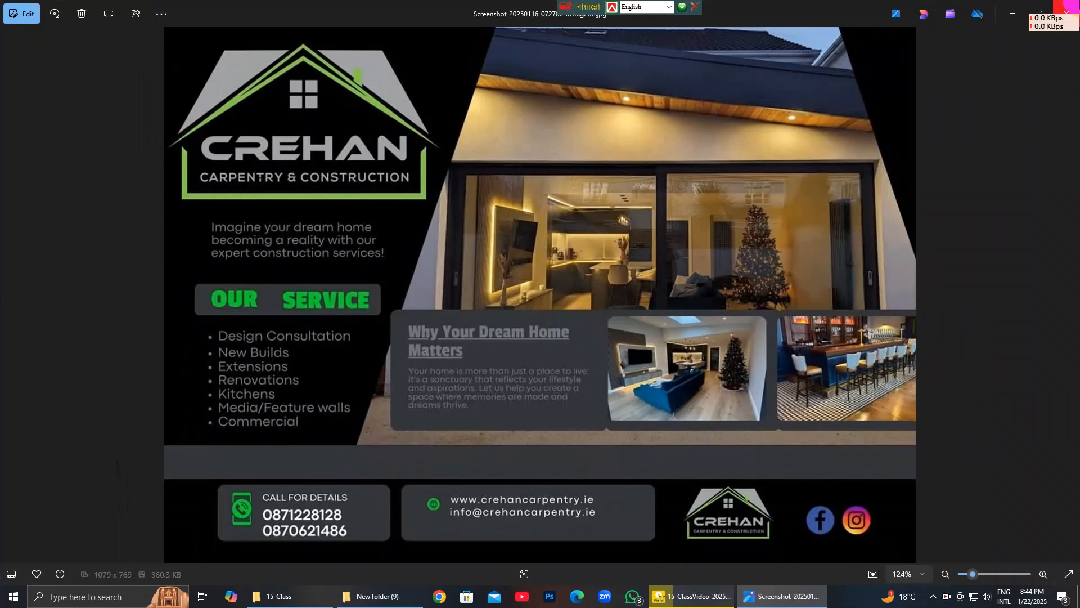
Close the flyer image viewer, launch Adobe Photoshop, dismiss the Creative Cloud repair dialog and go to the empty workspace.
{"action": "left_click", "coordinate": [1066, 12]}
{"action": "left_click", "coordinate": [1069, 5]}
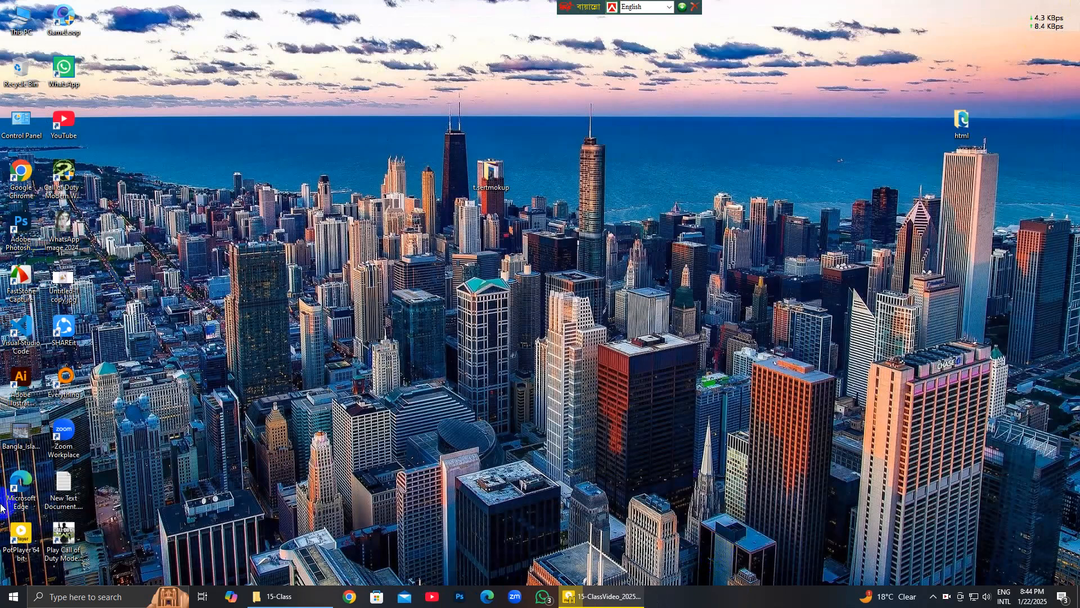
{"action": "double_click", "coordinate": [25, 227]}
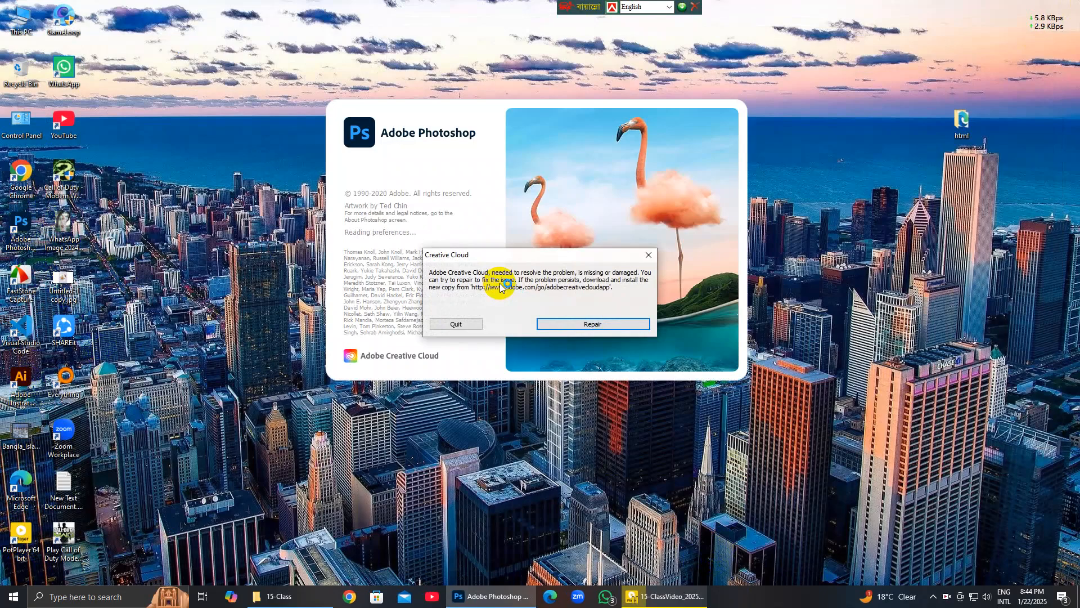
{"action": "left_click", "coordinate": [648, 254]}
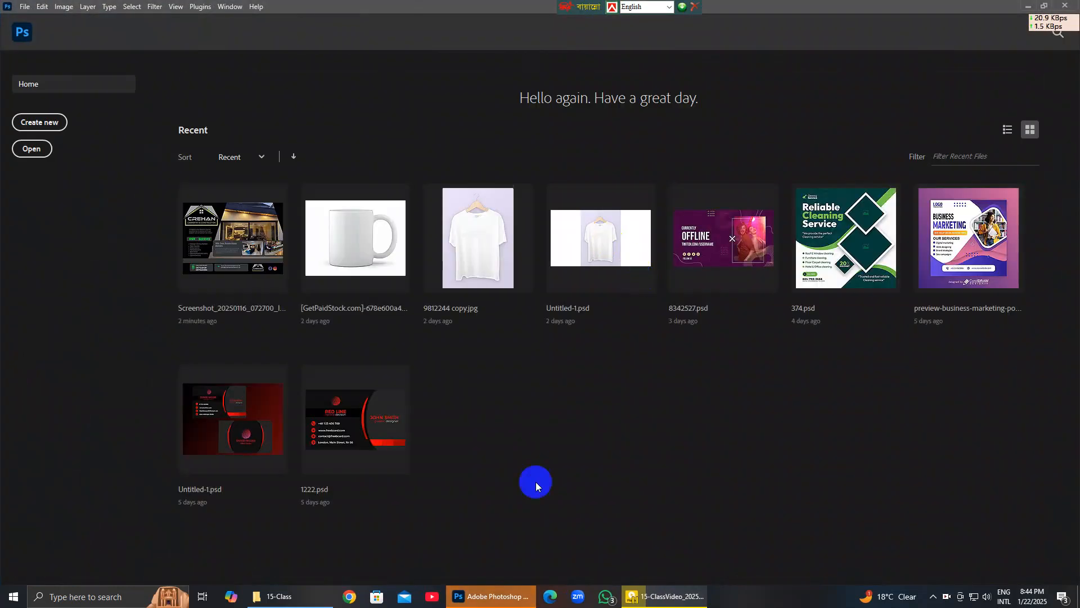
{"action": "left_click", "coordinate": [23, 37]}
{"action": "left_click", "coordinate": [24, 7]}
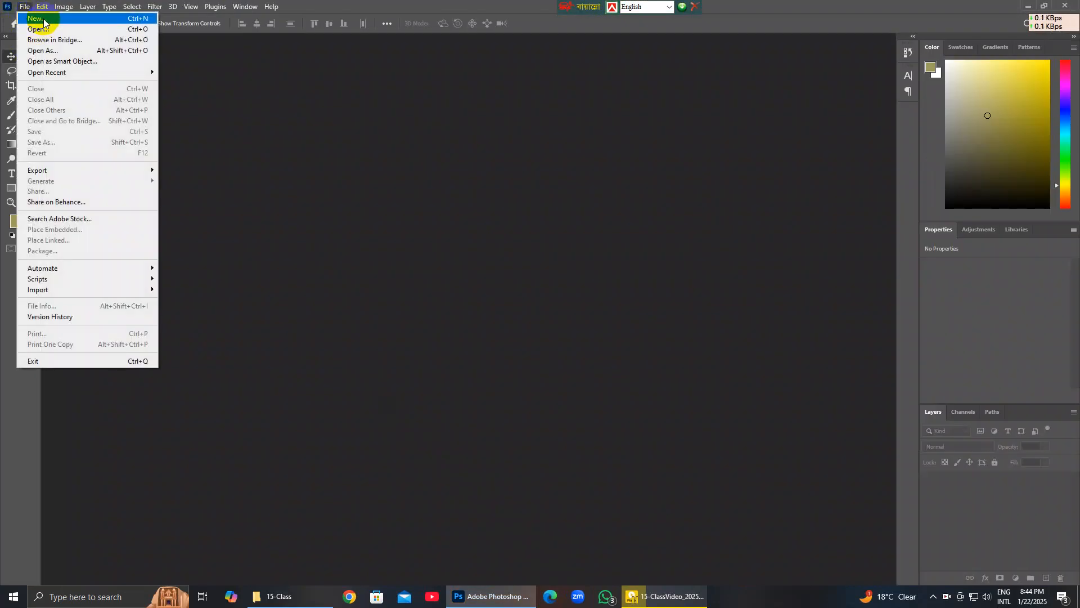
{"action": "left_click", "coordinate": [44, 23]}
{"action": "left_click", "coordinate": [821, 93]}
Open the flyer image Screenshot_20250116_072700_Instagram.jpg.
{"action": "left_click", "coordinate": [25, 7]}
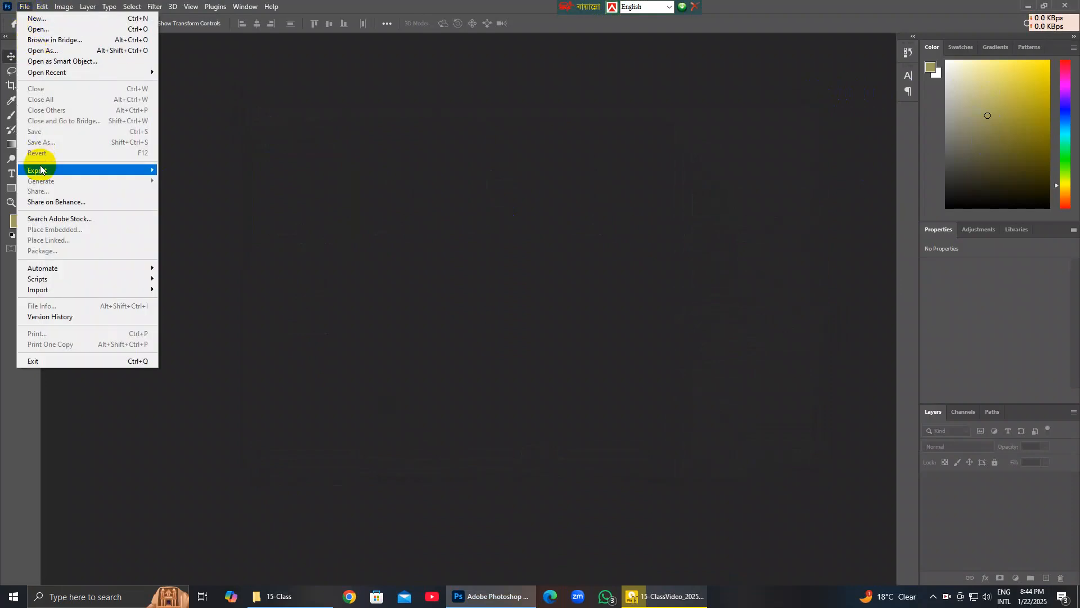
{"action": "left_click", "coordinate": [39, 29]}
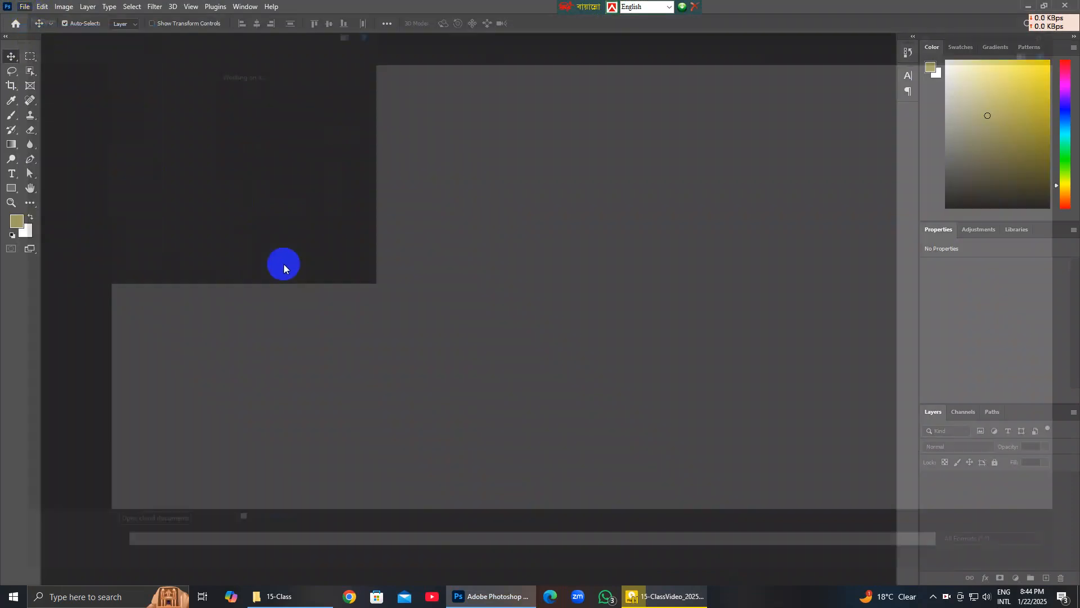
{"action": "double_click", "coordinate": [129, 107]}
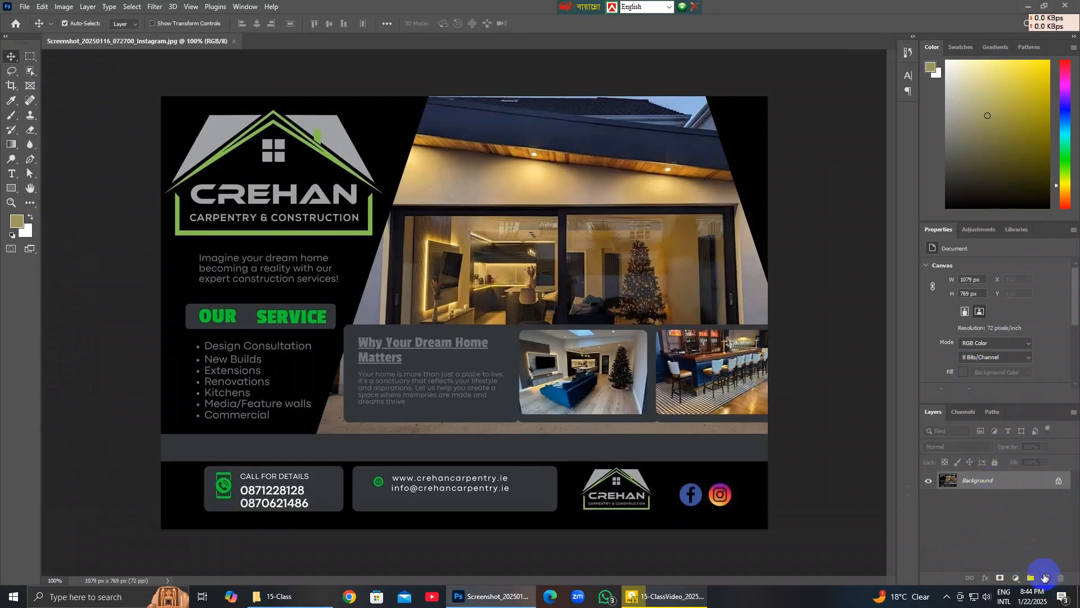
Duplicate the flyer's Background layer and hide the original.
{"action": "left_click_drag", "start_coordinate": [1017, 489], "coordinate": [1045, 577]}
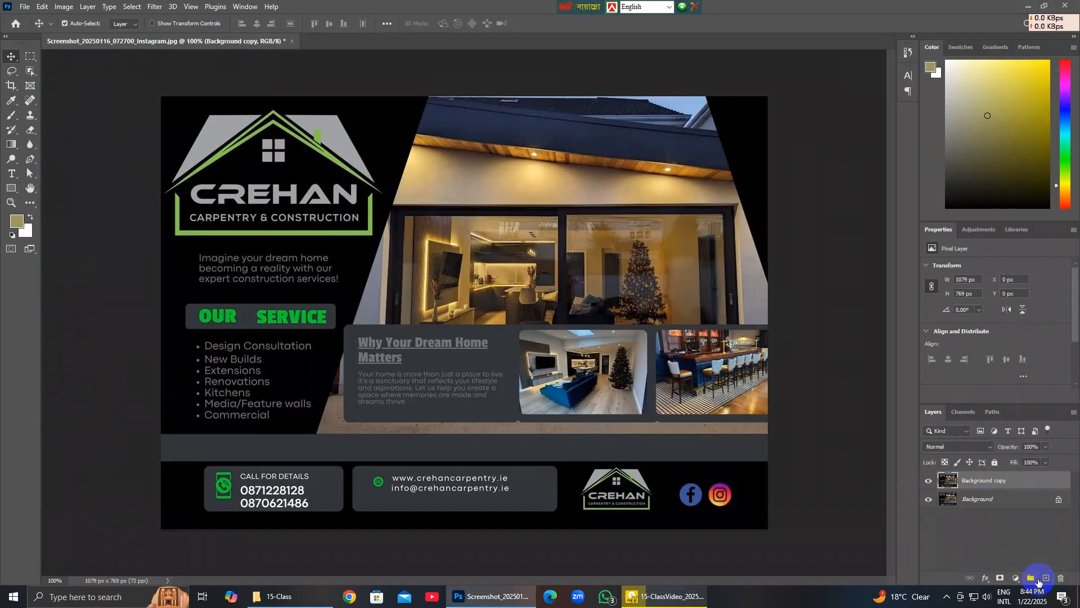
{"action": "left_click", "coordinate": [929, 499]}
Select the whole flyer from corner to corner with the Rectangular Marquee tool.
{"action": "left_click", "coordinate": [30, 55]}
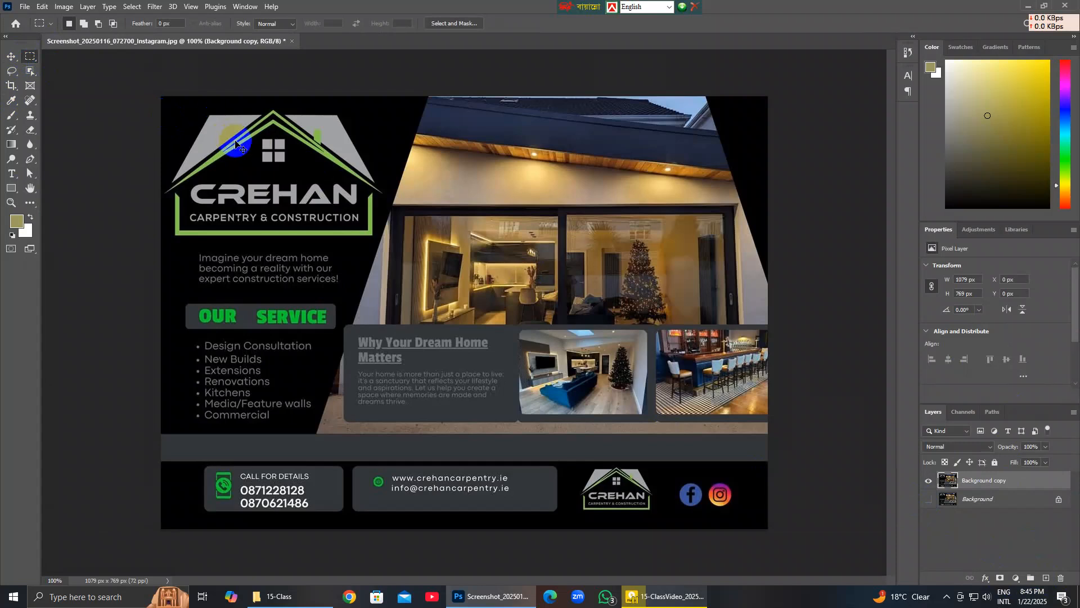
{"action": "left_click", "coordinate": [11, 56]}
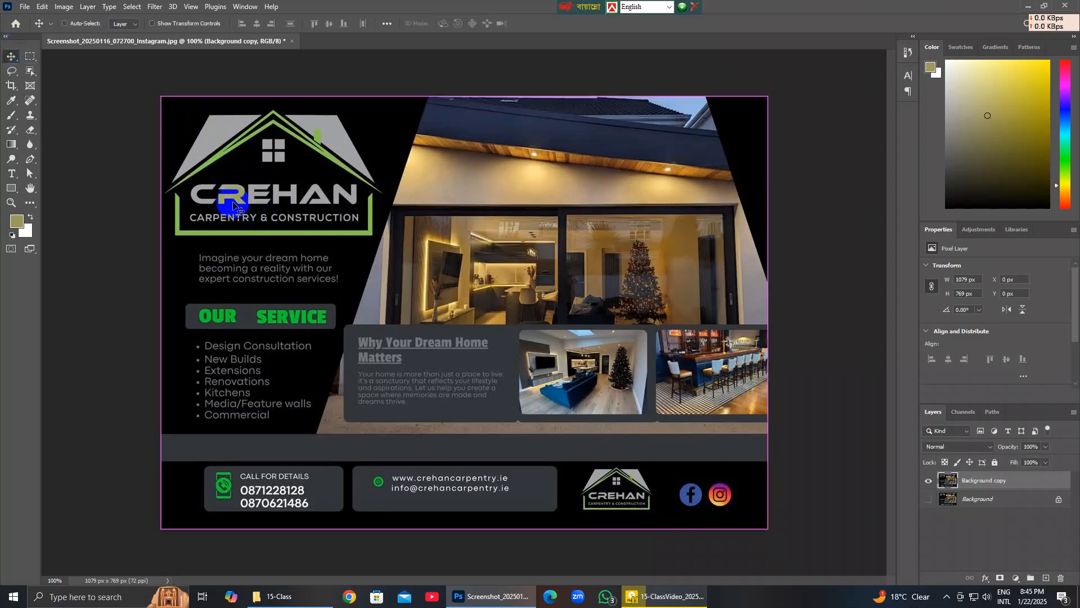
{"action": "scroll", "coordinate": [251, 308], "scroll_direction": "up", "scroll_amount": 3}
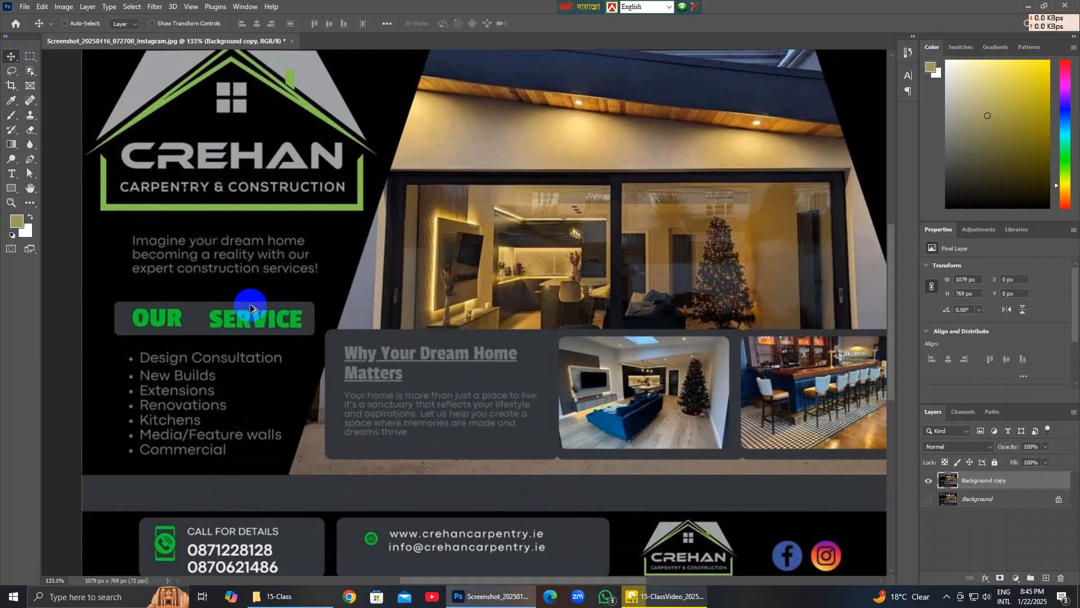
{"action": "scroll", "coordinate": [242, 273], "scroll_direction": "up", "scroll_amount": 1}
{"action": "scroll", "coordinate": [239, 267], "scroll_direction": "up", "scroll_amount": 2}
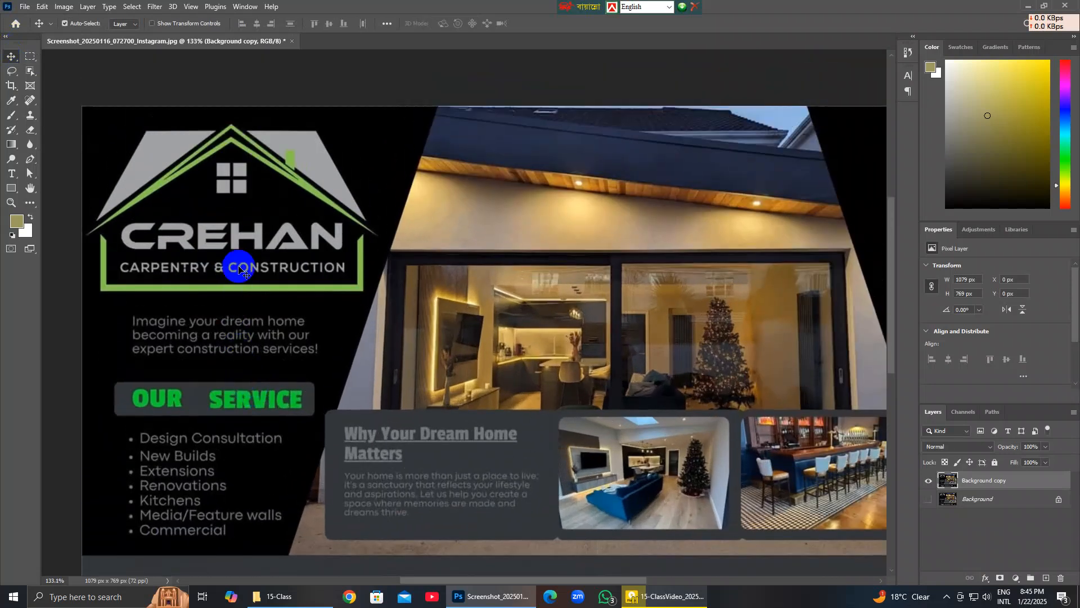
{"action": "scroll", "coordinate": [239, 269], "scroll_direction": "down", "scroll_amount": 2}
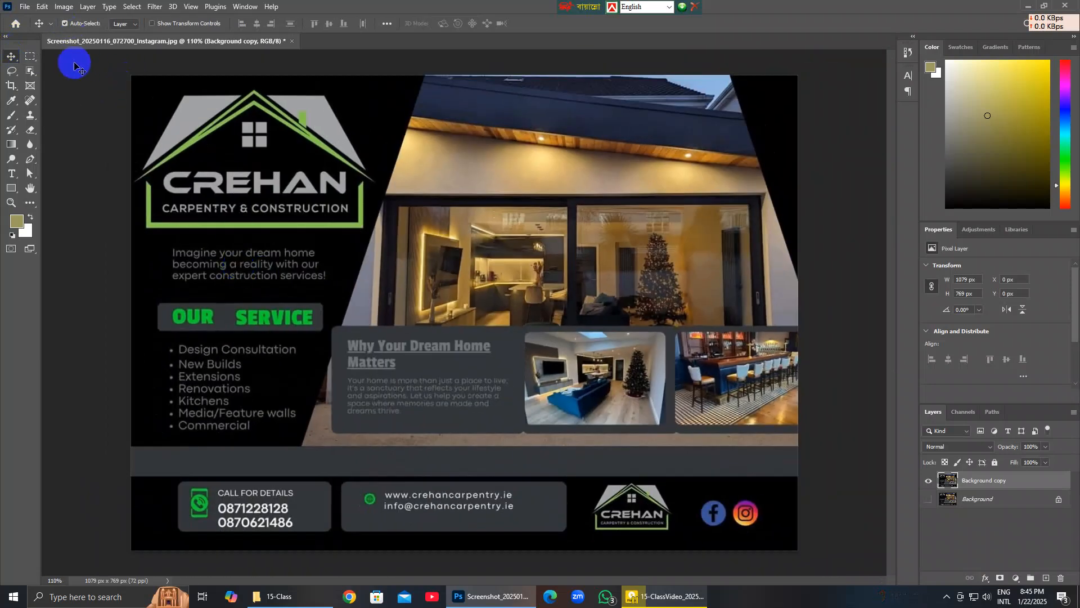
{"action": "left_click", "coordinate": [30, 56]}
{"action": "left_click_drag", "start_coordinate": [133, 76], "coordinate": [796, 551]}
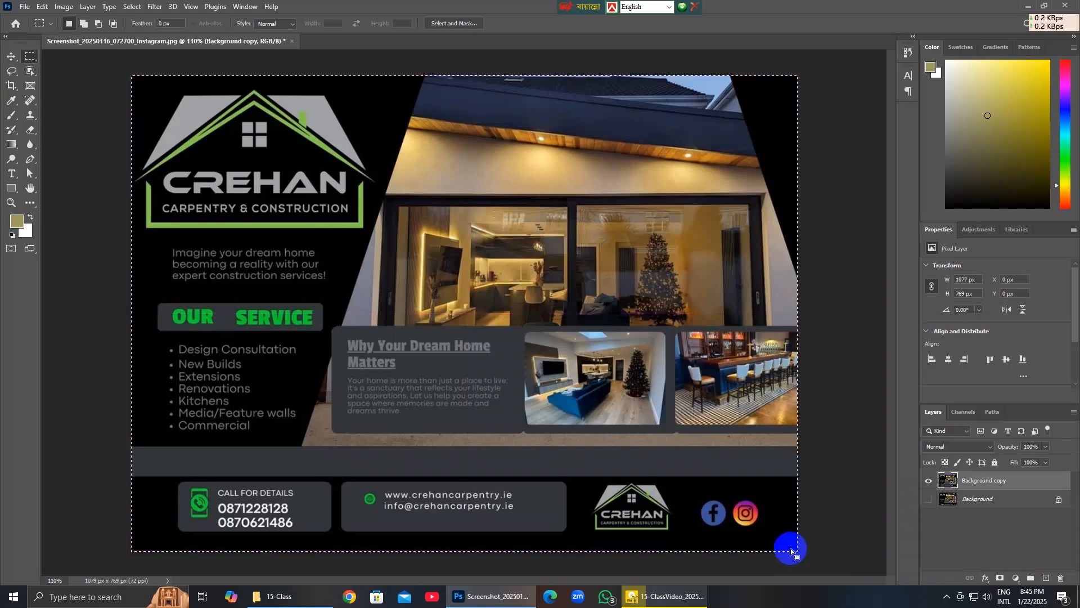
Create a new RGB document 1077 px wide and 769 px high at 300 pixels/inch with a white background.
{"action": "left_click", "coordinate": [25, 6]}
{"action": "left_click", "coordinate": [44, 21]}
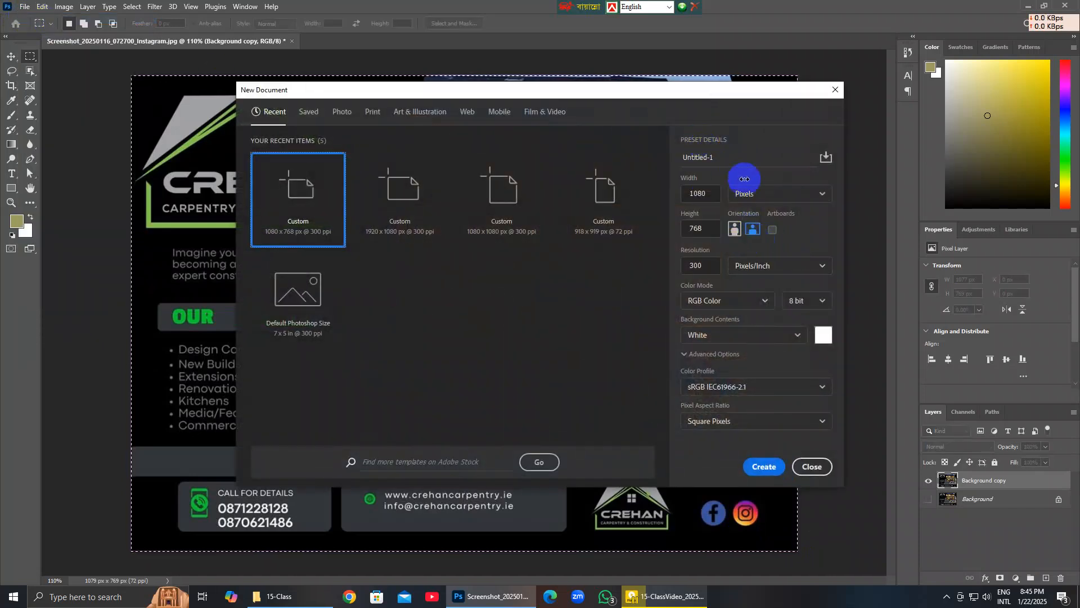
{"action": "double_click", "coordinate": [712, 193]}
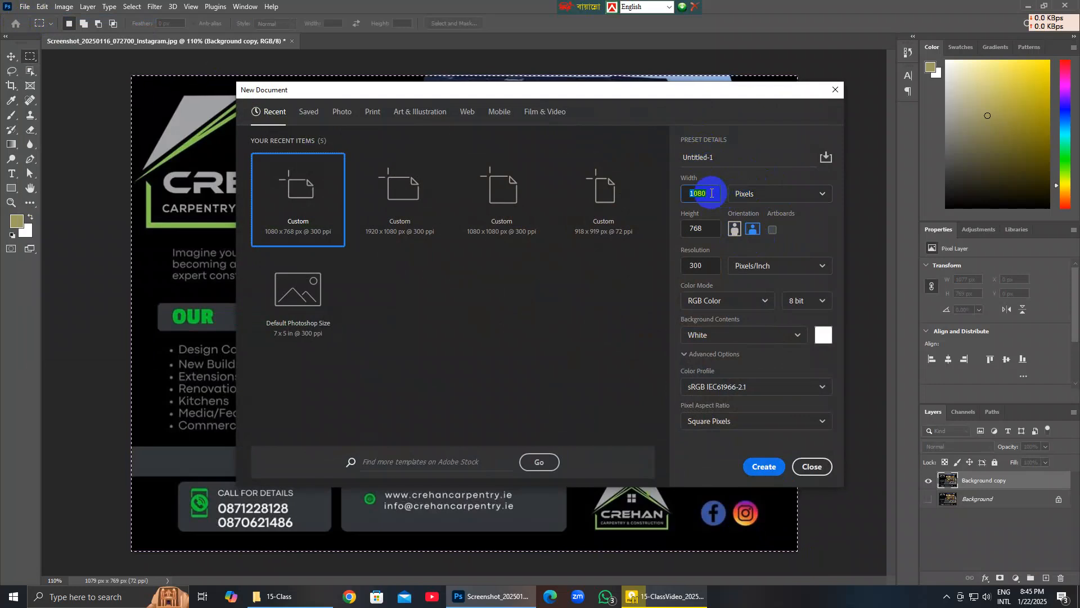
{"action": "left_click", "coordinate": [706, 192]}
{"action": "key", "text": "BackSpace"}
{"action": "key", "text": "BackSpace"}
{"action": "type", "text": "77"}
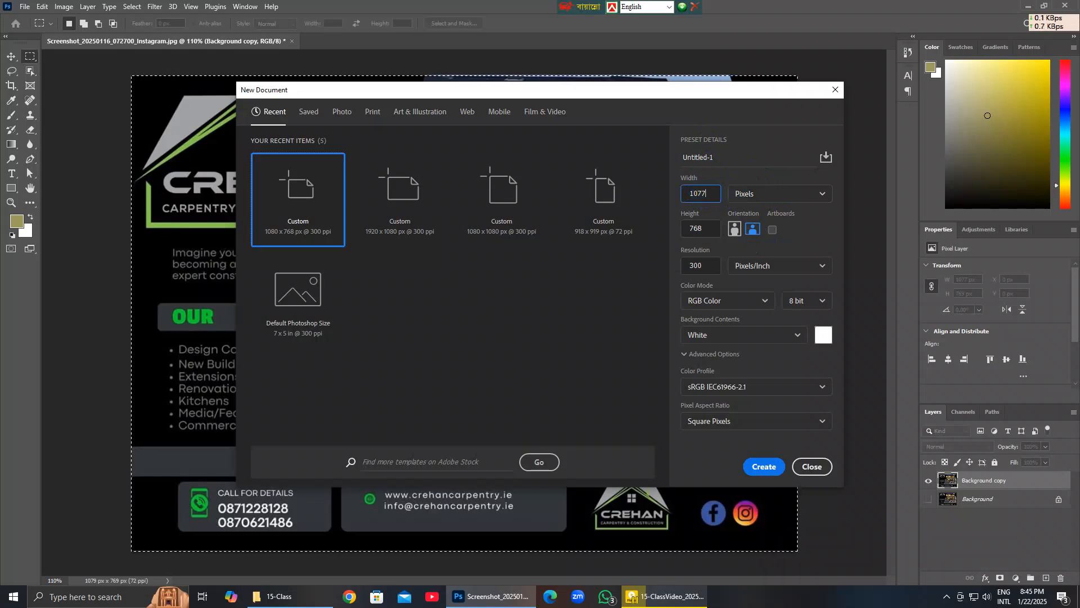
{"action": "key", "text": "Tab"}
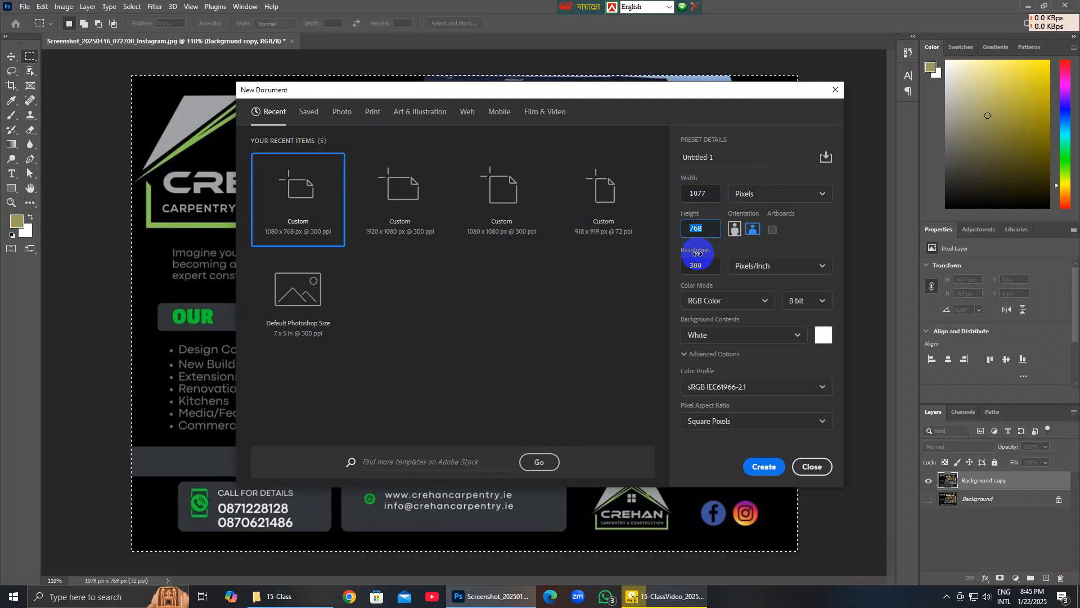
{"action": "left_click", "coordinate": [710, 231]}
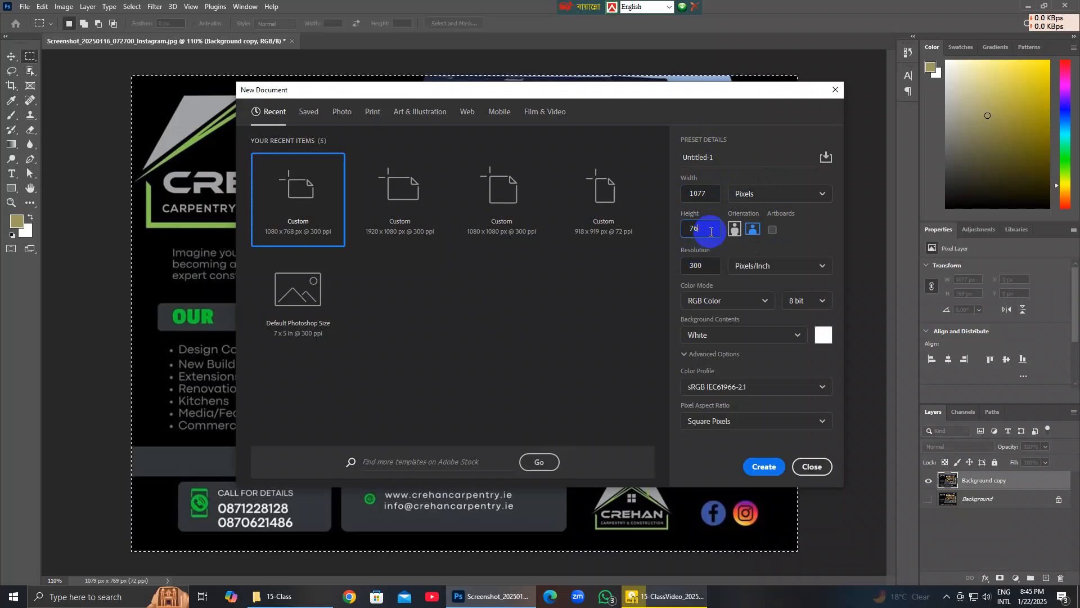
{"action": "left_click", "coordinate": [763, 466]}
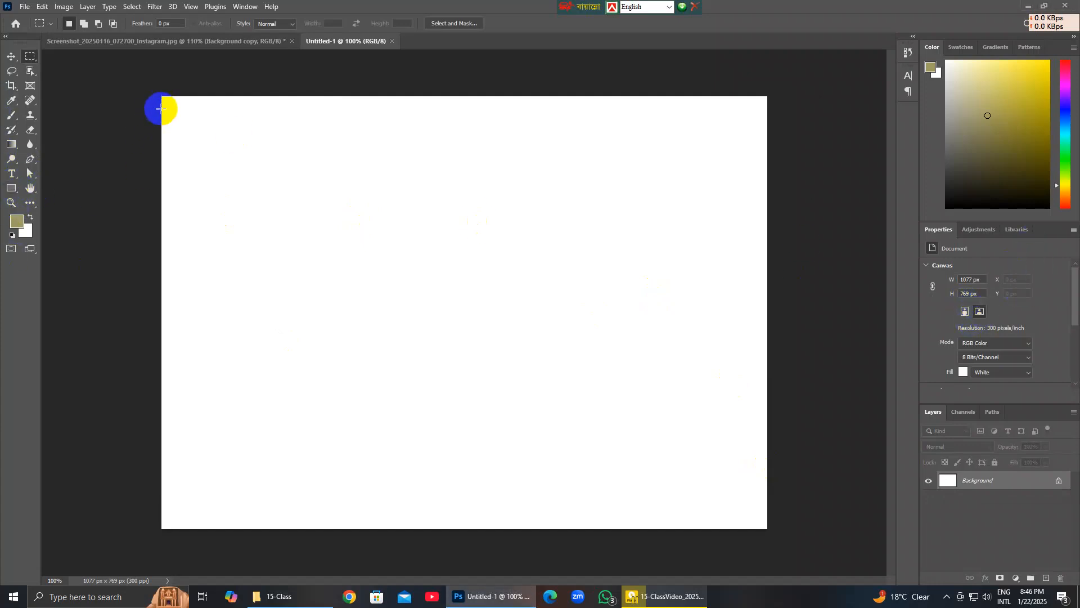
Duplicate the white Background layer of the new document and hide the original.
{"action": "left_click_drag", "start_coordinate": [157, 91], "coordinate": [793, 590]}
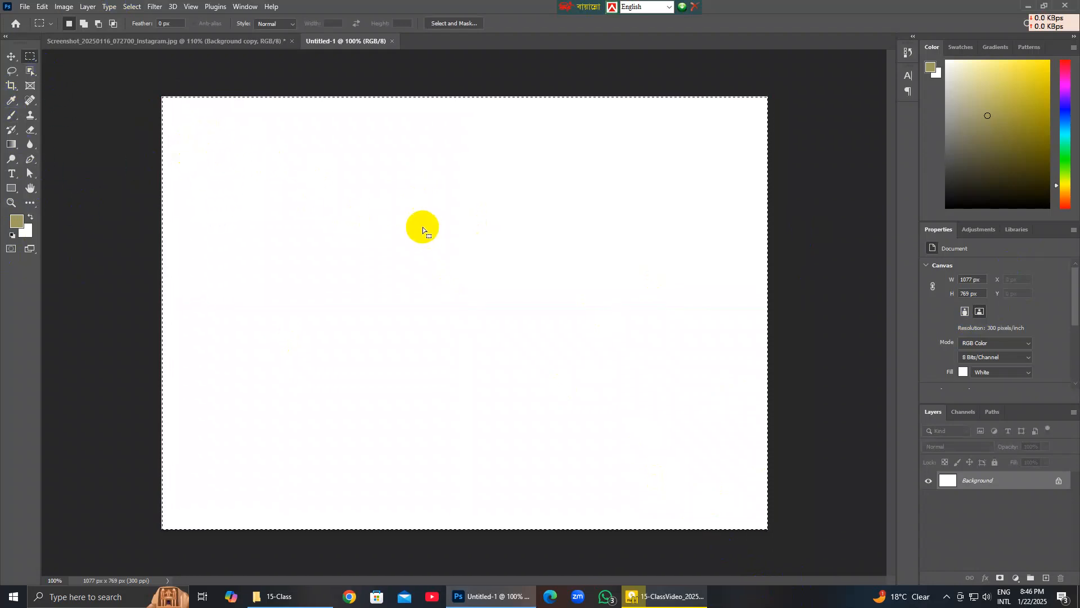
{"action": "left_click", "coordinate": [413, 220]}
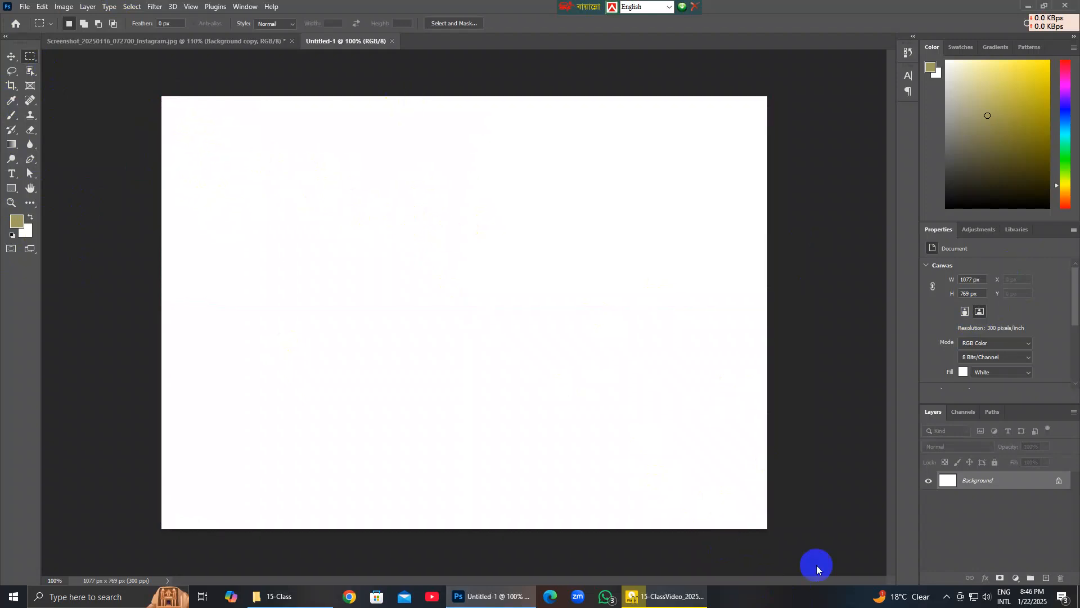
{"action": "left_click_drag", "start_coordinate": [1023, 483], "coordinate": [1045, 576]}
{"action": "left_click", "coordinate": [929, 499]}
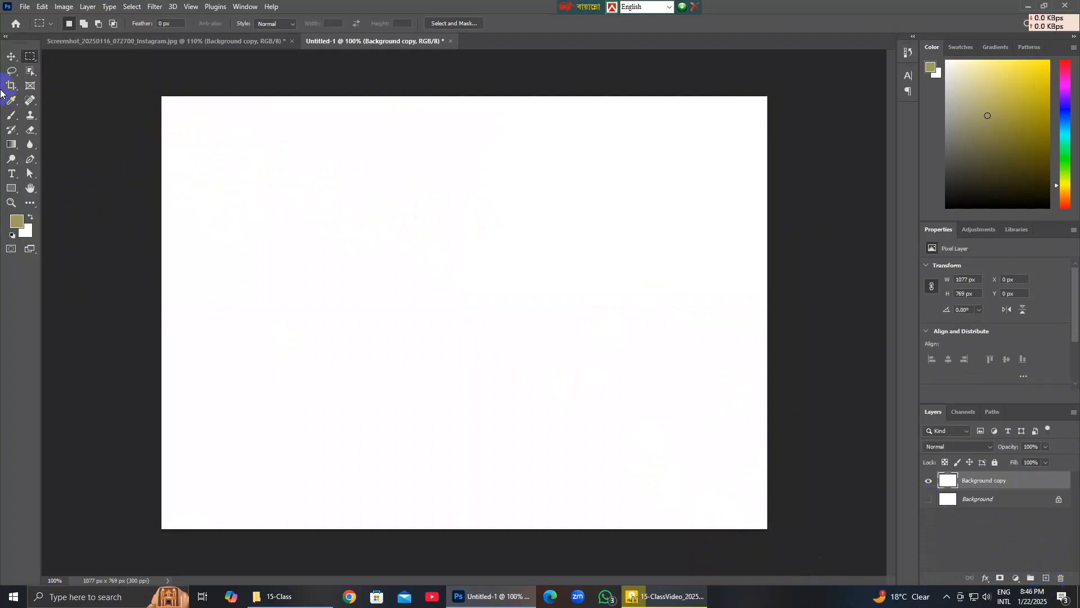
Draw a rectangle of about 1174 × 827 px covering the entire canvas and fill it with black.
{"action": "right_click", "coordinate": [12, 193]}
{"action": "left_click", "coordinate": [54, 187]}
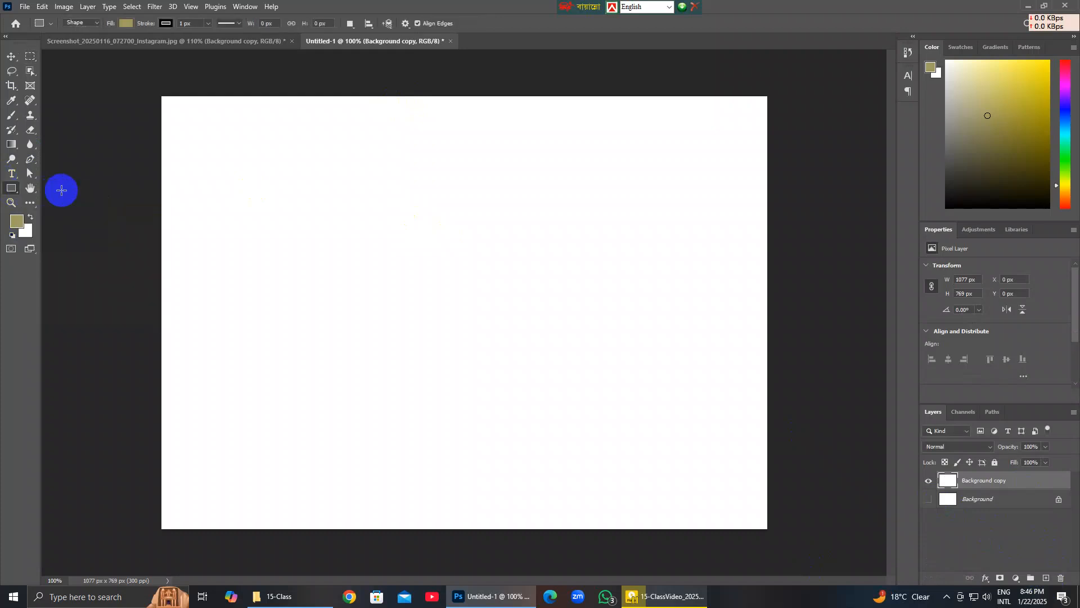
{"action": "left_click_drag", "start_coordinate": [149, 99], "coordinate": [808, 554]}
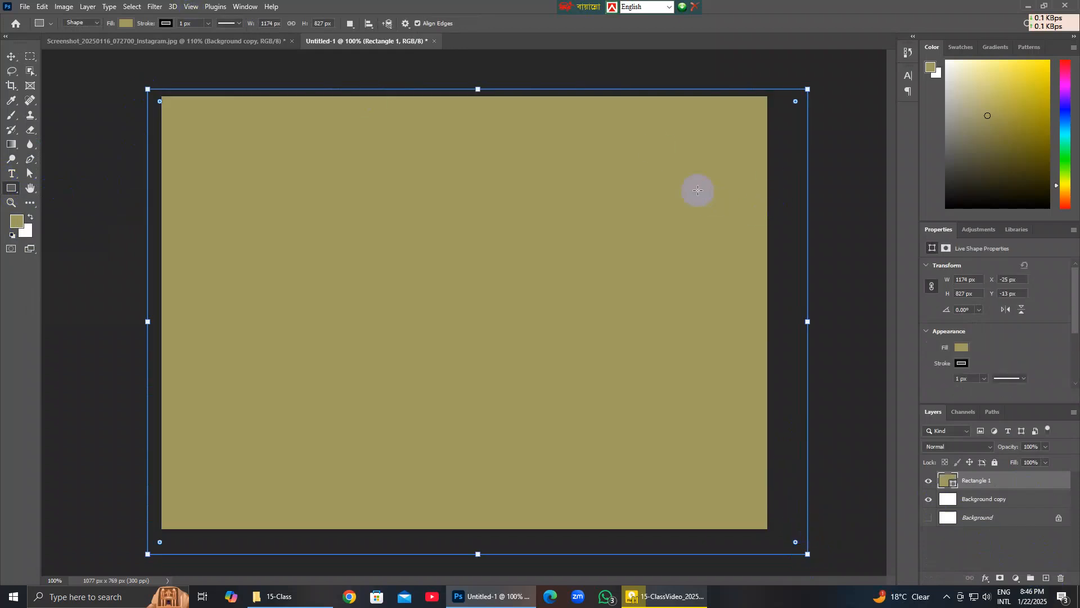
{"action": "left_click", "coordinate": [962, 347]}
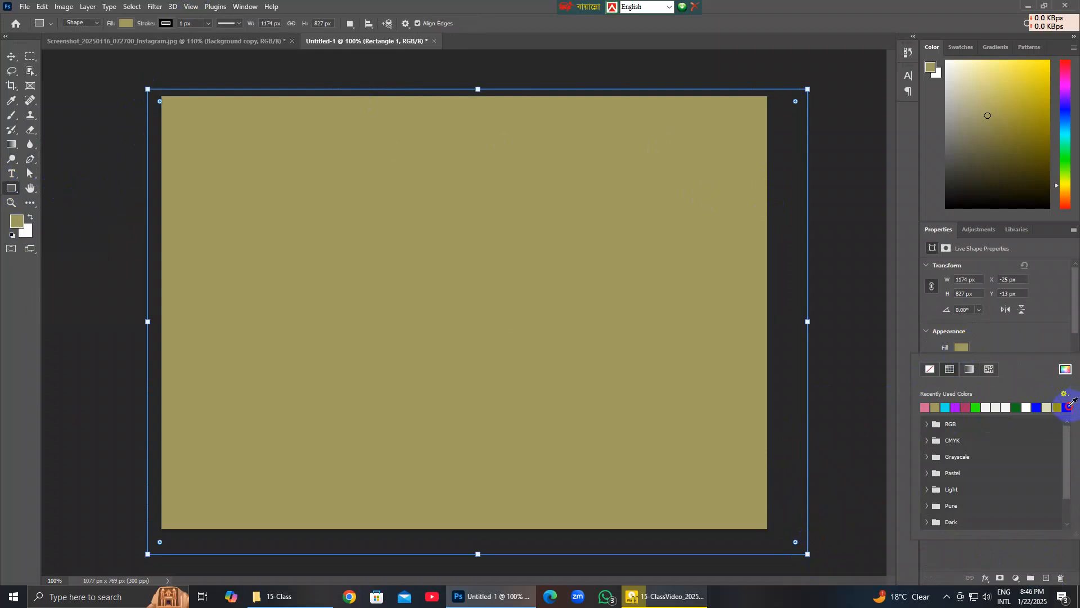
{"action": "left_click", "coordinate": [1056, 406]}
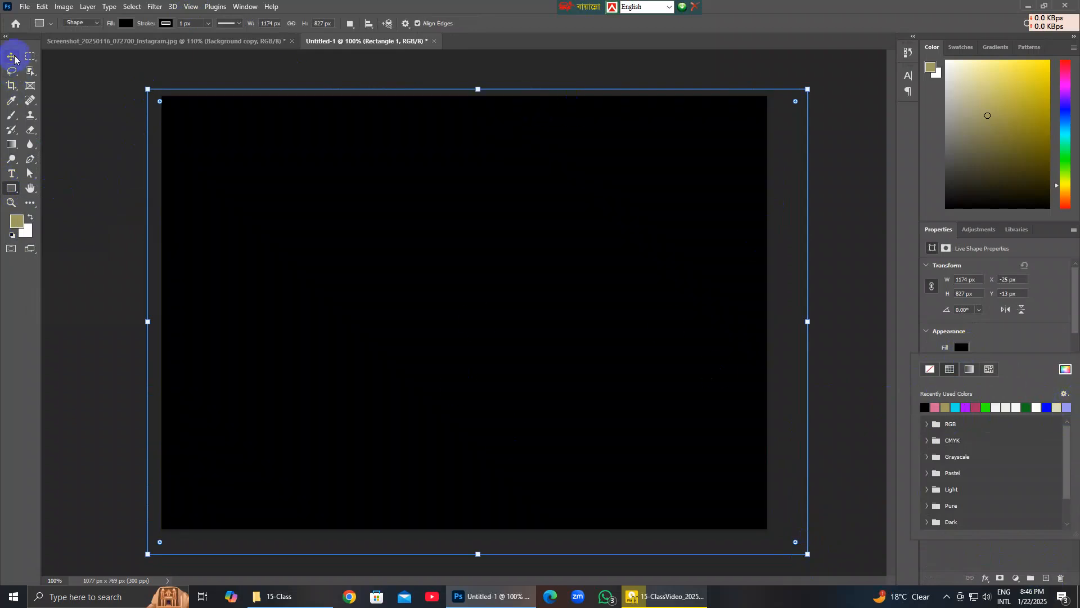
{"action": "left_click", "coordinate": [11, 56]}
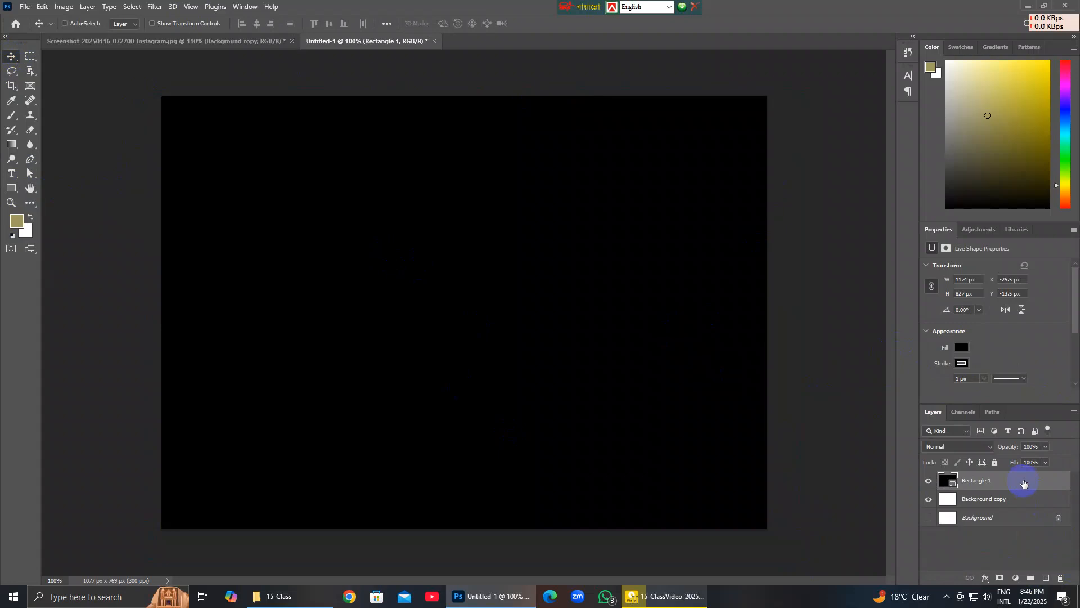
Duplicate the black rectangle and scale the copy to about 314 × 768 px, flush with the canvas's left edge.
{"action": "key", "text": "ctrl+j"}
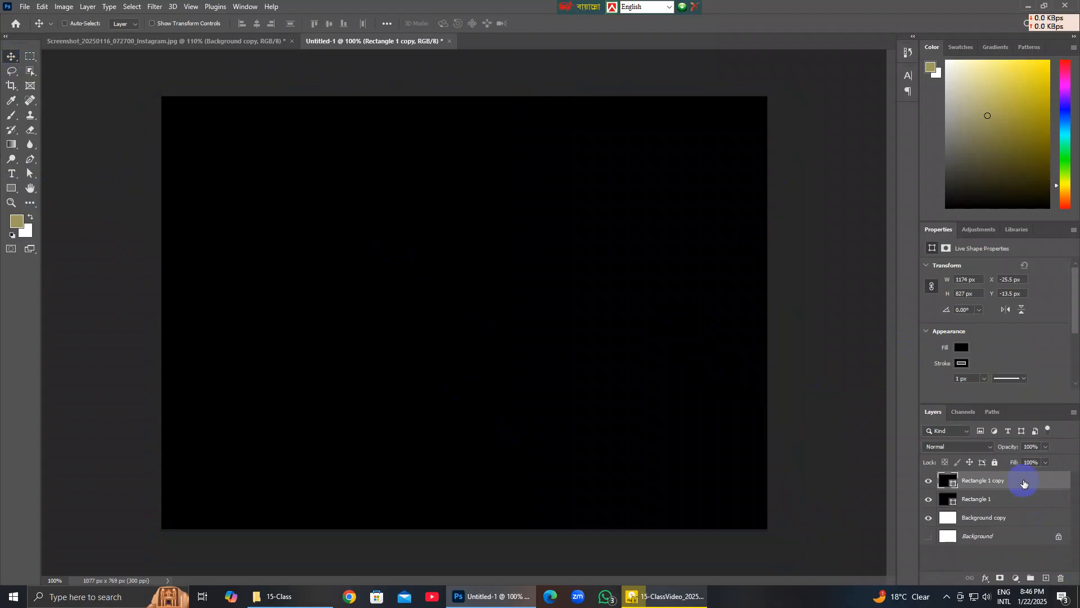
{"action": "key", "text": "ctrl+t"}
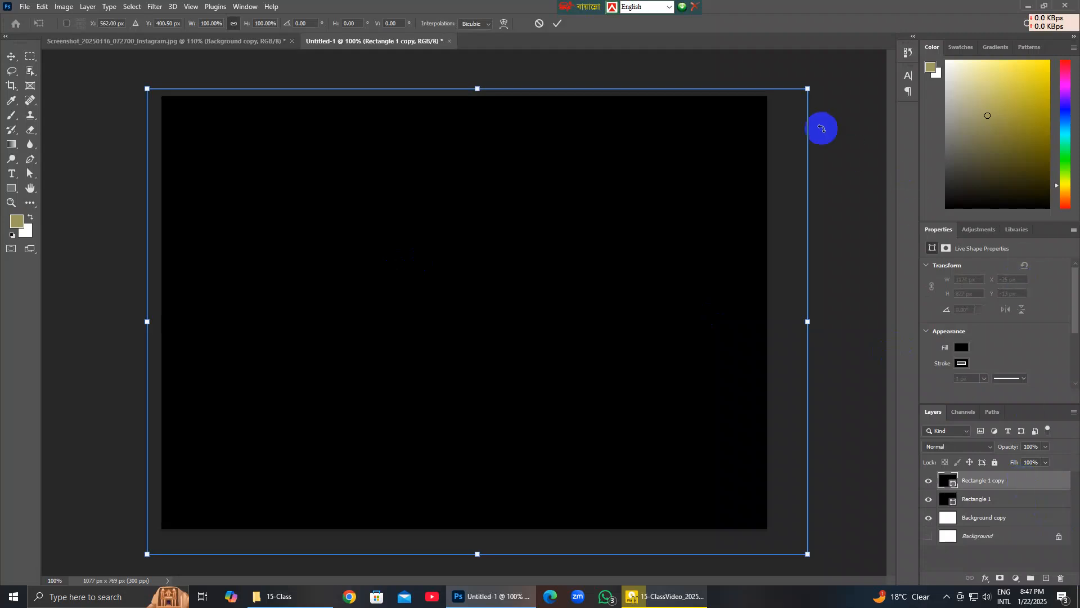
{"action": "left_click_drag", "start_coordinate": [808, 176], "coordinate": [465, 187]}
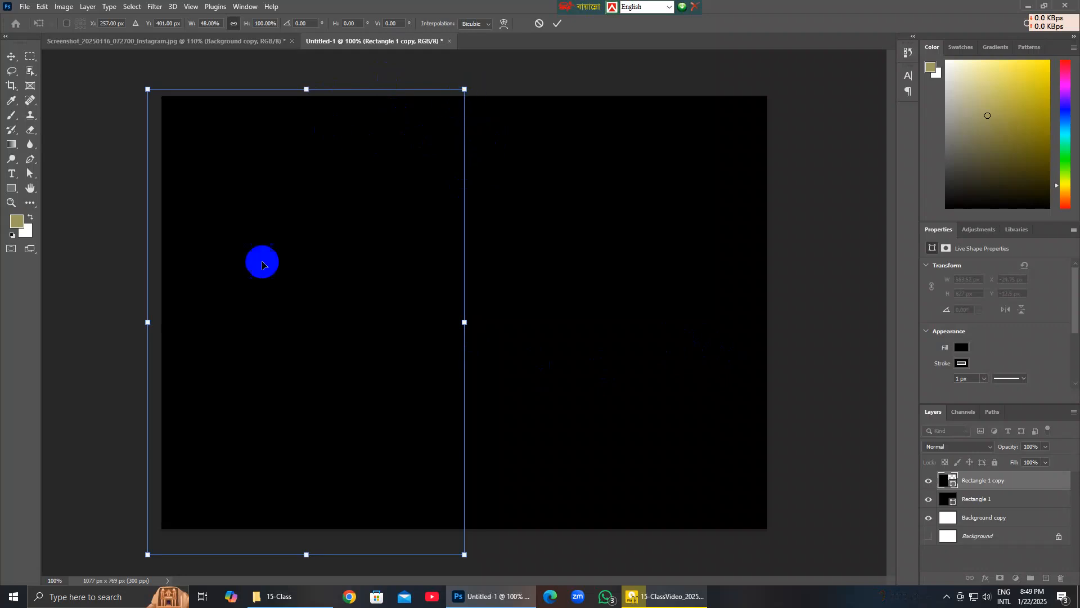
{"action": "left_click_drag", "start_coordinate": [306, 555], "coordinate": [306, 535]}
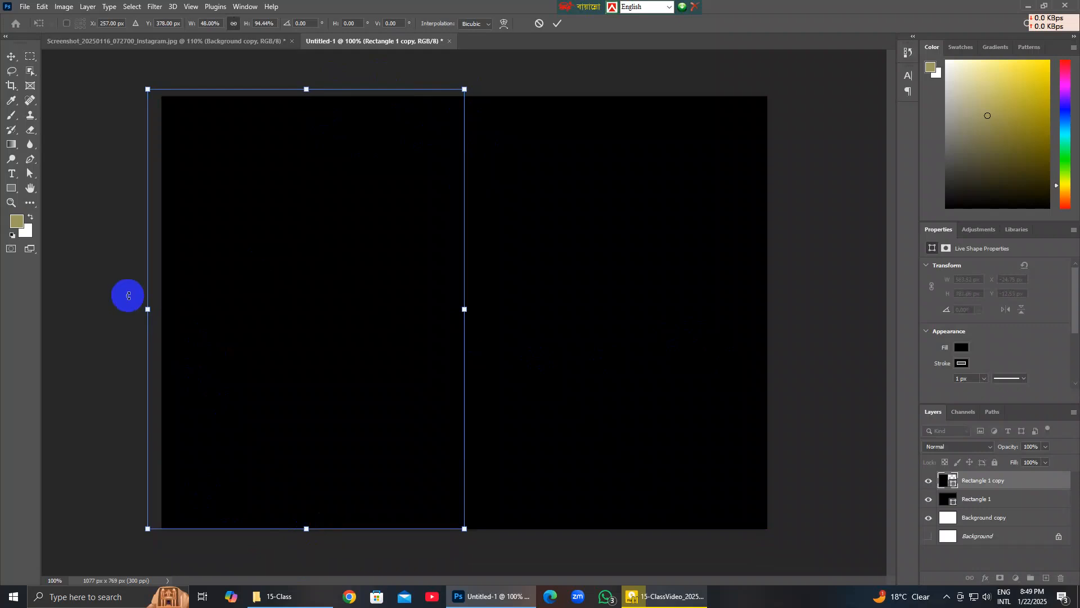
{"action": "left_click_drag", "start_coordinate": [147, 311], "coordinate": [155, 311]}
{"action": "mouse_move", "coordinate": [311, 88]}
{"action": "left_mouse_down"}
{"action": "mouse_move", "coordinate": [325, 84]}
{"action": "mouse_move", "coordinate": [313, 91]}
{"action": "left_mouse_up"}
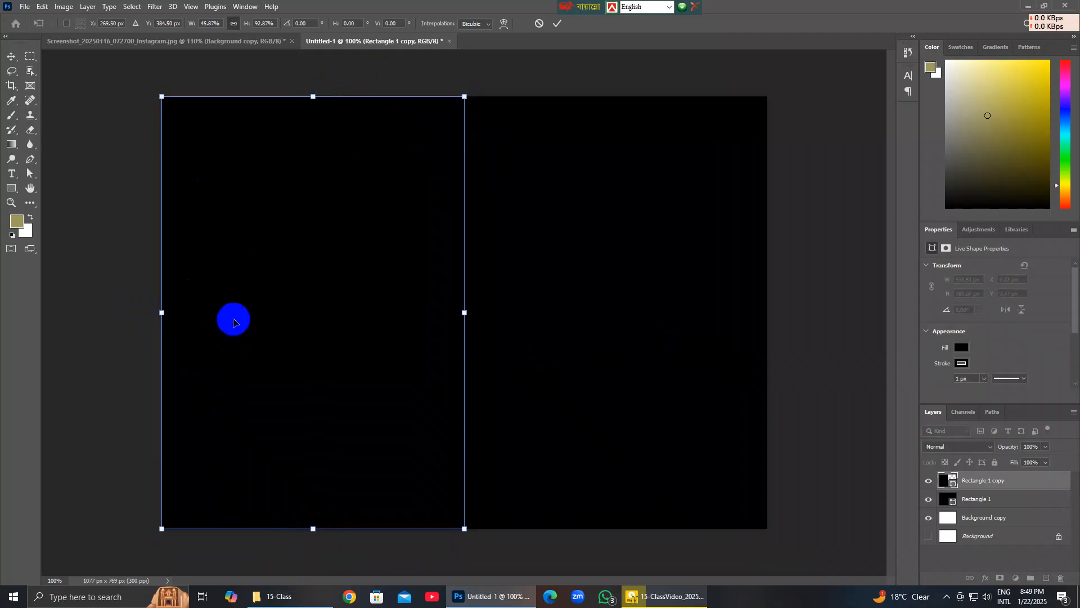
{"action": "left_click_drag", "start_coordinate": [464, 312], "coordinate": [353, 312]}
{"action": "mouse_move", "coordinate": [354, 312]}
{"action": "left_mouse_down"}
{"action": "mouse_move", "coordinate": [368, 312]}
{"action": "mouse_move", "coordinate": [338, 313]}
{"action": "left_mouse_up"}
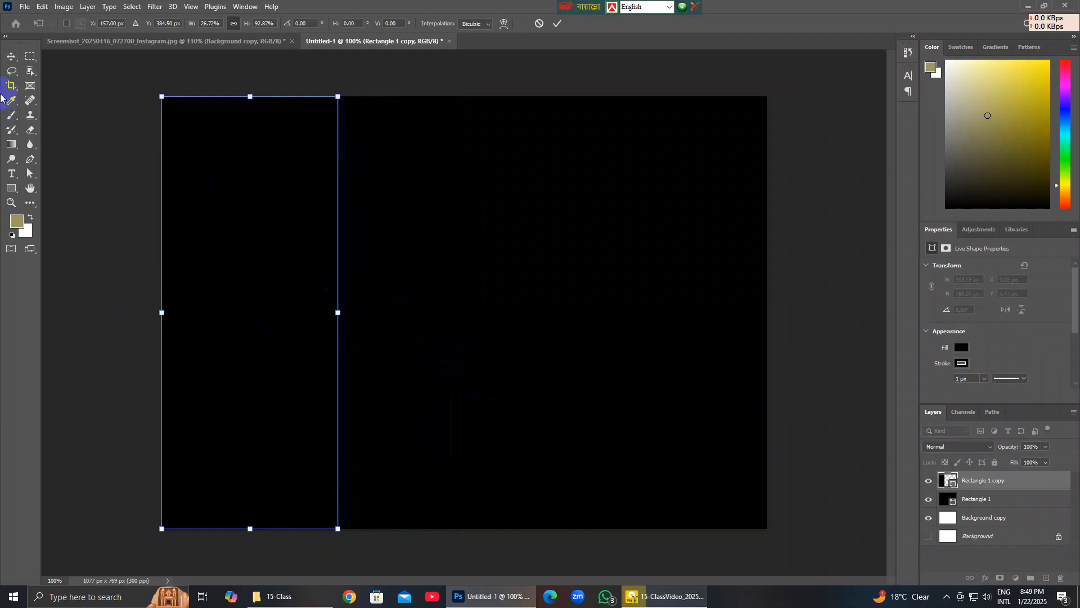
Select the upper-right corner anchor of the black rectangle copy with the Direct Selection tool.
{"action": "right_click", "coordinate": [35, 176]}
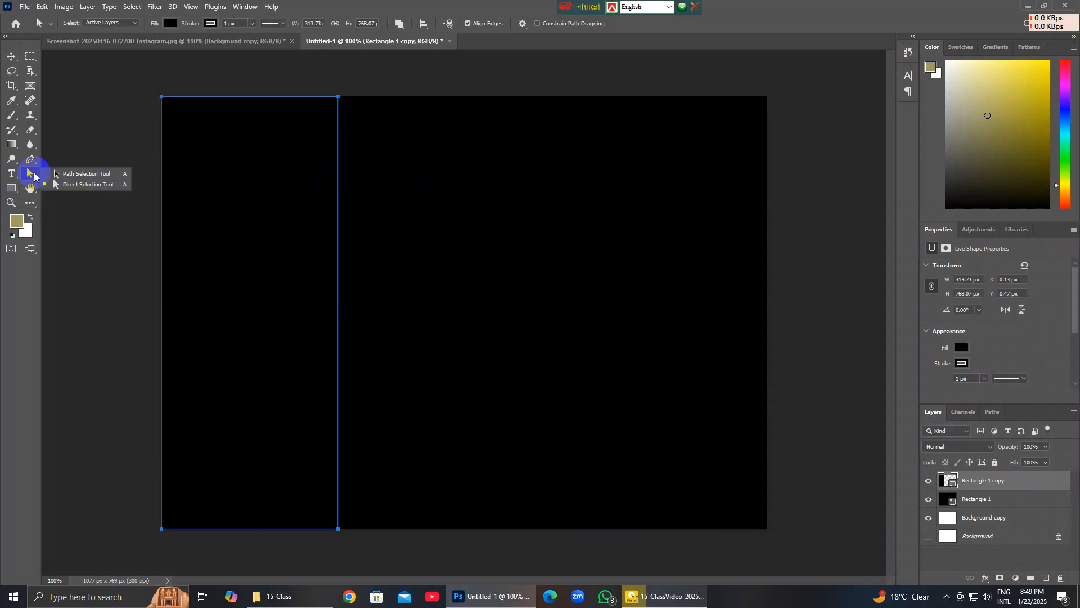
{"action": "left_click", "coordinate": [84, 184]}
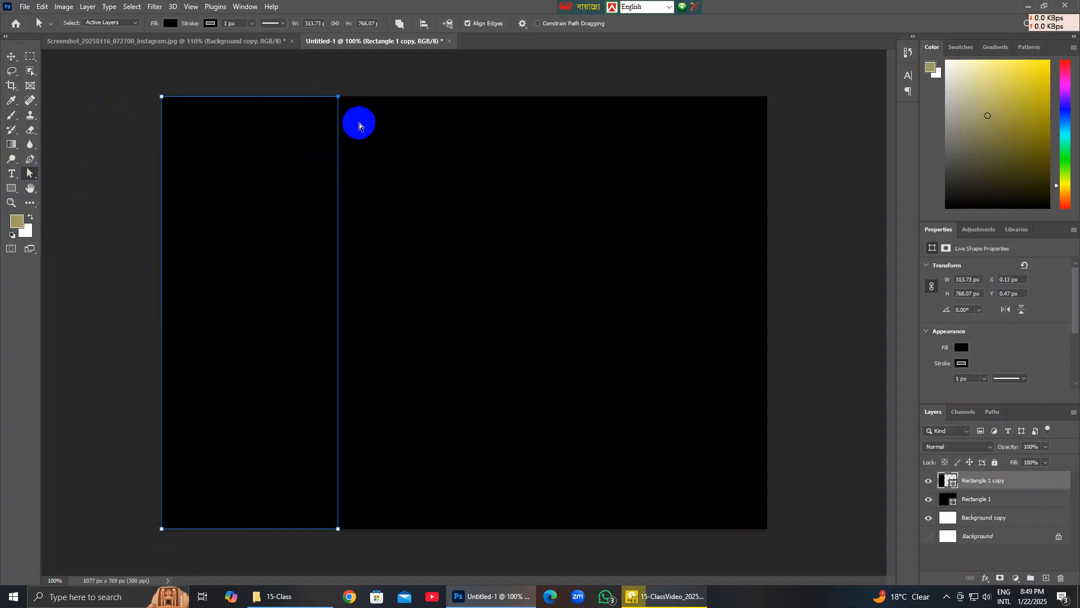
{"action": "left_click_drag", "start_coordinate": [305, 82], "coordinate": [375, 140]}
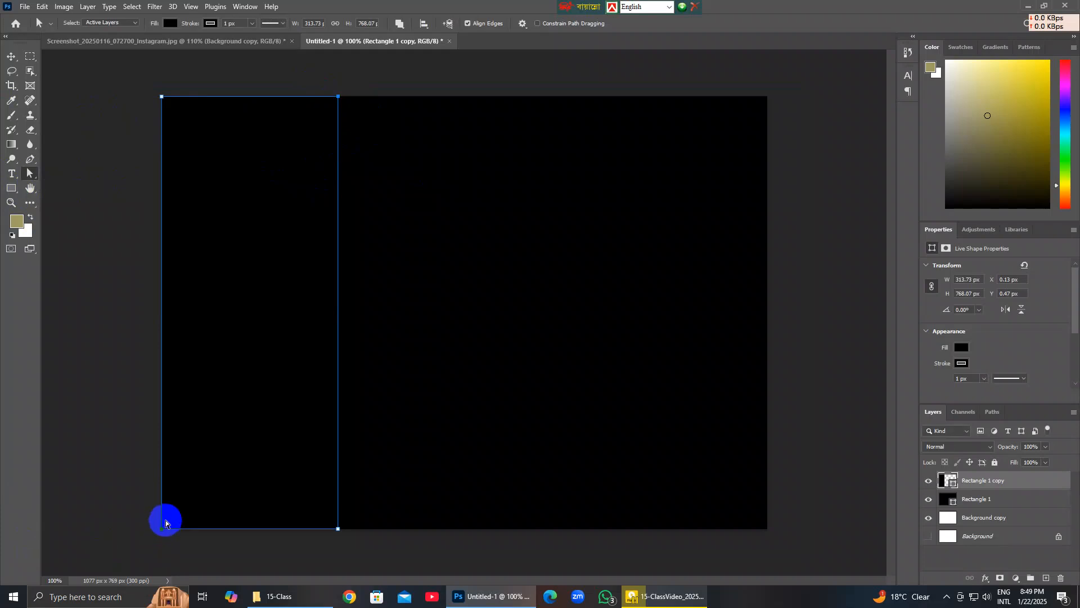
Bring up the On-Screen Keyboard, move it higher over the canvas and minimise it.
{"action": "left_click", "coordinate": [79, 596]}
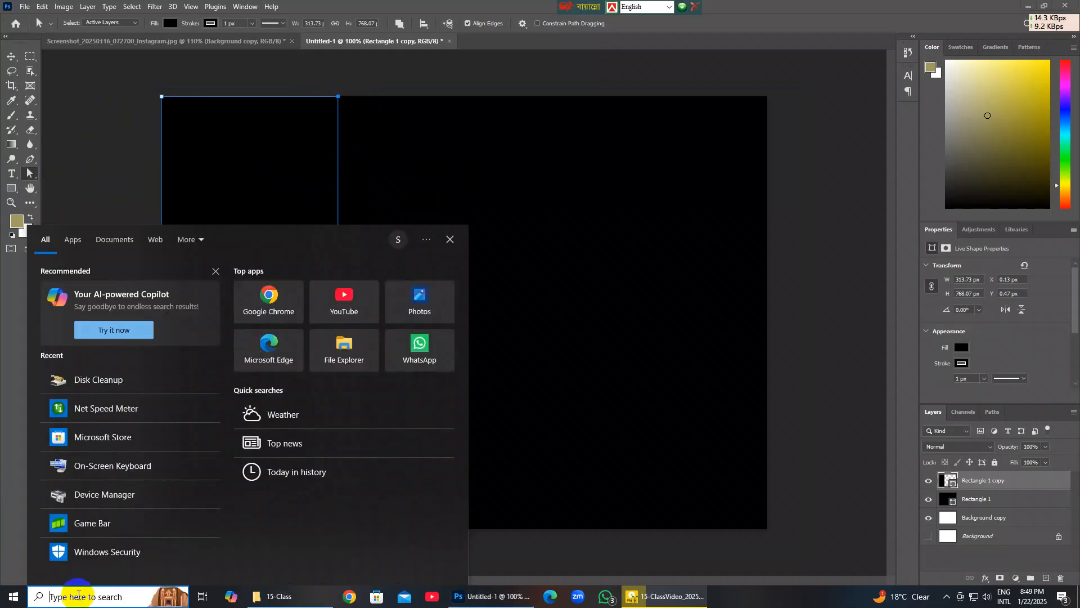
{"action": "left_click", "coordinate": [122, 468]}
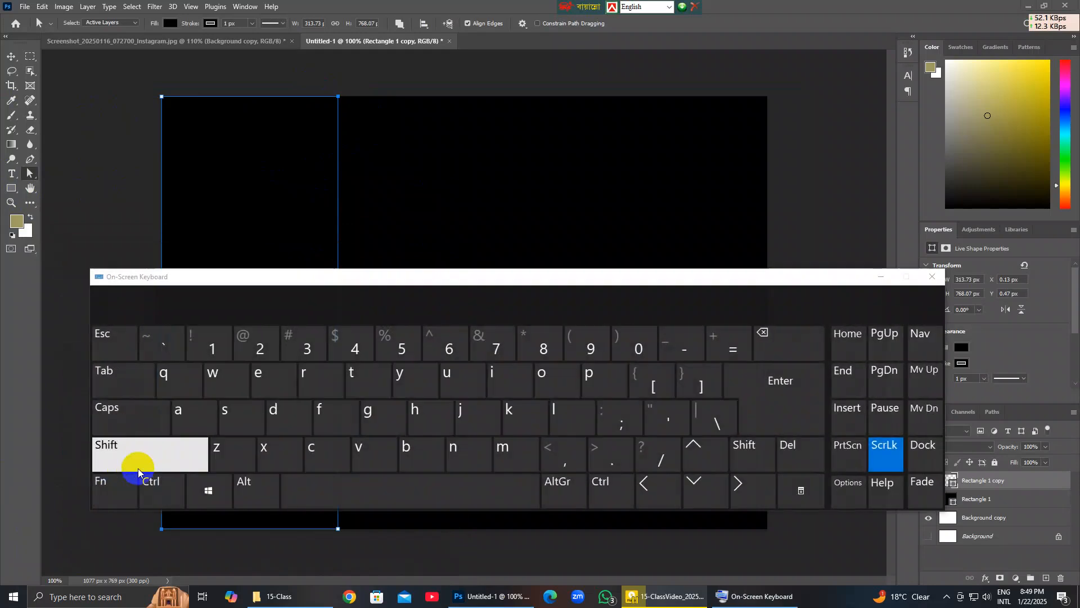
{"action": "left_click_drag", "start_coordinate": [514, 276], "coordinate": [489, 159]}
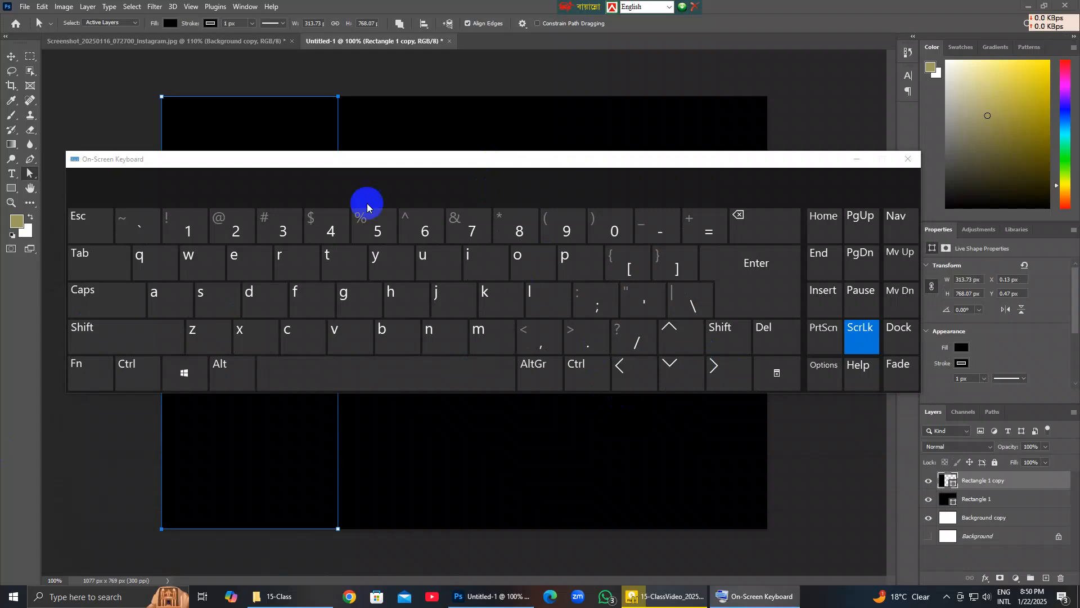
{"action": "left_click", "coordinate": [848, 159]}
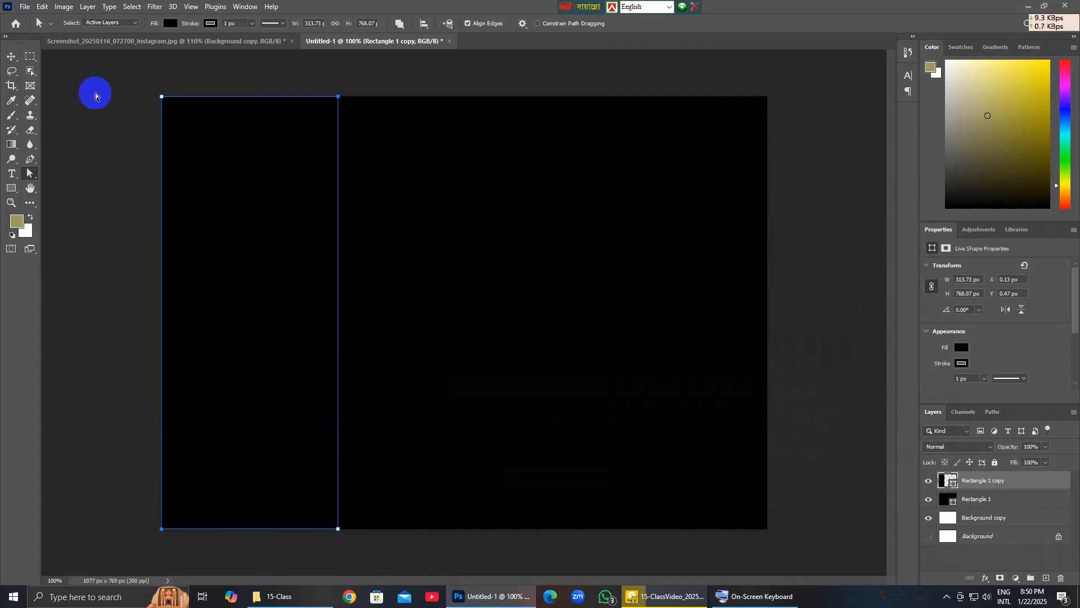
Shift the rectangle copy's upper-right anchor 100 px to the right, converting the live shape into a regular path.
{"action": "right_click", "coordinate": [33, 173]}
{"action": "left_click", "coordinate": [55, 186]}
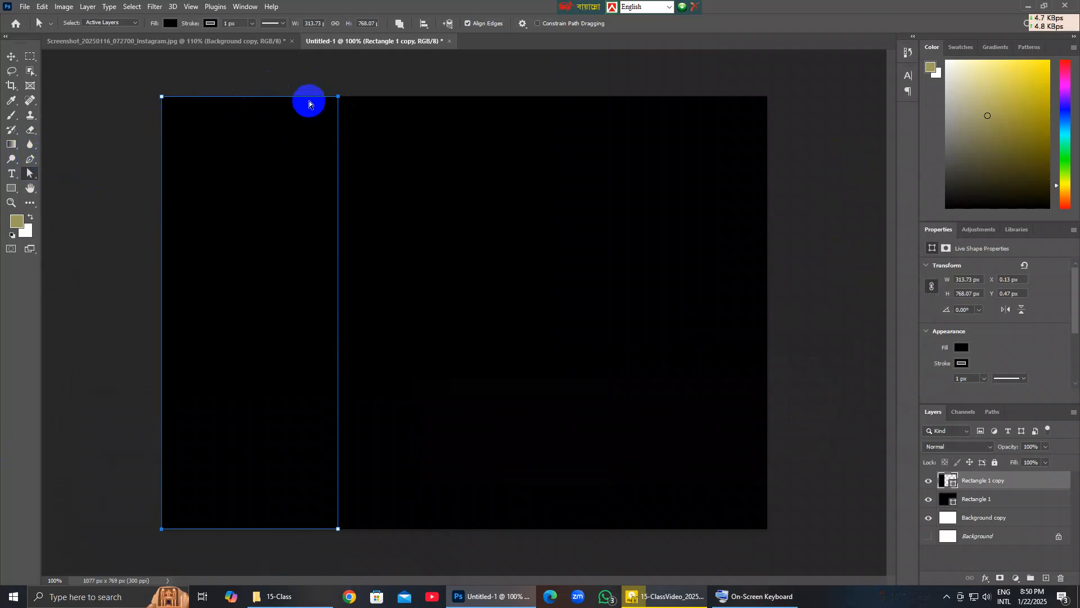
{"action": "left_click", "coordinate": [322, 140]}
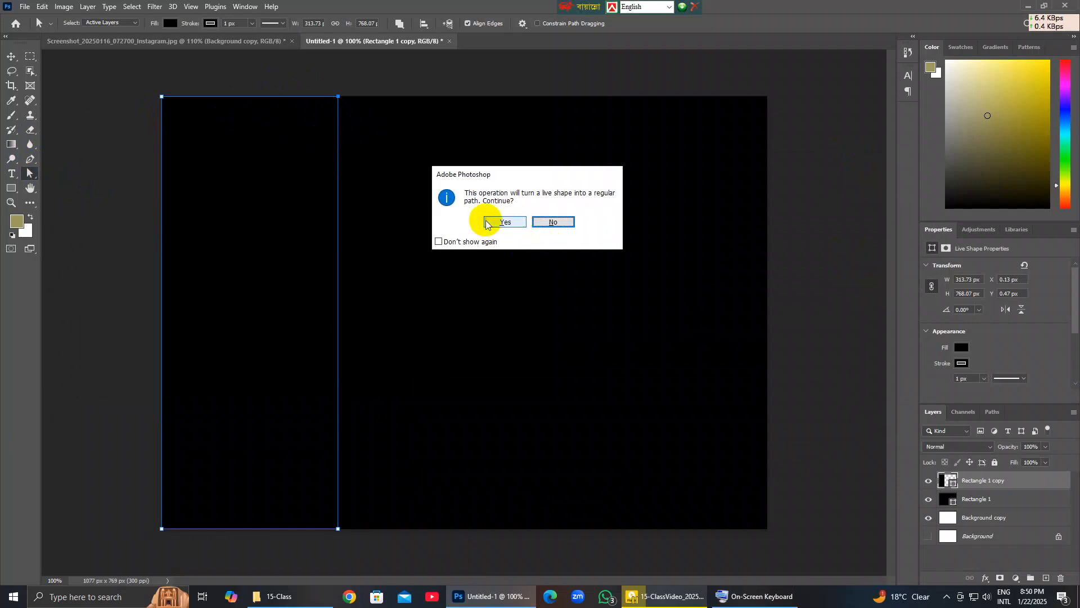
{"action": "left_click", "coordinate": [505, 222]}
{"action": "key", "text": "shift+Right"}
{"action": "key", "text": "shift+Right"}
{"action": "key", "text": "shift+Right"}
{"action": "key", "text": "shift+Right"}
{"action": "key", "text": "shift+Right"}
{"action": "key", "text": "shift+Right"}
{"action": "key", "text": "shift+Right"}
{"action": "key", "text": "shift+Right"}
{"action": "key", "text": "shift+Right"}
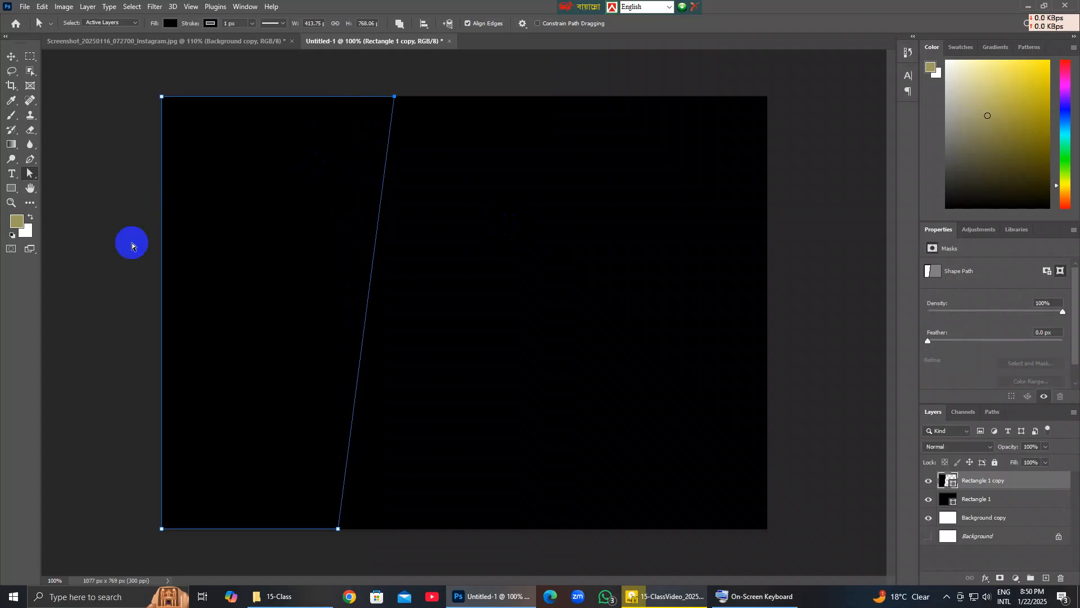
{"action": "left_click", "coordinate": [11, 57]}
{"action": "left_click", "coordinate": [242, 180]}
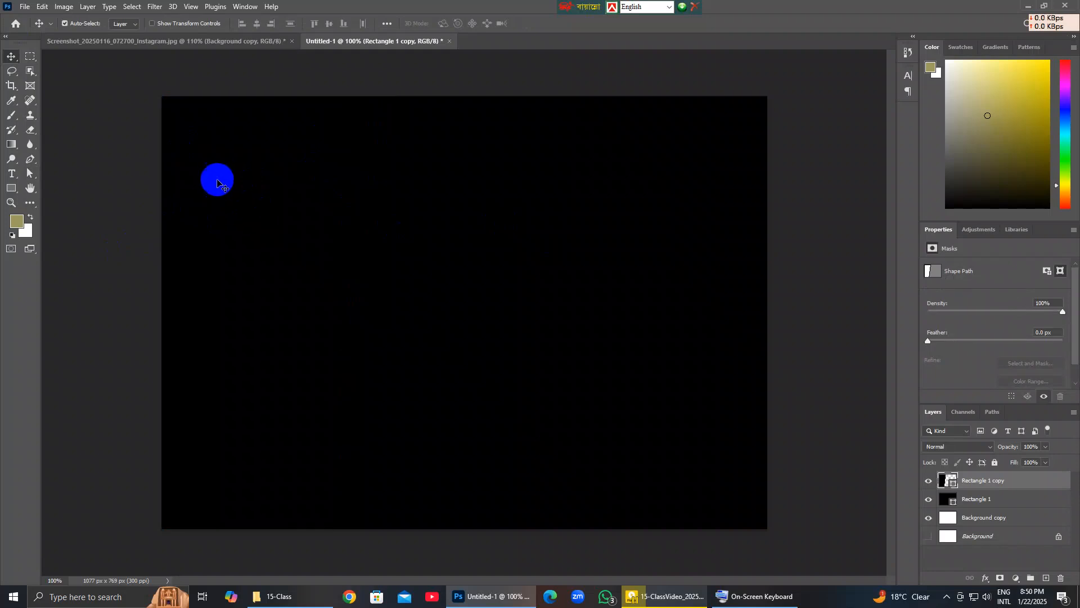
{"action": "key", "text": "ctrl"}
{"action": "key", "text": "ctrl+t"}
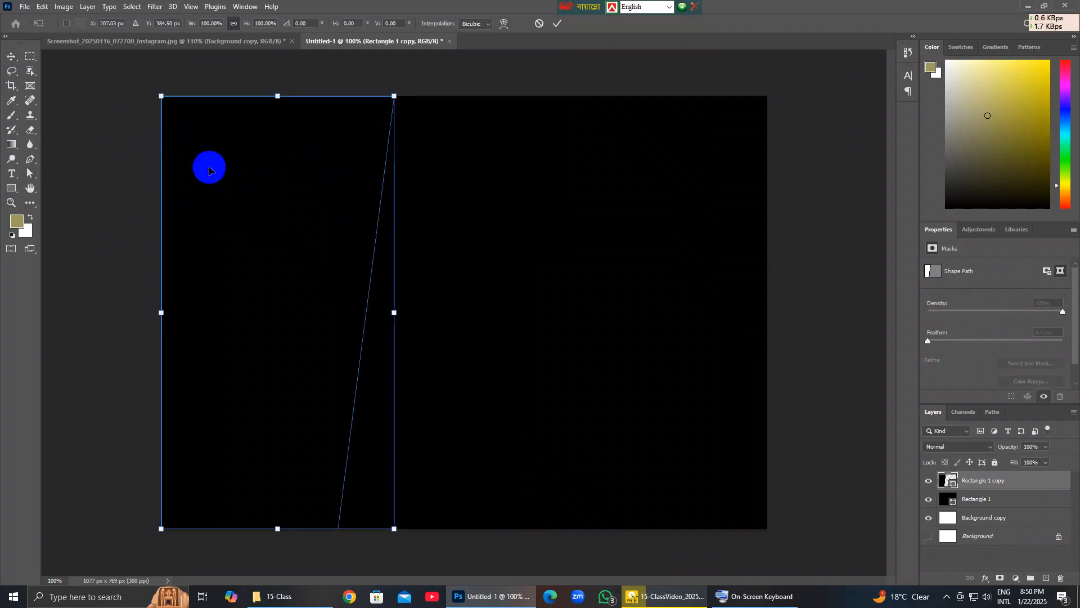
{"action": "left_click", "coordinate": [12, 56]}
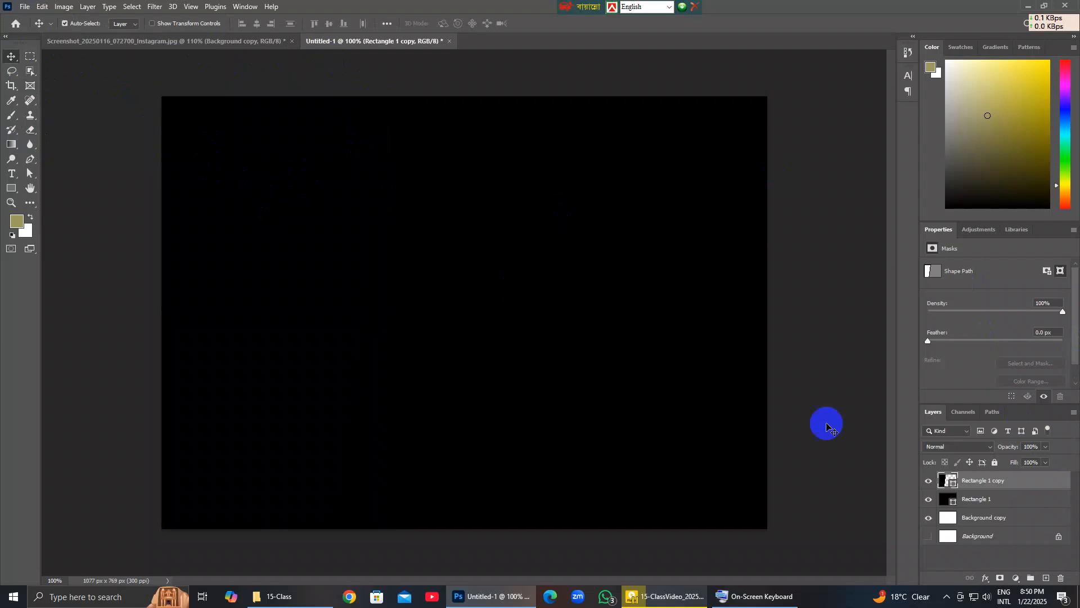
{"action": "key", "text": "ctrl"}
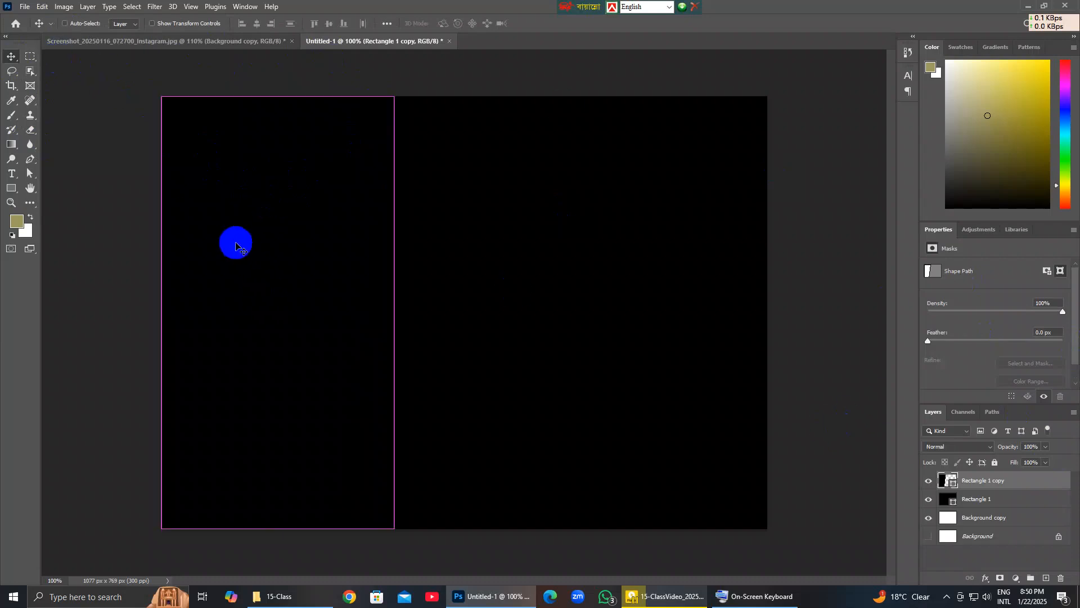
{"action": "key", "text": "ctrl+t"}
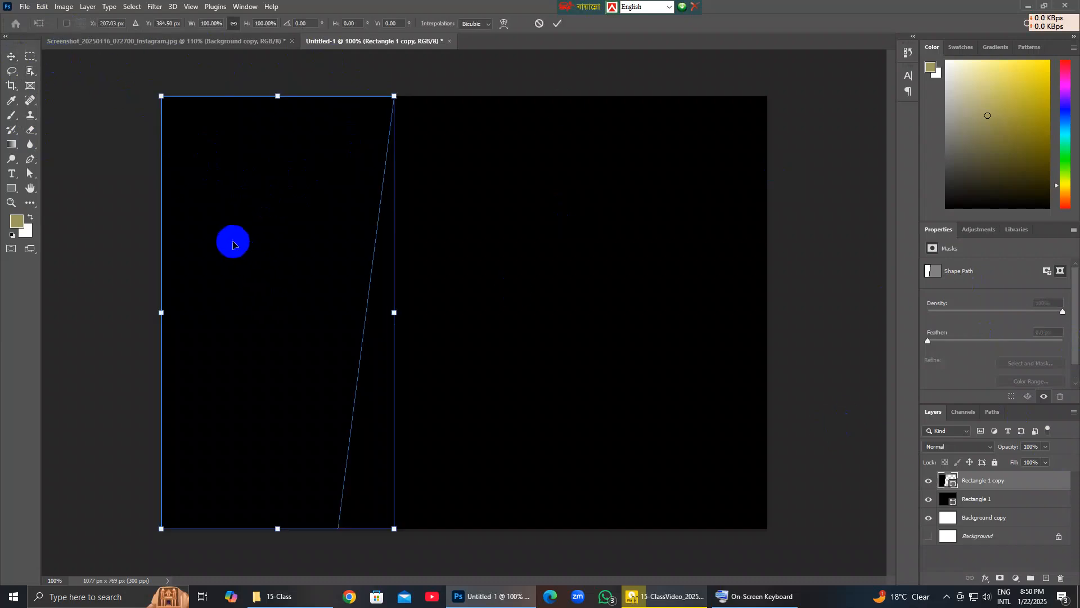
Fill the slanted rectangle copy with the muted reddish-brown #7f4e4e.
{"action": "double_click", "coordinate": [954, 485]}
{"action": "mouse_move", "coordinate": [672, 210]}
{"action": "left_mouse_down"}
{"action": "mouse_move", "coordinate": [686, 253]}
{"action": "mouse_move", "coordinate": [625, 309]}
{"action": "mouse_move", "coordinate": [632, 236]}
{"action": "mouse_move", "coordinate": [622, 269]}
{"action": "left_mouse_up"}
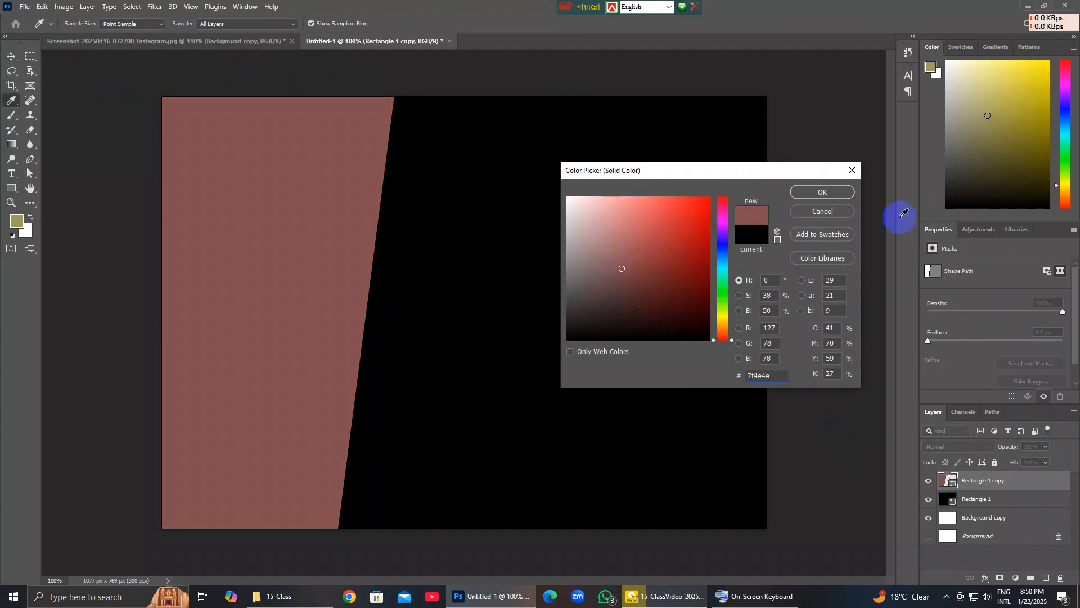
{"action": "left_click", "coordinate": [823, 193]}
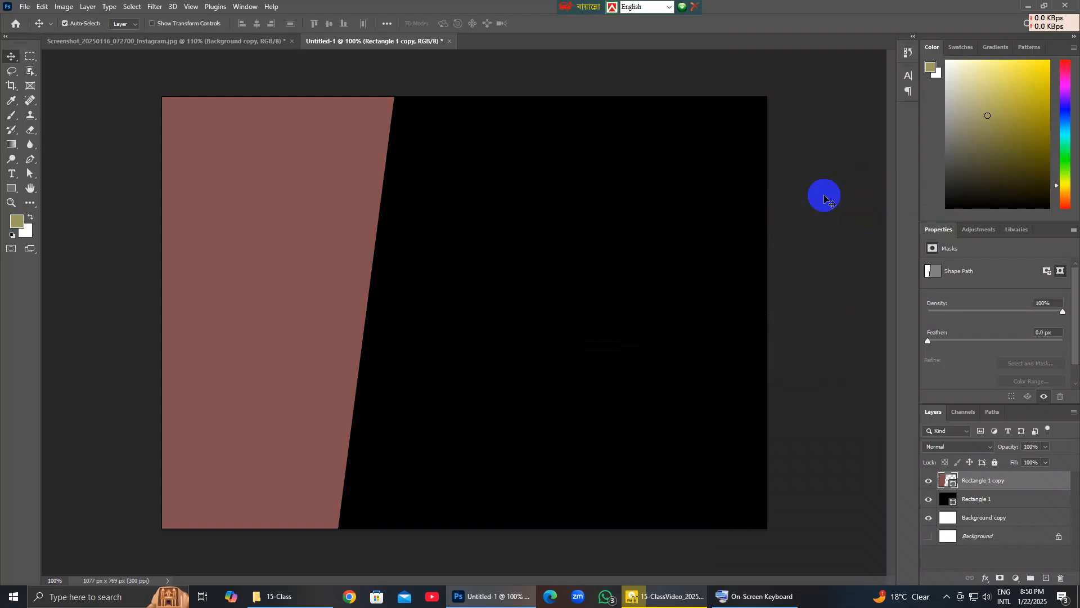
Reorder the open documents so the reference flyer comes after Untitled-1, and clear the flyer's selection.
{"action": "left_click_drag", "start_coordinate": [238, 44], "coordinate": [455, 52]}
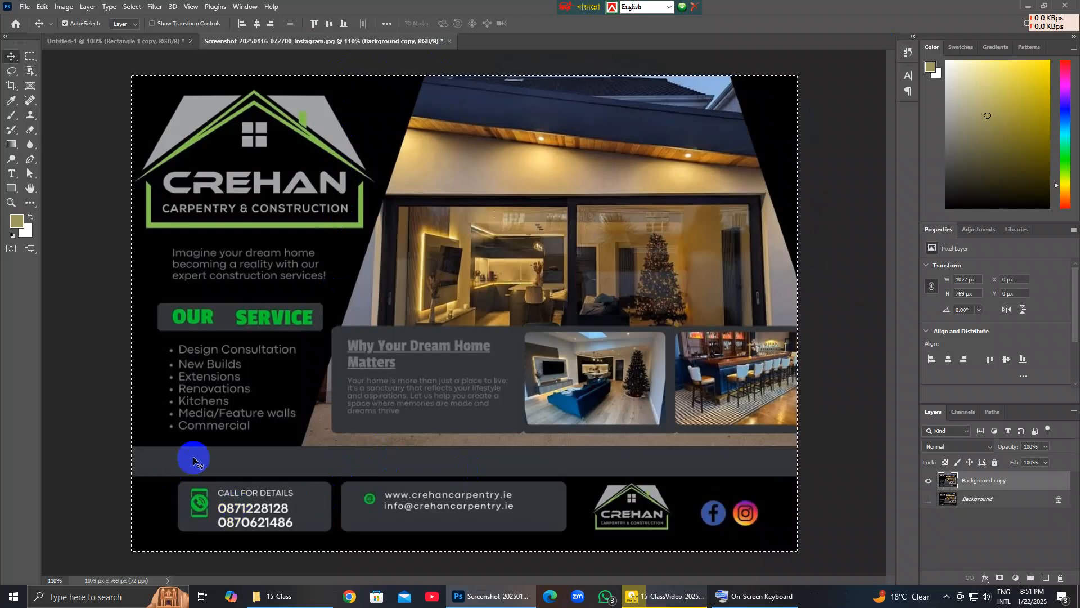
{"action": "key", "text": "ctrl+d"}
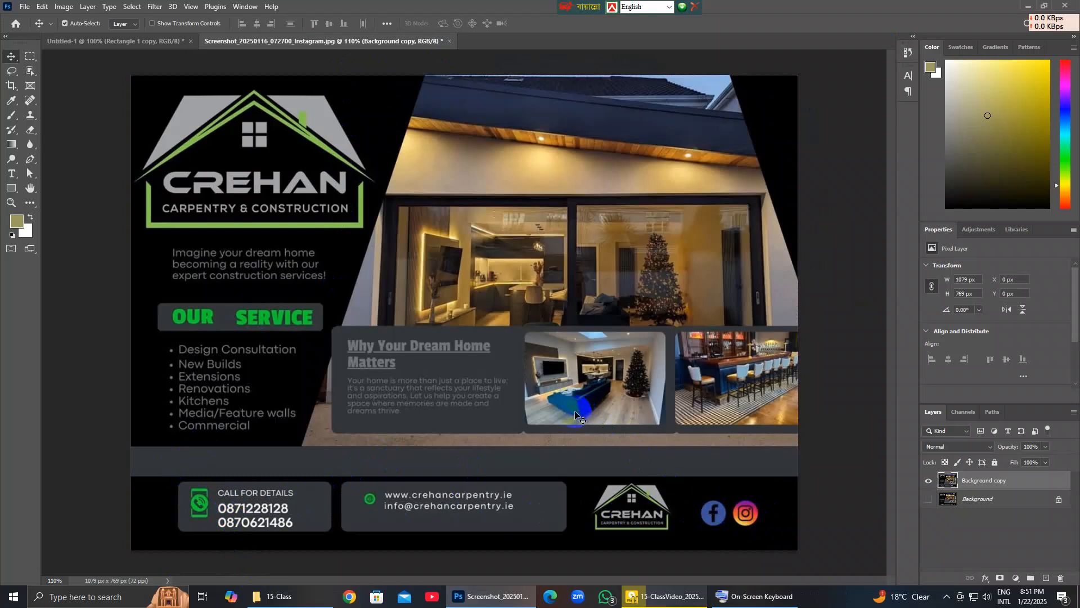
{"action": "left_click", "coordinate": [122, 42]}
{"action": "left_click", "coordinate": [345, 40]}
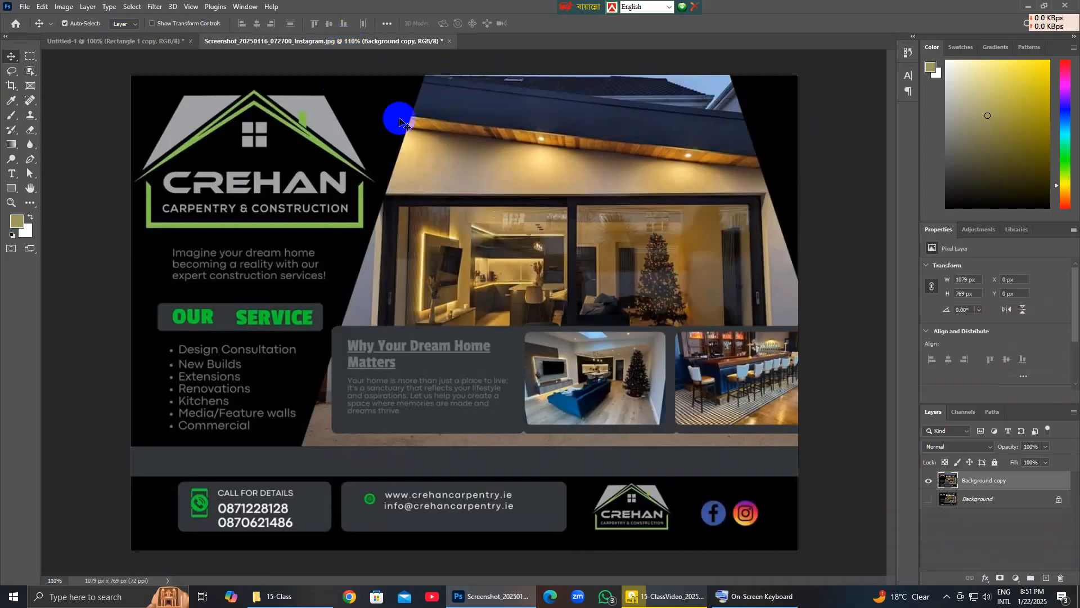
{"action": "left_click", "coordinate": [79, 41]}
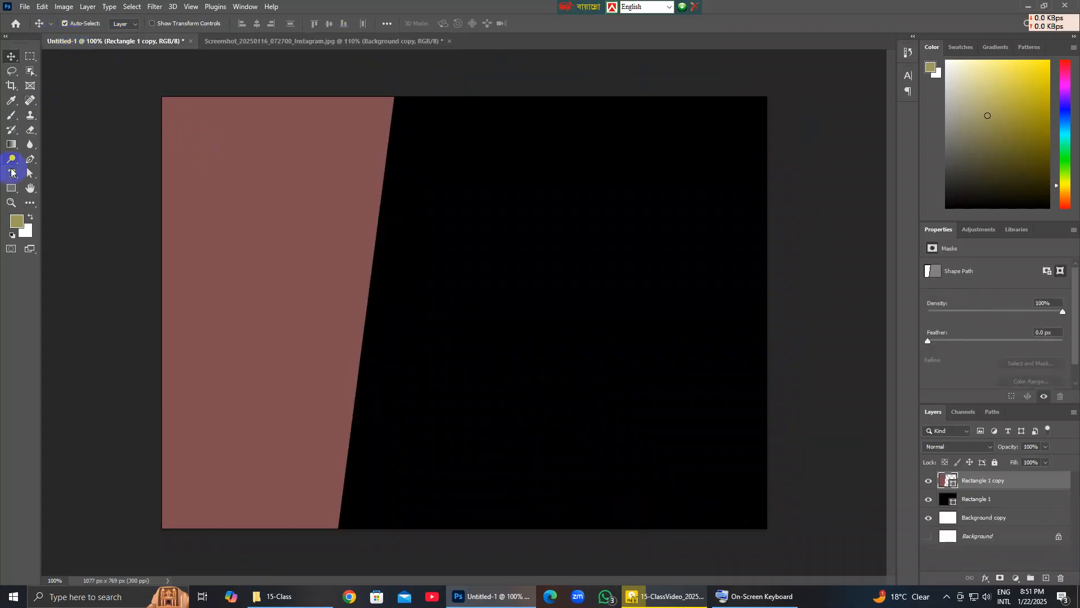
Shift the slanted shape's upper-right anchor another 90 px to the right, matching the slant against the reference flyer.
{"action": "left_click", "coordinate": [31, 173]}
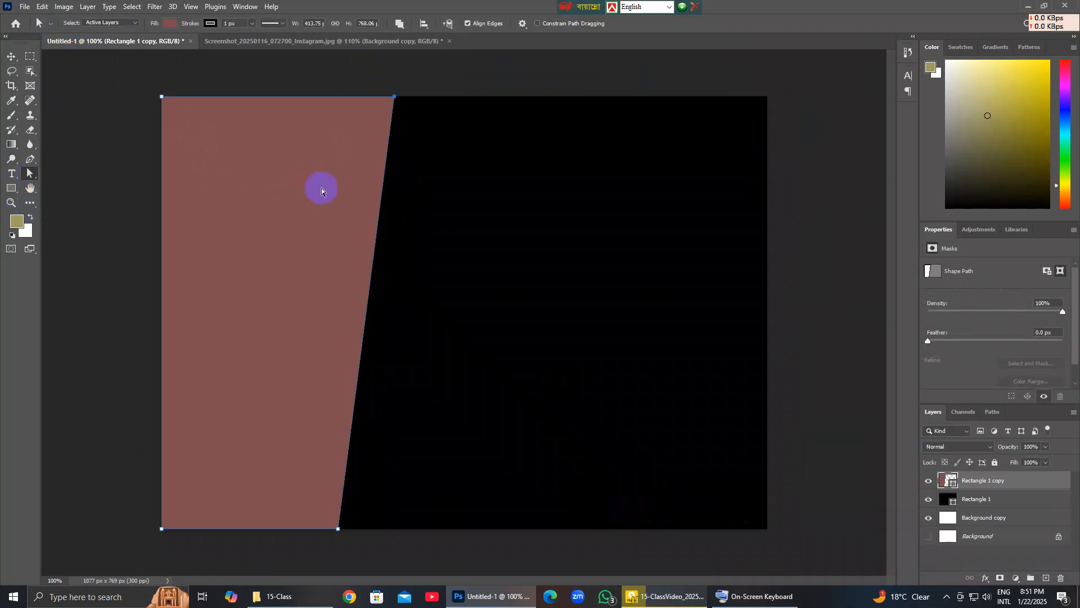
{"action": "key", "text": "shift+Right"}
{"action": "key", "text": "shift+Right"}
{"action": "key", "text": "shift+Right"}
{"action": "key", "text": "shift+Right"}
{"action": "key", "text": "shift+Right"}
{"action": "key", "text": "shift+Right"}
{"action": "key", "text": "shift+Right"}
{"action": "key", "text": "shift+Right"}
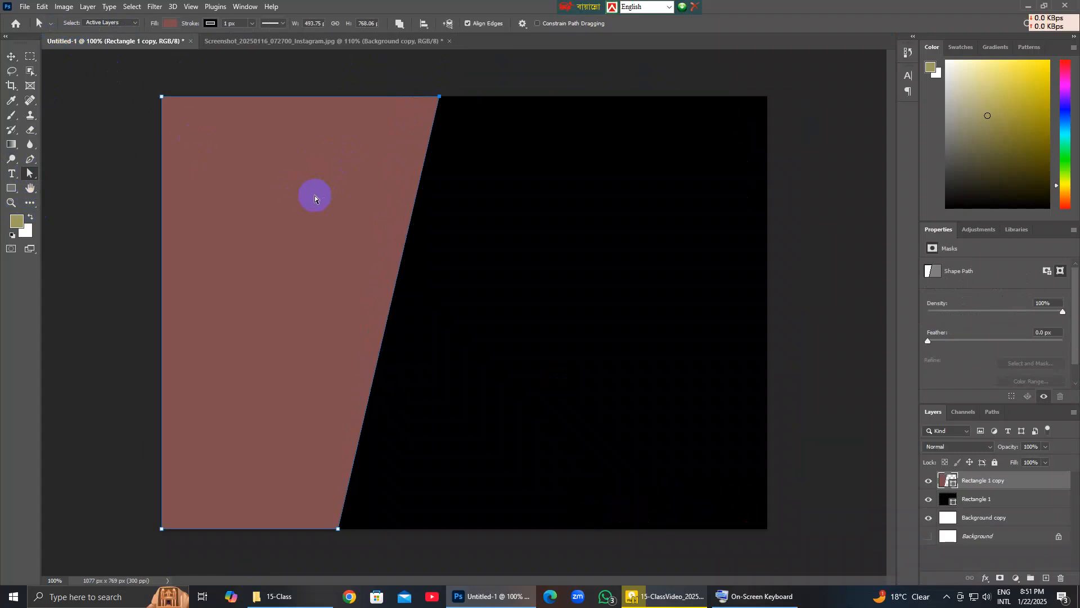
{"action": "left_click", "coordinate": [331, 44]}
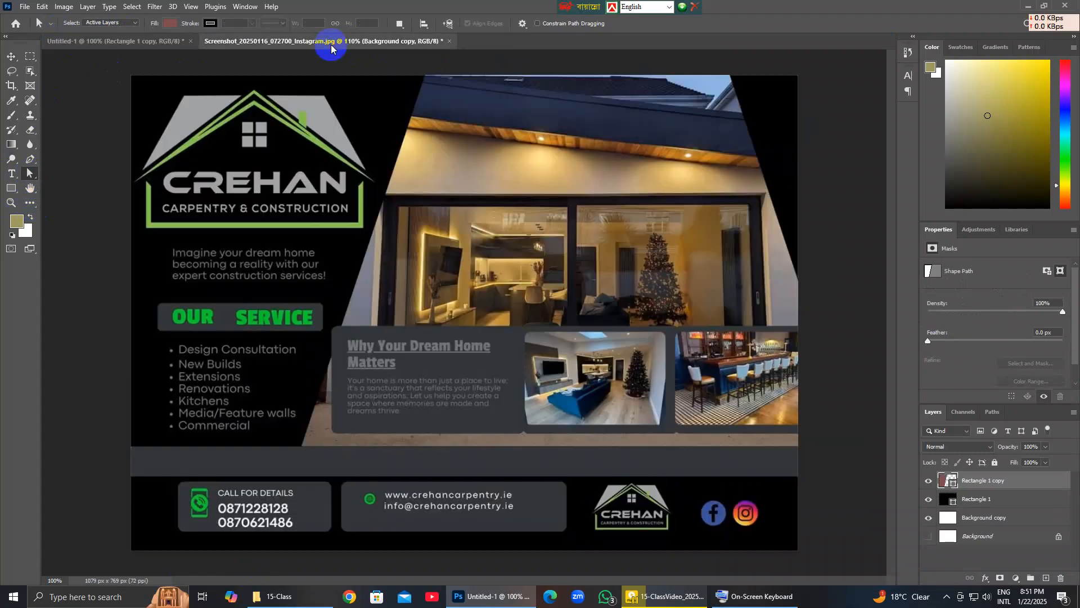
{"action": "left_click", "coordinate": [135, 39]}
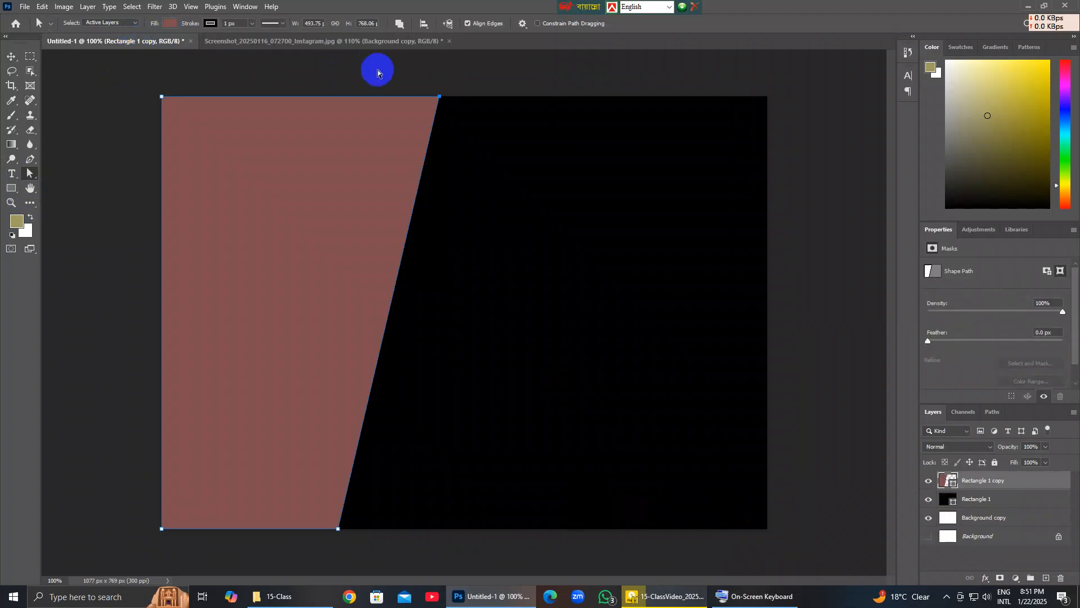
{"action": "key", "text": "shift+Right"}
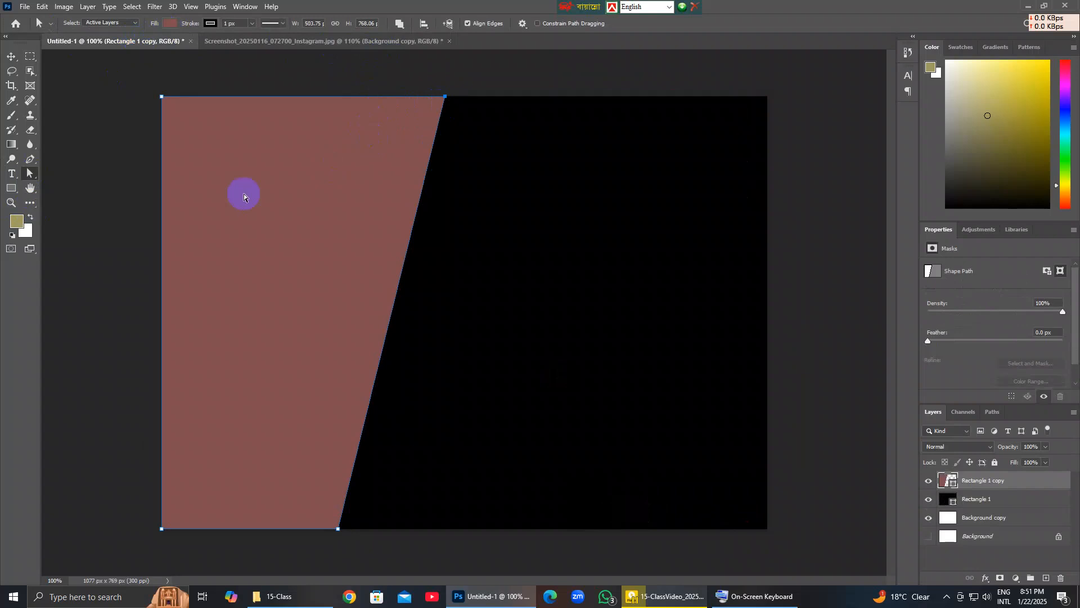
Draw a horizontal rectangle of about 1078 × 51 px across the full canvas width at about Y 540 px, following the reference flyer's band.
{"action": "left_click", "coordinate": [281, 42]}
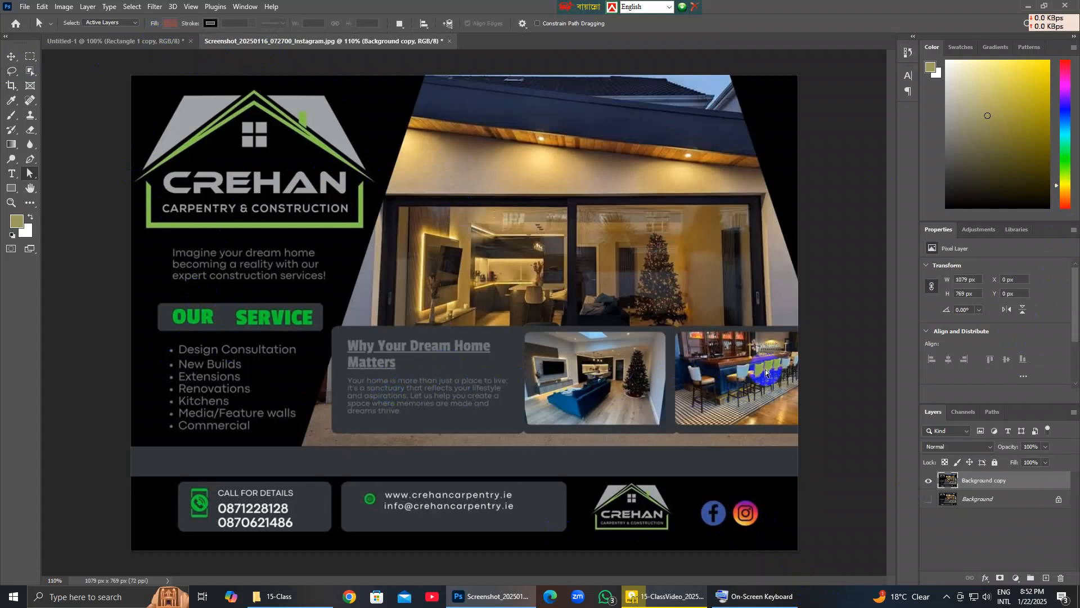
{"action": "left_click", "coordinate": [79, 41]}
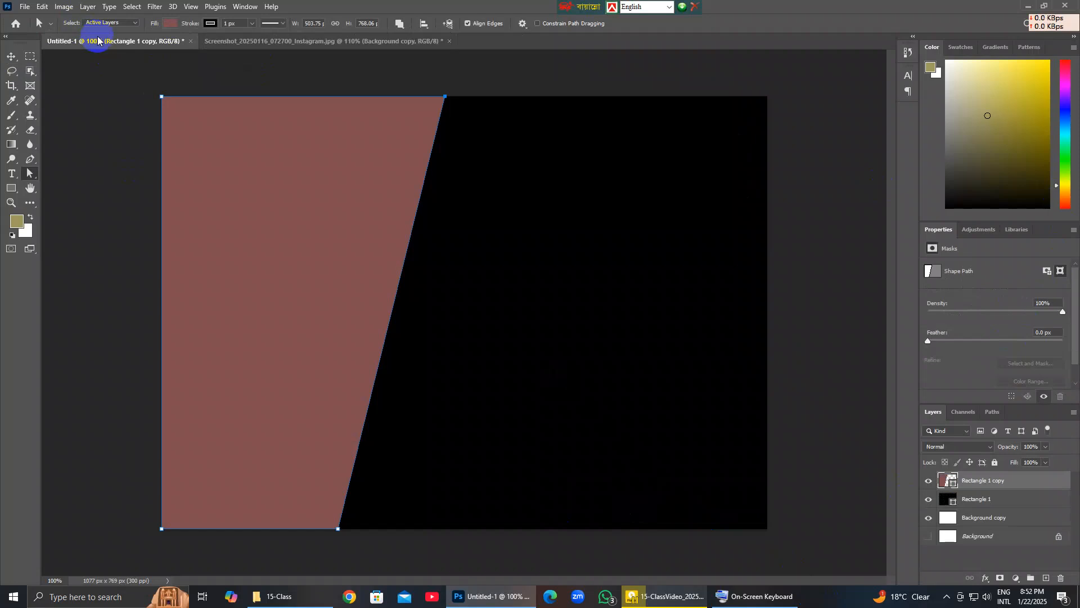
{"action": "left_click", "coordinate": [278, 43]}
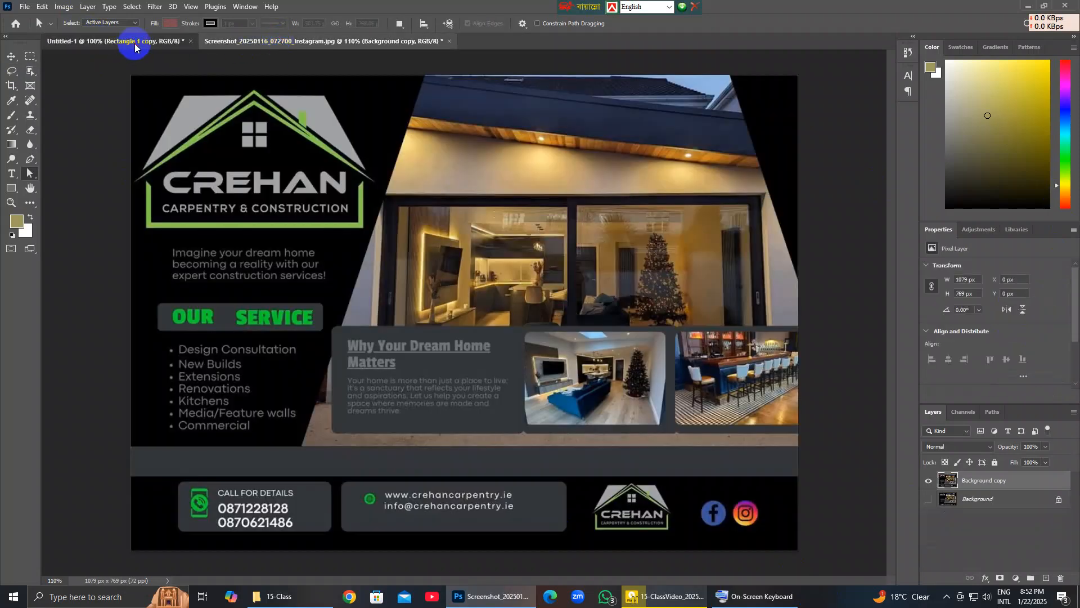
{"action": "left_click", "coordinate": [137, 43]}
{"action": "left_click", "coordinate": [10, 189]}
{"action": "left_click_drag", "start_coordinate": [160, 400], "coordinate": [766, 428]}
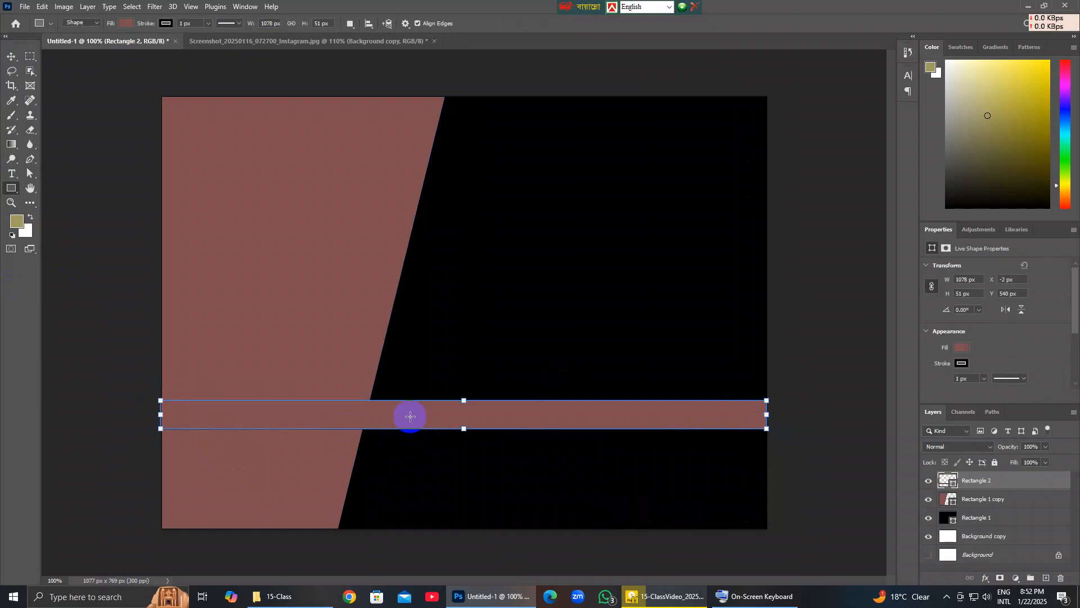
{"action": "left_click", "coordinate": [349, 53]}
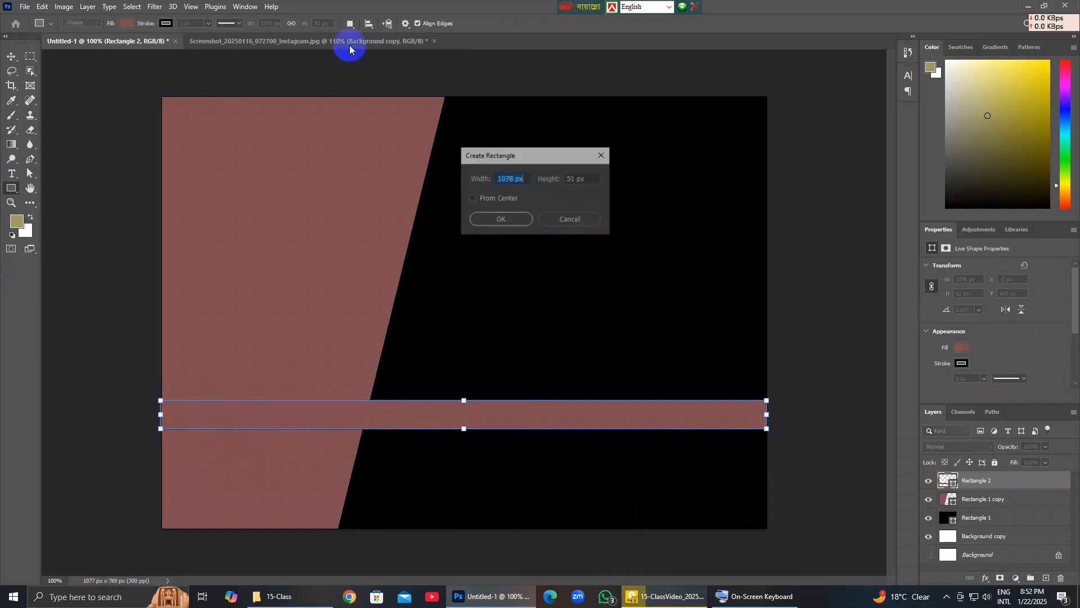
{"action": "left_click", "coordinate": [582, 218]}
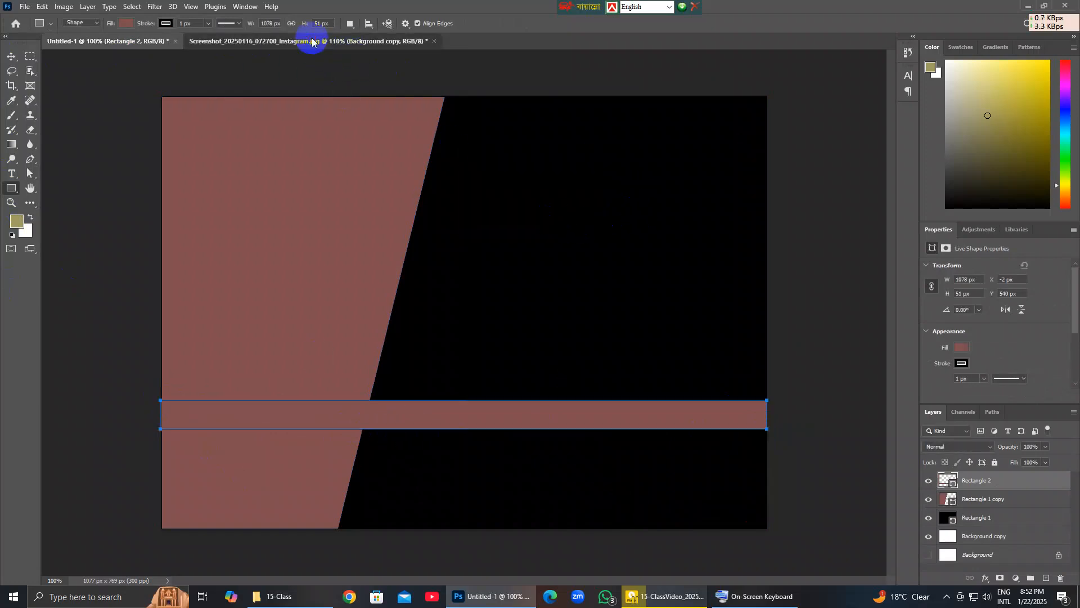
Sample the dark grey of the horizontal band in the reference flyer and copy its hex code 323639.
{"action": "left_click", "coordinate": [313, 41]}
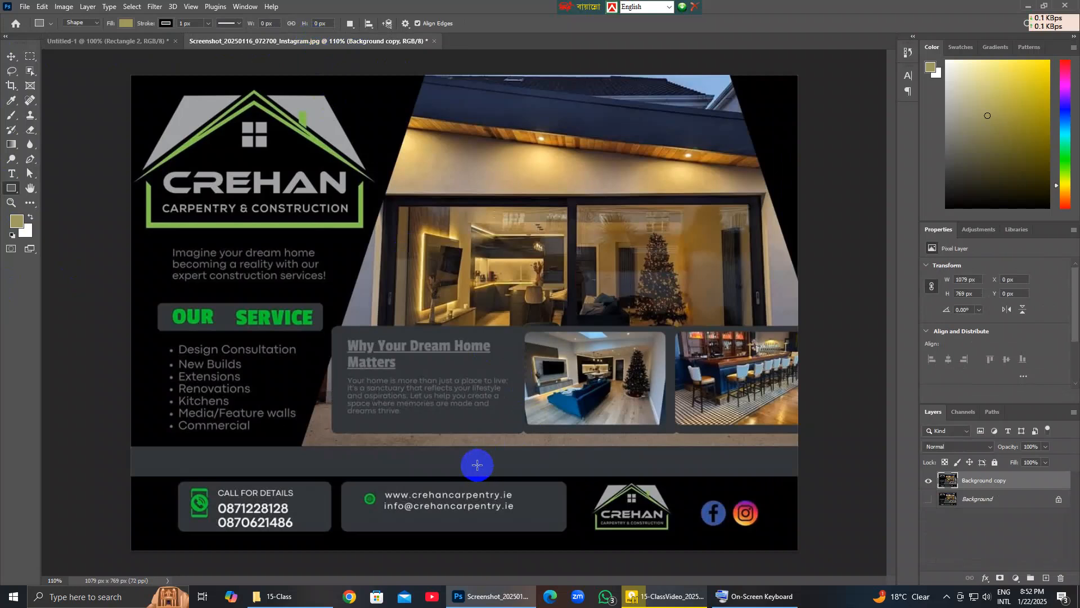
{"action": "left_click", "coordinate": [11, 101]}
{"action": "left_click", "coordinate": [439, 454]}
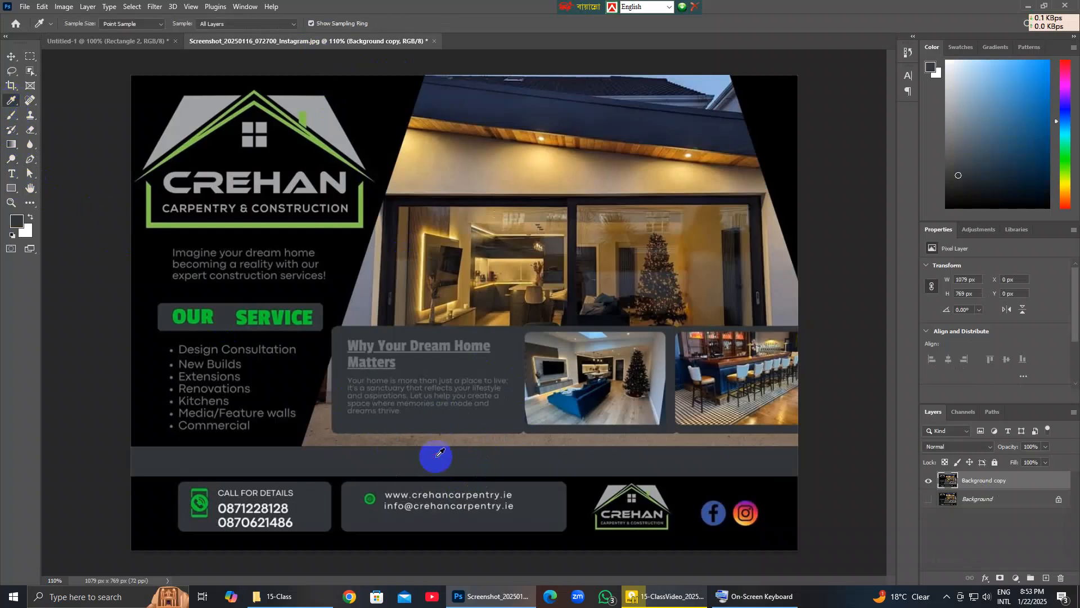
{"action": "left_click", "coordinate": [16, 221]}
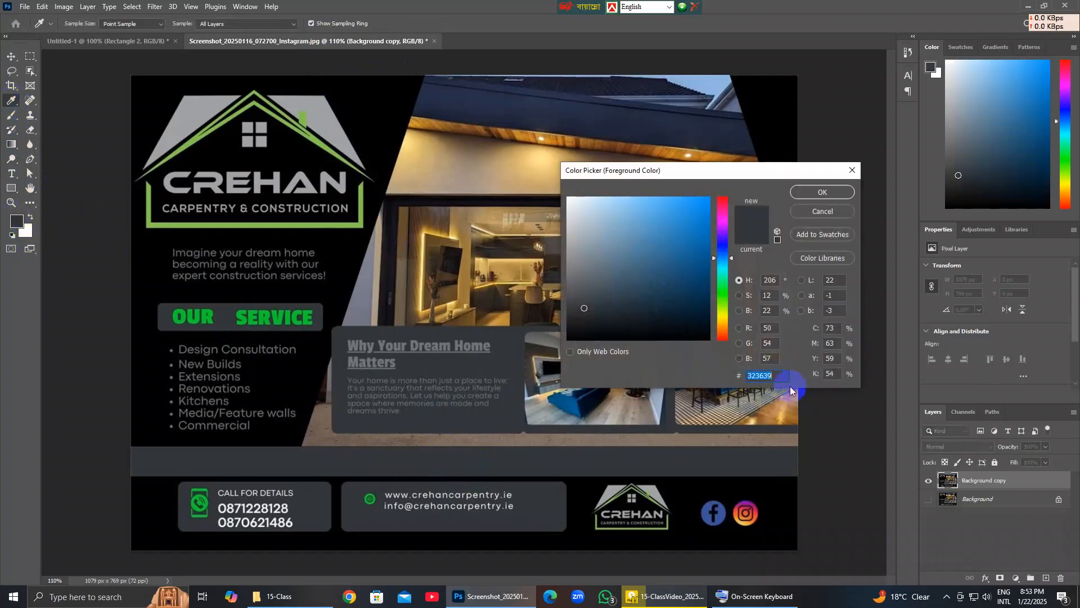
{"action": "right_click", "coordinate": [752, 374]}
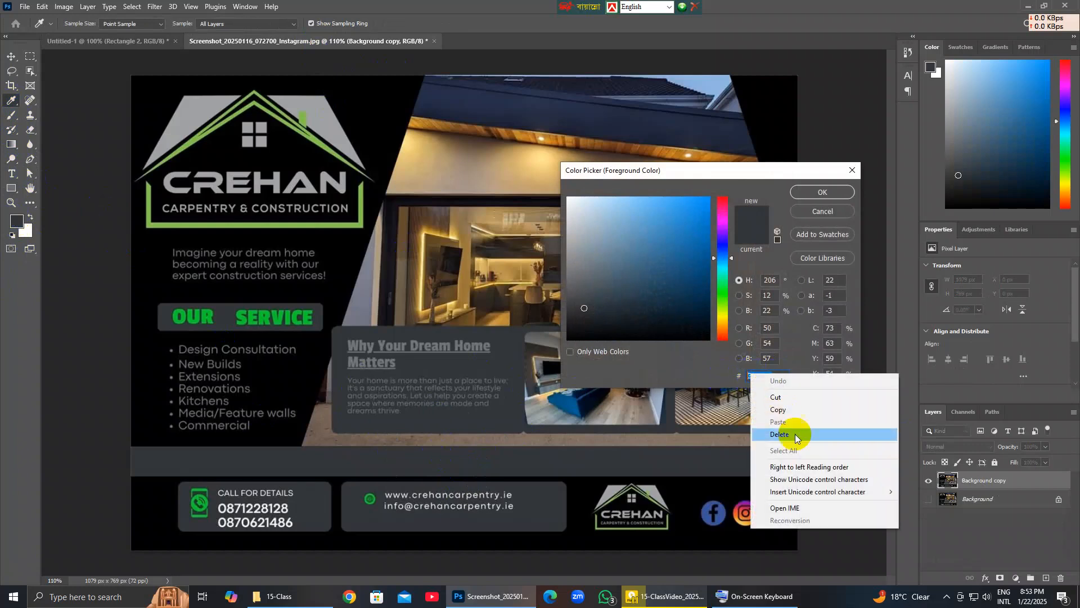
{"action": "left_click", "coordinate": [797, 409]}
{"action": "left_click", "coordinate": [82, 42]}
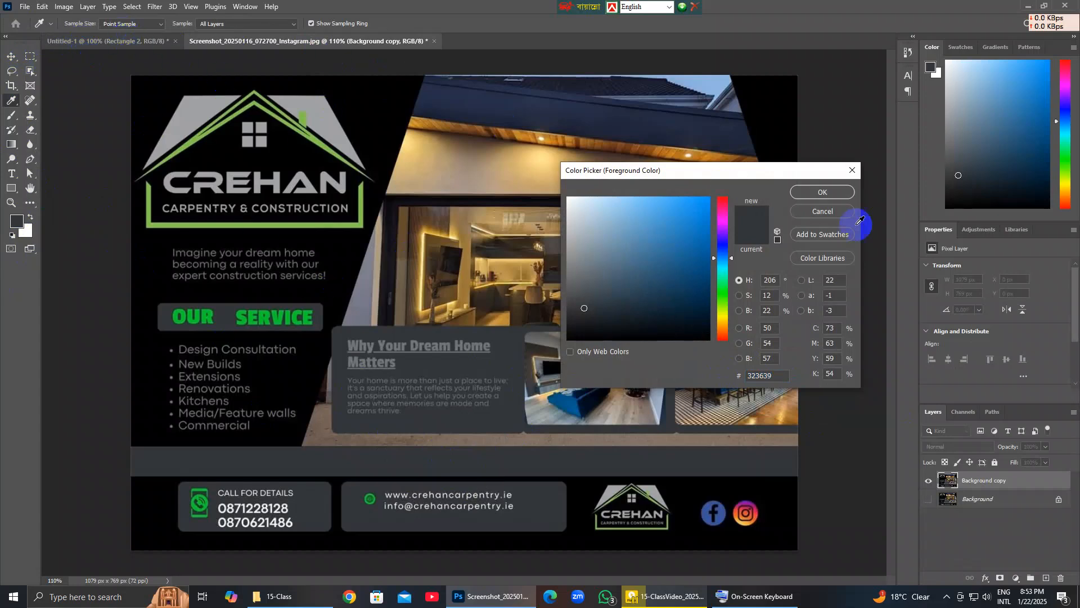
{"action": "left_click", "coordinate": [843, 192]}
Fill the horizontal band in Untitled-1 with the copied dark grey #323639.
{"action": "left_click", "coordinate": [140, 44]}
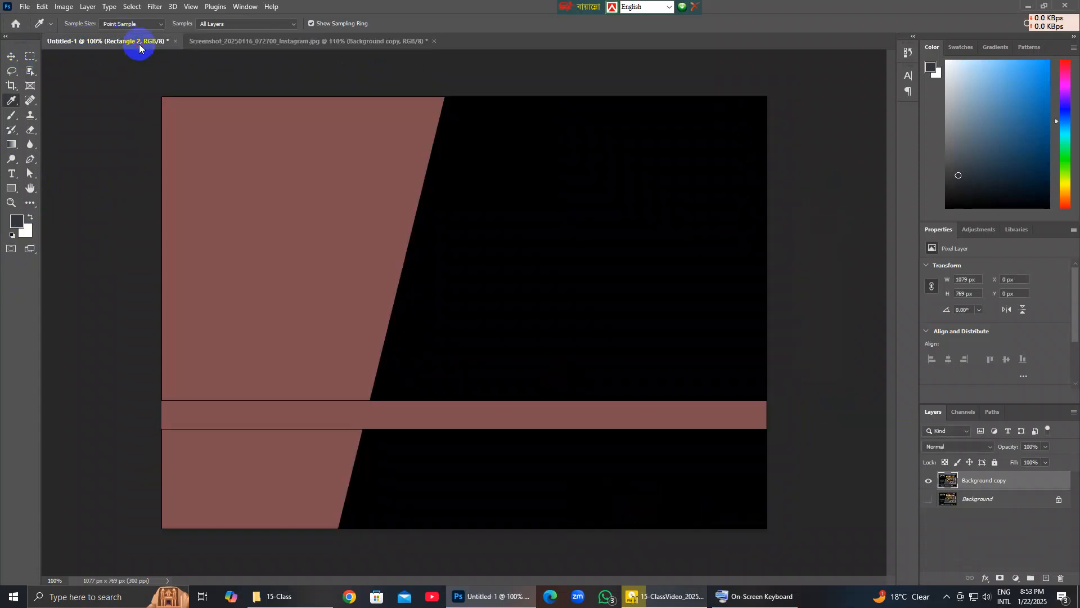
{"action": "left_click", "coordinate": [11, 56]}
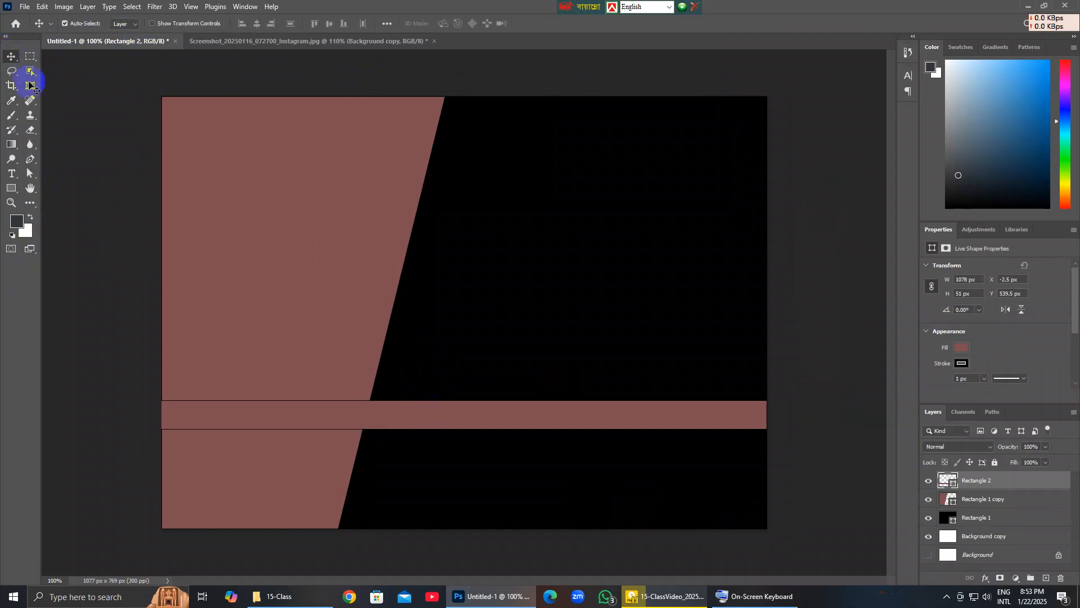
{"action": "left_click", "coordinate": [456, 417]}
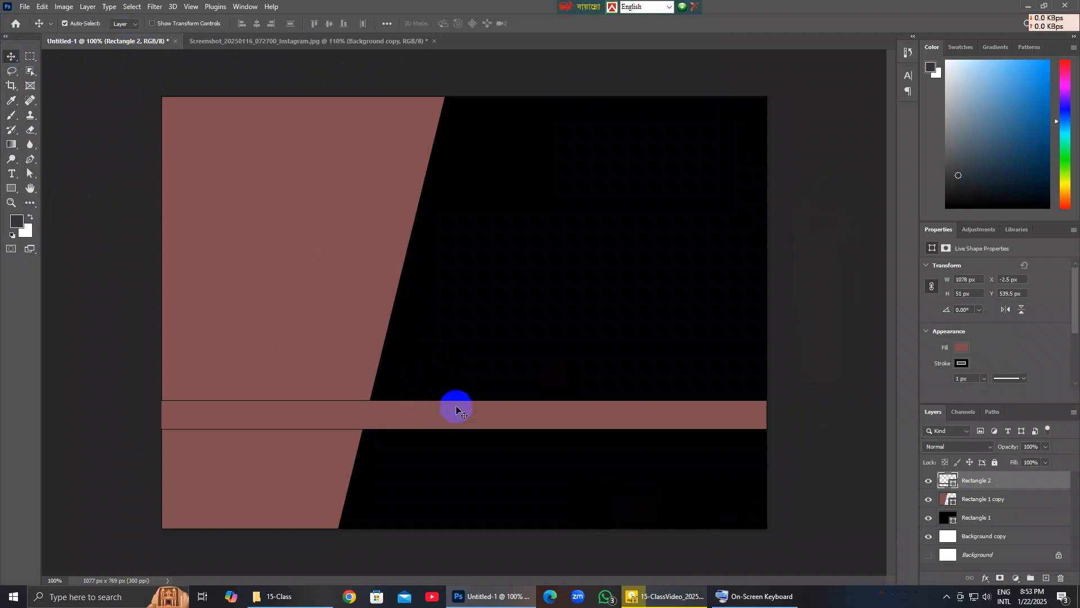
{"action": "left_click", "coordinate": [964, 349]}
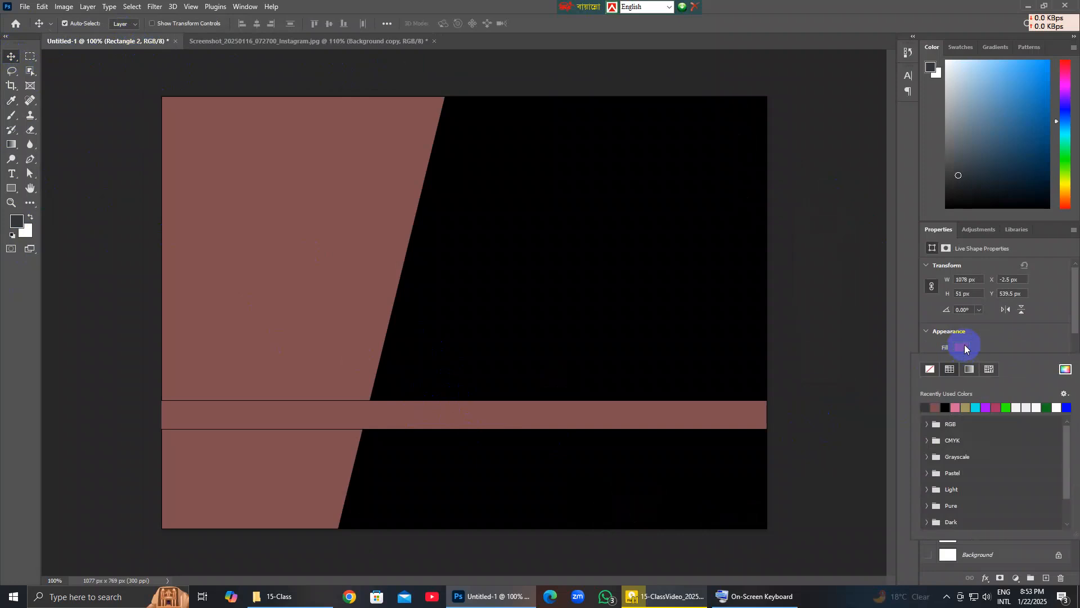
{"action": "left_click", "coordinate": [965, 349]}
{"action": "left_click", "coordinate": [963, 348]}
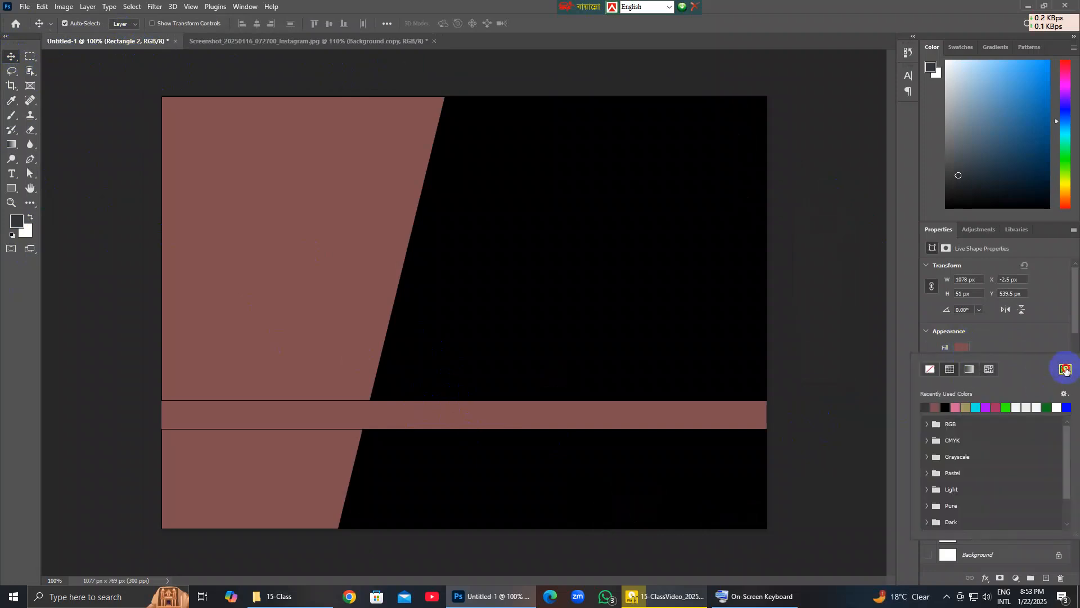
{"action": "left_click", "coordinate": [1065, 369]}
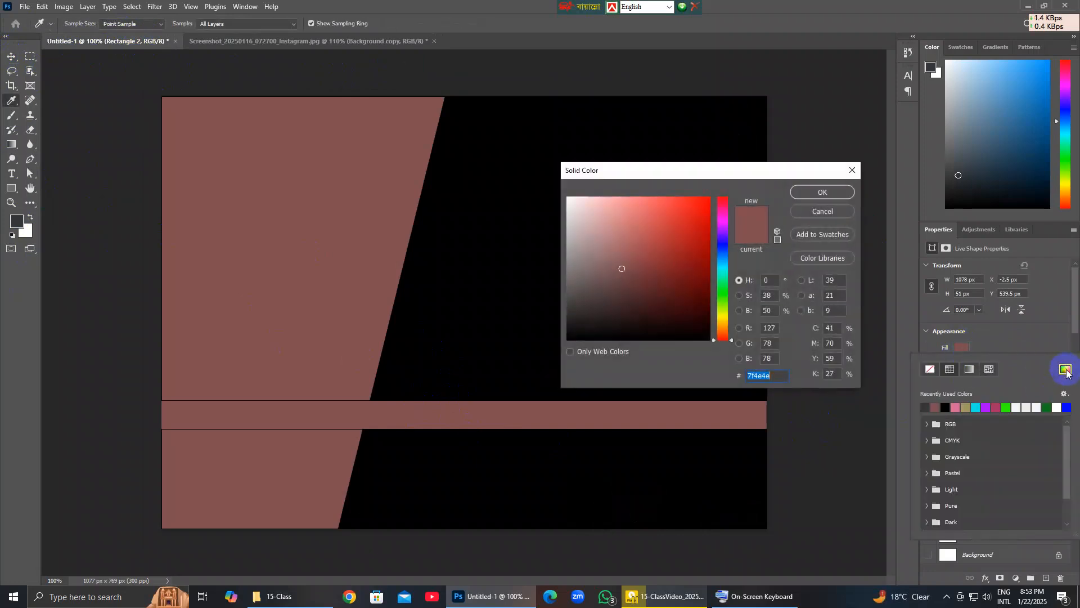
{"action": "right_click", "coordinate": [767, 376]}
{"action": "left_click", "coordinate": [801, 425]}
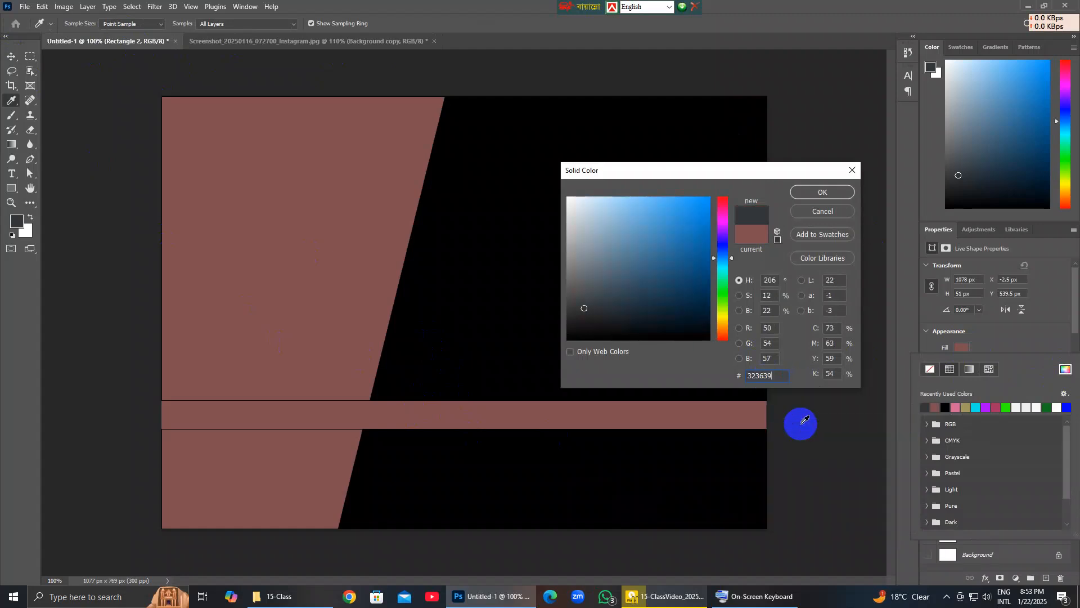
{"action": "left_click", "coordinate": [835, 195]}
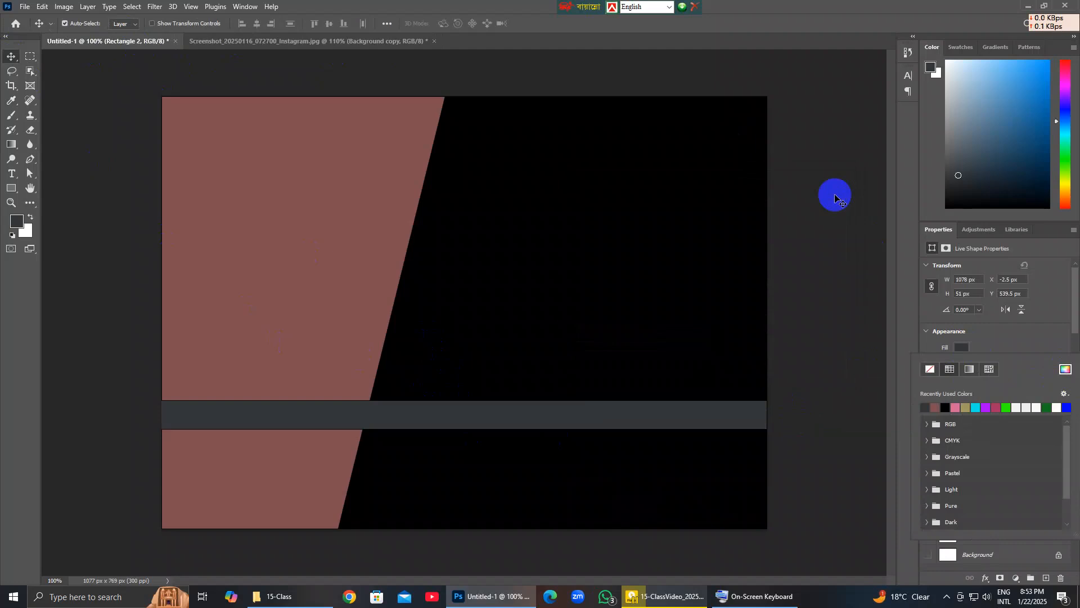
Compare the band with the reference flyer and nudge it down to about Y 546 px.
{"action": "left_click", "coordinate": [315, 41]}
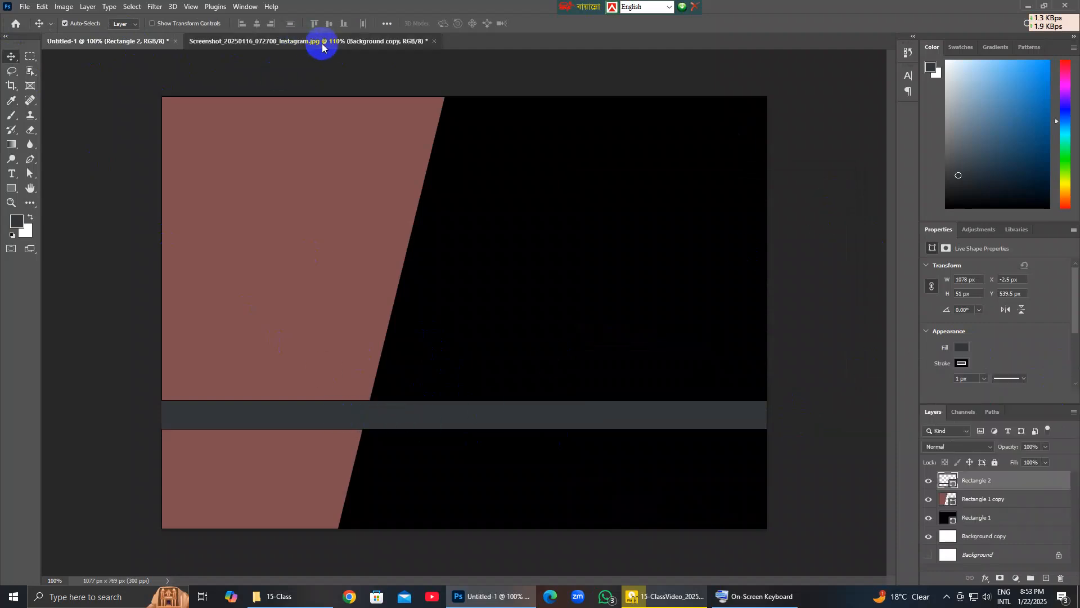
{"action": "left_click", "coordinate": [141, 43]}
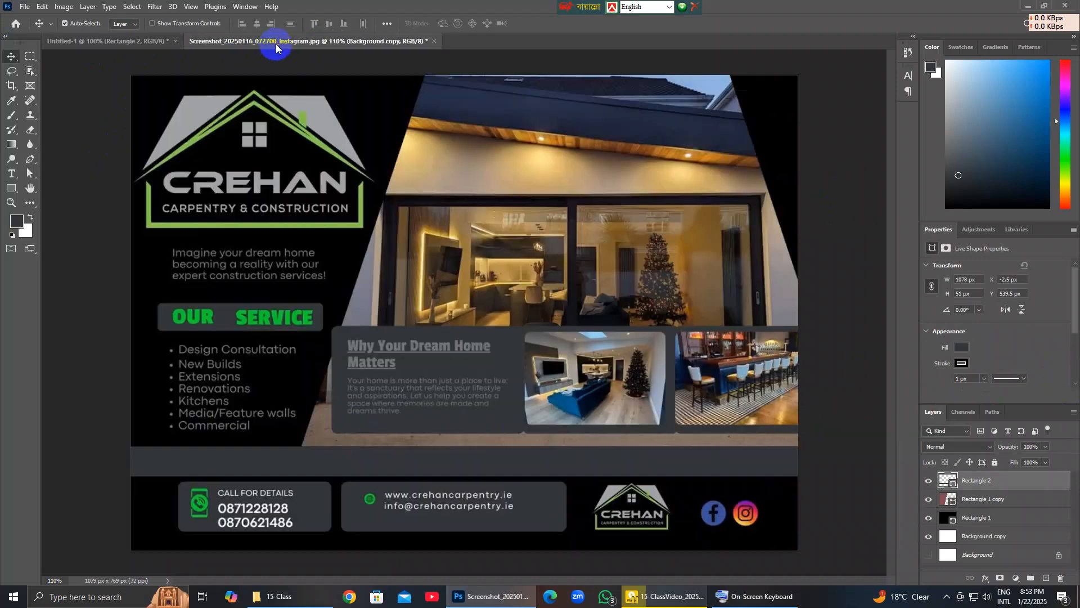
{"action": "left_click", "coordinate": [275, 42]}
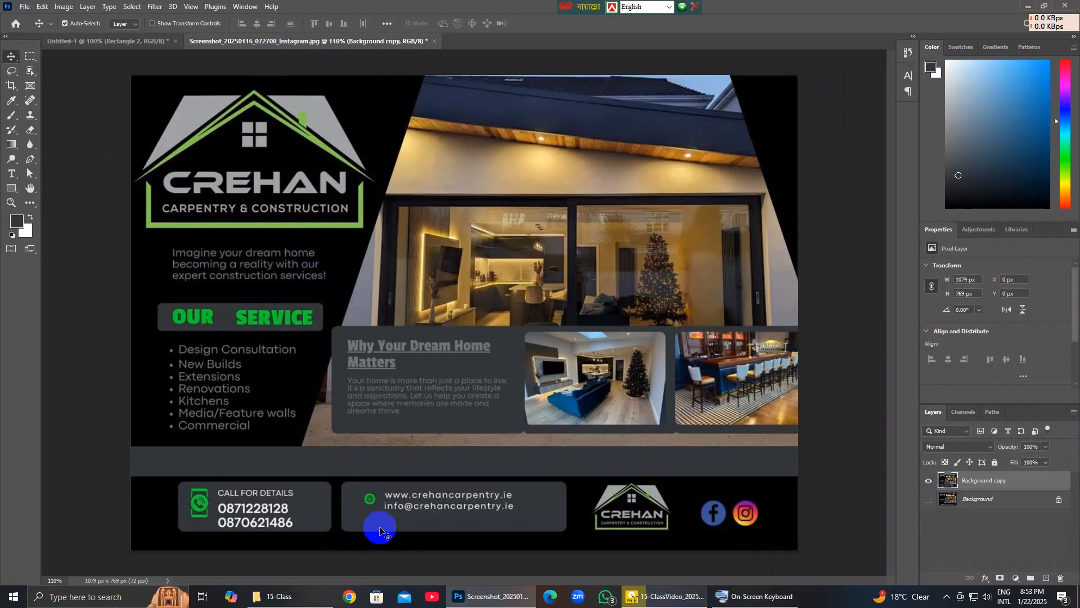
{"action": "left_click", "coordinate": [153, 46]}
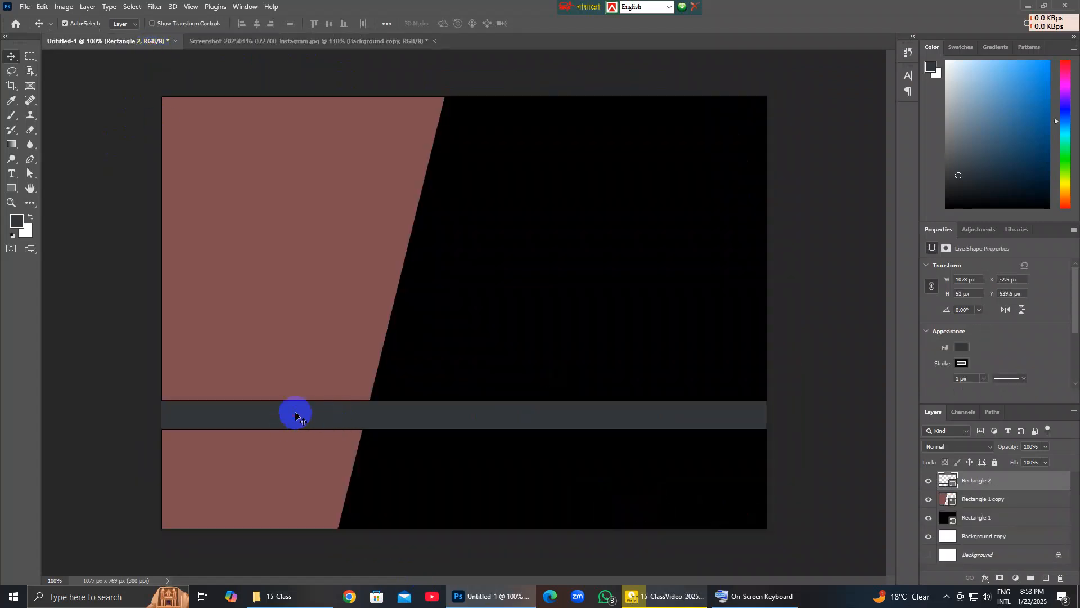
{"action": "key", "text": "Down"}
{"action": "key", "text": "Down"}
{"action": "key", "text": "Down"}
{"action": "key", "text": "Down"}
{"action": "key", "text": "Down"}
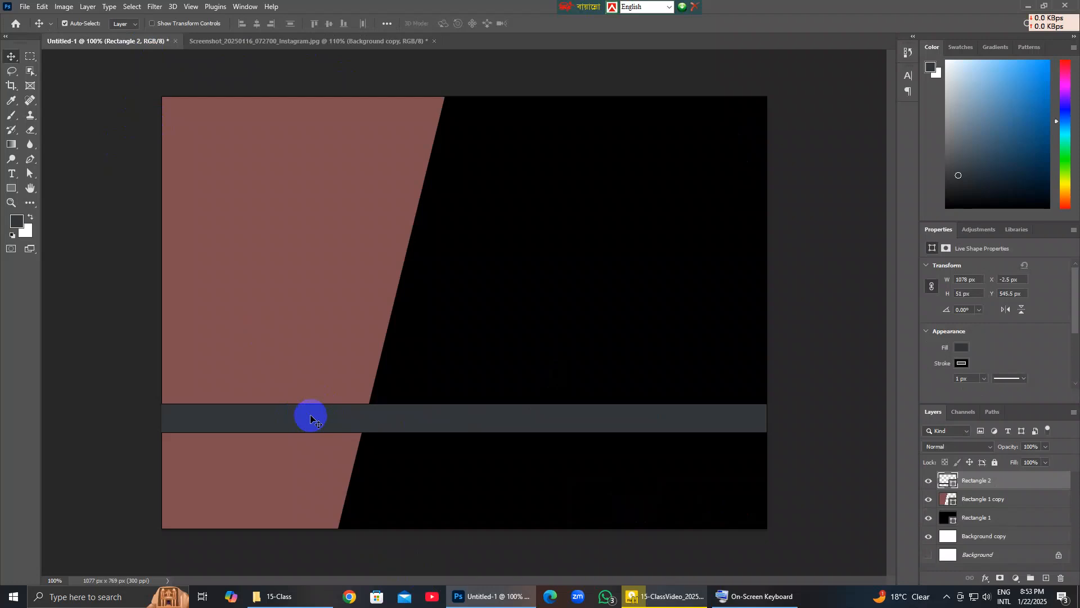
Add a new layer and draw a footer rectangle of about 1089 × 179 px from the band down to the canvas's lower edge.
{"action": "left_click", "coordinate": [12, 189]}
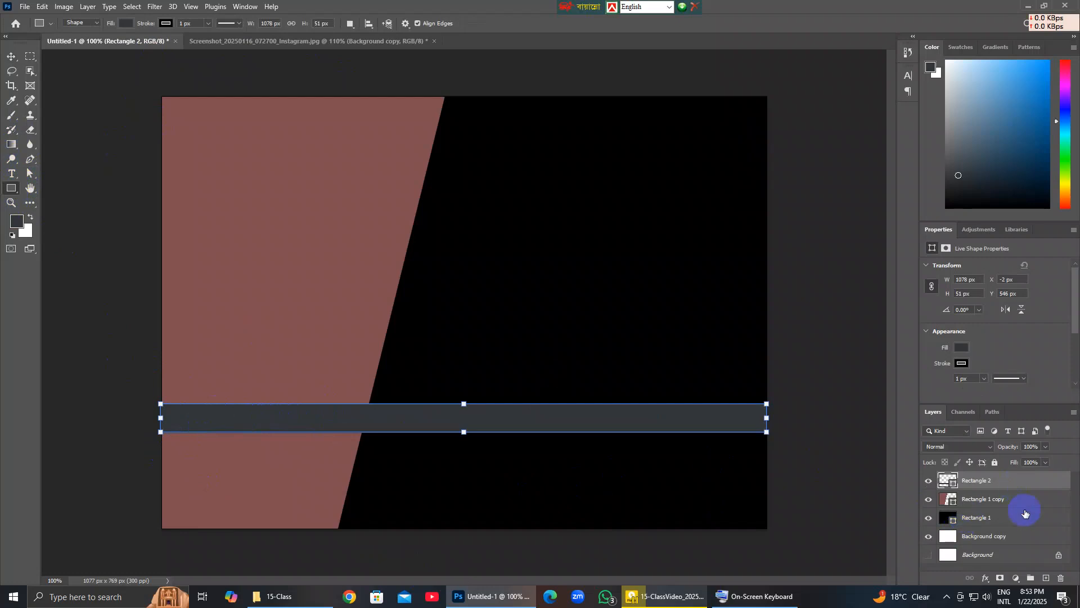
{"action": "left_click", "coordinate": [1046, 578]}
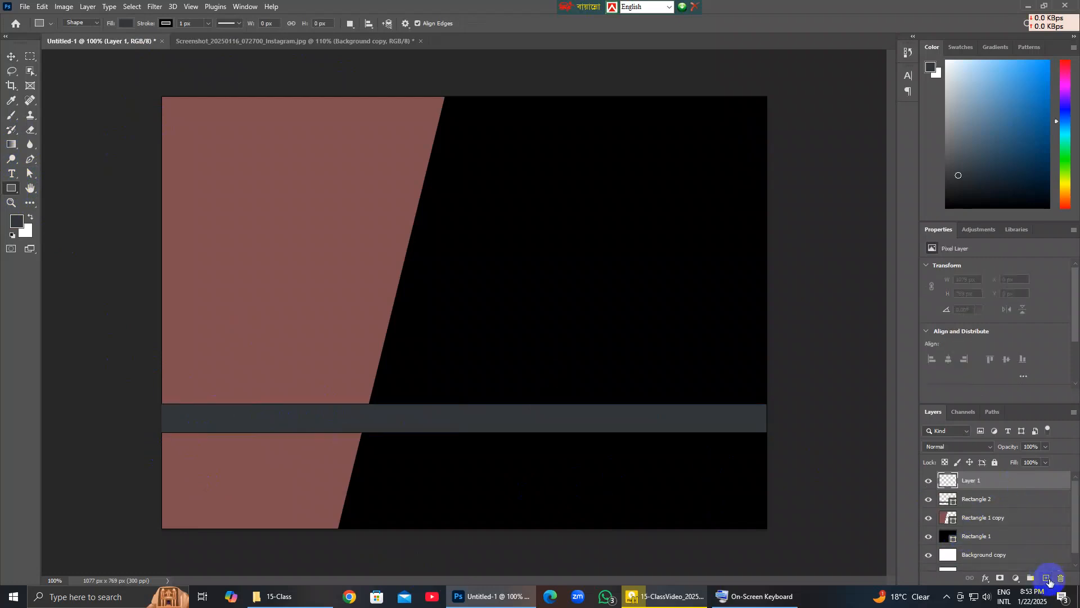
{"action": "left_click", "coordinate": [12, 188]}
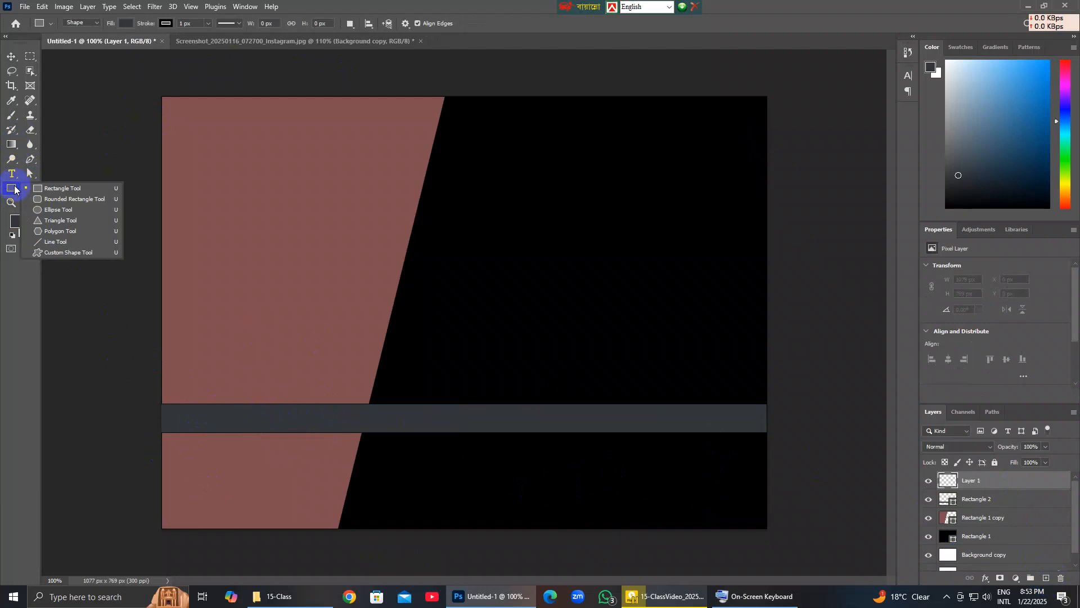
{"action": "left_click", "coordinate": [49, 186]}
{"action": "left_click_drag", "start_coordinate": [154, 430], "coordinate": [766, 528]}
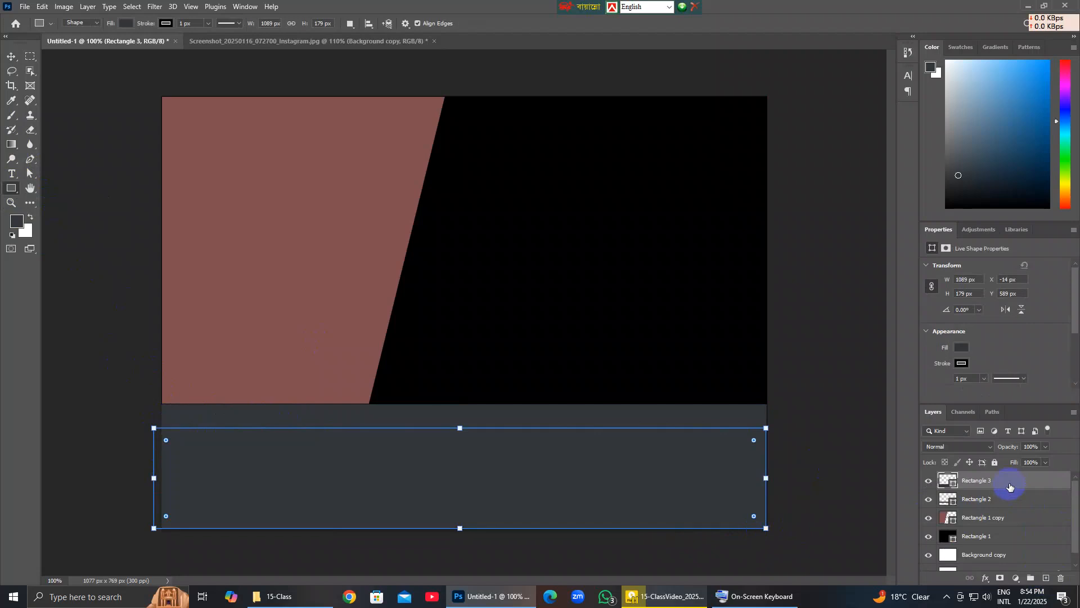
Move the band's layer Rectangle 2 above the footer rectangle's layer, and select the footer rectangle.
{"action": "left_click_drag", "start_coordinate": [1002, 499], "coordinate": [1003, 482]}
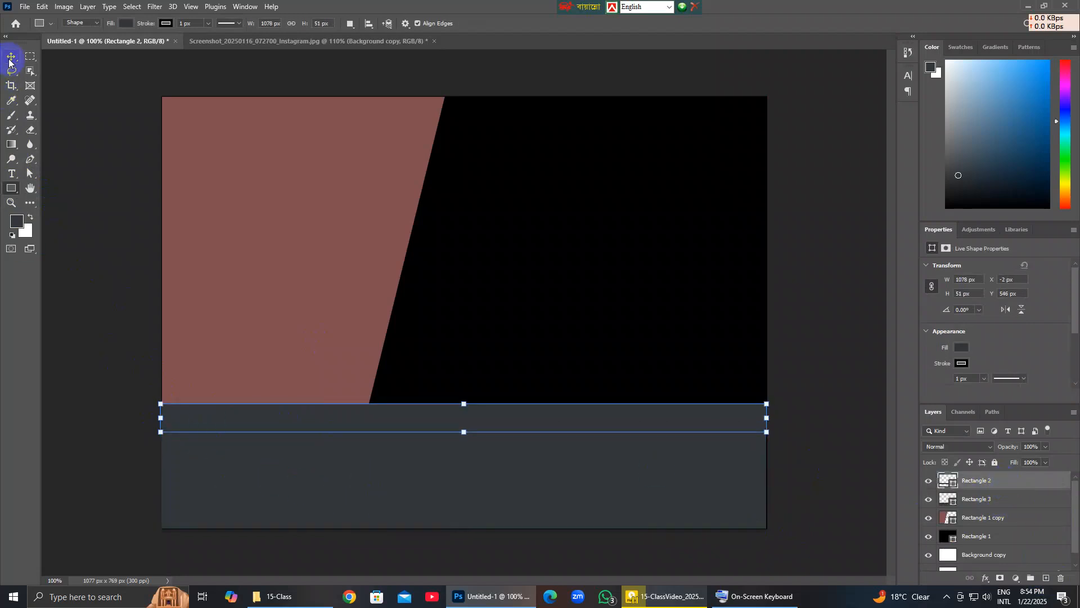
{"action": "left_click", "coordinate": [9, 58]}
{"action": "left_click", "coordinate": [315, 417]}
{"action": "left_click", "coordinate": [350, 474]}
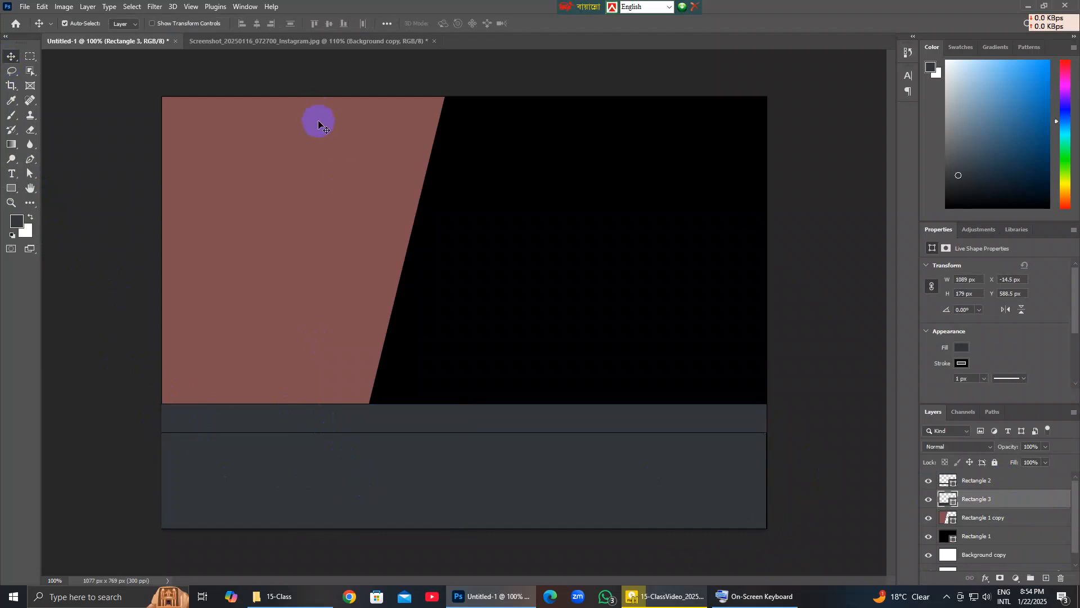
Sample the black footer background in the reference flyer and copy its hex code 000000.
{"action": "left_click", "coordinate": [347, 44]}
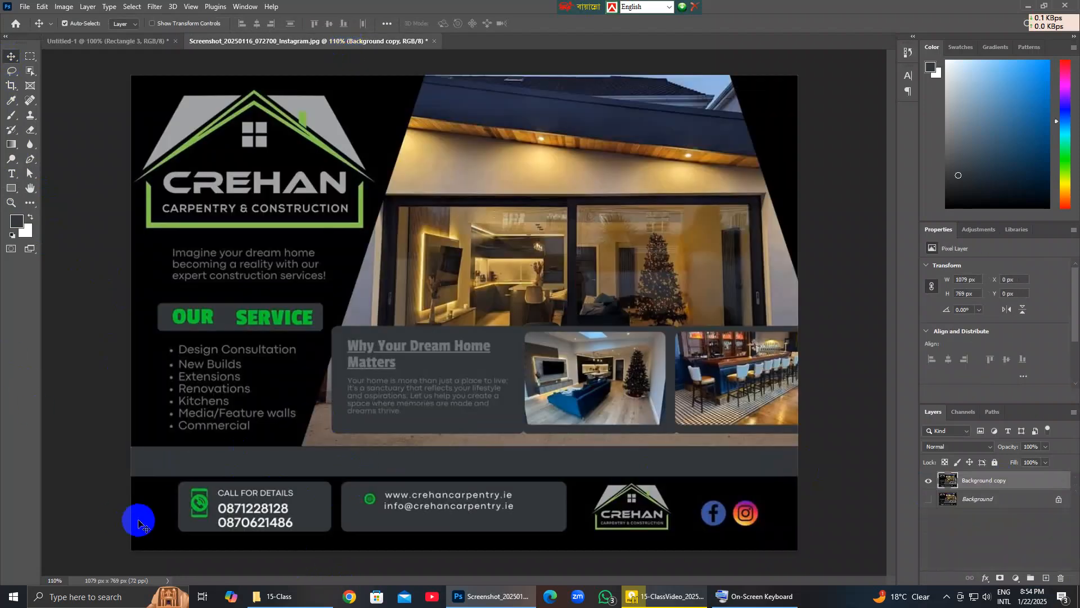
{"action": "key", "text": "i"}
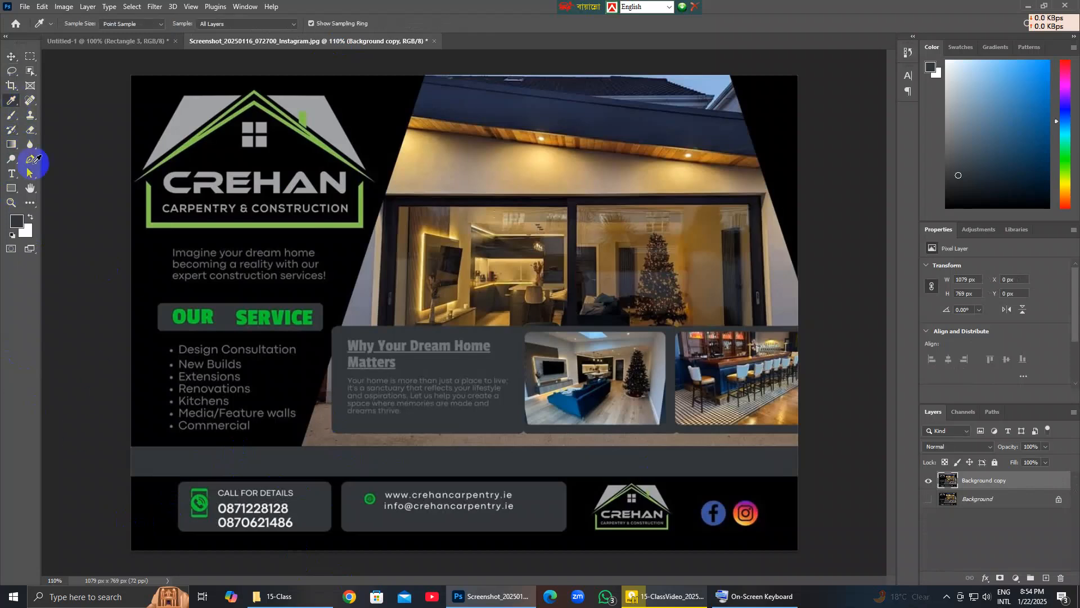
{"action": "left_click", "coordinate": [148, 523]}
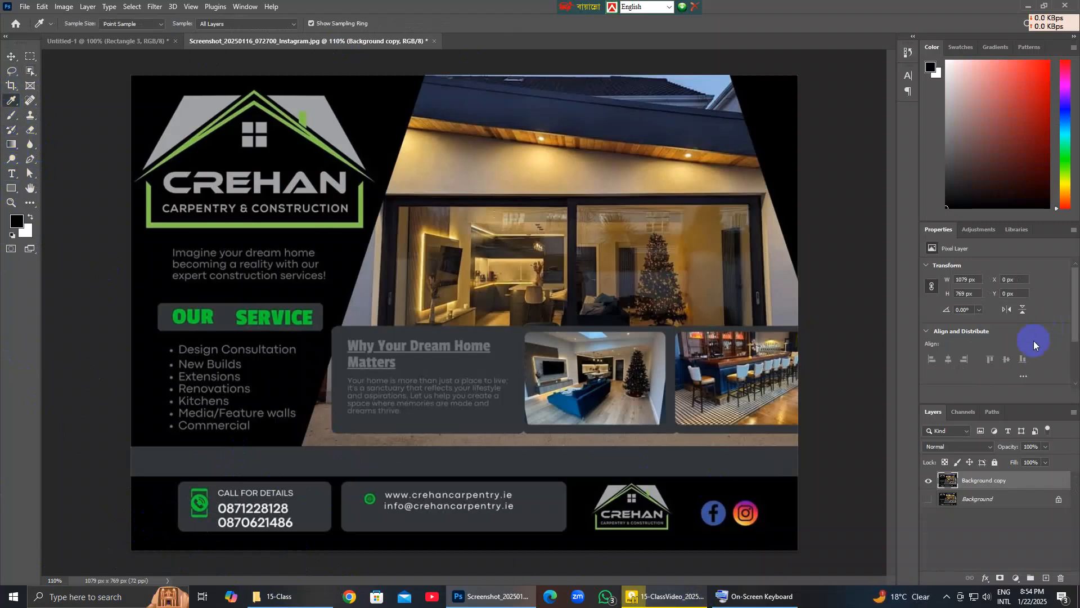
{"action": "left_click", "coordinate": [161, 495]}
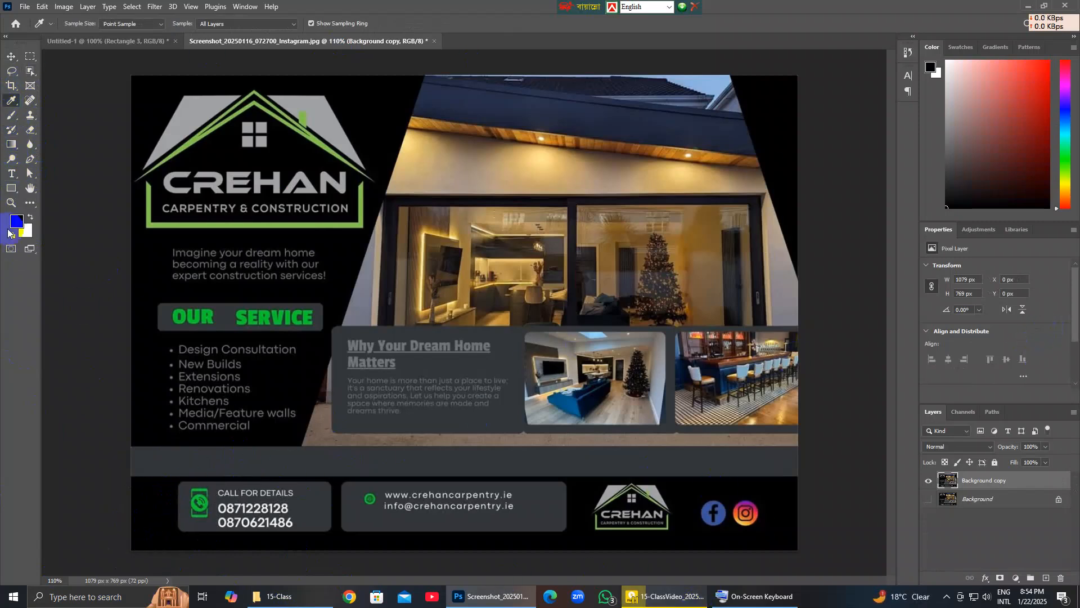
{"action": "left_click", "coordinate": [17, 221]}
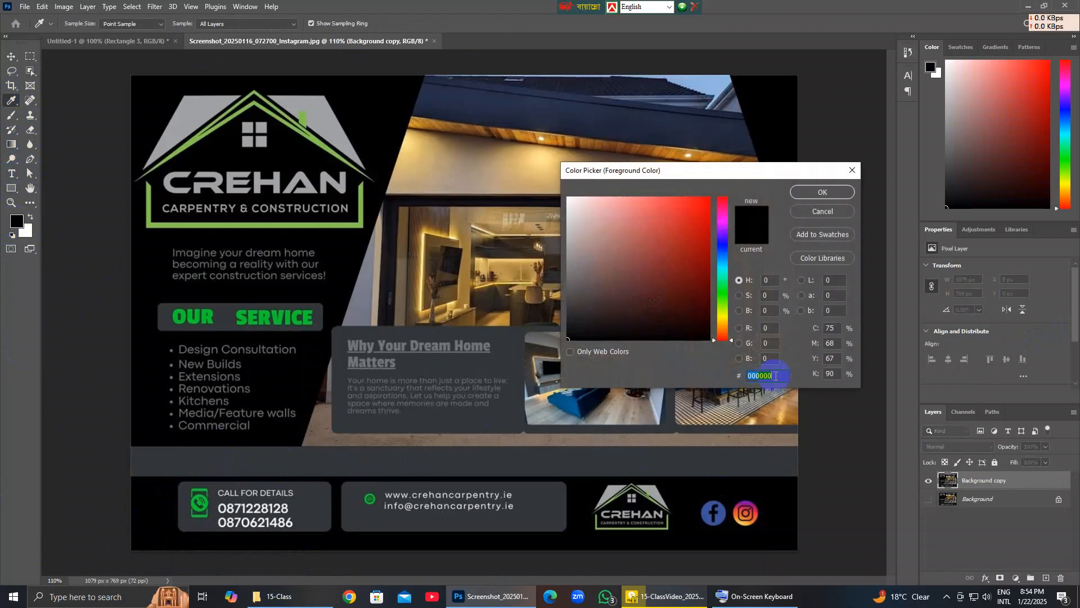
{"action": "right_click", "coordinate": [771, 376]}
{"action": "left_click", "coordinate": [795, 410]}
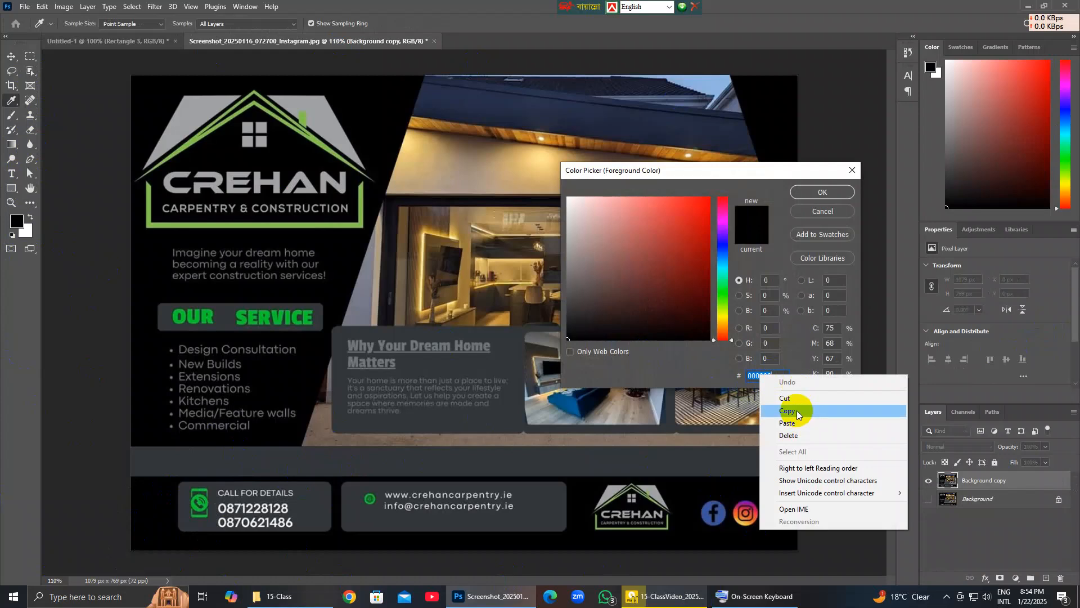
{"action": "left_click", "coordinate": [849, 172]}
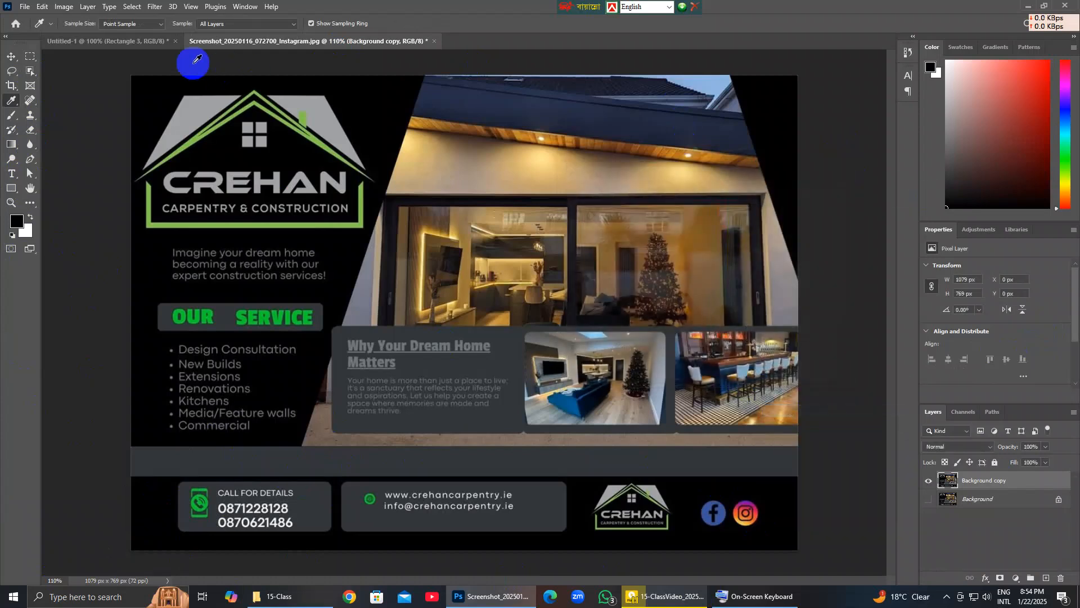
Return to the new document and set the footer rectangle's fill to black with hex code 000000.
{"action": "left_click", "coordinate": [114, 44]}
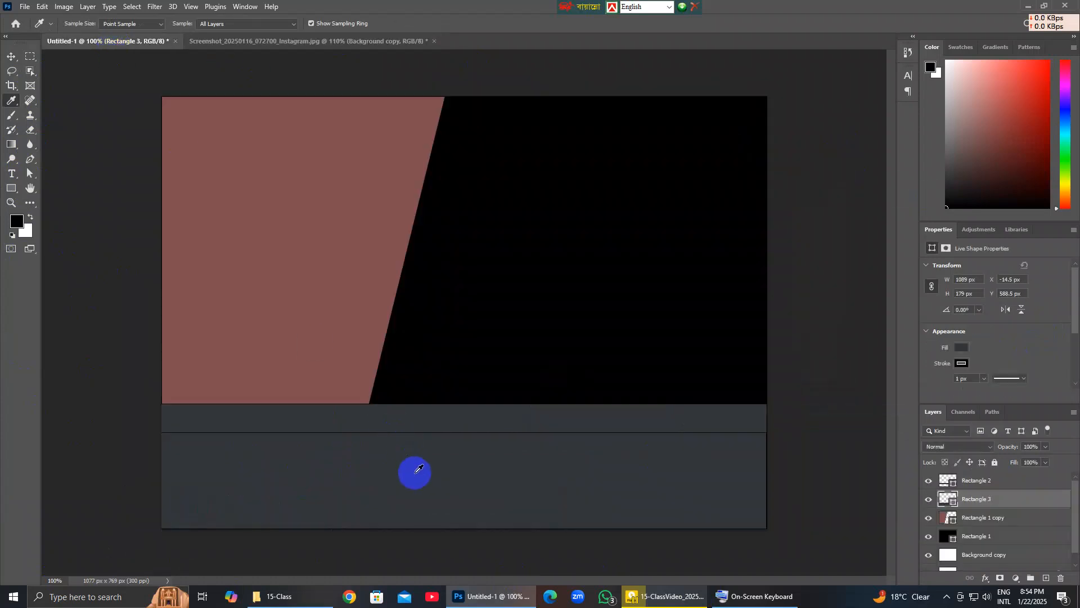
{"action": "left_click_drag", "start_coordinate": [9, 44], "coordinate": [9, 47]}
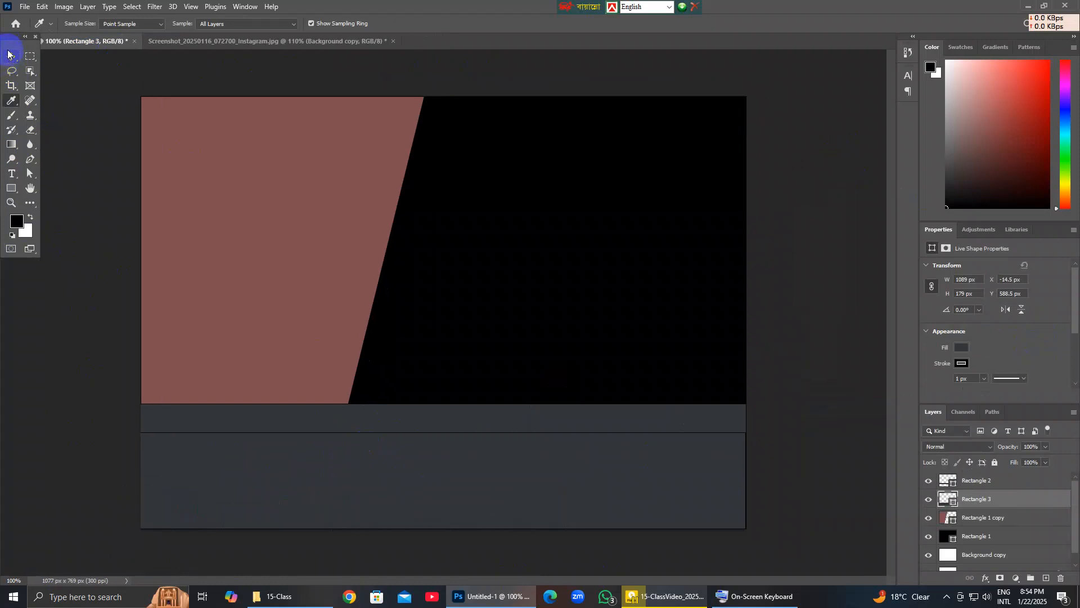
{"action": "left_click", "coordinate": [357, 479]}
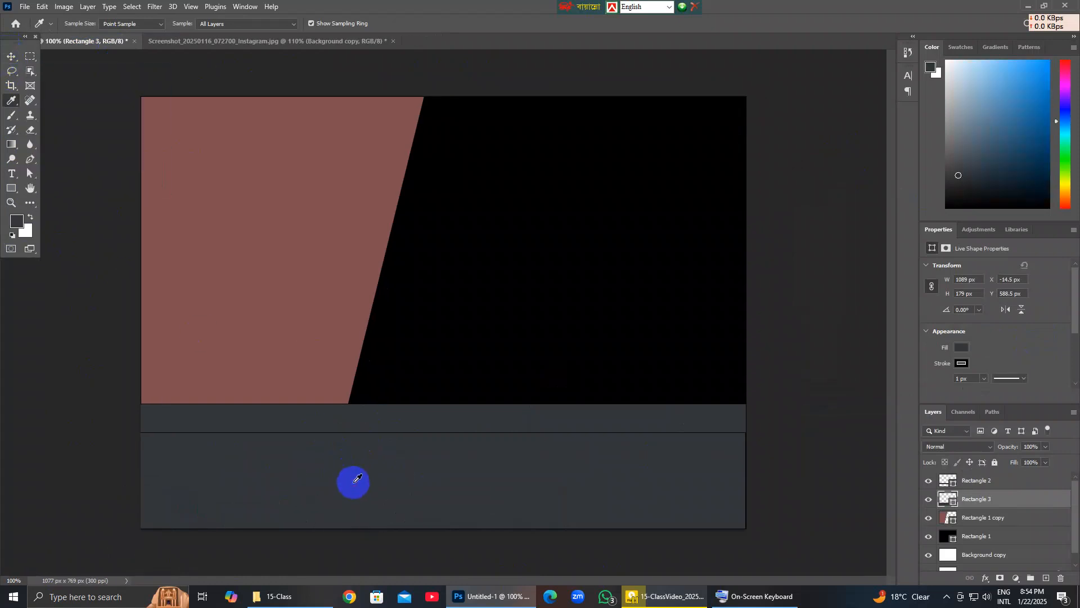
{"action": "left_click", "coordinate": [13, 103]}
{"action": "left_click", "coordinate": [11, 57]}
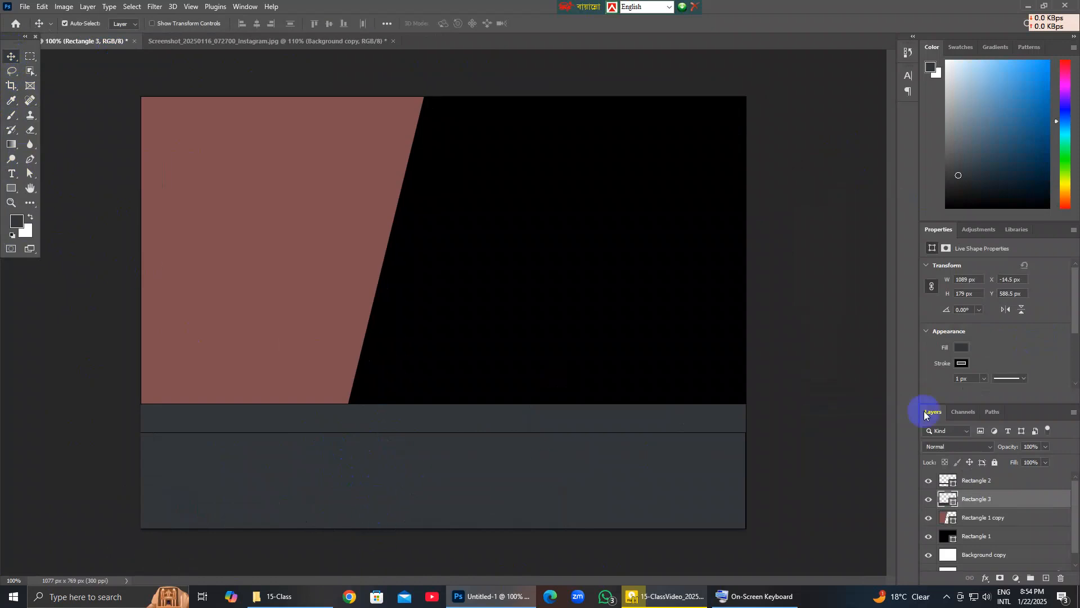
{"action": "left_click", "coordinate": [961, 348]}
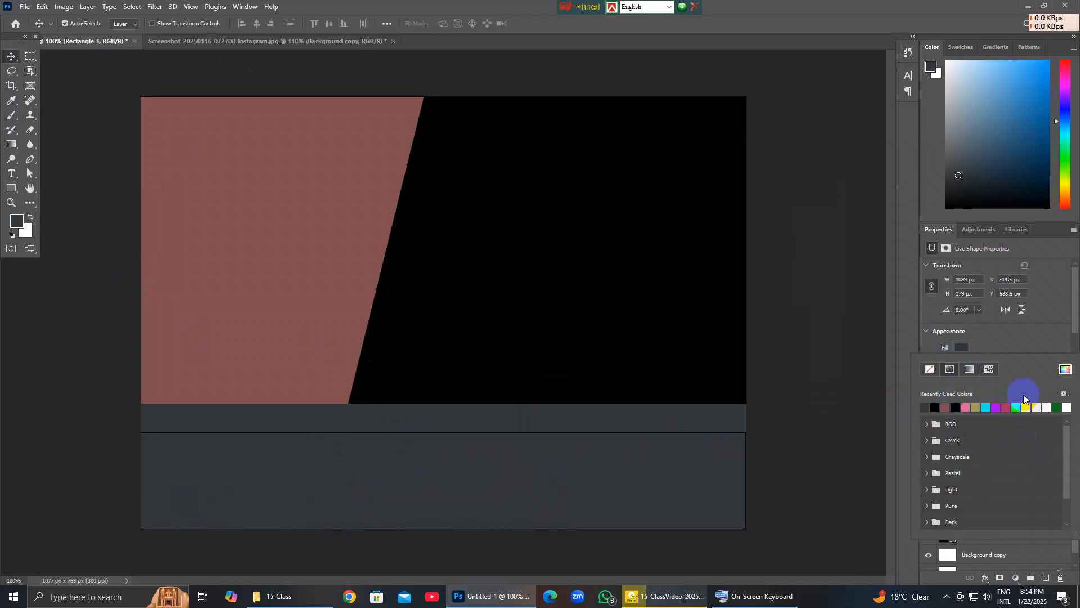
{"action": "left_click", "coordinate": [1066, 371]}
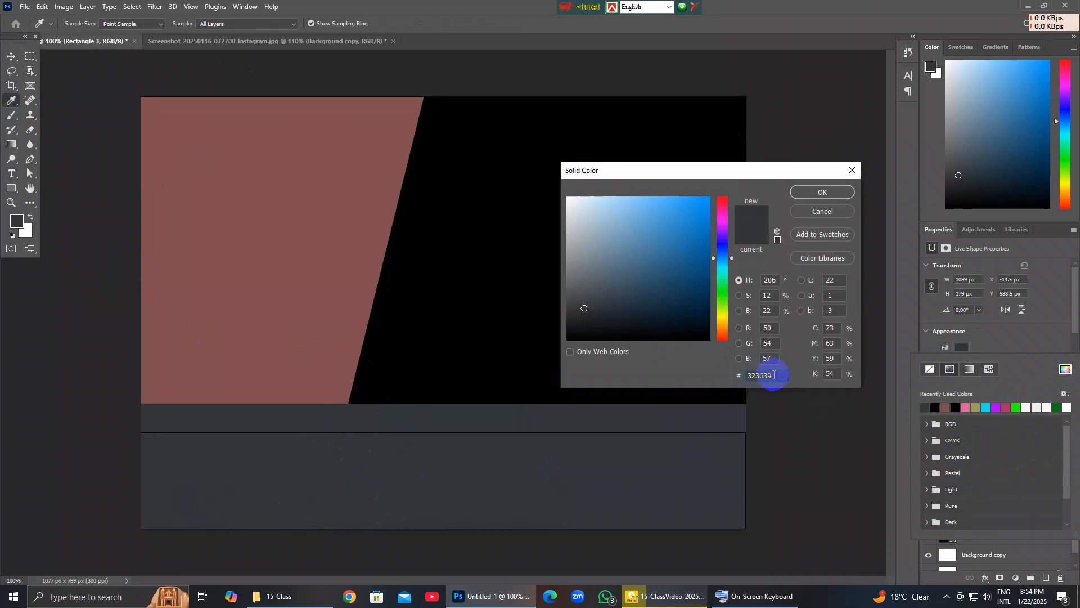
{"action": "key", "text": "BackSpace"}
{"action": "right_click", "coordinate": [769, 374]}
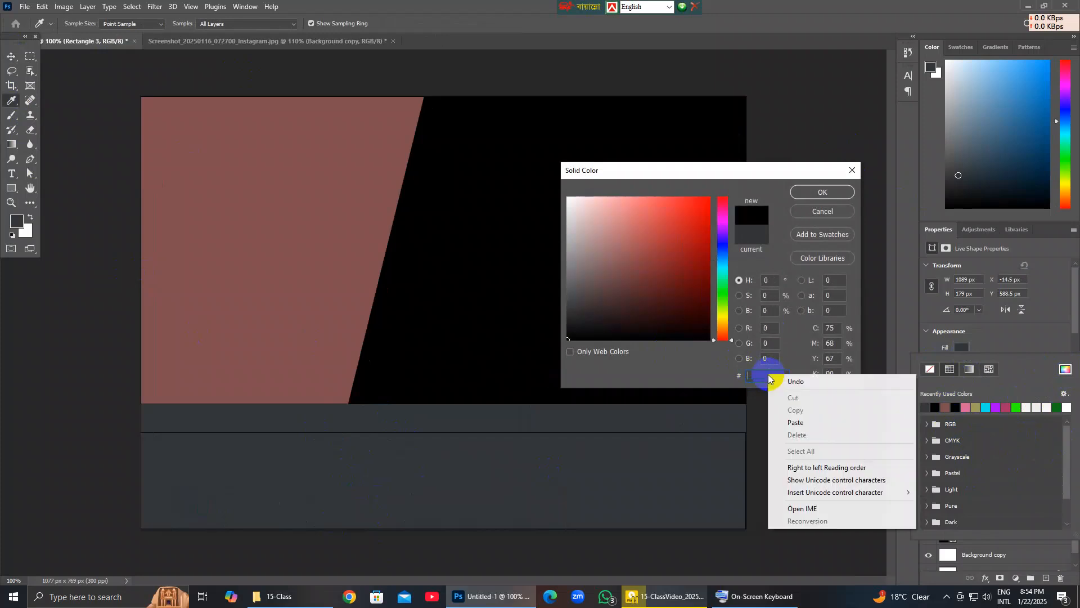
{"action": "left_click", "coordinate": [801, 422]}
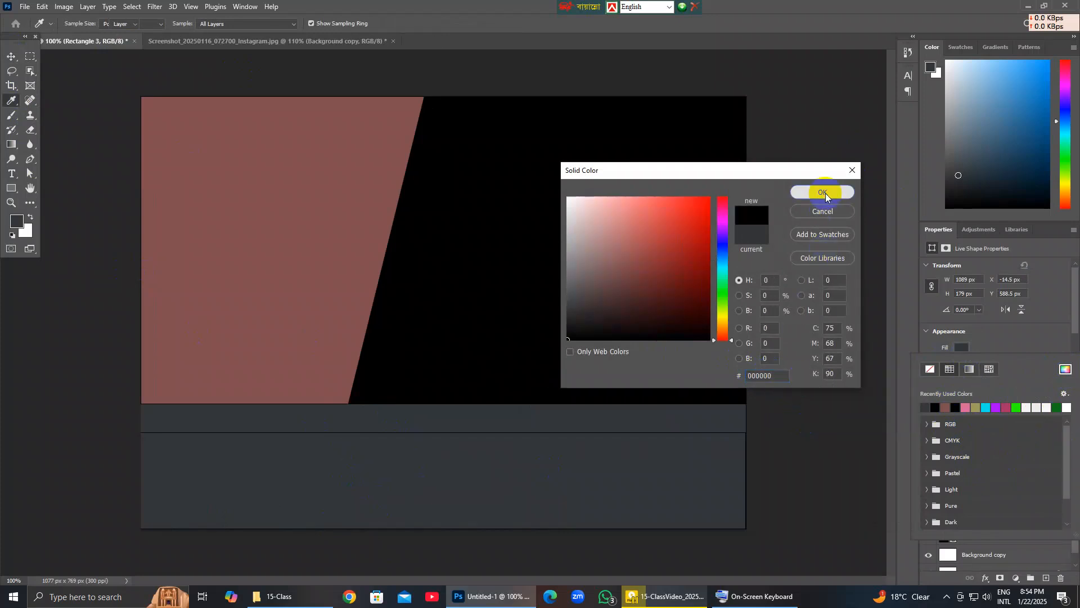
{"action": "left_click", "coordinate": [822, 192]}
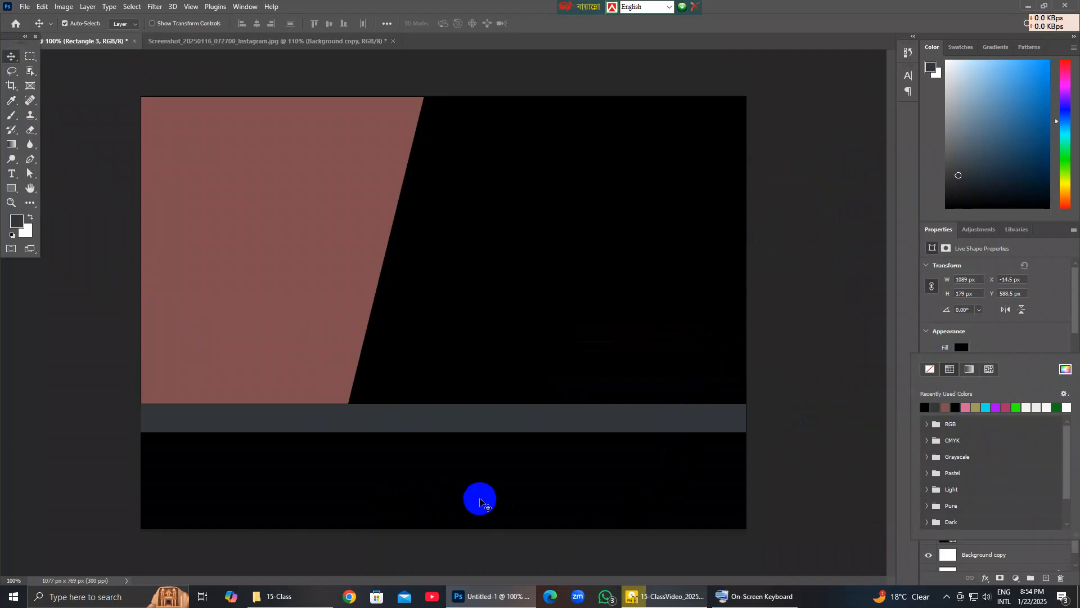
Check the reference flyer, add a new layer and draw a rounded rectangle of about 291 × 67 px in the black footer.
{"action": "left_click", "coordinate": [336, 43]}
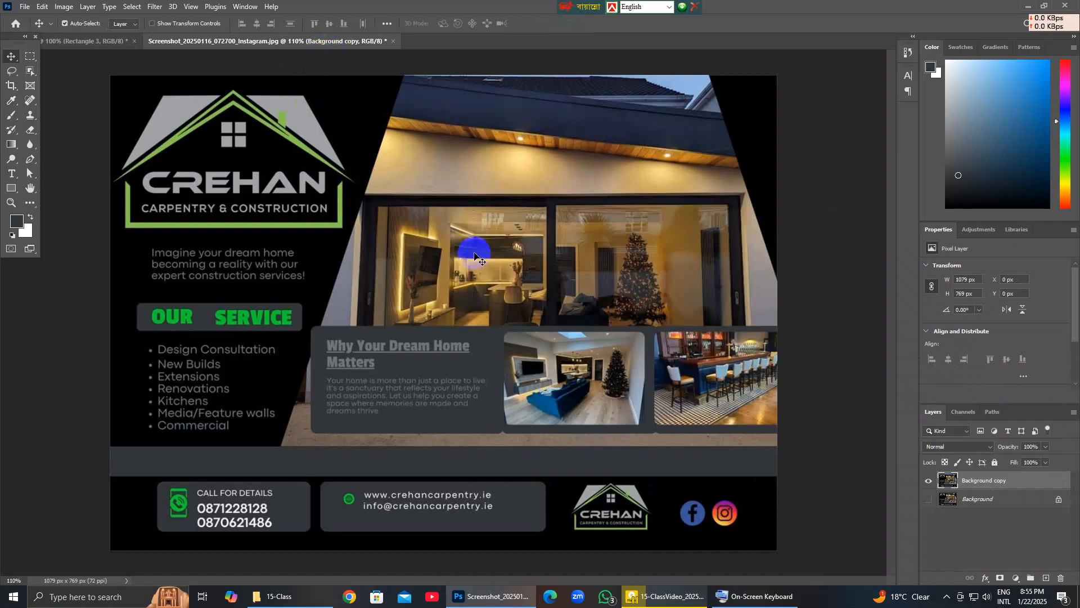
{"action": "left_click", "coordinate": [72, 40]}
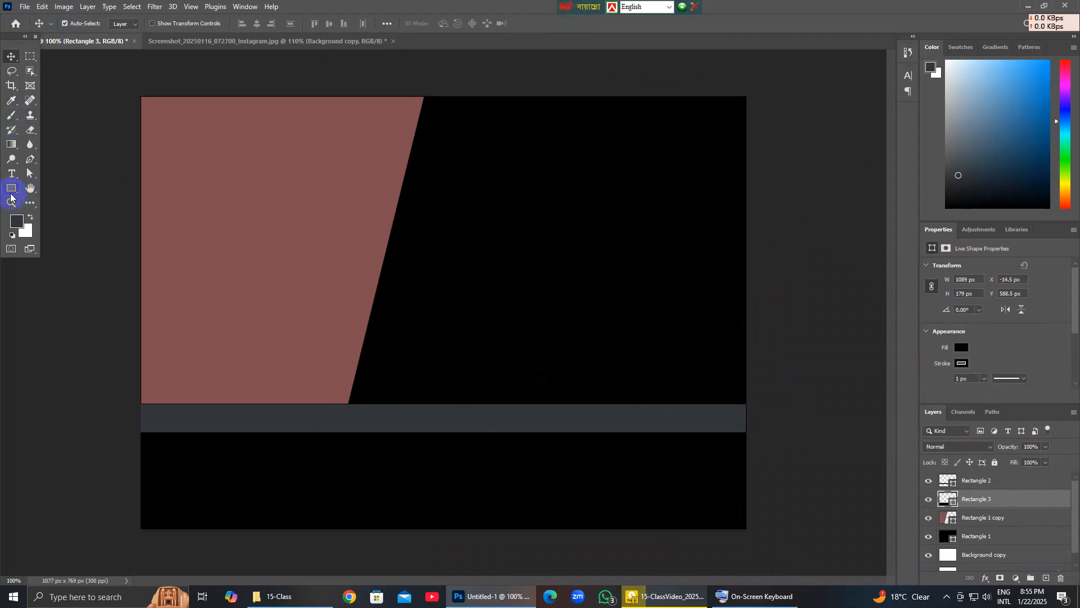
{"action": "left_click", "coordinate": [13, 189]}
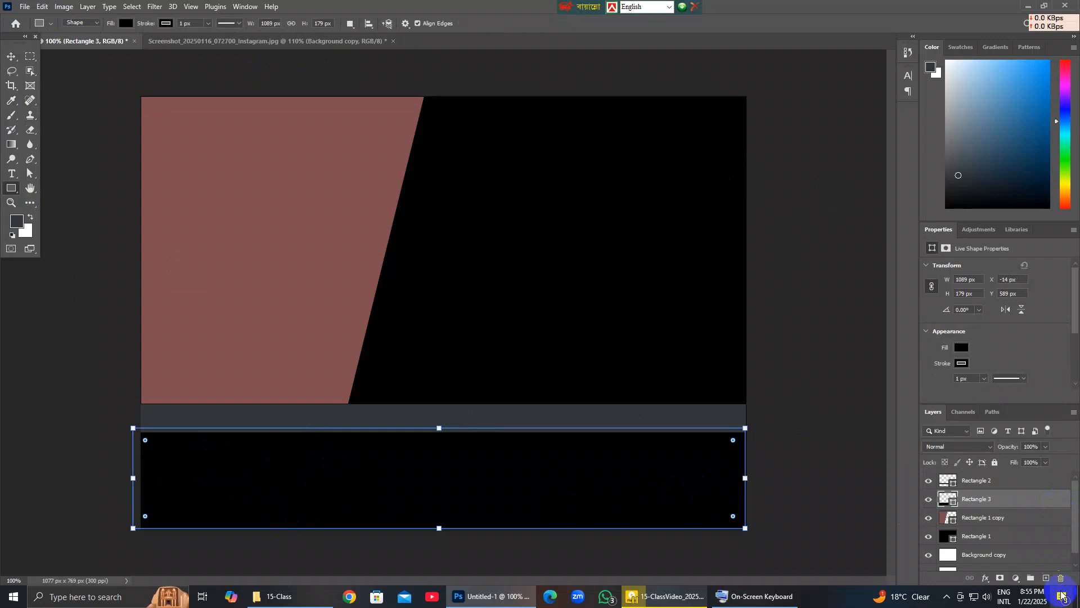
{"action": "left_click", "coordinate": [1048, 579]}
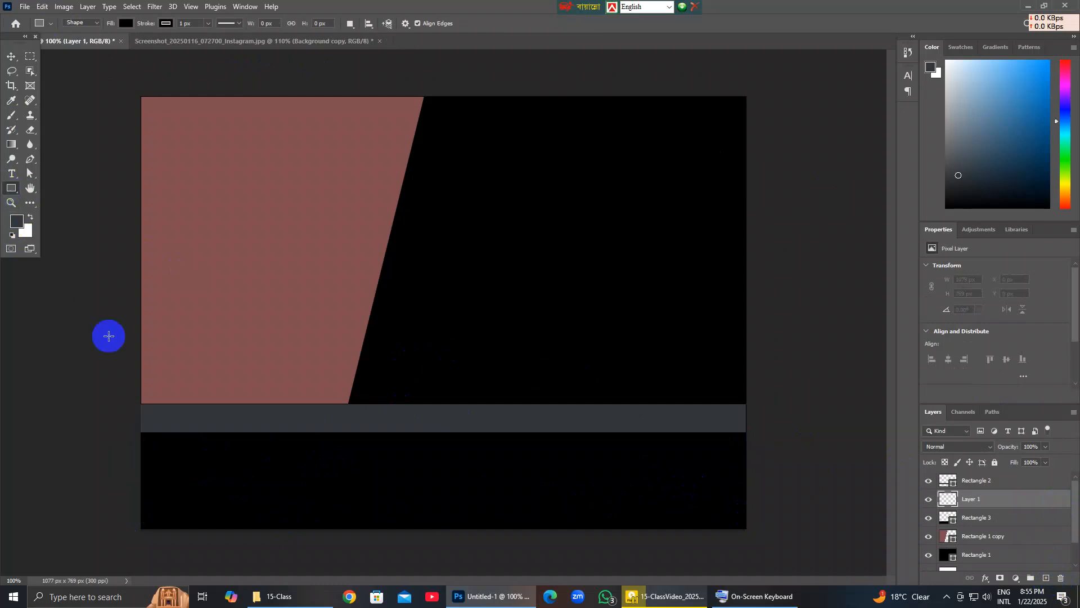
{"action": "right_click", "coordinate": [11, 188]}
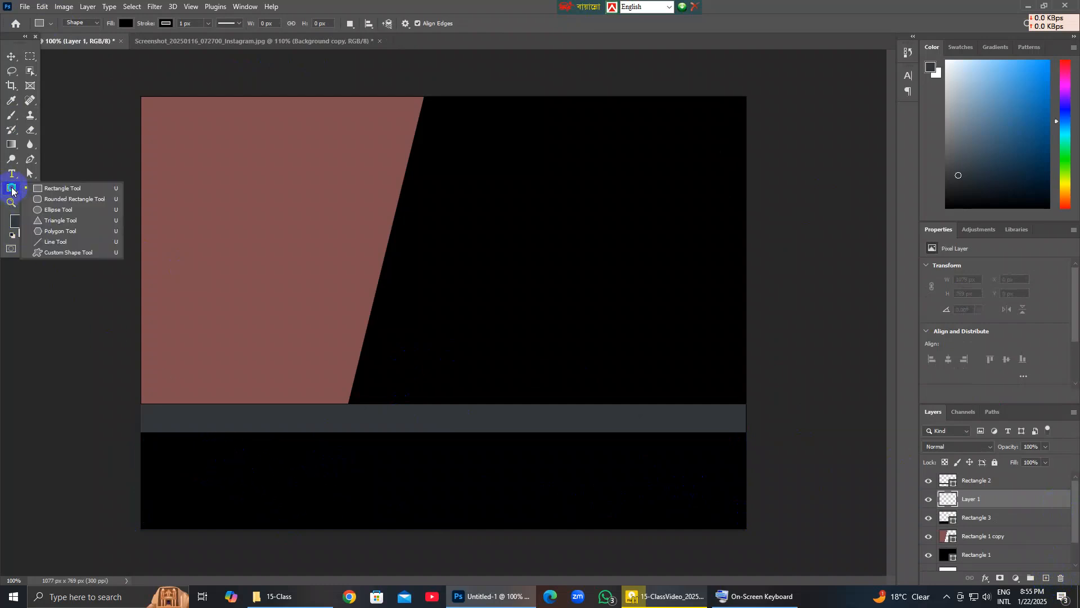
{"action": "left_click", "coordinate": [48, 200]}
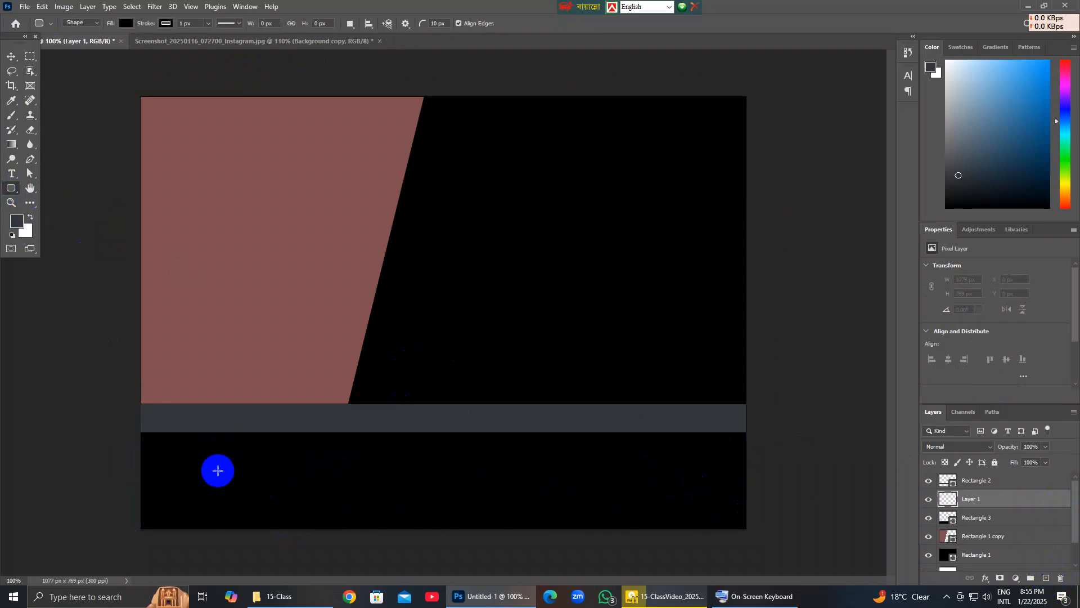
{"action": "left_click_drag", "start_coordinate": [216, 464], "coordinate": [379, 501]}
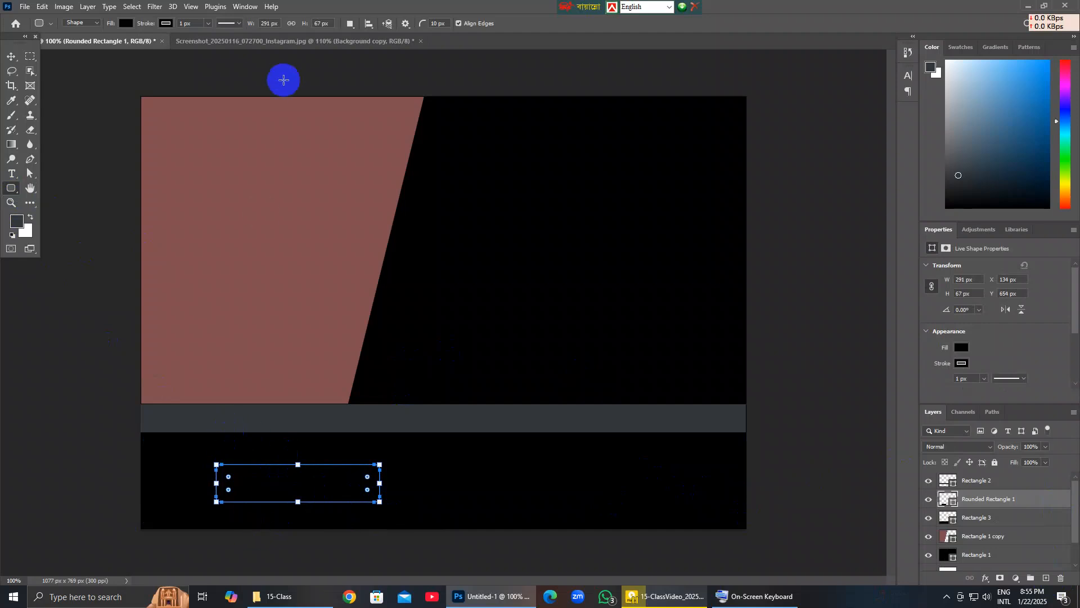
Compare the rounded rectangle with the reference's contact box and extend its upper edge to a height of about 96 px.
{"action": "left_click", "coordinate": [282, 44]}
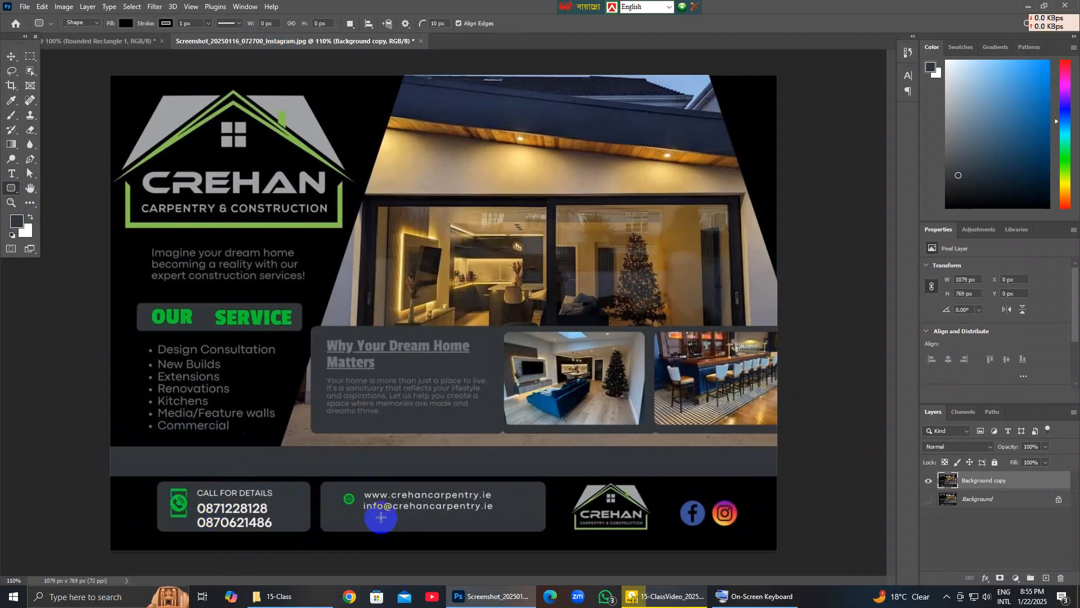
{"action": "left_click", "coordinate": [118, 41]}
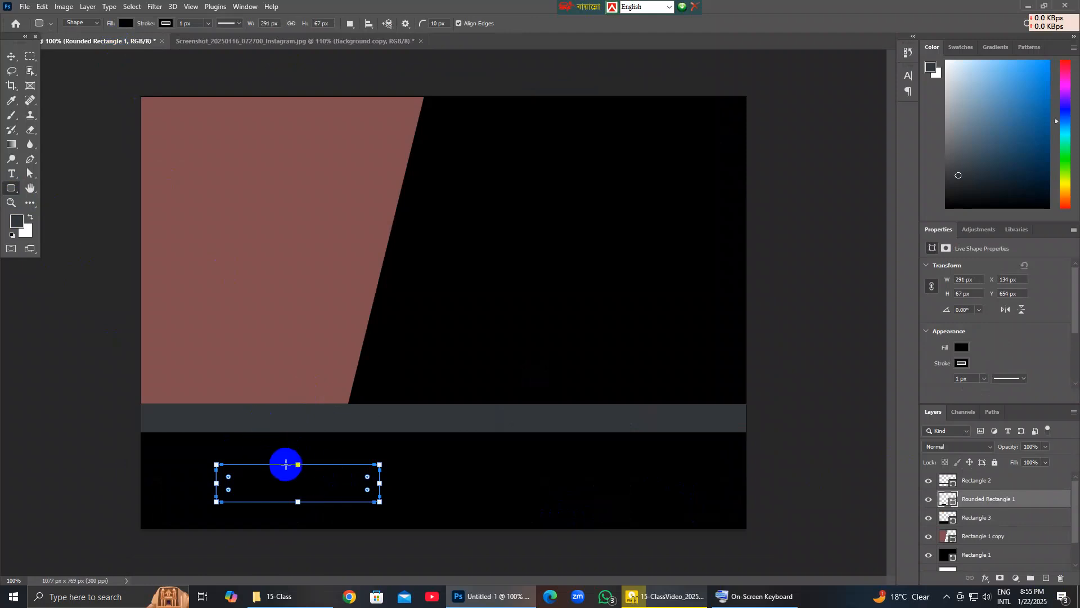
{"action": "left_click_drag", "start_coordinate": [299, 465], "coordinate": [299, 449]}
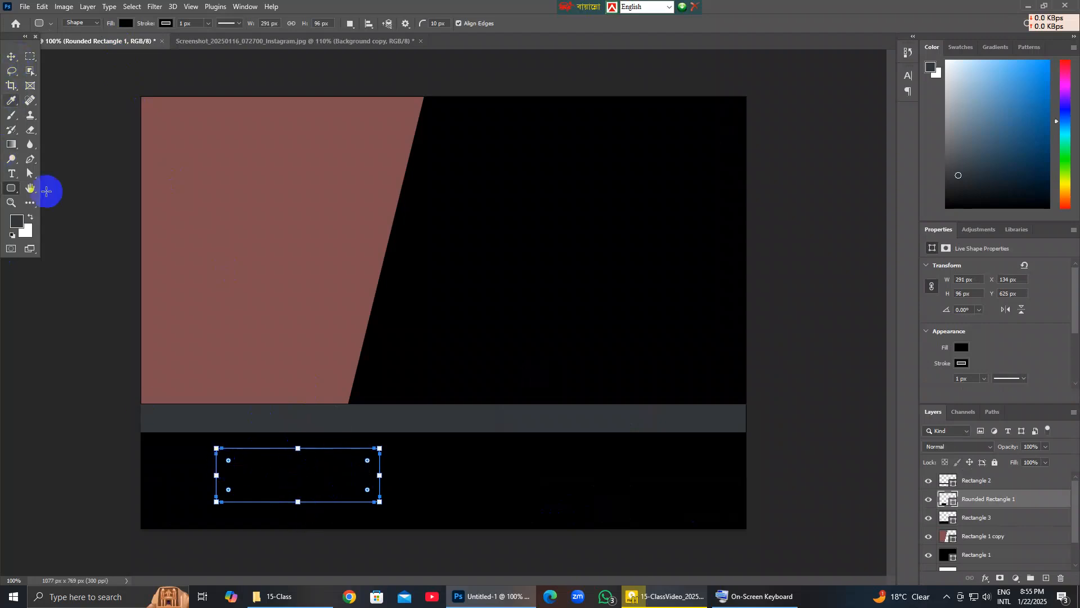
{"action": "left_click_drag", "start_coordinate": [227, 460], "coordinate": [229, 459]}
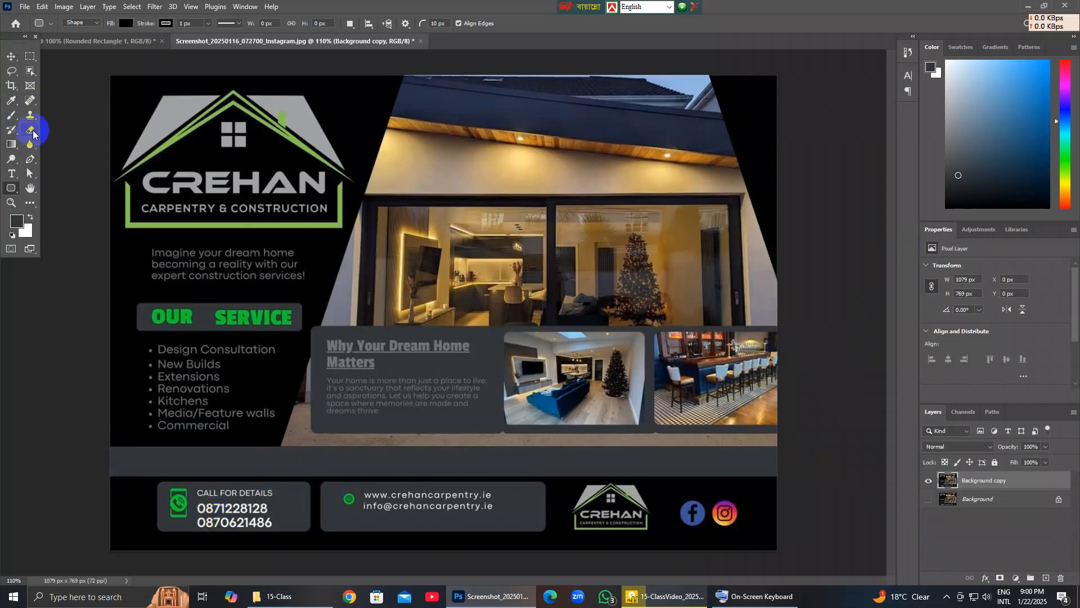
Gauge the height of the grey band and footer in the reference flyer with a marquee and compare it with the new document.
{"action": "left_click", "coordinate": [31, 56]}
{"action": "left_click_drag", "start_coordinate": [109, 447], "coordinate": [136, 549]}
{"action": "left_click", "coordinate": [23, 7]}
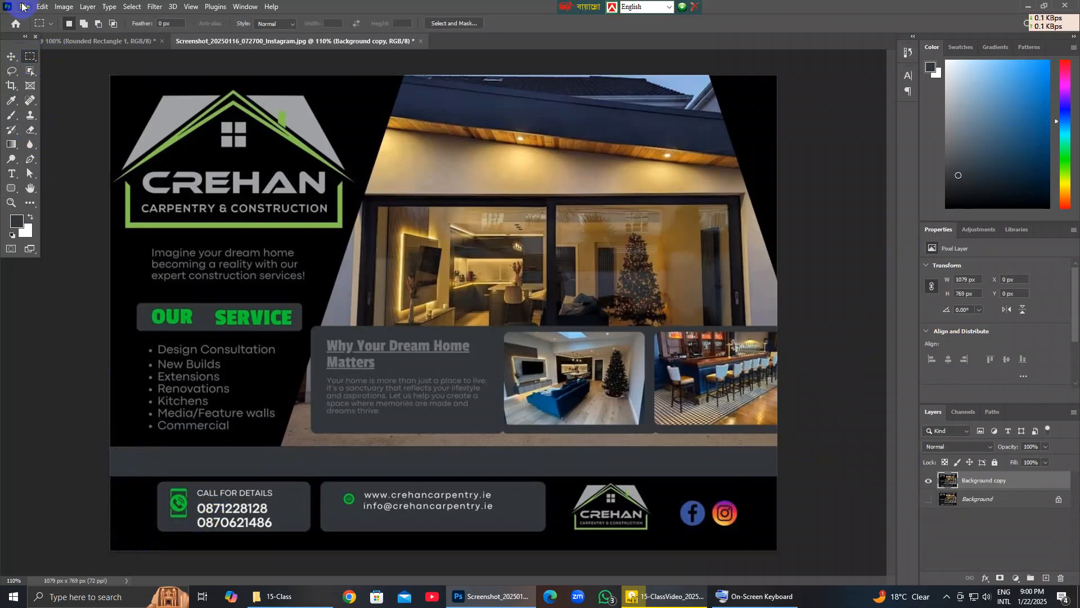
{"action": "left_click", "coordinate": [114, 41]}
{"action": "left_click", "coordinate": [354, 466]}
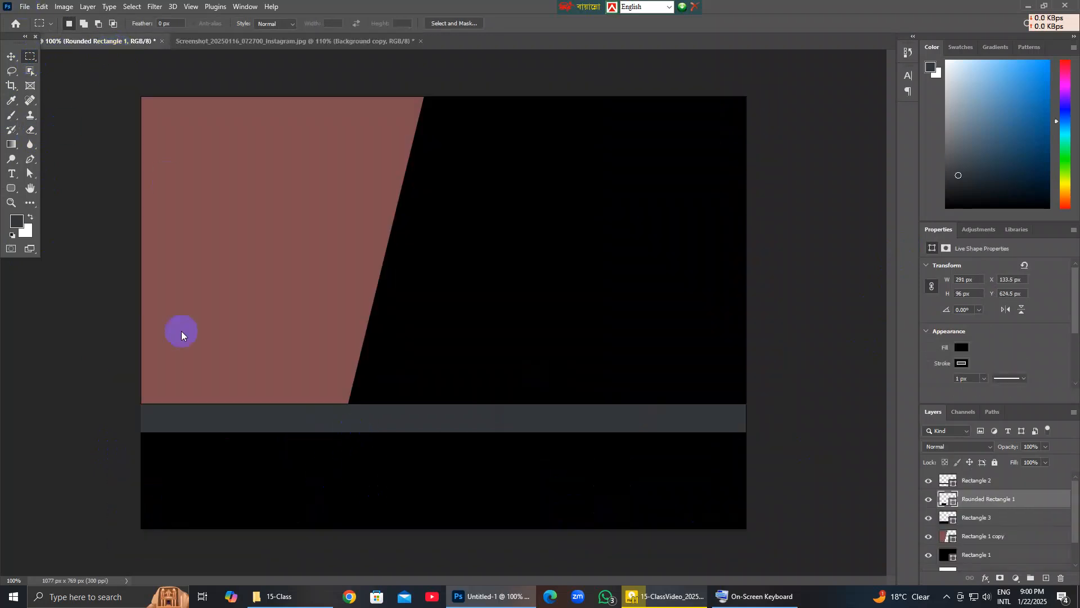
Nudge the dark grey band Rectangle 2 down to about Y 590.5 px.
{"action": "left_click", "coordinate": [11, 54]}
{"action": "left_click", "coordinate": [414, 432]}
{"action": "key", "text": "Down"}
{"action": "key", "text": "Down"}
{"action": "key", "text": "Down"}
{"action": "key", "text": "Down"}
{"action": "key", "text": "Down"}
{"action": "key", "text": "Down"}
{"action": "key", "text": "Down"}
{"action": "key", "text": "Down"}
{"action": "key", "text": "Down"}
{"action": "key", "text": "Down"}
{"action": "key", "text": "Down"}
{"action": "key", "text": "Down"}
{"action": "key", "text": "Down"}
{"action": "key", "text": "Down"}
{"action": "key", "text": "Down"}
{"action": "key", "text": "Down"}
{"action": "key", "text": "Down"}
{"action": "key", "text": "Down"}
{"action": "key", "text": "Down"}
{"action": "key", "text": "Down"}
{"action": "key", "text": "Down"}
{"action": "key", "text": "Down"}
{"action": "key", "text": "Down"}
{"action": "key", "text": "Down"}
{"action": "key", "text": "Down"}
{"action": "key", "text": "Down"}
{"action": "key", "text": "Down"}
{"action": "key", "text": "Down"}
{"action": "key", "text": "Down"}
{"action": "key", "text": "Down"}
{"action": "key", "text": "Down"}
{"action": "key", "text": "Down"}
{"action": "key", "text": "Down"}
{"action": "key", "text": "Down"}
{"action": "key", "text": "Down"}
{"action": "key", "text": "Down"}
{"action": "key", "text": "Down"}
{"action": "key", "text": "Down"}
{"action": "key", "text": "Down"}
{"action": "key", "text": "Down"}
{"action": "key", "text": "Down"}
{"action": "key", "text": "Down"}
{"action": "key", "text": "Down"}
{"action": "key", "text": "Down"}
{"action": "key", "text": "Down"}
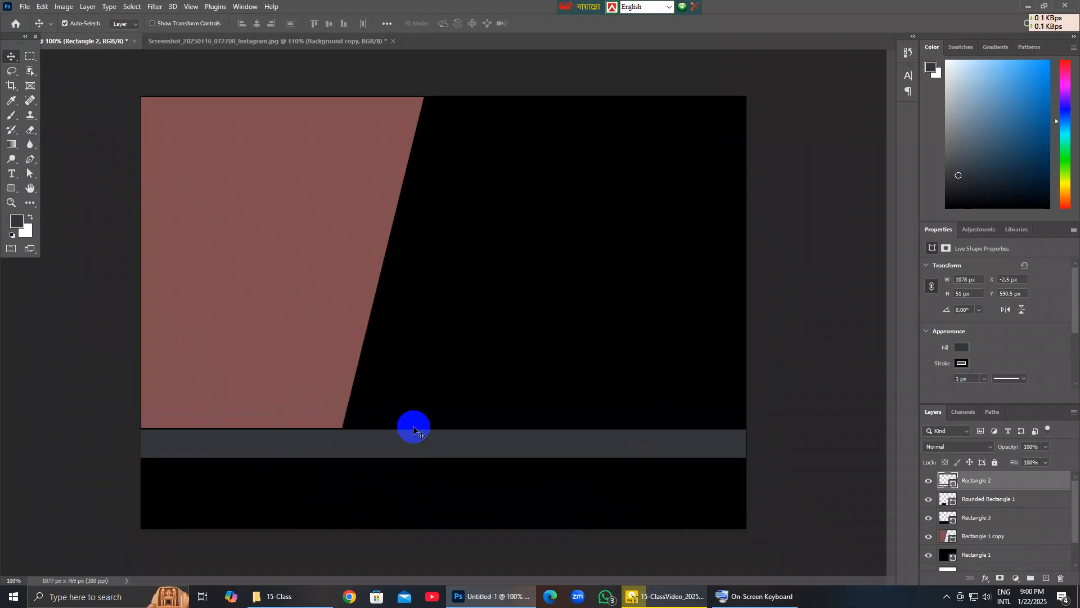
{"action": "key", "text": "Up"}
{"action": "key", "text": "Up"}
{"action": "key", "text": "Up"}
{"action": "key", "text": "Up"}
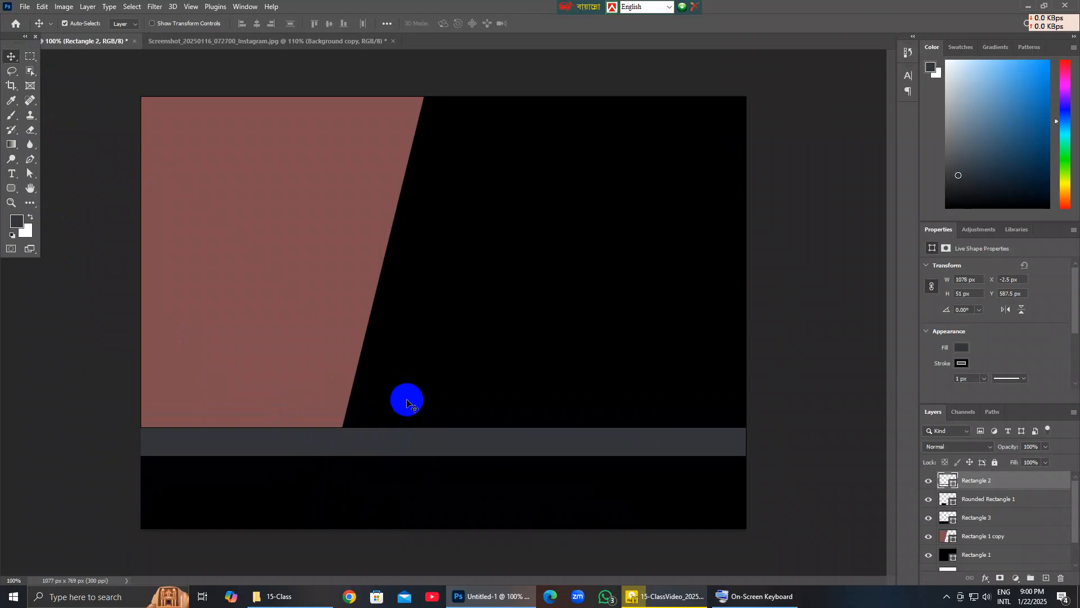
{"action": "key", "text": "Down"}
{"action": "key", "text": "Down"}
{"action": "key", "text": "Down"}
{"action": "key", "text": "Down"}
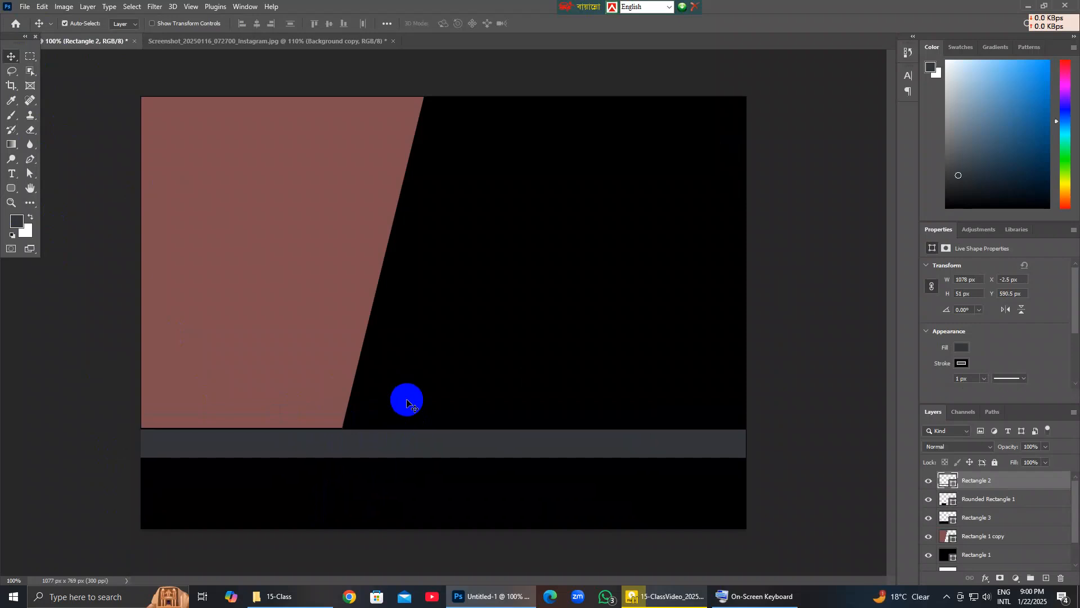
Nudge the black footer rectangle down to about Y 597.5 px and compare the layout with the reference flyer.
{"action": "left_click", "coordinate": [427, 496]}
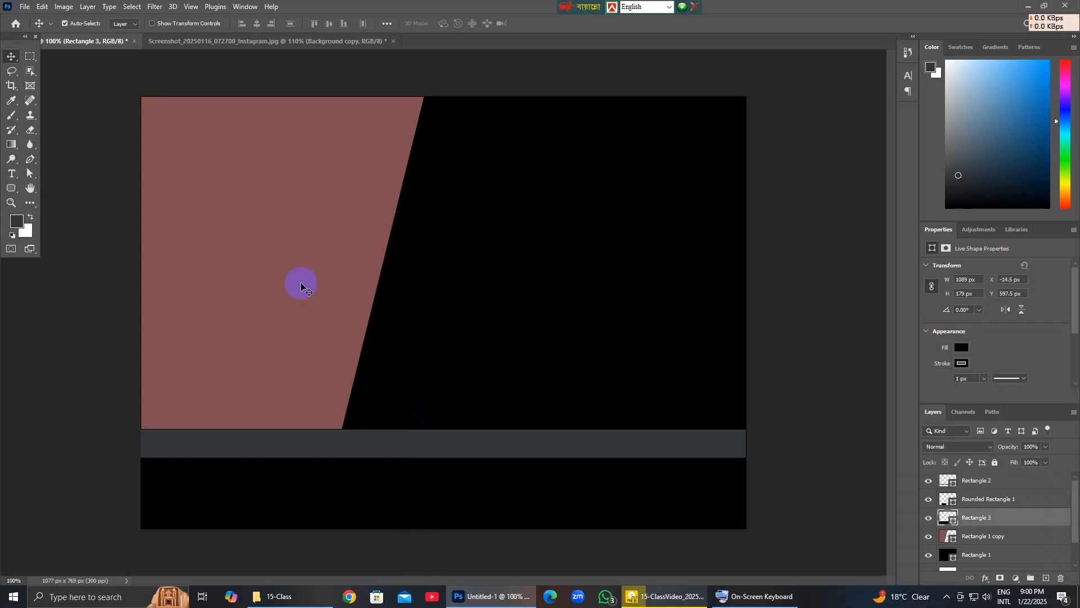
{"action": "left_click", "coordinate": [313, 42]}
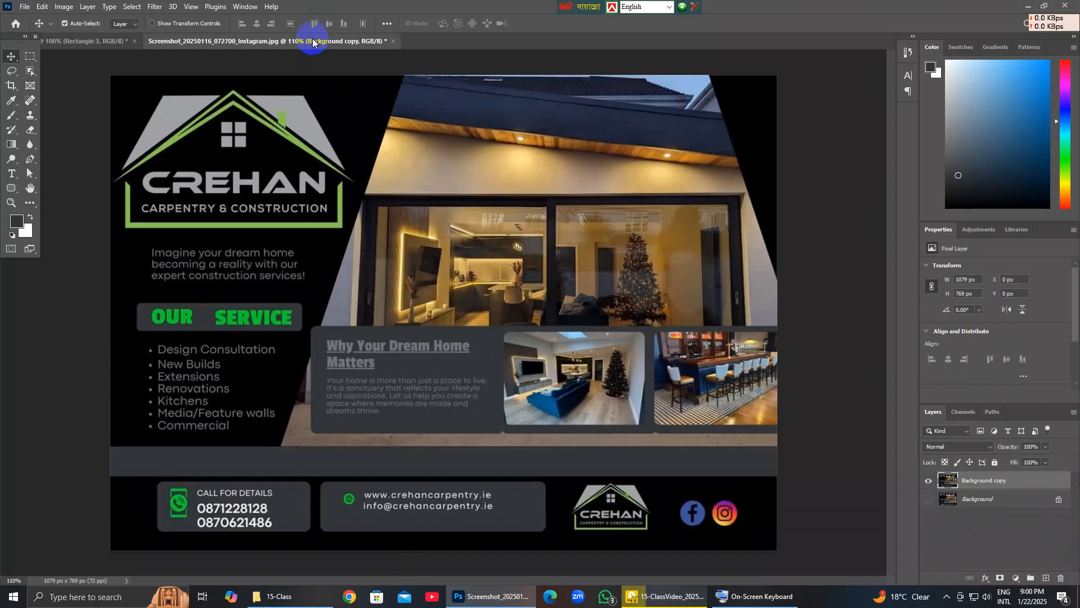
{"action": "left_click", "coordinate": [120, 42]}
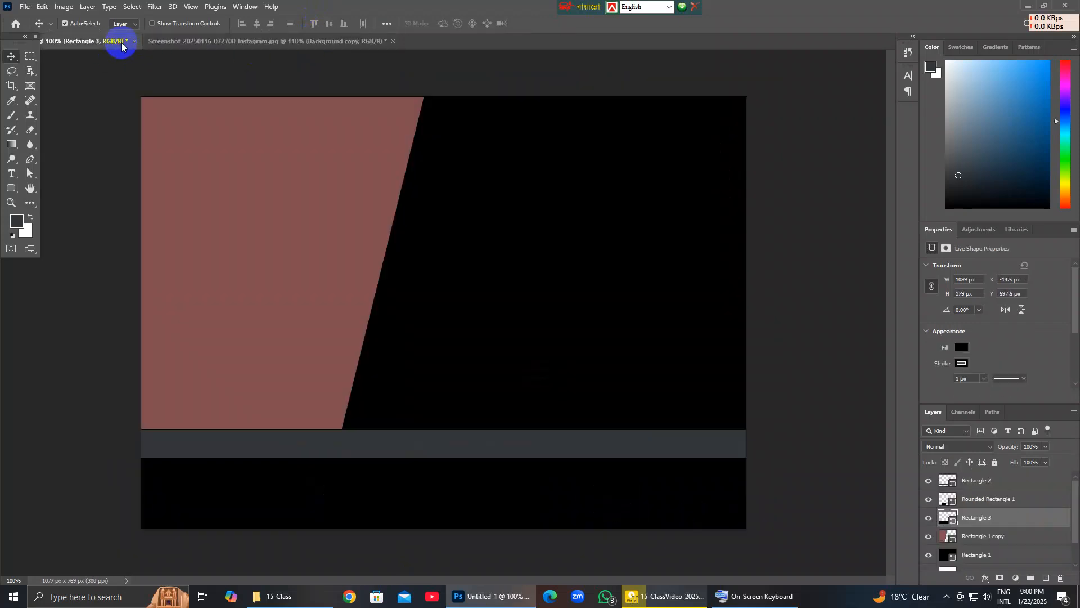
Nudge the dark grey band down another 13 px and the footer rectangle to about Y 606.5 px, checking against the reference flyer.
{"action": "left_click", "coordinate": [380, 444]}
{"action": "key", "text": "Down"}
{"action": "key", "text": "Down"}
{"action": "key", "text": "Down"}
{"action": "key", "text": "Down"}
{"action": "key", "text": "Down"}
{"action": "key", "text": "Down"}
{"action": "key", "text": "Down"}
{"action": "key", "text": "Down"}
{"action": "key", "text": "Down"}
{"action": "key", "text": "Down"}
{"action": "key", "text": "Down"}
{"action": "key", "text": "Down"}
{"action": "key", "text": "Down"}
{"action": "left_click", "coordinate": [423, 504]}
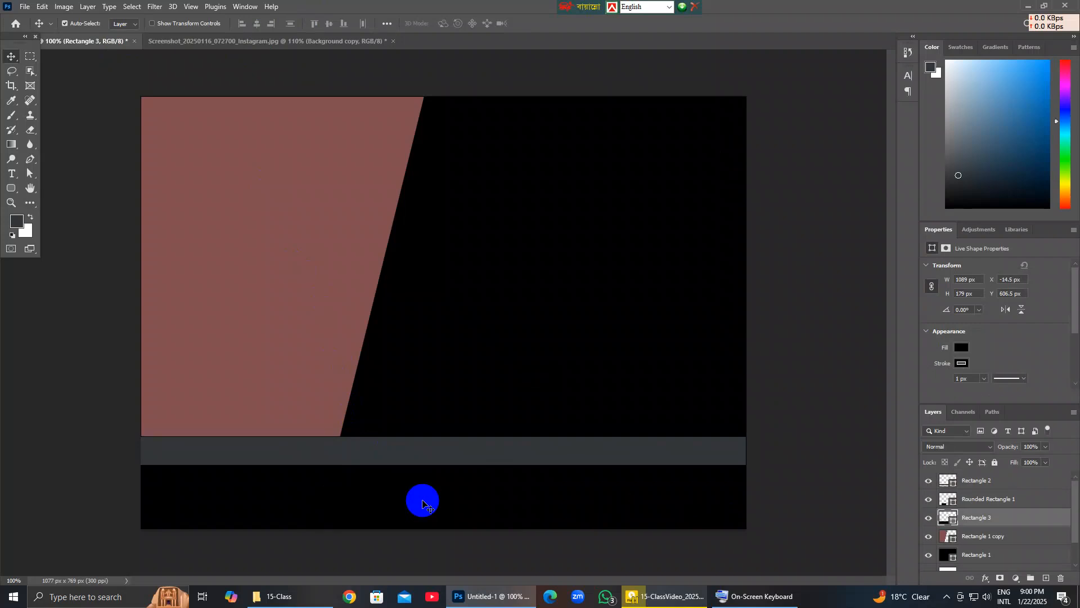
{"action": "left_click", "coordinate": [283, 41]}
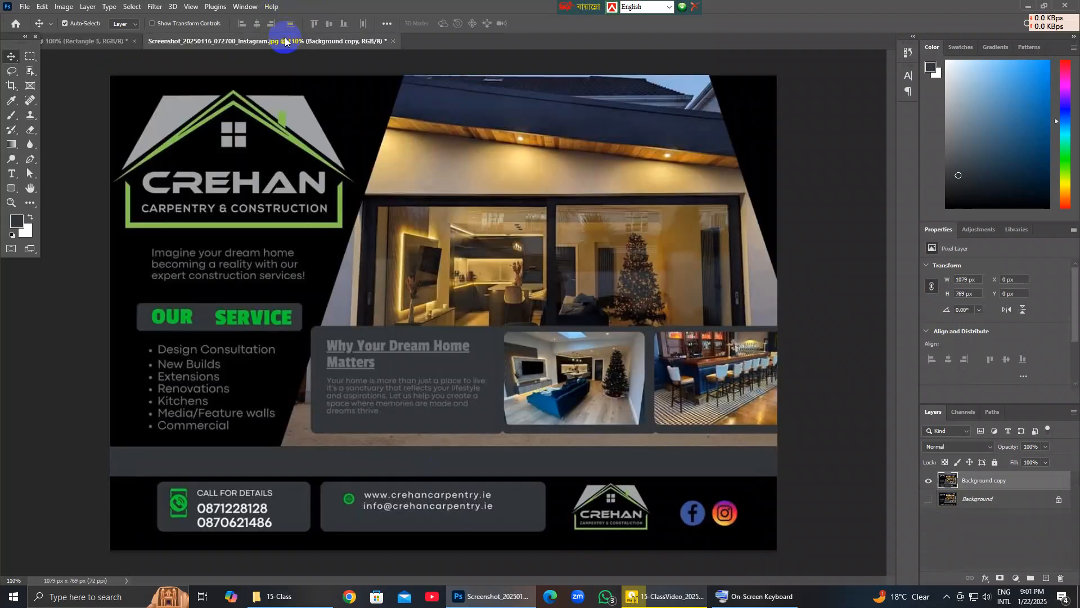
{"action": "left_click", "coordinate": [63, 41]}
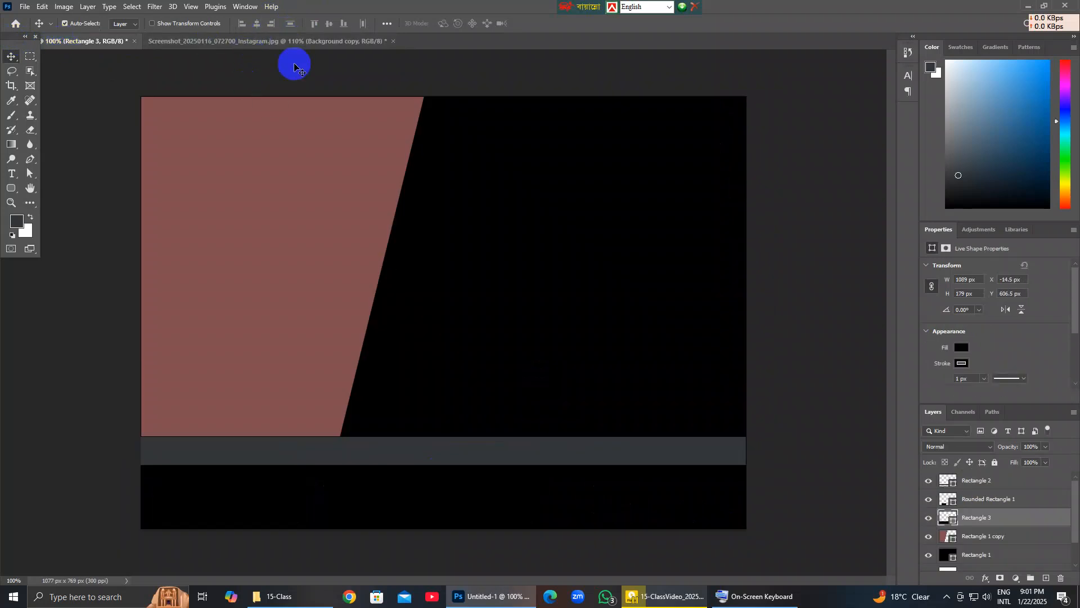
Sample the dark grey of the "Why Your Dream Home Matters" panel in the reference flyer and copy its hex code 323639.
{"action": "left_click", "coordinate": [275, 42]}
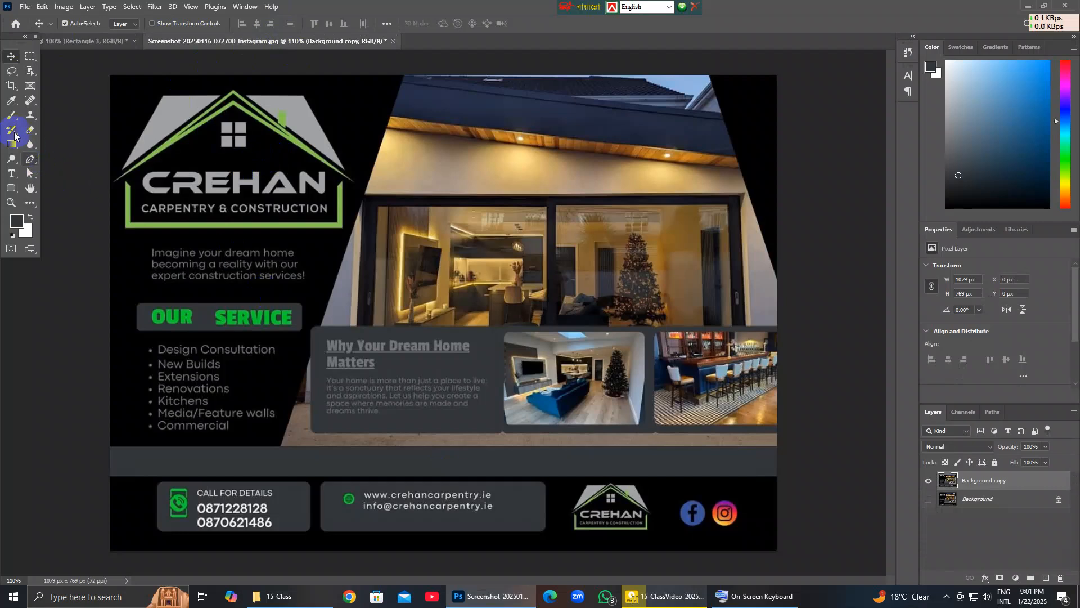
{"action": "left_click", "coordinate": [12, 101]}
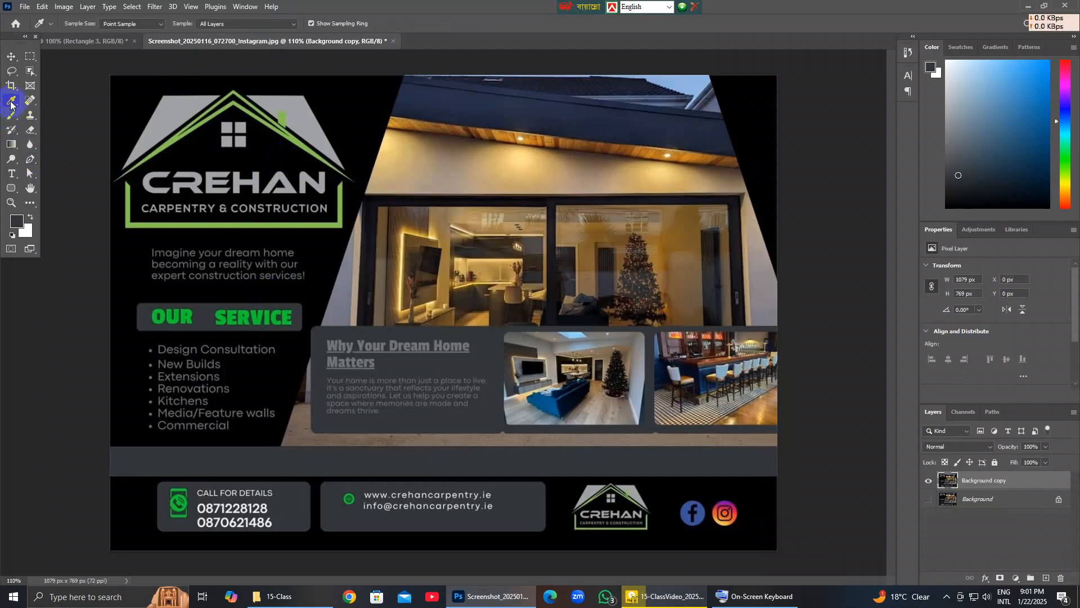
{"action": "right_click", "coordinate": [434, 368]}
{"action": "left_click", "coordinate": [412, 358]}
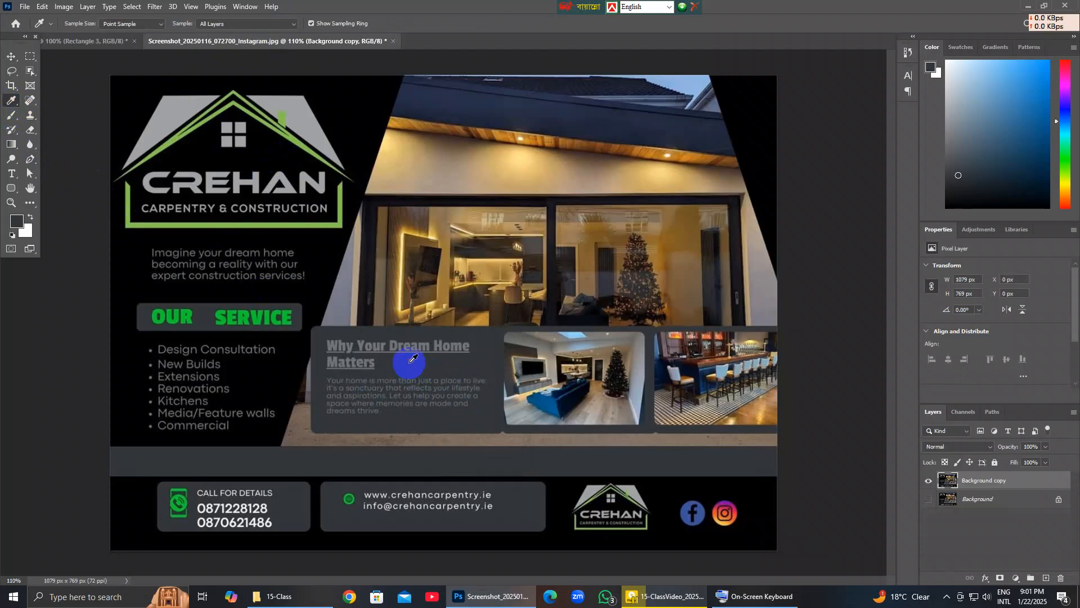
{"action": "left_click", "coordinate": [17, 221]}
{"action": "double_click", "coordinate": [763, 390]}
{"action": "right_click", "coordinate": [761, 374]}
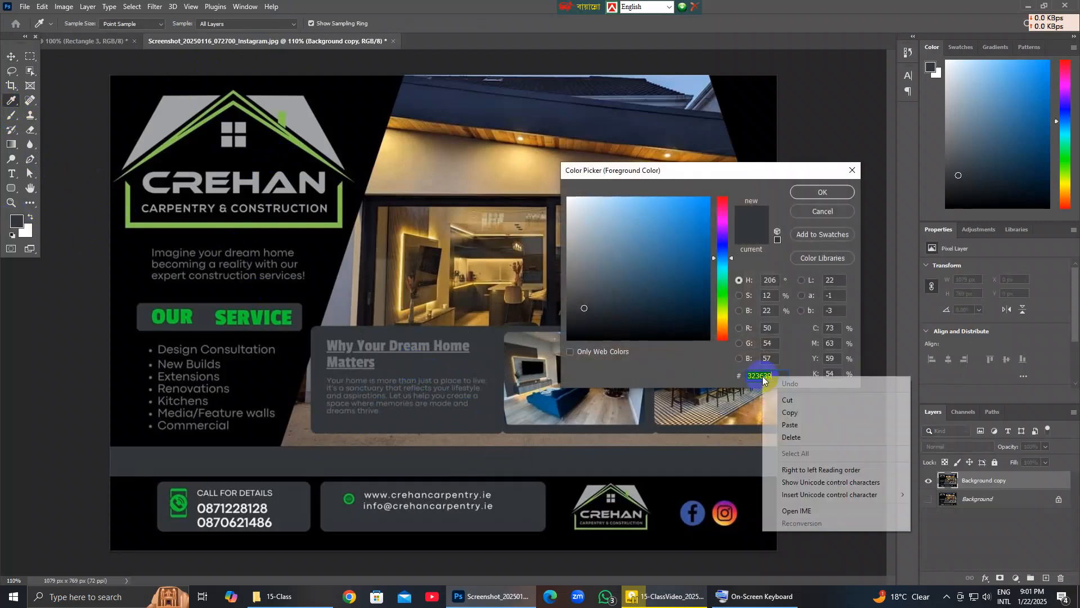
{"action": "left_click", "coordinate": [789, 414]}
{"action": "left_click", "coordinate": [822, 192]}
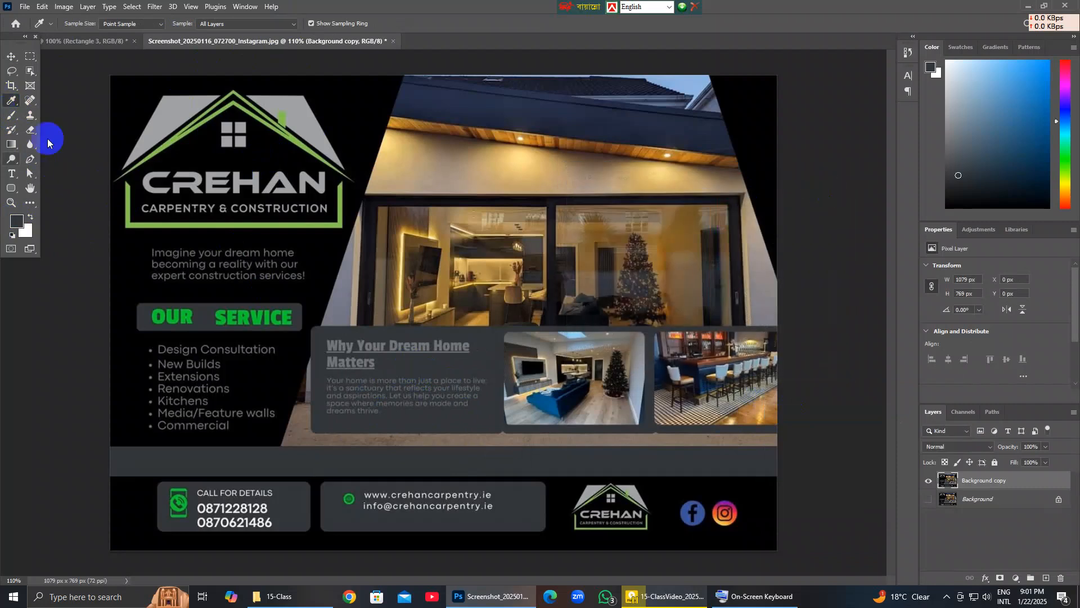
Draw a dark grey rounded rectangle about 273 by 182 px on a new layer above the band in the new document.
{"action": "left_click", "coordinate": [85, 44]}
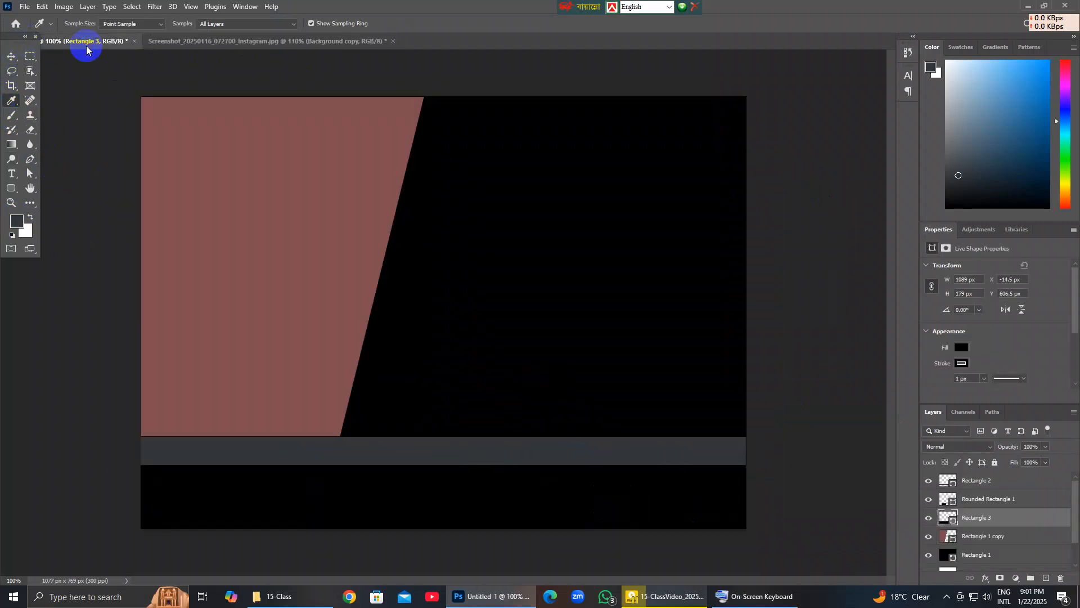
{"action": "left_click", "coordinate": [24, 222]}
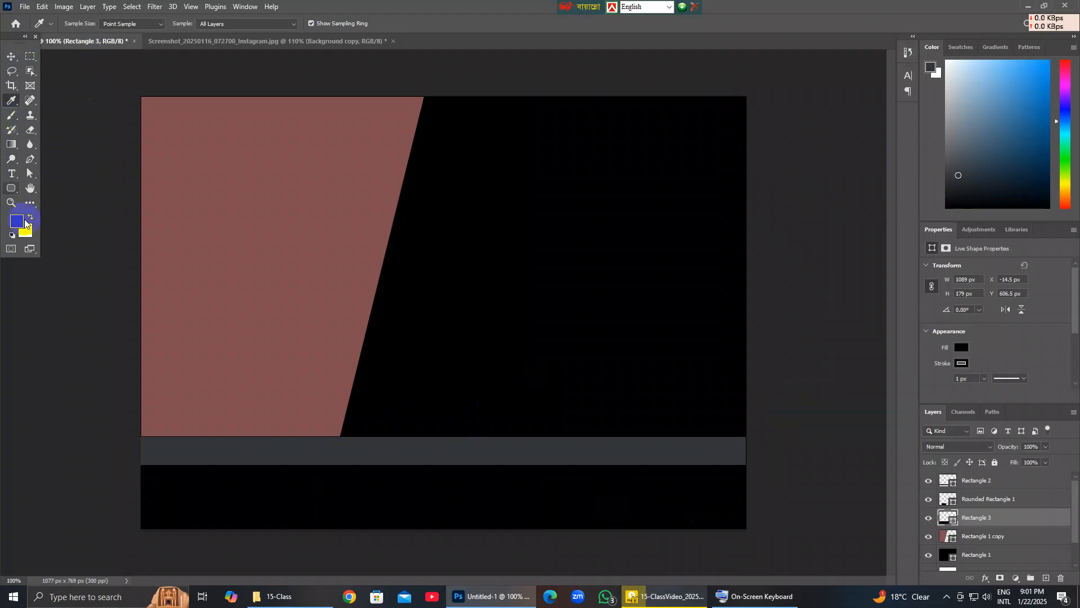
{"action": "left_click", "coordinate": [14, 188]}
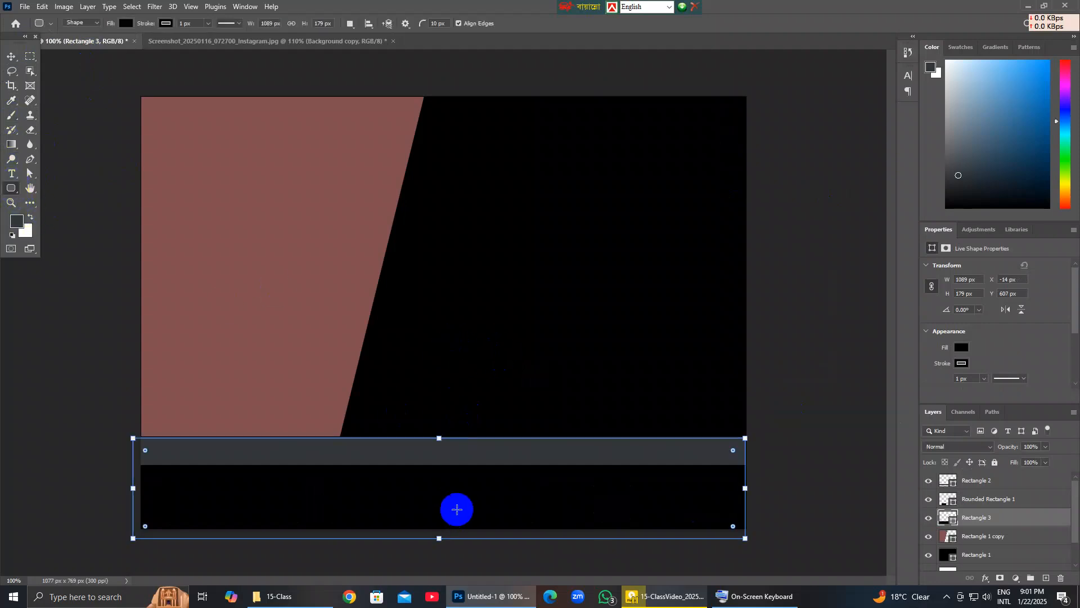
{"action": "left_click", "coordinate": [13, 60]}
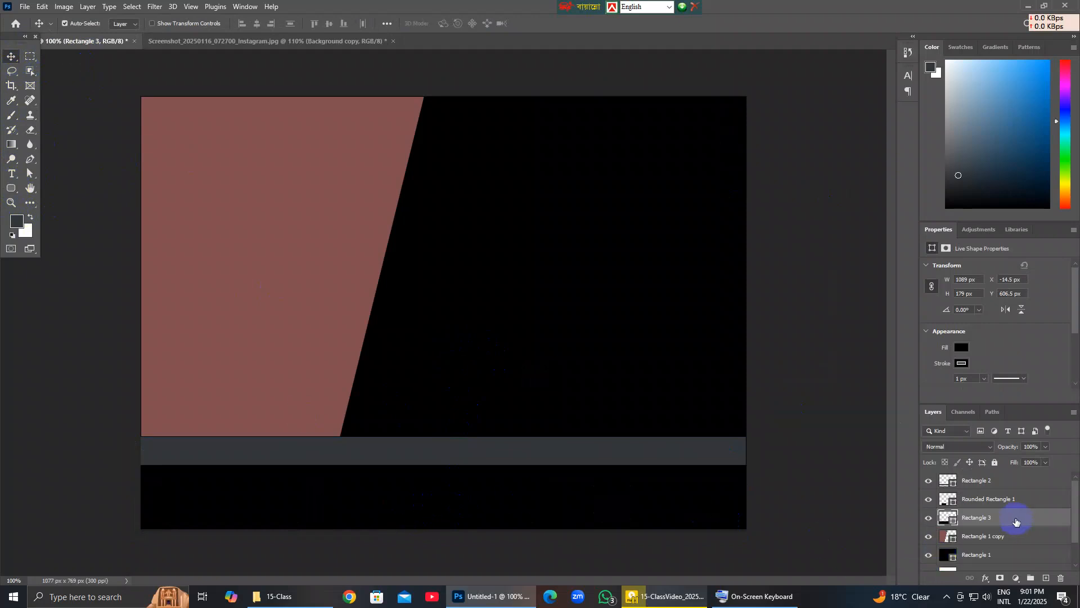
{"action": "left_click", "coordinate": [1046, 579]}
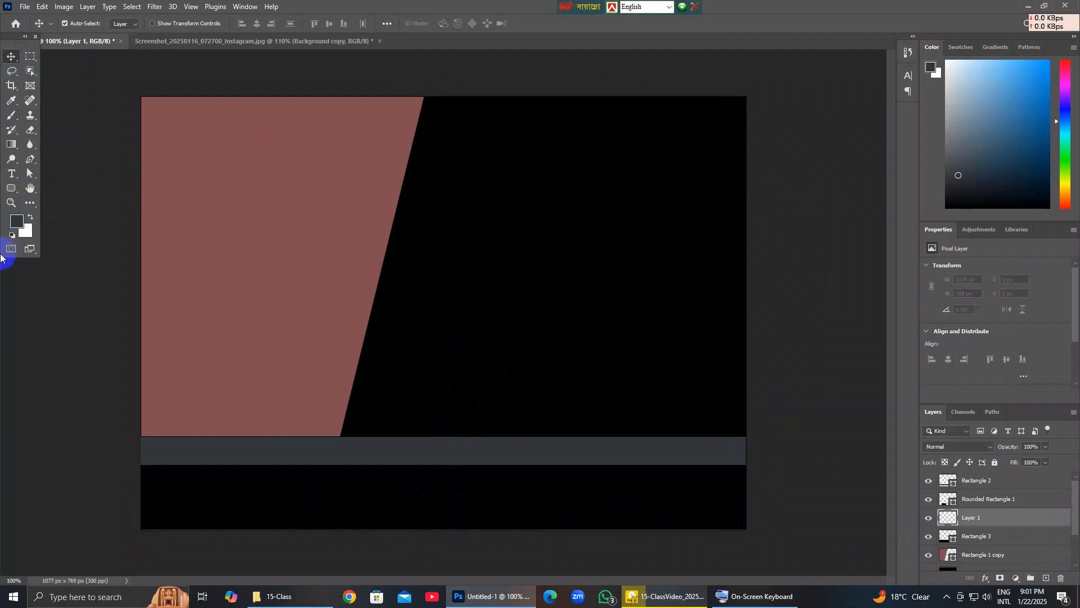
{"action": "left_click", "coordinate": [11, 188]}
{"action": "left_click_drag", "start_coordinate": [391, 316], "coordinate": [544, 418]}
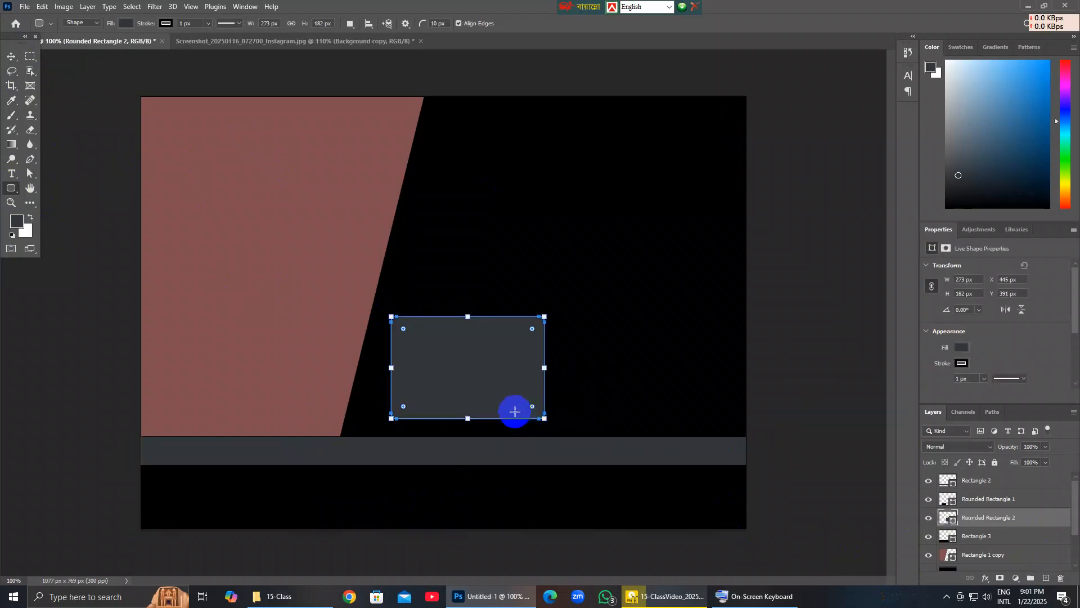
Delete the rounded rectangle just drawn above the dark grey band.
{"action": "right_click", "coordinate": [1019, 518]}
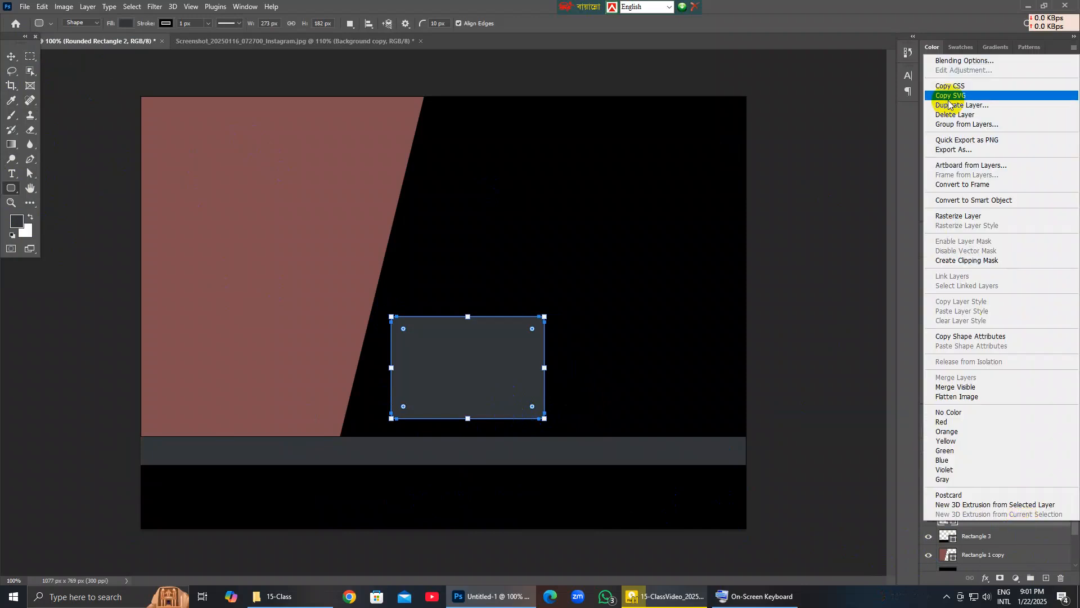
{"action": "left_click", "coordinate": [956, 114]}
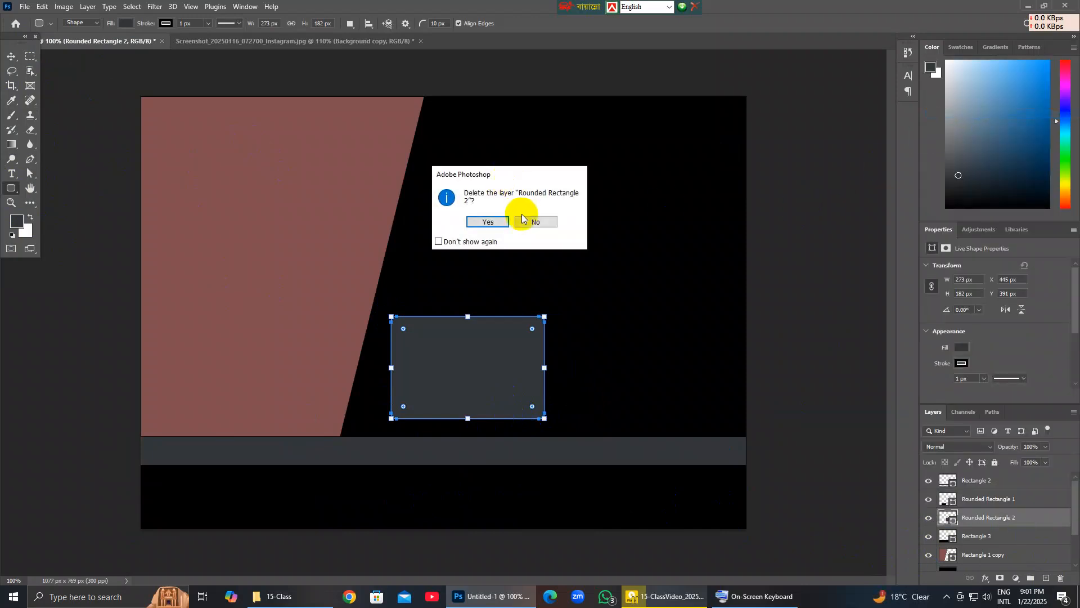
{"action": "left_click", "coordinate": [488, 222]}
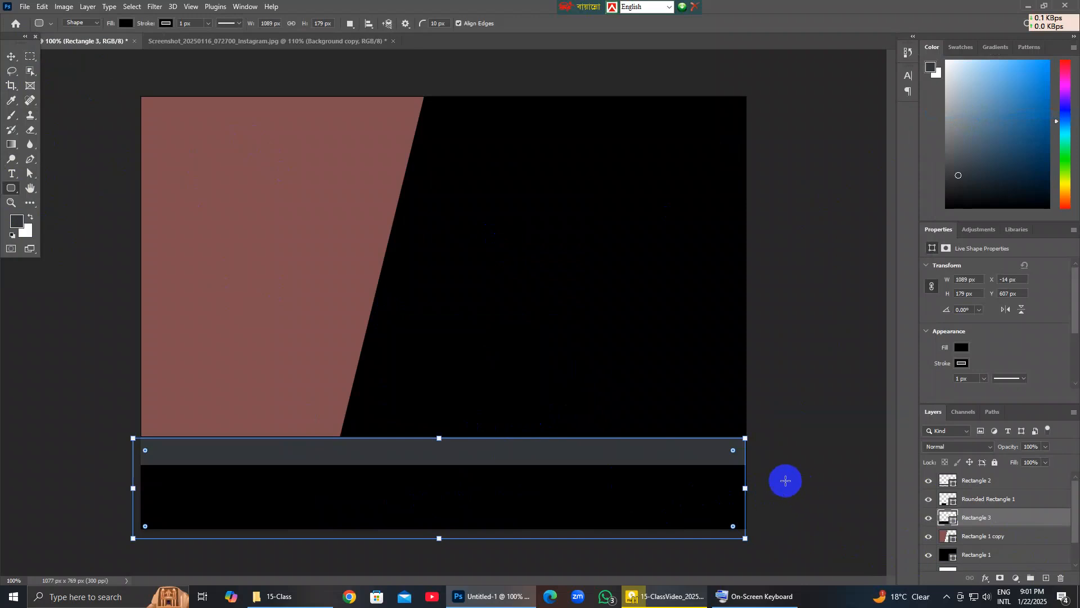
{"action": "left_click", "coordinate": [11, 56]}
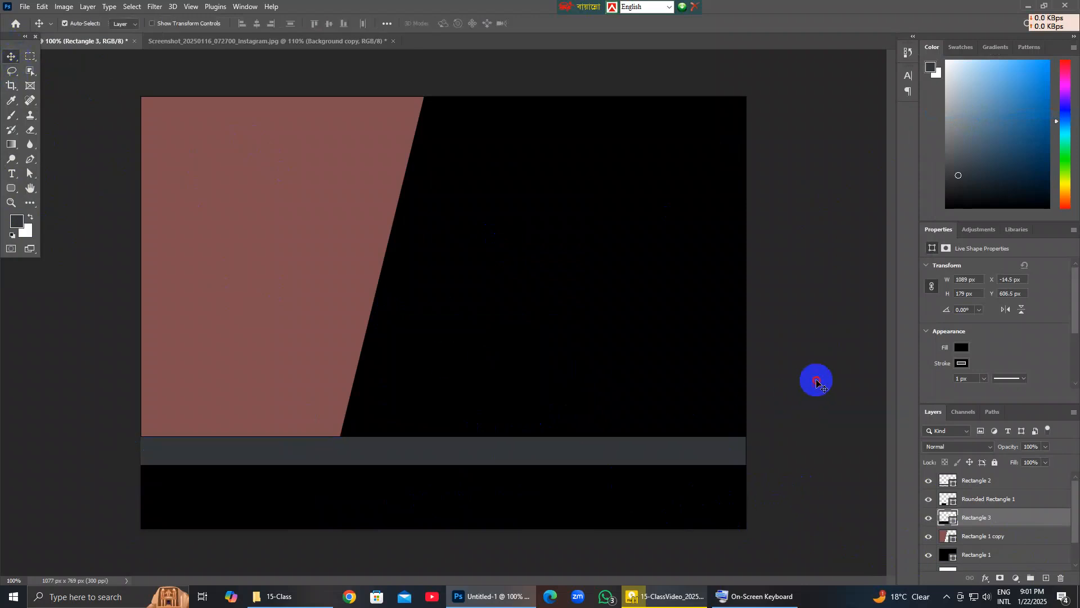
Switch to File Explorer, open the 15-Class\All-info folder on drive J: and preview luxury-home-design-on-budget.jpg.
{"action": "left_click", "coordinate": [1029, 6]}
{"action": "double_click", "coordinate": [14, 34]}
{"action": "double_click", "coordinate": [328, 245]}
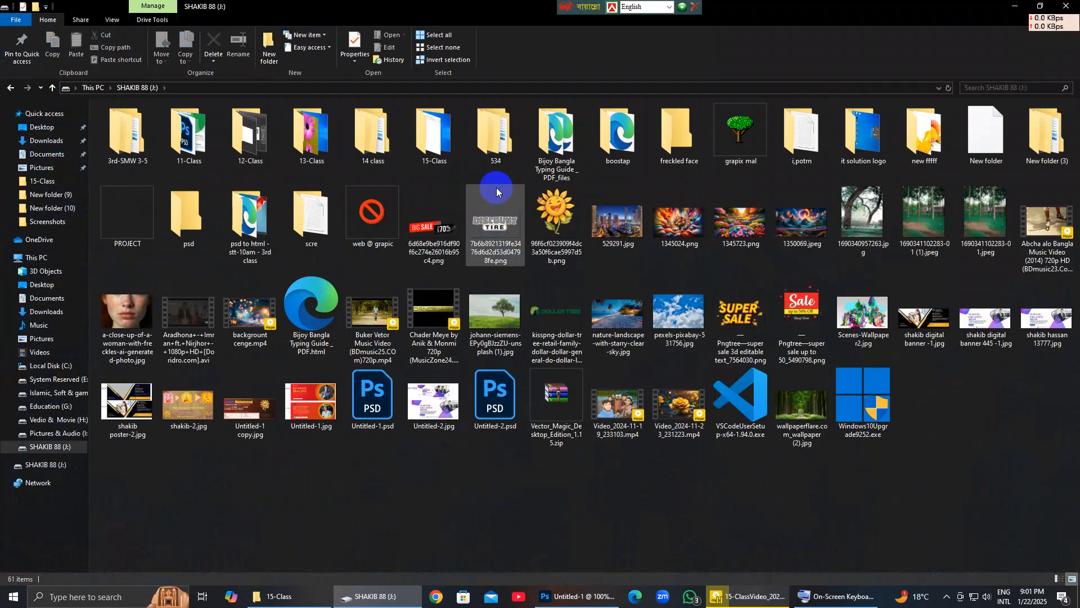
{"action": "double_click", "coordinate": [429, 151]}
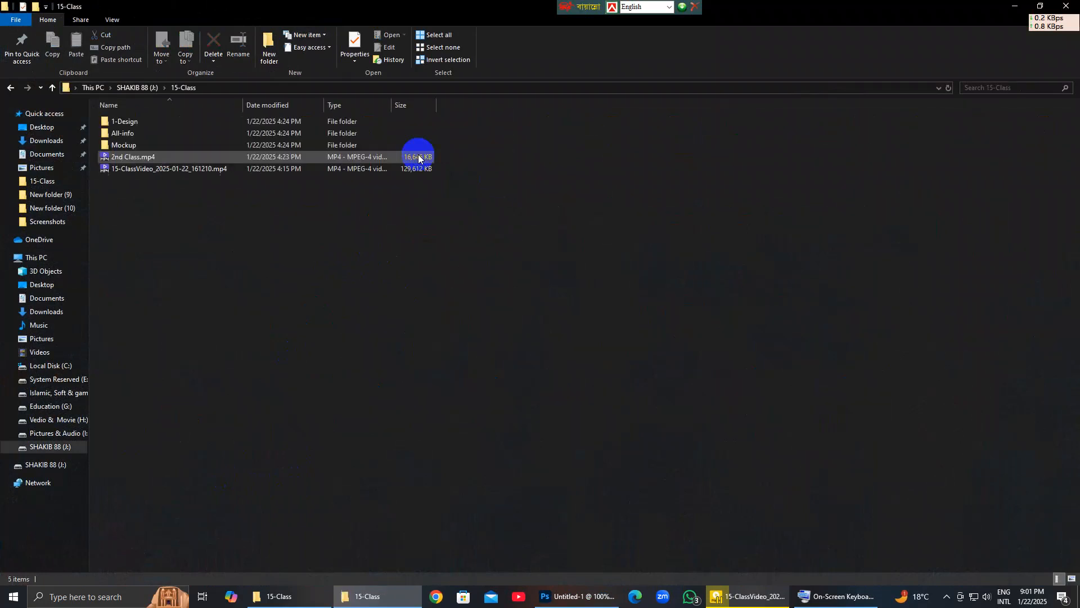
{"action": "double_click", "coordinate": [145, 134]}
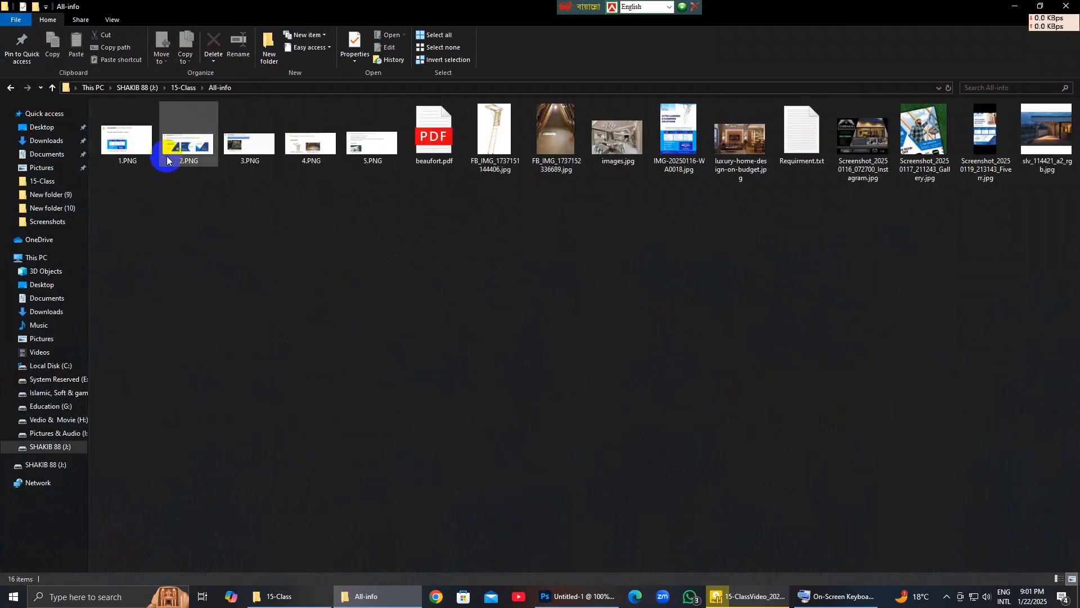
{"action": "left_click", "coordinate": [746, 137]}
{"action": "double_click", "coordinate": [746, 137]}
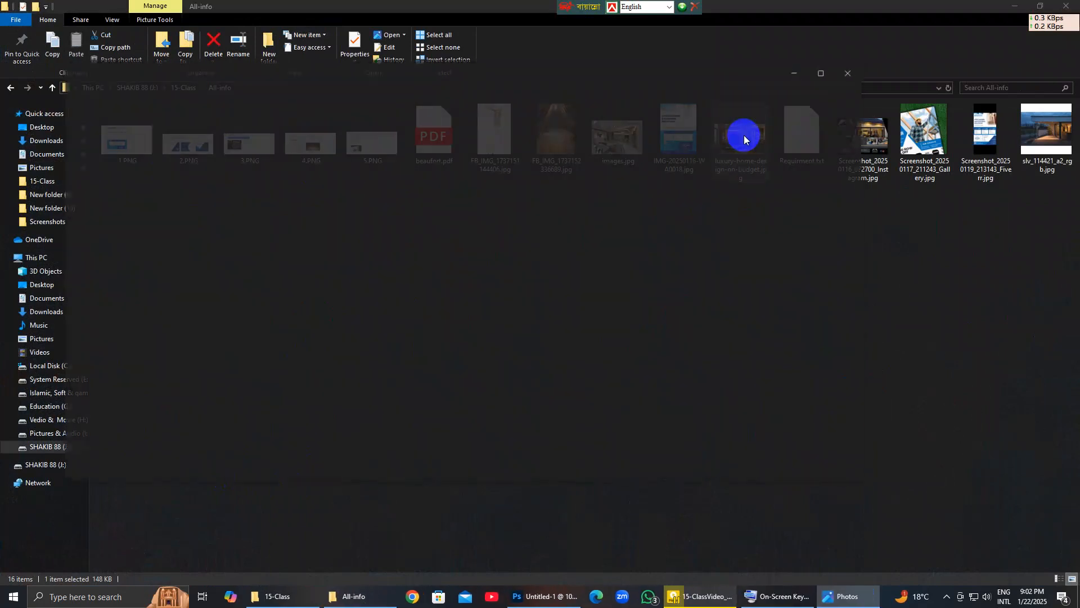
{"action": "left_click", "coordinate": [838, 80]}
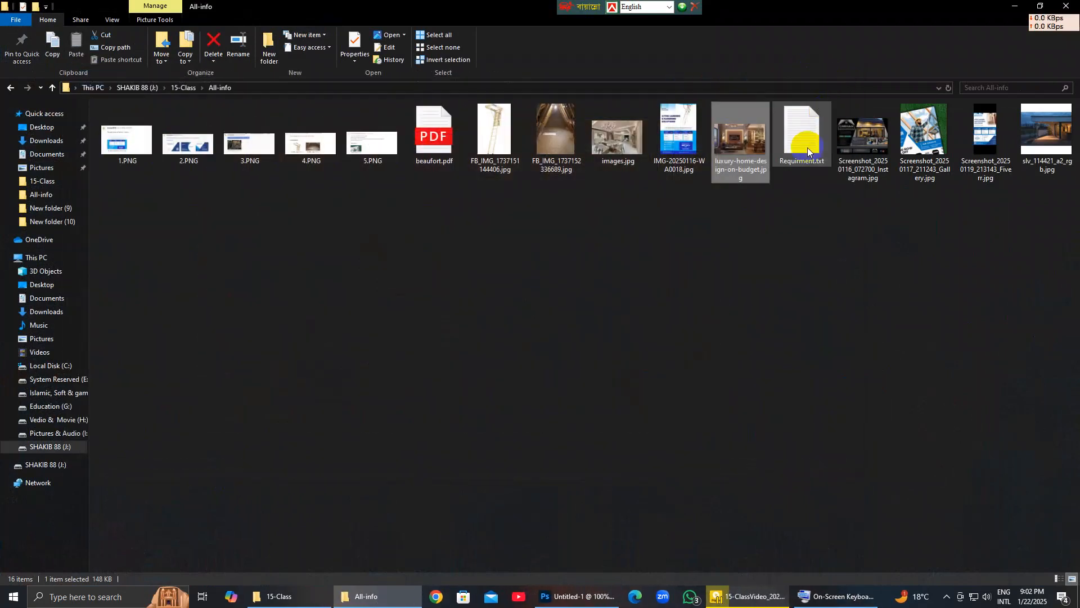
Copy images.jpg and luxury-home-design-on-budget.jpg from the All-info folder and close the folder window.
{"action": "left_click", "coordinate": [633, 162], "text": "ctrl"}
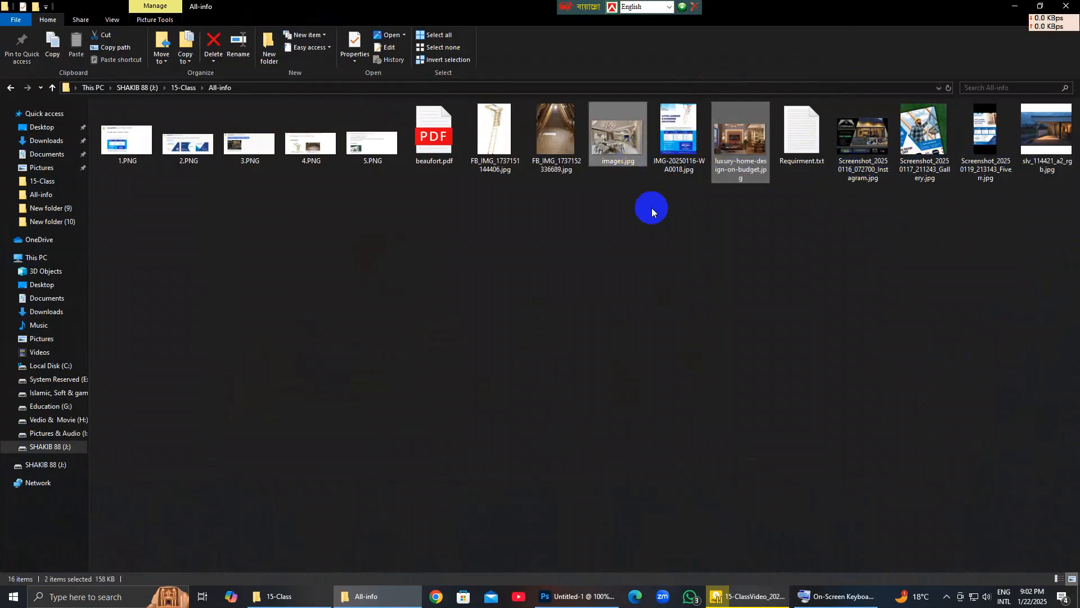
{"action": "right_click", "coordinate": [628, 143]}
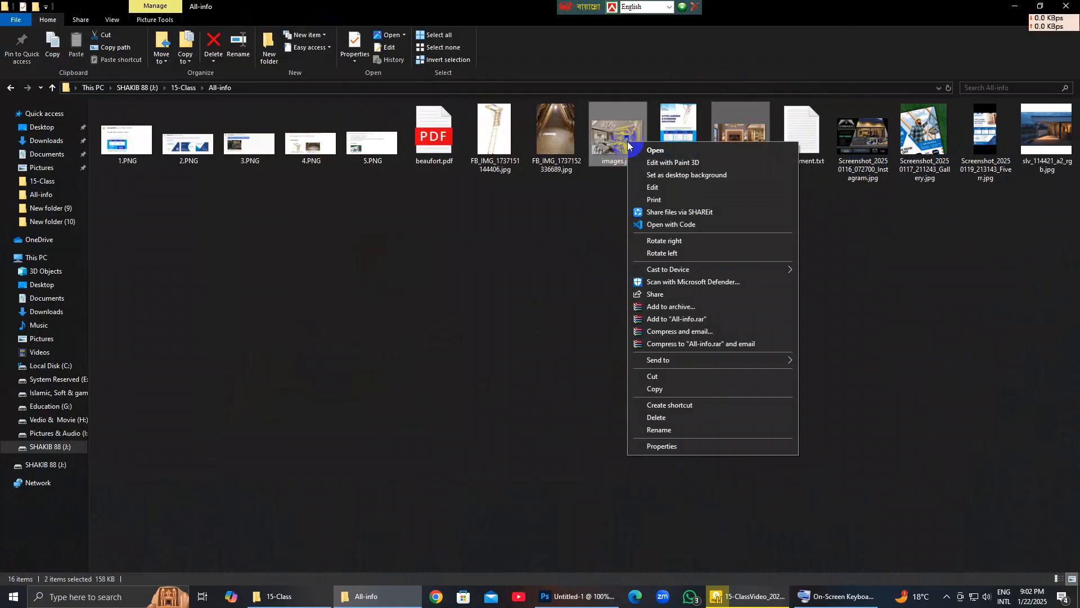
{"action": "left_click", "coordinate": [672, 387]}
{"action": "left_click", "coordinate": [1065, 5]}
Paste the two copied photos into New folder (9) in Downloads and close the folder window.
{"action": "double_click", "coordinate": [15, 19]}
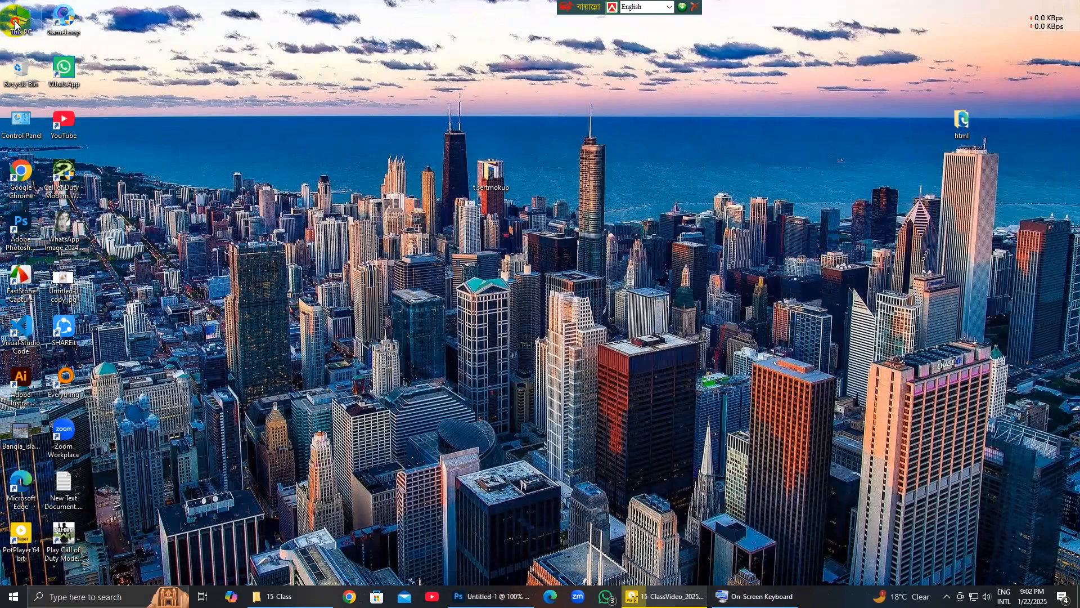
{"action": "left_click", "coordinate": [48, 140]}
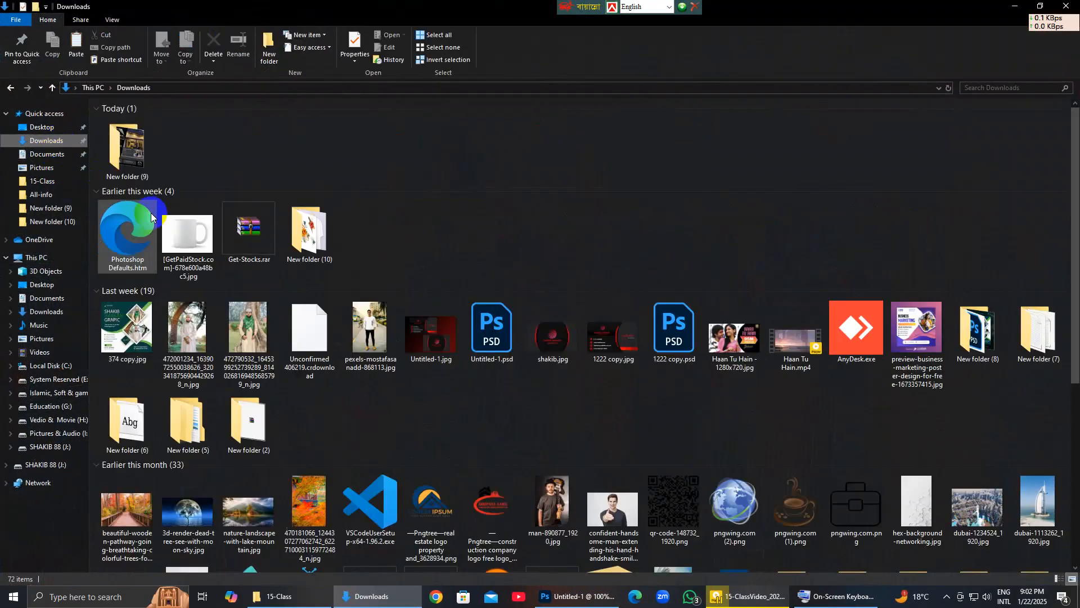
{"action": "double_click", "coordinate": [150, 156]}
{"action": "right_click", "coordinate": [241, 211]}
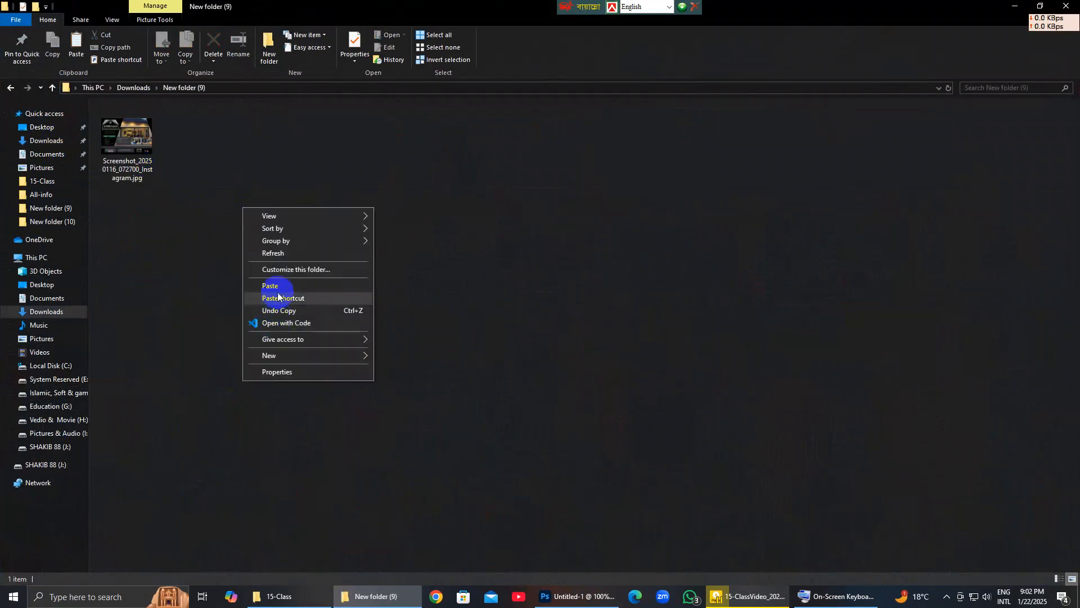
{"action": "left_click", "coordinate": [264, 282]}
{"action": "left_click", "coordinate": [1065, 6]}
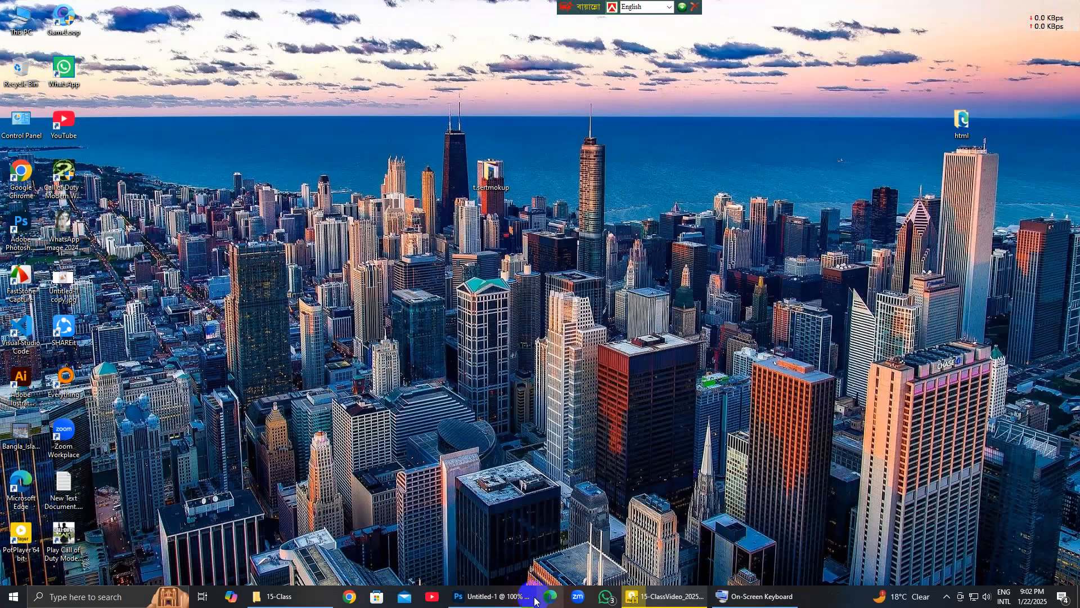
Switch back to Photoshop and place luxury-home-design-on-budget.jpg as an embedded image directly above the black Rectangle 1 background.
{"action": "left_click", "coordinate": [499, 594]}
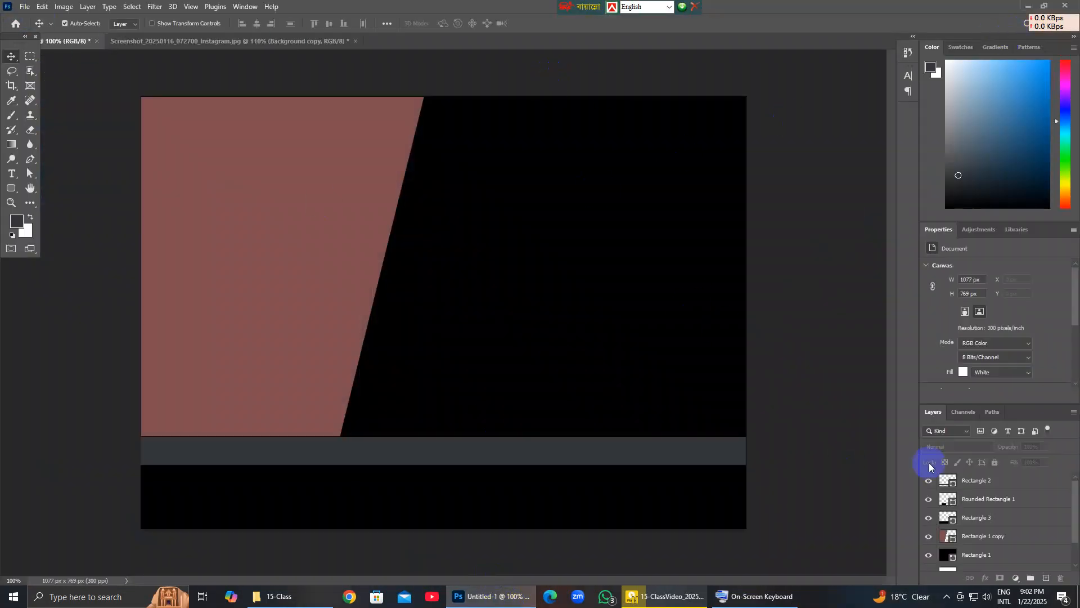
{"action": "left_click", "coordinate": [598, 253]}
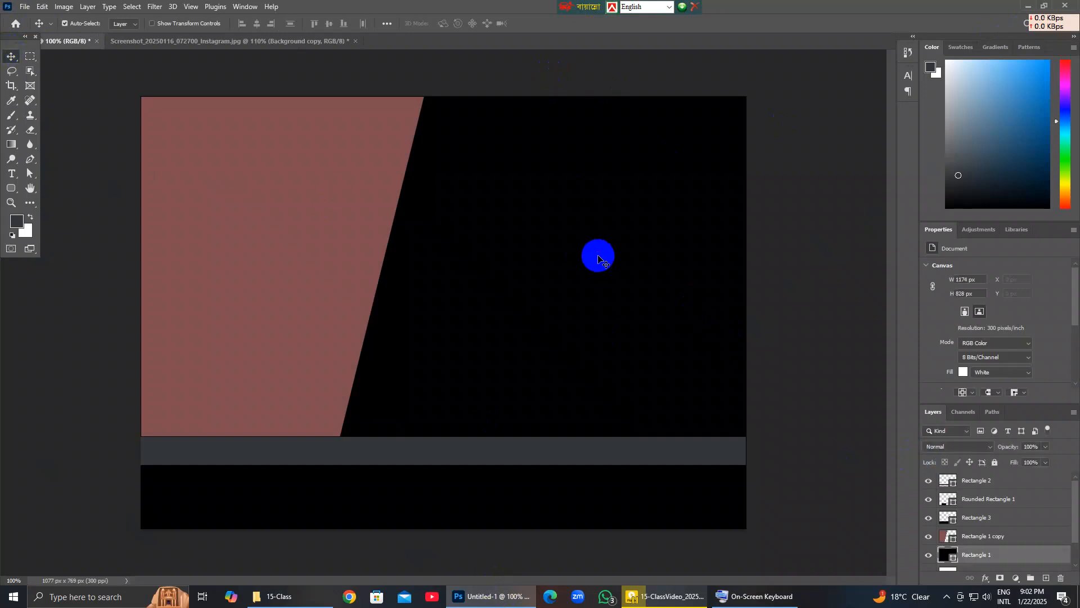
{"action": "left_click", "coordinate": [25, 6]}
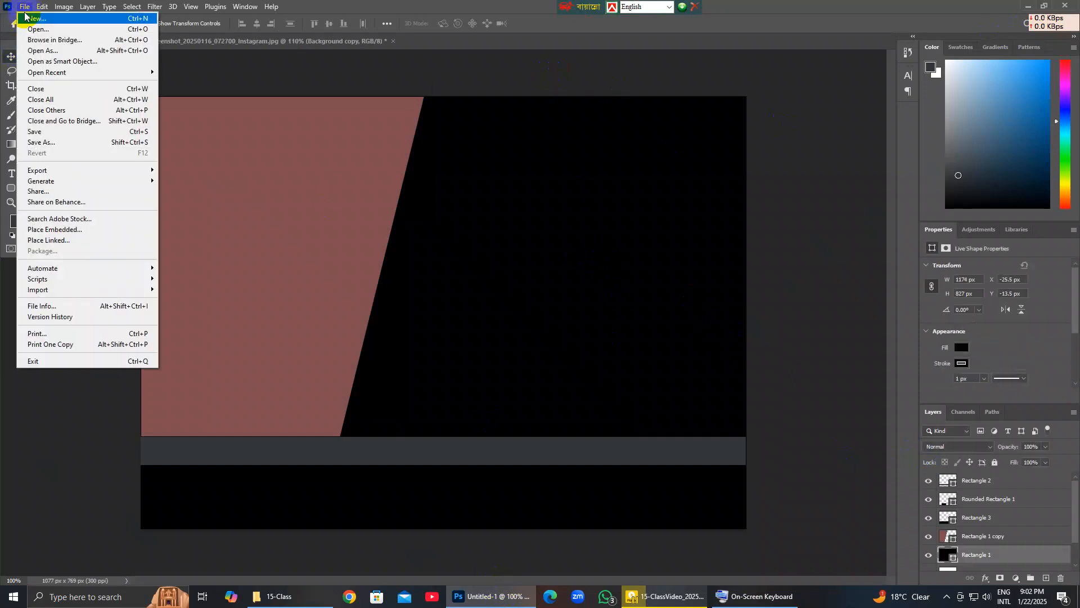
{"action": "left_click", "coordinate": [55, 229]}
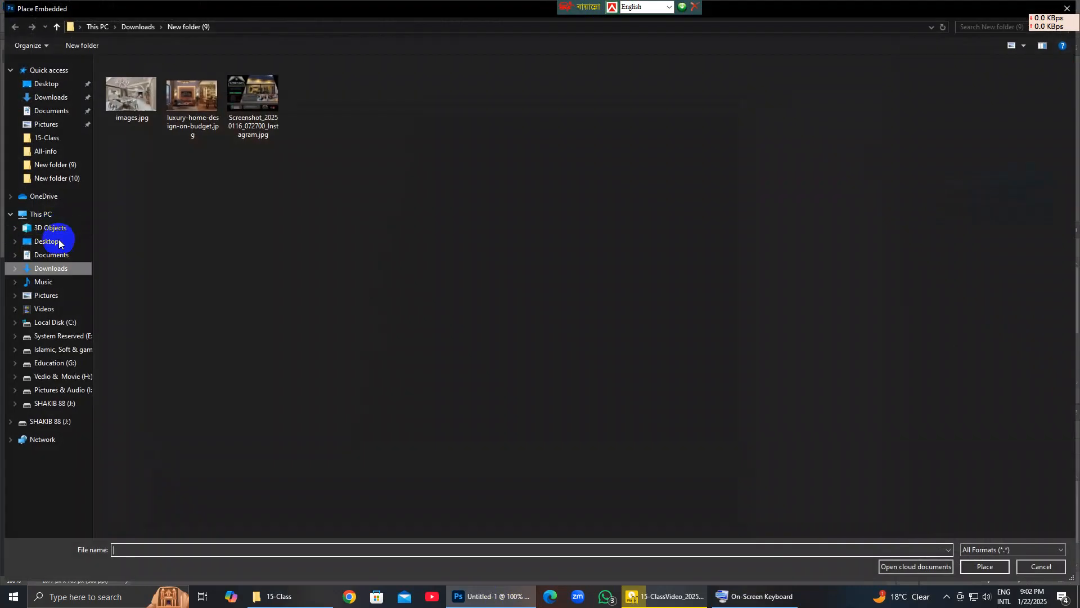
{"action": "double_click", "coordinate": [196, 119]}
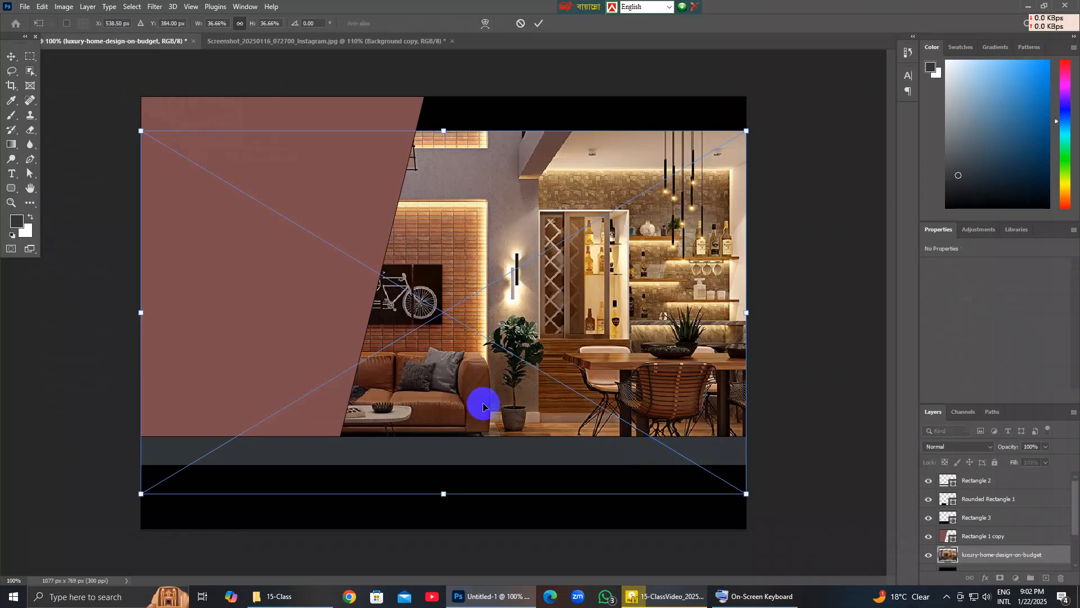
Commit the placed interior photo and move it beside the slanted red shape, to about X 143 px, Y 75 px.
{"action": "left_click_drag", "start_coordinate": [482, 219], "coordinate": [529, 250]}
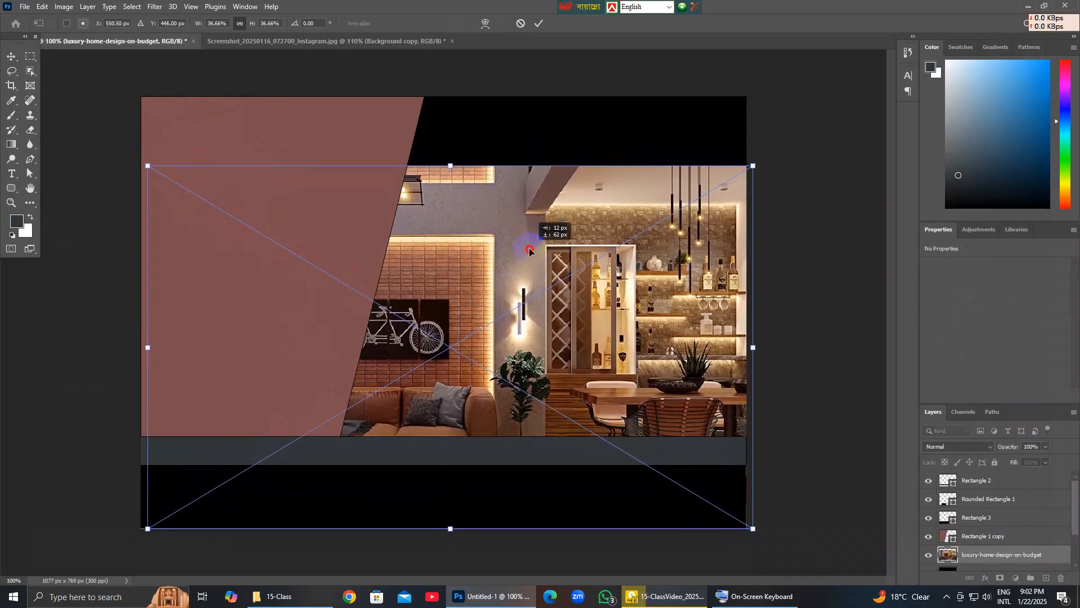
{"action": "left_click", "coordinate": [12, 58]}
{"action": "left_click", "coordinate": [543, 131]}
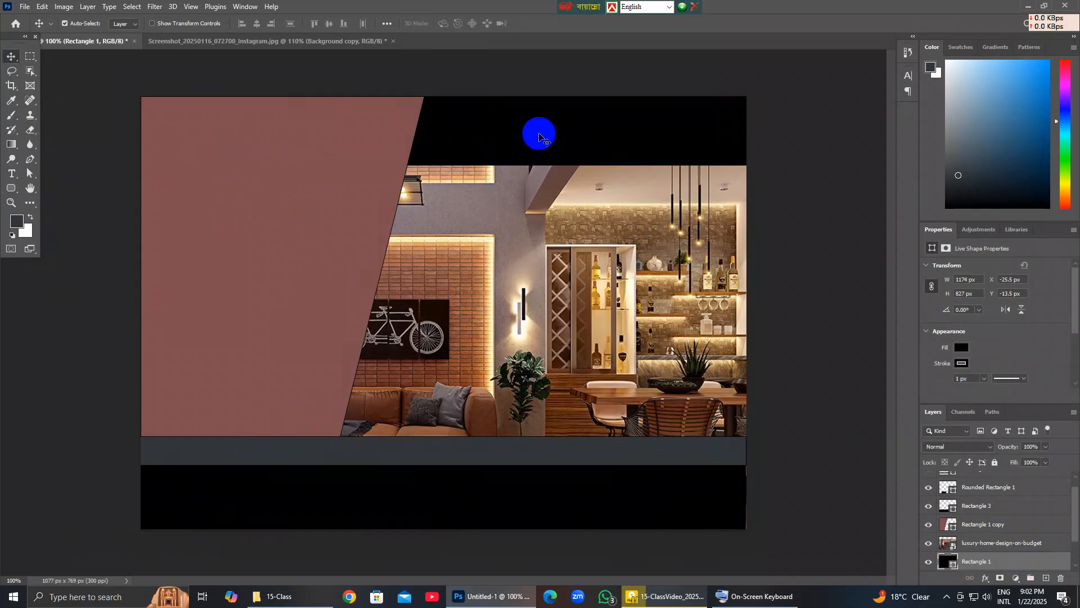
{"action": "left_click_drag", "start_coordinate": [521, 315], "coordinate": [611, 270]}
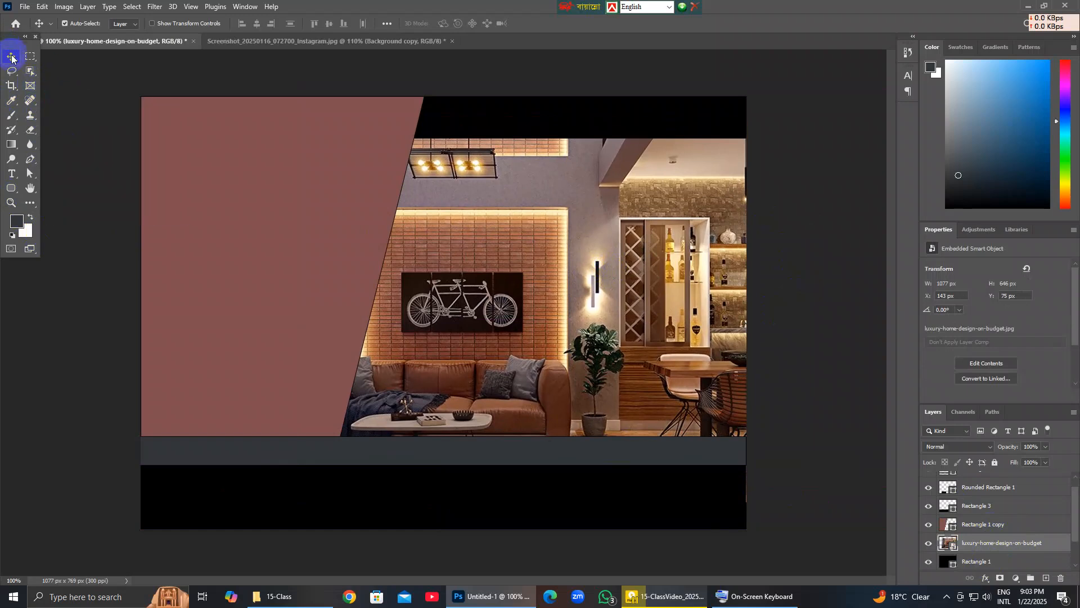
{"action": "left_click", "coordinate": [525, 125]}
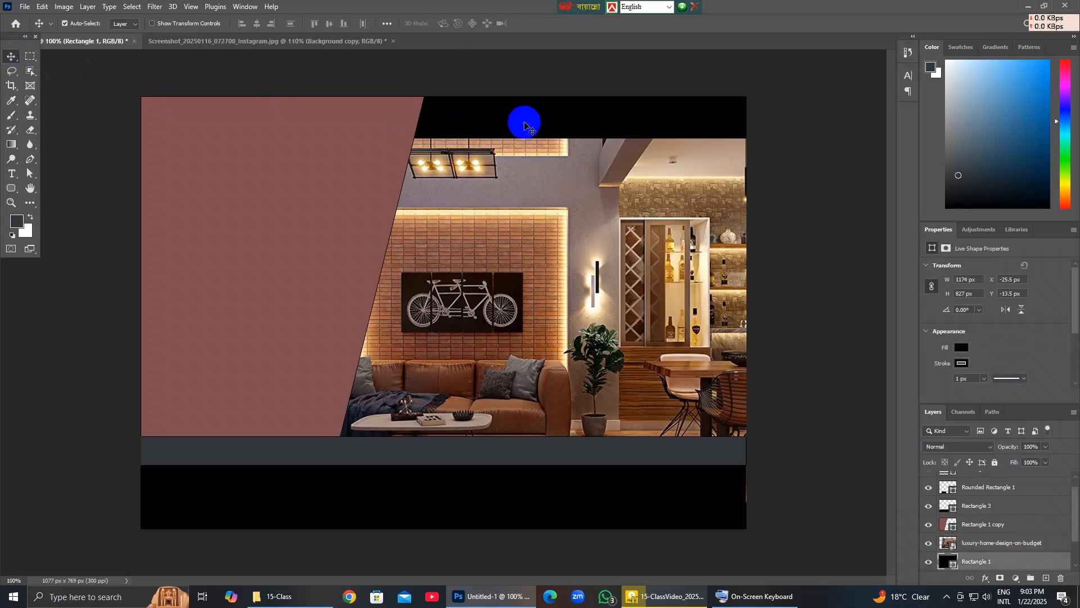
Clip the interior photo to the black Rectangle 1 and move it up behind the slanted panel.
{"action": "left_click", "coordinate": [991, 548]}
{"action": "right_click", "coordinate": [995, 546]}
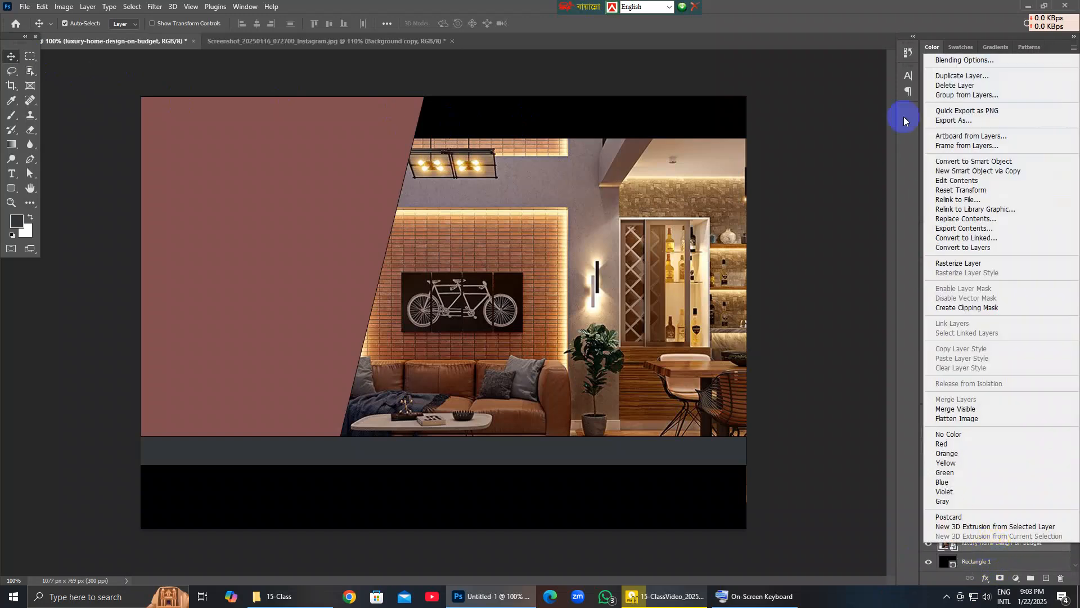
{"action": "left_click", "coordinate": [974, 307]}
{"action": "left_click_drag", "start_coordinate": [496, 361], "coordinate": [467, 309]}
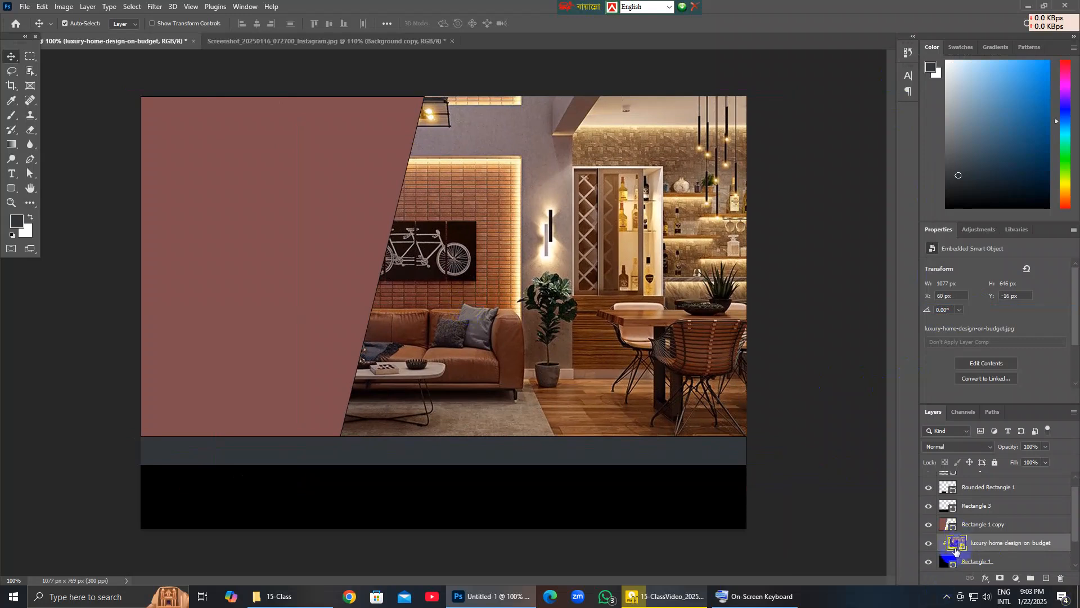
{"action": "left_click_drag", "start_coordinate": [622, 316], "coordinate": [617, 332]}
Scale and reposition the clipped photo to about 923 × 625 px at X 244 px, Y 0 px.
{"action": "key", "text": "ctrl"}
{"action": "key", "text": "ctrl+t"}
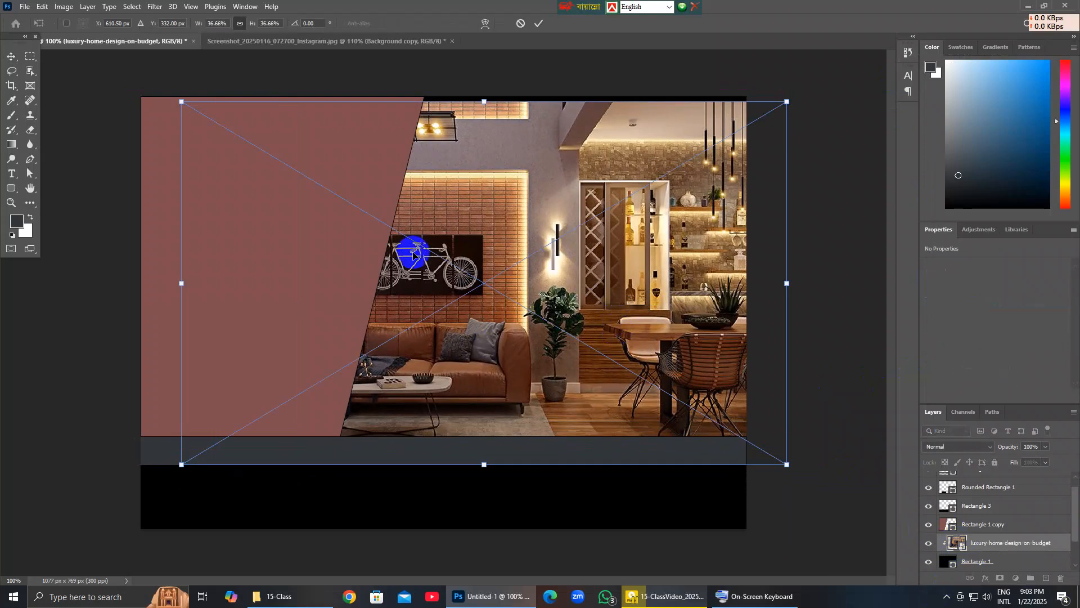
{"action": "left_click_drag", "start_coordinate": [181, 285], "coordinate": [217, 273]}
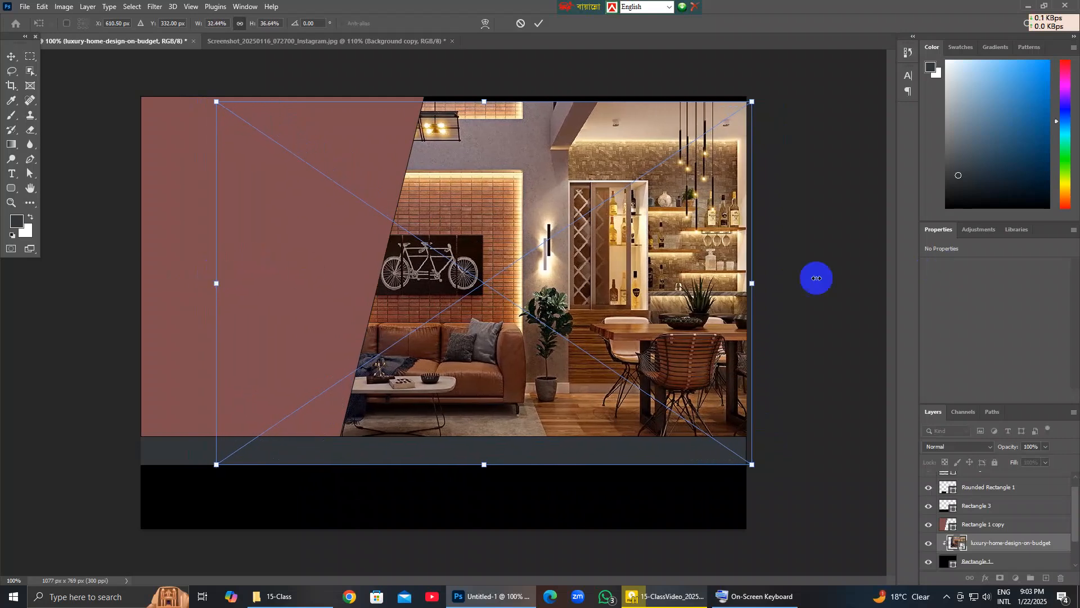
{"action": "left_click_drag", "start_coordinate": [519, 293], "coordinate": [580, 291]}
{"action": "left_click_drag", "start_coordinate": [813, 283], "coordinate": [787, 284]}
{"action": "left_click_drag", "start_coordinate": [604, 288], "coordinate": [609, 274]}
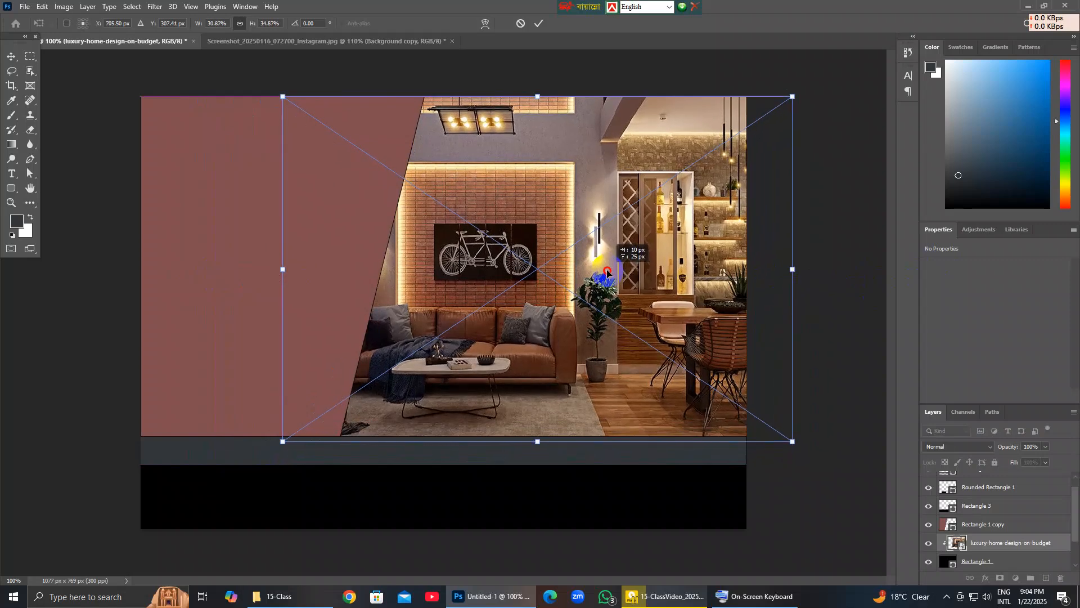
{"action": "left_click_drag", "start_coordinate": [539, 442], "coordinate": [538, 447]}
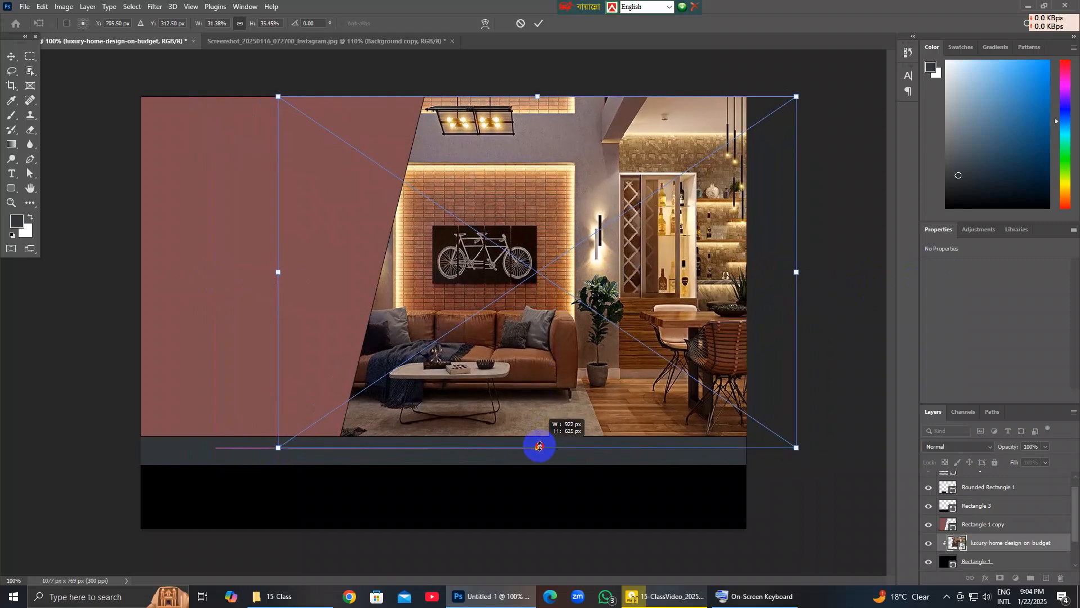
{"action": "left_click", "coordinate": [1005, 545]}
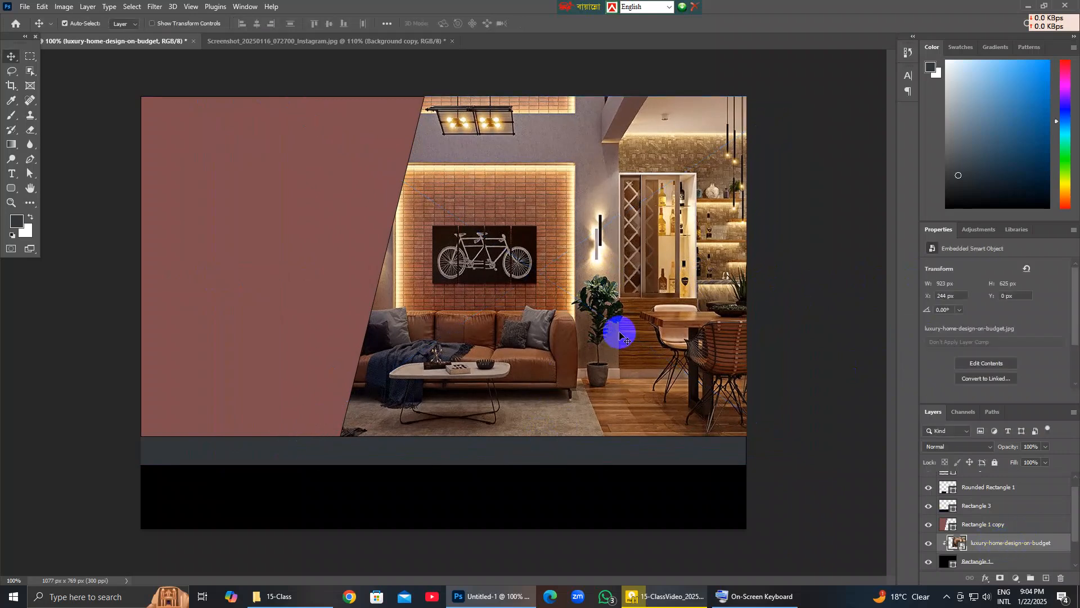
Compare the photo area with the reference flyer and deselect all layers in the new document.
{"action": "left_click", "coordinate": [299, 45]}
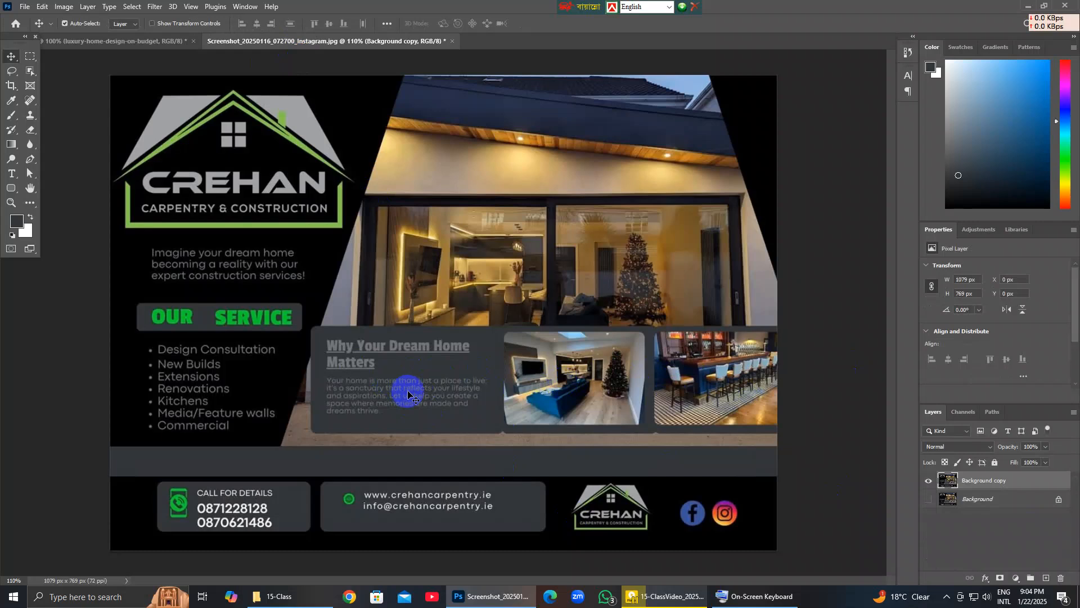
{"action": "left_click", "coordinate": [107, 41]}
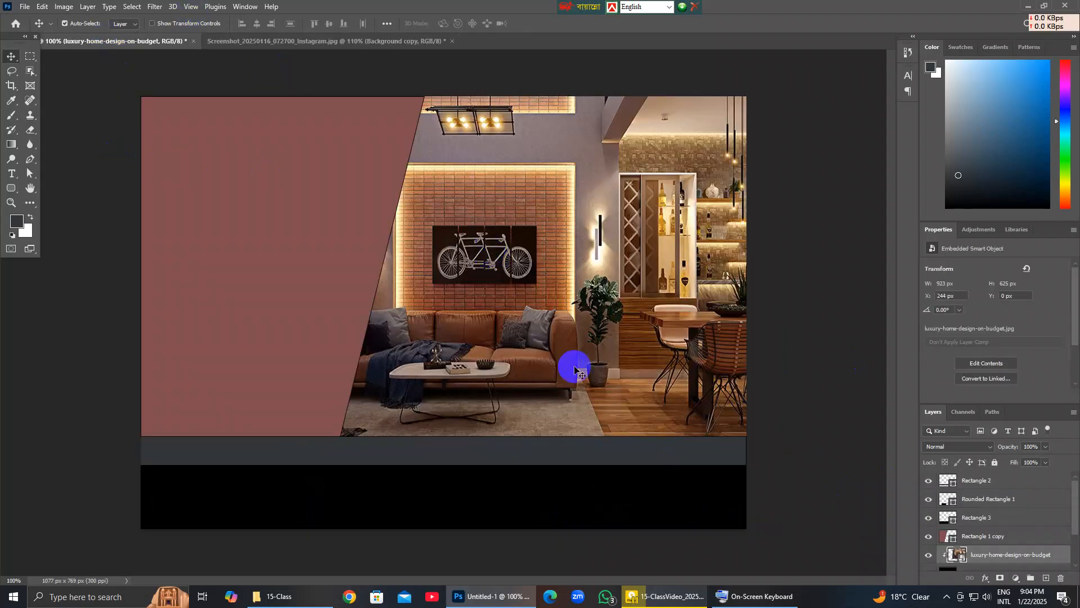
{"action": "left_click", "coordinate": [823, 353]}
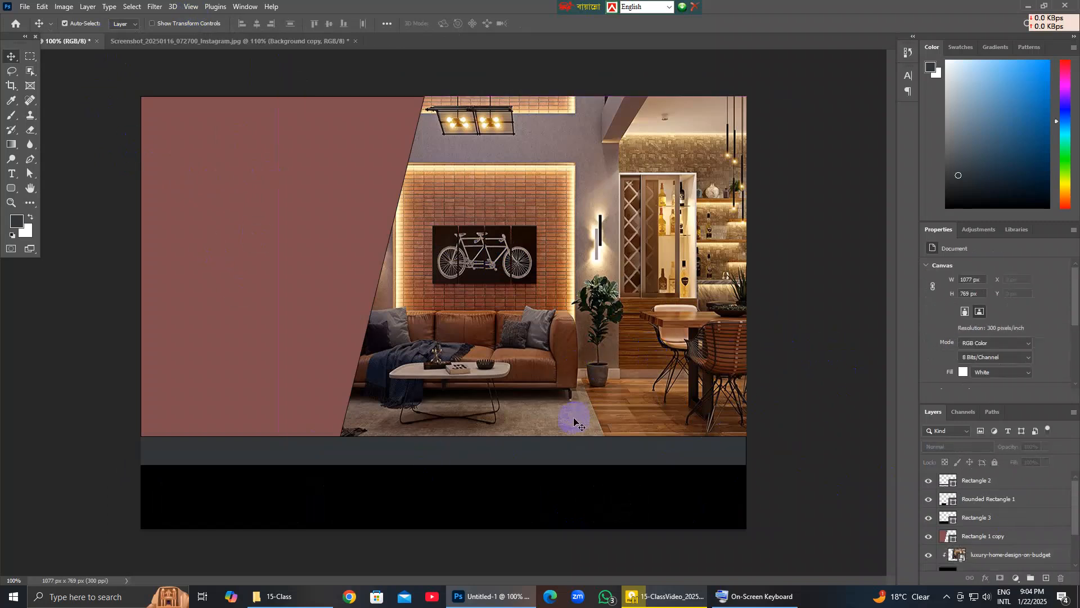
{"action": "scroll", "coordinate": [627, 494], "scroll_direction": "up", "scroll_amount": 2}
{"action": "scroll", "coordinate": [629, 490], "scroll_direction": "down", "scroll_amount": 1}
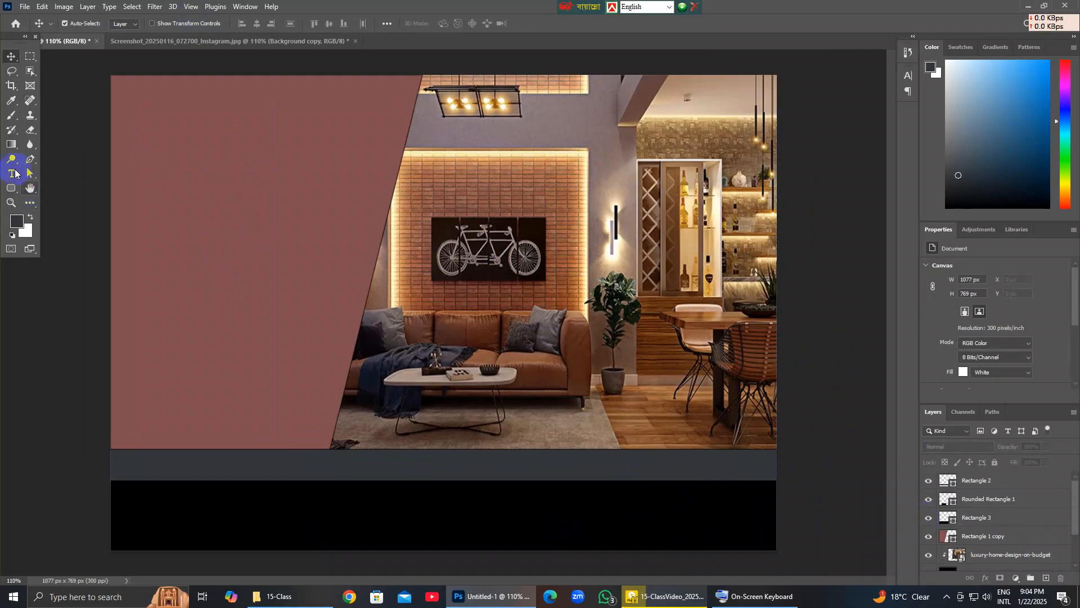
{"action": "left_click_drag", "start_coordinate": [12, 192], "coordinate": [12, 190]}
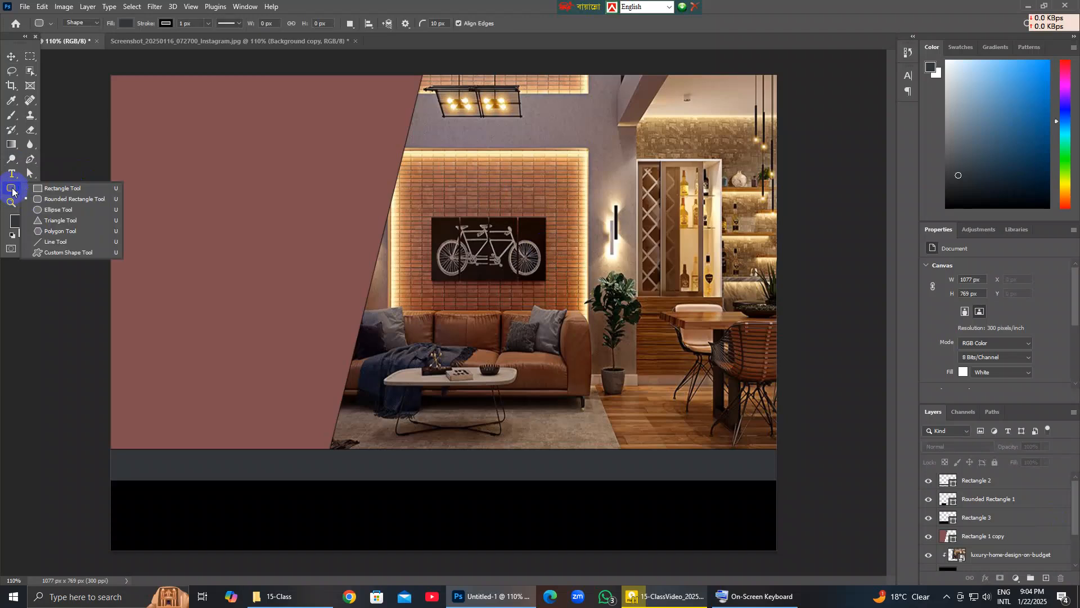
{"action": "left_click", "coordinate": [56, 187]}
{"action": "left_click_drag", "start_coordinate": [378, 344], "coordinate": [519, 443]}
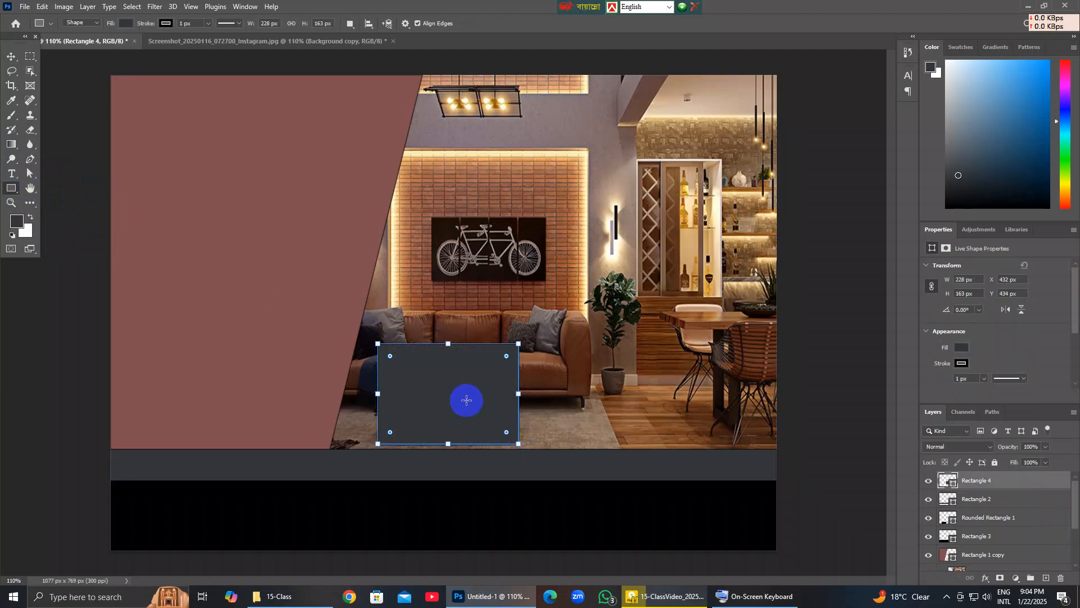
{"action": "left_click", "coordinate": [225, 41]}
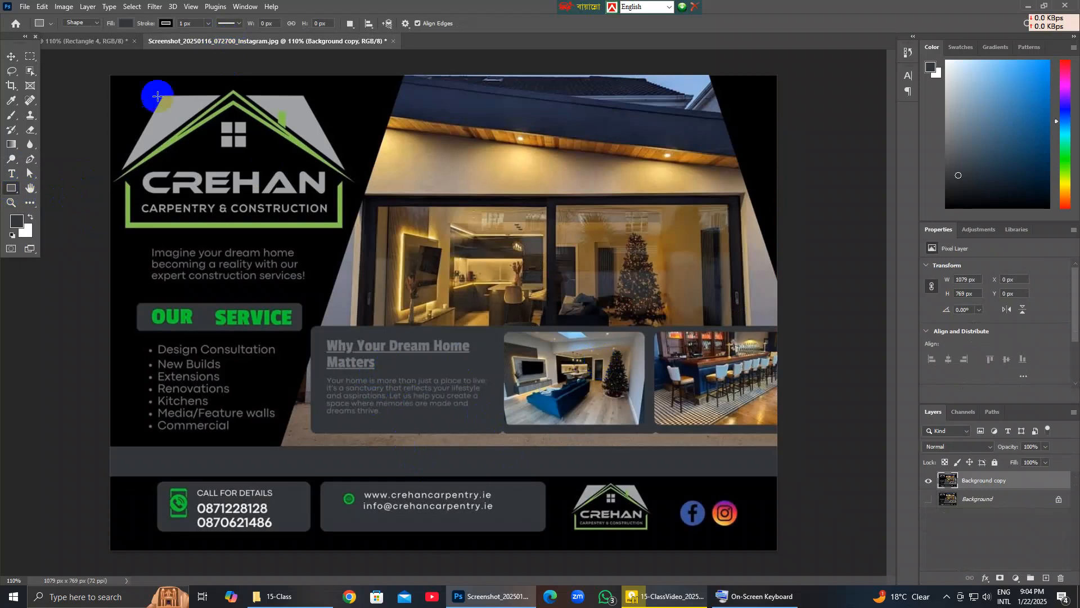
{"action": "left_click", "coordinate": [72, 44]}
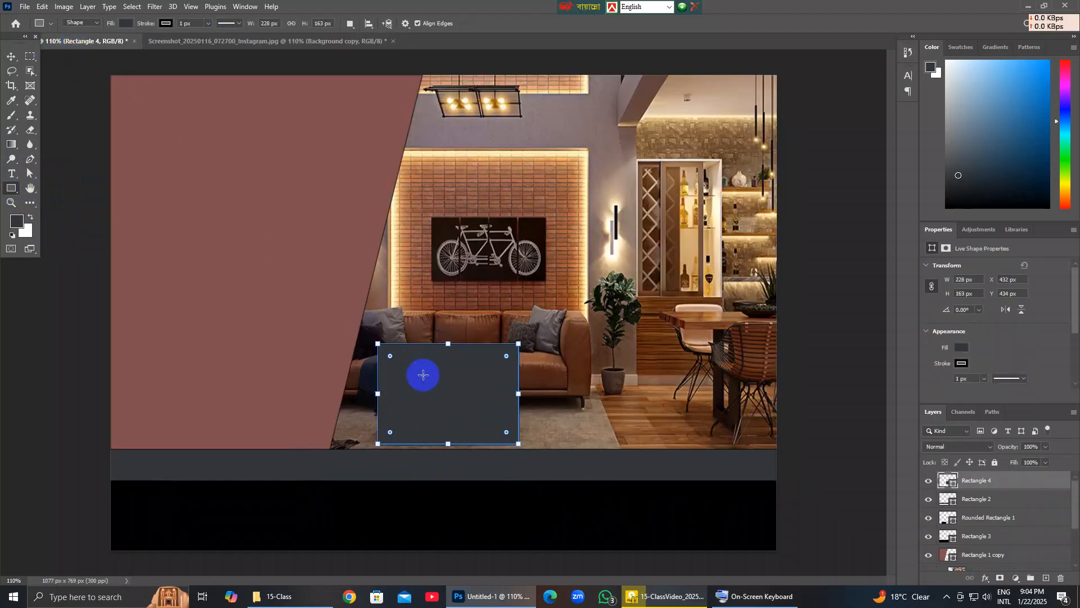
{"action": "key", "text": "Delete"}
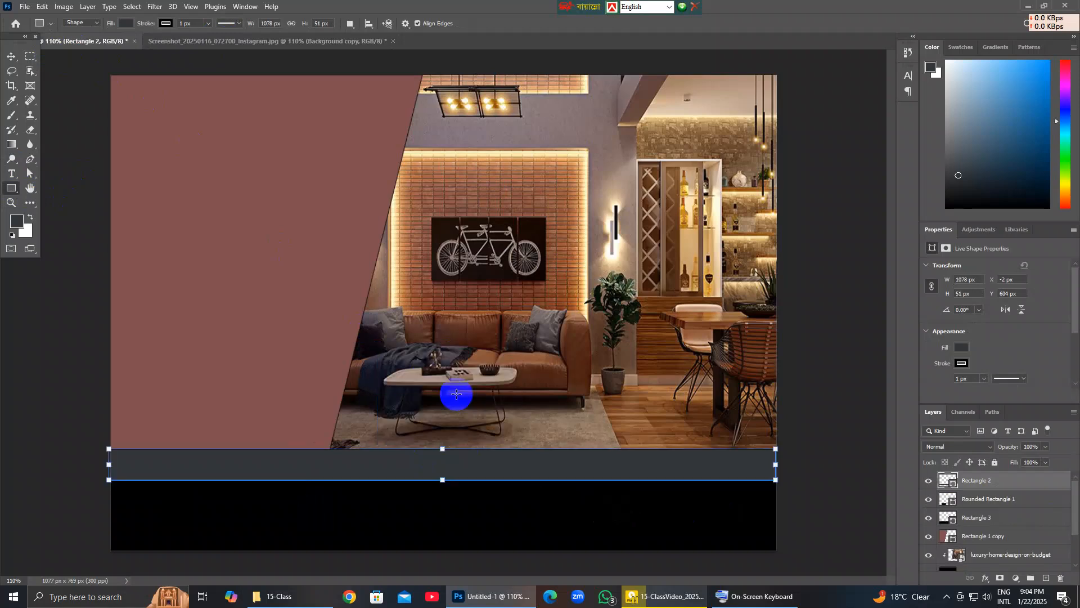
{"action": "left_click", "coordinate": [1049, 583]}
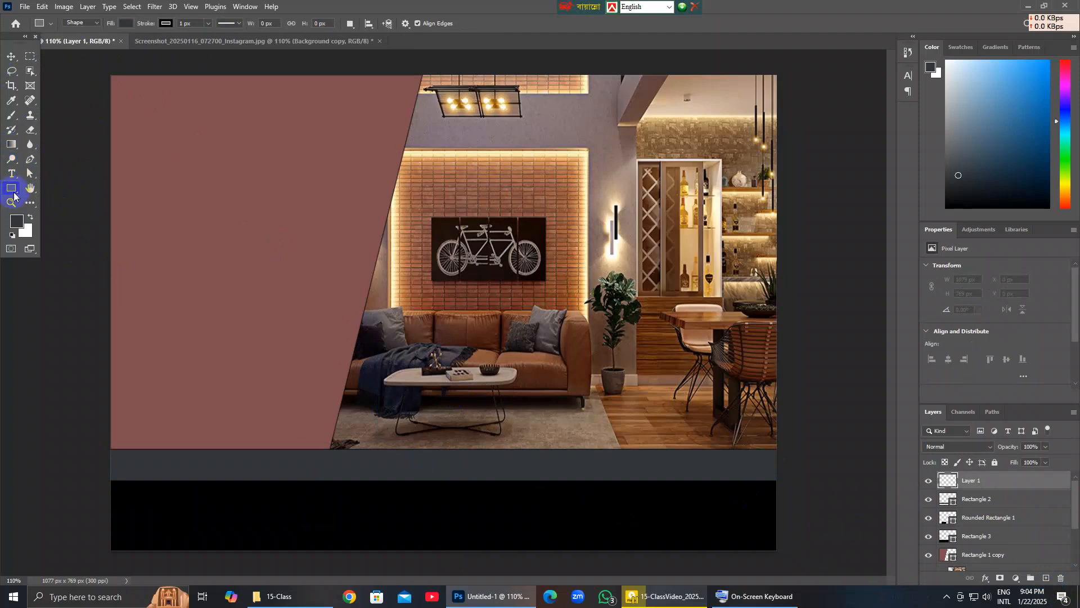
{"action": "right_click", "coordinate": [14, 193]}
{"action": "left_click", "coordinate": [32, 191]}
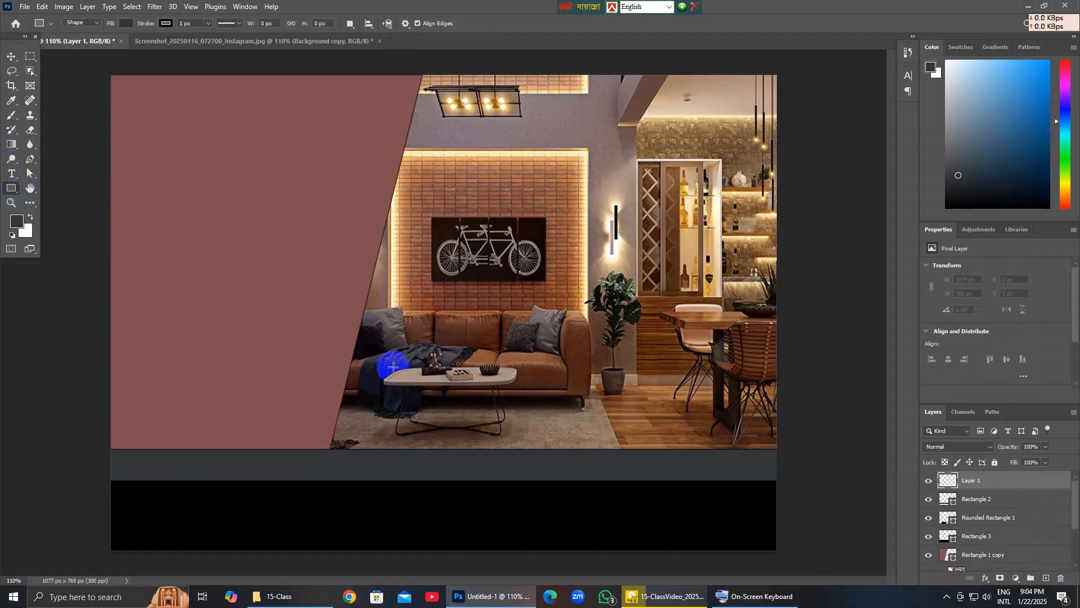
{"action": "left_click_drag", "start_coordinate": [402, 347], "coordinate": [456, 407]}
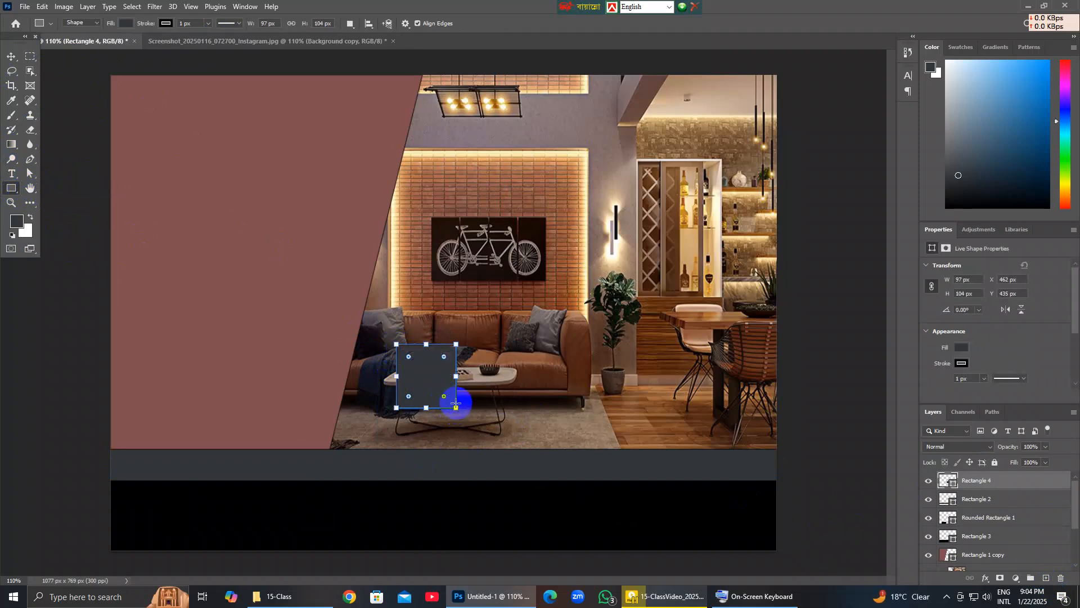
{"action": "key", "text": "ctrl+z"}
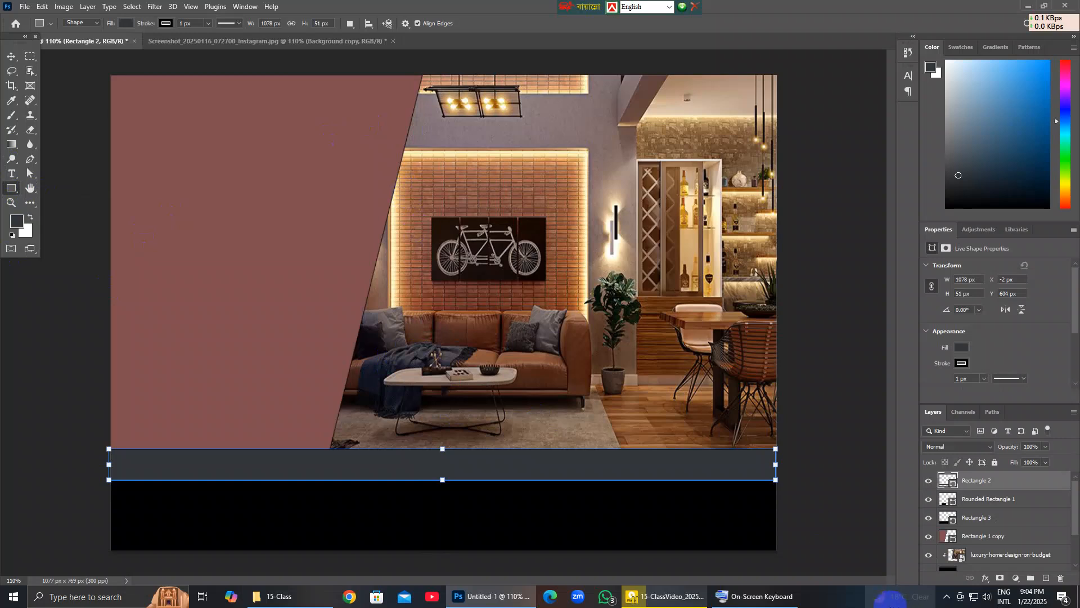
Draw a dark grey rounded rectangle about 260 × 135 px with a 10 px radius over the lower part of the photo.
{"action": "left_click", "coordinate": [1045, 577]}
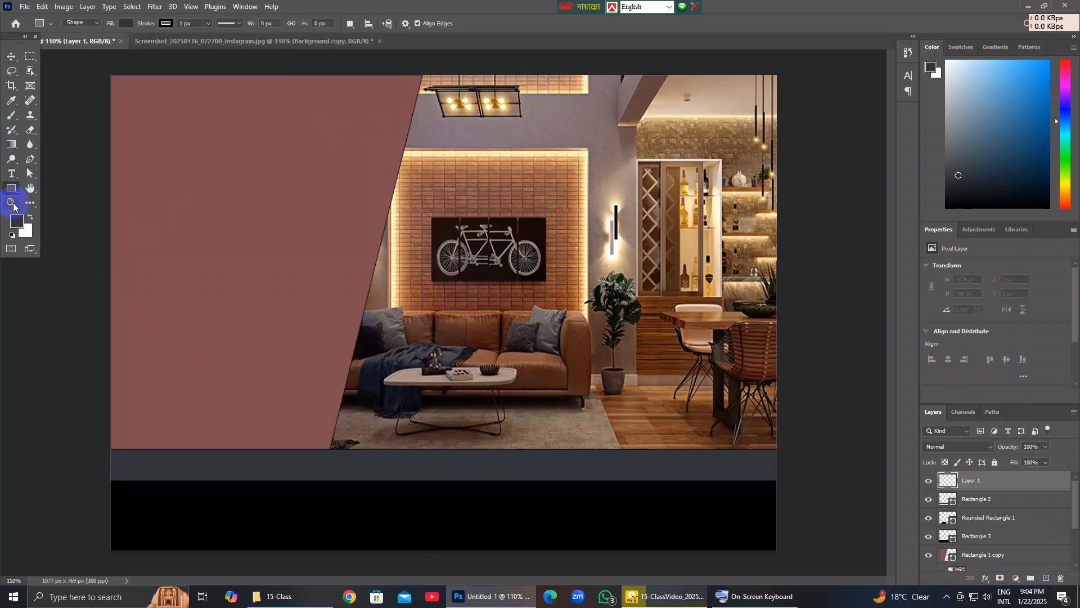
{"action": "right_click", "coordinate": [13, 190]}
{"action": "left_click", "coordinate": [60, 197]}
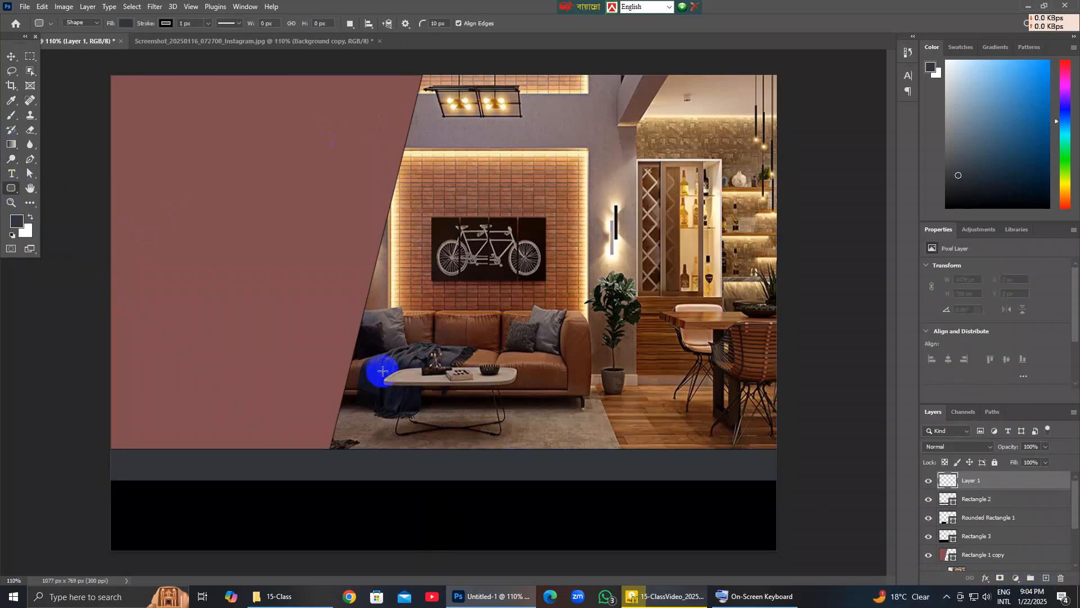
{"action": "left_click_drag", "start_coordinate": [382, 356], "coordinate": [541, 437]}
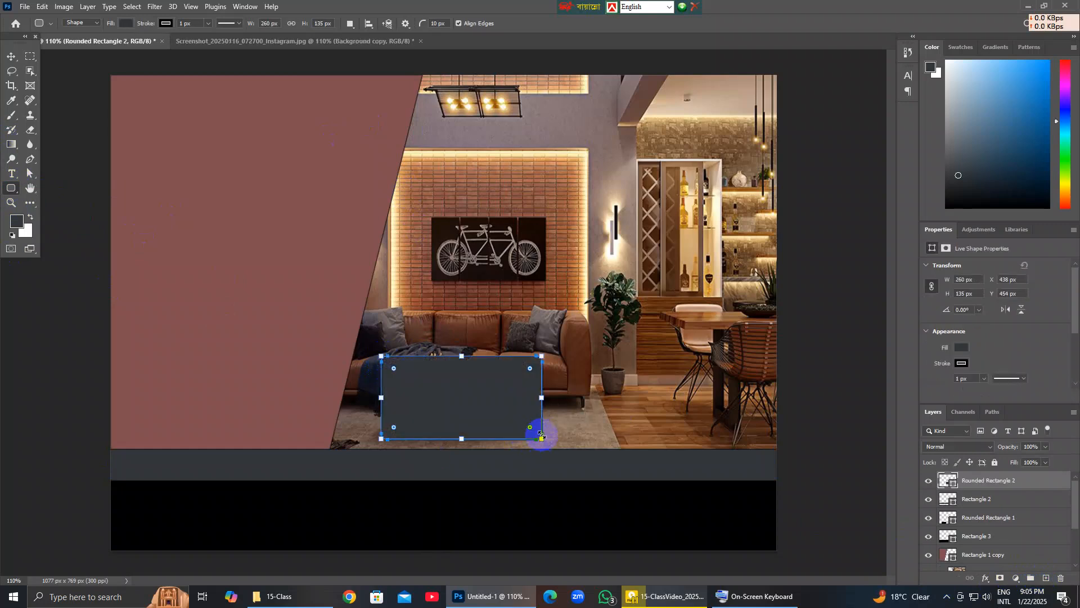
Check the box proportions in the reference flyer and enlarge the new rounded rectangle to about 293 × 147 px.
{"action": "left_click", "coordinate": [278, 41]}
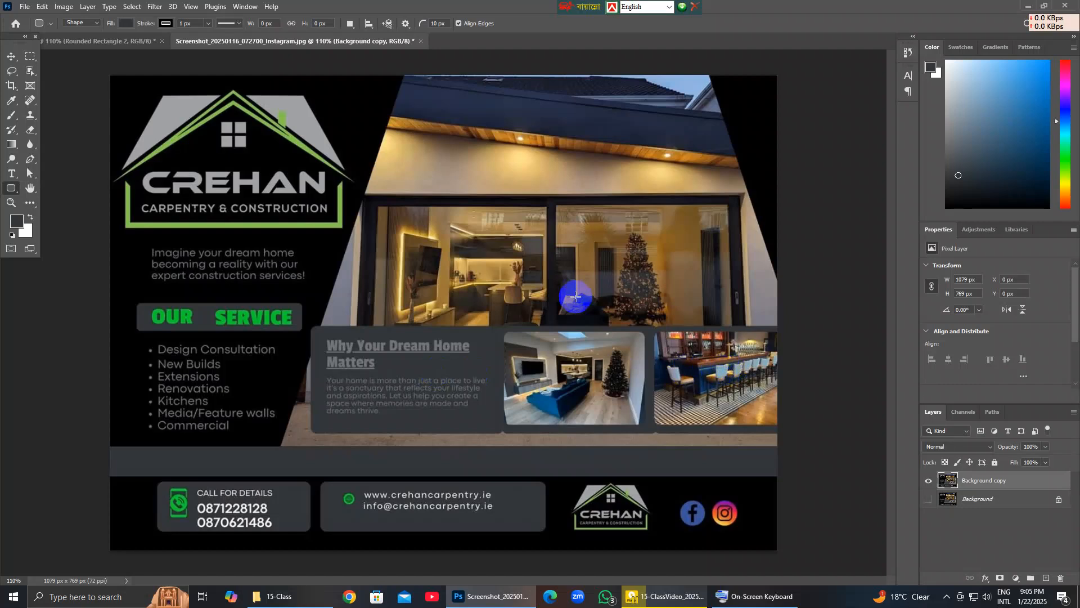
{"action": "left_click", "coordinate": [101, 40]}
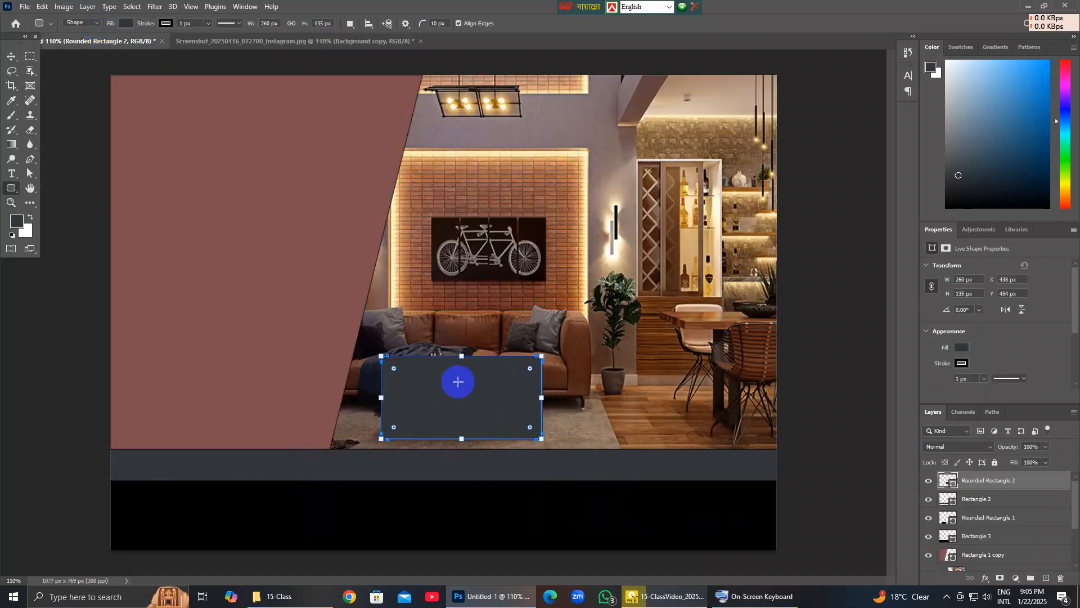
{"action": "left_click_drag", "start_coordinate": [461, 358], "coordinate": [460, 349]}
{"action": "left_click_drag", "start_coordinate": [540, 394], "coordinate": [560, 394]}
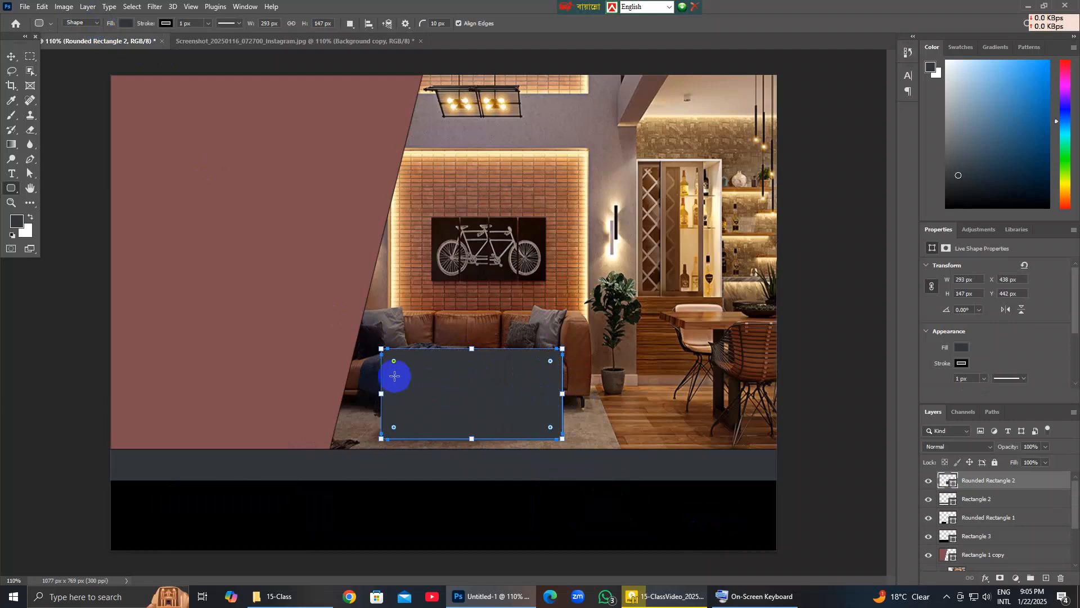
{"action": "left_click", "coordinate": [11, 57]}
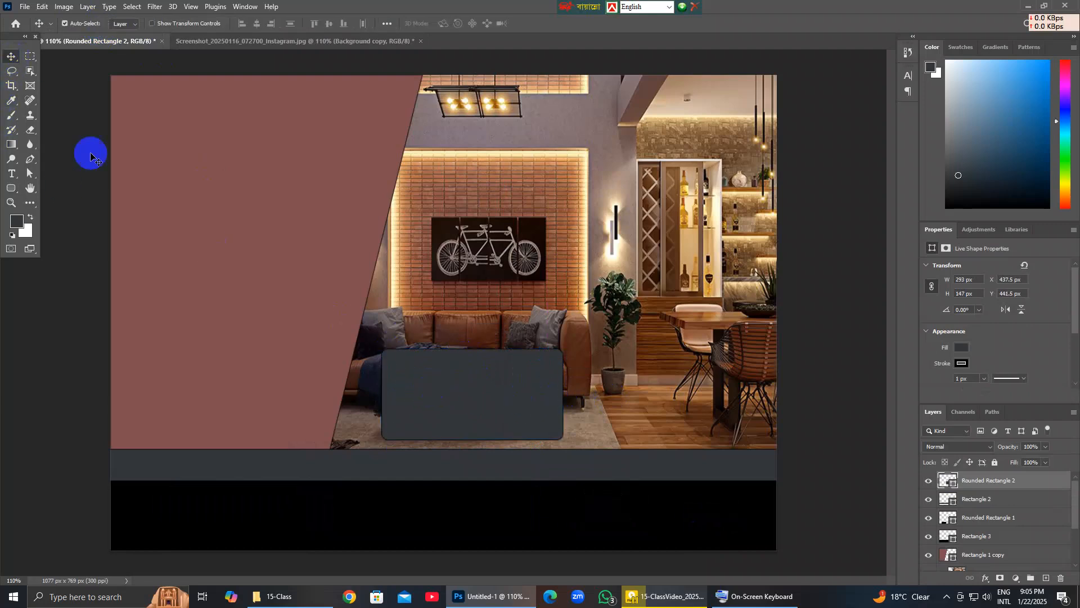
{"action": "left_click_drag", "start_coordinate": [437, 386], "coordinate": [630, 390]}
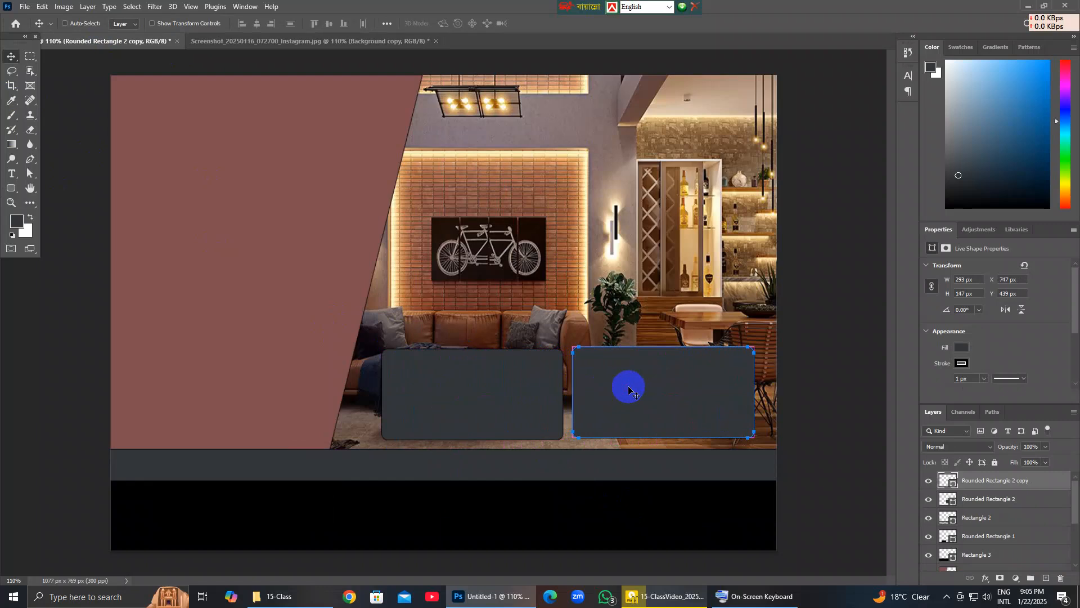
{"action": "key", "text": "ctrl+t"}
{"action": "mouse_move", "coordinate": [755, 390]}
{"action": "left_mouse_down"}
{"action": "mouse_move", "coordinate": [706, 388]}
{"action": "mouse_move", "coordinate": [735, 392]}
{"action": "left_mouse_up"}
{"action": "left_click_drag", "start_coordinate": [667, 400], "coordinate": [668, 401]}
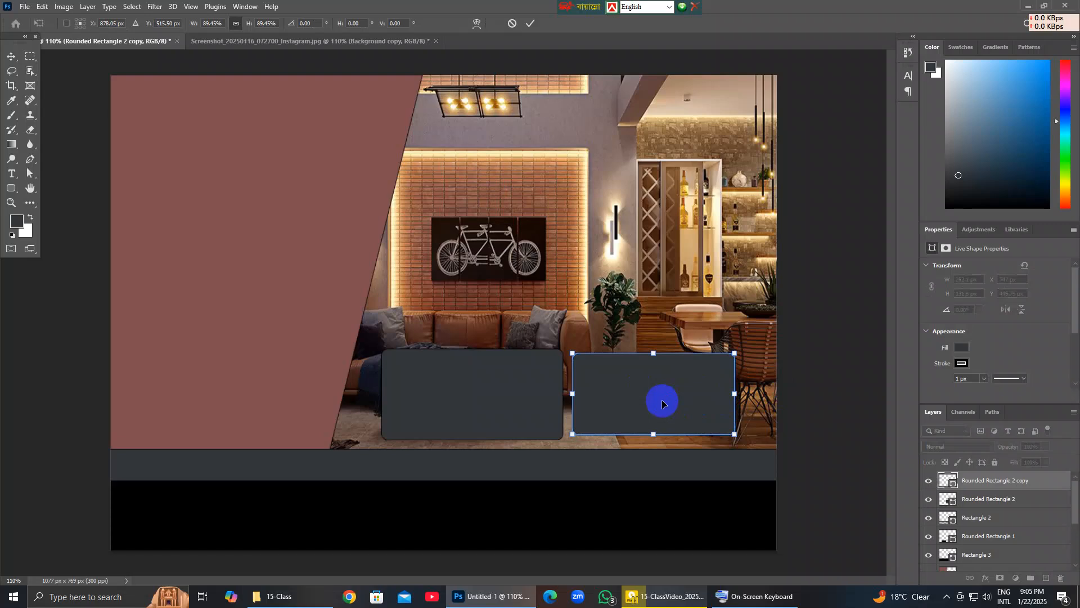
{"action": "mouse_move", "coordinate": [665, 390]}
{"action": "left_mouse_down"}
{"action": "mouse_move", "coordinate": [656, 396]}
{"action": "mouse_move", "coordinate": [650, 355]}
{"action": "left_mouse_up"}
{"action": "left_click", "coordinate": [663, 397]}
{"action": "left_click", "coordinate": [699, 421]}
{"action": "left_click_drag", "start_coordinate": [736, 398], "coordinate": [703, 404]}
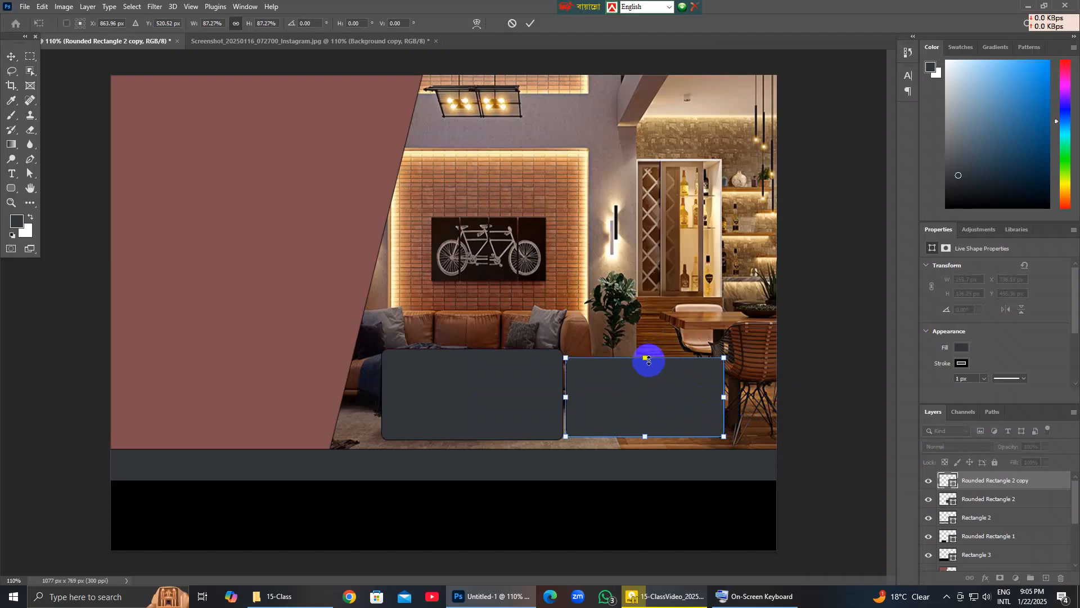
{"action": "left_click_drag", "start_coordinate": [649, 359], "coordinate": [649, 349]}
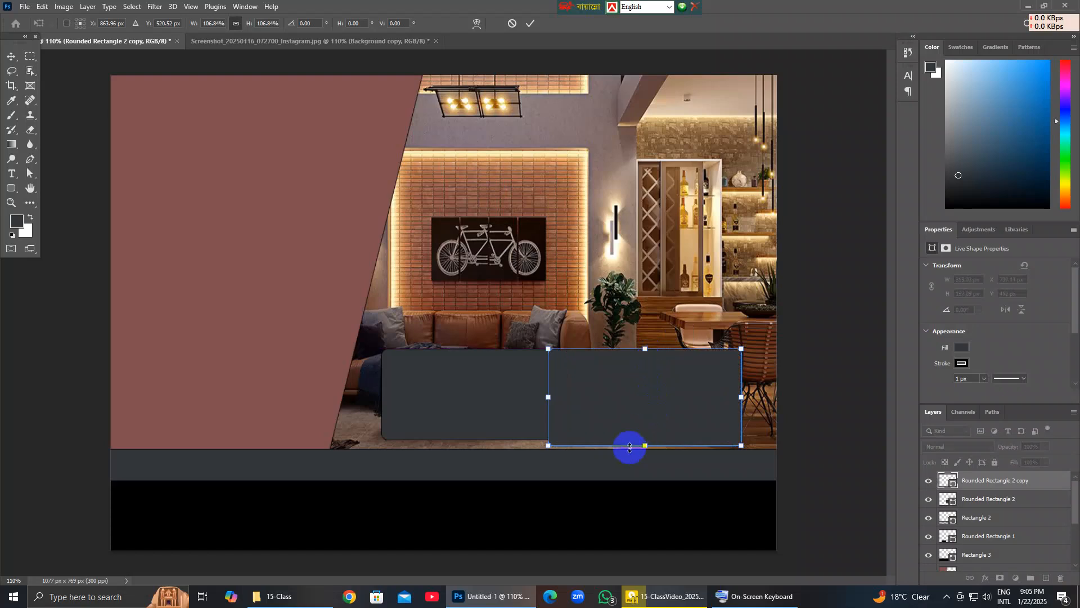
{"action": "left_click_drag", "start_coordinate": [589, 392], "coordinate": [641, 397]}
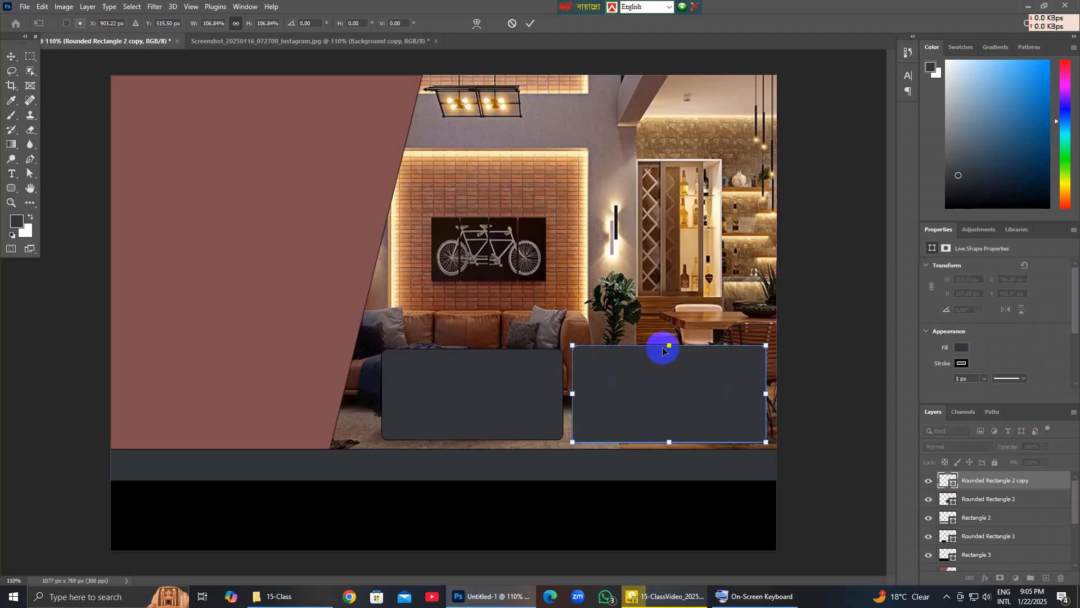
{"action": "left_click_drag", "start_coordinate": [668, 345], "coordinate": [670, 353]}
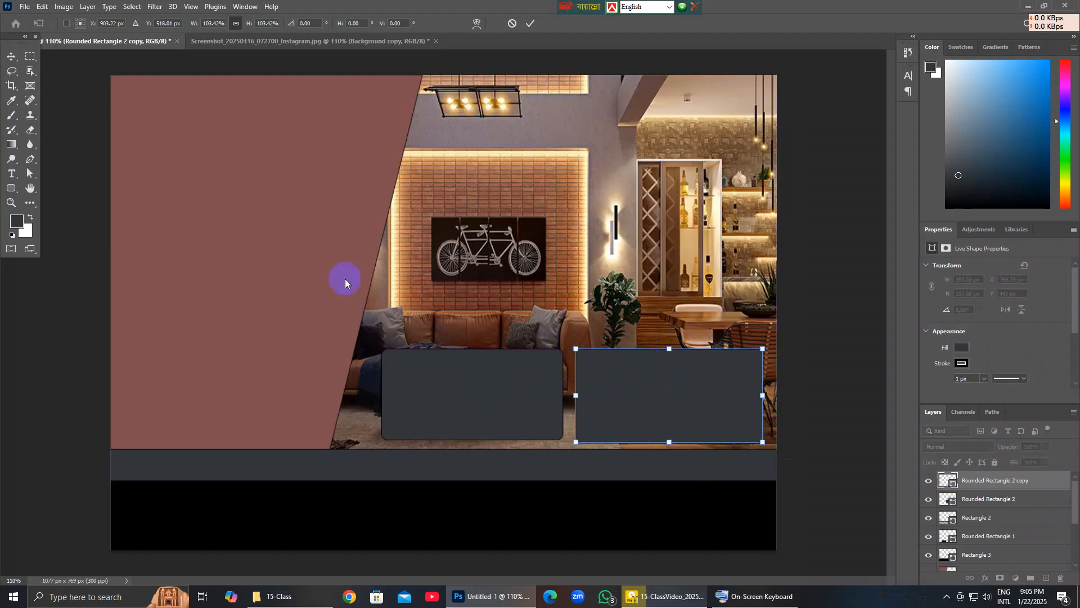
{"action": "left_click", "coordinate": [11, 56]}
{"action": "left_click", "coordinate": [610, 369]}
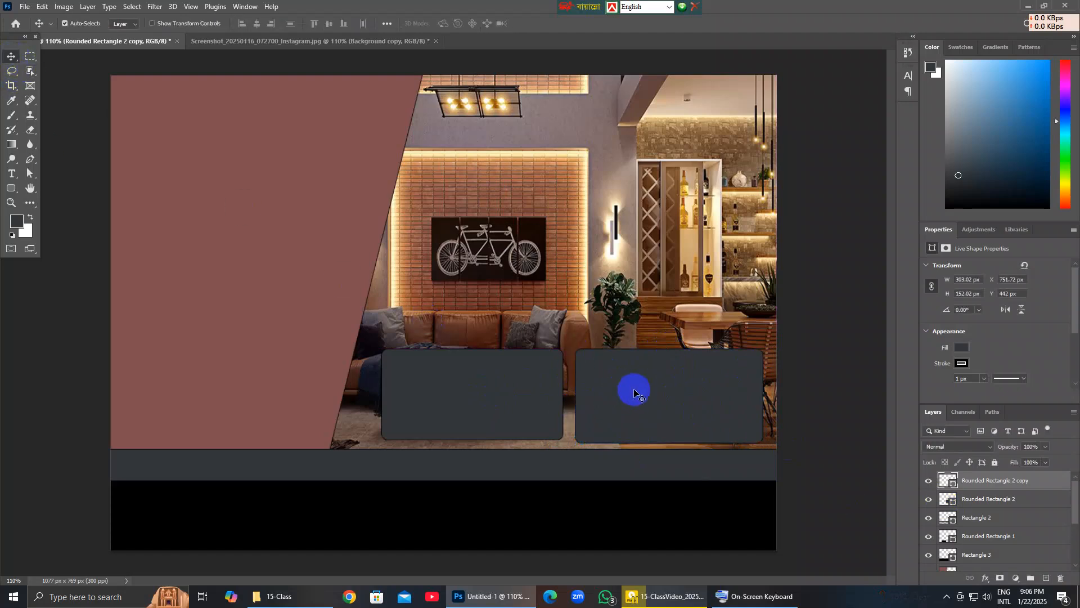
{"action": "key", "text": "Delete"}
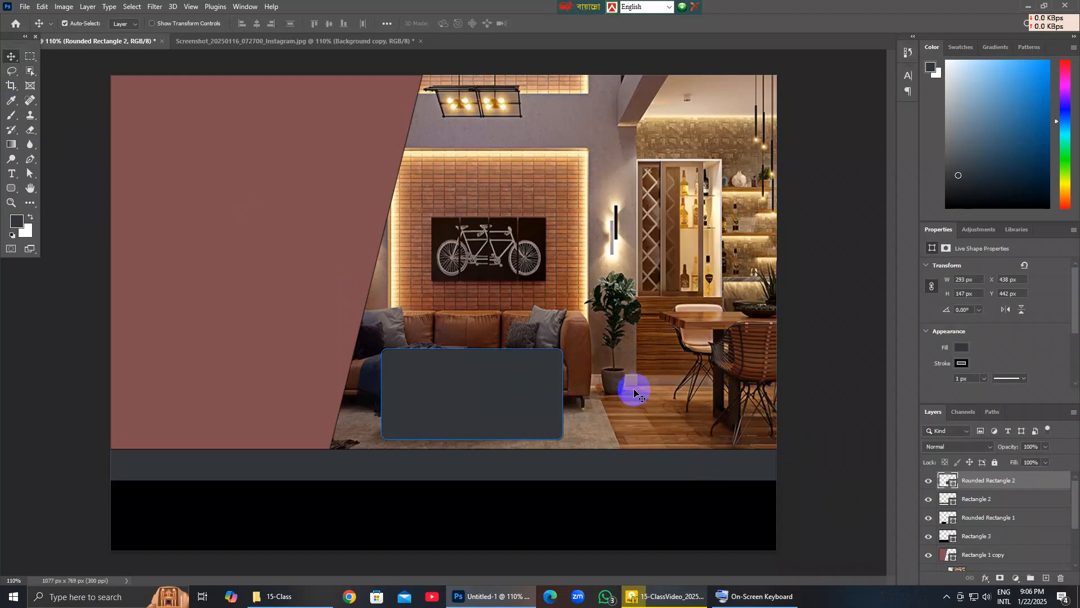
Compare the dark grey box with the reference flyer and undo the last shift of the interior photo.
{"action": "left_click", "coordinate": [515, 417]}
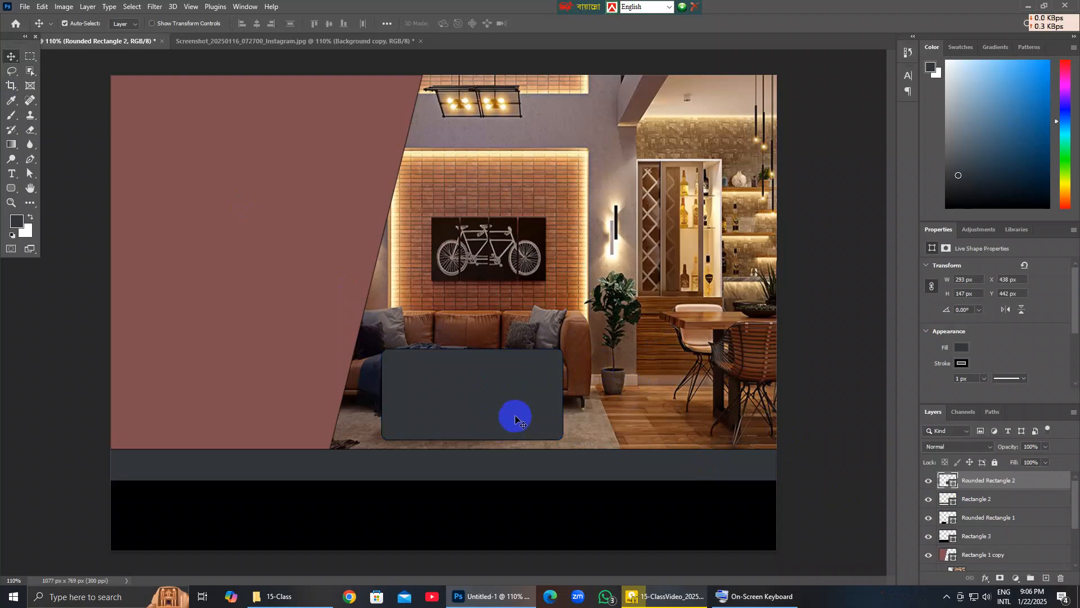
{"action": "left_click", "coordinate": [316, 41]}
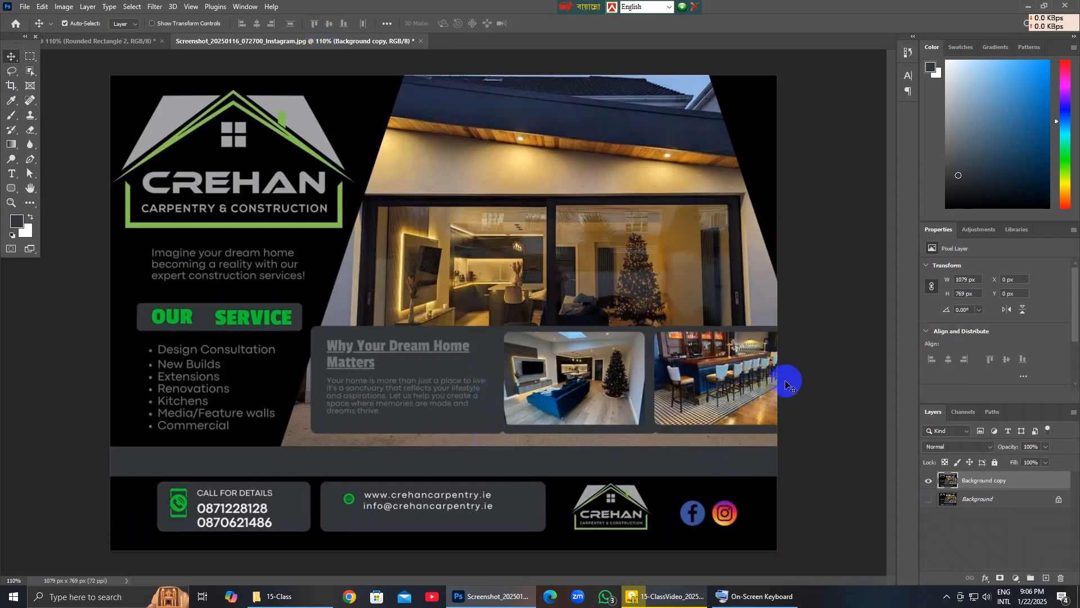
{"action": "left_click", "coordinate": [115, 41]}
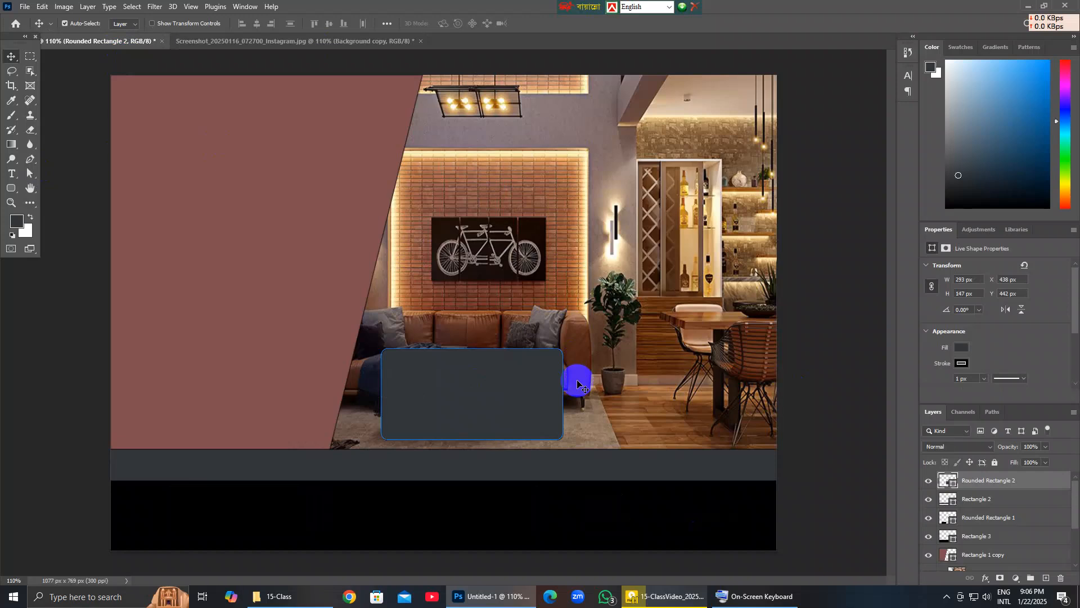
{"action": "key", "text": "ctrl+z"}
{"action": "key", "text": "u"}
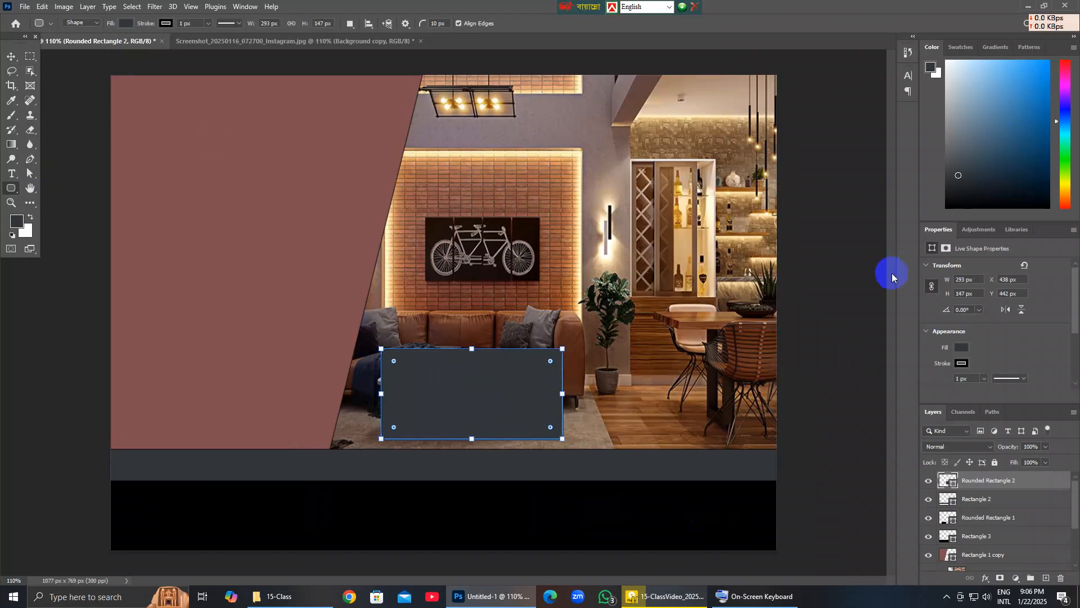
Move the dark grey rounded box up against the slanted panel's edge, at about X 384 px, checking the placement in the reference flyer.
{"action": "left_click", "coordinate": [15, 57]}
{"action": "left_click_drag", "start_coordinate": [473, 393], "coordinate": [444, 395]}
{"action": "left_click", "coordinate": [372, 40]}
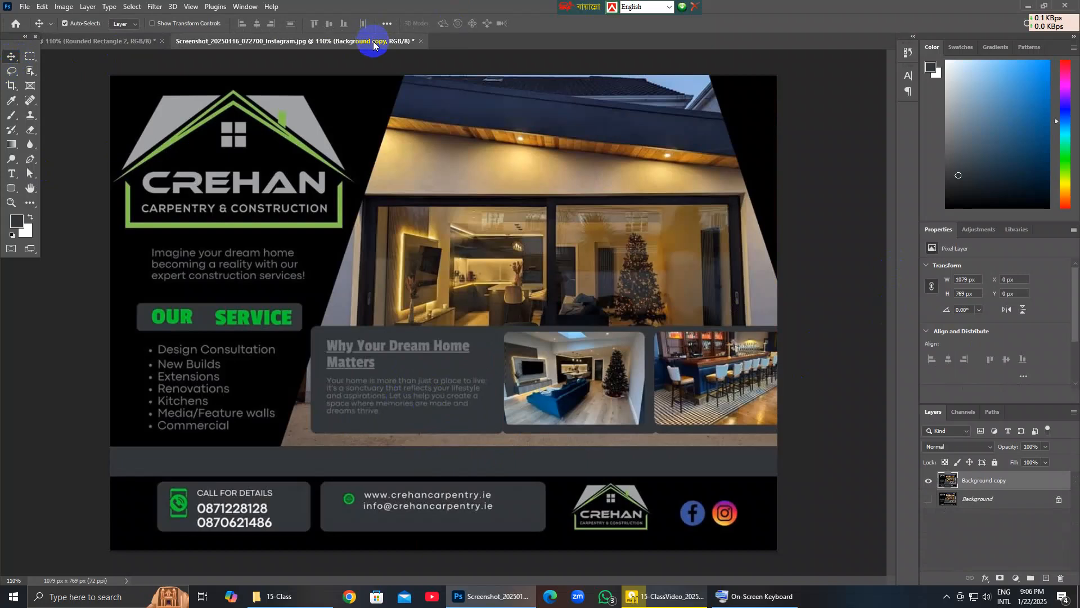
{"action": "left_click", "coordinate": [113, 40]}
{"action": "left_click_drag", "start_coordinate": [438, 400], "coordinate": [437, 398]}
Enlarge the dark grey rounded box to about 312 × 156 px and add an empty layer above it.
{"action": "key", "text": "ctrl+t"}
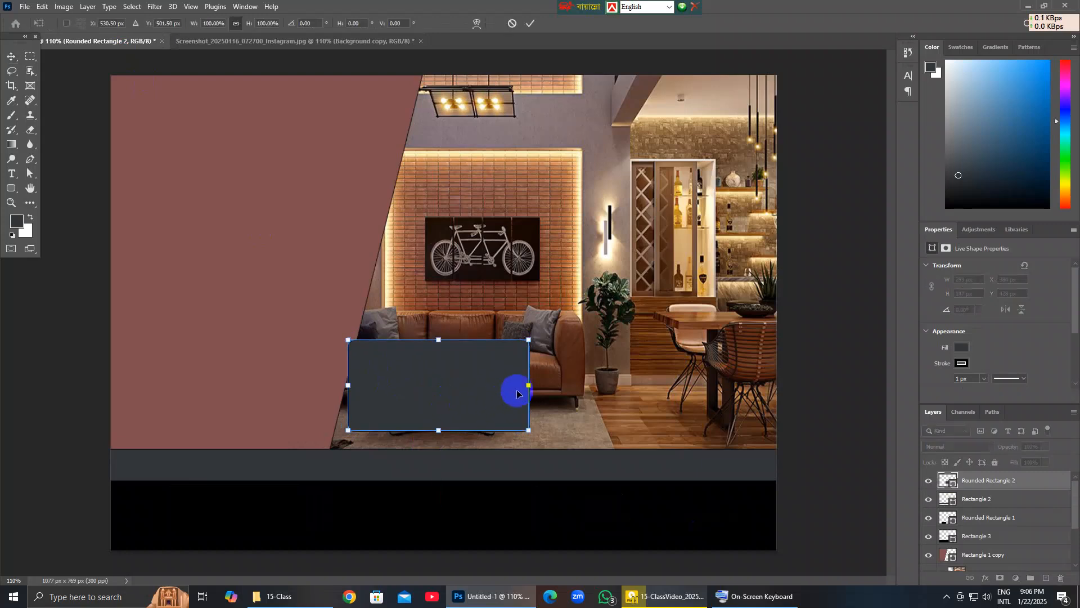
{"action": "mouse_move", "coordinate": [528, 387]}
{"action": "left_mouse_down"}
{"action": "mouse_move", "coordinate": [552, 383]}
{"action": "mouse_move", "coordinate": [542, 387]}
{"action": "left_mouse_up"}
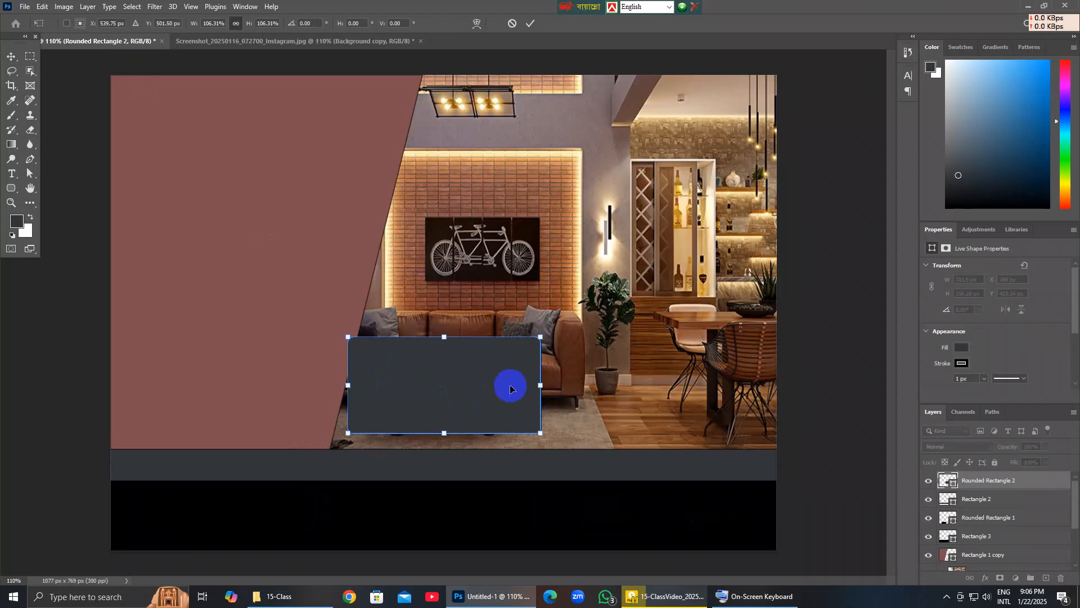
{"action": "left_click", "coordinate": [1043, 572]}
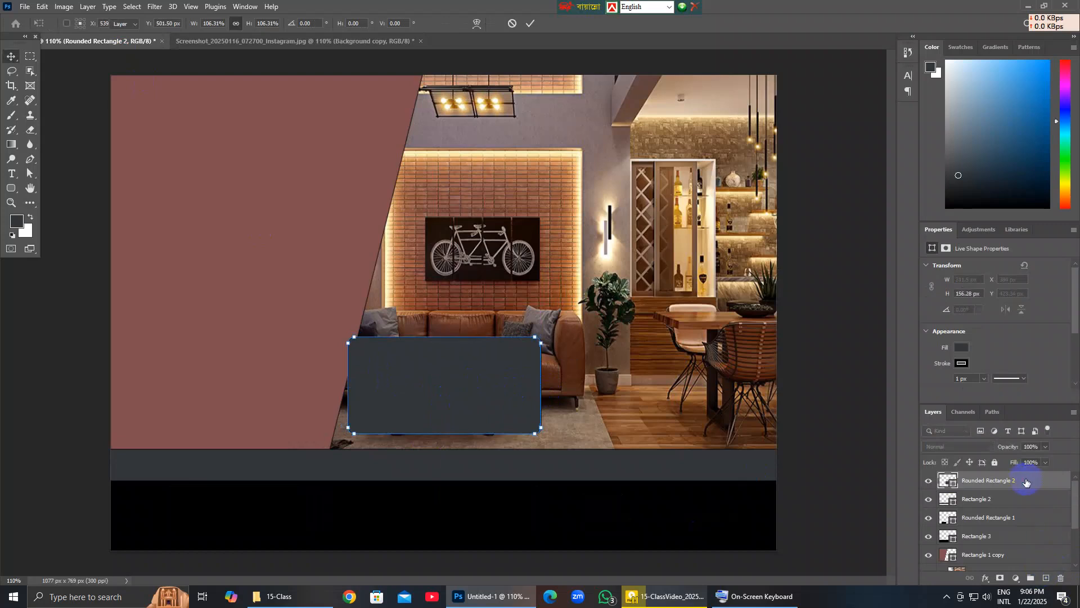
{"action": "left_click", "coordinate": [1046, 578]}
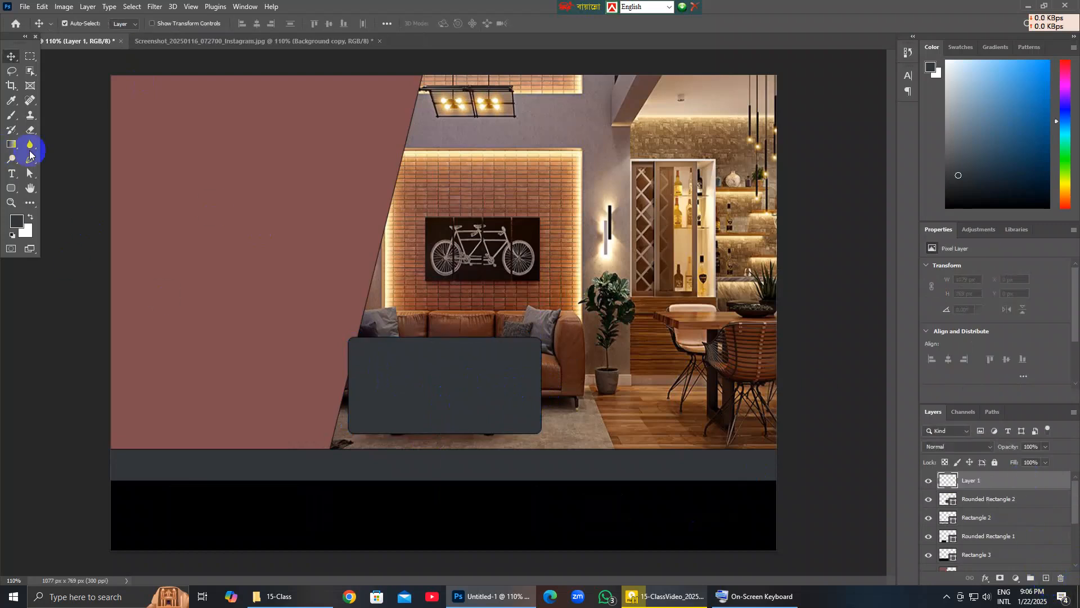
{"action": "left_click", "coordinate": [390, 380]}
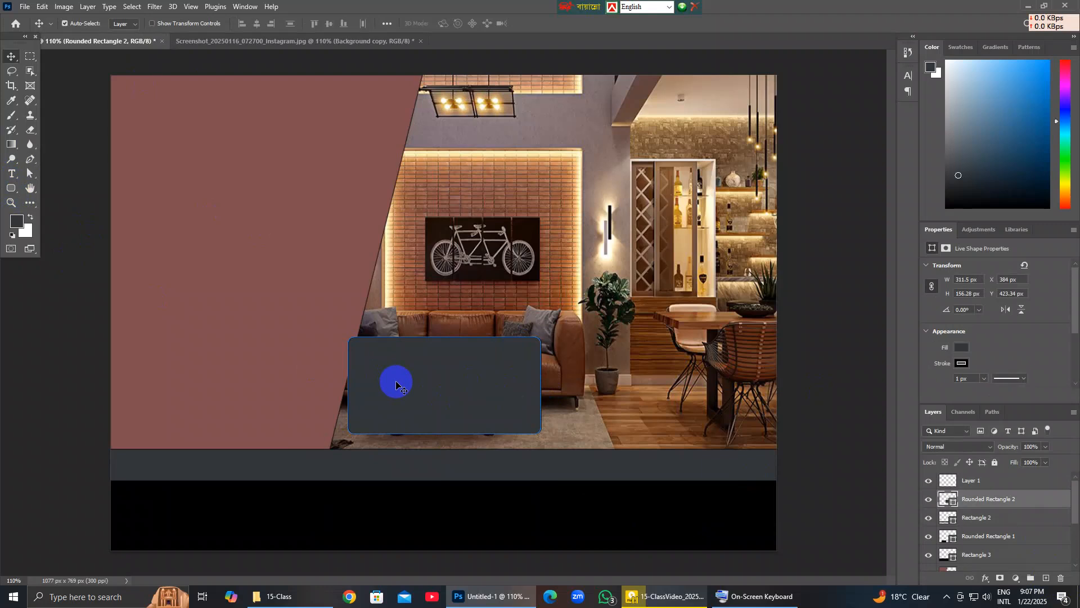
Examine the size, borders and spacing of the two rounded photo boxes beside the text box in the reference flyer.
{"action": "left_click", "coordinate": [264, 42]}
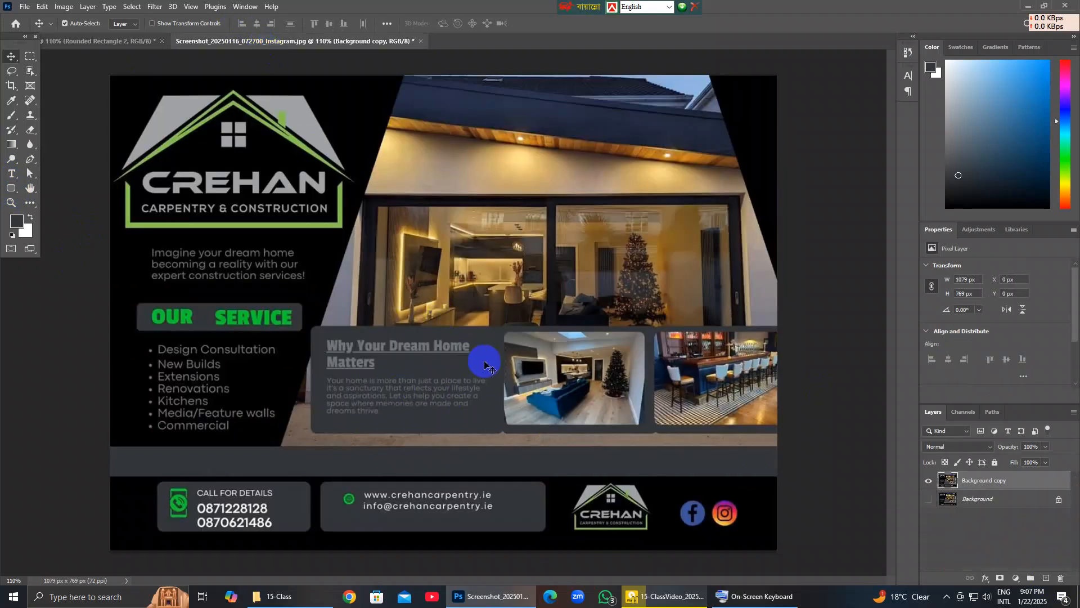
{"action": "scroll", "coordinate": [450, 354], "scroll_direction": "up", "scroll_amount": 5}
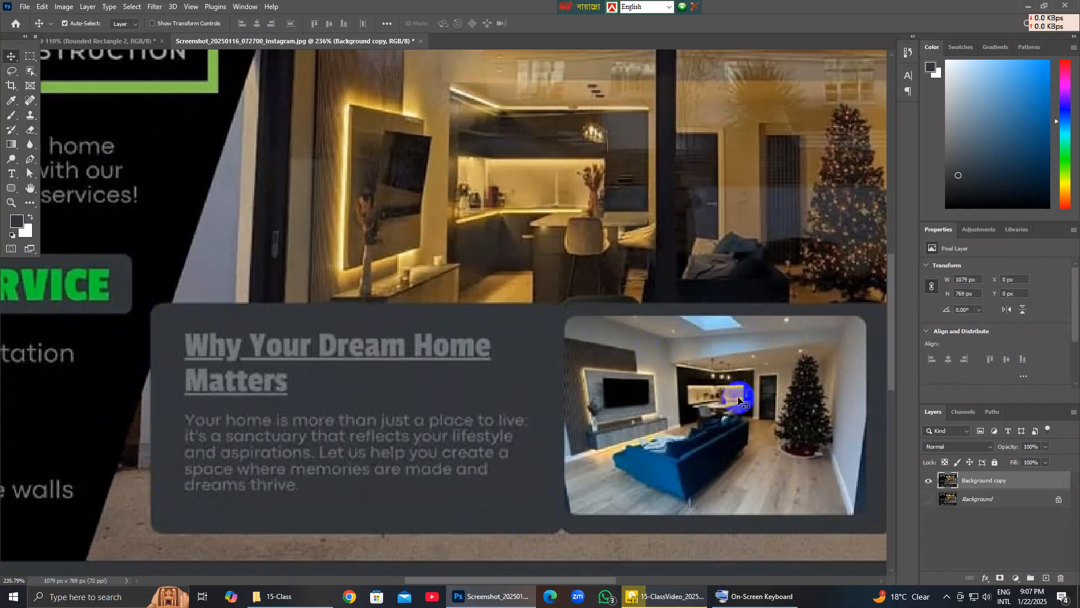
{"action": "scroll", "coordinate": [743, 398], "scroll_direction": "down", "scroll_amount": 2}
{"action": "scroll", "coordinate": [754, 403], "scroll_direction": "down", "scroll_amount": 2}
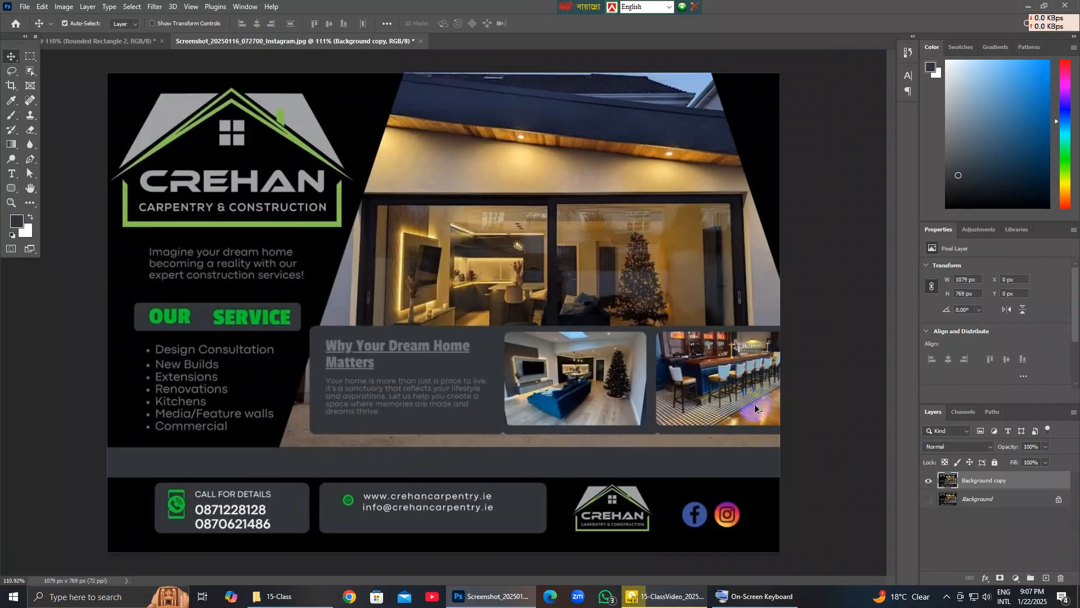
{"action": "scroll", "coordinate": [715, 391], "scroll_direction": "up", "scroll_amount": 4}
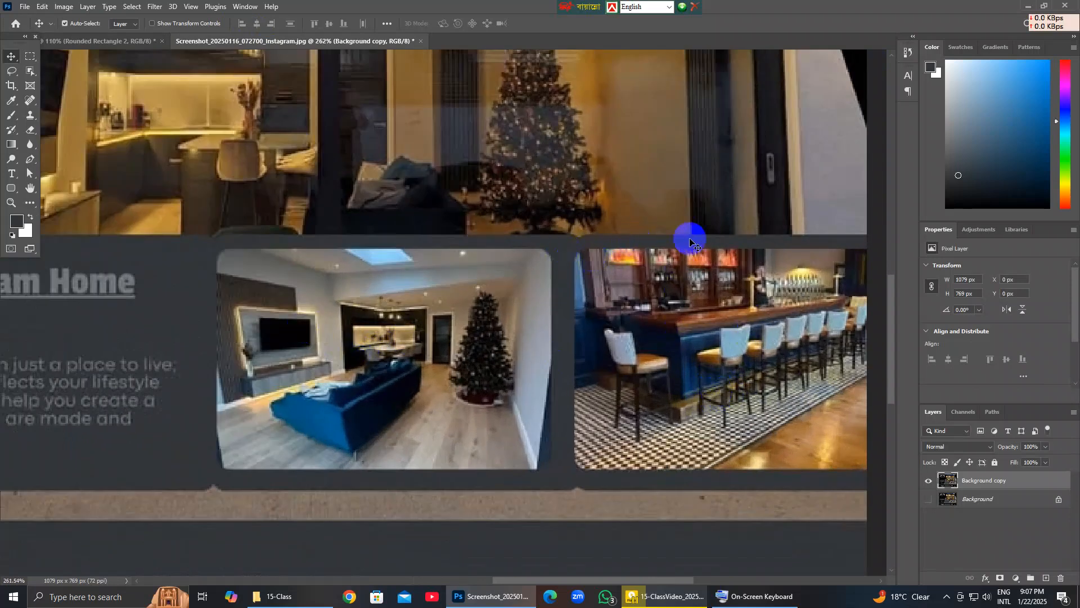
{"action": "scroll", "coordinate": [491, 376], "scroll_direction": "down", "scroll_amount": 4}
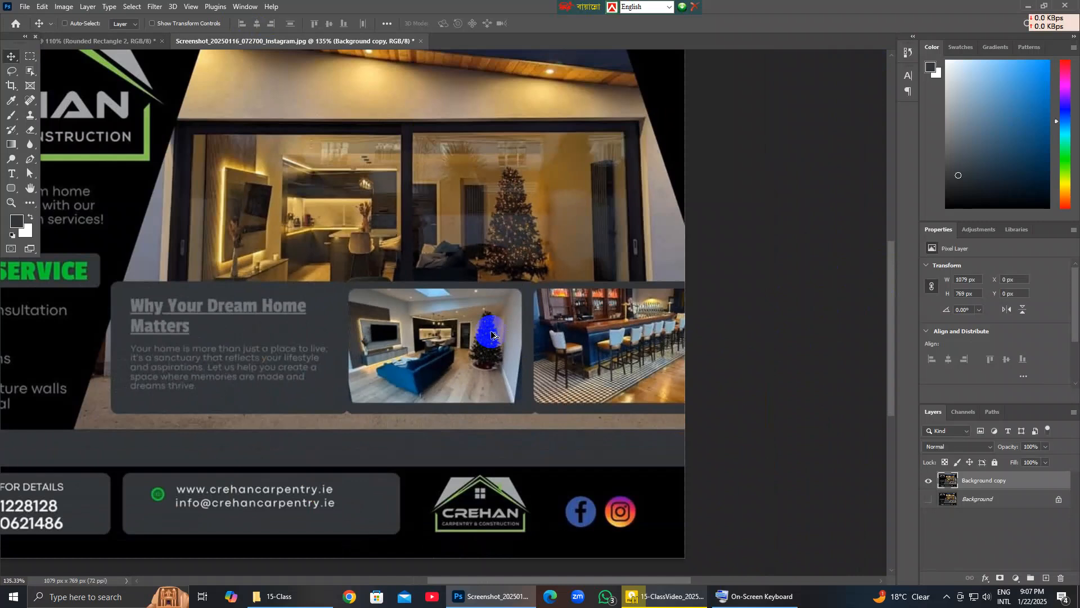
{"action": "left_click", "coordinate": [110, 40]}
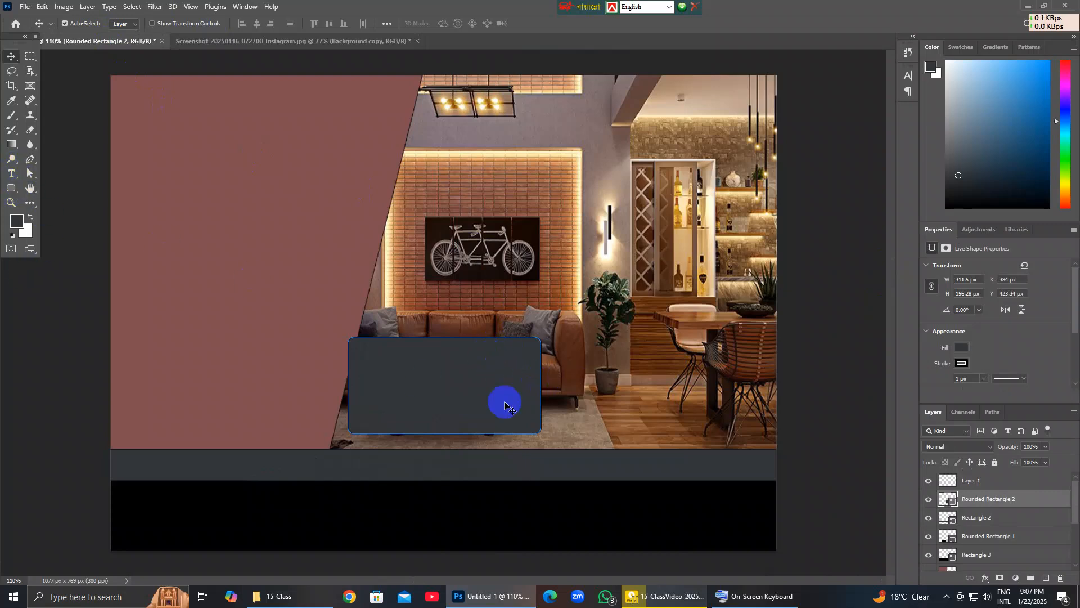
Draw a second dark grey rounded rectangle about 222 × 140 px beside the first box, at X 715 px, Y 423 px.
{"action": "left_click", "coordinate": [12, 191]}
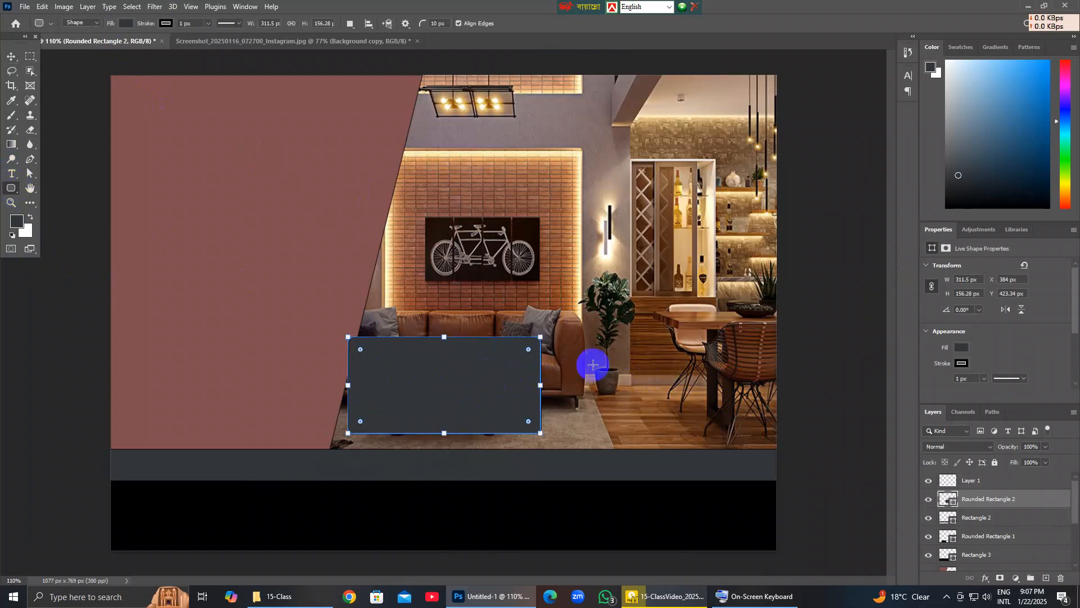
{"action": "left_click", "coordinate": [1047, 579]}
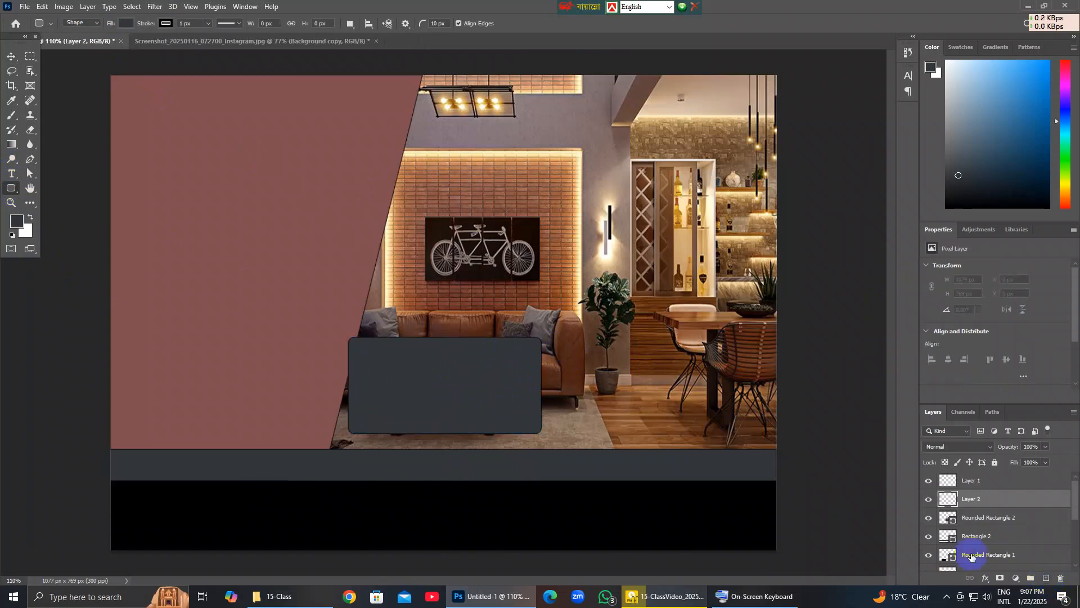
{"action": "left_click_drag", "start_coordinate": [553, 343], "coordinate": [638, 396]}
{"action": "left_click", "coordinate": [11, 56]}
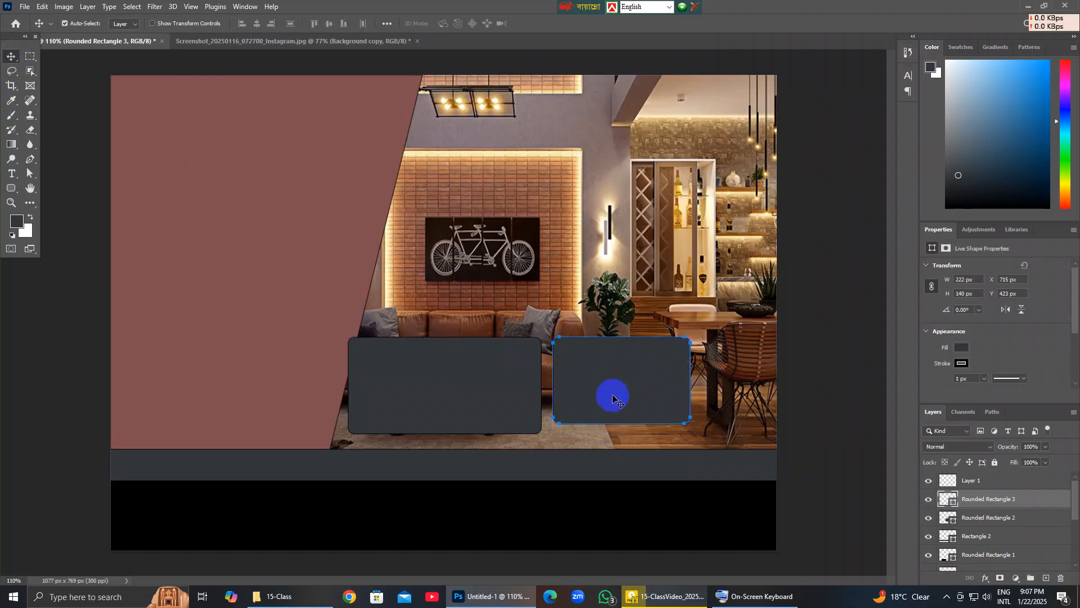
Stretch the second rounded box to a height of about 158 px and line it up with the first box.
{"action": "key", "text": "ctrl+t"}
{"action": "left_click_drag", "start_coordinate": [622, 424], "coordinate": [623, 429]}
{"action": "left_click_drag", "start_coordinate": [624, 424], "coordinate": [622, 429]}
{"action": "left_click_drag", "start_coordinate": [619, 372], "coordinate": [619, 379]}
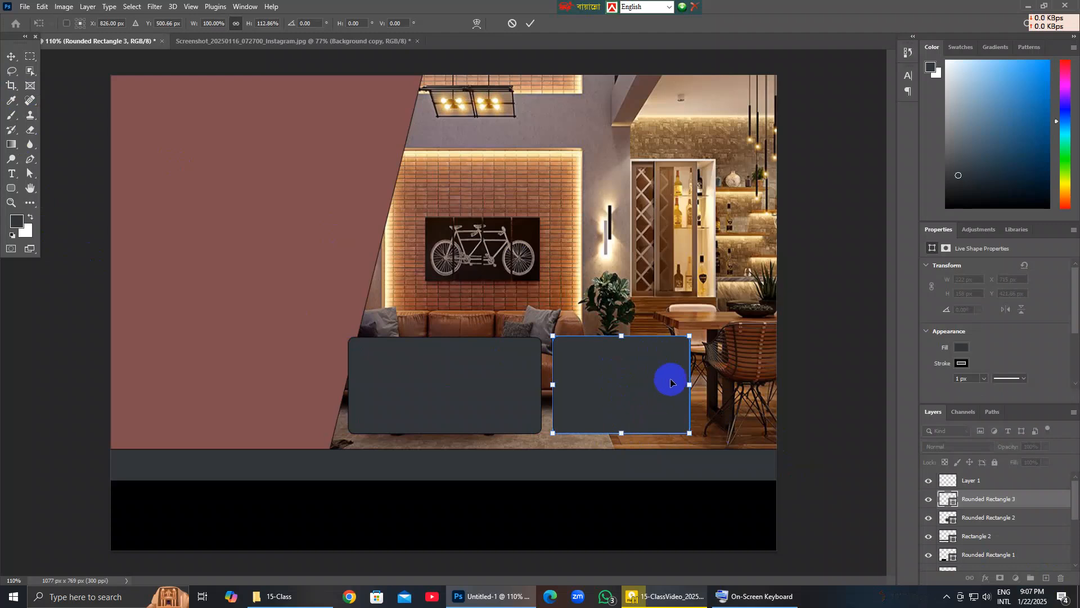
{"action": "left_click", "coordinate": [22, 175]}
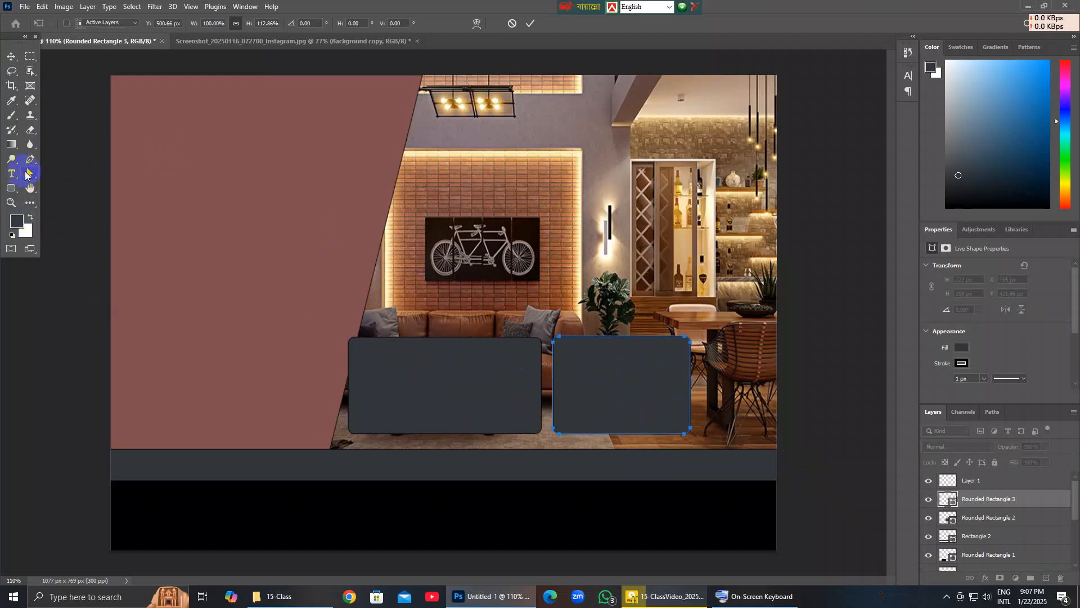
Give the second rounded box a pink stroke 17 px wide using the Path Selection tool.
{"action": "right_click", "coordinate": [29, 175]}
{"action": "left_click", "coordinate": [62, 184]}
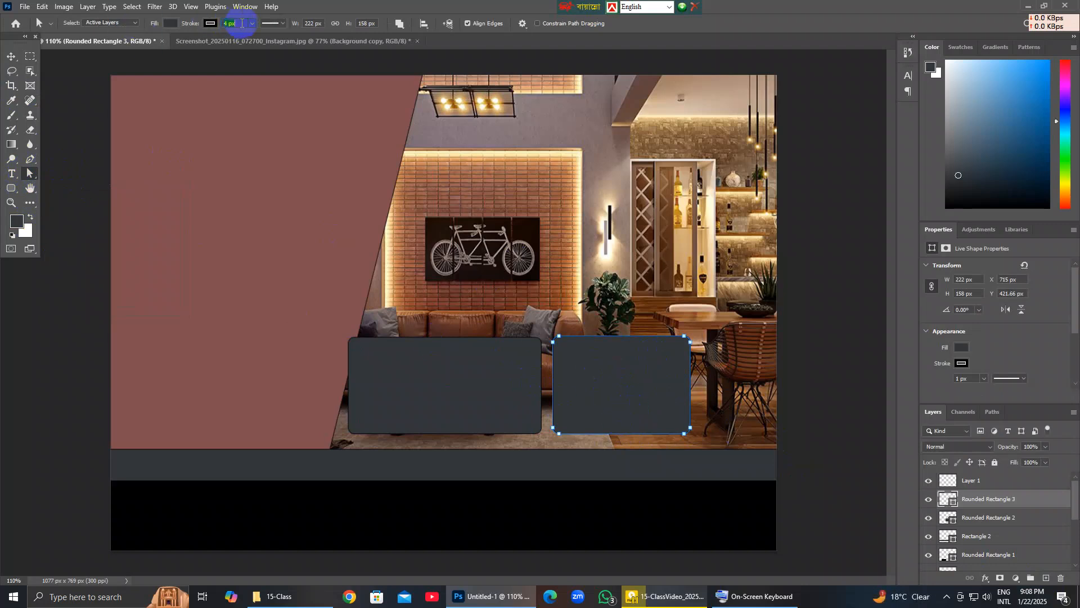
{"action": "left_click", "coordinate": [210, 24]}
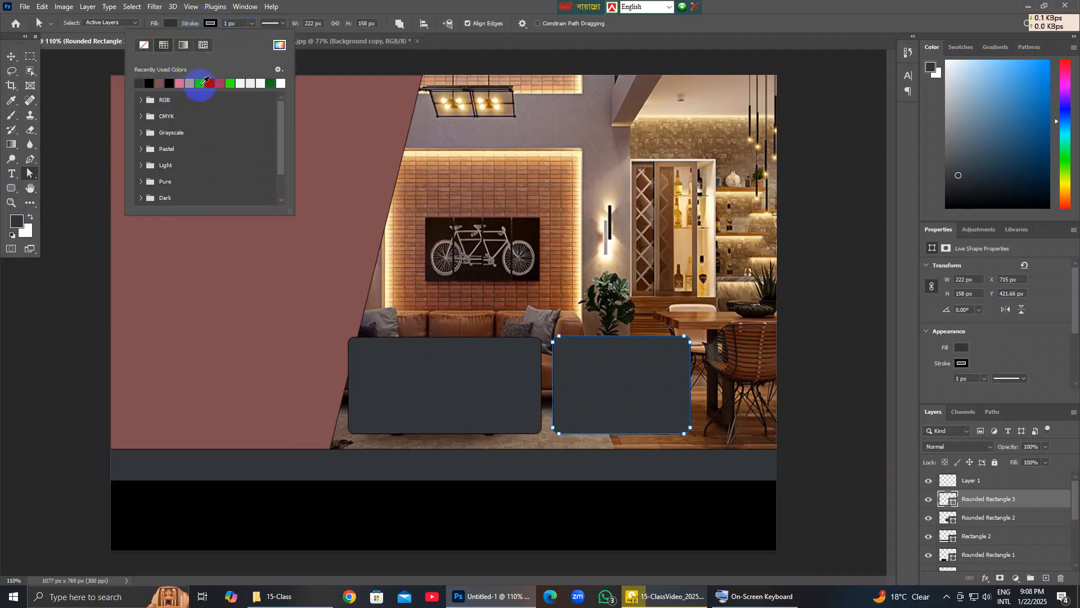
{"action": "left_click", "coordinate": [179, 84]}
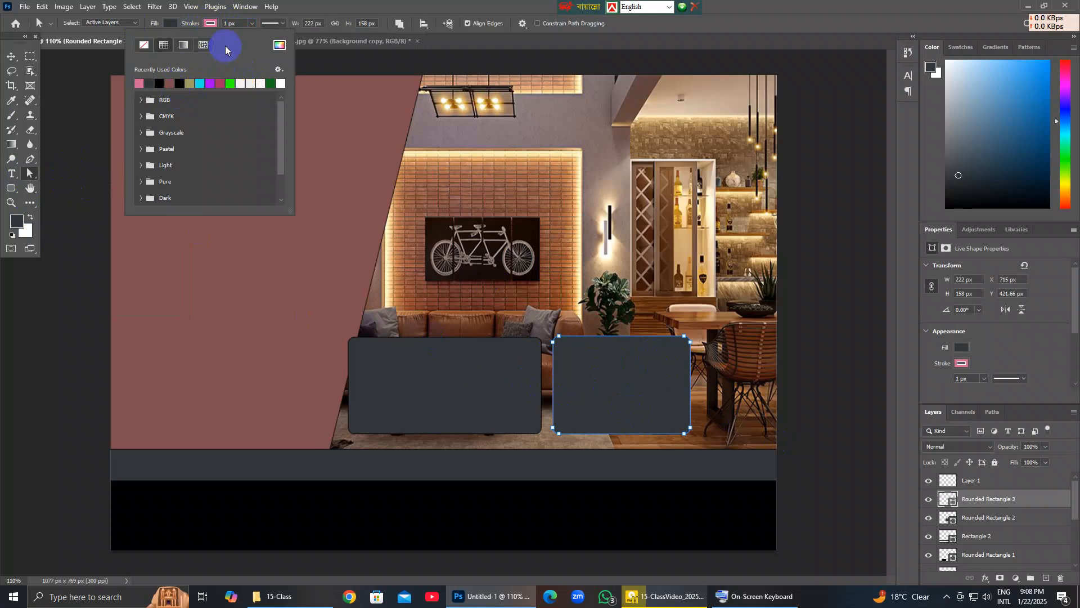
{"action": "left_click", "coordinate": [238, 24]}
{"action": "scroll", "coordinate": [239, 25], "scroll_direction": "up", "scroll_amount": 4}
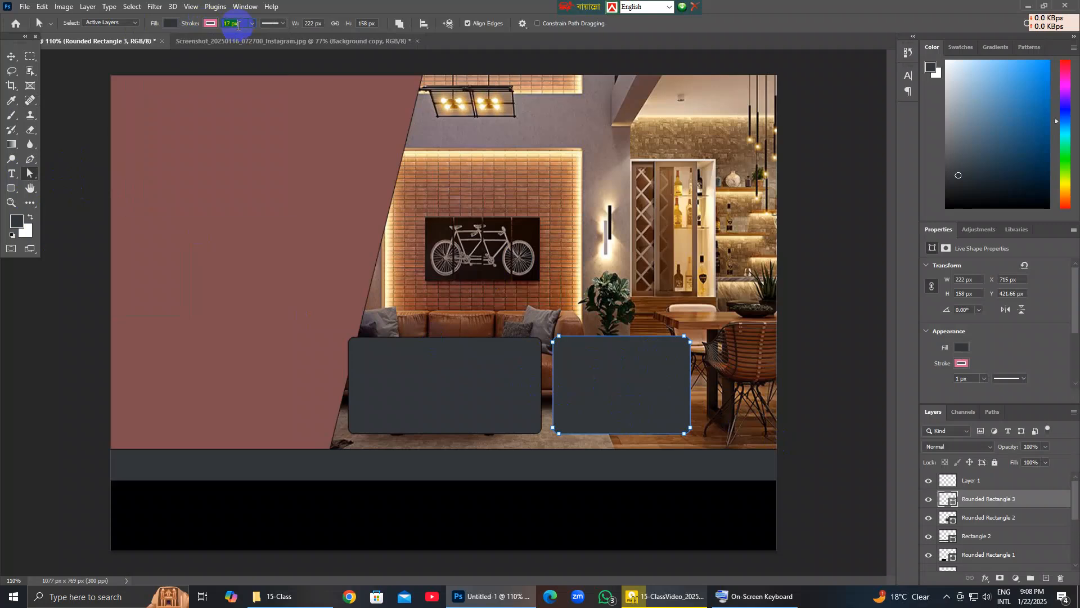
{"action": "left_click", "coordinate": [606, 403]}
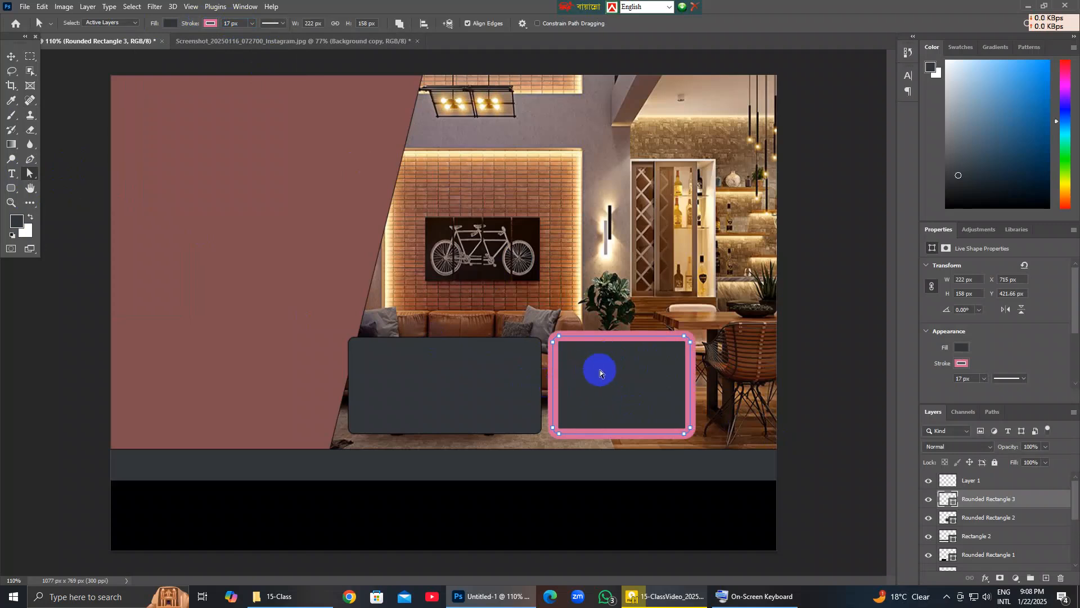
Duplicate the pink-outlined box and place the copy to its right, running past the canvas edge.
{"action": "left_click", "coordinate": [12, 56]}
{"action": "left_click", "coordinate": [614, 372]}
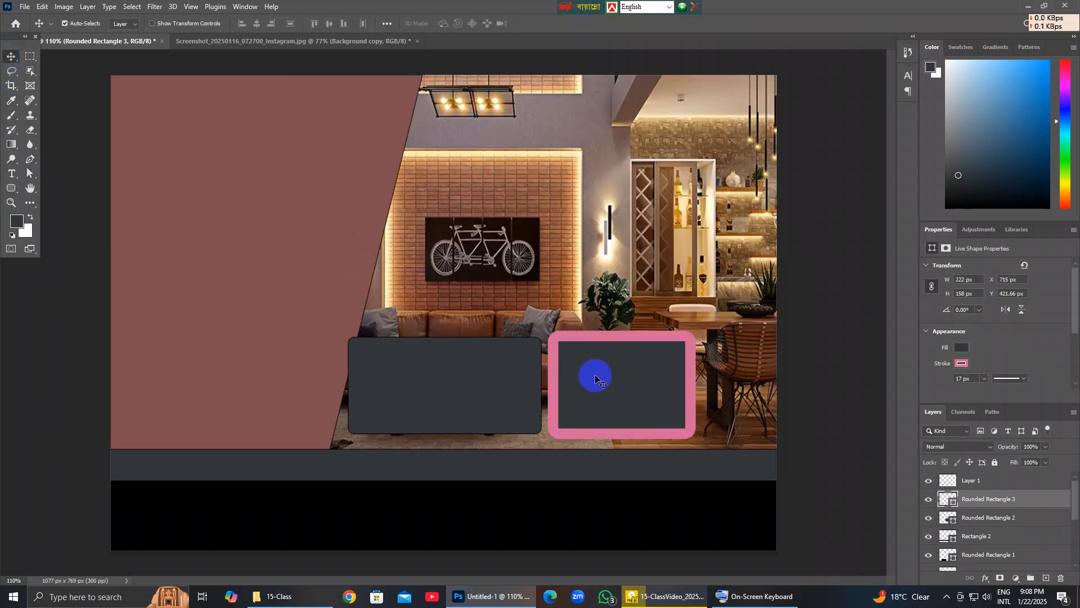
{"action": "left_click_drag", "start_coordinate": [614, 369], "coordinate": [761, 369]}
Resize the dark grey box without the pink outline to about 254 × 161 px and position it at X 377 px, Y 419 px.
{"action": "left_click_drag", "start_coordinate": [489, 386], "coordinate": [519, 388]}
{"action": "key", "text": "ctrl+t"}
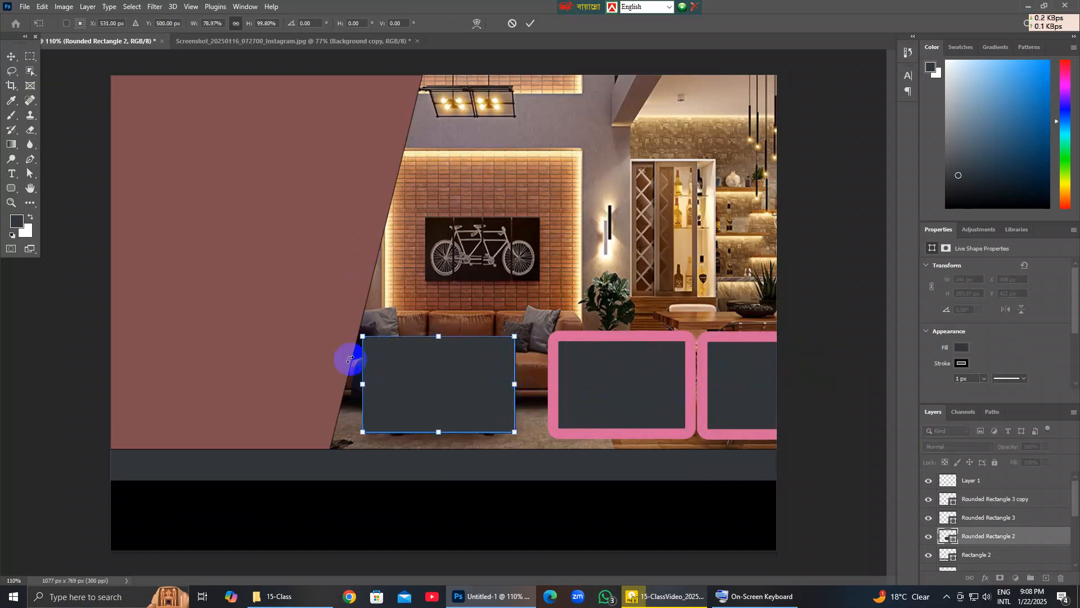
{"action": "left_click_drag", "start_coordinate": [364, 384], "coordinate": [355, 384]}
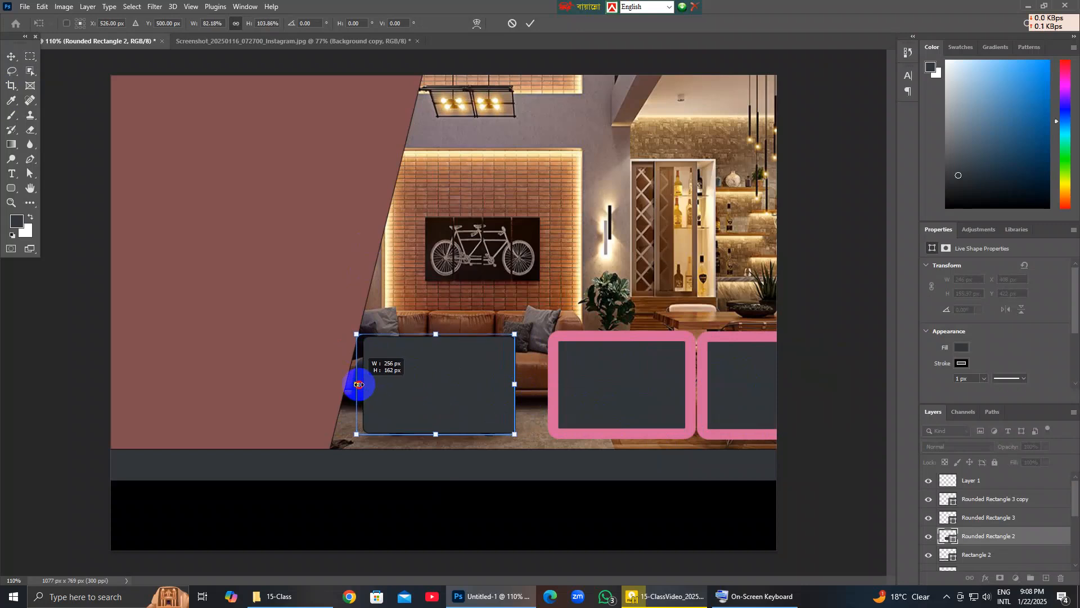
{"action": "mouse_move", "coordinate": [446, 393]}
{"action": "left_mouse_down"}
{"action": "mouse_move", "coordinate": [437, 380]}
{"action": "mouse_move", "coordinate": [441, 396]}
{"action": "left_mouse_up"}
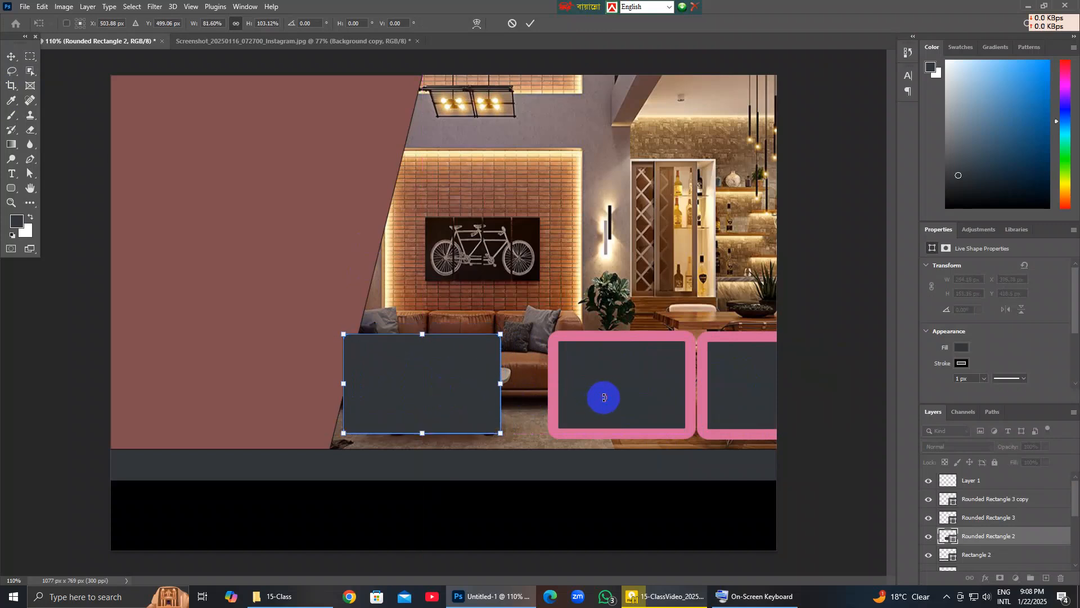
{"action": "left_click", "coordinate": [11, 55]}
Shift the two pink-outlined boxes left to about X 641 px and X 873 px, and compare the row with the reference flyer.
{"action": "left_click_drag", "start_coordinate": [612, 366], "coordinate": [569, 364]}
{"action": "left_click_drag", "start_coordinate": [728, 381], "coordinate": [696, 385]}
{"action": "left_click", "coordinate": [259, 42]}
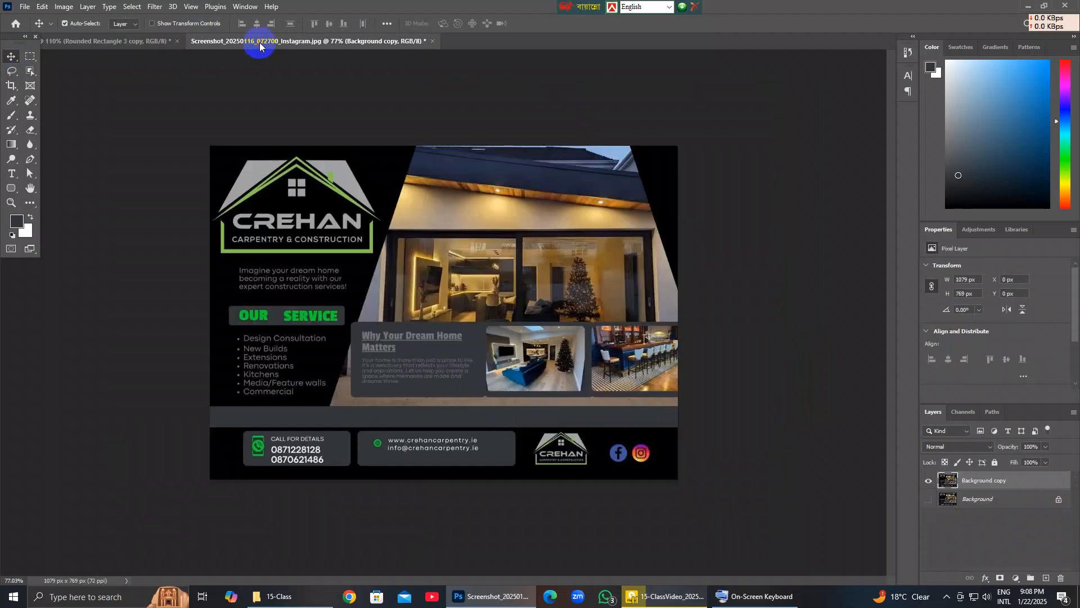
{"action": "left_click", "coordinate": [118, 42]}
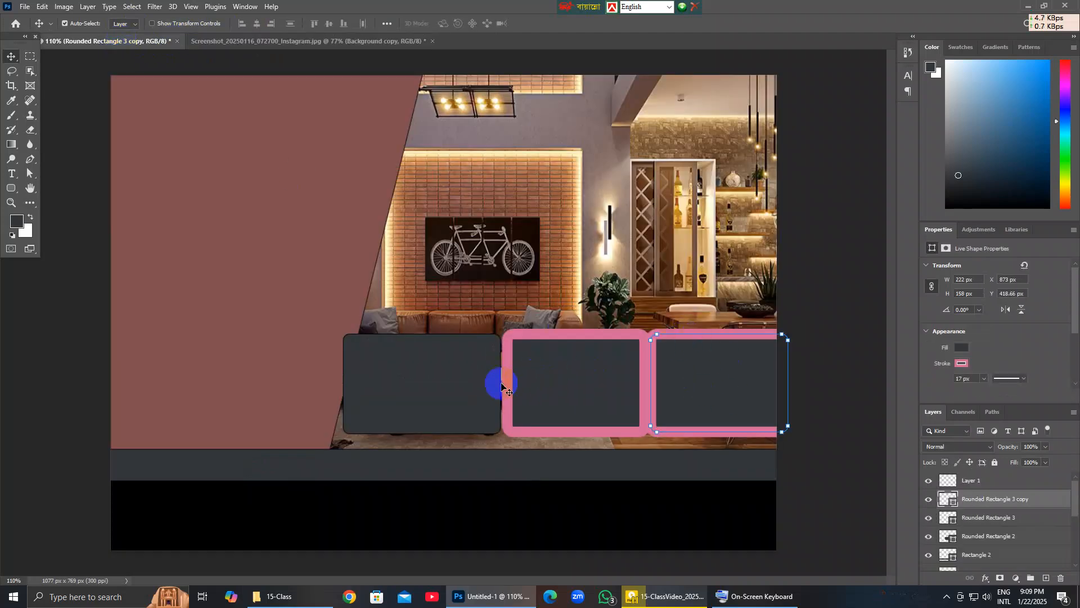
Select the dark grey rounded box next to the slanted panel.
{"action": "left_click", "coordinate": [448, 373]}
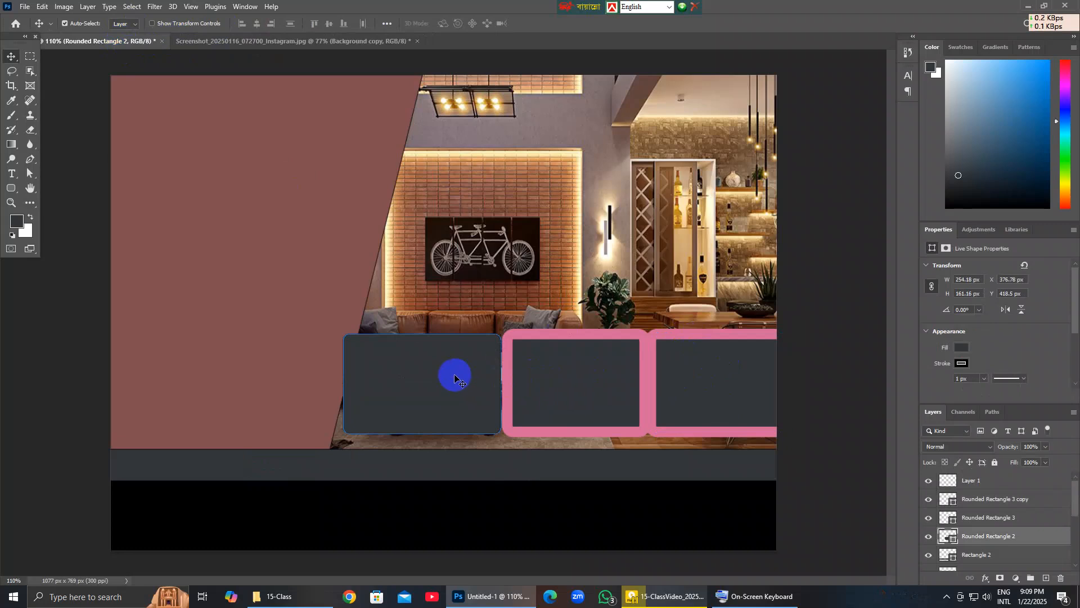
{"action": "left_click", "coordinate": [596, 338]}
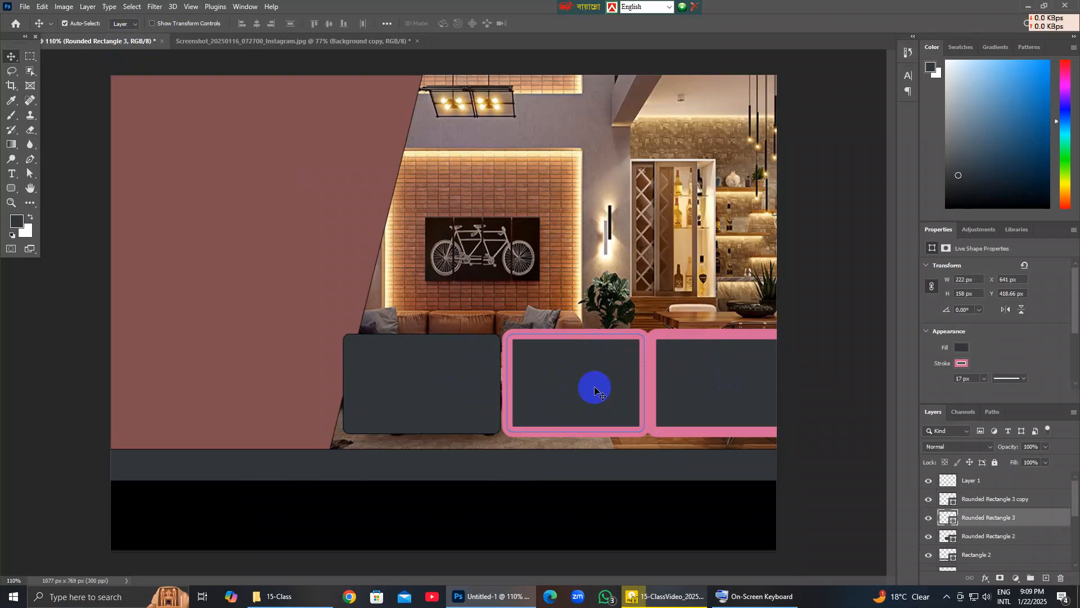
{"action": "left_click", "coordinate": [461, 392]}
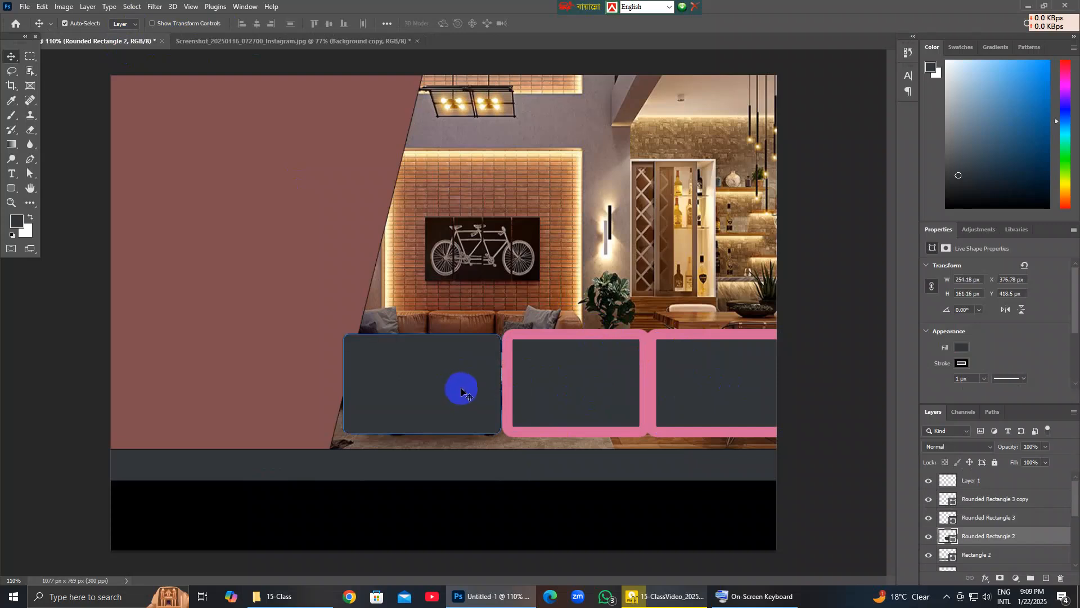
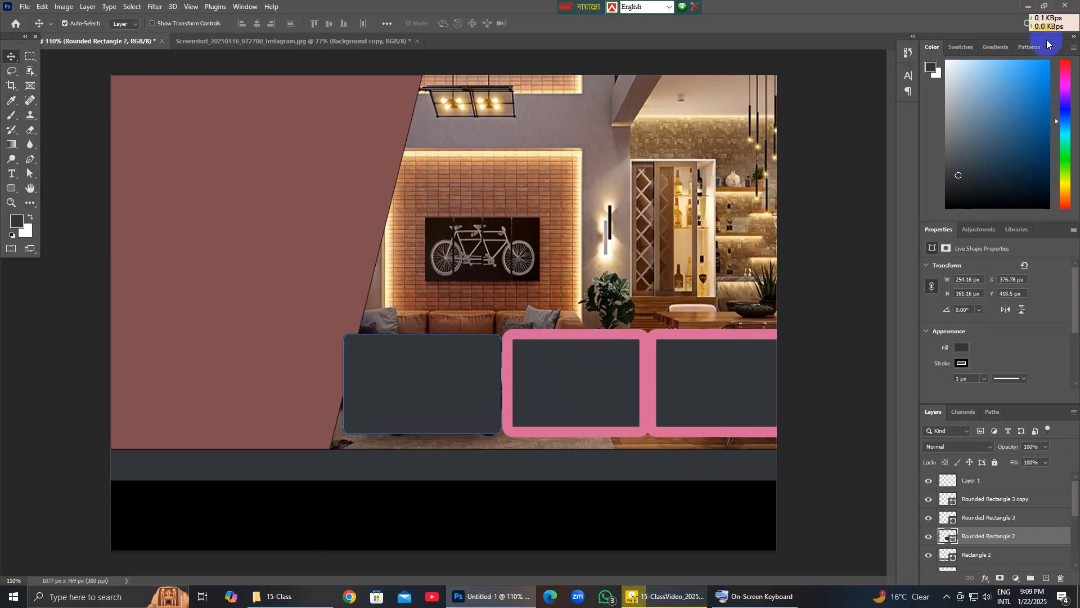
Switch to File Explorer and copy dubai-1234524_1920.jpg and dubai-1113262_1920.jpg from the Downloads folder.
{"action": "left_click", "coordinate": [1028, 6]}
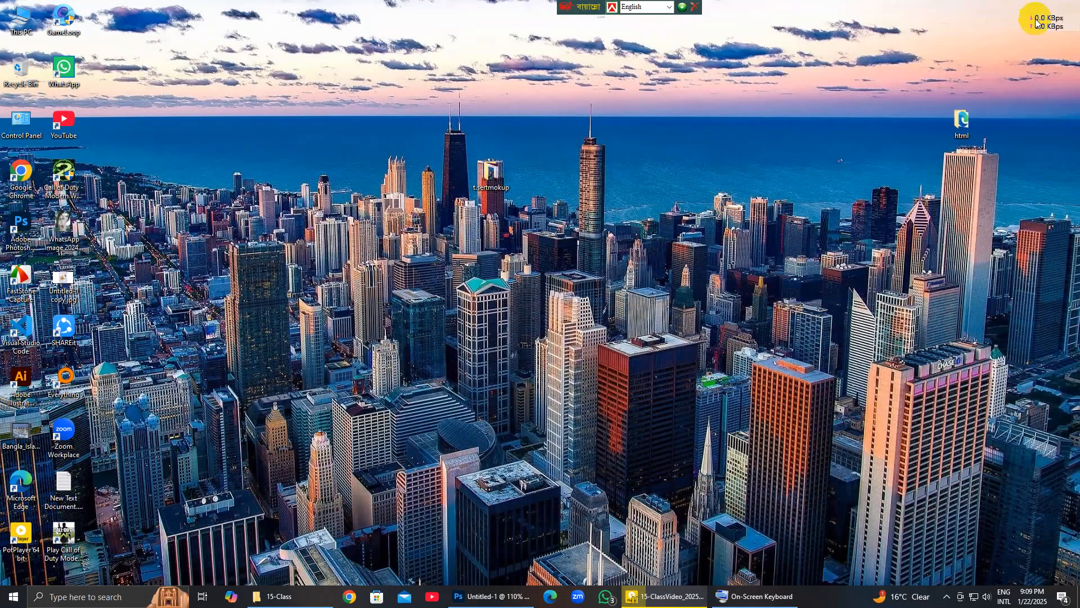
{"action": "double_click", "coordinate": [22, 20]}
{"action": "left_click", "coordinate": [43, 141]}
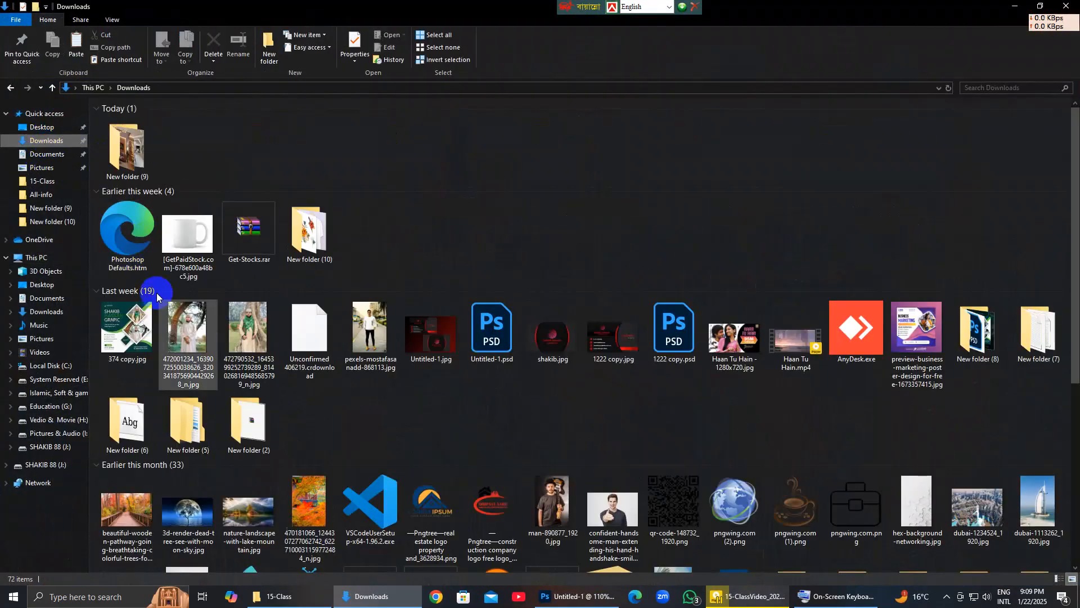
{"action": "scroll", "coordinate": [419, 430], "scroll_direction": "down", "scroll_amount": 5}
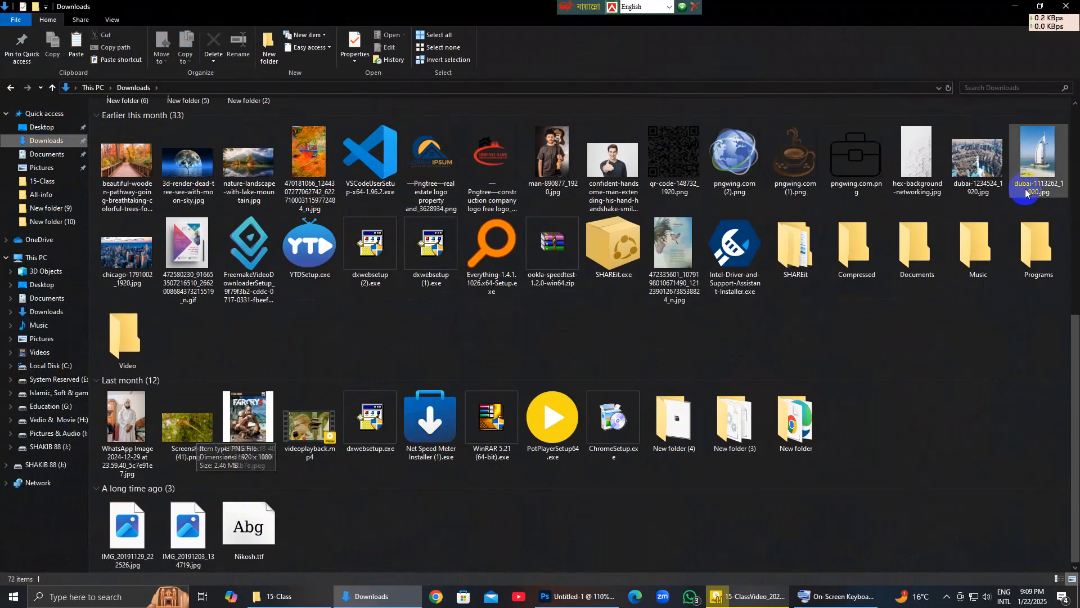
{"action": "left_click", "coordinate": [988, 172]}
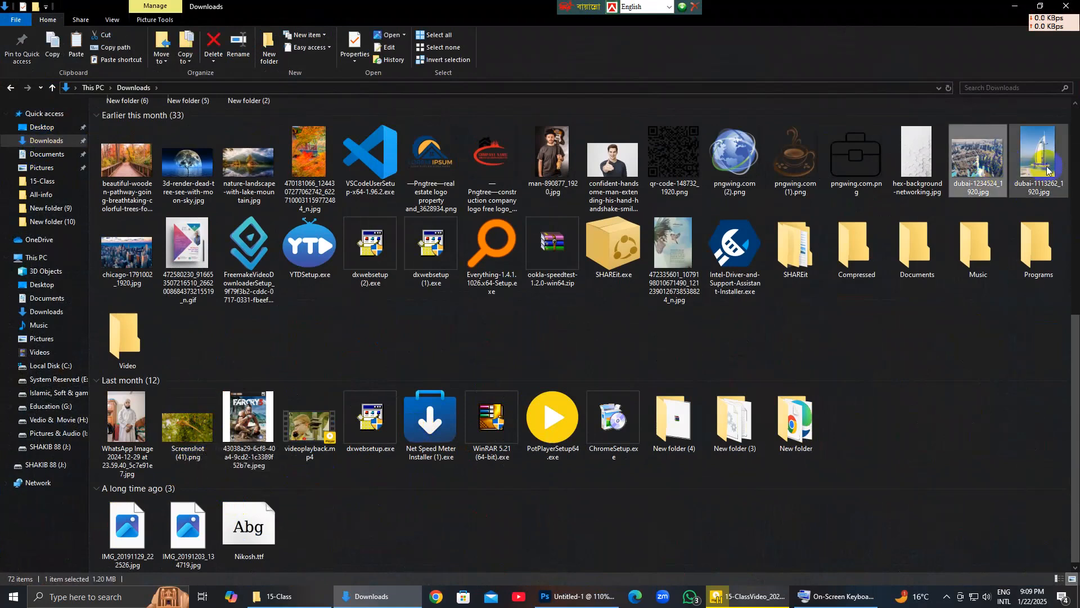
{"action": "right_click", "coordinate": [981, 168]}
{"action": "left_click", "coordinate": [810, 509]}
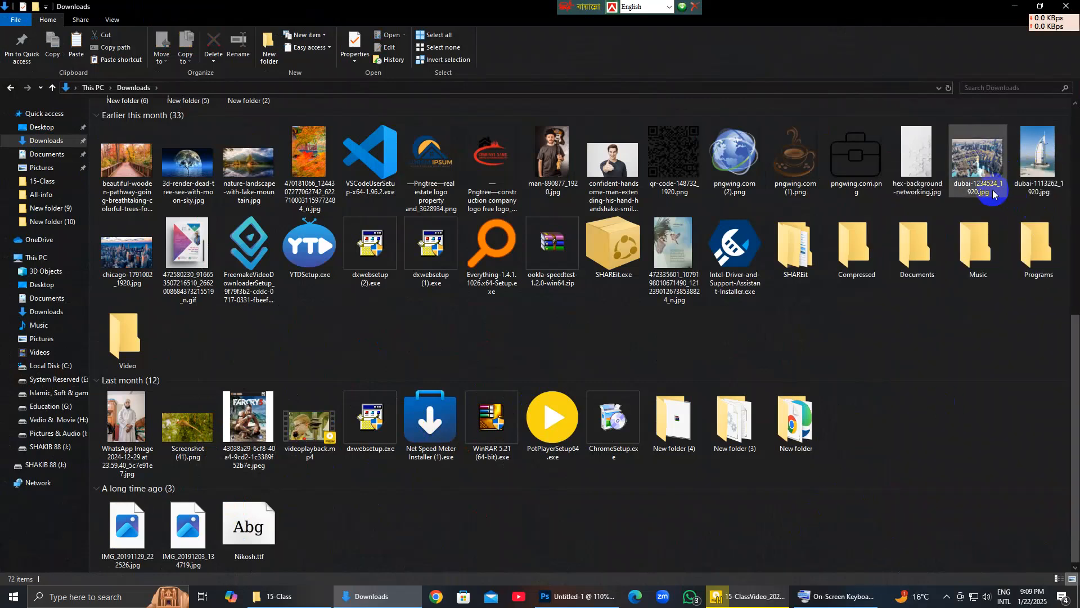
{"action": "left_click_drag", "start_coordinate": [956, 205], "coordinate": [1035, 168]}
{"action": "right_click", "coordinate": [982, 166]}
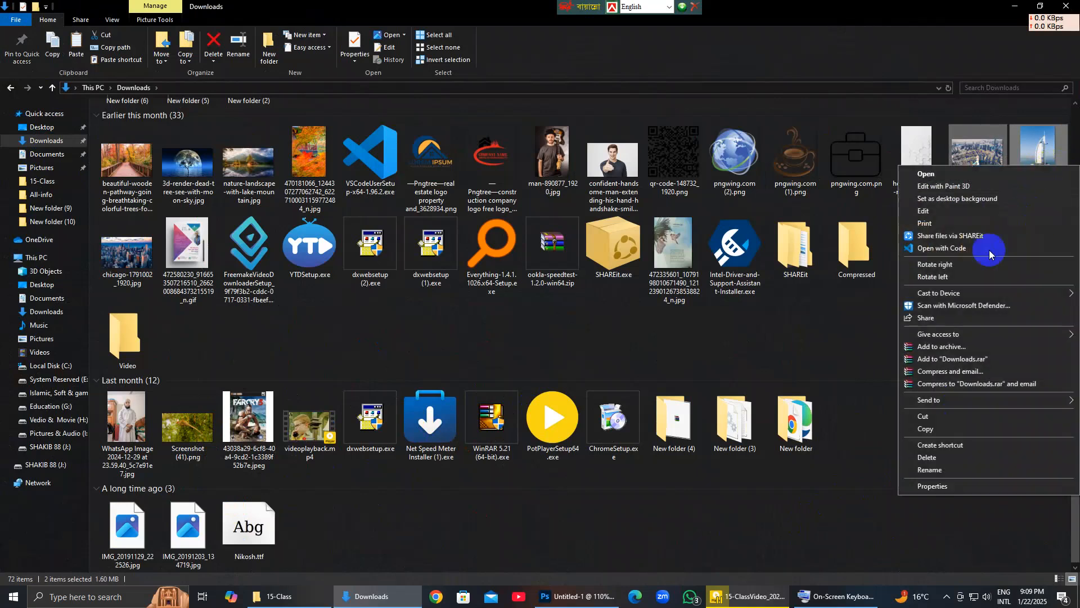
{"action": "left_click", "coordinate": [927, 429]}
Paste the two copied Dubai photos into New folder (9), close the folder window and switch back to Photoshop.
{"action": "scroll", "coordinate": [687, 398], "scroll_direction": "up", "scroll_amount": 6}
{"action": "left_click", "coordinate": [137, 155]}
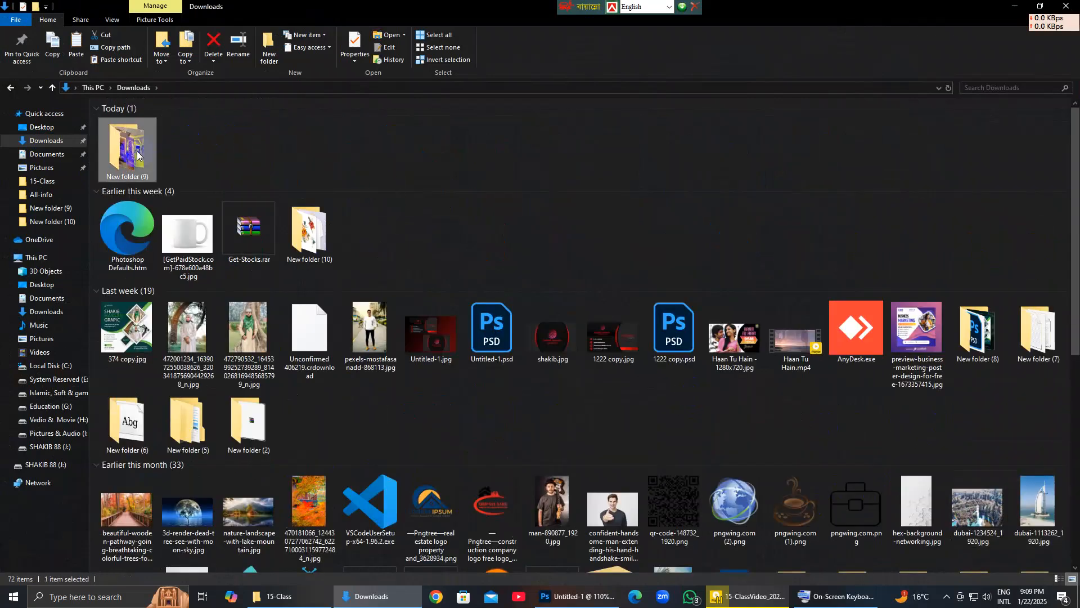
{"action": "double_click", "coordinate": [138, 155]}
{"action": "right_click", "coordinate": [366, 322]}
{"action": "left_click", "coordinate": [403, 400]}
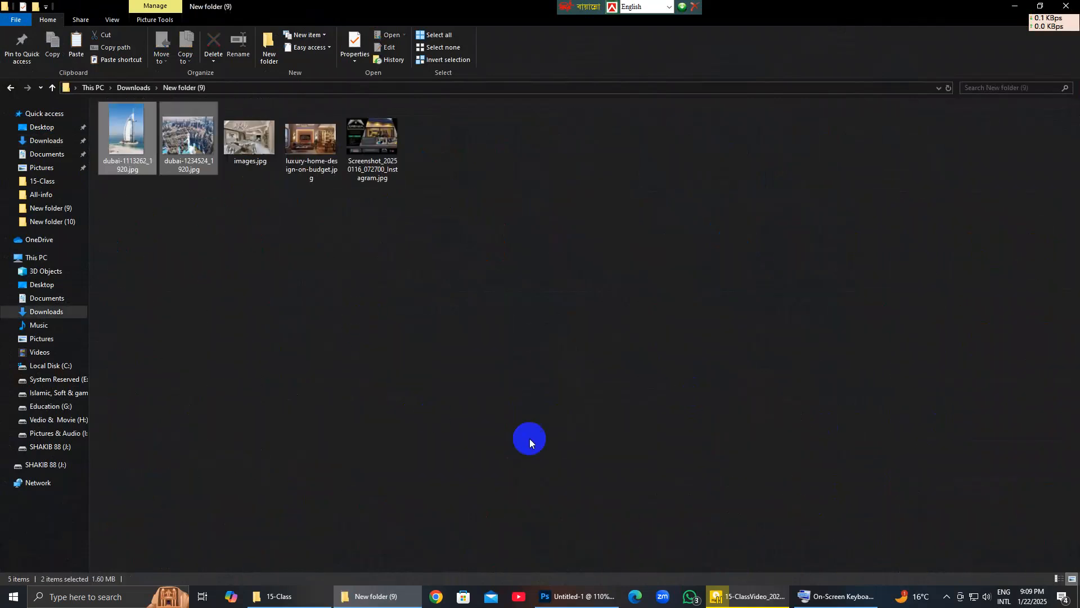
{"action": "left_click", "coordinate": [293, 307]}
{"action": "left_click", "coordinate": [1065, 6]}
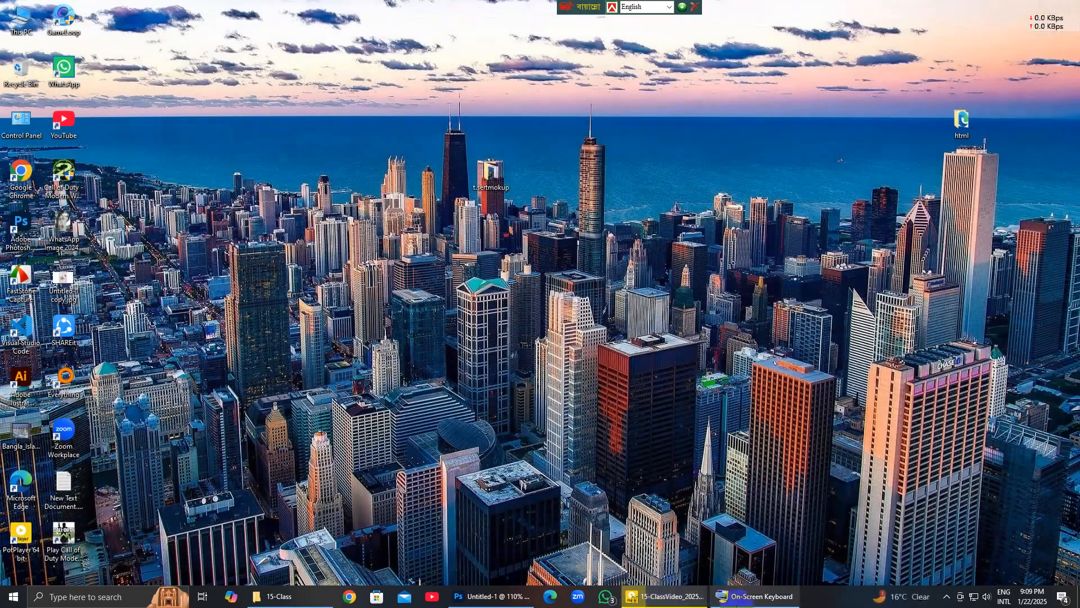
{"action": "left_click", "coordinate": [491, 596]}
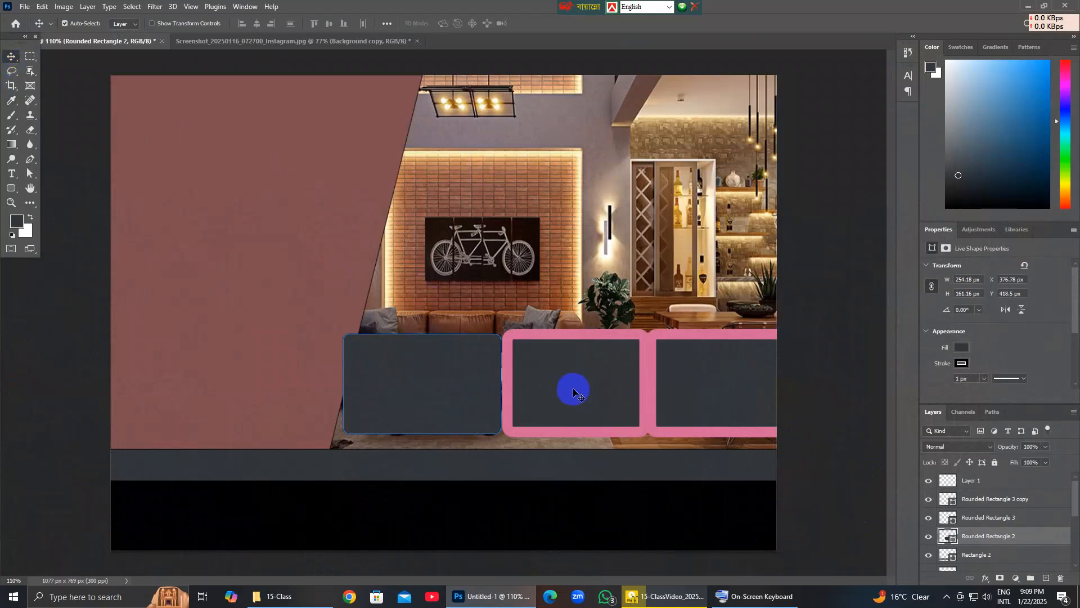
Place images.jpg from New folder (9) as an embedded image directly above the middle pink-outlined box.
{"action": "left_click", "coordinate": [572, 391]}
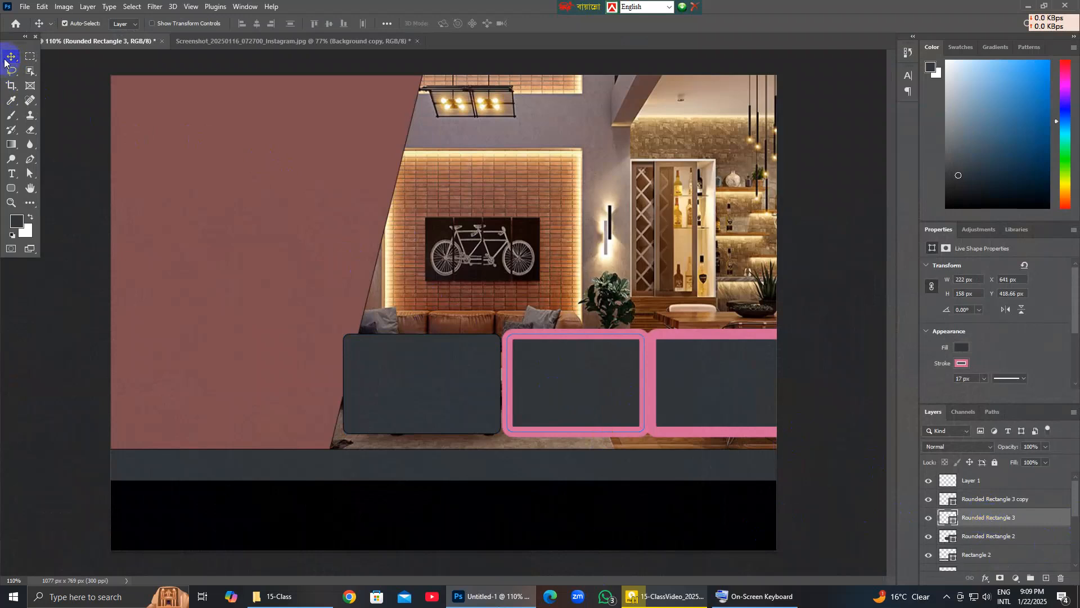
{"action": "left_click", "coordinate": [588, 392]}
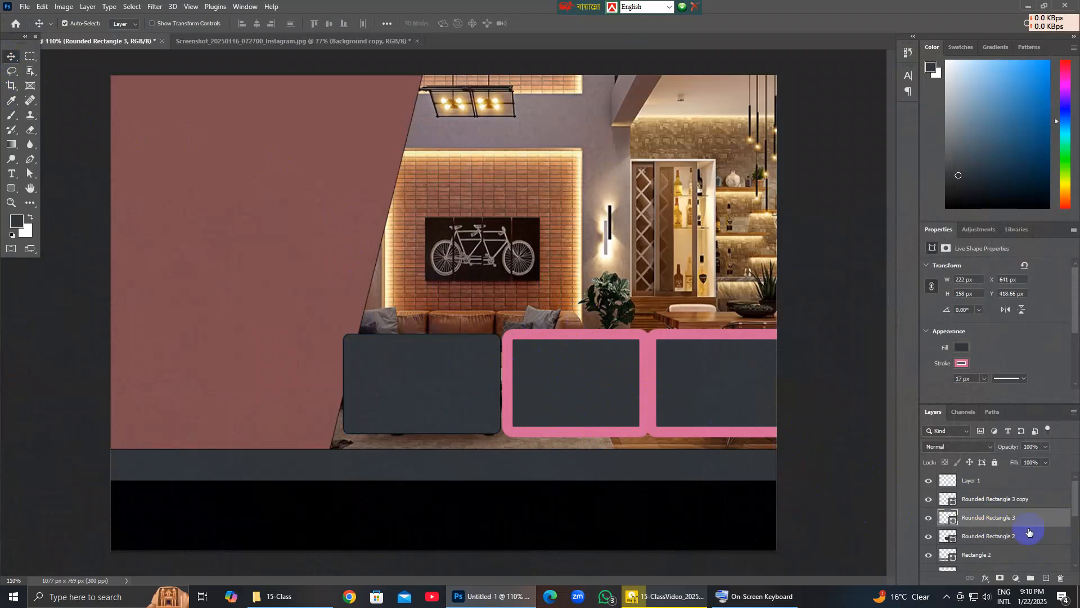
{"action": "left_click", "coordinate": [20, 8]}
{"action": "left_click", "coordinate": [52, 230]}
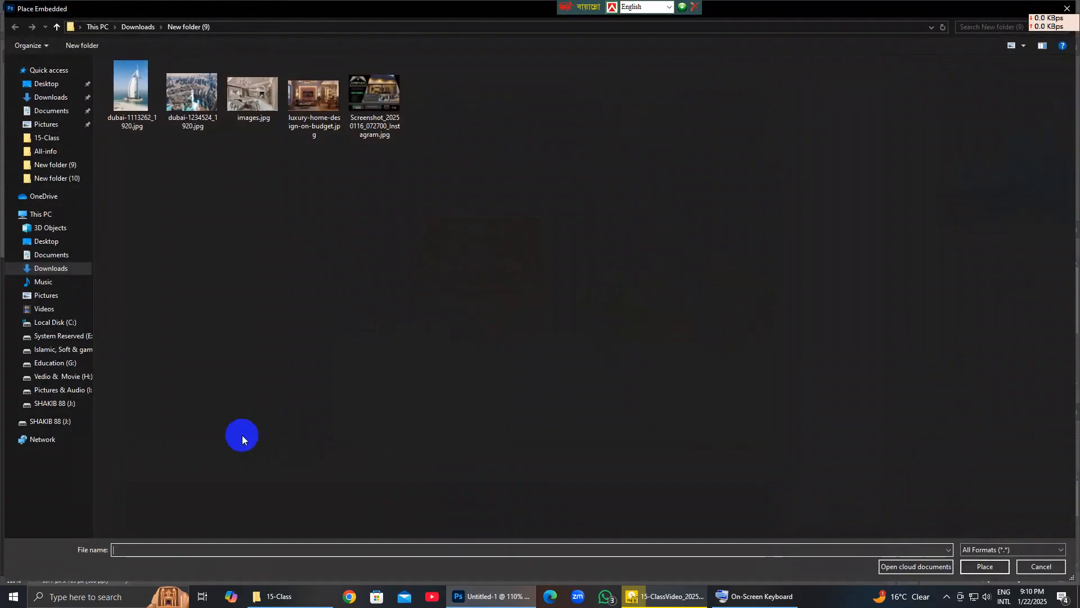
{"action": "left_click", "coordinate": [43, 126]}
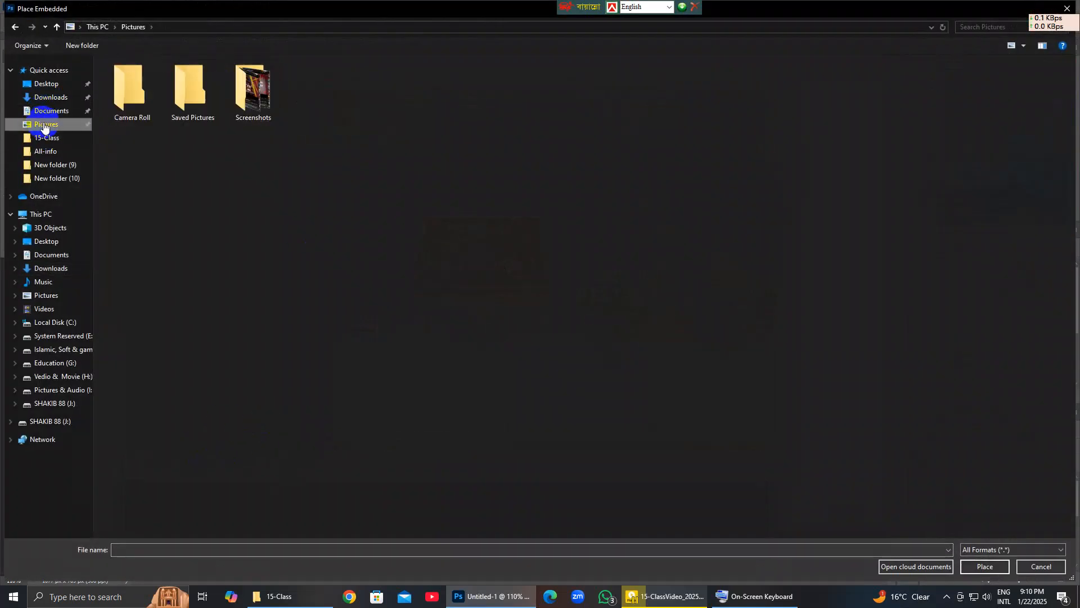
{"action": "left_click", "coordinate": [51, 98]}
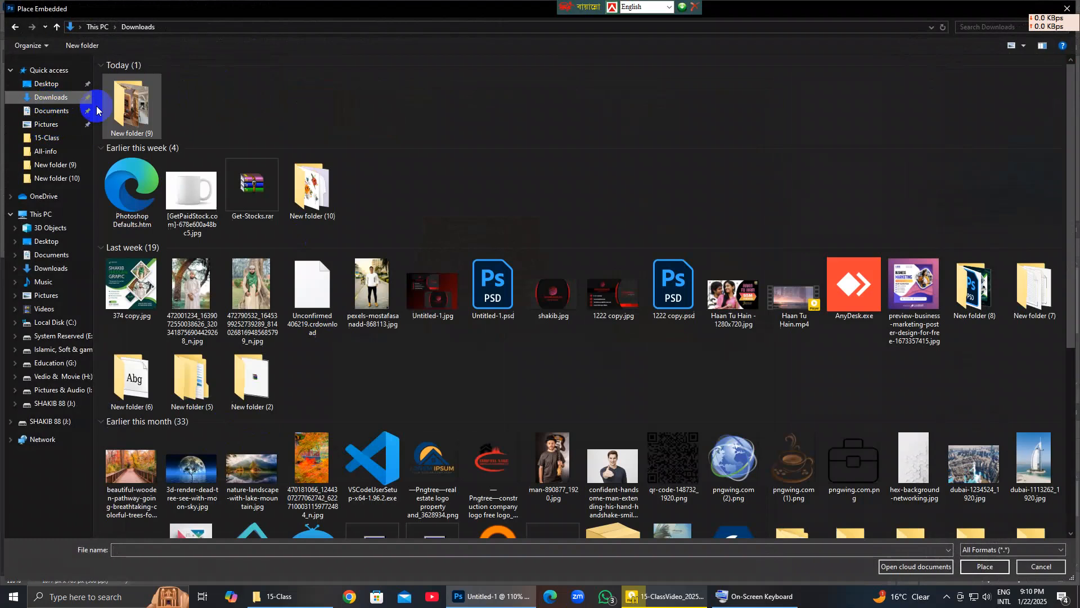
{"action": "double_click", "coordinate": [143, 119]}
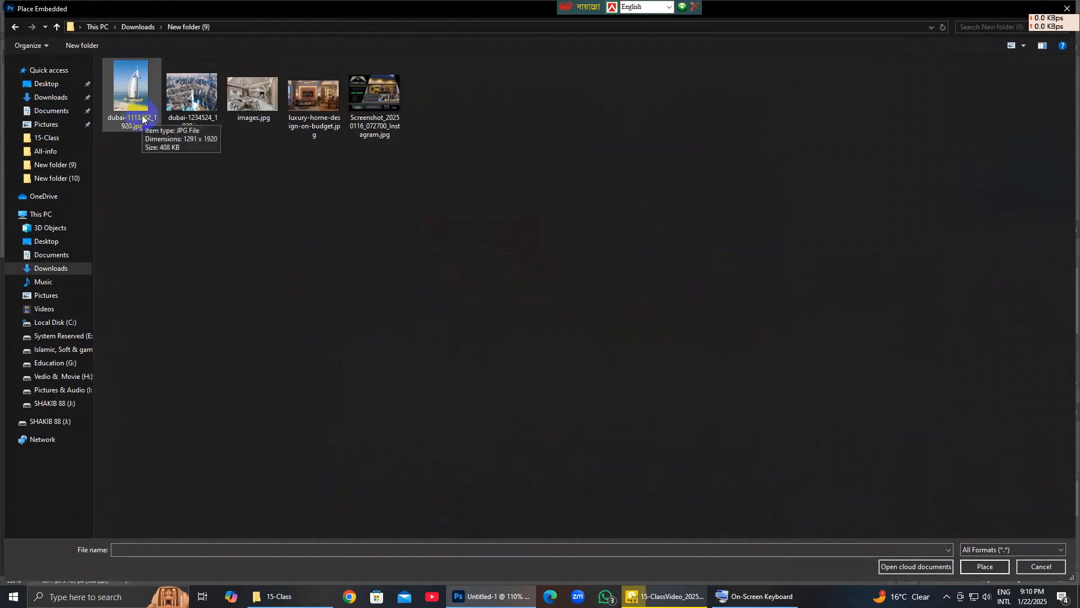
{"action": "double_click", "coordinate": [225, 79]}
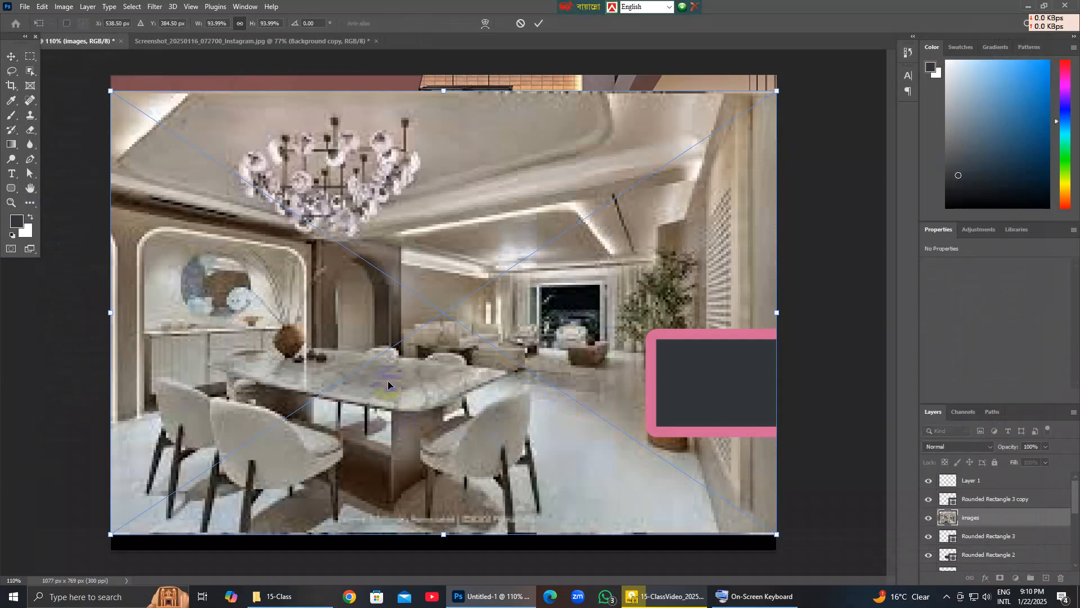
Scale the placed interior image to about 35.8%, move it over the middle pink-outlined box and lower its opacity to 70%.
{"action": "mouse_move", "coordinate": [417, 380]}
{"action": "left_mouse_down"}
{"action": "mouse_move", "coordinate": [458, 382]}
{"action": "mouse_move", "coordinate": [428, 367]}
{"action": "left_mouse_up"}
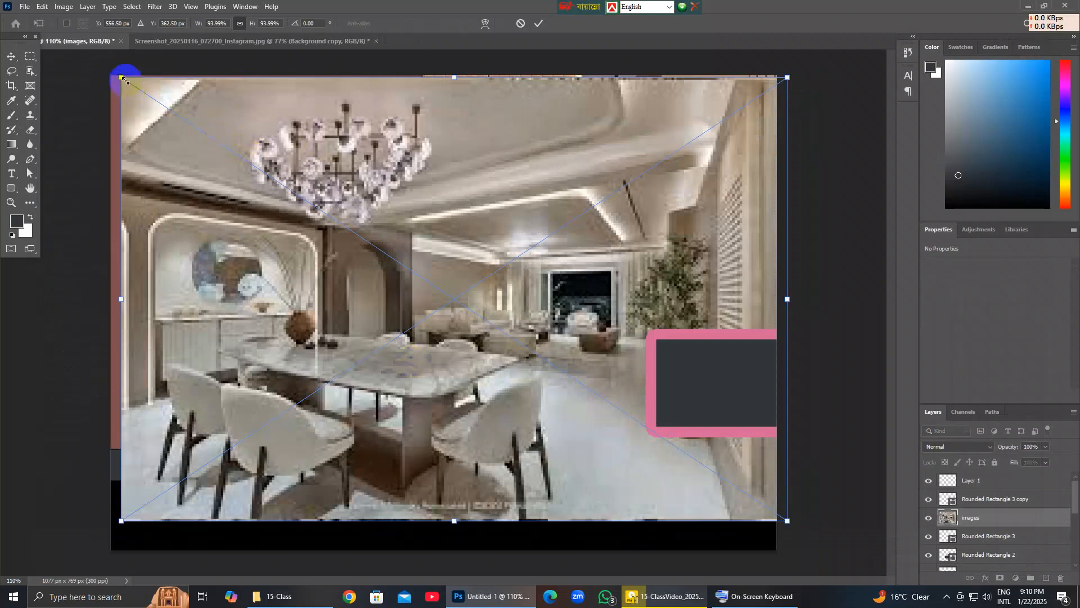
{"action": "left_click_drag", "start_coordinate": [126, 80], "coordinate": [528, 366]}
{"action": "left_click_drag", "start_coordinate": [608, 462], "coordinate": [497, 406]}
{"action": "left_click", "coordinate": [1046, 446]}
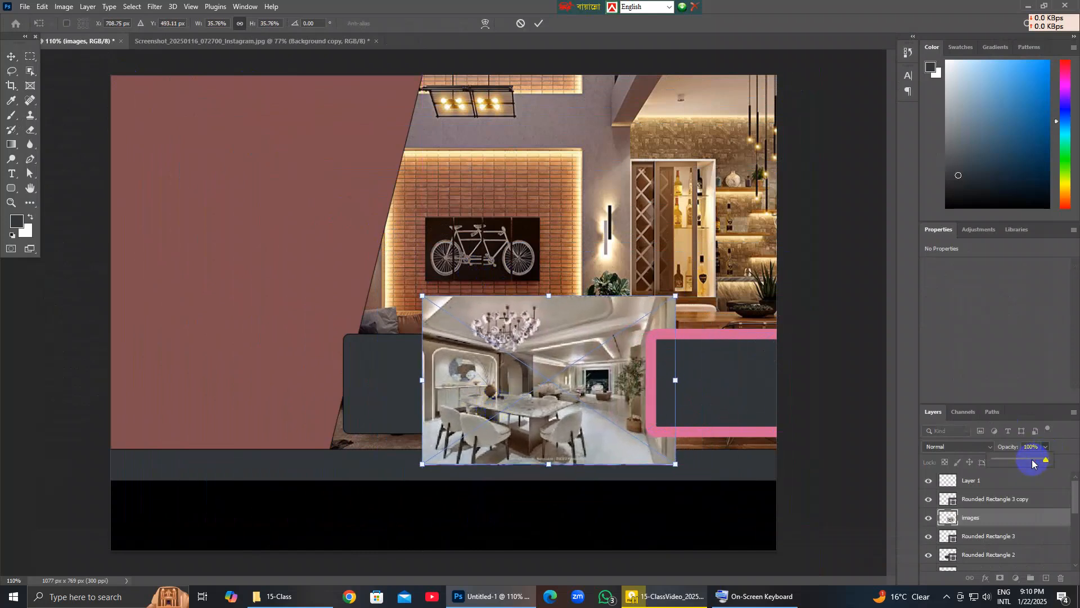
{"action": "left_click_drag", "start_coordinate": [1048, 459], "coordinate": [1032, 462]}
Fit the semi-transparent interior image to the middle pink-outlined box by scaling it to about 20% and aligning it.
{"action": "left_click_drag", "start_coordinate": [422, 295], "coordinate": [479, 333]}
{"action": "left_click_drag", "start_coordinate": [619, 414], "coordinate": [618, 393]}
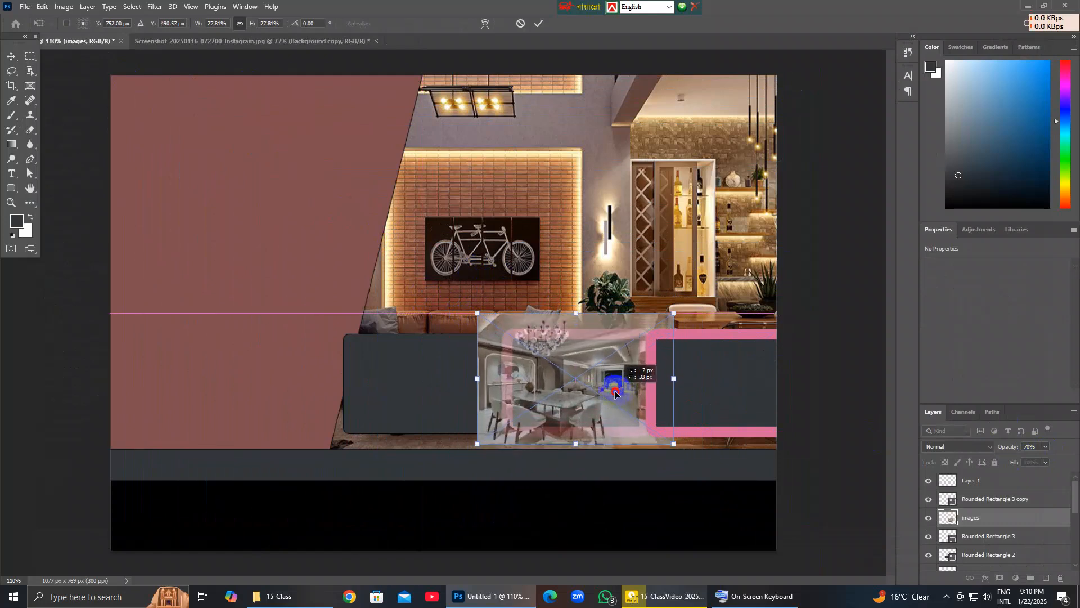
{"action": "left_click_drag", "start_coordinate": [478, 313], "coordinate": [499, 328]}
{"action": "left_click_drag", "start_coordinate": [585, 386], "coordinate": [590, 383]}
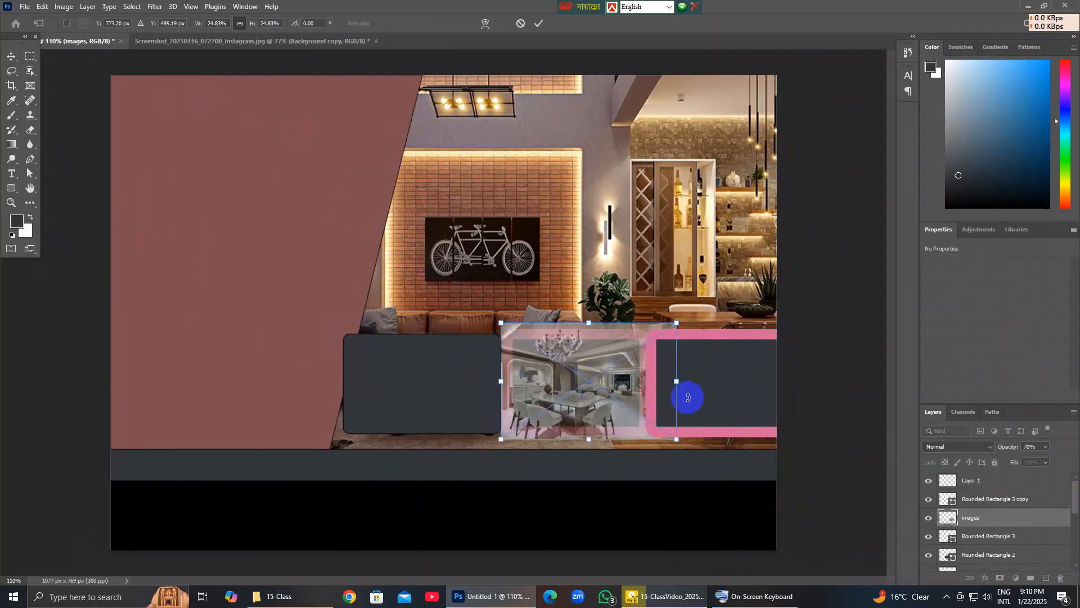
{"action": "left_click_drag", "start_coordinate": [678, 383], "coordinate": [645, 387]}
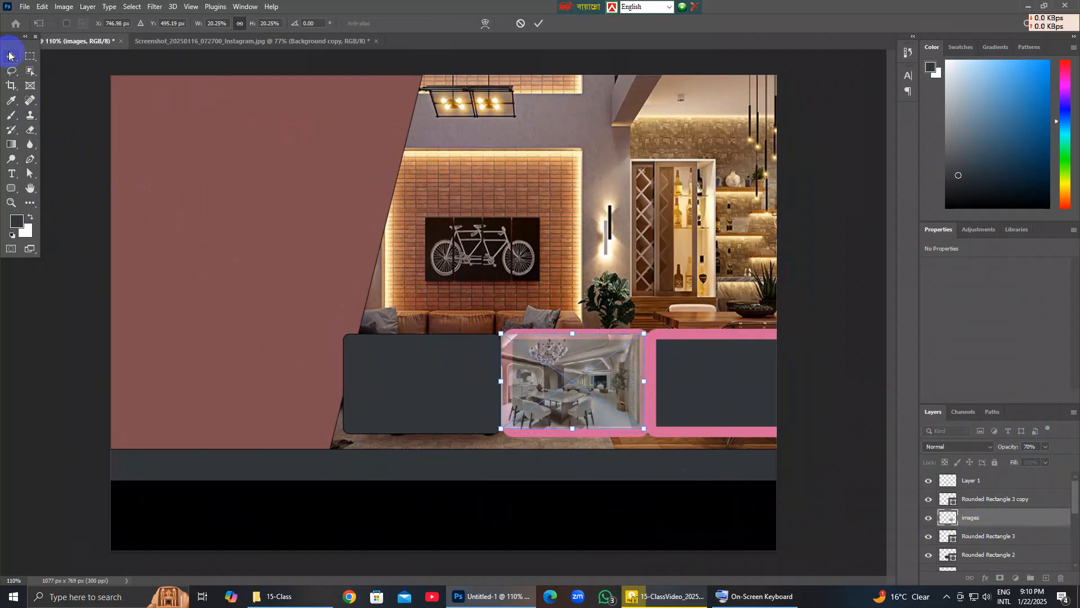
Commit the interior image's placement, clip it to the middle pink-outlined box and restore its full opacity.
{"action": "left_click", "coordinate": [9, 55]}
{"action": "left_click", "coordinate": [595, 437]}
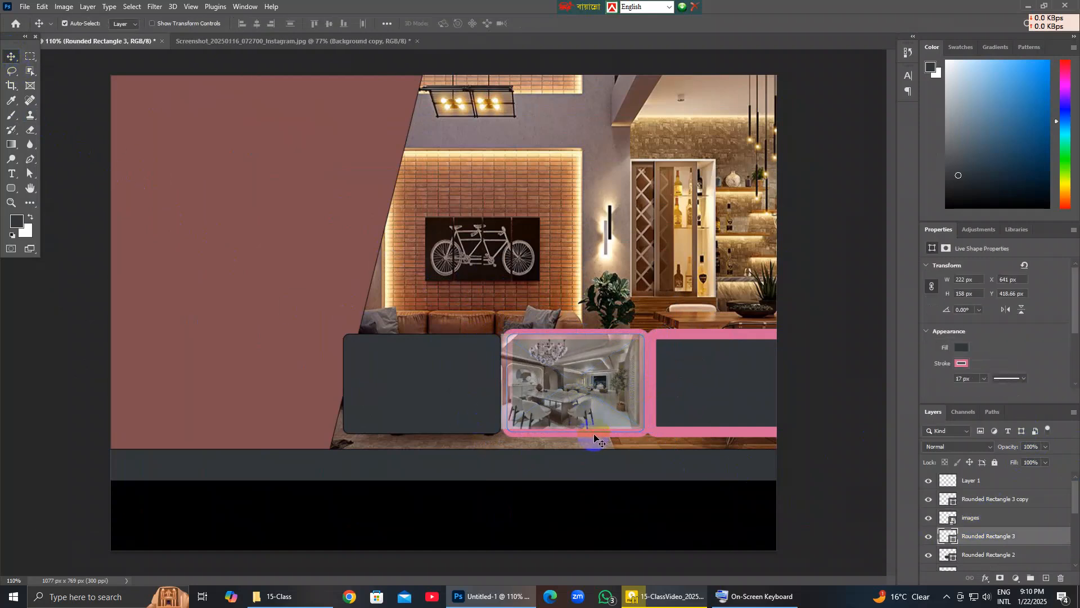
{"action": "left_click", "coordinate": [986, 522]}
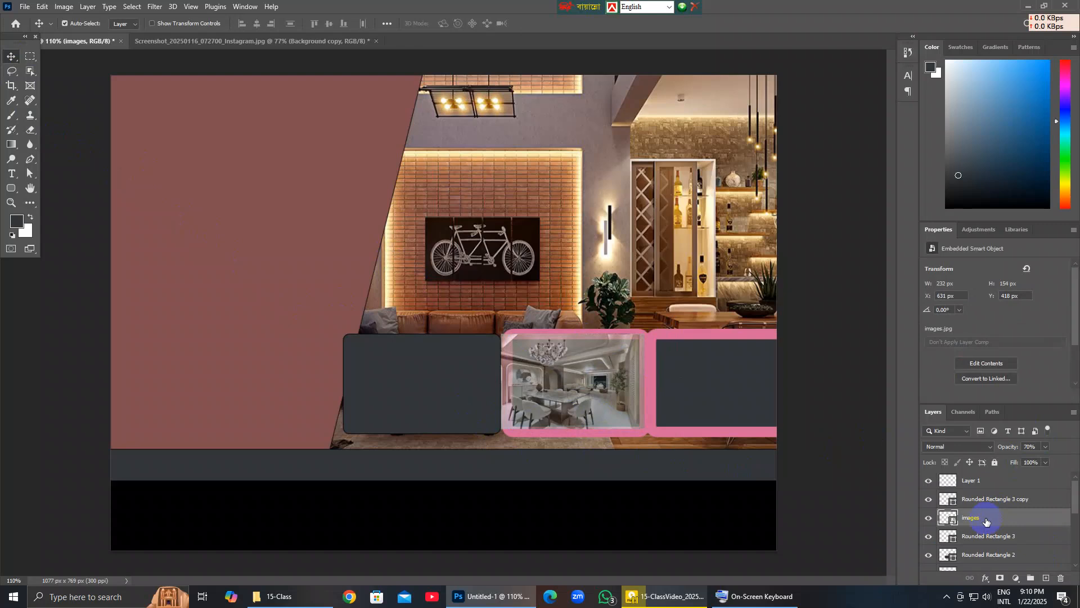
{"action": "right_click", "coordinate": [986, 522]}
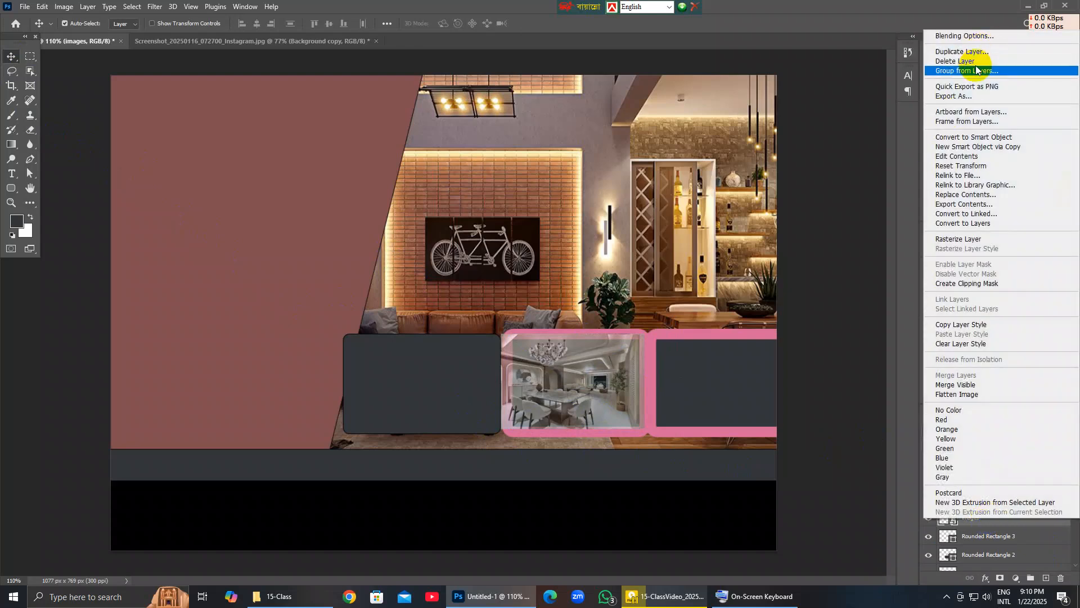
{"action": "left_click", "coordinate": [977, 284]}
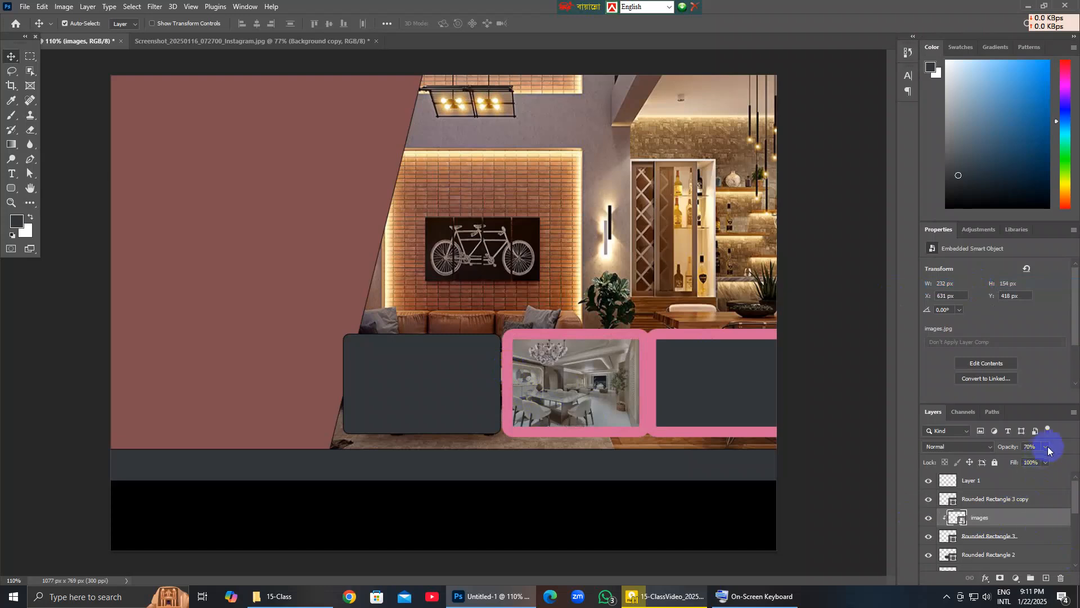
{"action": "left_click", "coordinate": [1063, 458]}
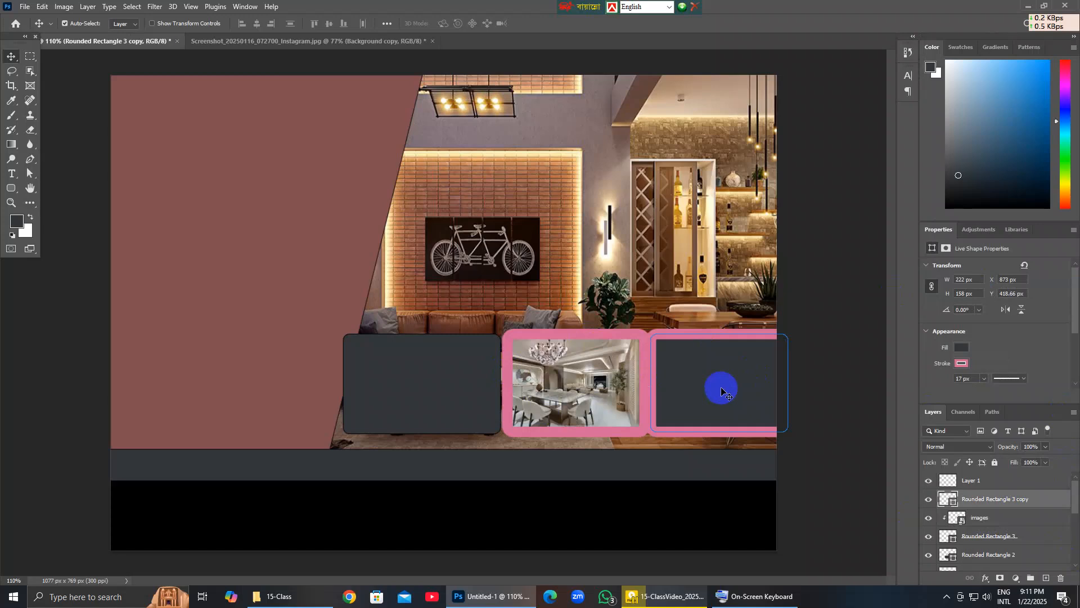
Place dubai-1234524_1920.jpg above the right pink-outlined box, scaled to about 4% and moved over that box.
{"action": "left_click", "coordinate": [25, 7]}
{"action": "left_click", "coordinate": [83, 231]}
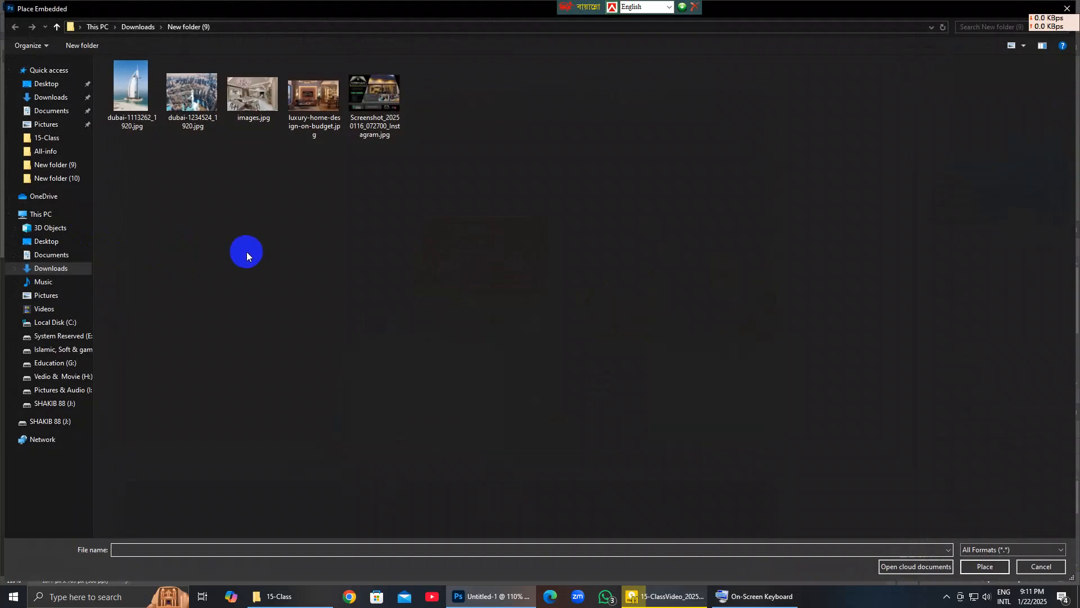
{"action": "double_click", "coordinate": [179, 116]}
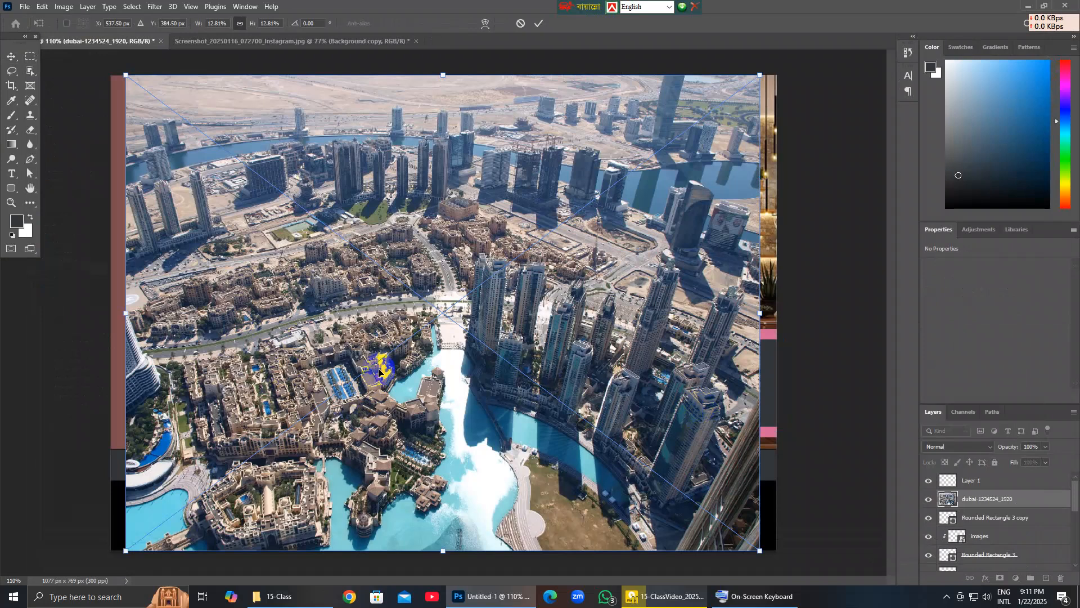
{"action": "left_click_drag", "start_coordinate": [125, 75], "coordinate": [563, 404]}
{"action": "left_click_drag", "start_coordinate": [653, 471], "coordinate": [712, 378]}
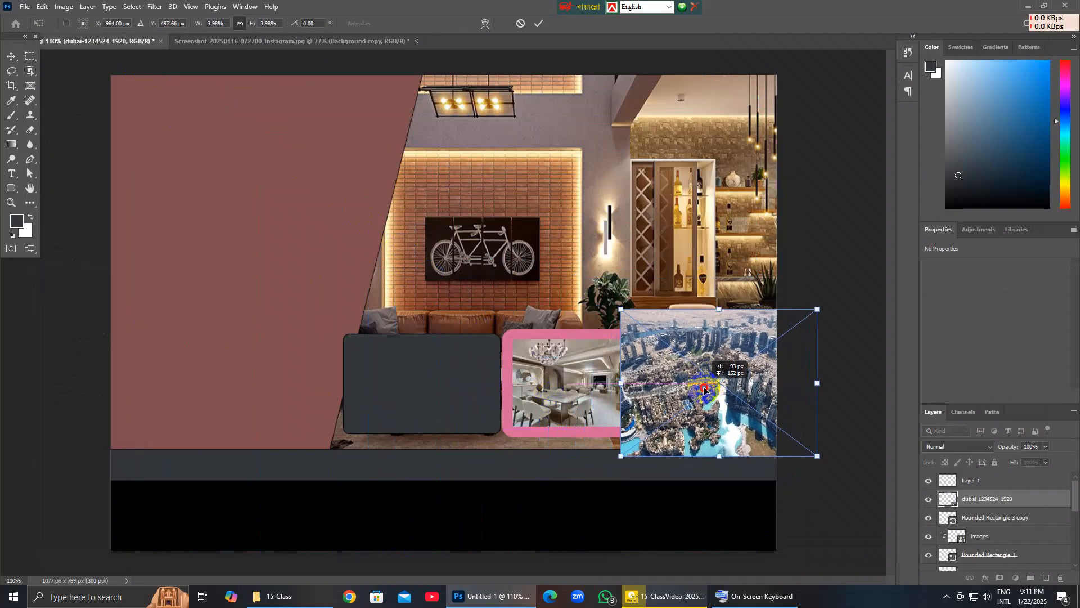
Lower the Dubai photo's opacity to 41% and fit it to the right pink-outlined box at about 2.6% scale.
{"action": "left_click", "coordinate": [1044, 447]}
{"action": "left_click_drag", "start_coordinate": [1037, 457], "coordinate": [1010, 465]}
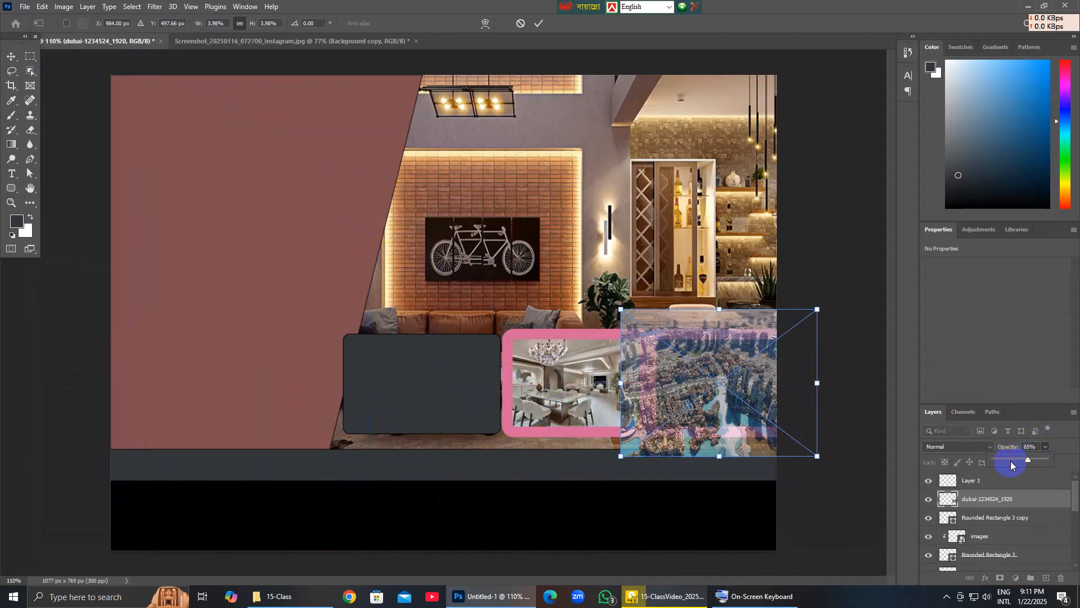
{"action": "left_click_drag", "start_coordinate": [620, 309], "coordinate": [649, 330]}
{"action": "left_click_drag", "start_coordinate": [817, 455], "coordinate": [769, 437]}
{"action": "left_click_drag", "start_coordinate": [728, 395], "coordinate": [731, 400]}
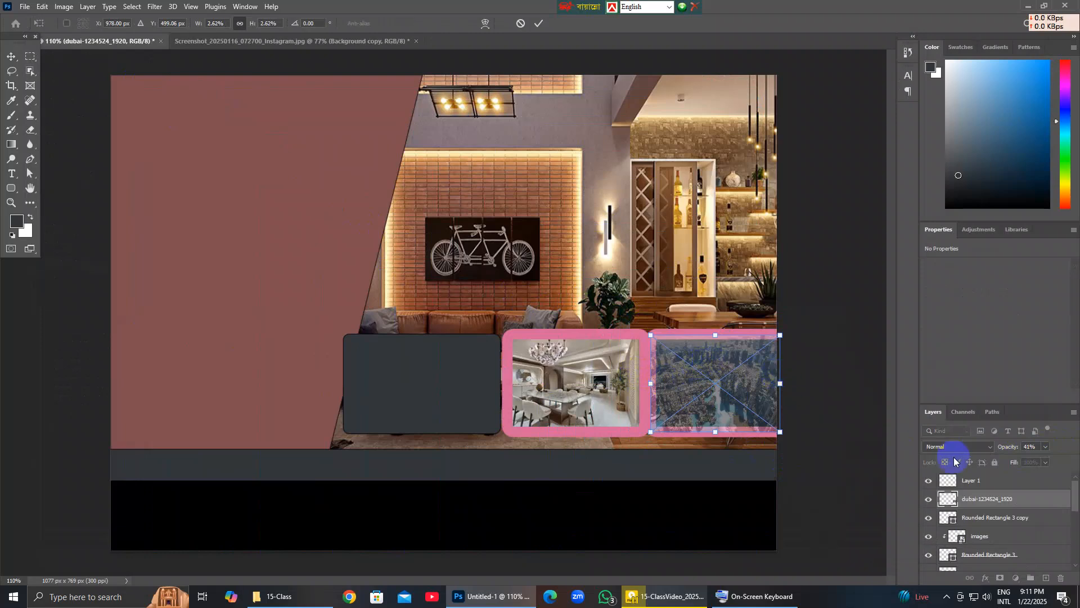
Commit the Dubai photo's placement and clip it to the right pink-outlined box with a clipping mask.
{"action": "left_click", "coordinate": [1028, 502]}
{"action": "right_click", "coordinate": [1027, 502]}
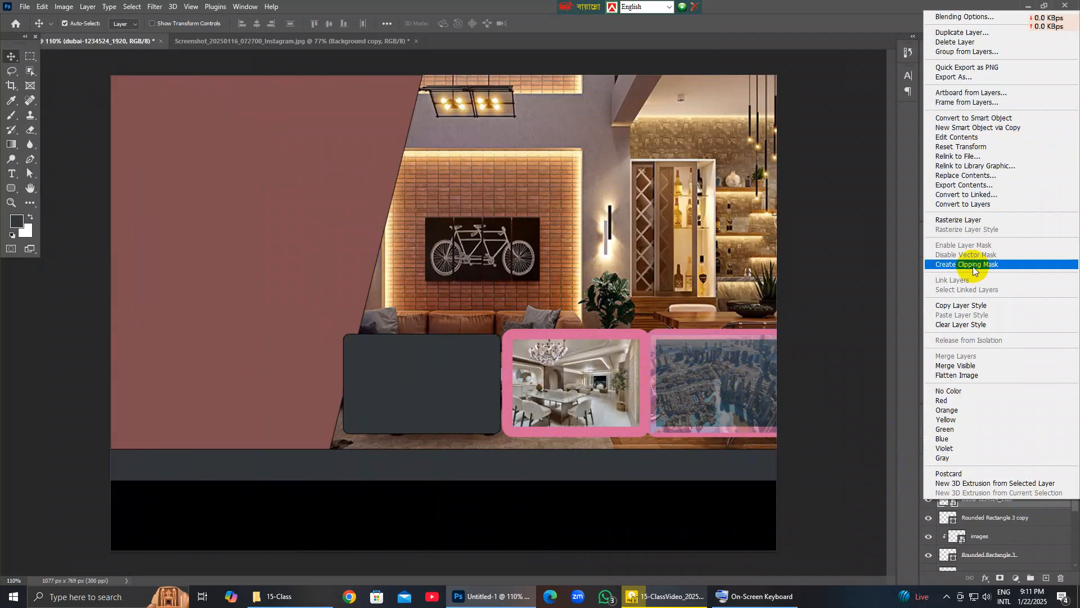
{"action": "left_click", "coordinate": [973, 265]}
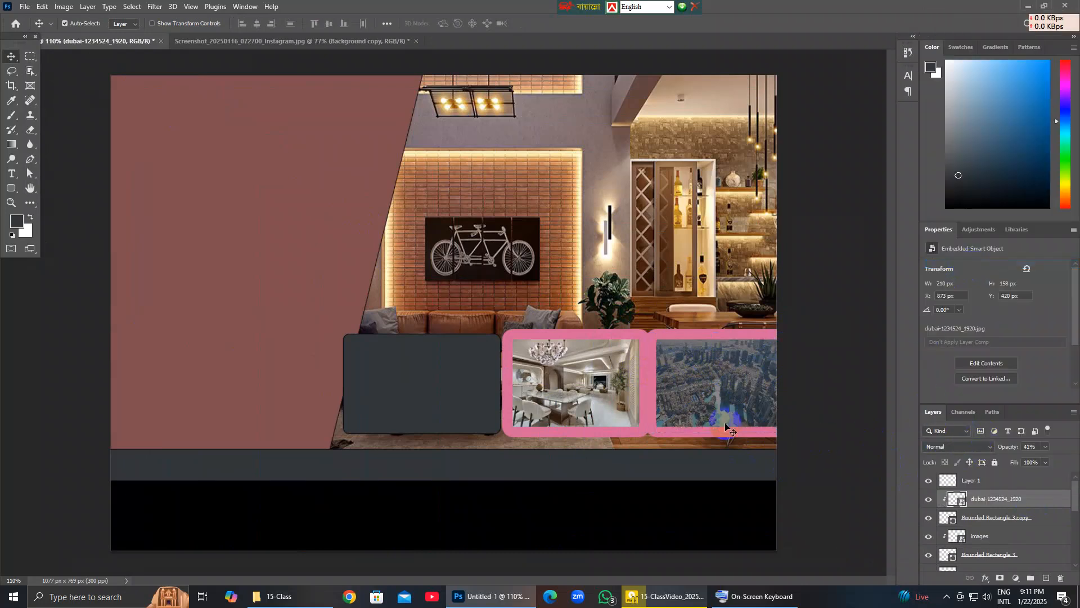
Restore the Dubai photo's opacity to 100% and select the right pink-outlined box beneath it.
{"action": "left_click", "coordinate": [1045, 447]}
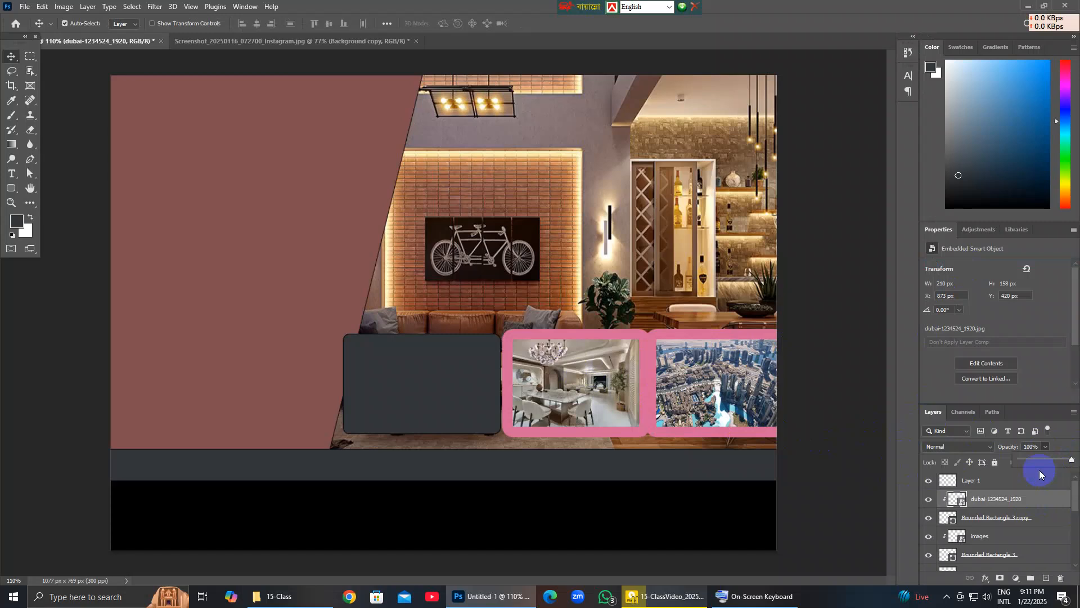
{"action": "left_click", "coordinate": [421, 378]}
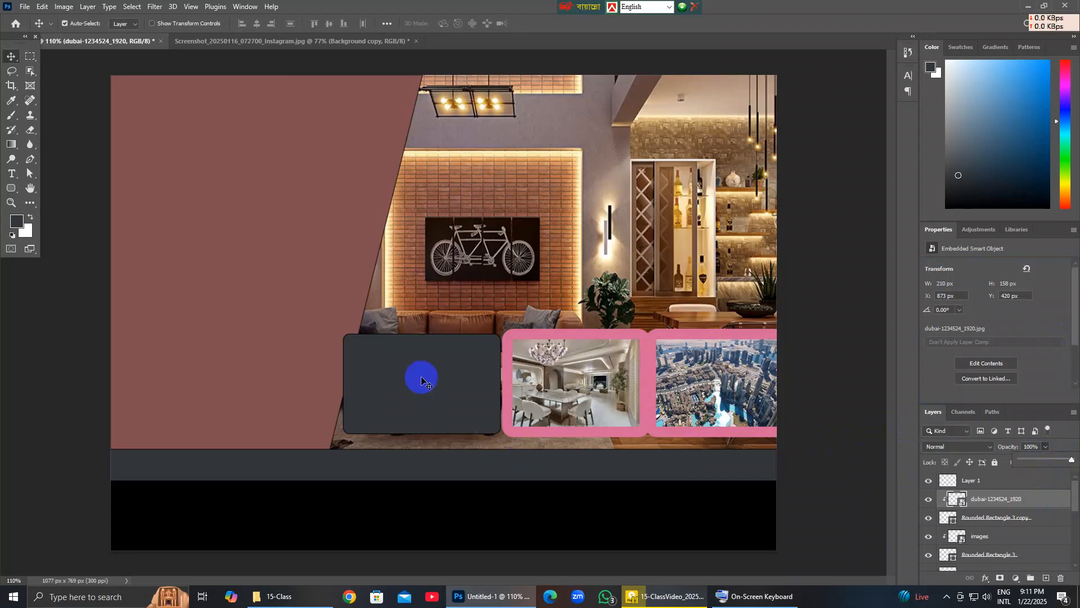
{"action": "left_click", "coordinate": [556, 338]}
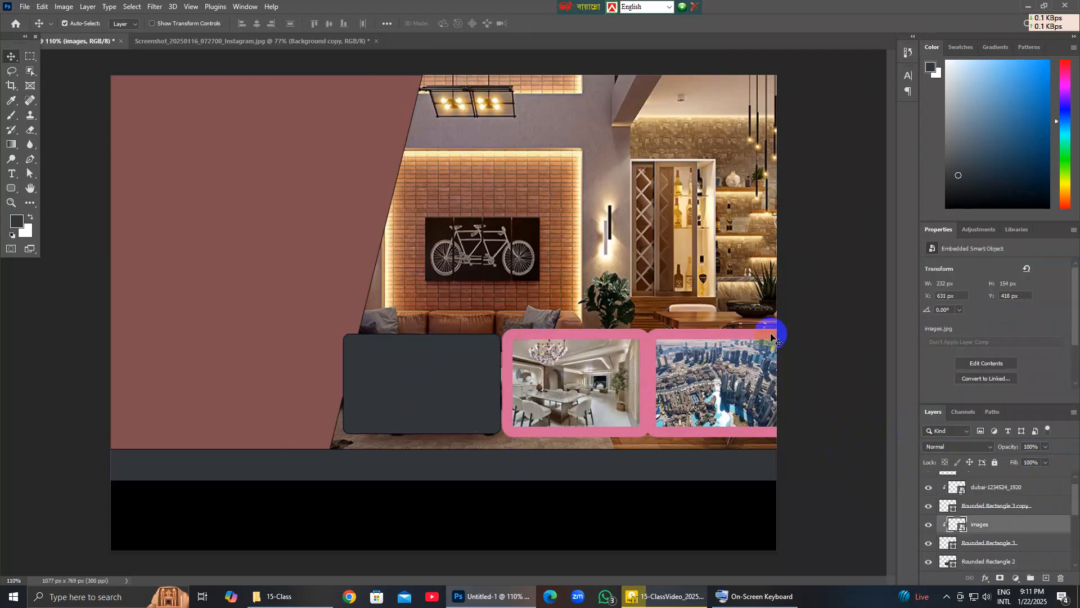
{"action": "left_click", "coordinate": [755, 337]}
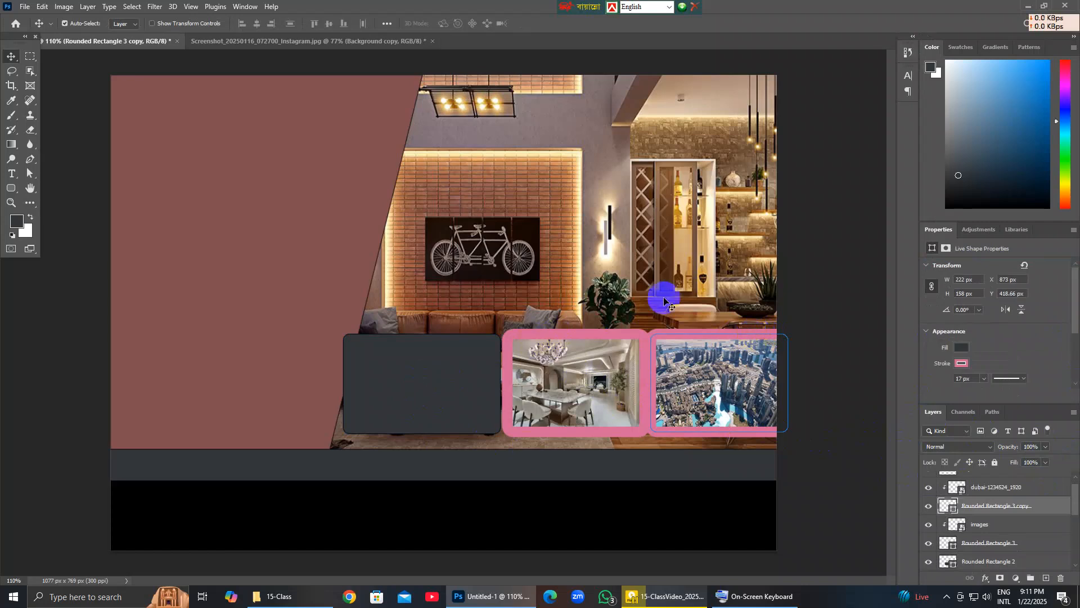
Copy the foreground colour's hex code 323639 while in the reference flyer document, leaving the colour itself as it is.
{"action": "left_click", "coordinate": [360, 42]}
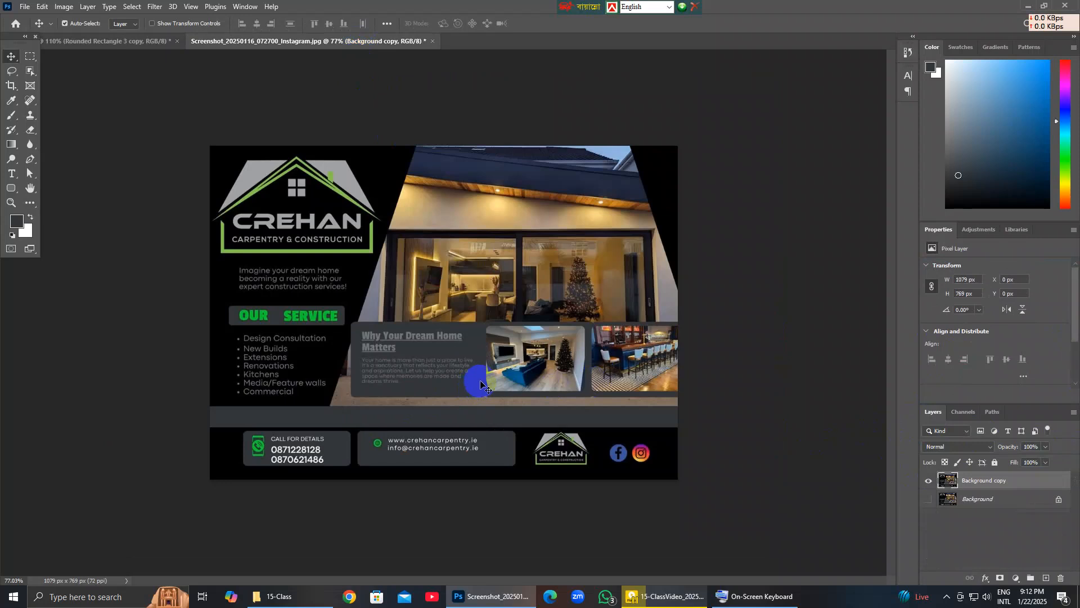
{"action": "scroll", "coordinate": [492, 387], "scroll_direction": "up", "scroll_amount": 3}
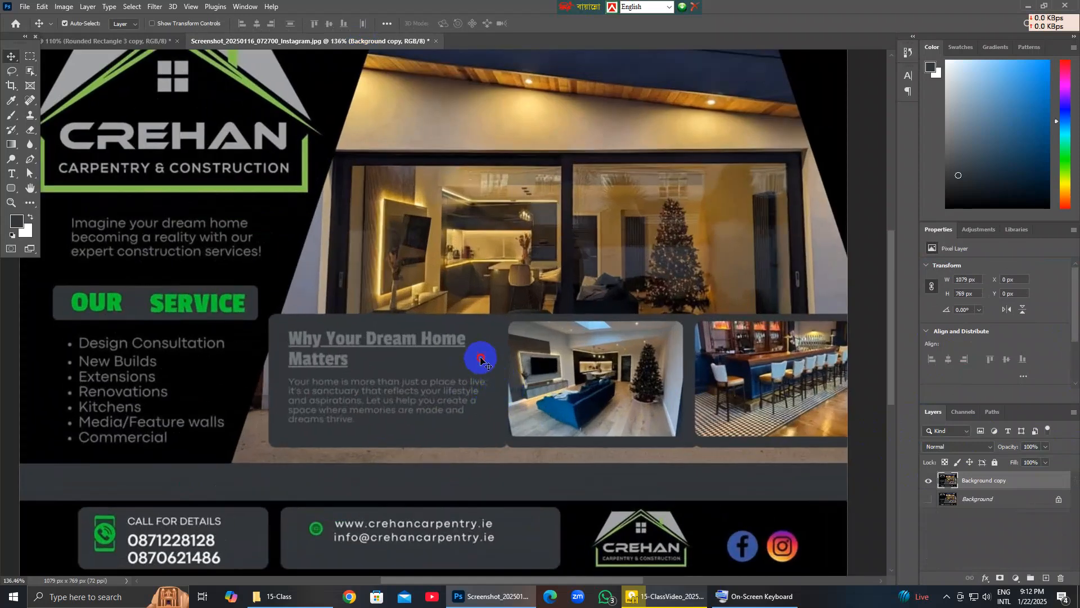
{"action": "left_click", "coordinate": [12, 98]}
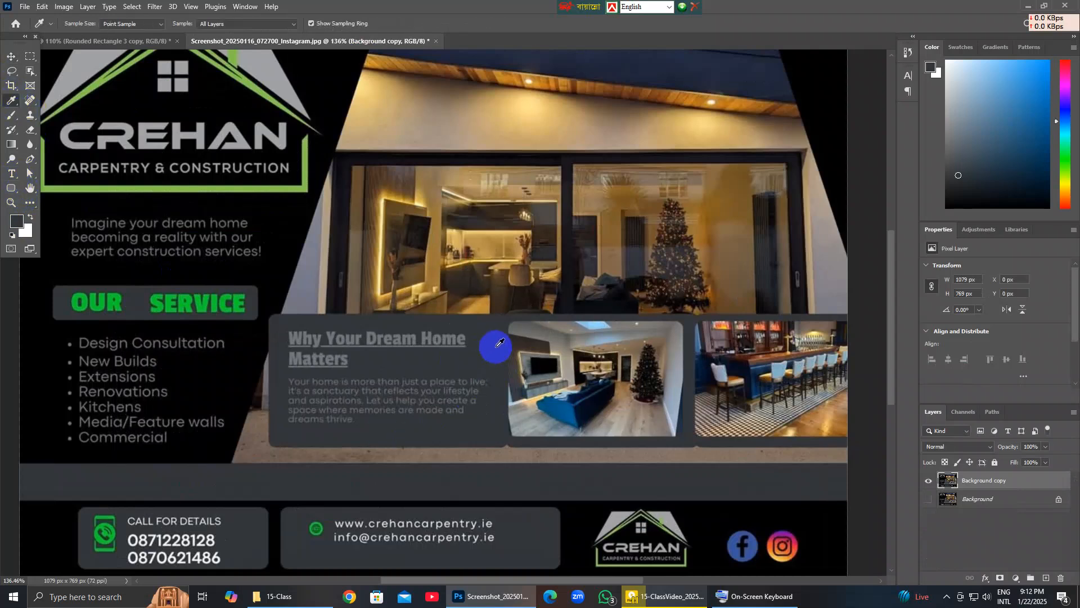
{"action": "left_click", "coordinate": [17, 222]}
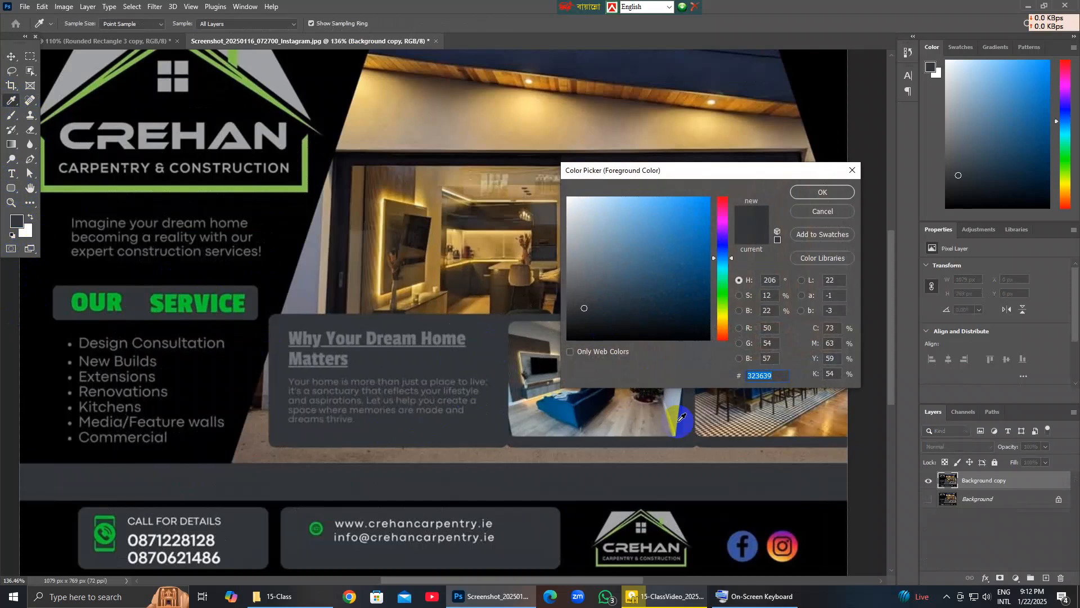
{"action": "left_click", "coordinate": [769, 378]}
{"action": "right_click", "coordinate": [773, 375]}
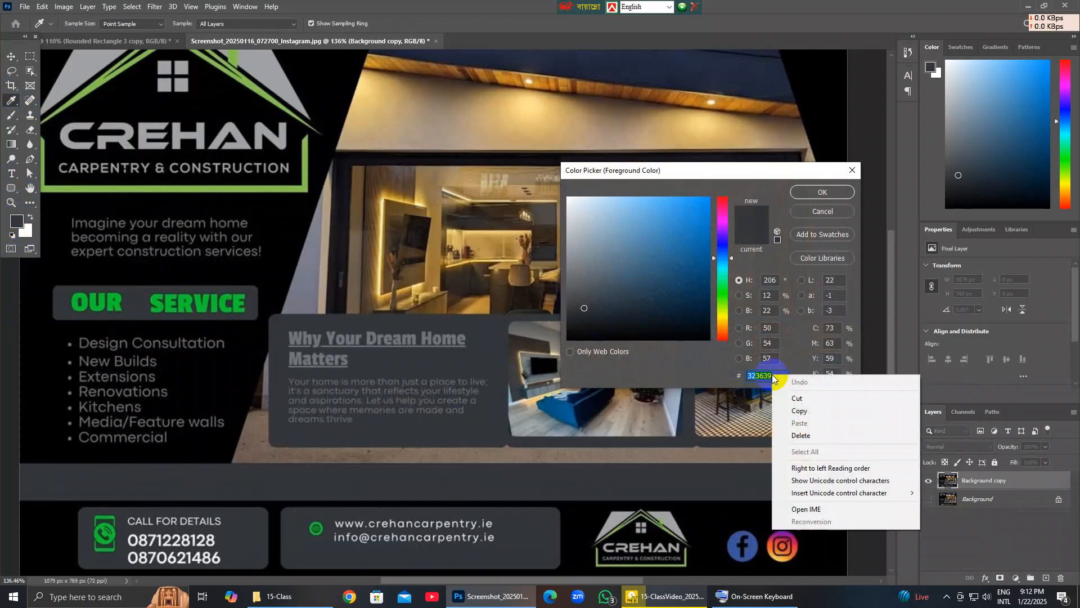
{"action": "left_click", "coordinate": [799, 410]}
{"action": "left_click", "coordinate": [846, 171]}
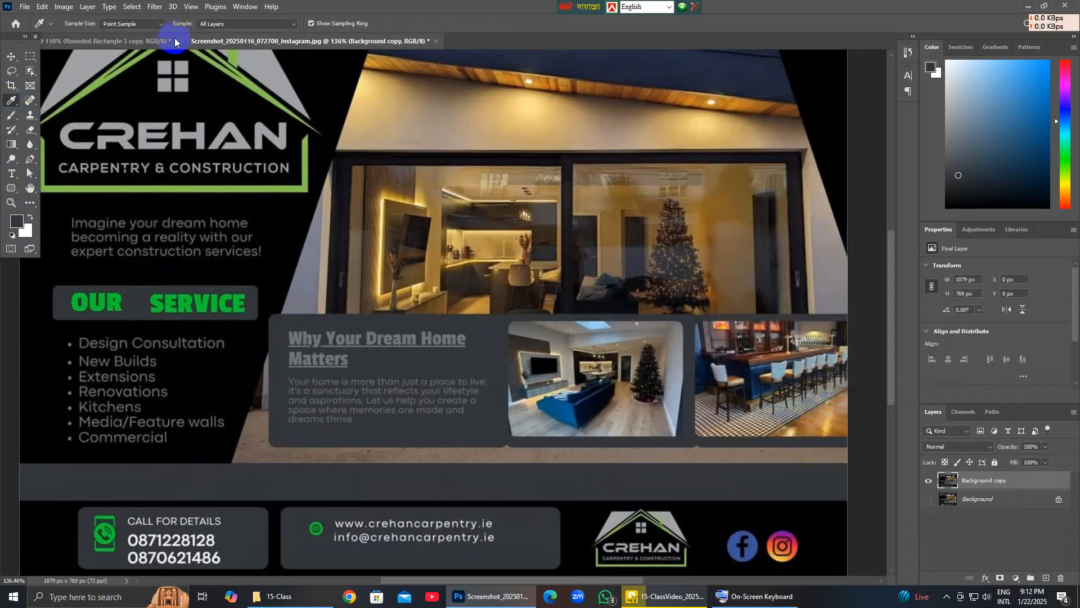
Set the right pink-outlined box's stroke colour to the copied hex 323639 in the new flyer document.
{"action": "left_click", "coordinate": [97, 42]}
{"action": "left_click", "coordinate": [962, 349]}
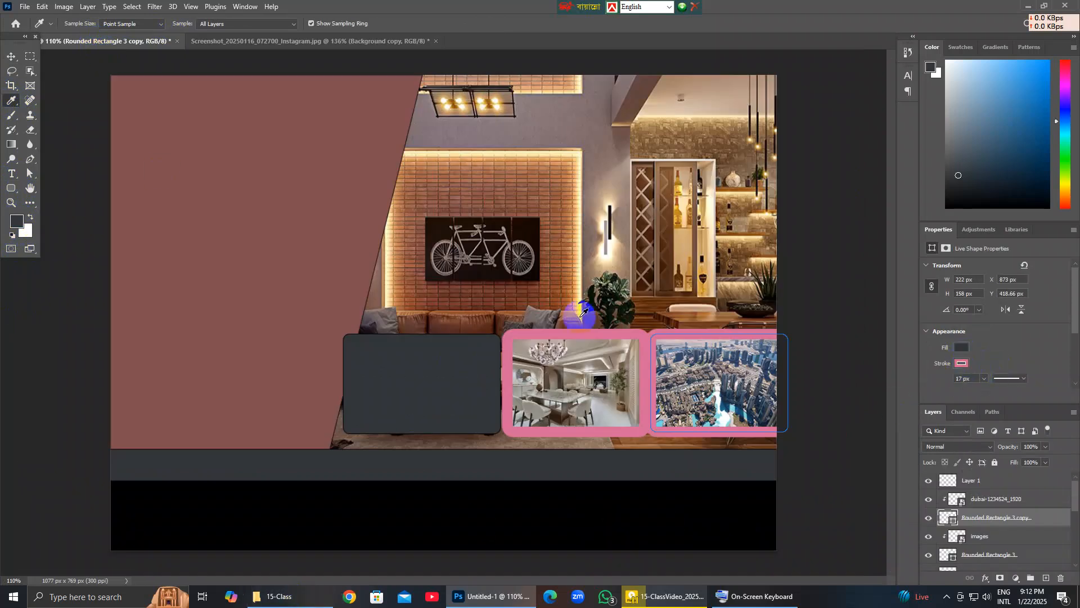
{"action": "left_click", "coordinate": [961, 363]}
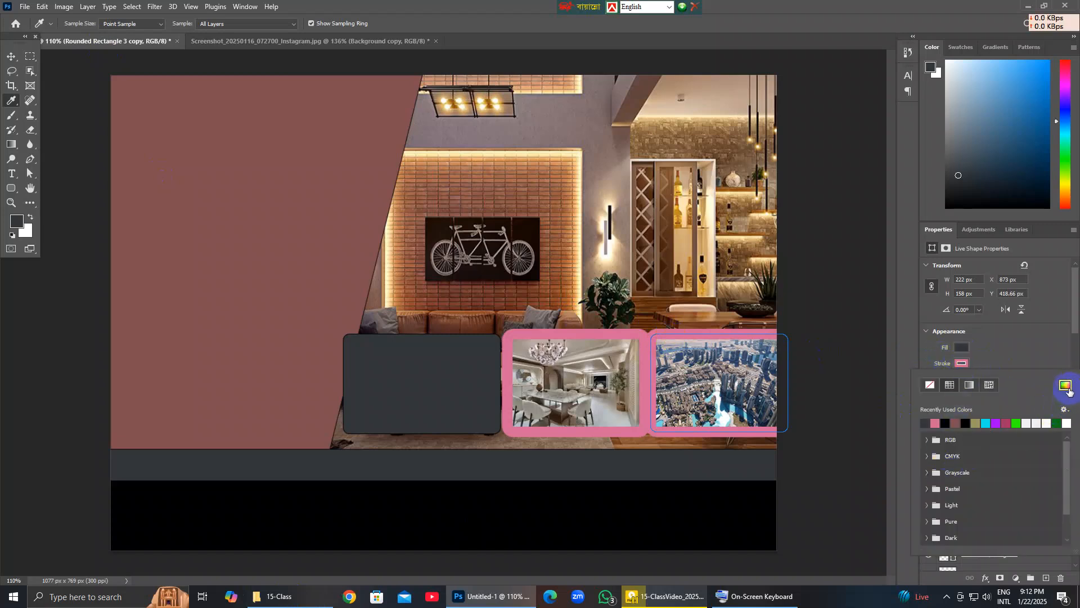
{"action": "left_click", "coordinate": [1066, 386]}
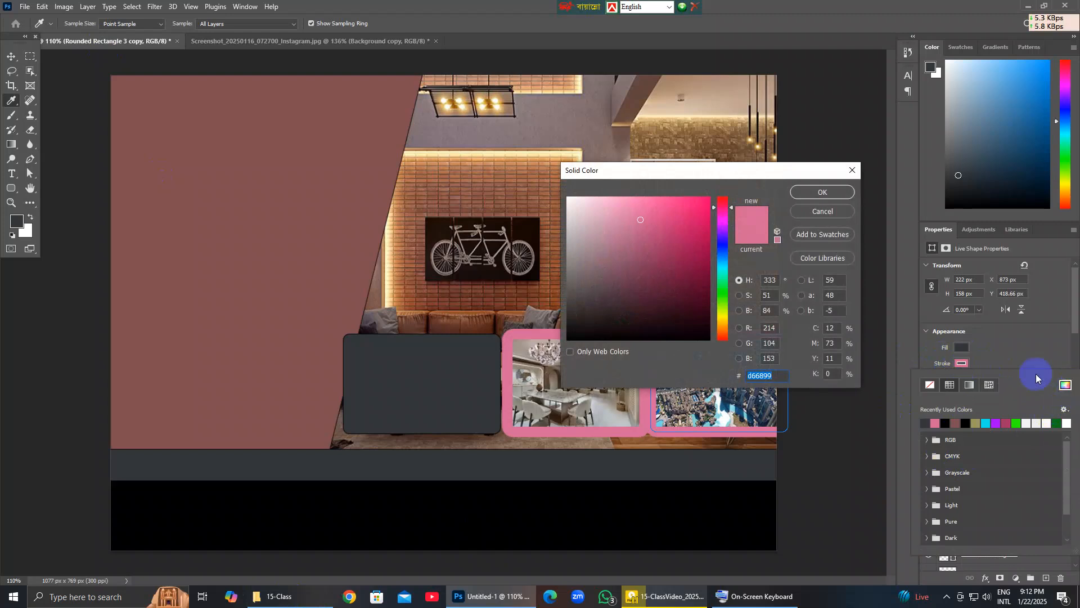
{"action": "key", "text": "BackSpace"}
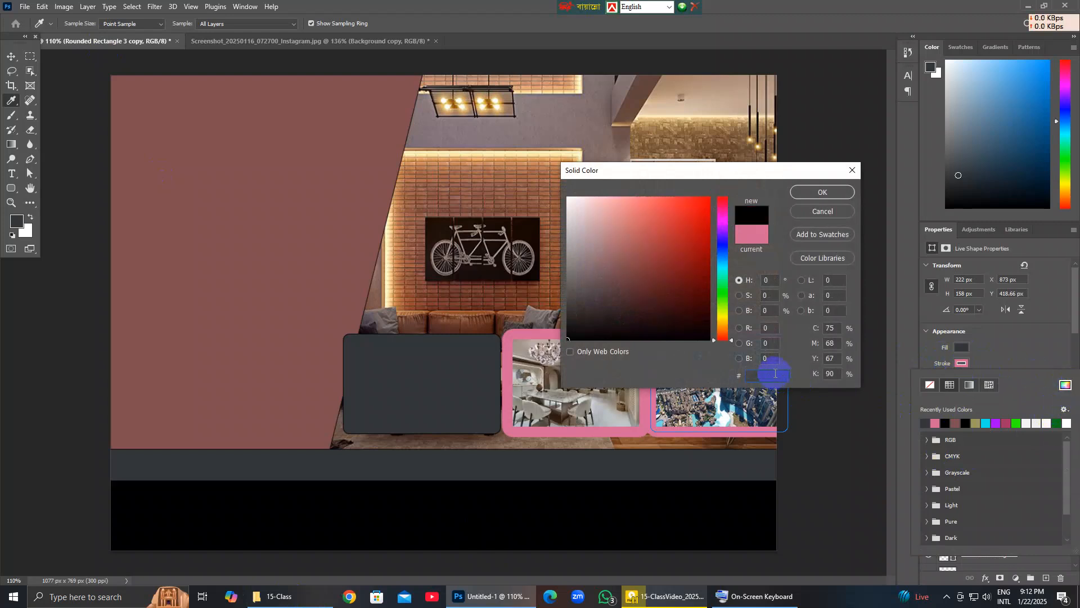
{"action": "key", "text": "ctrl+v"}
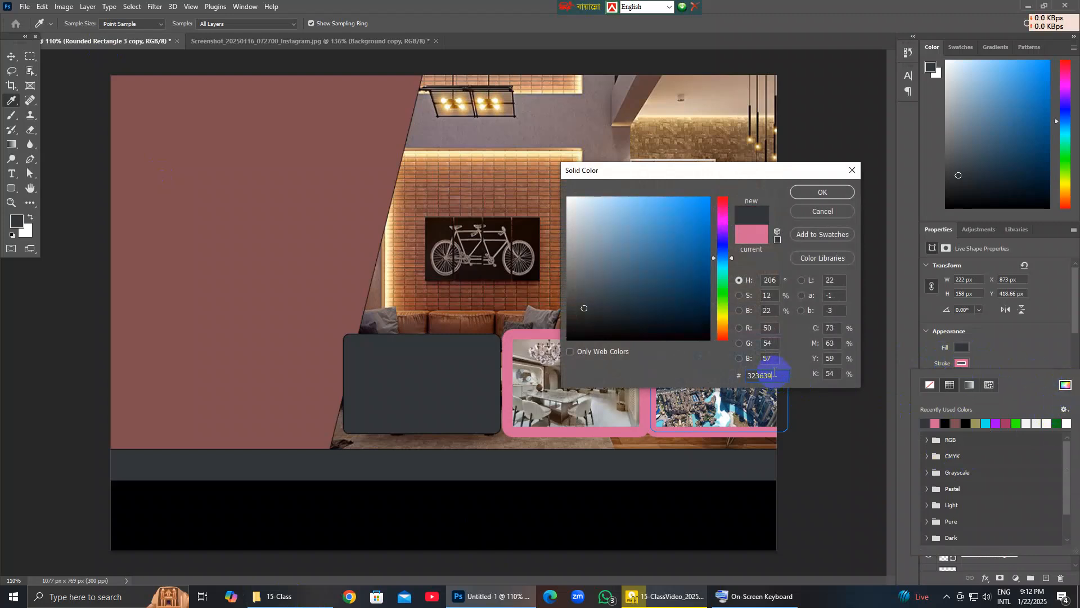
{"action": "left_click", "coordinate": [830, 191]}
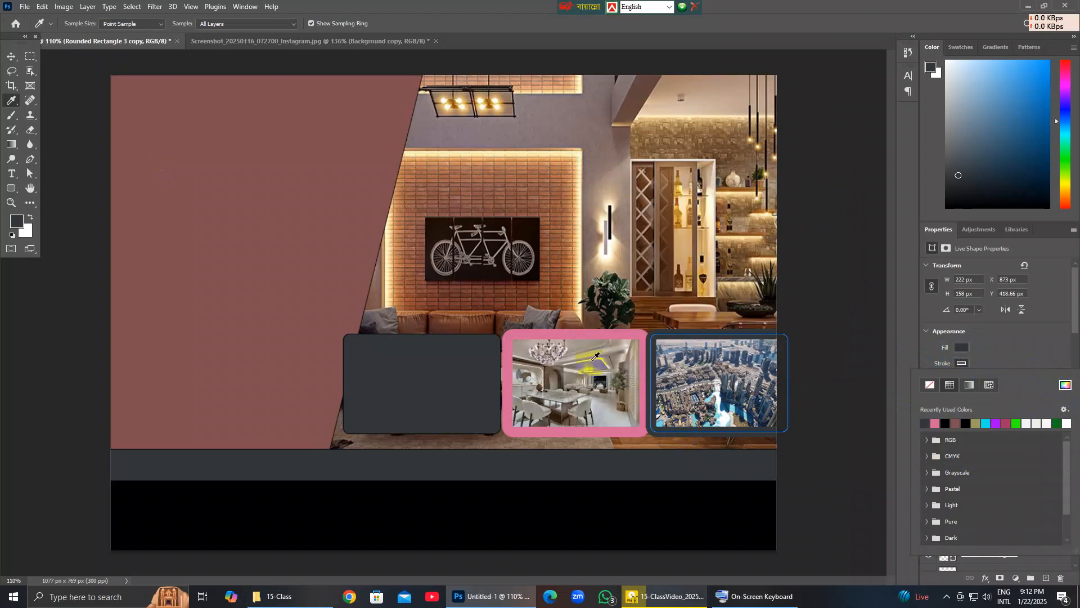
Recolour the middle photo box's pink stroke with the copied hex 323639.
{"action": "left_click", "coordinate": [11, 57]}
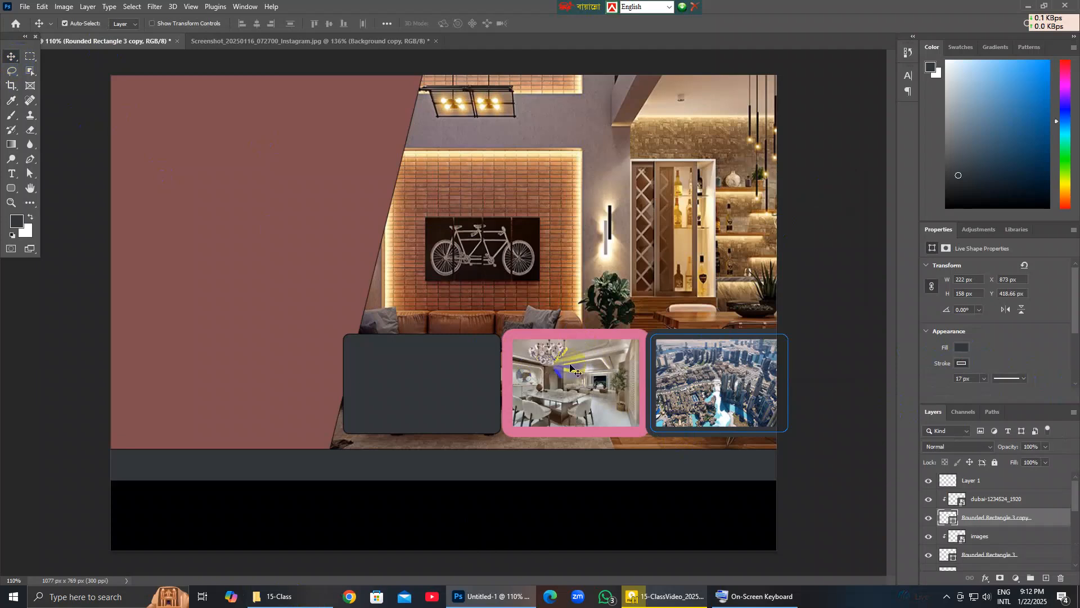
{"action": "left_click", "coordinate": [574, 336]}
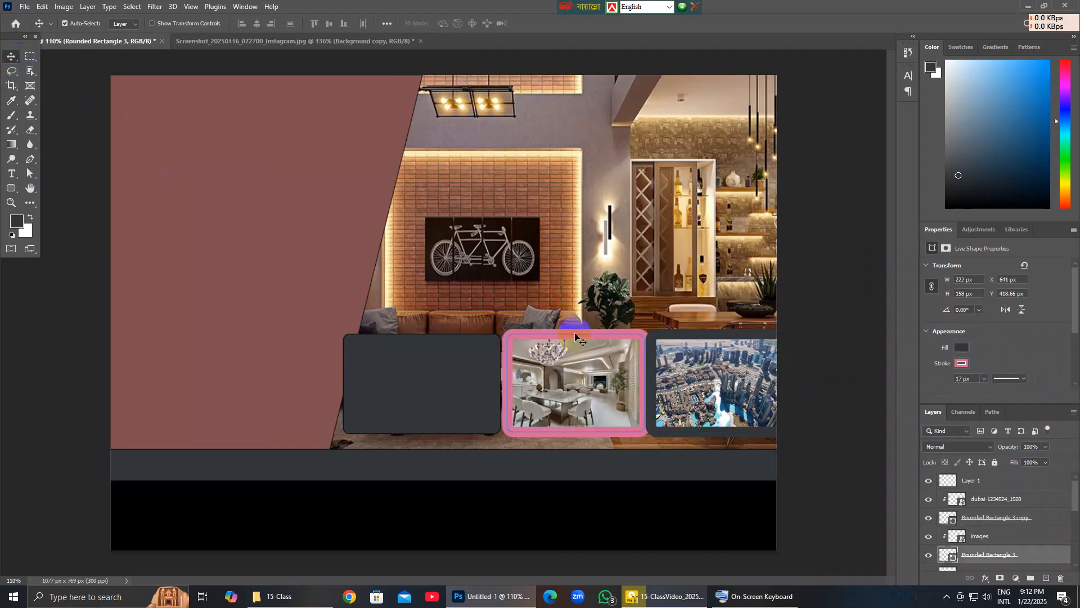
{"action": "left_click", "coordinate": [961, 364]}
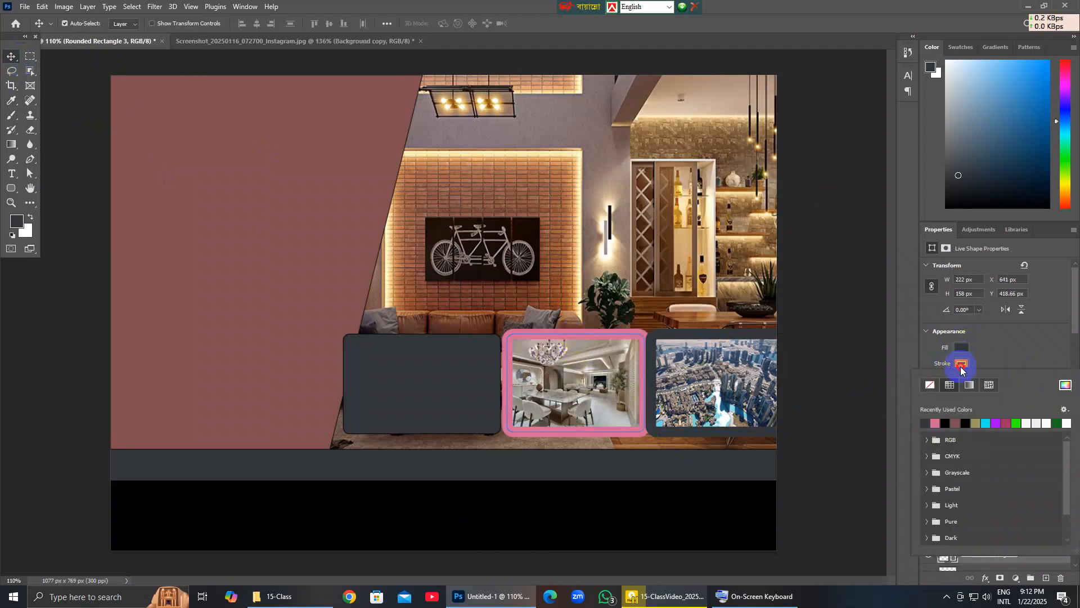
{"action": "left_click", "coordinate": [1066, 385]}
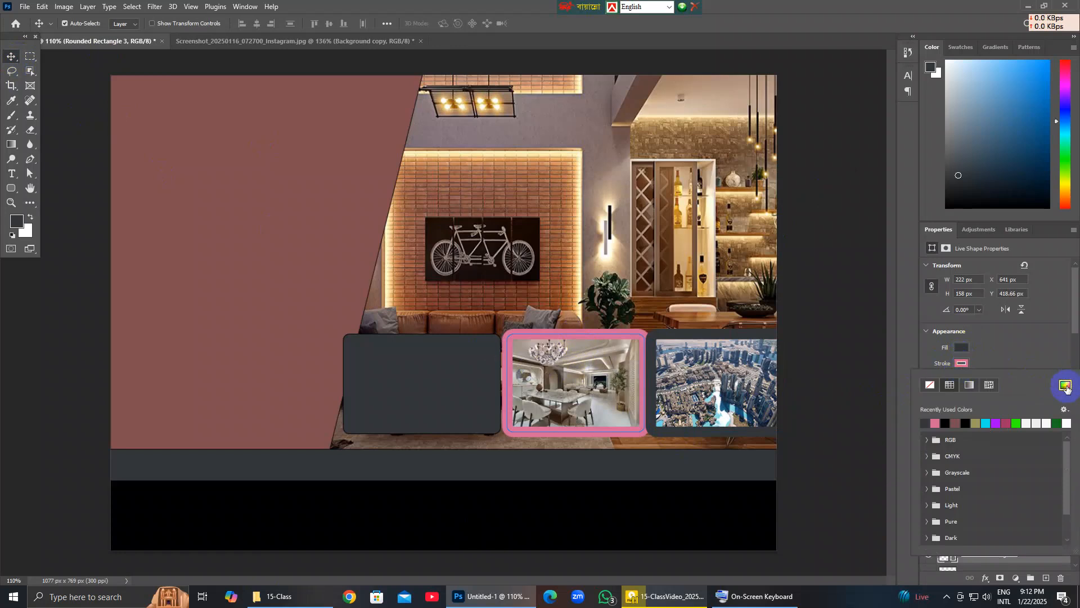
{"action": "left_click", "coordinate": [780, 376]}
{"action": "key", "text": "BackSpace"}
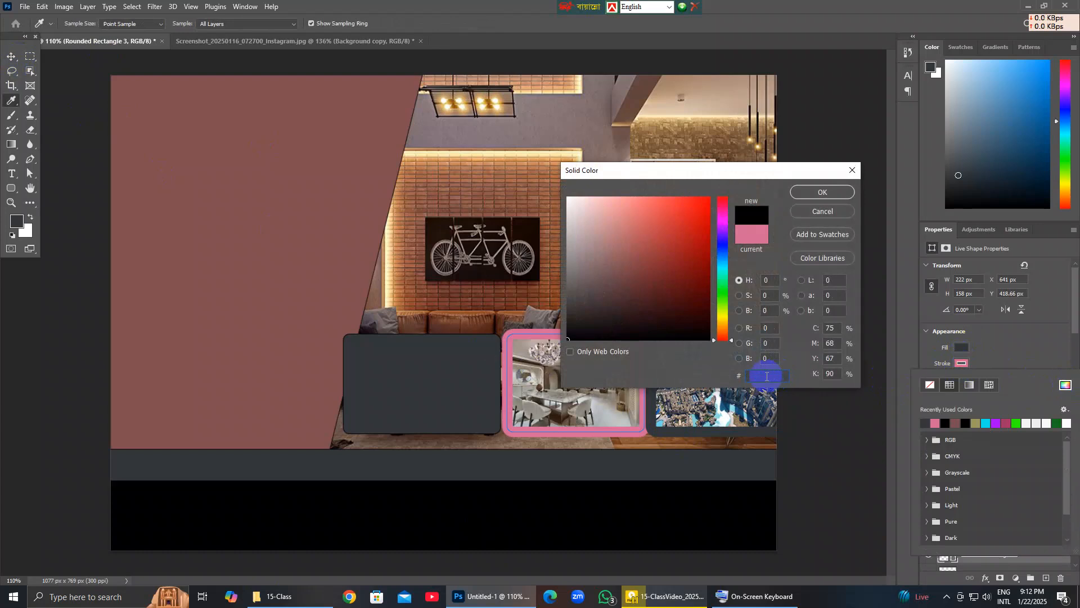
{"action": "right_click", "coordinate": [766, 375]}
{"action": "left_click", "coordinate": [786, 423]}
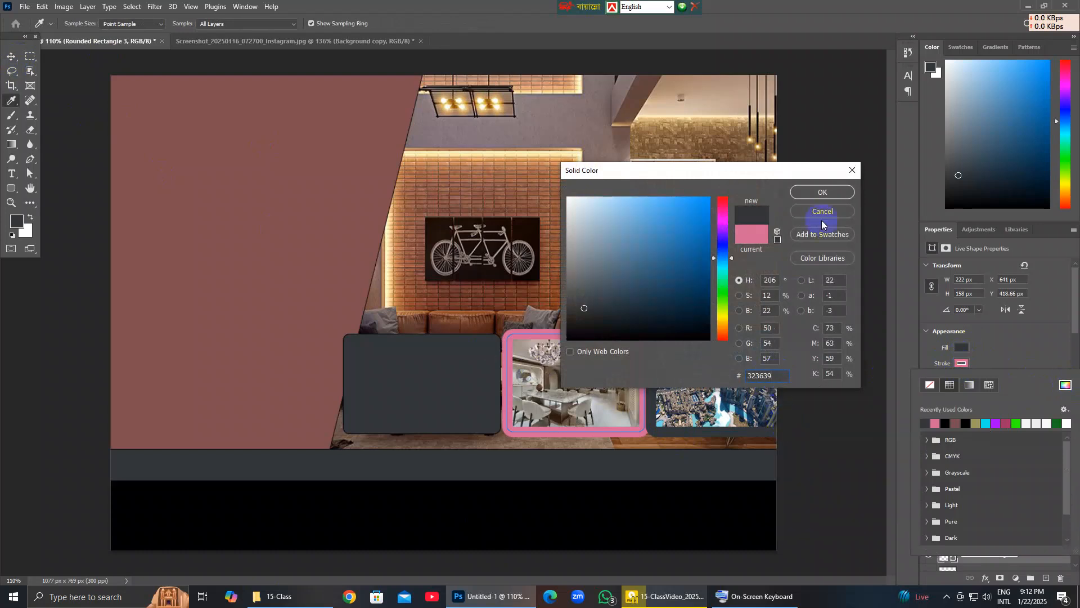
{"action": "left_click", "coordinate": [821, 192]}
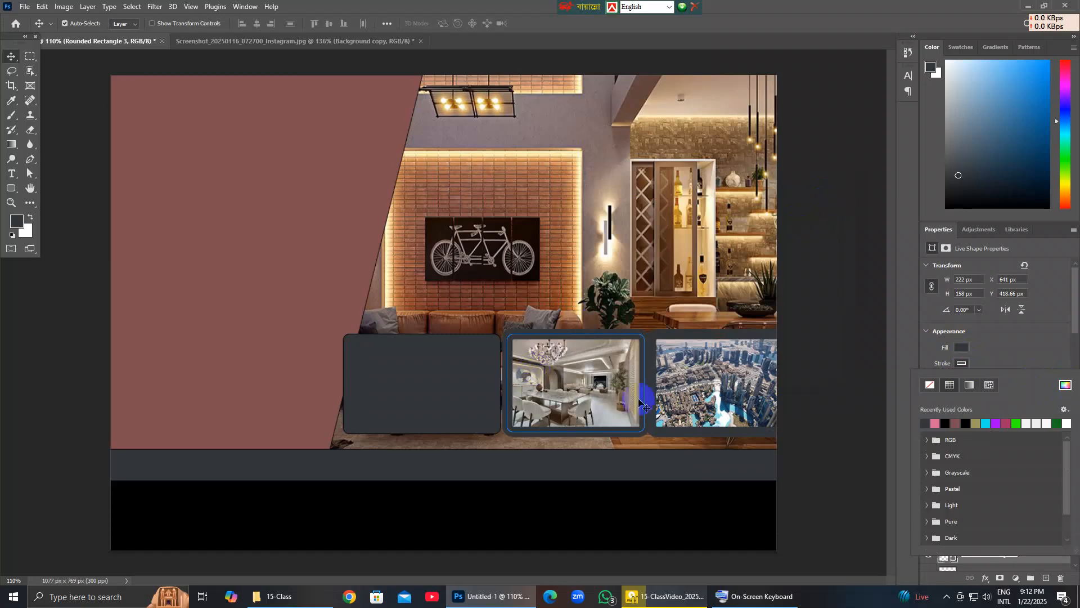
Change the empty left text box's stroke colour to hex 323639.
{"action": "left_click", "coordinate": [442, 392]}
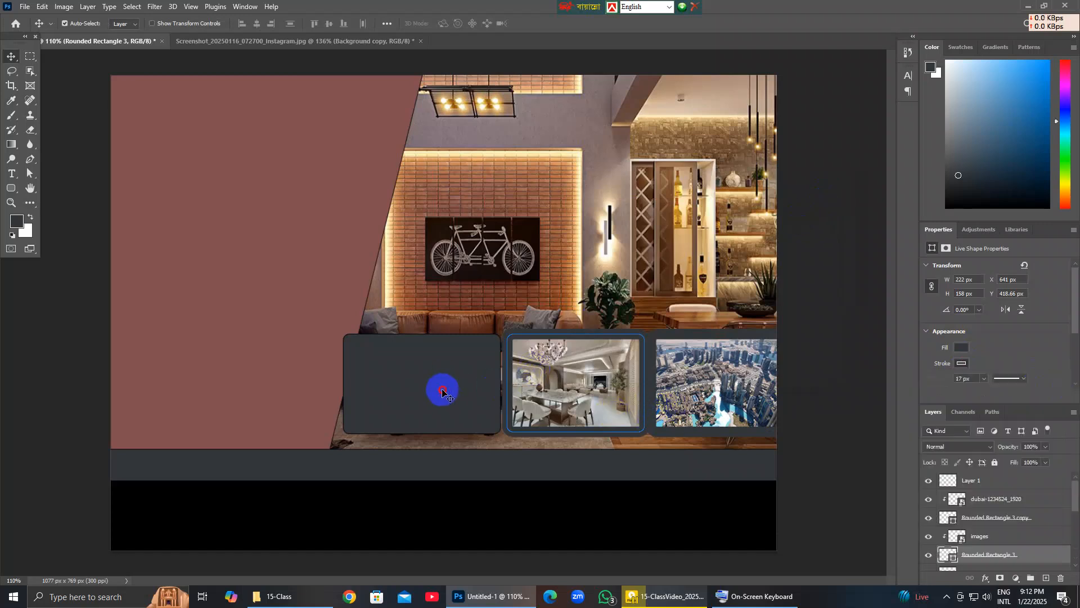
{"action": "left_click", "coordinate": [34, 174]}
{"action": "right_click", "coordinate": [33, 175]}
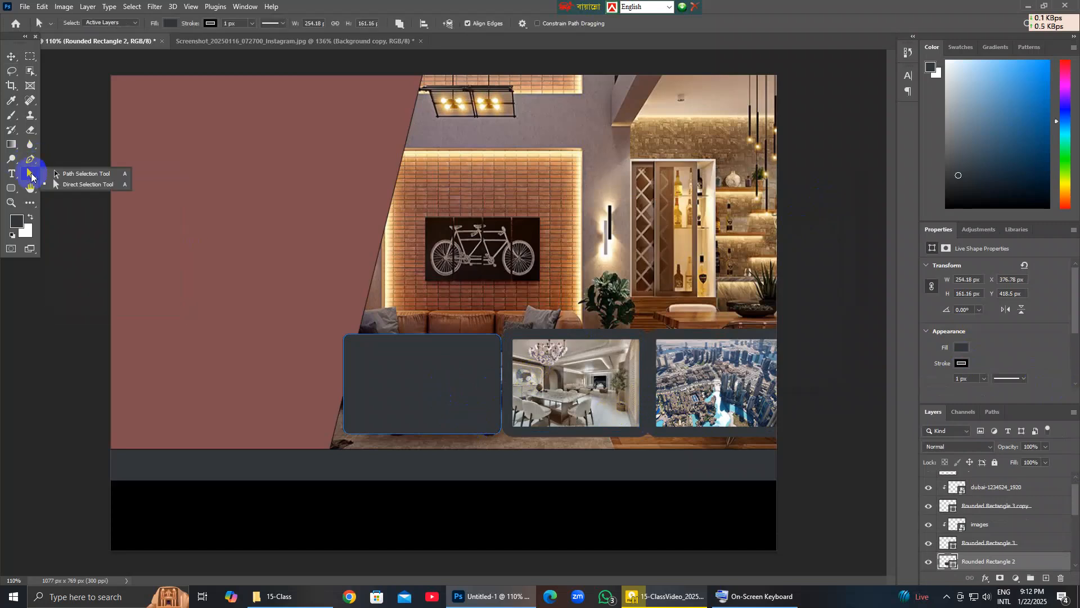
{"action": "left_click", "coordinate": [68, 187]}
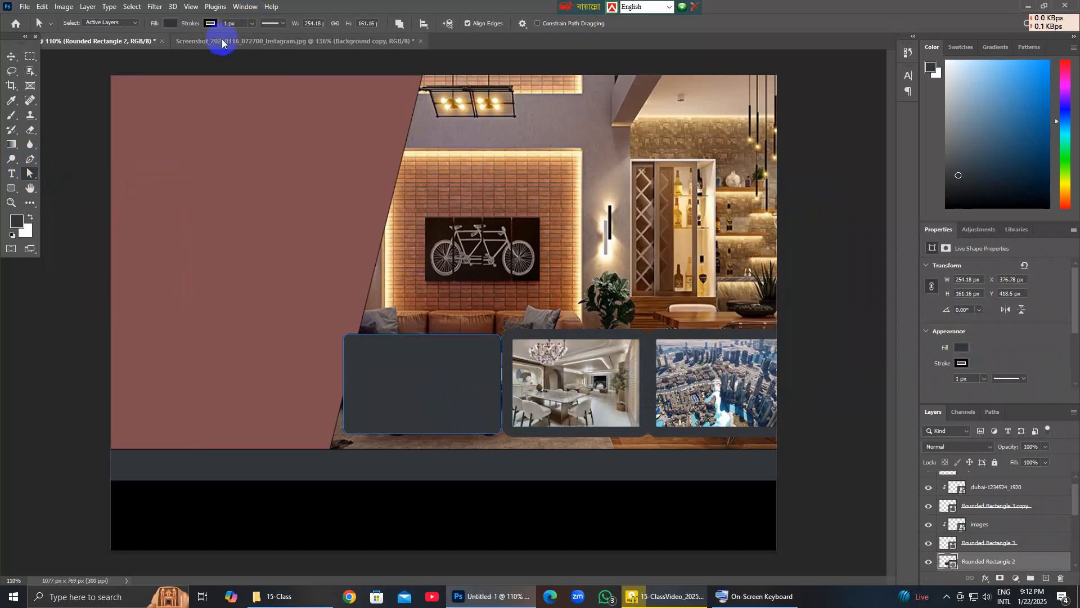
{"action": "left_click", "coordinate": [210, 23]}
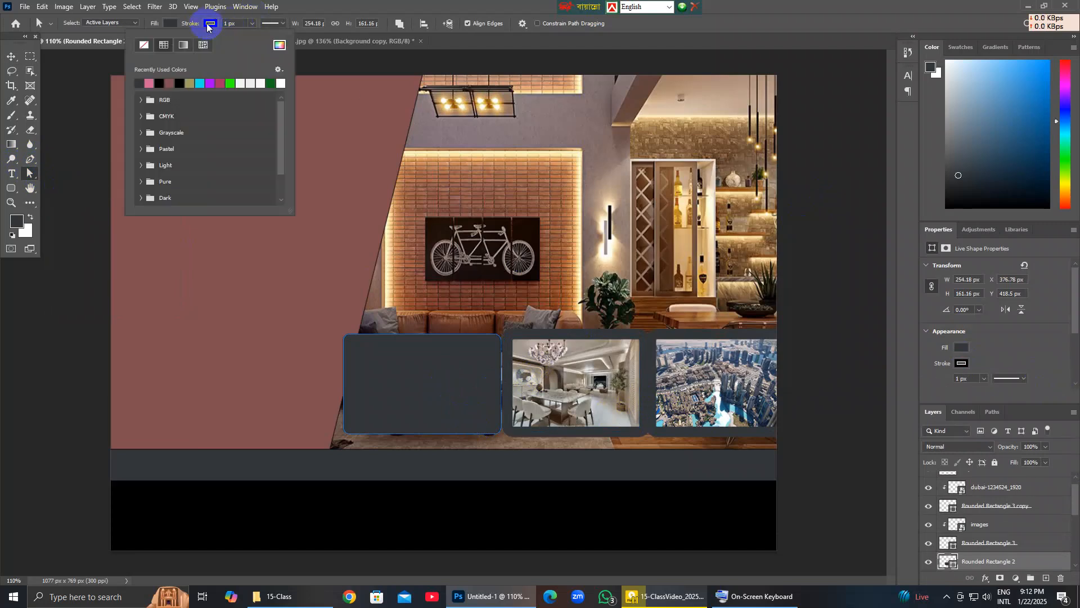
{"action": "left_click", "coordinate": [279, 45]}
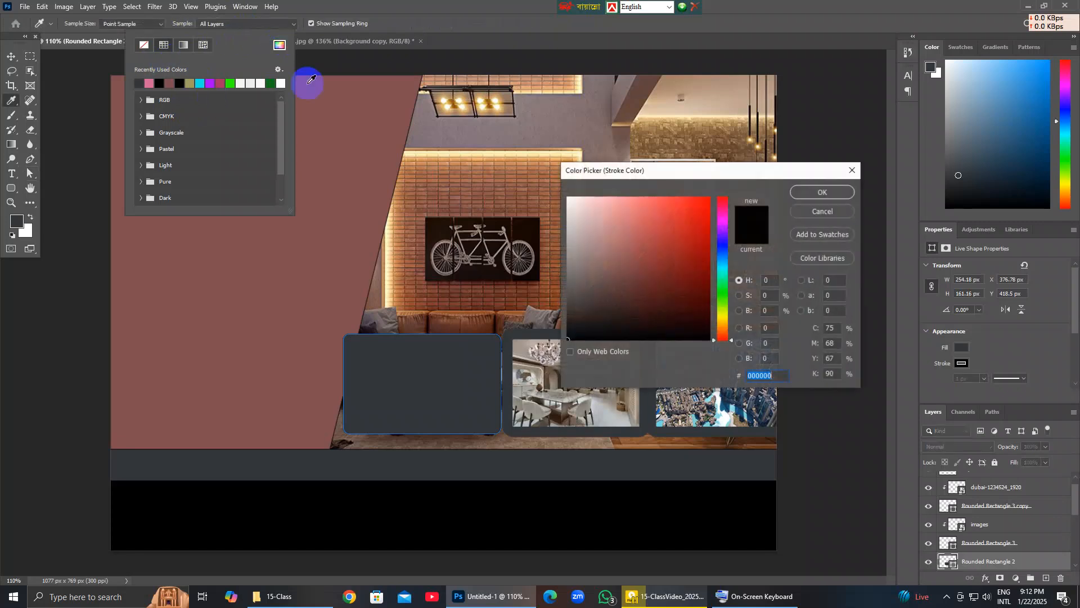
{"action": "left_click", "coordinate": [781, 376]}
{"action": "right_click", "coordinate": [781, 375]}
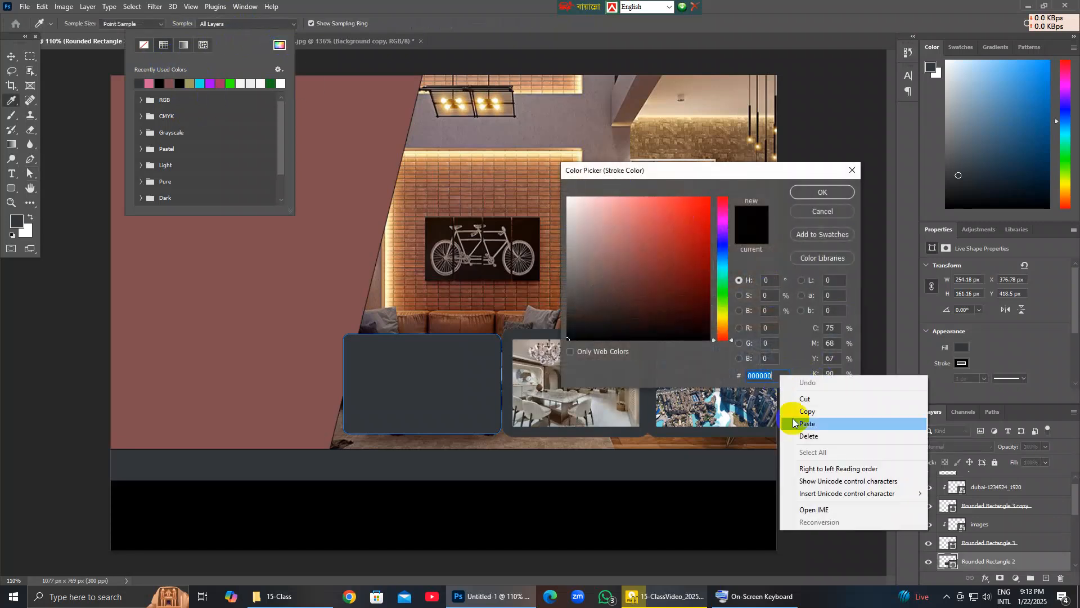
{"action": "left_click", "coordinate": [818, 420]}
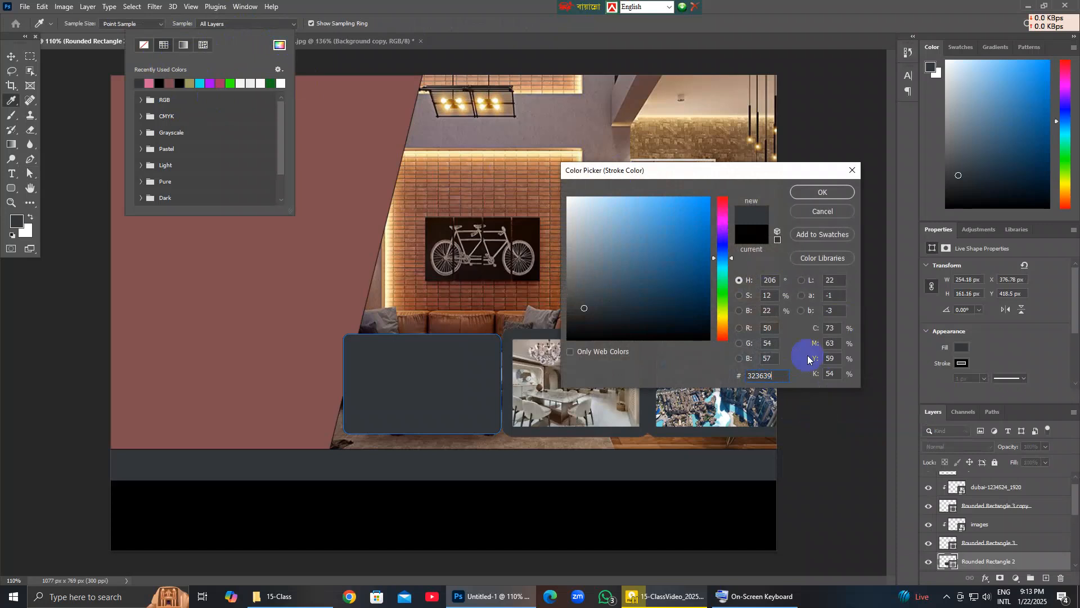
{"action": "left_click", "coordinate": [821, 192]}
Thicken the left text box's stroke to 16 px so its edge extends toward the neighbouring photo box.
{"action": "left_click", "coordinate": [234, 23]}
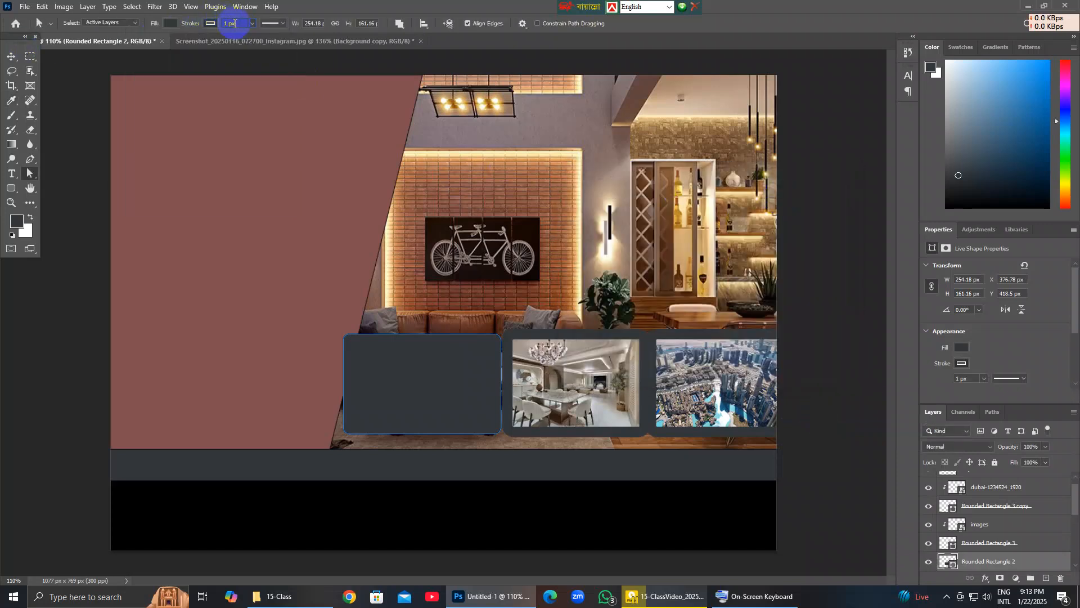
{"action": "scroll", "coordinate": [240, 23], "scroll_direction": "up", "scroll_amount": 2}
{"action": "left_click", "coordinate": [416, 385]}
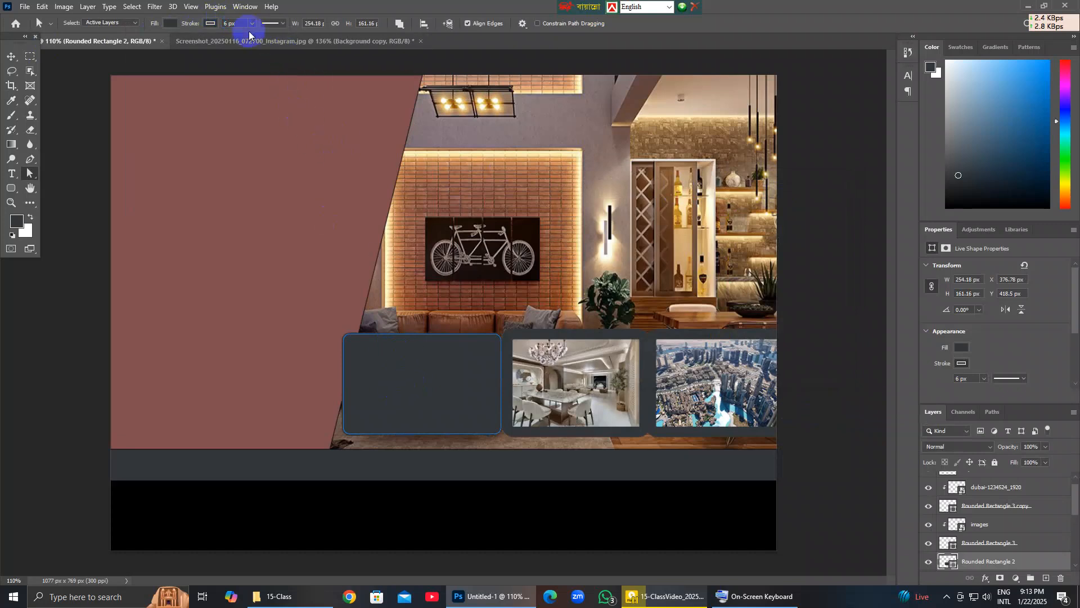
{"action": "left_click", "coordinate": [443, 393]}
{"action": "scroll", "coordinate": [244, 22], "scroll_direction": "up", "scroll_amount": 3}
{"action": "left_click", "coordinate": [432, 380]}
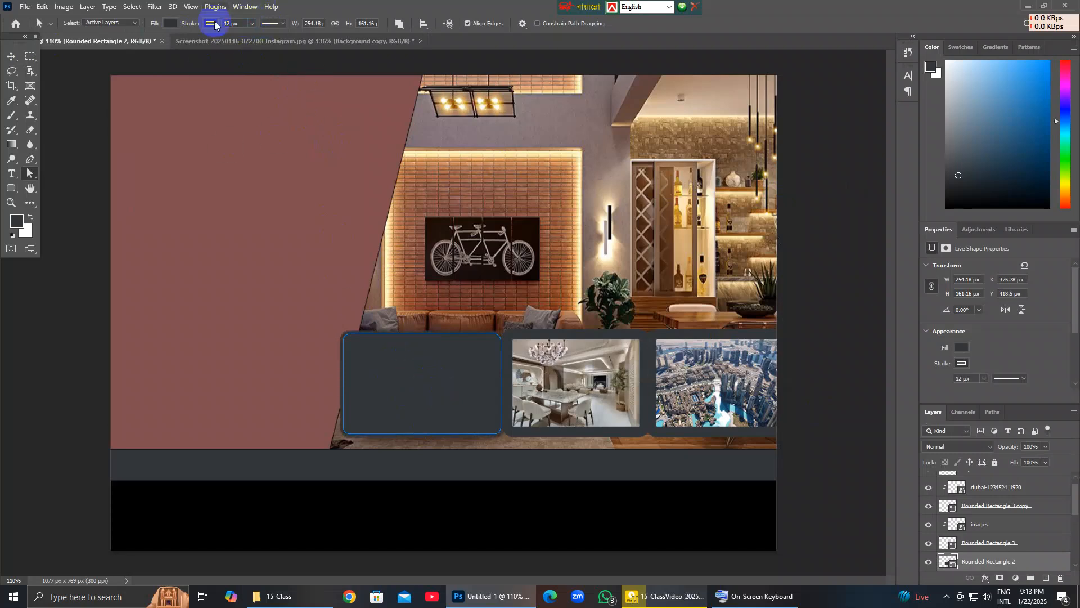
{"action": "scroll", "coordinate": [241, 23], "scroll_direction": "up", "scroll_amount": 3}
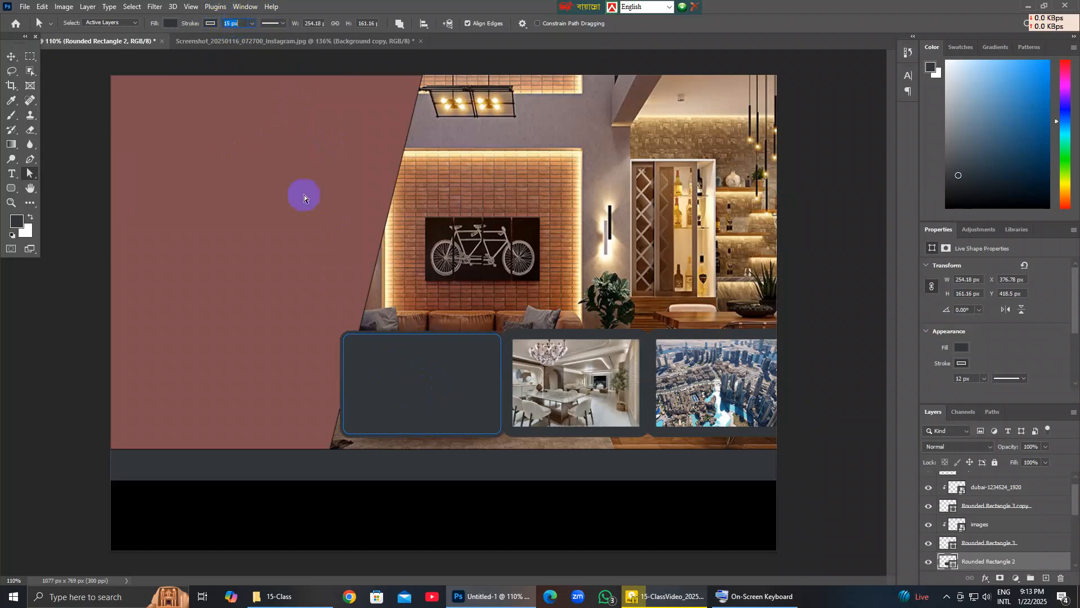
{"action": "left_click", "coordinate": [470, 401]}
{"action": "scroll", "coordinate": [240, 23], "scroll_direction": "up", "scroll_amount": 1}
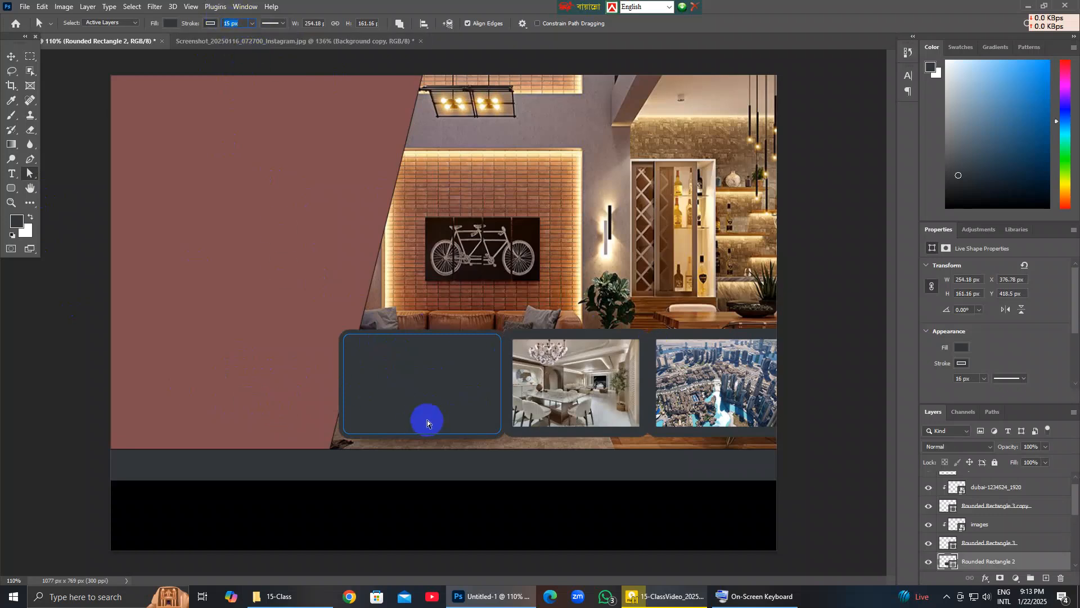
Set the left text box's stroke width to 15 px and deselect the box.
{"action": "left_click", "coordinate": [616, 528]}
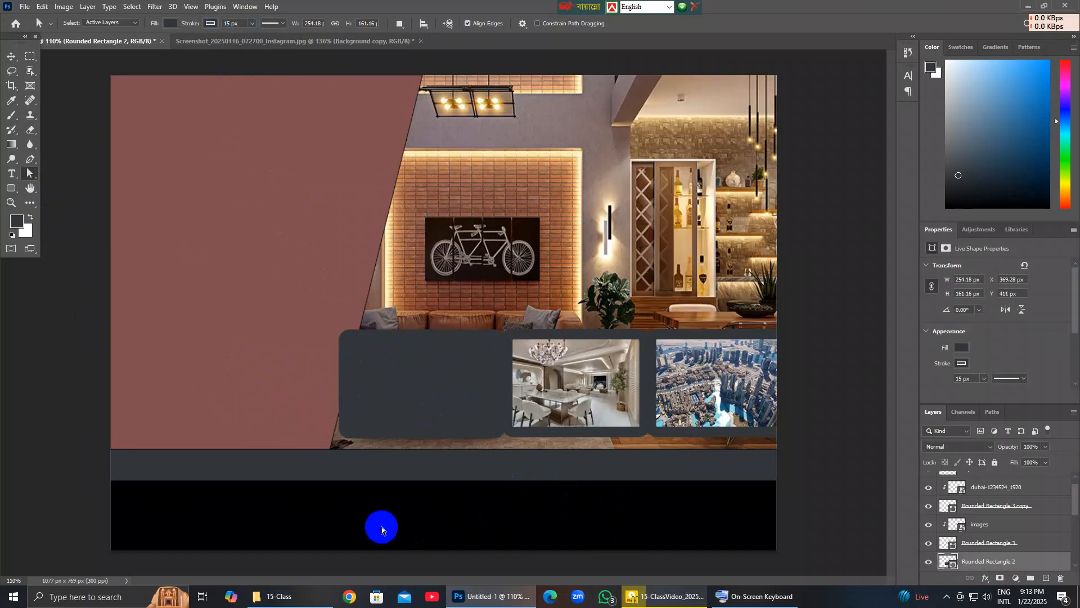
{"action": "left_click", "coordinate": [416, 406]}
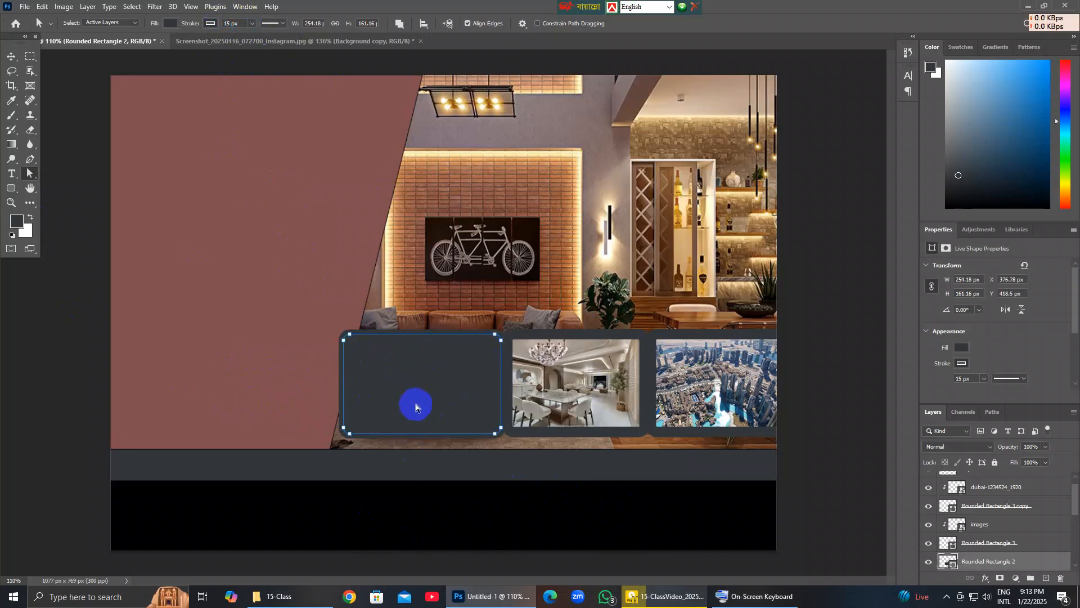
{"action": "left_click", "coordinate": [861, 159]}
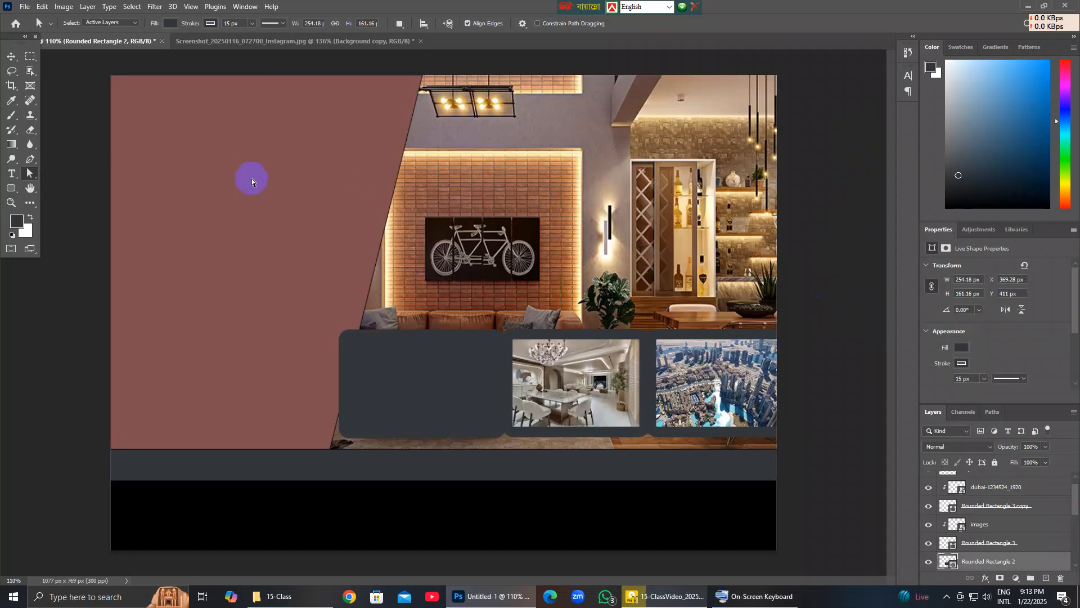
Select the slanted brownish-red panel, then sample the reference flyer's black background and copy its hex 000000.
{"action": "left_click", "coordinate": [11, 56]}
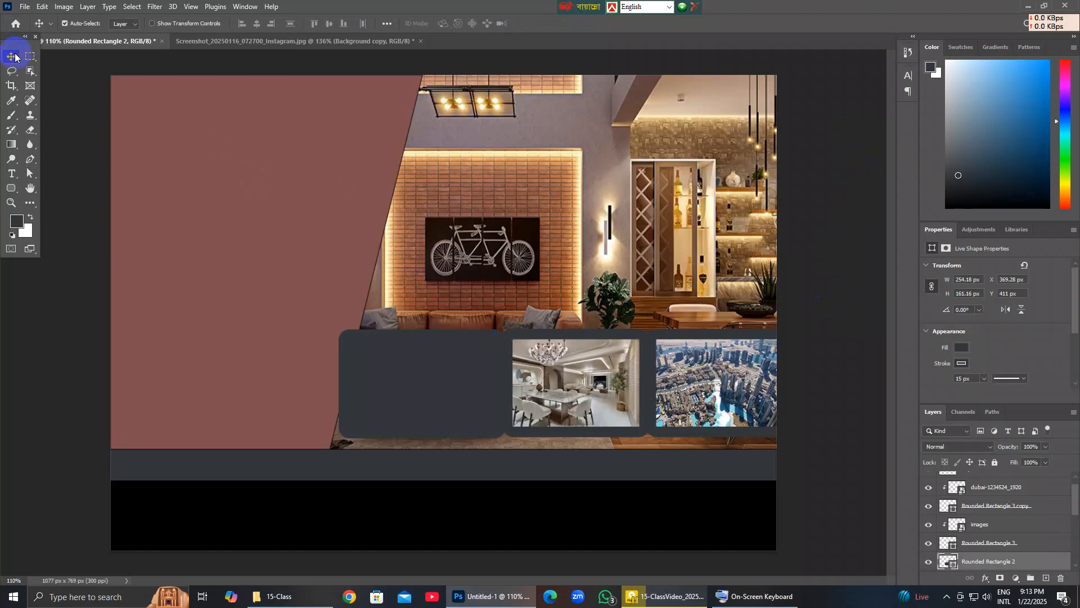
{"action": "left_click", "coordinate": [217, 167]}
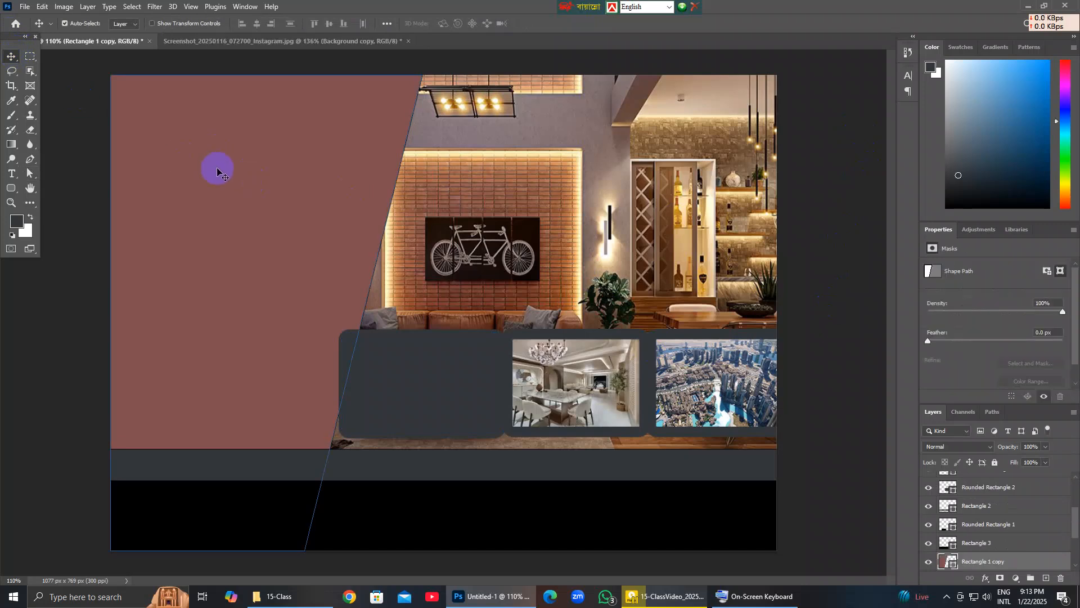
{"action": "left_click", "coordinate": [269, 41]}
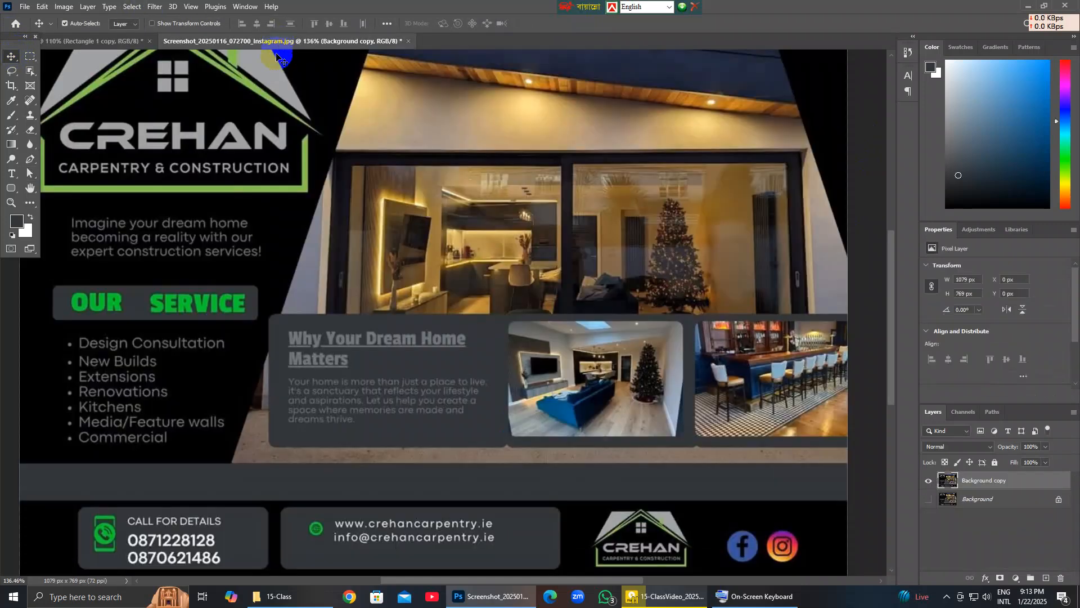
{"action": "left_click", "coordinate": [11, 100]}
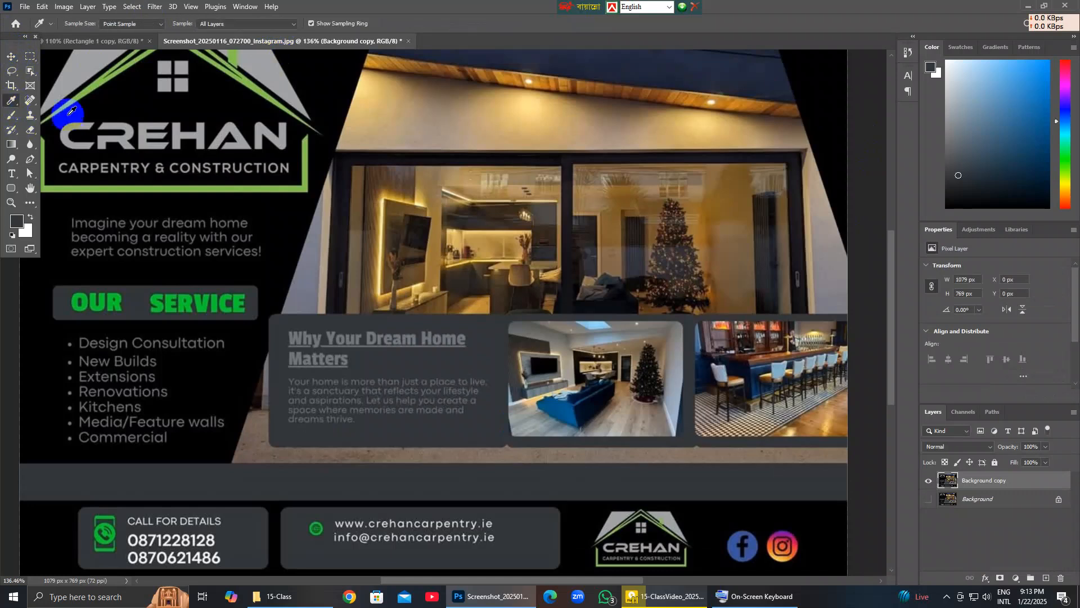
{"action": "left_click", "coordinate": [330, 90]}
{"action": "left_click", "coordinate": [17, 221]}
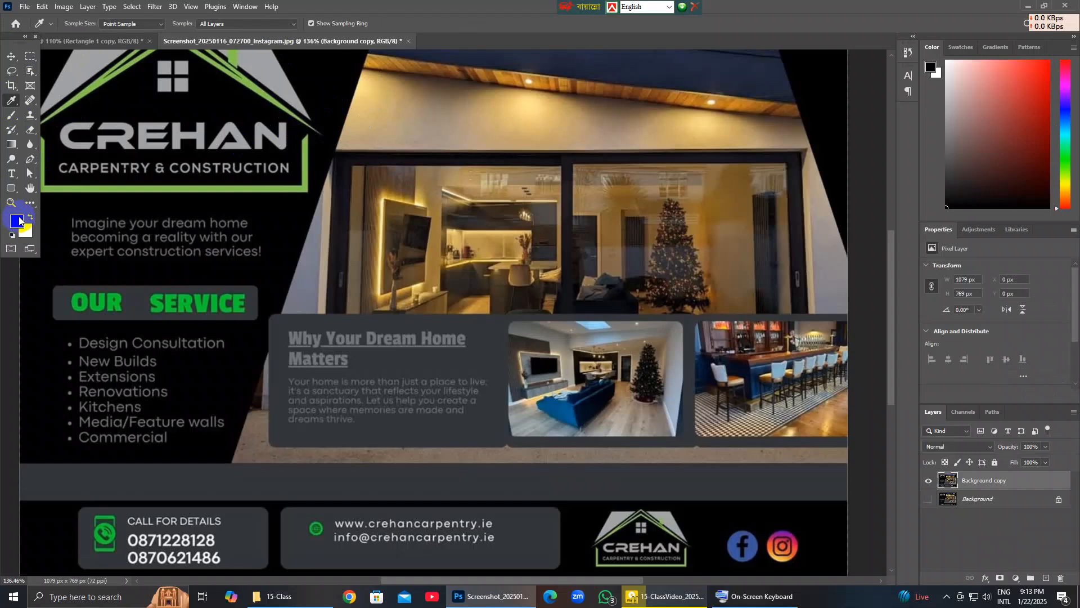
{"action": "right_click", "coordinate": [774, 376]}
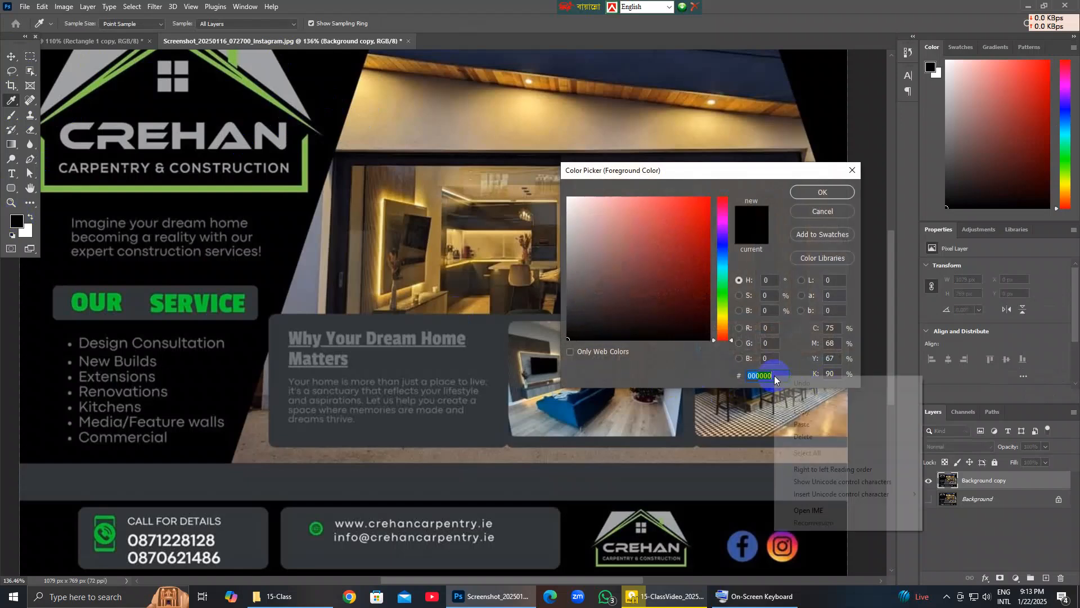
{"action": "left_click", "coordinate": [807, 408]}
{"action": "left_click", "coordinate": [851, 185]}
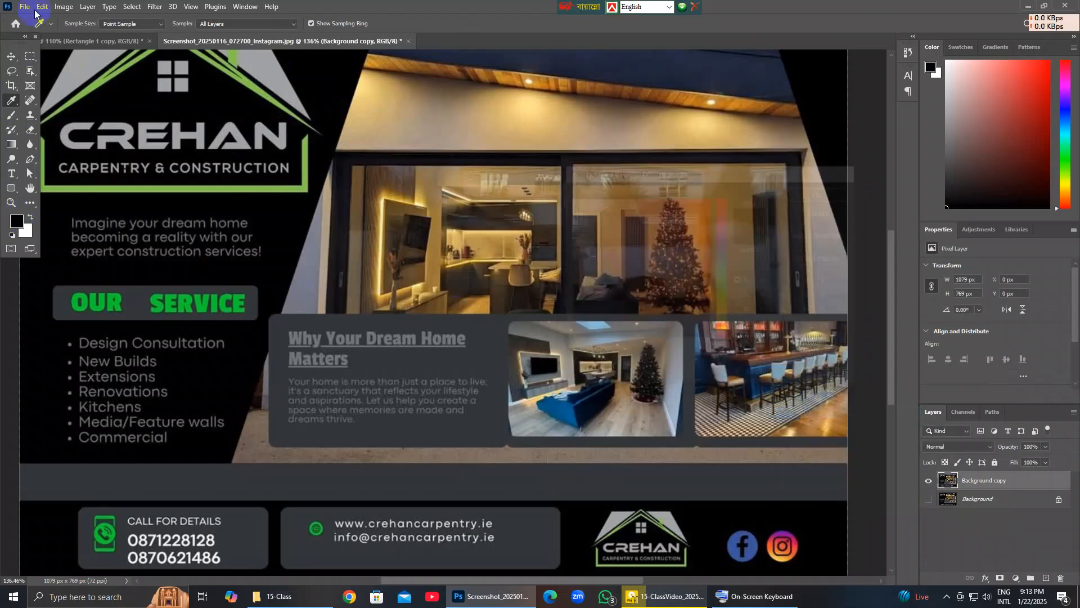
Recolour the slanted panel in the new flyer document with the copied hex 000000.
{"action": "left_click", "coordinate": [90, 41]}
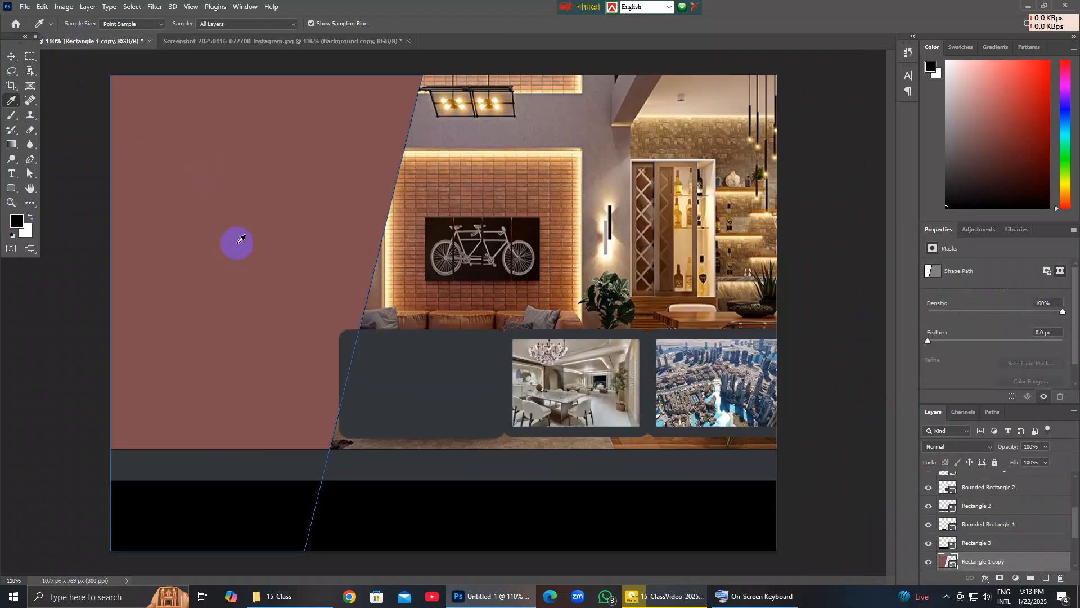
{"action": "left_click", "coordinate": [11, 57]}
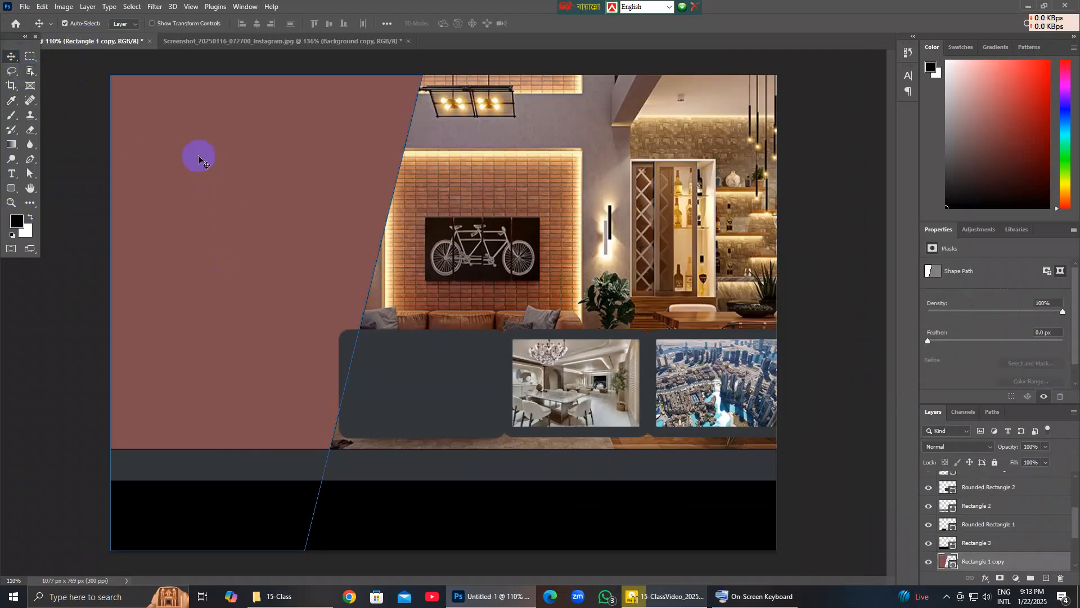
{"action": "double_click", "coordinate": [955, 567]}
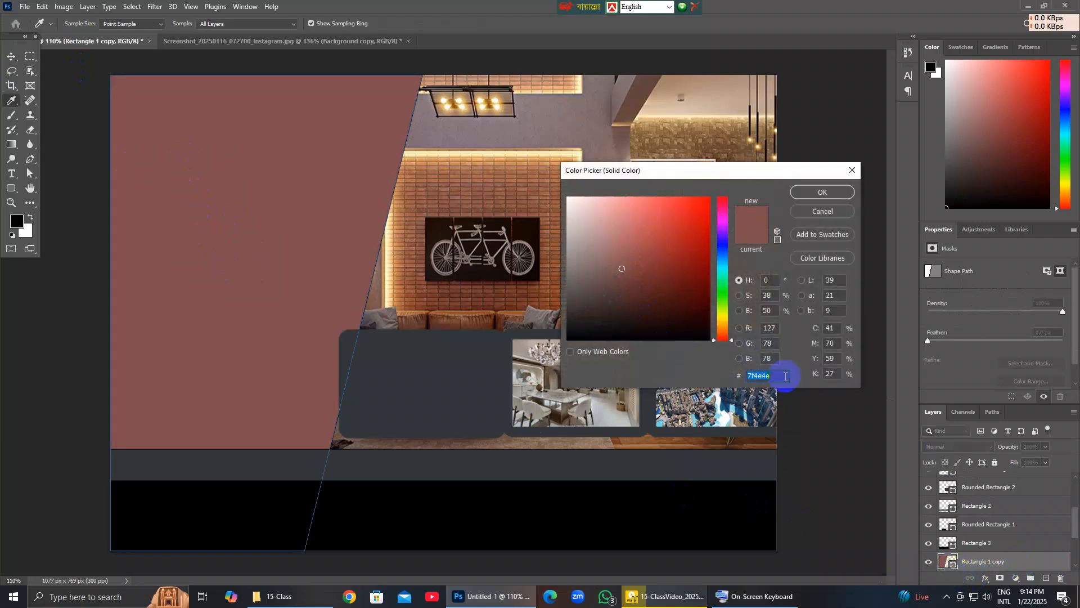
{"action": "right_click", "coordinate": [773, 377]}
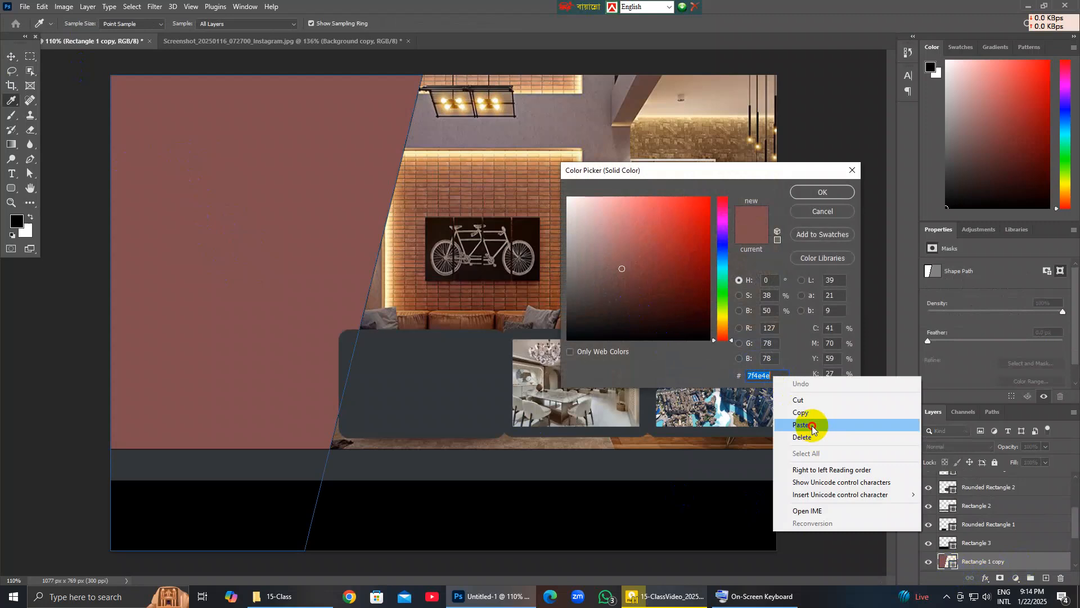
{"action": "left_click", "coordinate": [809, 426]}
{"action": "left_click", "coordinate": [815, 197]}
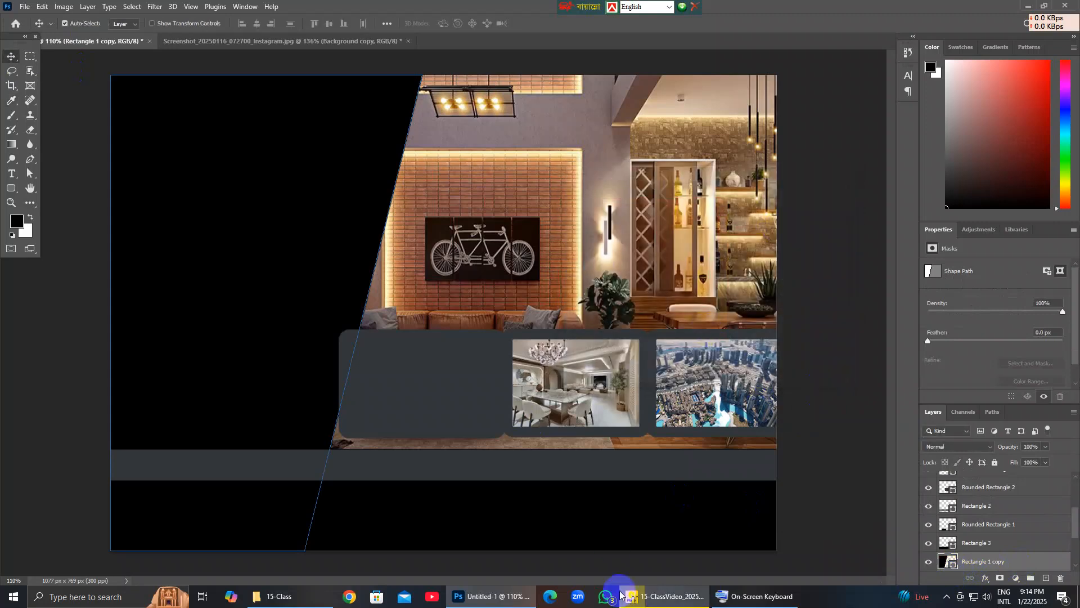
Examine the reference flyer's logo, service list and text box to compare its layout and lettering.
{"action": "left_click", "coordinate": [256, 43]}
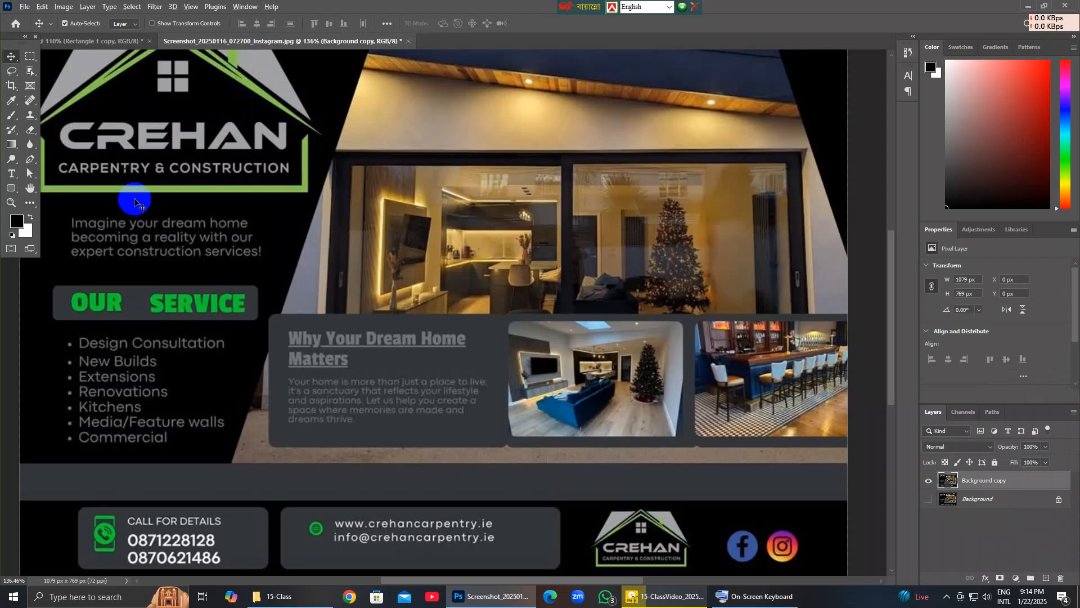
{"action": "key", "text": "ctrl+minus"}
{"action": "key", "text": "ctrl+minus"}
{"action": "key", "text": "ctrl+minus"}
{"action": "key", "text": "ctrl+plus"}
{"action": "key", "text": "ctrl+plus"}
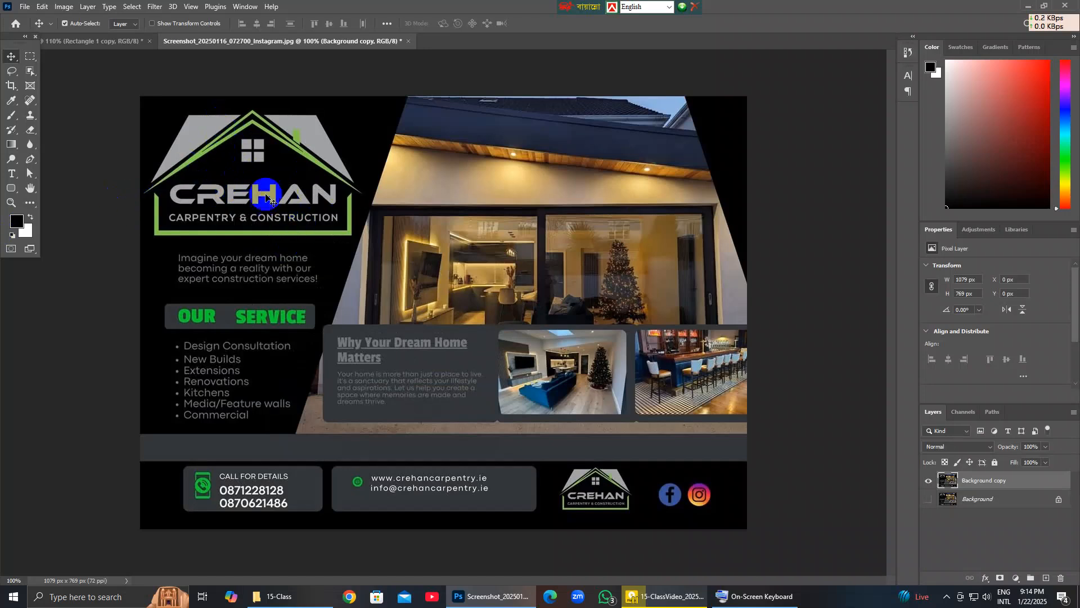
{"action": "scroll", "coordinate": [219, 192], "scroll_direction": "up", "scroll_amount": 3}
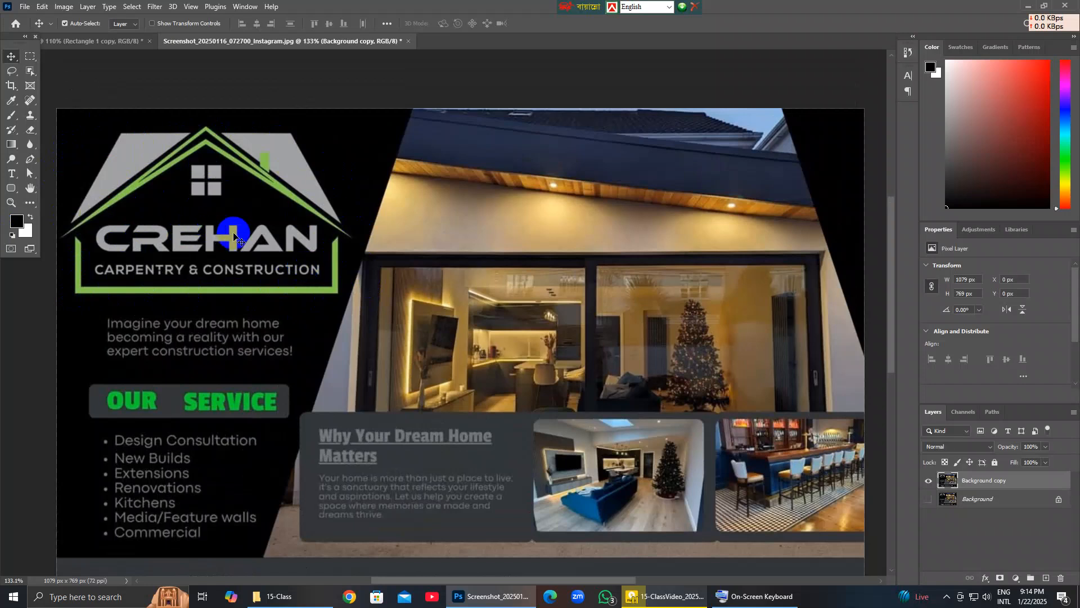
{"action": "scroll", "coordinate": [329, 347], "scroll_direction": "down", "scroll_amount": 2}
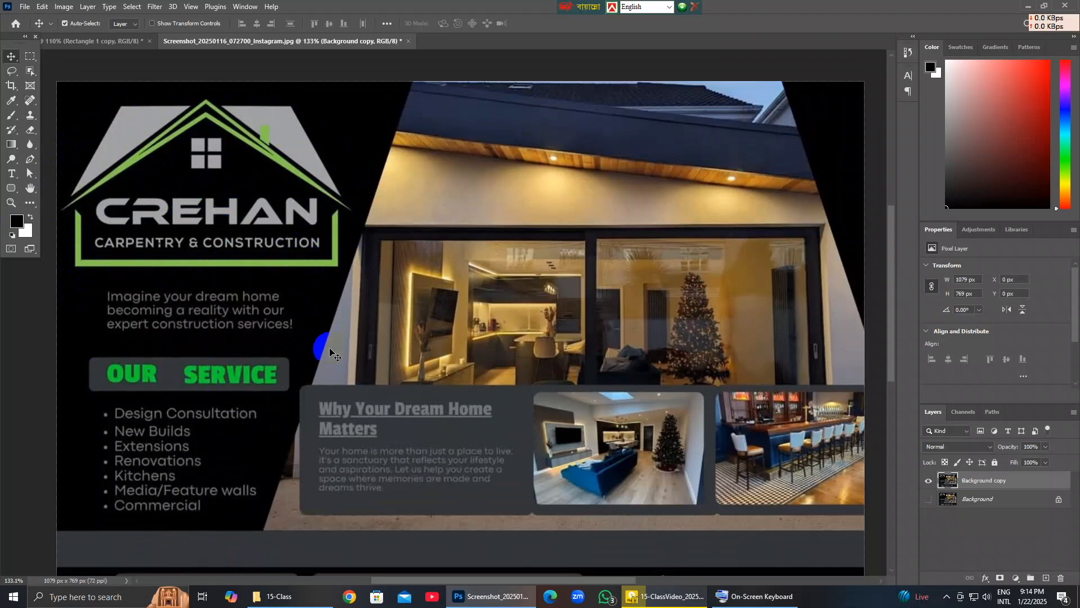
{"action": "scroll", "coordinate": [329, 349], "scroll_direction": "down", "scroll_amount": 2}
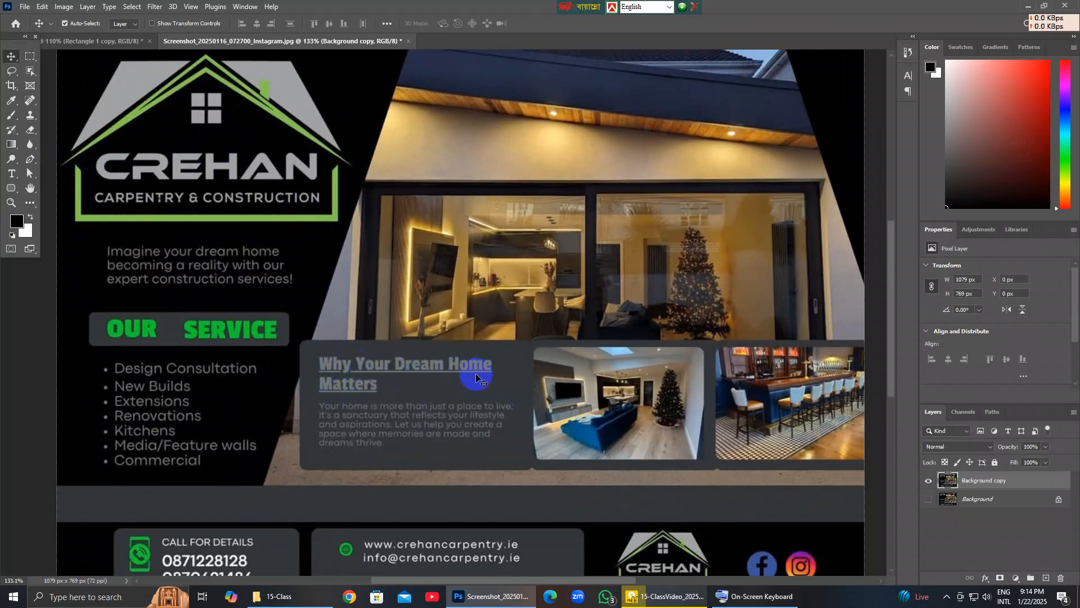
Return to the new flyer document and select the empty left text box.
{"action": "left_click", "coordinate": [90, 41]}
{"action": "left_click", "coordinate": [414, 378]}
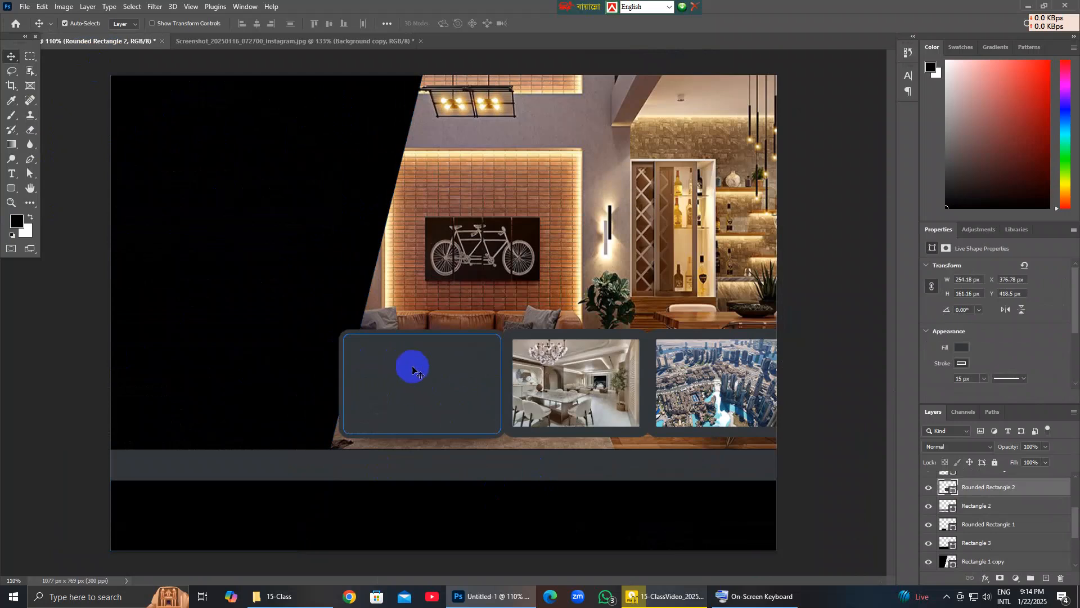
{"action": "left_click", "coordinate": [1048, 579]}
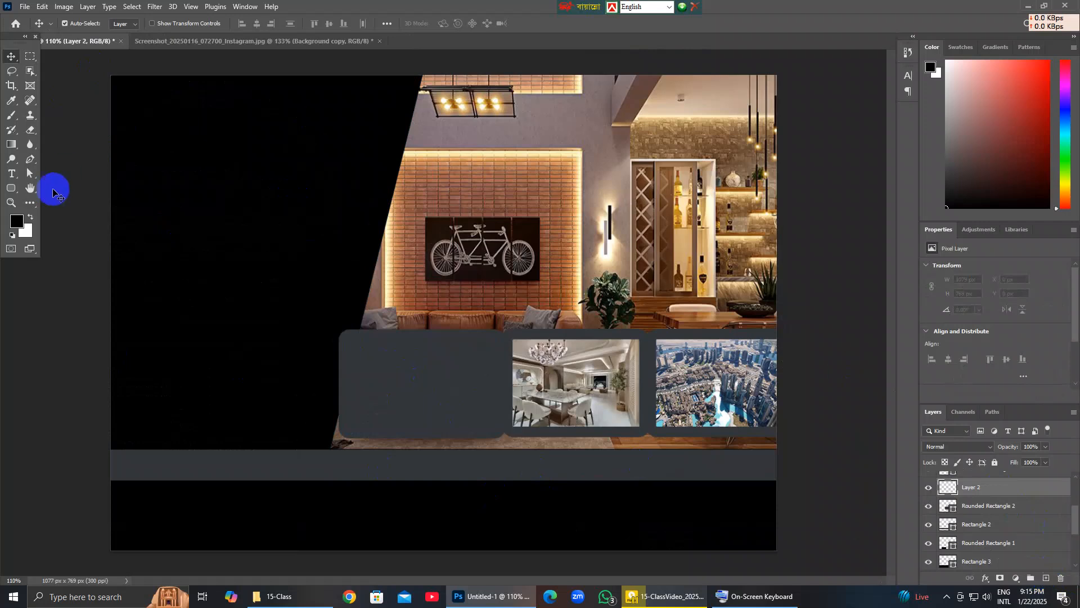
{"action": "left_click", "coordinate": [13, 179]}
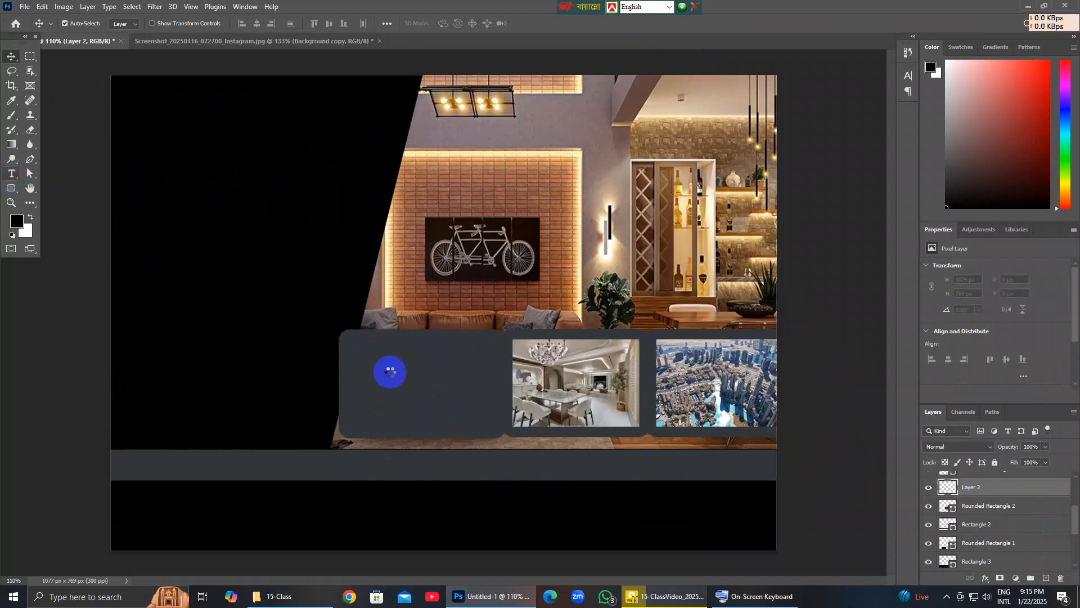
{"action": "left_click", "coordinate": [391, 371]}
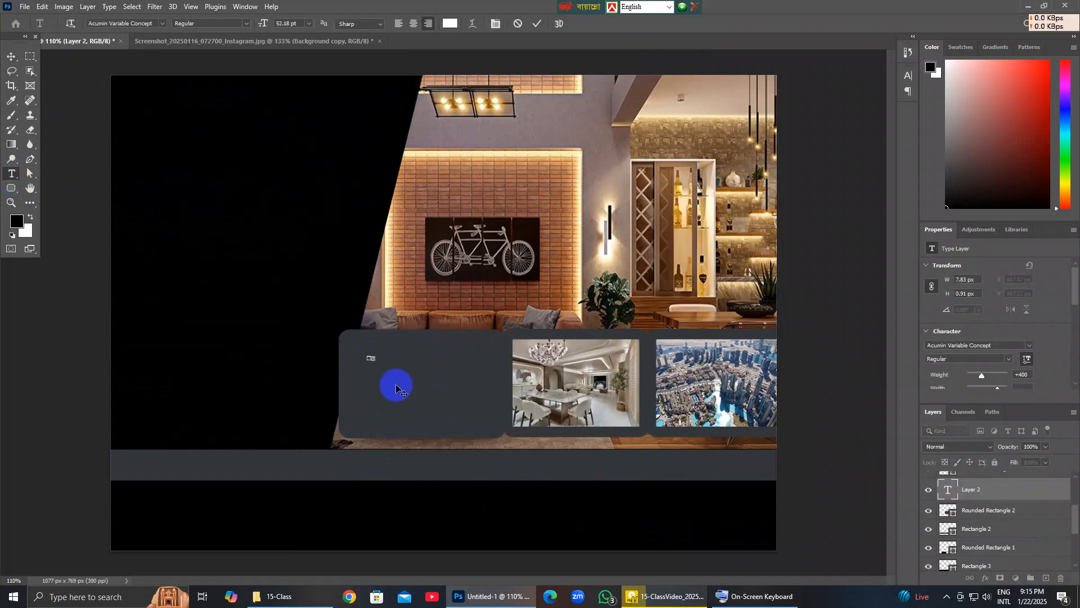
{"action": "scroll", "coordinate": [355, 383], "scroll_direction": "up", "scroll_amount": 5}
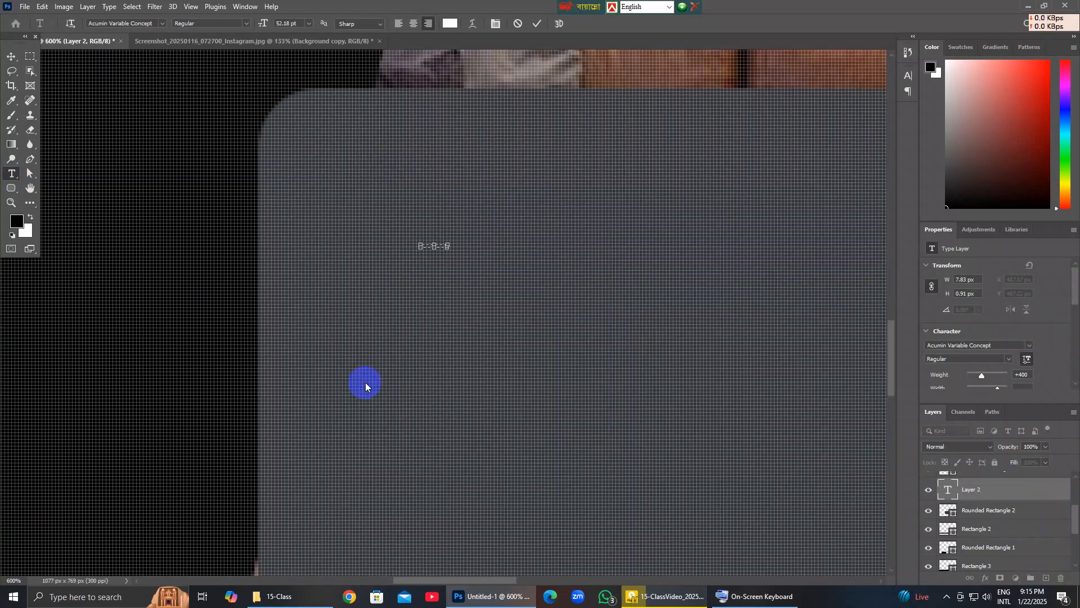
{"action": "left_click_drag", "start_coordinate": [445, 247], "coordinate": [495, 299]}
{"action": "scroll", "coordinate": [494, 299], "scroll_direction": "down", "scroll_amount": 3}
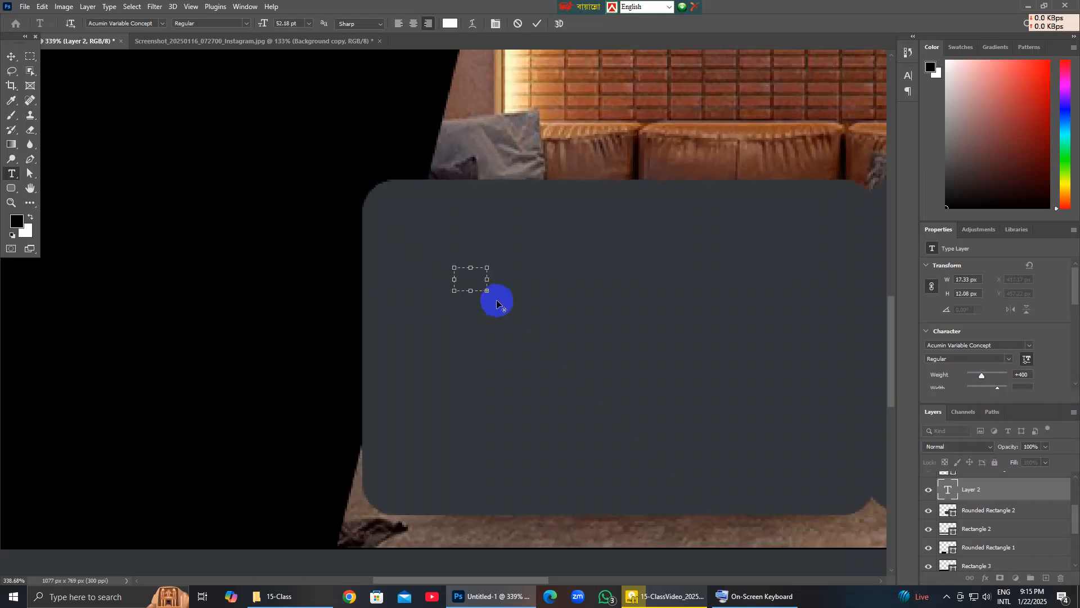
{"action": "scroll", "coordinate": [497, 304], "scroll_direction": "down", "scroll_amount": 4}
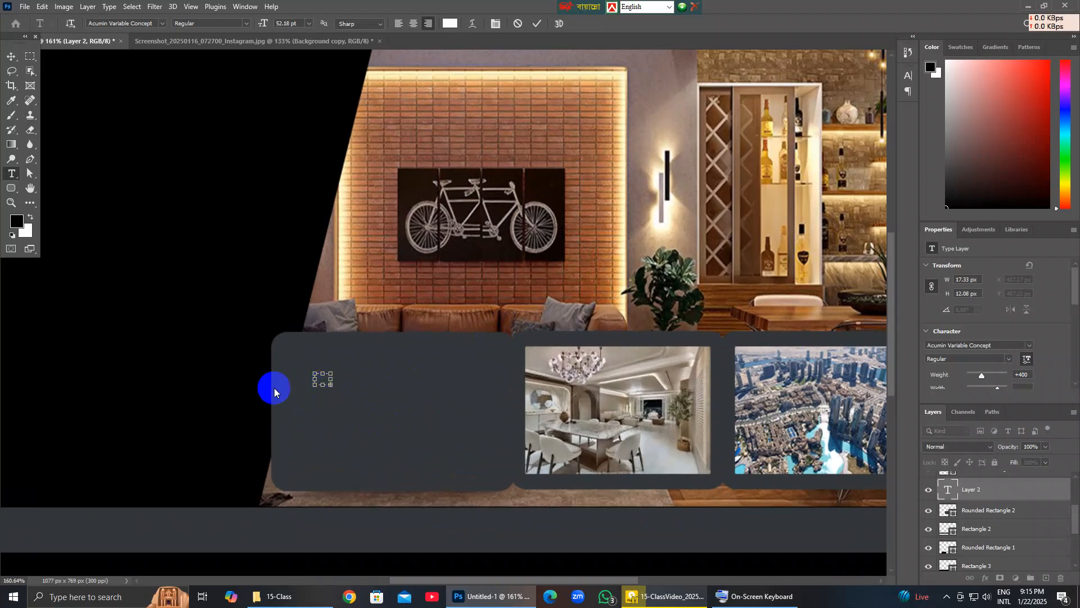
{"action": "left_click", "coordinate": [978, 493]}
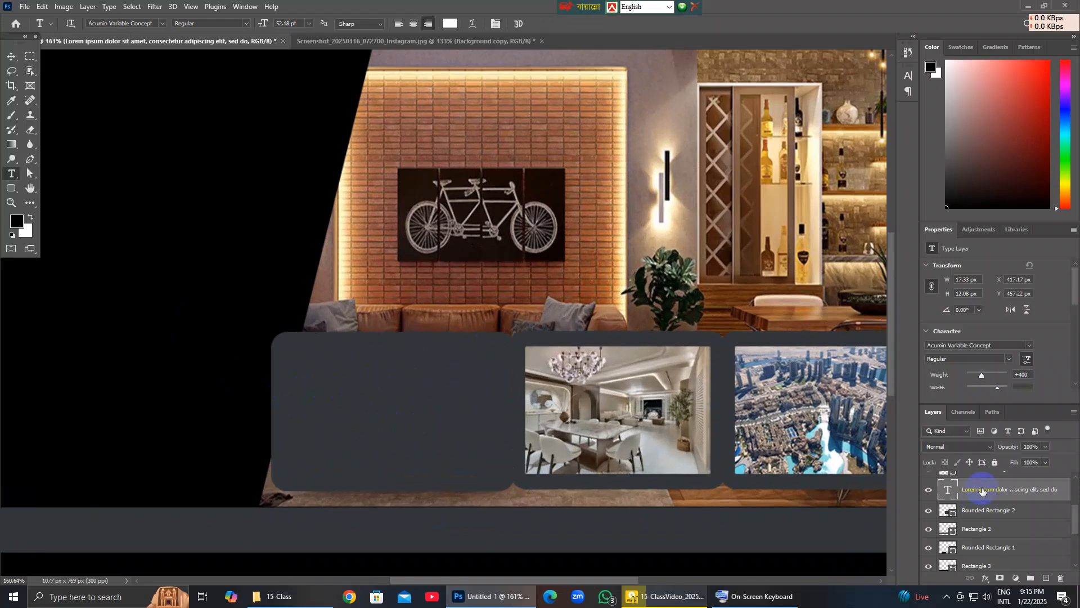
{"action": "key", "text": "Delete"}
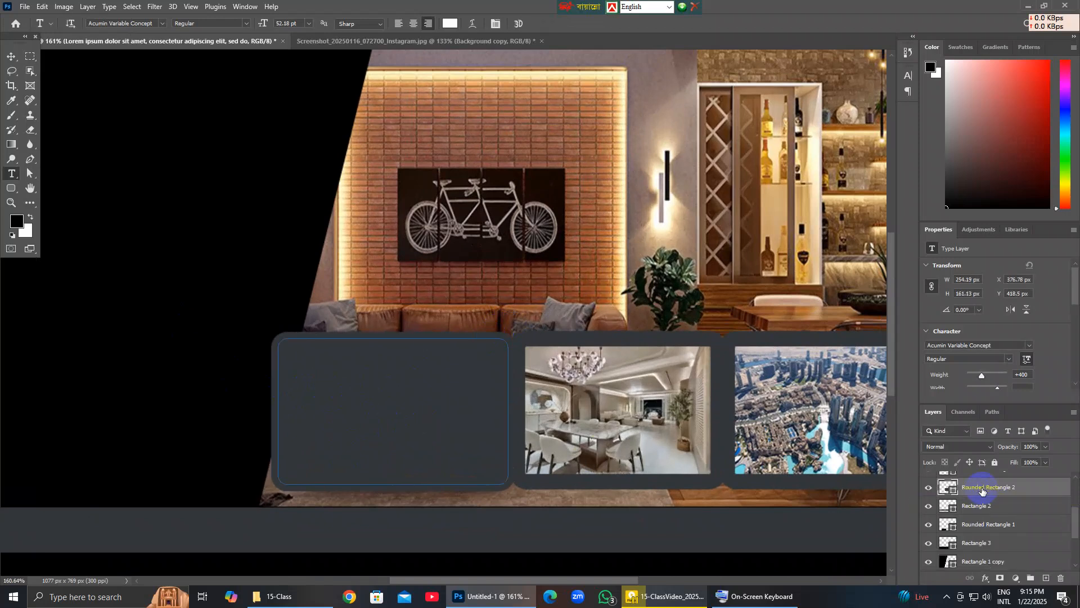
Add a new layer above the left dark-grey rounded box and place a "Lorem Ipsum" placeholder text line on it.
{"action": "left_click", "coordinate": [13, 59]}
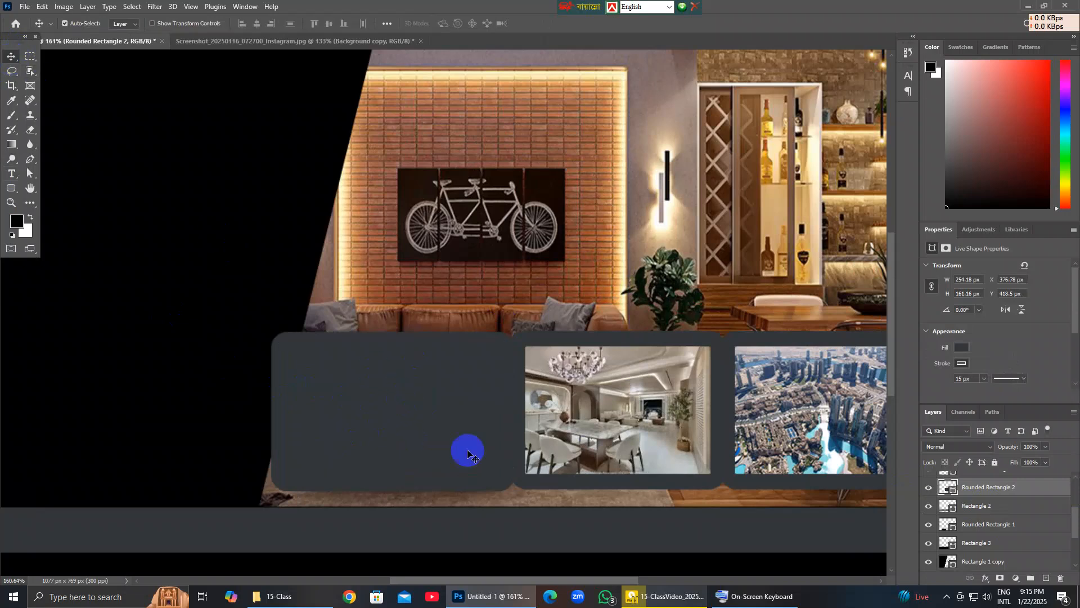
{"action": "left_click", "coordinate": [1044, 579]}
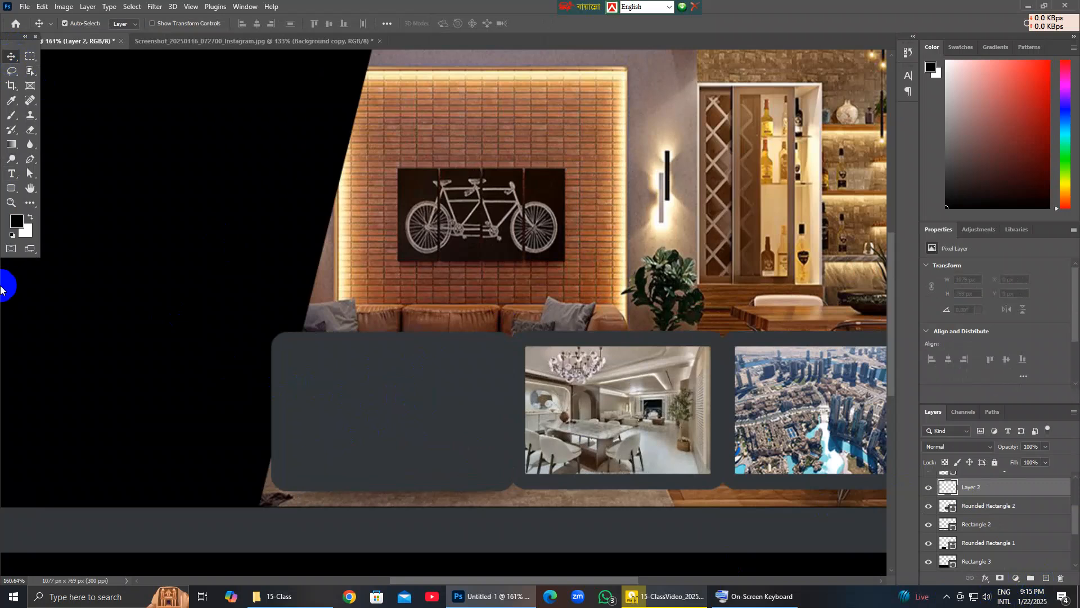
{"action": "left_click", "coordinate": [12, 174]}
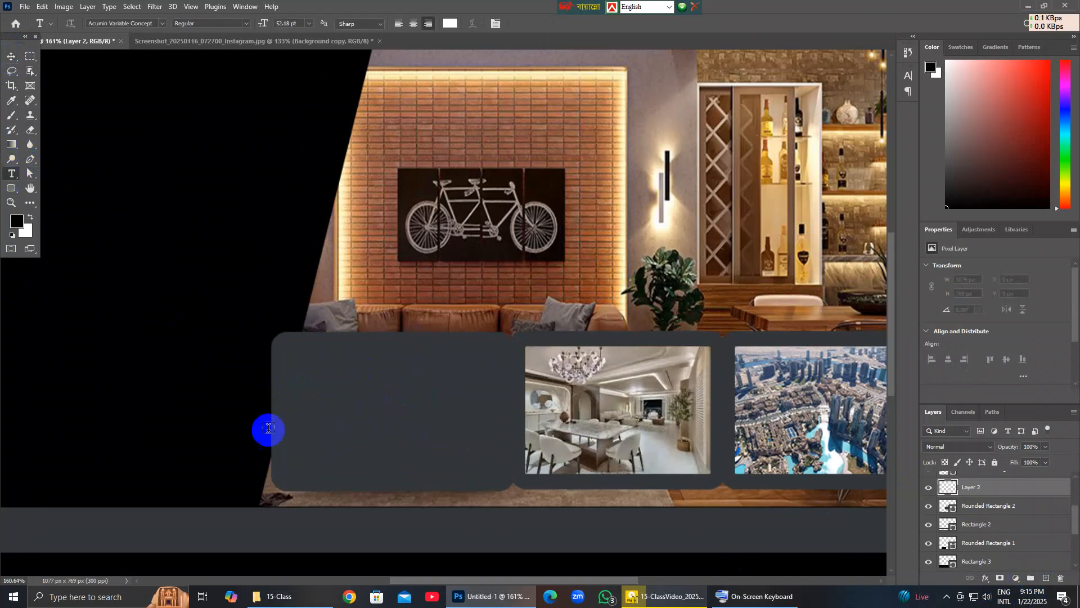
{"action": "left_click", "coordinate": [326, 408]}
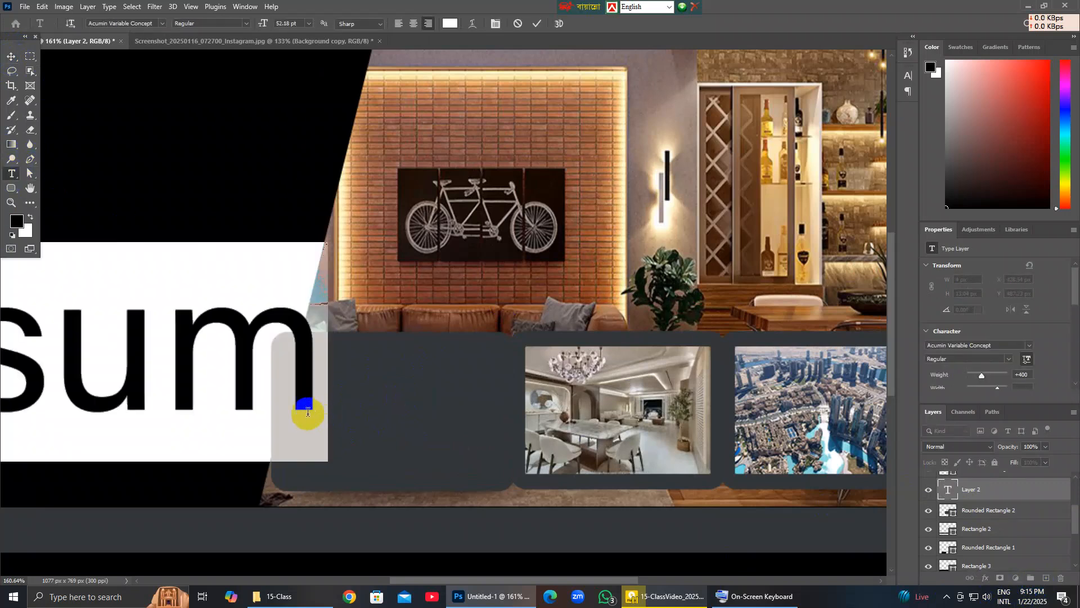
{"action": "key", "text": "ctrl+minus"}
{"action": "key", "text": "ctrl+minus"}
{"action": "key", "text": "ctrl+minus"}
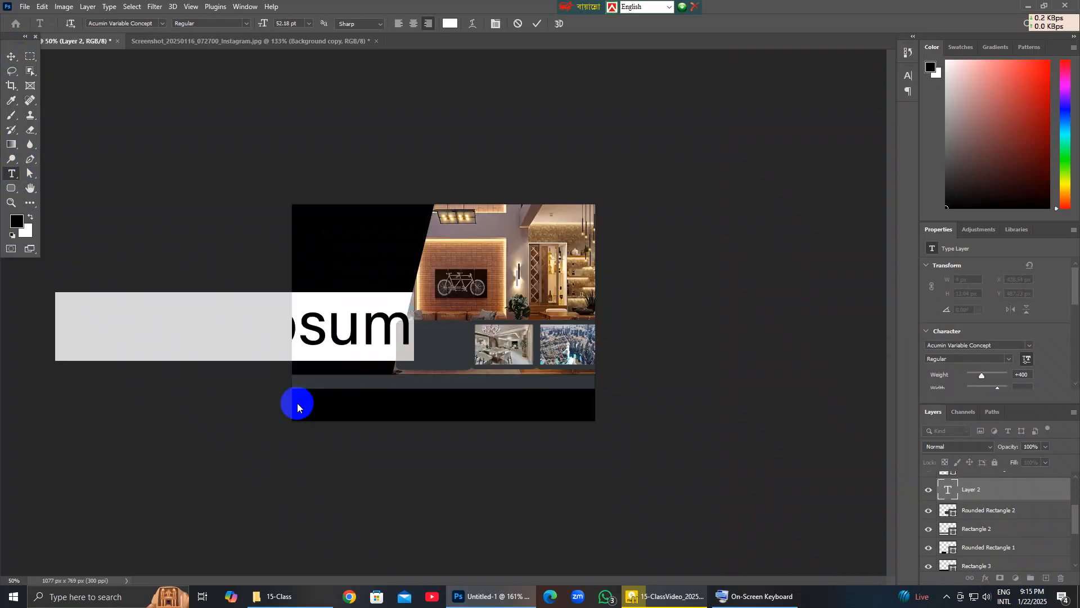
{"action": "key", "text": "ctrl+plus"}
{"action": "key", "text": "ctrl+plus"}
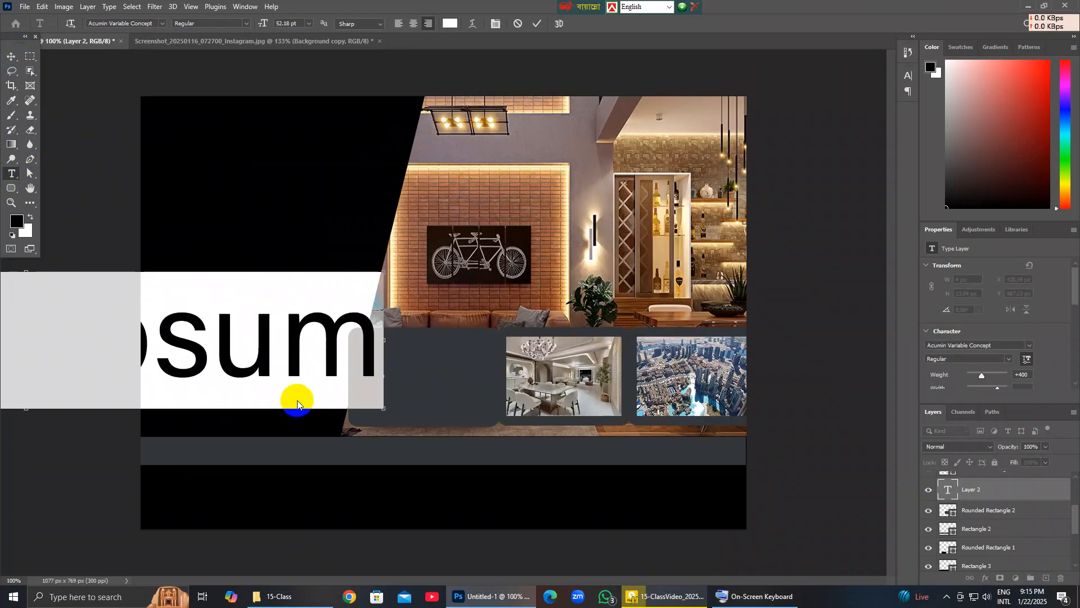
{"action": "left_click", "coordinate": [11, 57]}
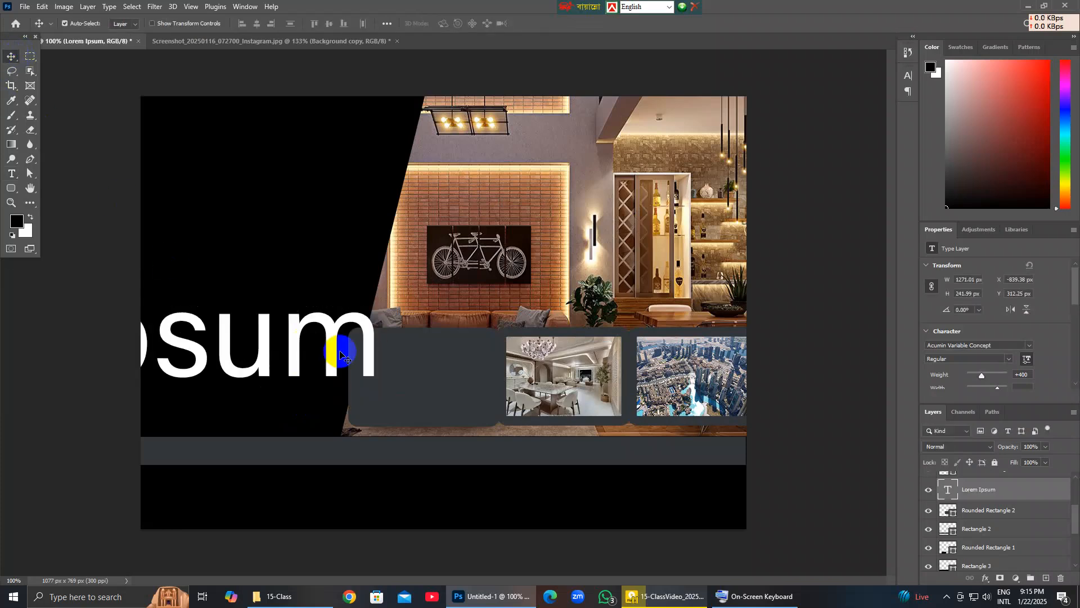
Scale the Lorem Ipsum text proportionally to about 25% at the upper part of the left dark-grey box.
{"action": "key", "text": "ctrl+t"}
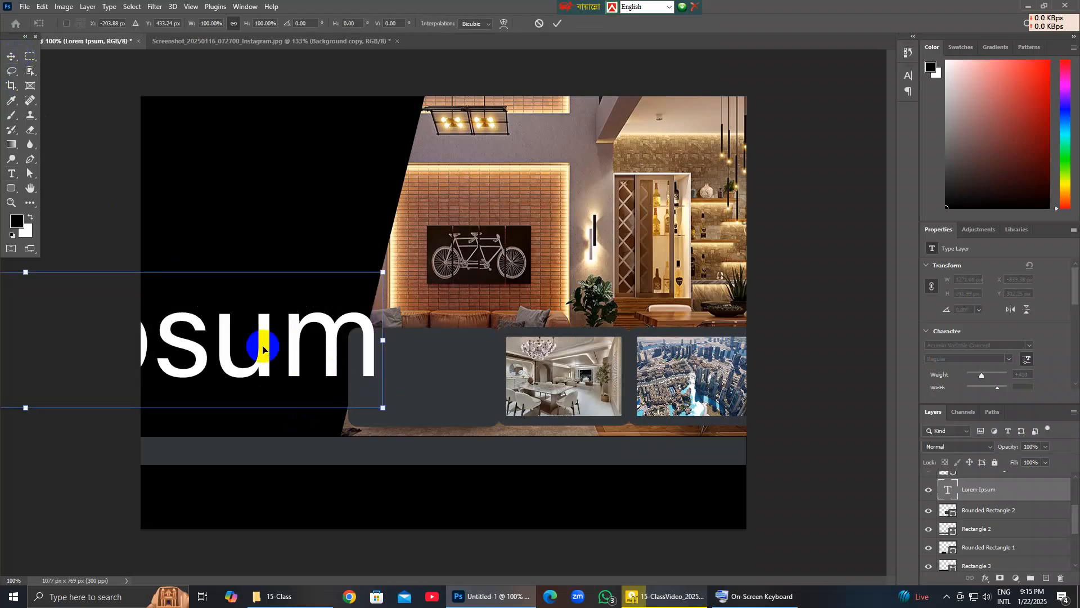
{"action": "left_click_drag", "start_coordinate": [382, 341], "coordinate": [96, 372]}
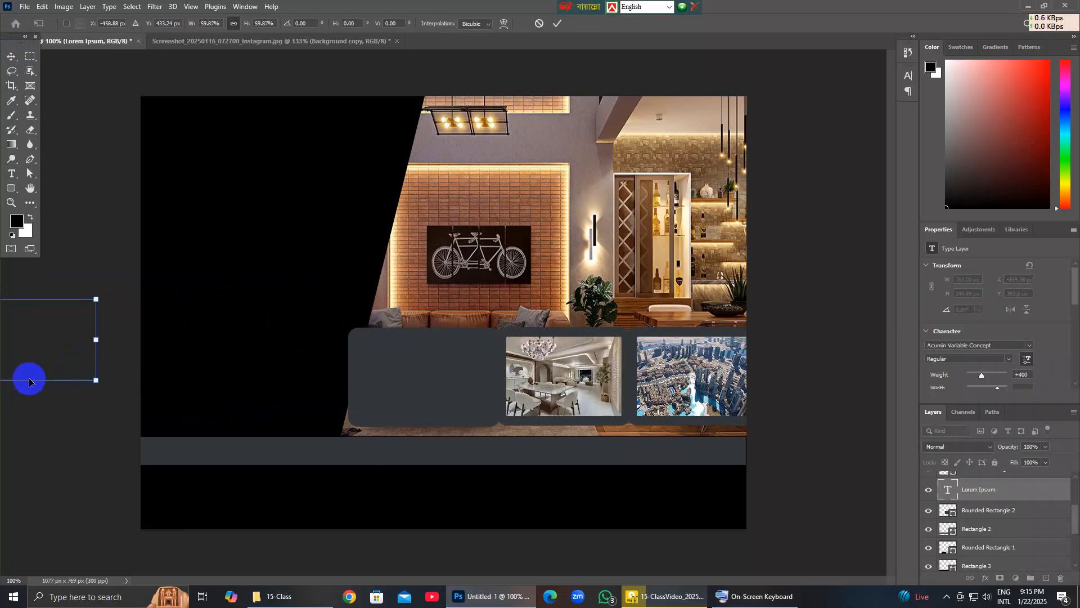
{"action": "left_click_drag", "start_coordinate": [95, 339], "coordinate": [505, 339]}
{"action": "scroll", "coordinate": [121, 415], "scroll_direction": "up", "scroll_amount": 2}
{"action": "scroll", "coordinate": [130, 425], "scroll_direction": "down", "scroll_amount": 6}
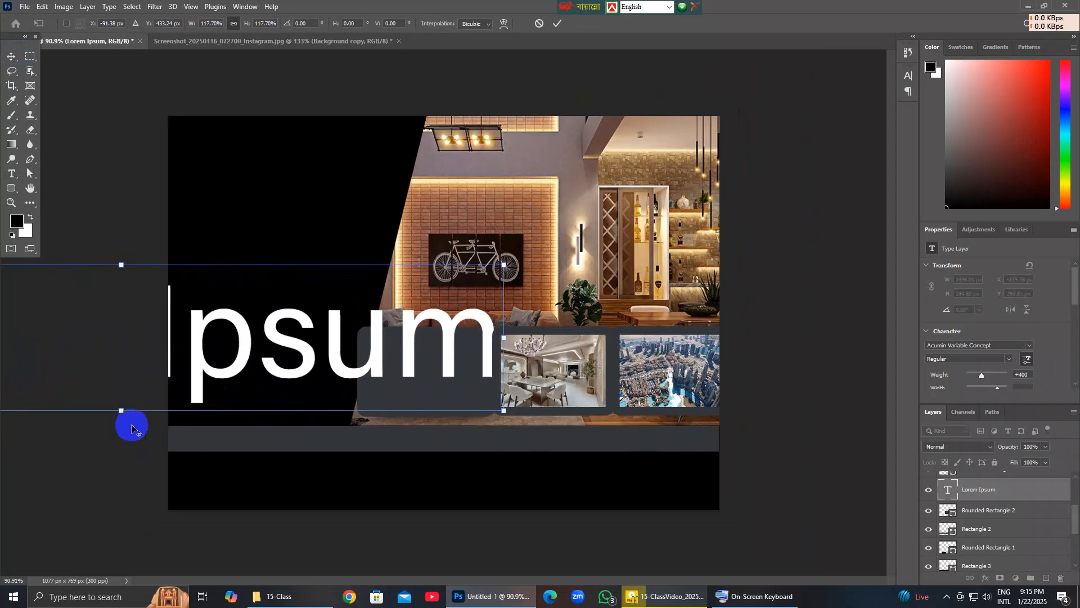
{"action": "left_click_drag", "start_coordinate": [42, 326], "coordinate": [378, 343]}
{"action": "scroll", "coordinate": [360, 354], "scroll_direction": "up", "scroll_amount": 5}
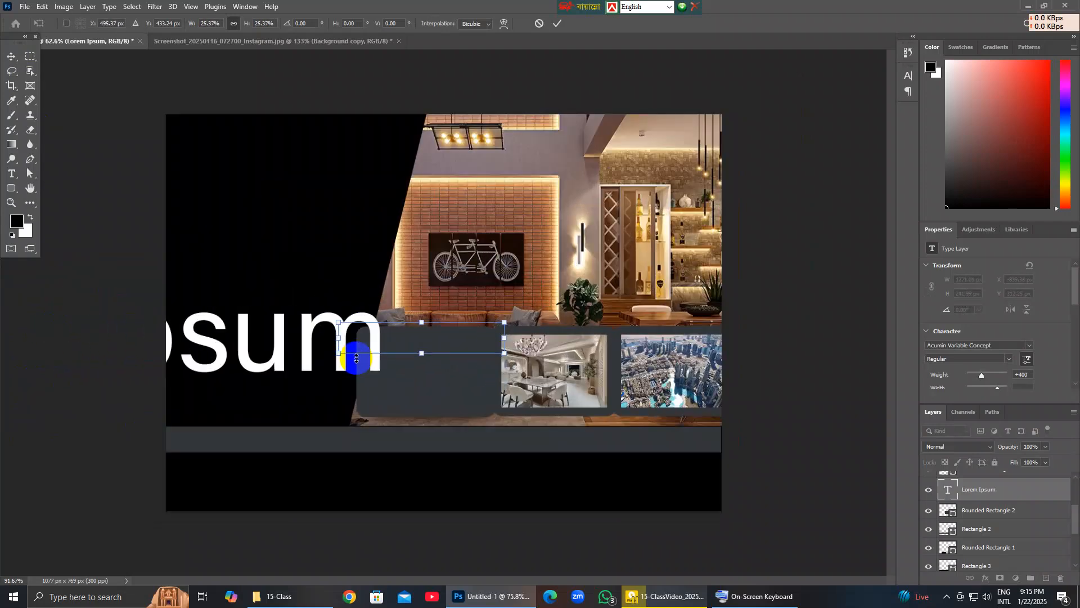
{"action": "scroll", "coordinate": [360, 356], "scroll_direction": "up", "scroll_amount": 3}
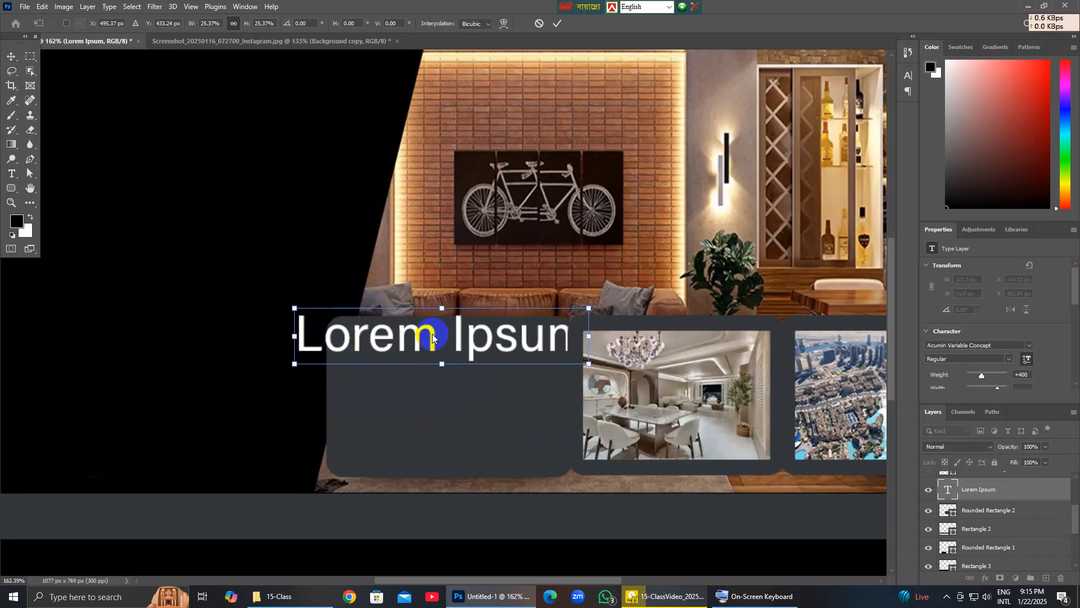
Scale the Lorem Ipsum text to about 16% and place it inside the upper part of the dark rounded card.
{"action": "left_click_drag", "start_coordinate": [589, 307], "coordinate": [482, 328]}
{"action": "left_click_drag", "start_coordinate": [398, 352], "coordinate": [453, 352]}
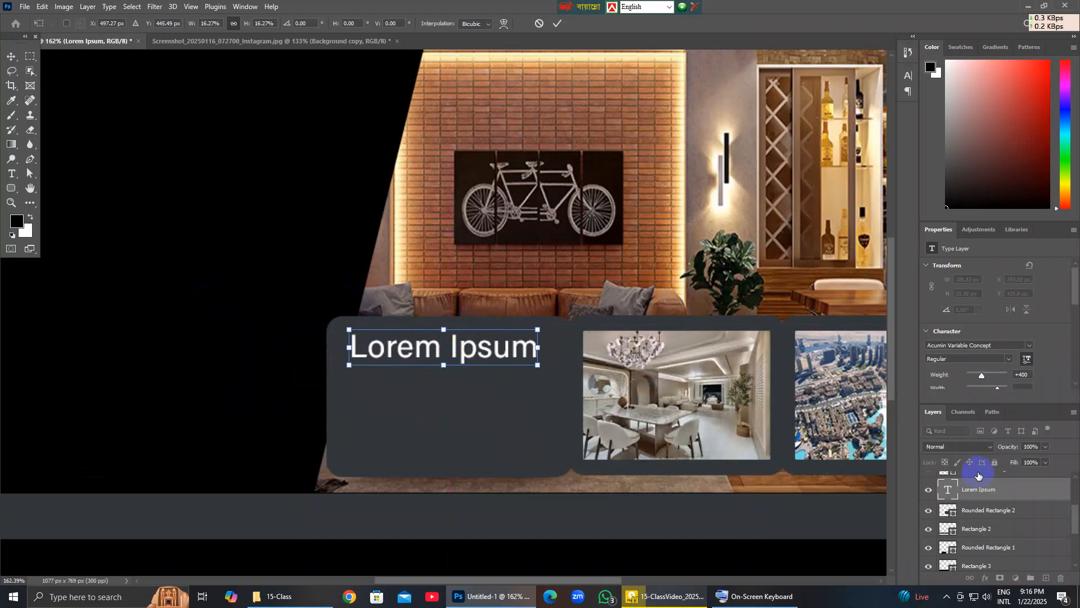
Replace the Lorem Ipsum placeholder text on the card with "we are freedoom".
{"action": "left_click", "coordinate": [950, 491]}
{"action": "double_click", "coordinate": [950, 491]}
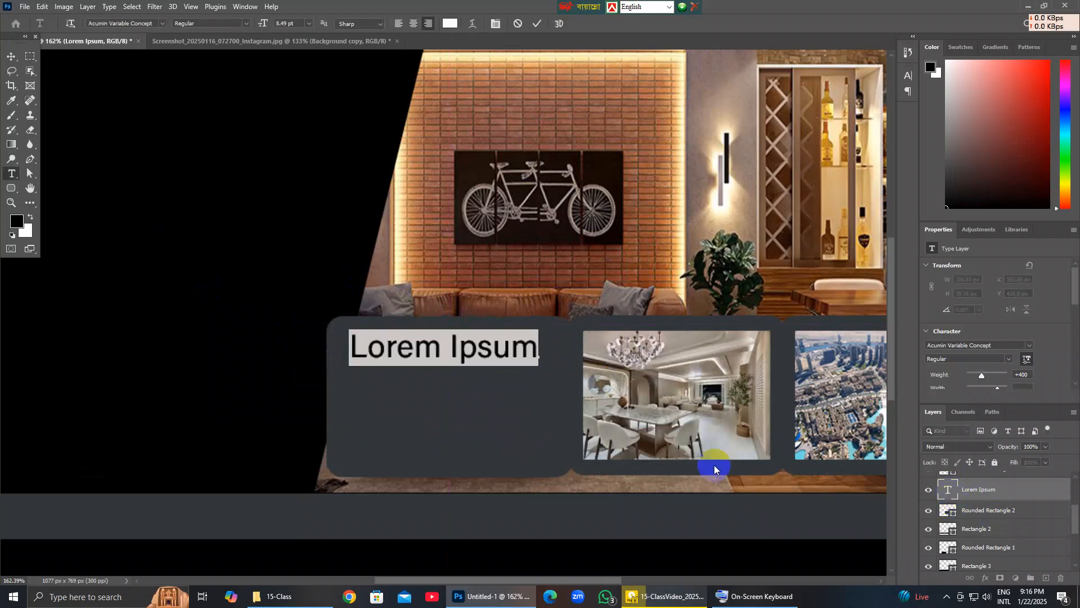
{"action": "key", "text": "BackSpace"}
{"action": "type", "text": "we are "}
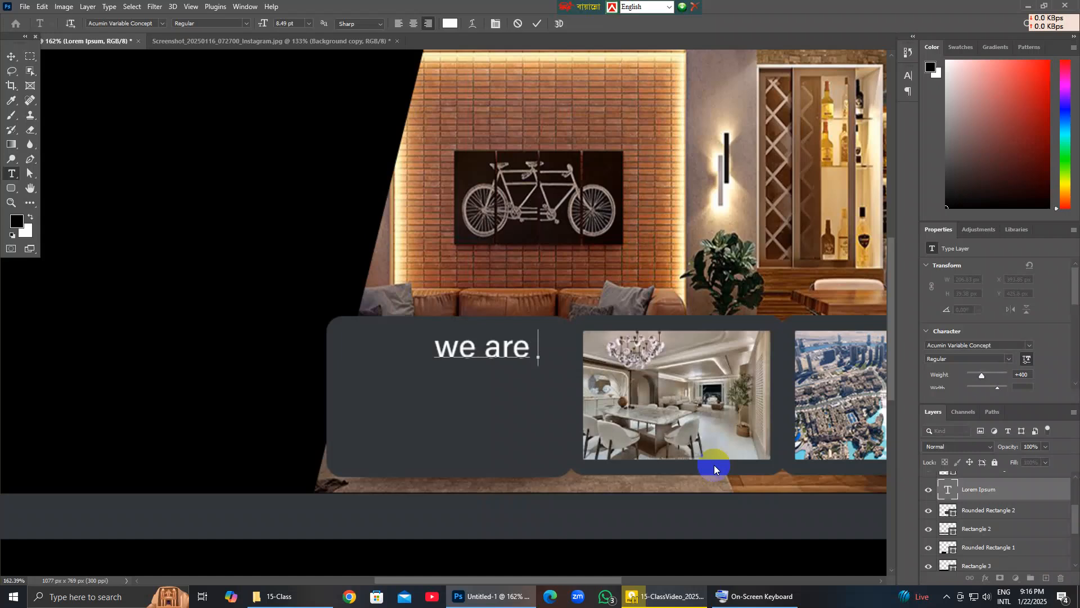
{"action": "type", "text": "g"}
{"action": "key", "text": "BackSpace"}
{"action": "type", "text": "free"}
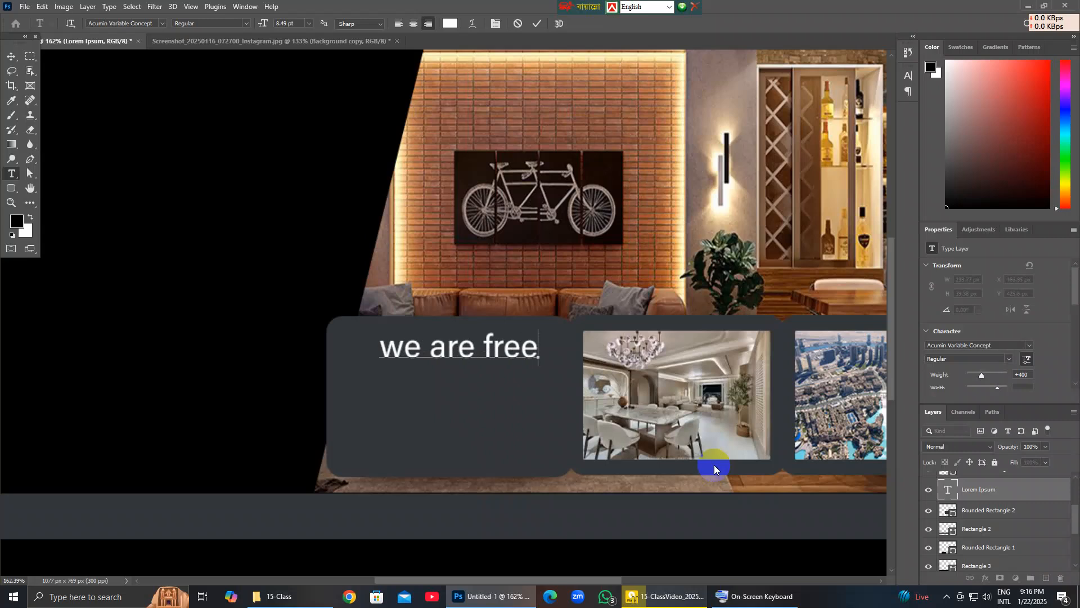
{"action": "type", "text": "doom"}
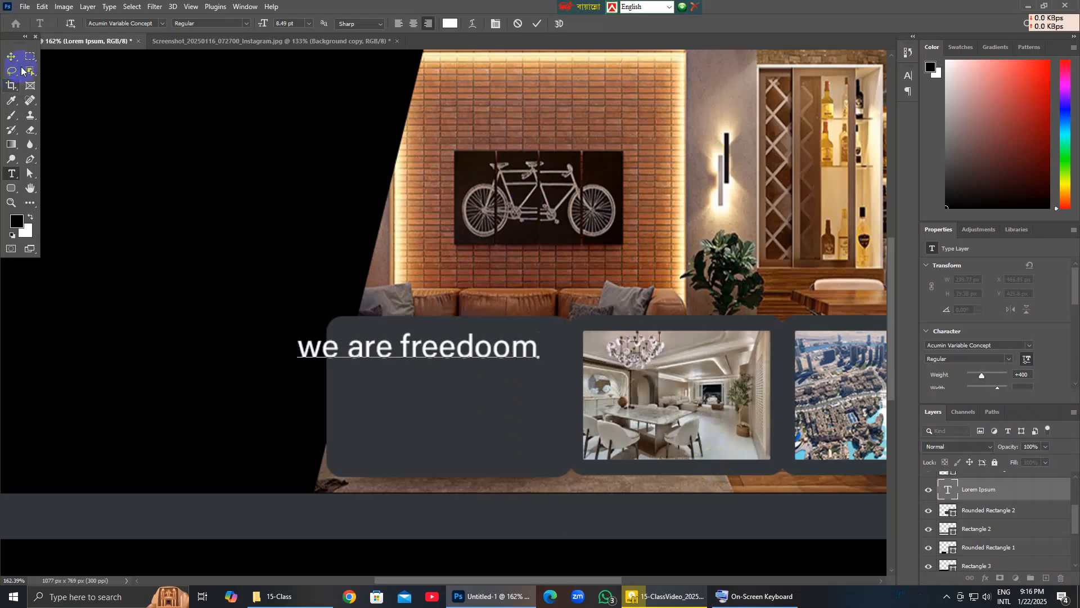
{"action": "left_click", "coordinate": [3, 59]}
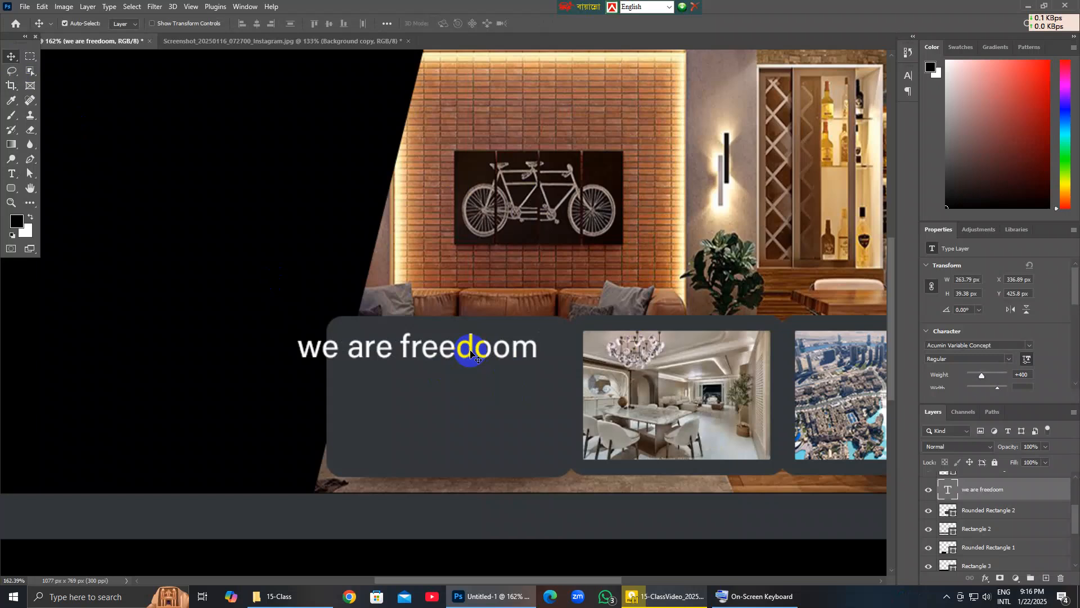
{"action": "key", "text": "ctrl"}
{"action": "key", "text": "ctrl+t"}
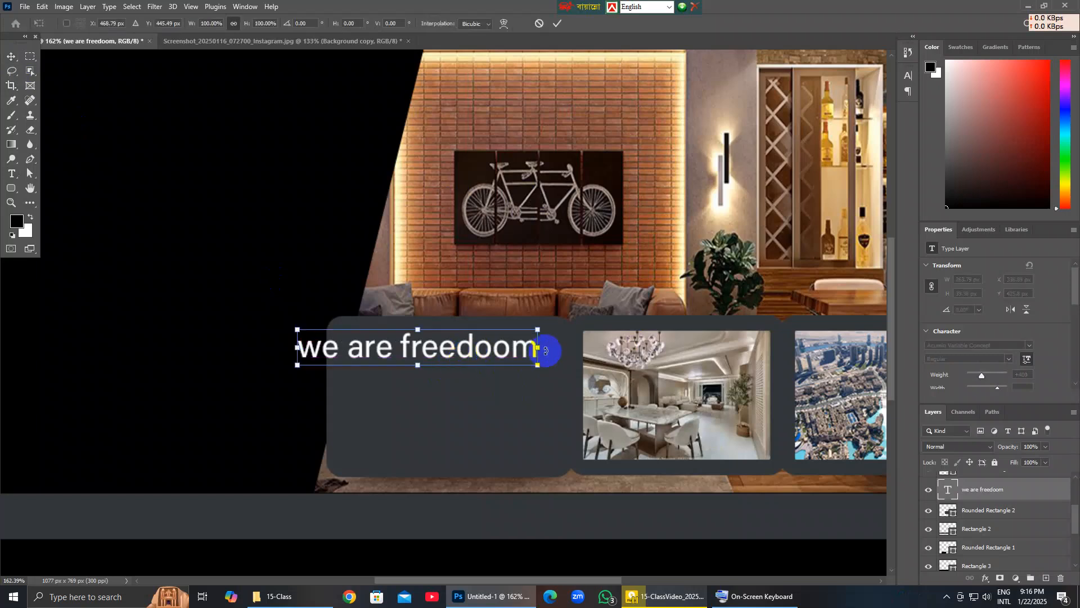
{"action": "left_click_drag", "start_coordinate": [539, 349], "coordinate": [480, 344]}
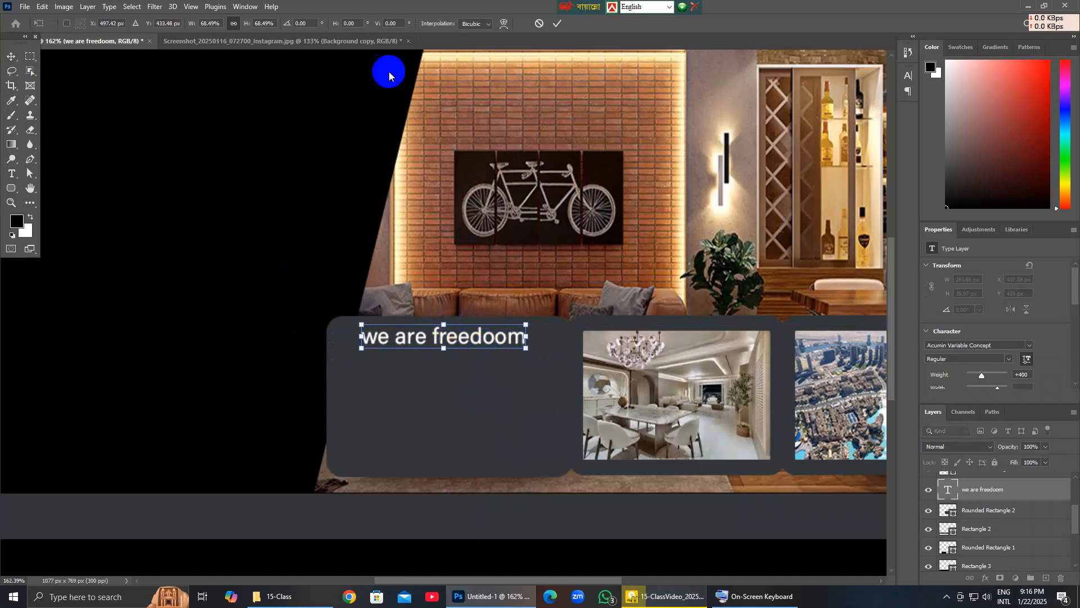
In the Instagram screenshot document, sample the gray of the "Why Your Dream Home Matters" heading with the Eyedropper.
{"action": "left_click", "coordinate": [356, 43]}
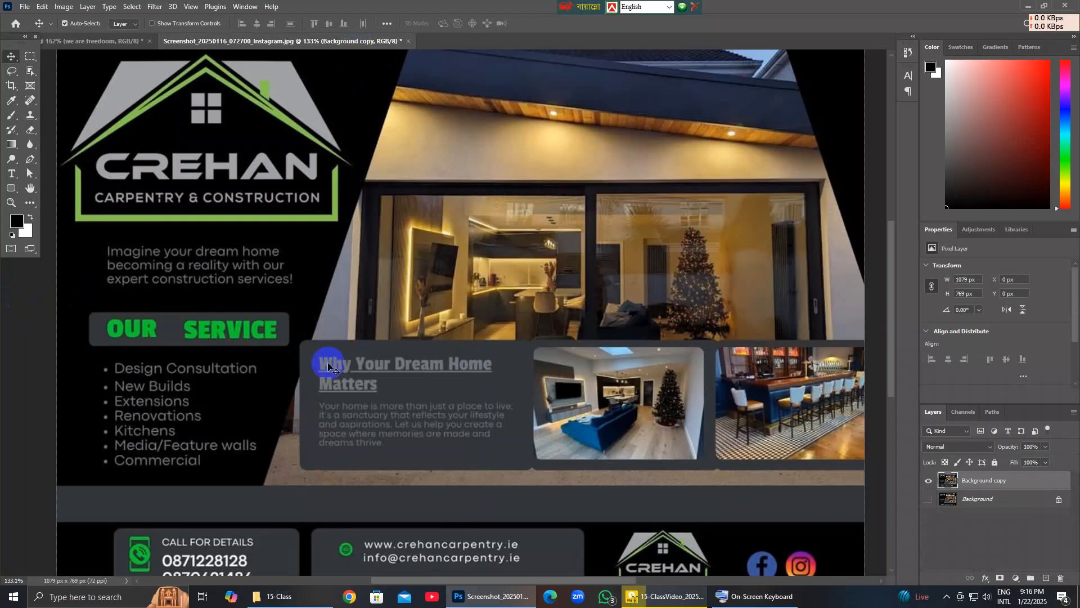
{"action": "scroll", "coordinate": [312, 363], "scroll_direction": "up", "scroll_amount": 3}
{"action": "scroll", "coordinate": [312, 363], "scroll_direction": "up", "scroll_amount": 1}
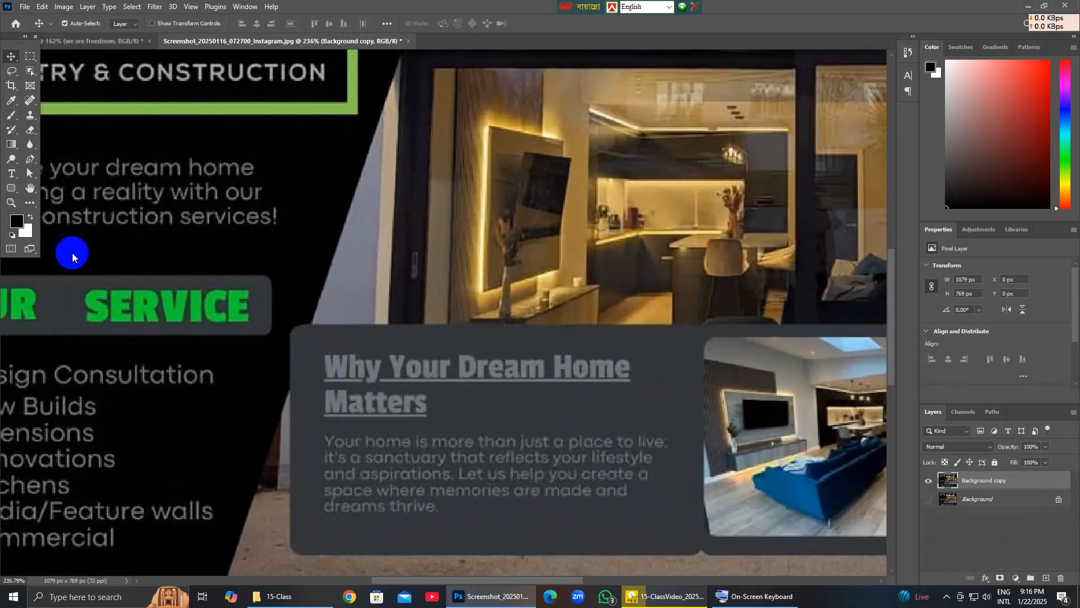
{"action": "left_click", "coordinate": [10, 103]}
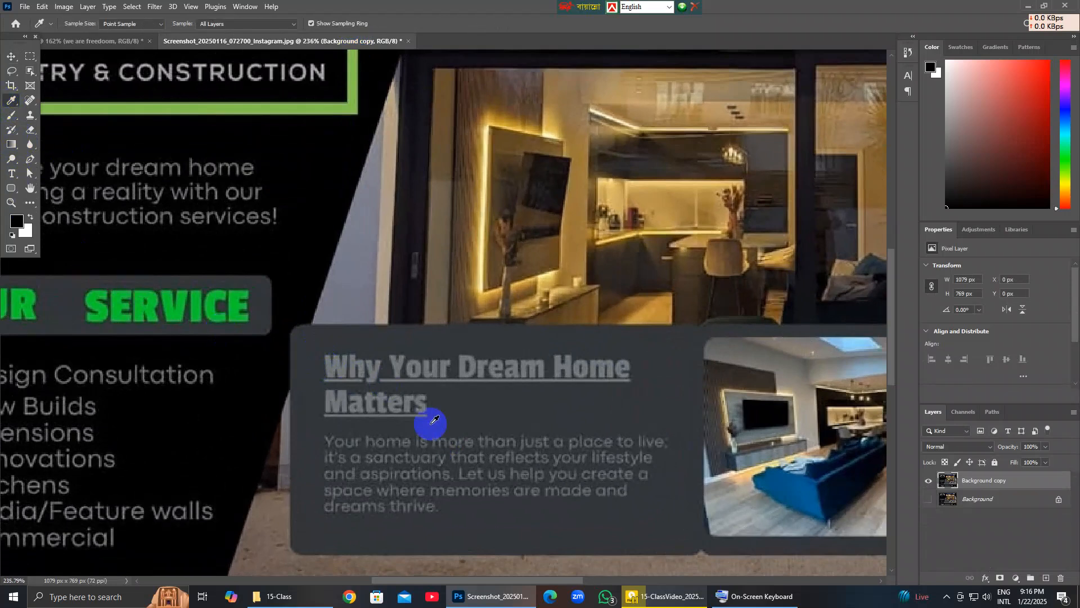
{"action": "left_click", "coordinate": [339, 360]}
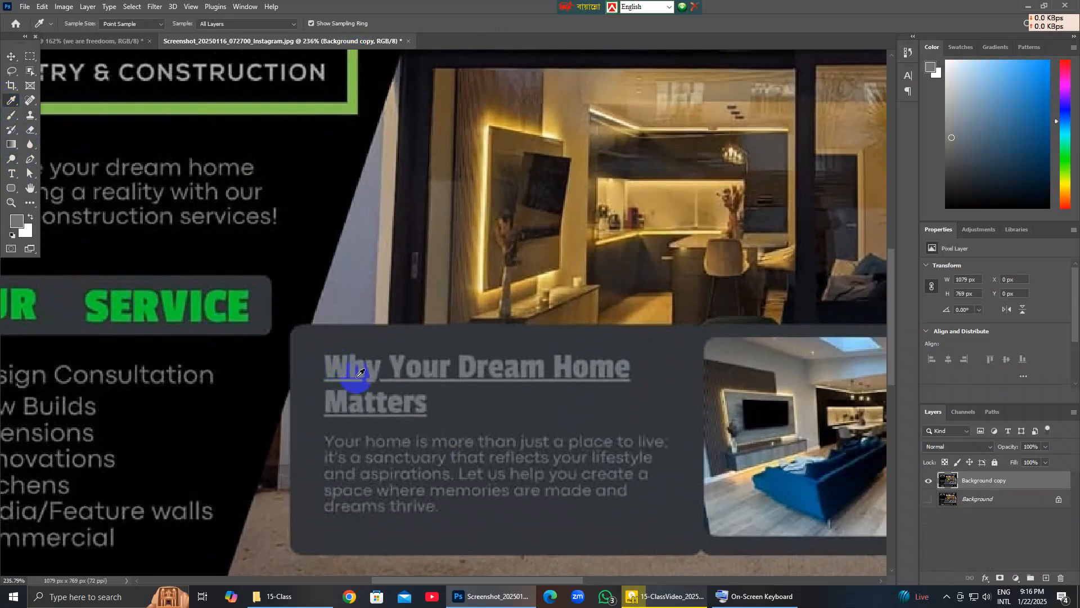
Copy the hex code 73777a of the sampled foreground color.
{"action": "left_click", "coordinate": [18, 219]}
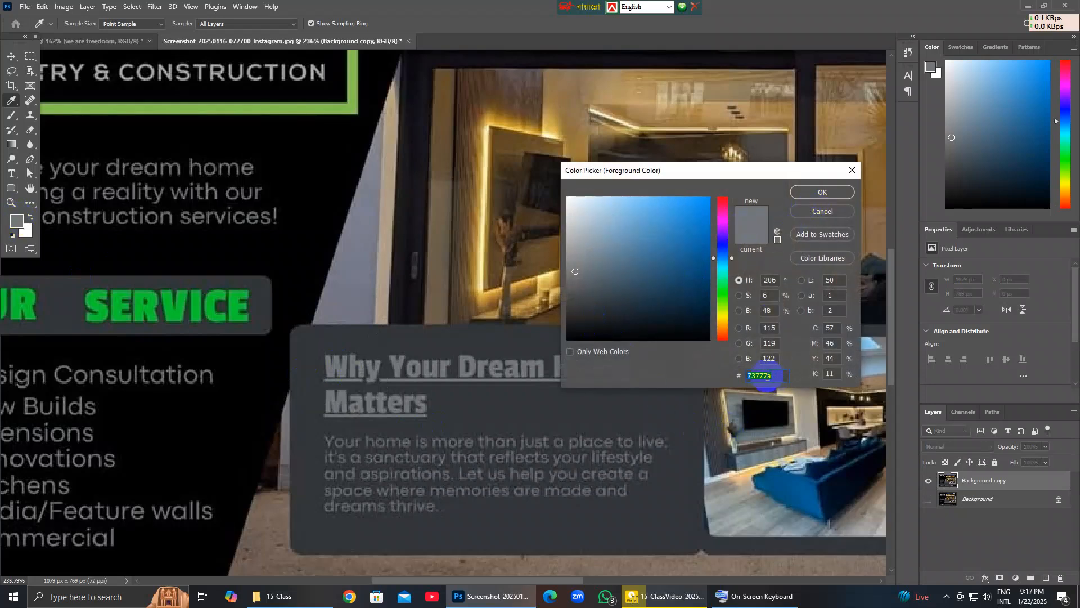
{"action": "right_click", "coordinate": [768, 375]}
{"action": "left_click", "coordinate": [793, 411]}
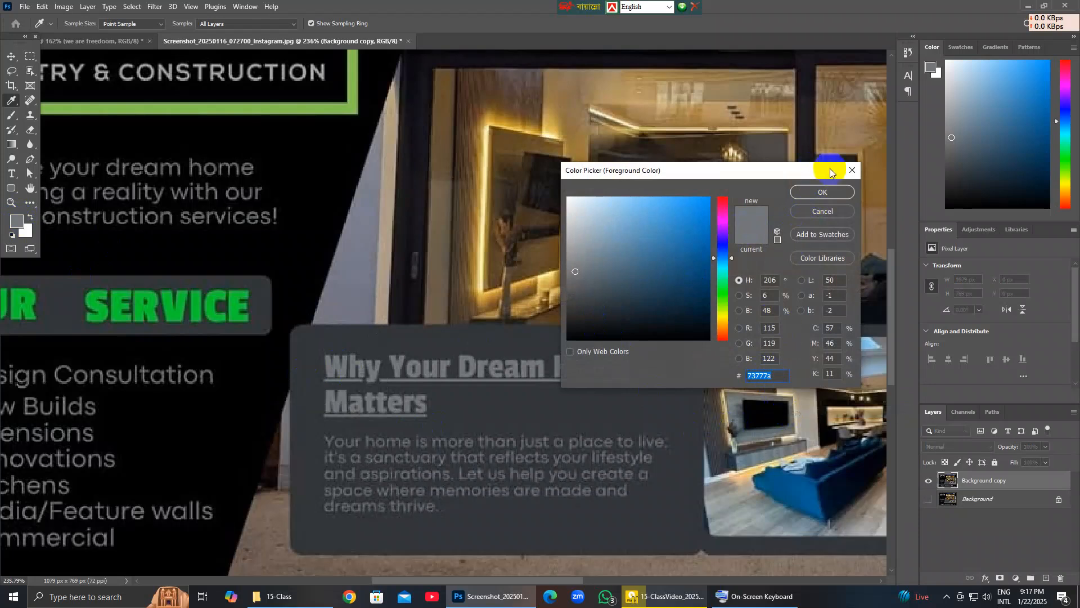
{"action": "left_click", "coordinate": [851, 170]}
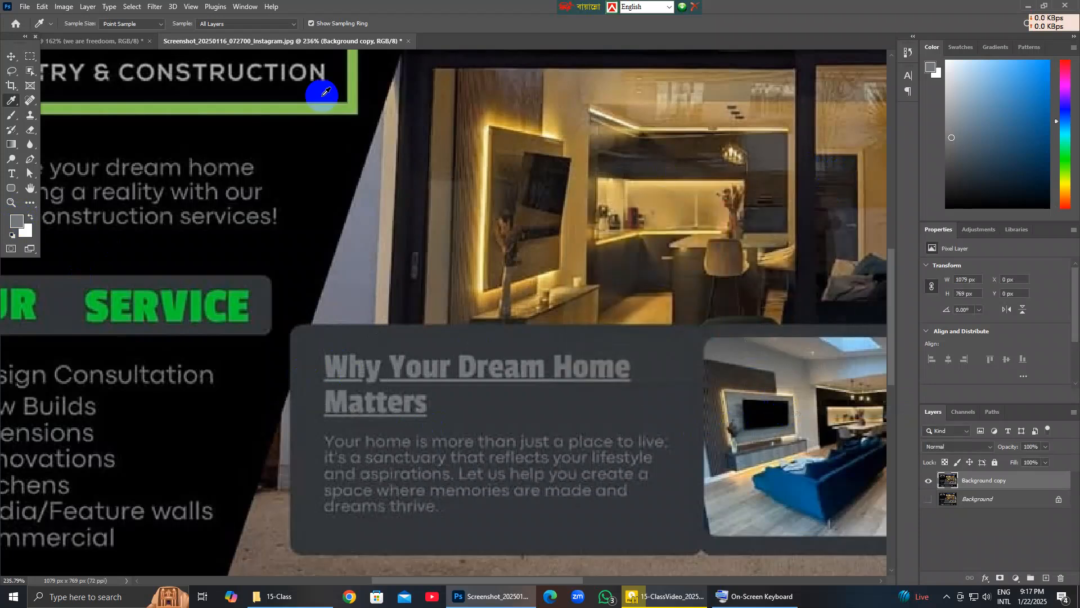
Back in the Untitled-1 design, move the "we are freedoom" text onto the dark card and scale it to about 80%.
{"action": "left_click", "coordinate": [95, 39]}
{"action": "key", "text": "v"}
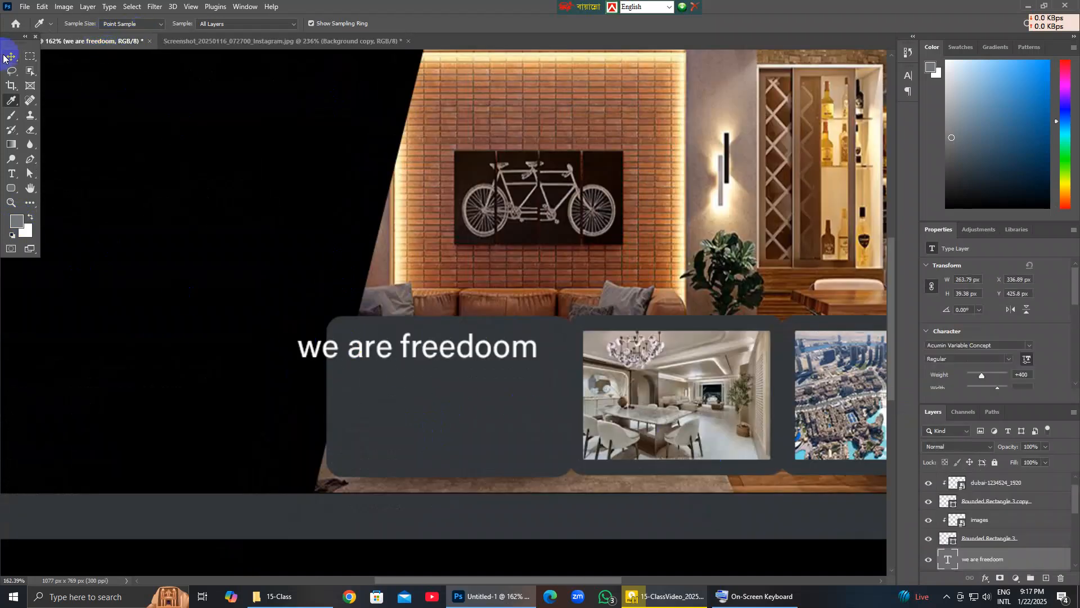
{"action": "left_click_drag", "start_coordinate": [371, 342], "coordinate": [425, 341]}
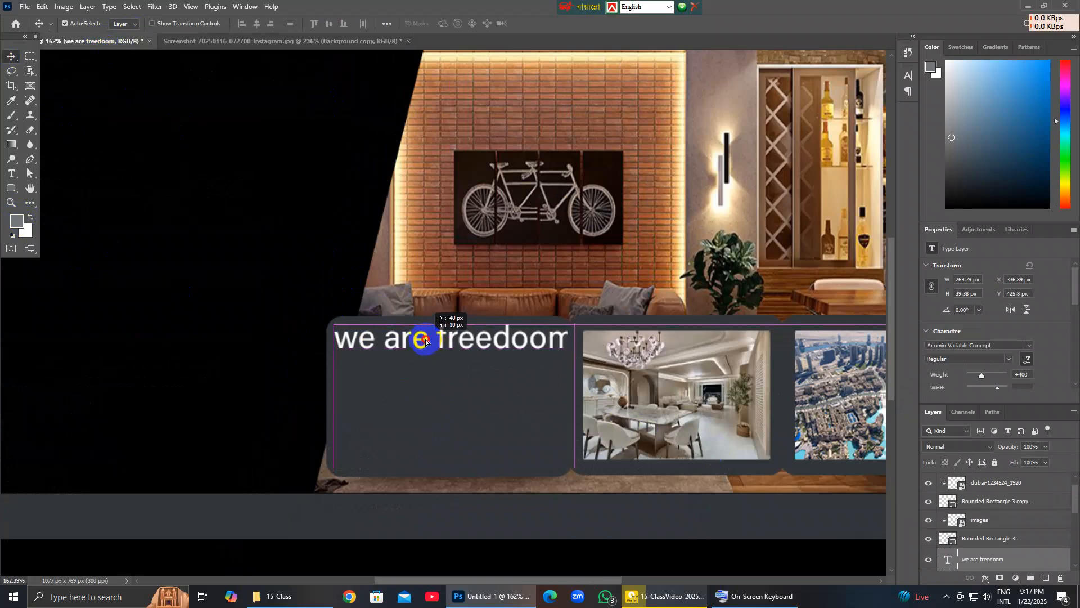
{"action": "key", "text": "ctrl"}
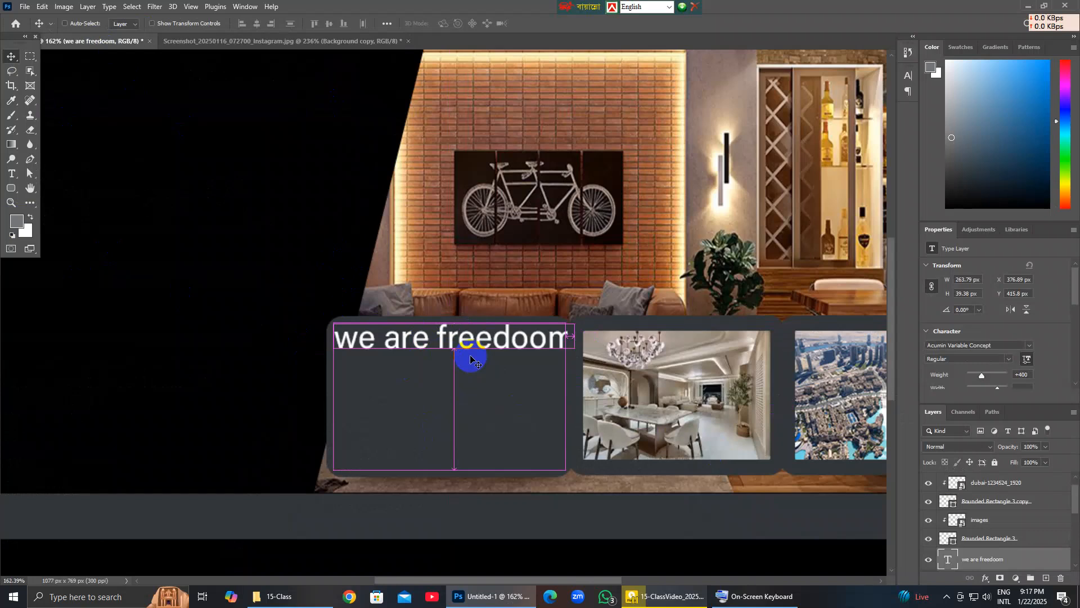
{"action": "key", "text": "ctrl+t"}
{"action": "left_click_drag", "start_coordinate": [574, 341], "coordinate": [482, 338]}
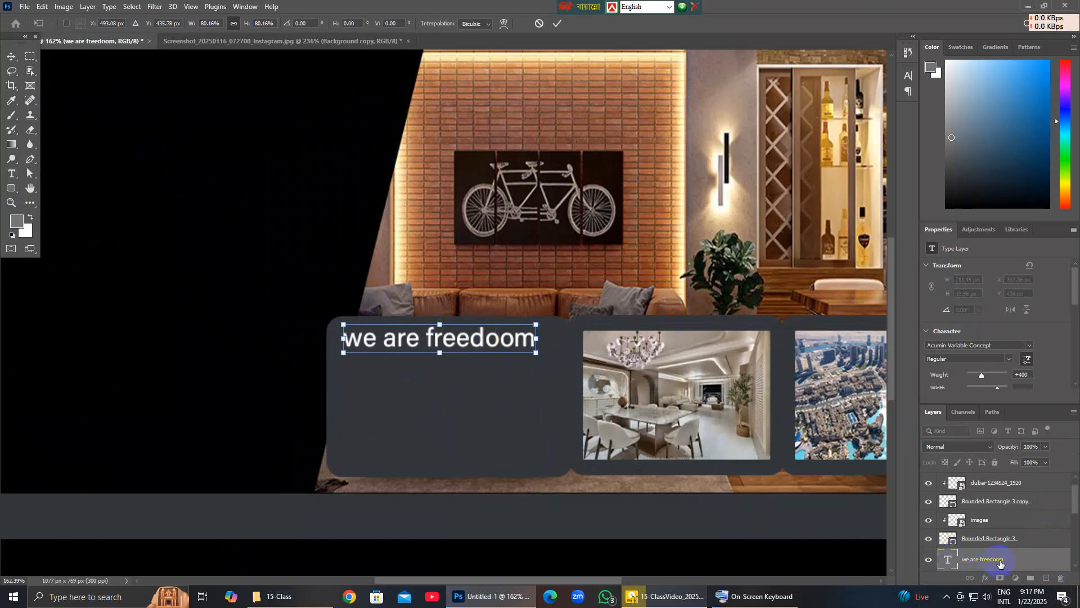
{"action": "key", "text": "Return"}
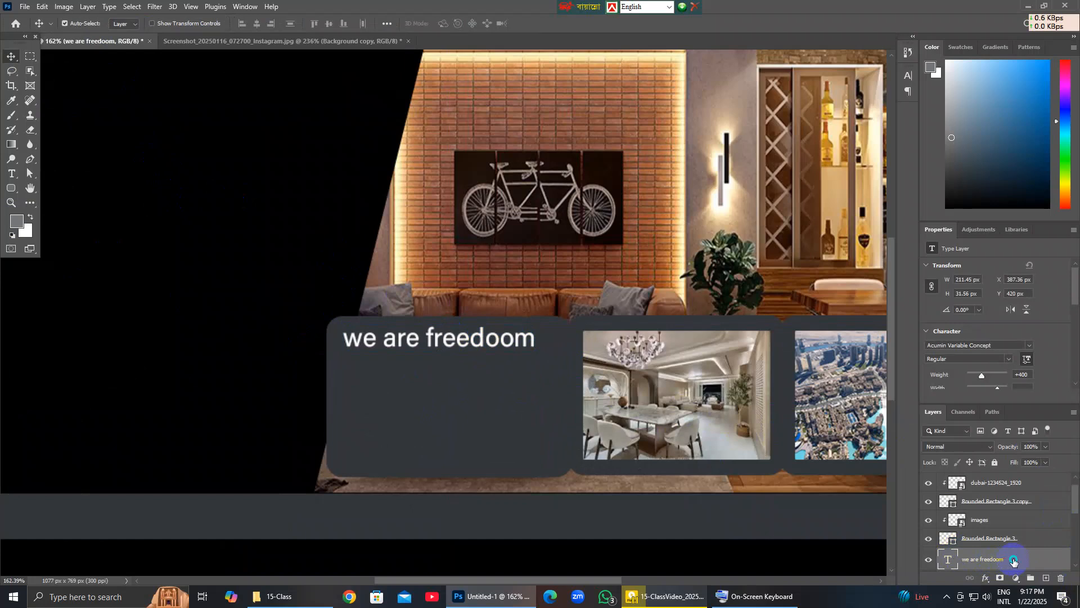
Apply a Color Overlay to the "we are freedoom" layer using the copied color 73777a.
{"action": "right_click", "coordinate": [1015, 562]}
{"action": "left_click", "coordinate": [977, 61]}
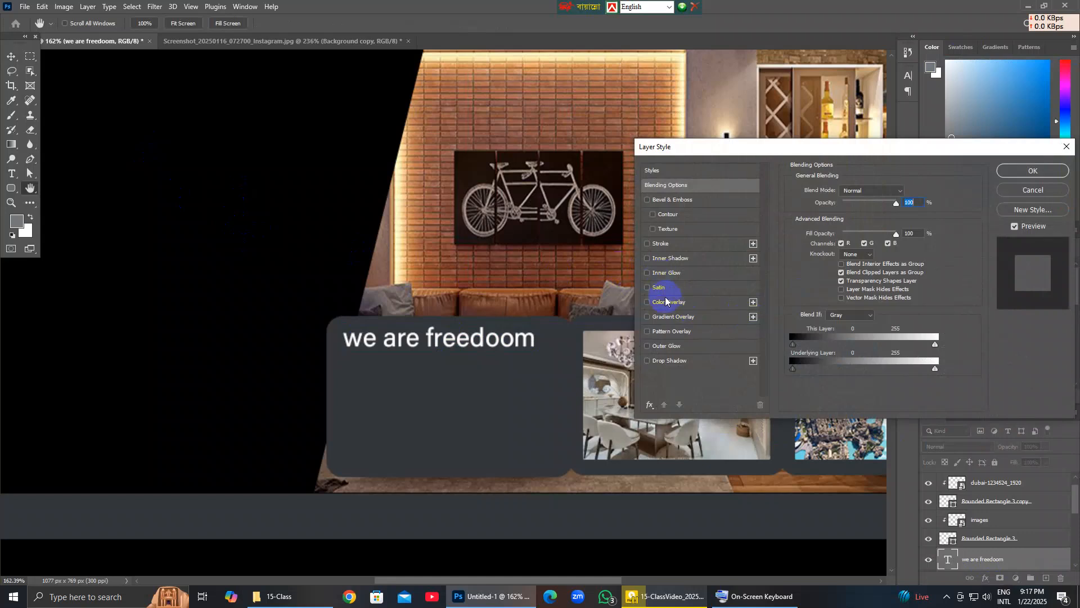
{"action": "left_click", "coordinate": [648, 303]}
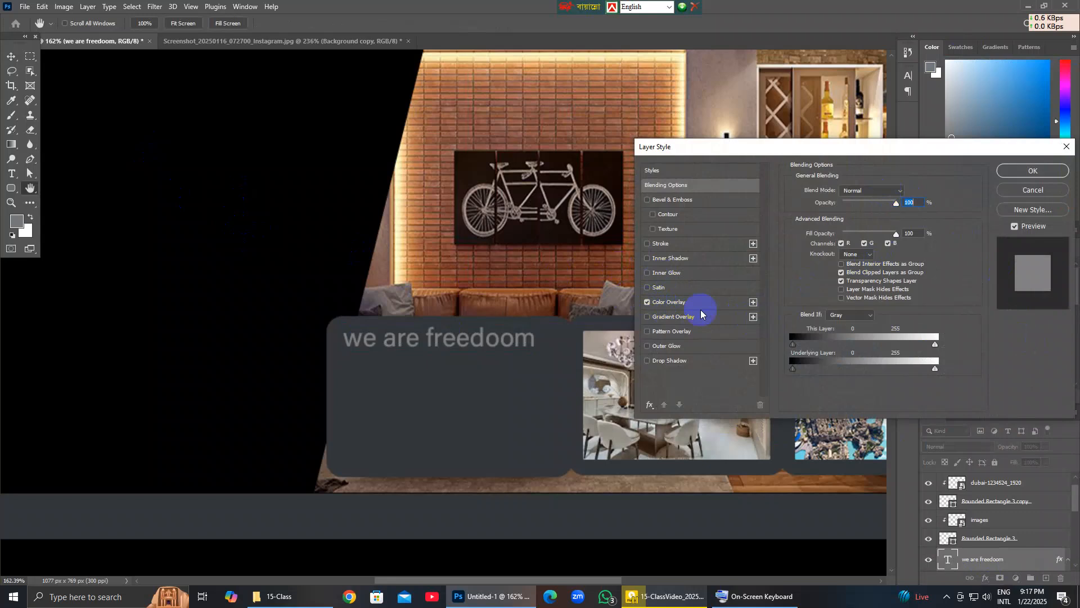
{"action": "left_click", "coordinate": [672, 302]}
{"action": "left_click", "coordinate": [905, 192]}
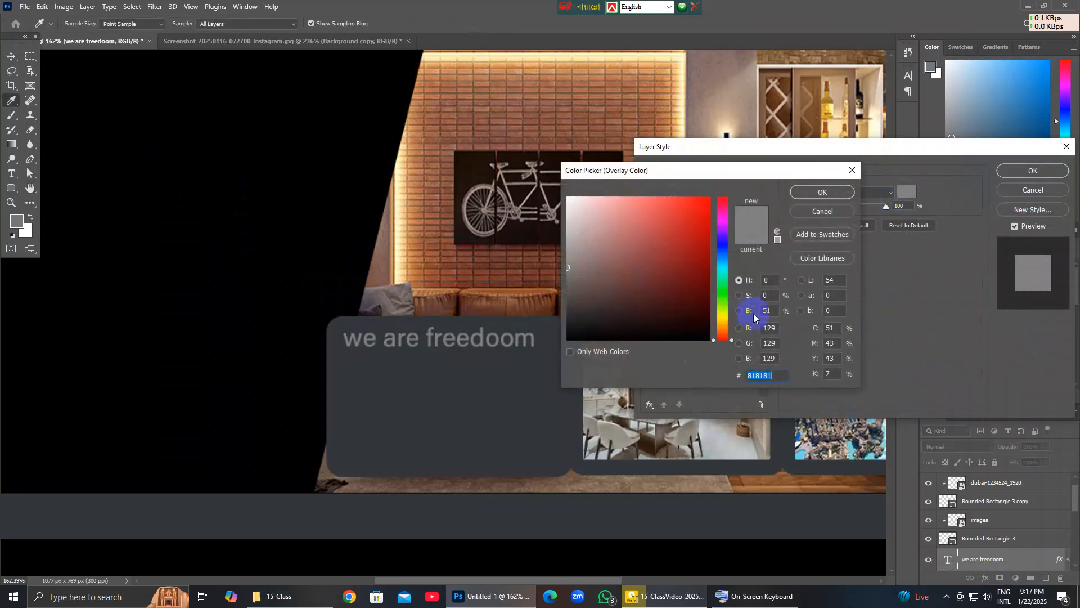
{"action": "right_click", "coordinate": [760, 375]}
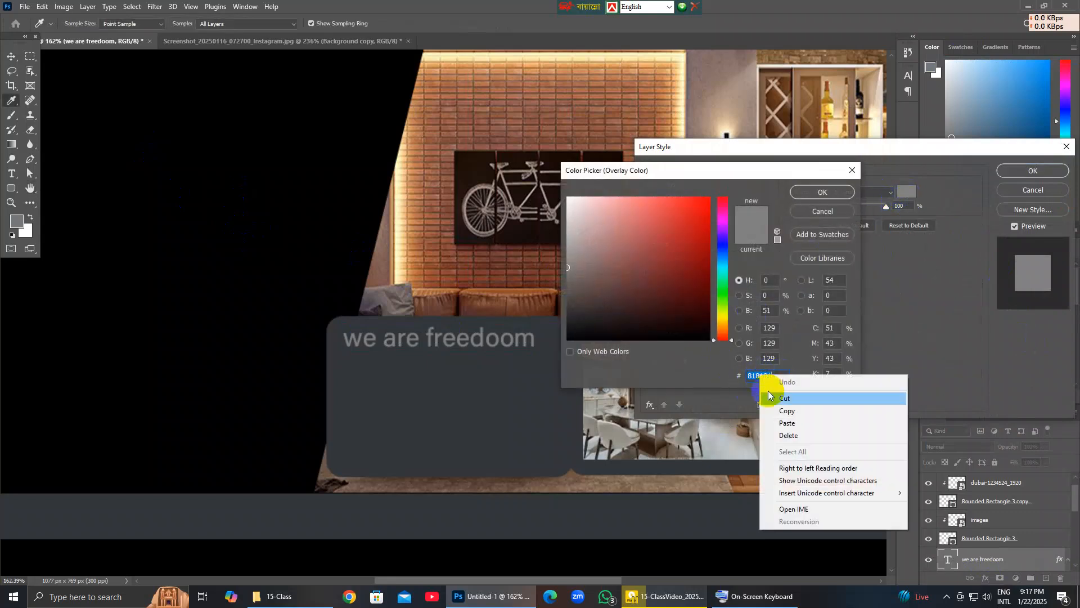
{"action": "left_click", "coordinate": [779, 418]}
{"action": "left_click", "coordinate": [835, 191]}
{"action": "left_click", "coordinate": [1053, 172]}
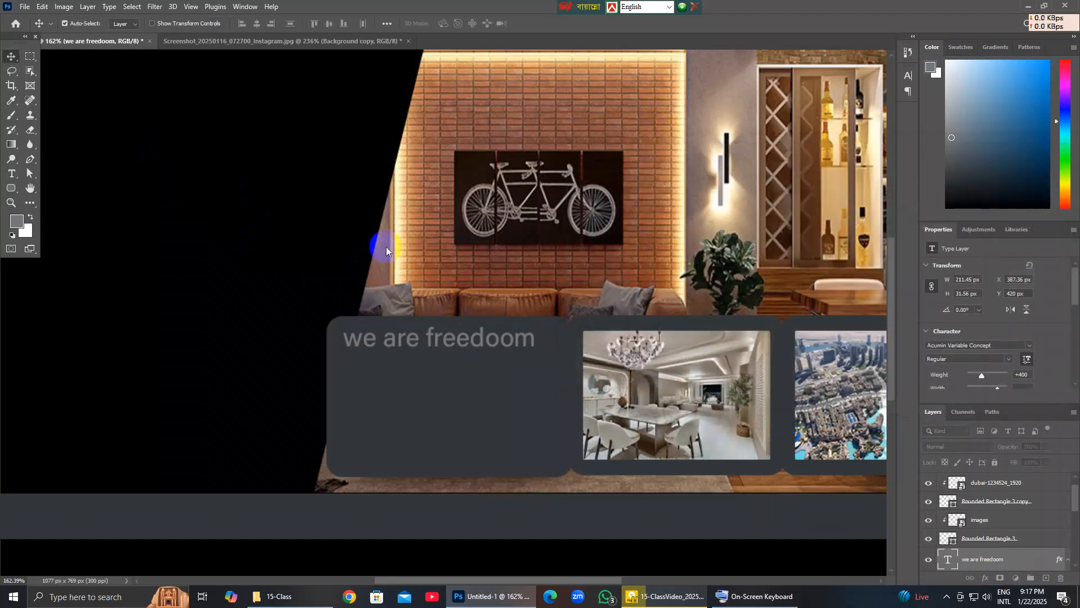
Check the reference card's text layout and add a new Lorem Ipsum text layer starting below "we are freedoom".
{"action": "left_click", "coordinate": [312, 40]}
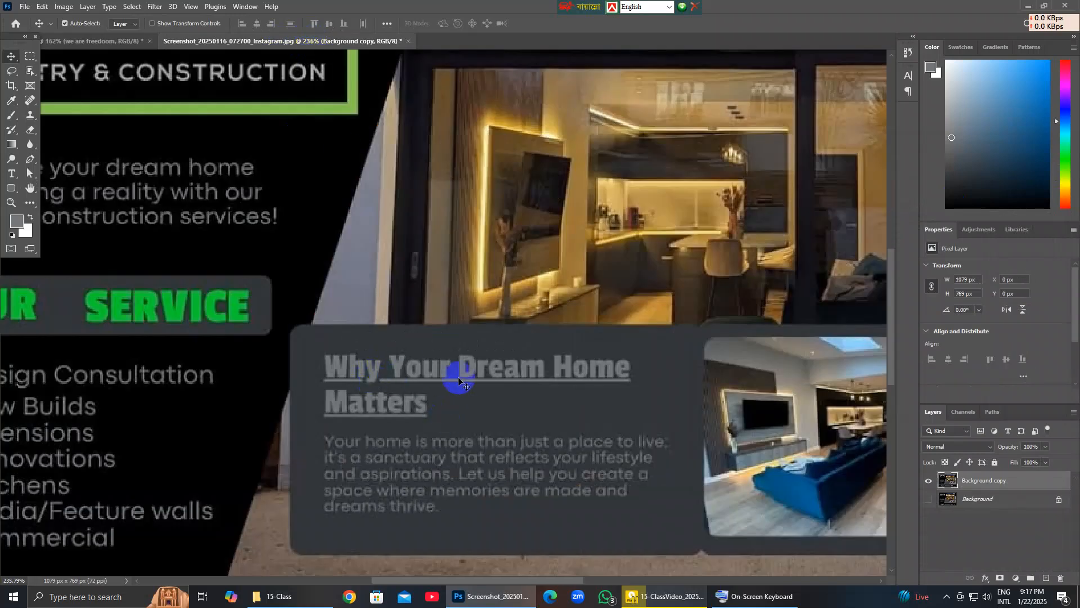
{"action": "left_click", "coordinate": [115, 41]}
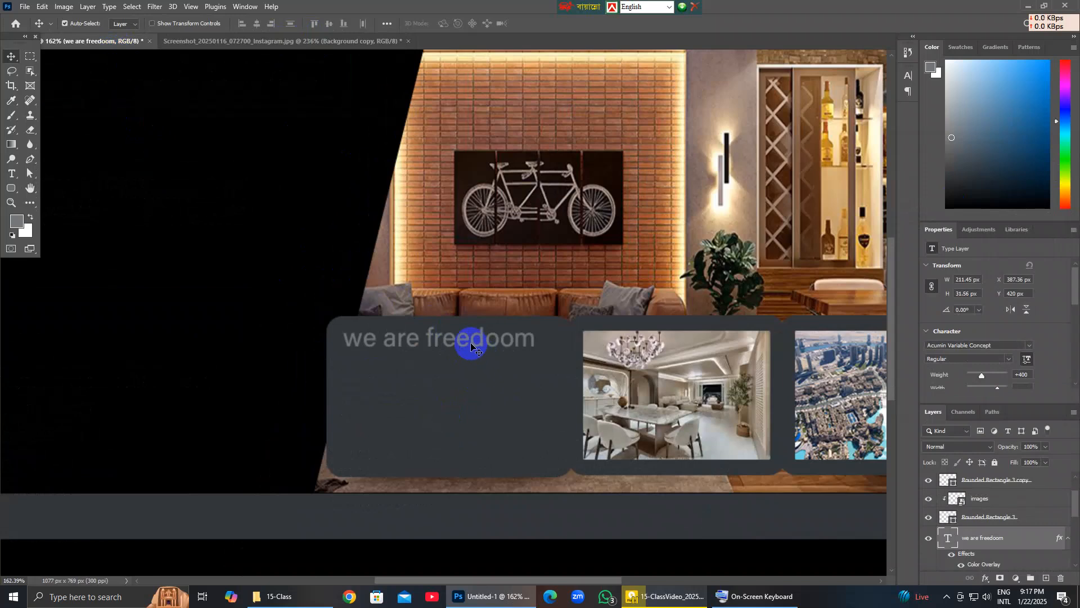
{"action": "left_click", "coordinate": [216, 45]}
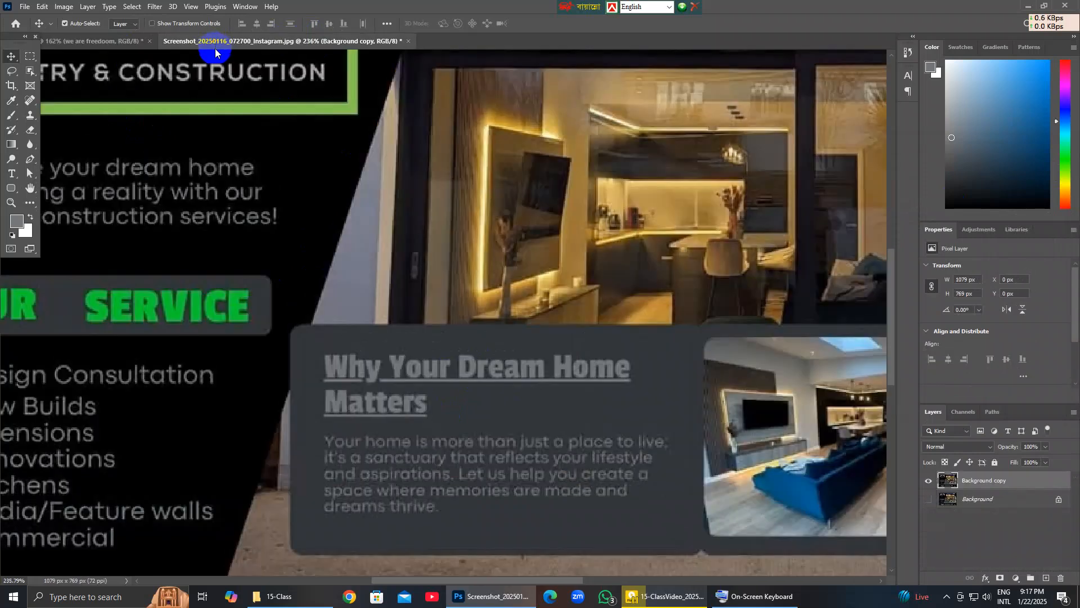
{"action": "left_click", "coordinate": [95, 41]}
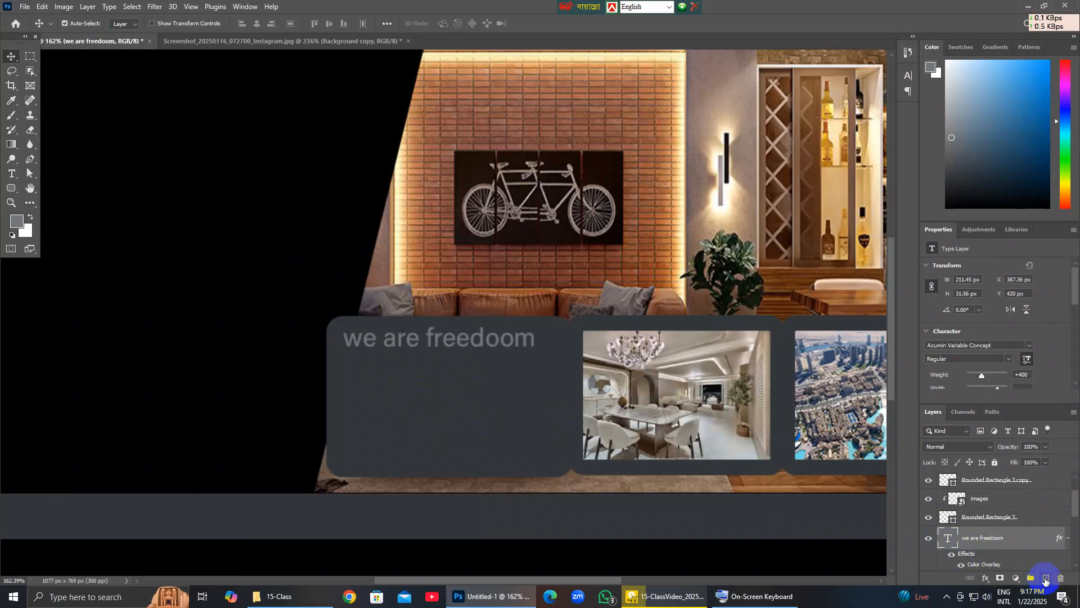
{"action": "left_click", "coordinate": [14, 179]}
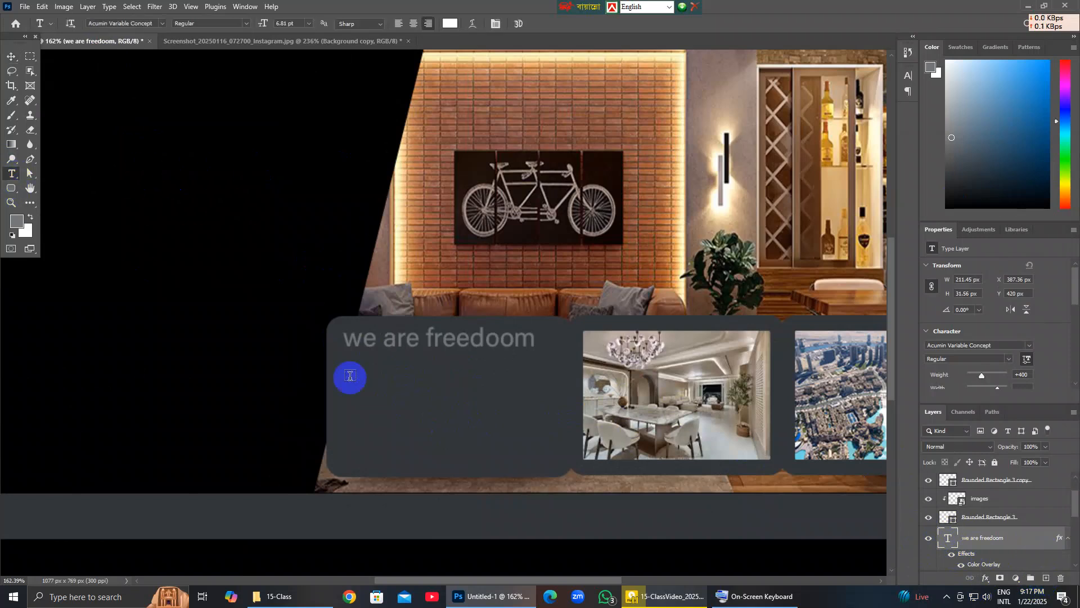
{"action": "left_click", "coordinate": [392, 382]}
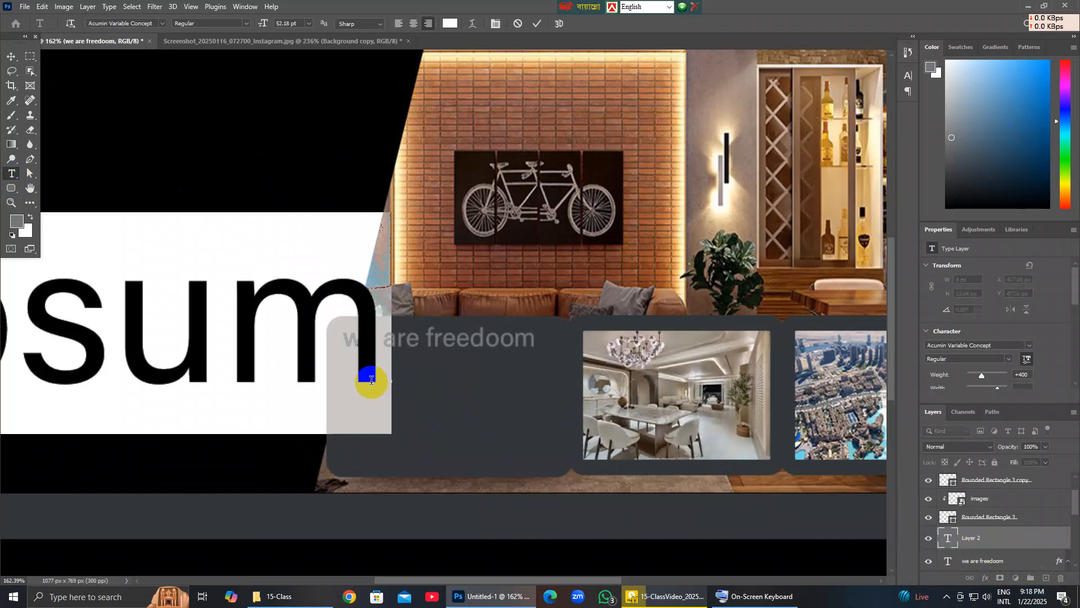
{"action": "scroll", "coordinate": [393, 384], "scroll_direction": "down", "scroll_amount": 5}
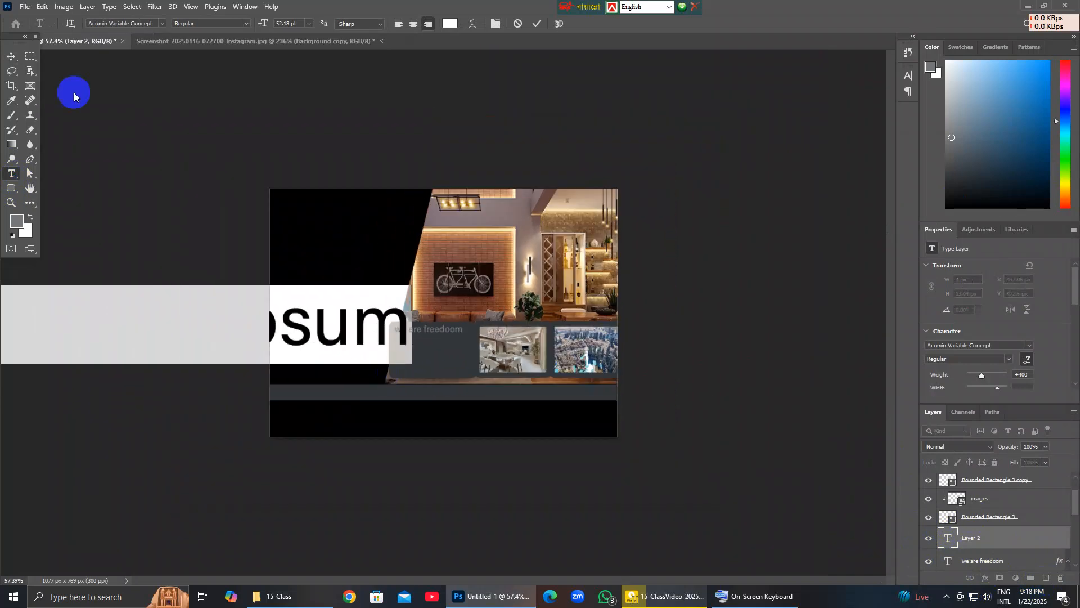
{"action": "left_click", "coordinate": [26, 114]}
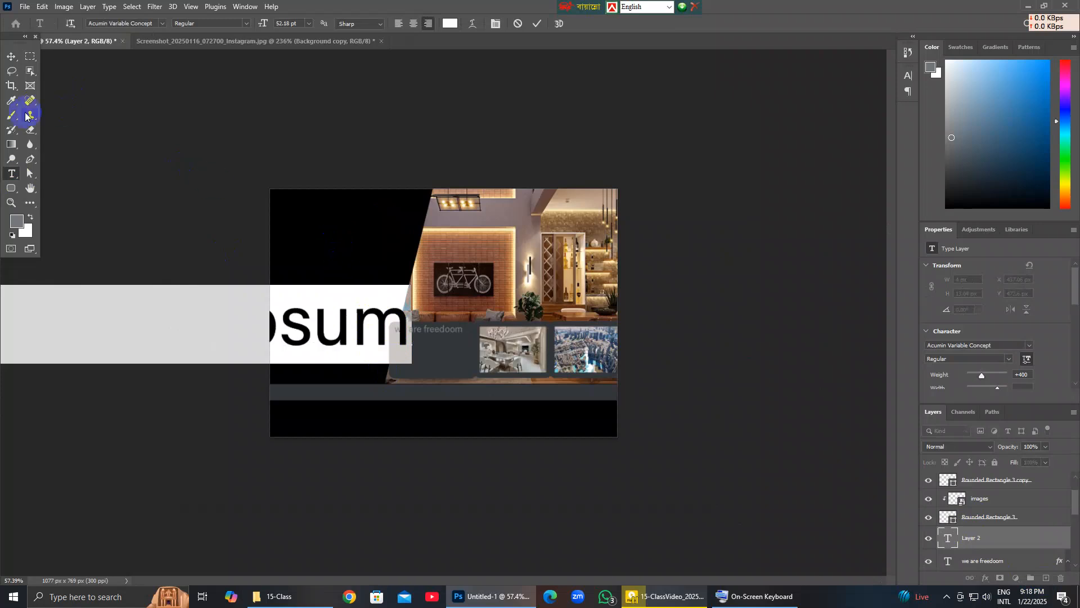
{"action": "left_click", "coordinate": [11, 56]}
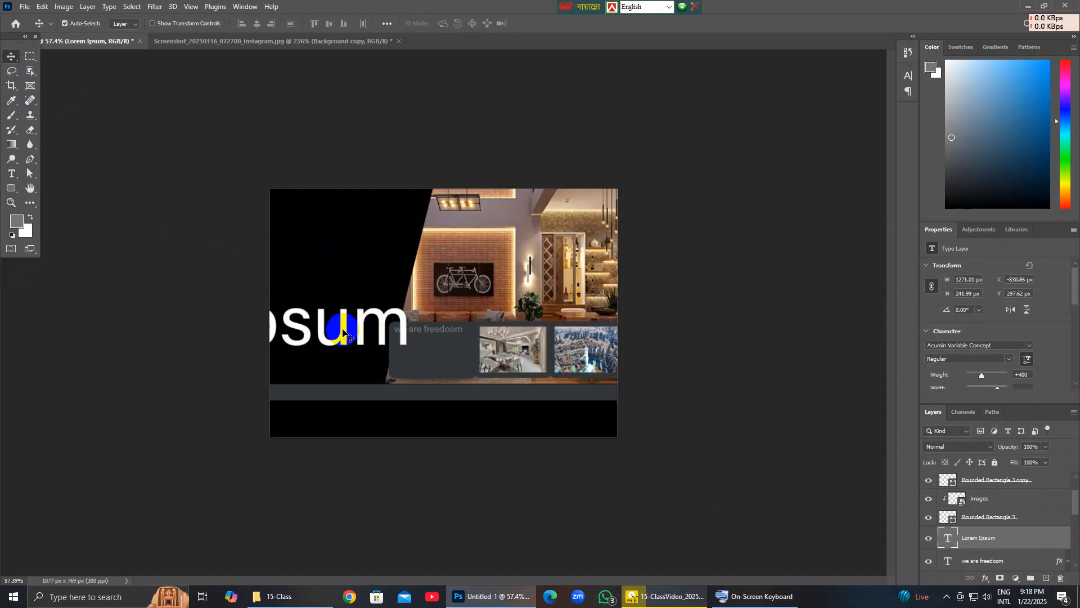
Scale down the Lorem Ipsum text and place it on the dark card directly below "we are freedoom".
{"action": "key", "text": "ctrl"}
{"action": "key", "text": "ctrl+t"}
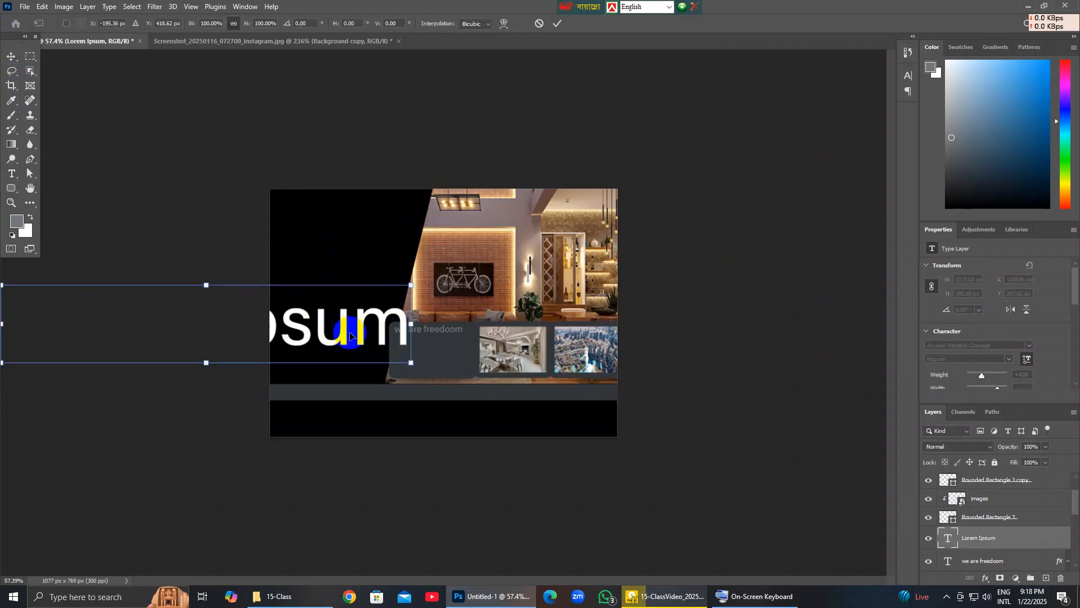
{"action": "scroll", "coordinate": [55, 326], "scroll_direction": "down", "scroll_amount": 4}
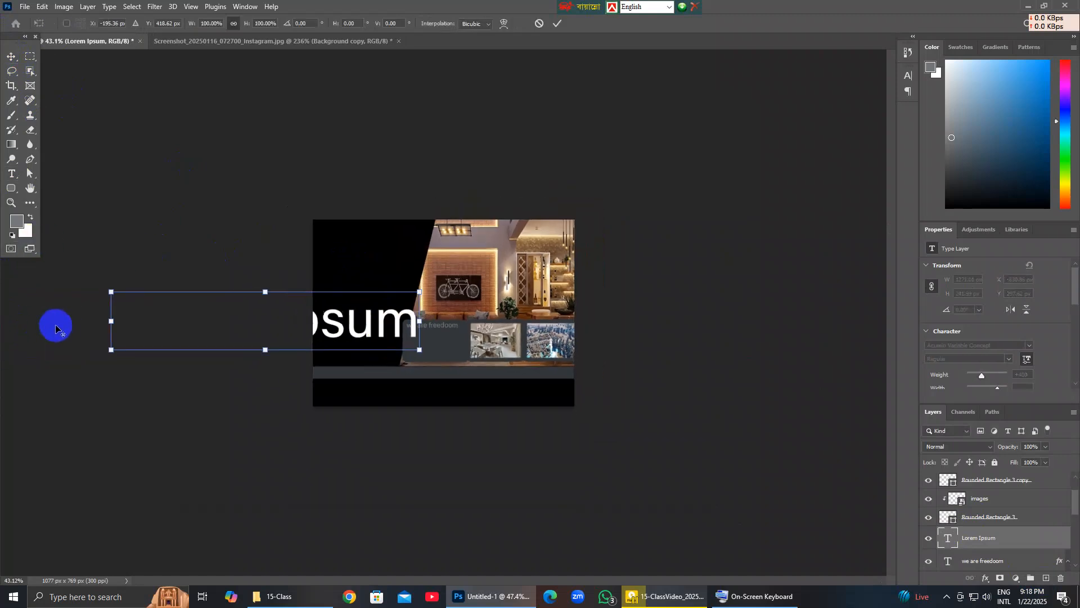
{"action": "left_click_drag", "start_coordinate": [141, 319], "coordinate": [335, 332]}
{"action": "scroll", "coordinate": [411, 341], "scroll_direction": "up", "scroll_amount": 6}
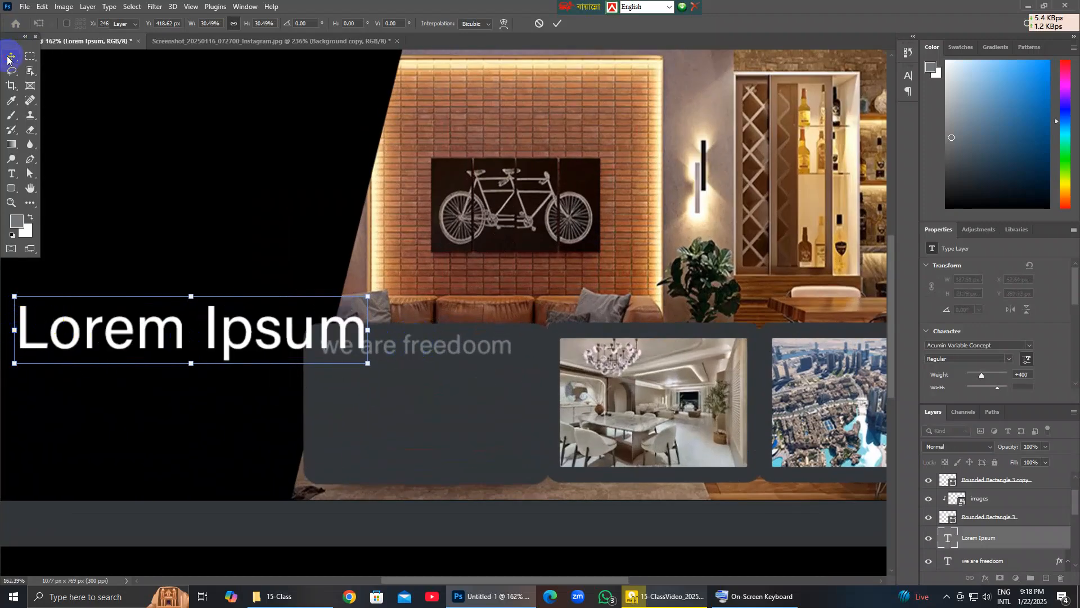
{"action": "left_click", "coordinate": [7, 58]}
{"action": "left_click_drag", "start_coordinate": [180, 334], "coordinate": [380, 388]}
{"action": "key", "text": "ctrl+t"}
{"action": "left_click_drag", "start_coordinate": [560, 387], "coordinate": [429, 381]}
Replace the Lorem Ipsum text with "lorem info 321" and shift it inside the card's edge.
{"action": "left_click", "coordinate": [951, 539]}
{"action": "double_click", "coordinate": [951, 539]}
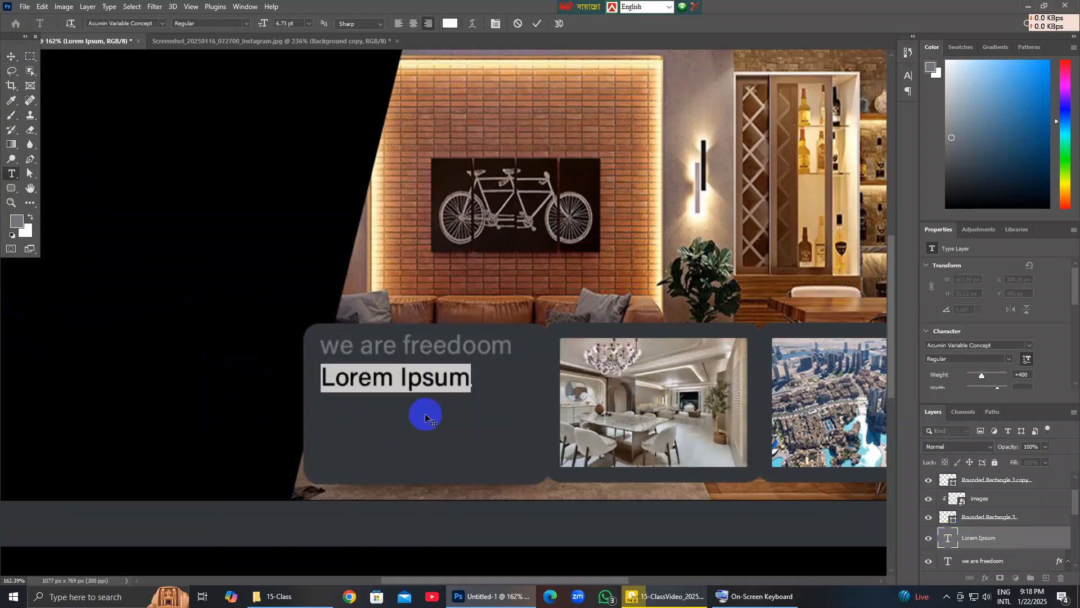
{"action": "key", "text": "BackSpace"}
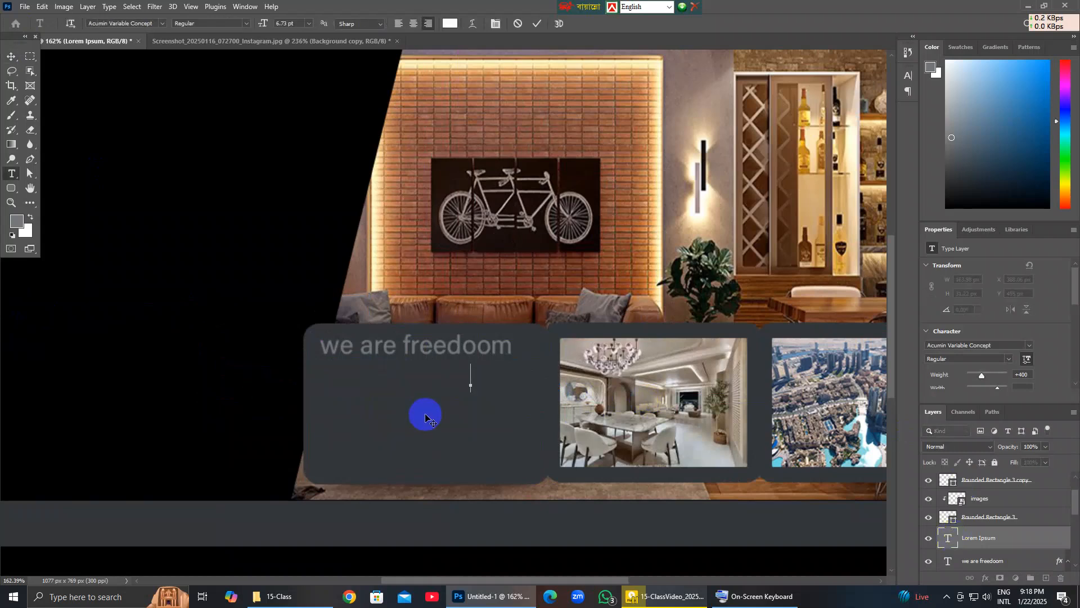
{"action": "type", "text": "lorem info 321"}
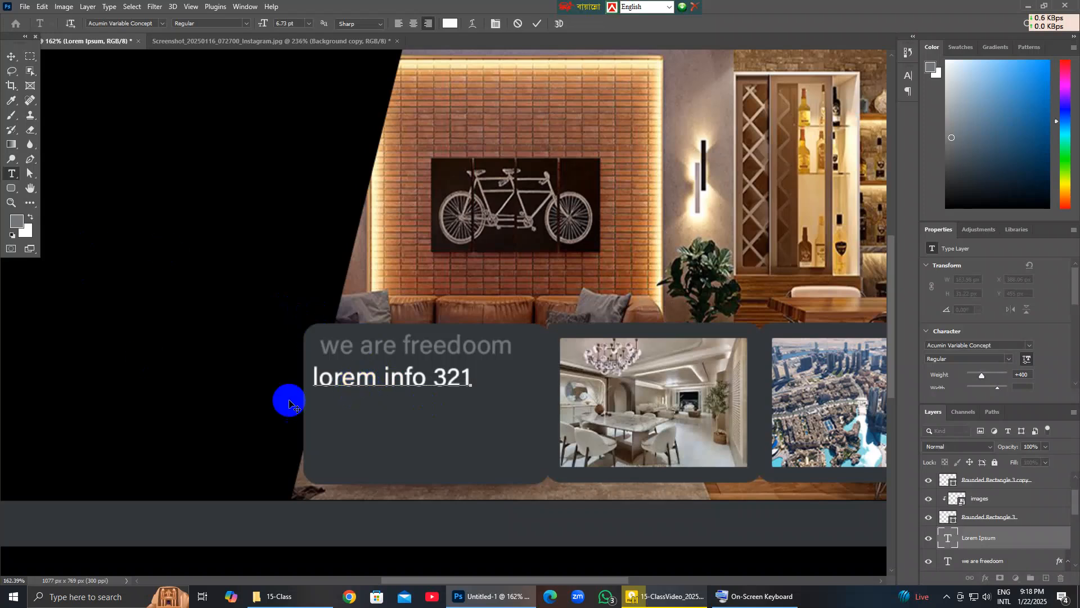
{"action": "left_click_drag", "start_coordinate": [357, 377], "coordinate": [370, 381]}
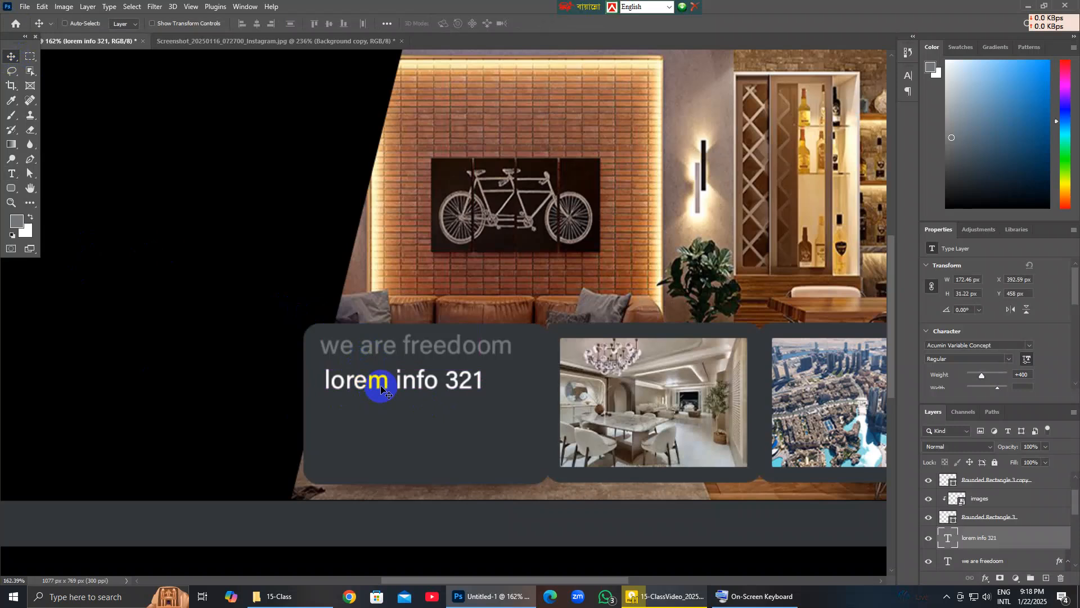
Set the "lorem info 321" text size to 3 pt and move it under the start of the heading.
{"action": "key", "text": "ctrl+t"}
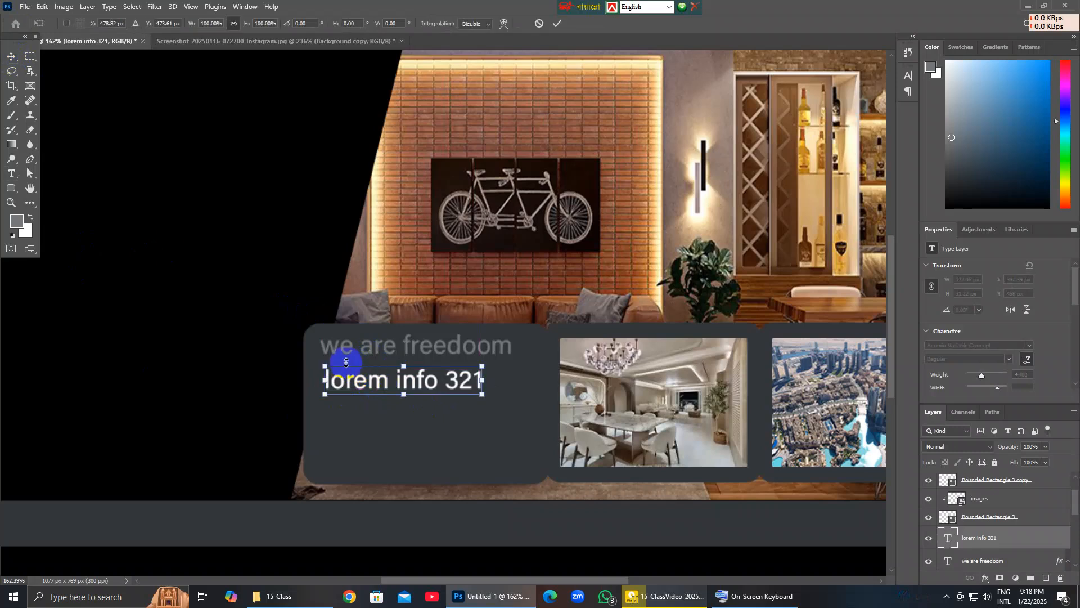
{"action": "left_click", "coordinate": [952, 540]}
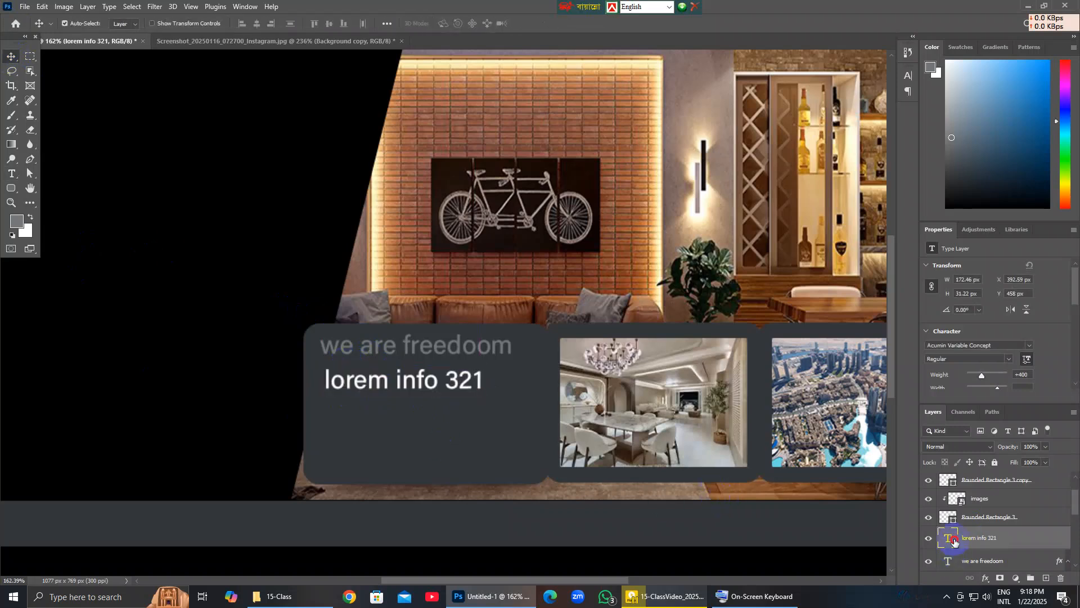
{"action": "double_click", "coordinate": [953, 540]}
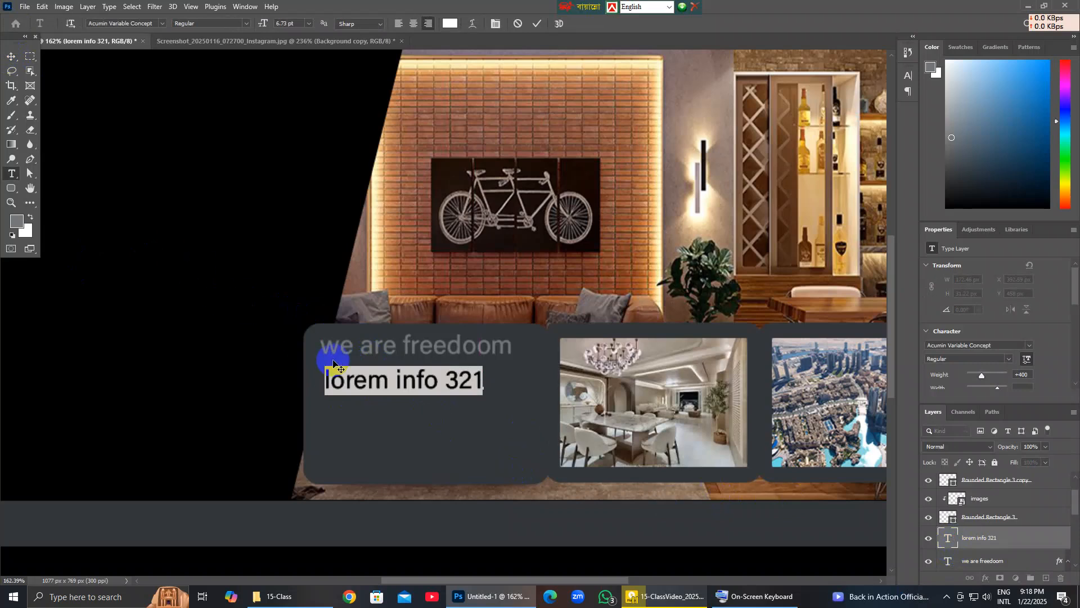
{"action": "scroll", "coordinate": [302, 24], "scroll_direction": "down", "scroll_amount": 4}
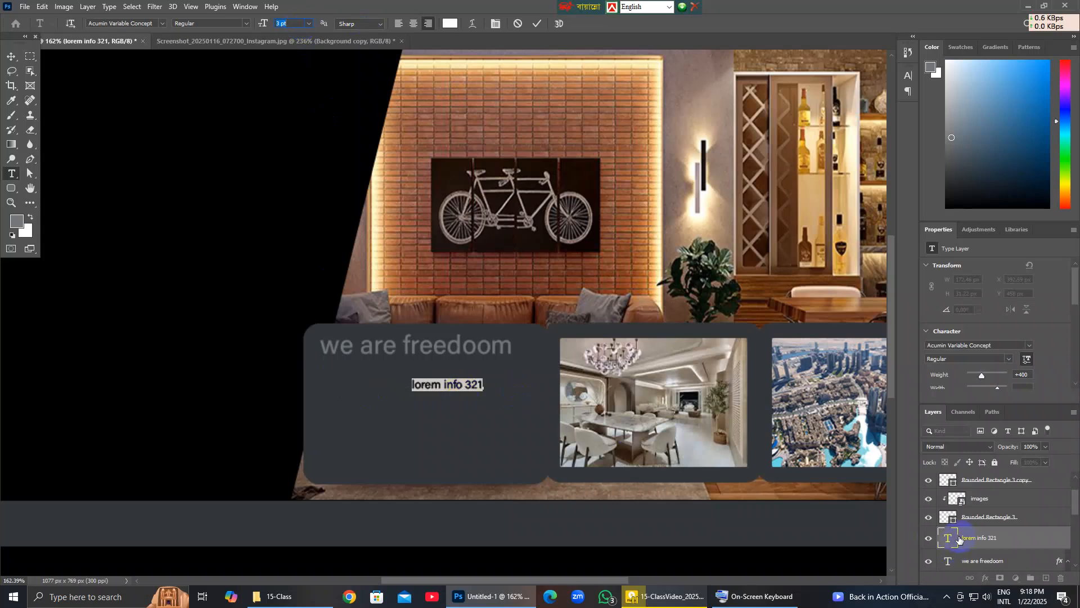
{"action": "left_click", "coordinate": [741, 491]}
{"action": "key", "text": "v"}
{"action": "left_click_drag", "start_coordinate": [429, 386], "coordinate": [352, 377]}
Append "sdh" to the small text line and realign its start with the "we are freedoom" heading.
{"action": "double_click", "coordinate": [384, 372]}
{"action": "left_click", "coordinate": [396, 374]}
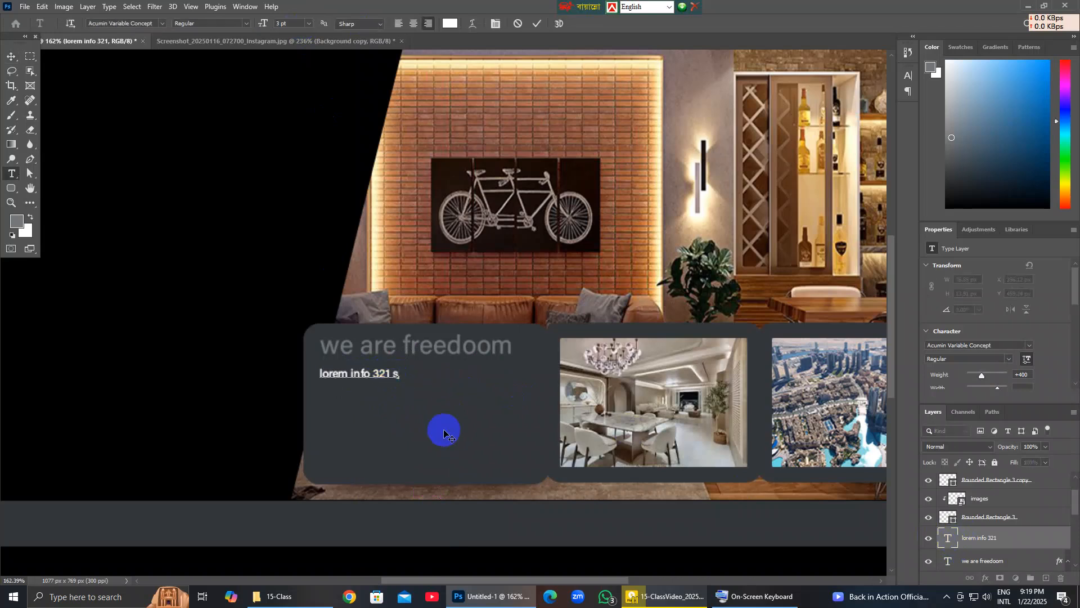
{"action": "type", "text": "sdh"}
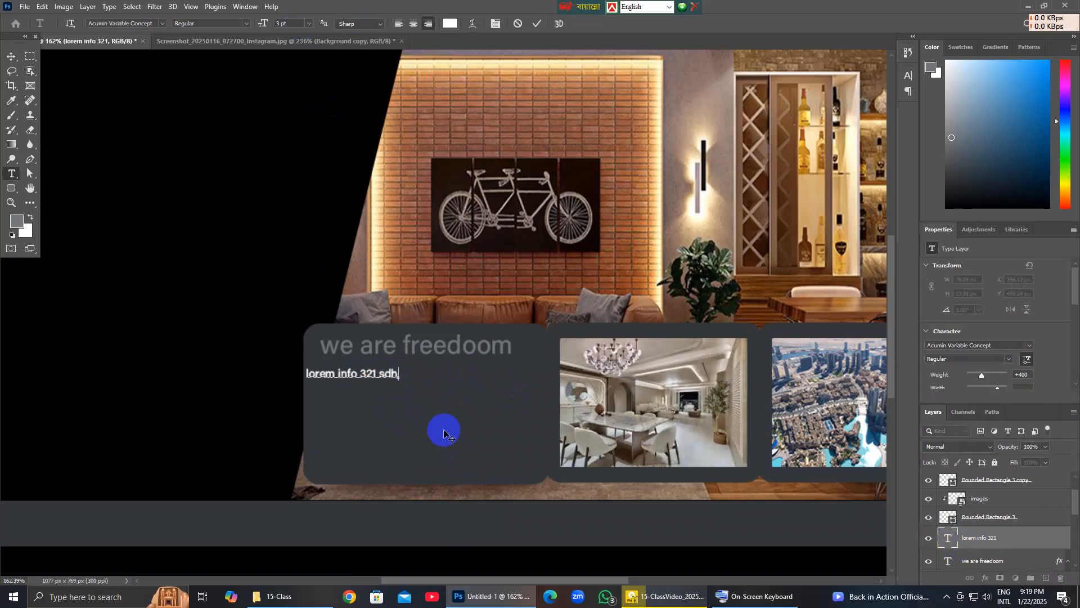
{"action": "left_click", "coordinate": [910, 77]}
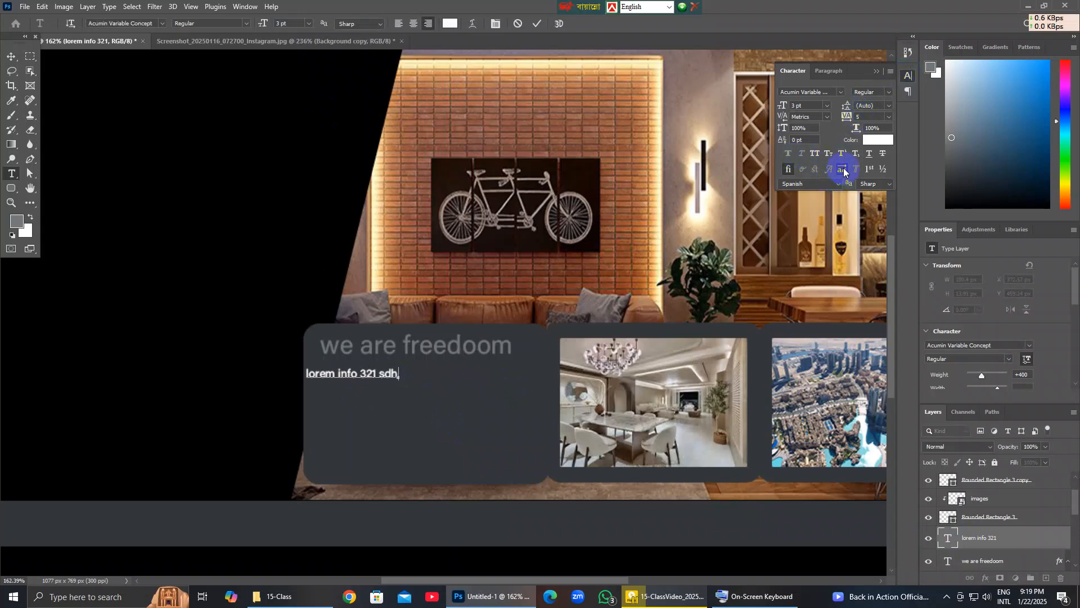
{"action": "left_click", "coordinate": [908, 74]}
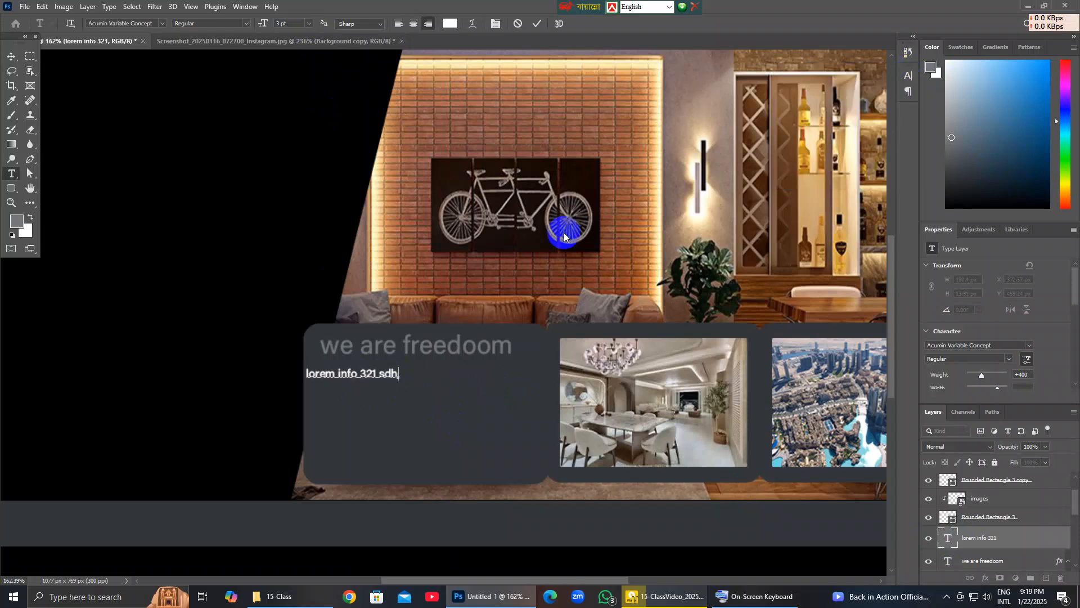
{"action": "double_click", "coordinate": [319, 372]}
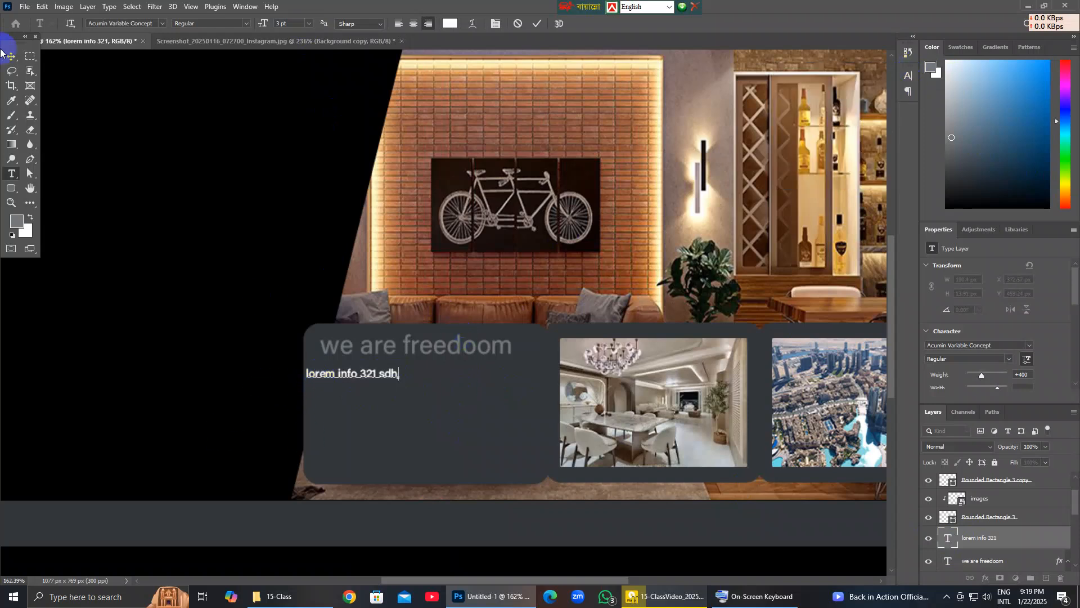
{"action": "left_click", "coordinate": [9, 58]}
{"action": "left_click_drag", "start_coordinate": [325, 374], "coordinate": [338, 374]}
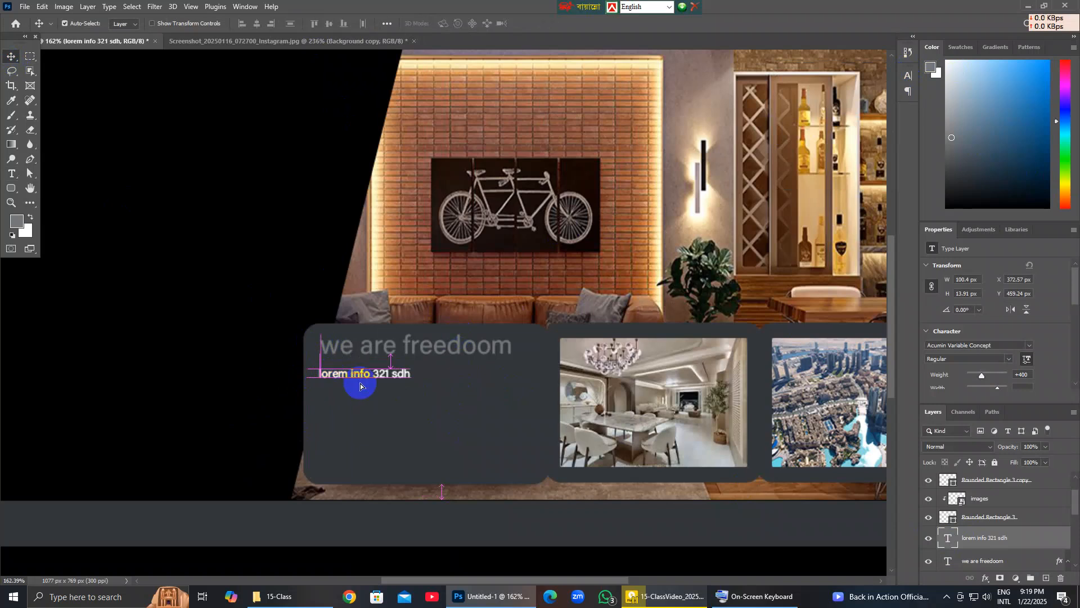
Extend the small text with "dxs holi hoor" and add a second line reading "gj hksirtjgn uregbuergegjekhuegv egbeiugh".
{"action": "double_click", "coordinate": [407, 376]}
{"action": "left_click", "coordinate": [422, 381]}
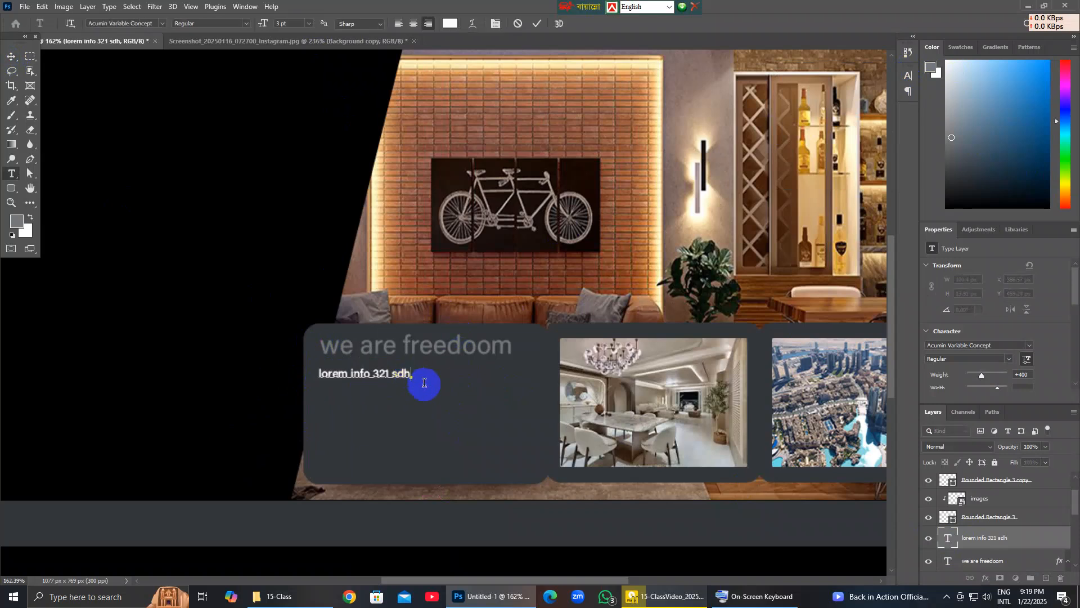
{"action": "type", "text": "dxs"}
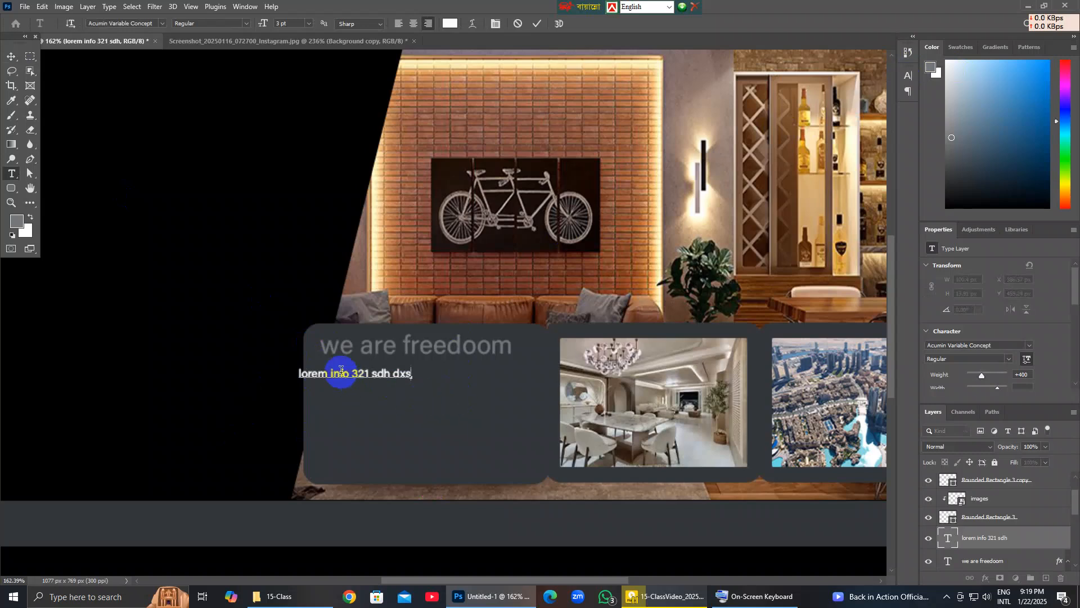
{"action": "type", "text": " hol"}
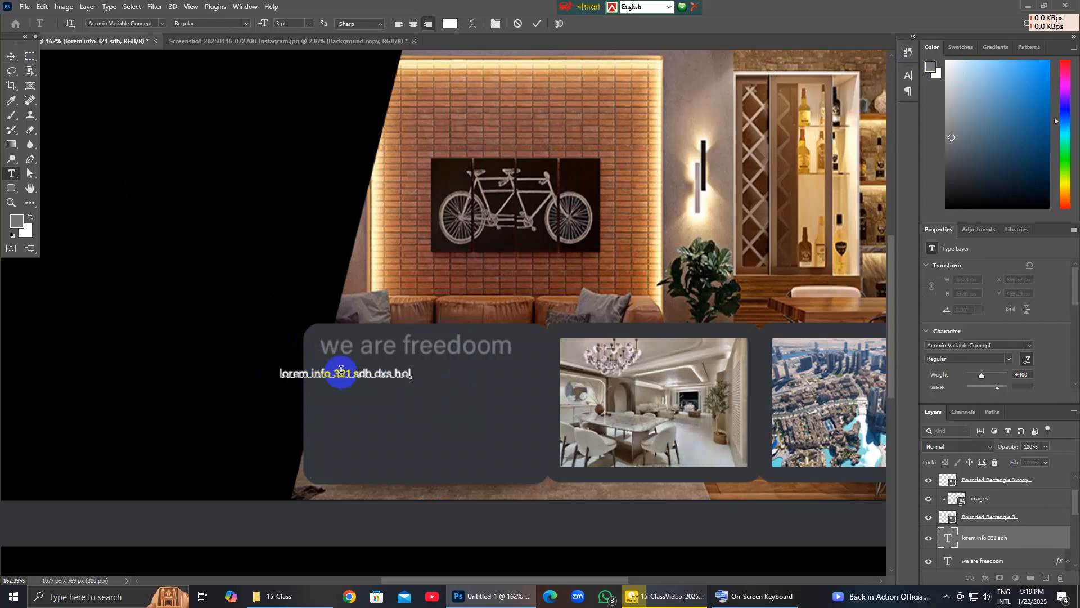
{"action": "type", "text": "i hoor."}
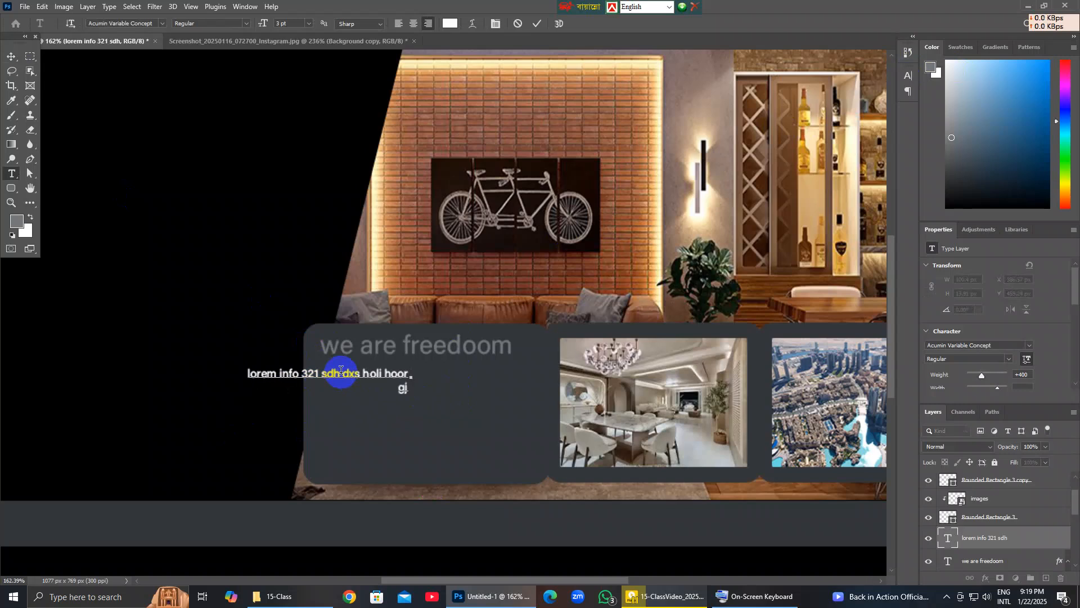
{"action": "type", "text": "ur"}
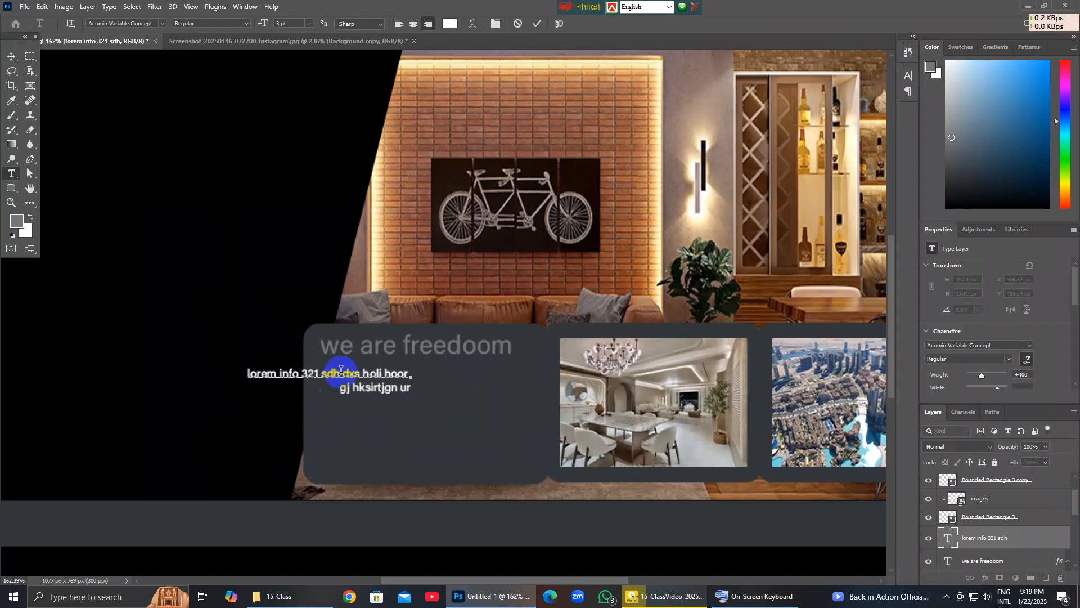
{"action": "type", "text": "egbuergegjekhuegv egbeiugh"}
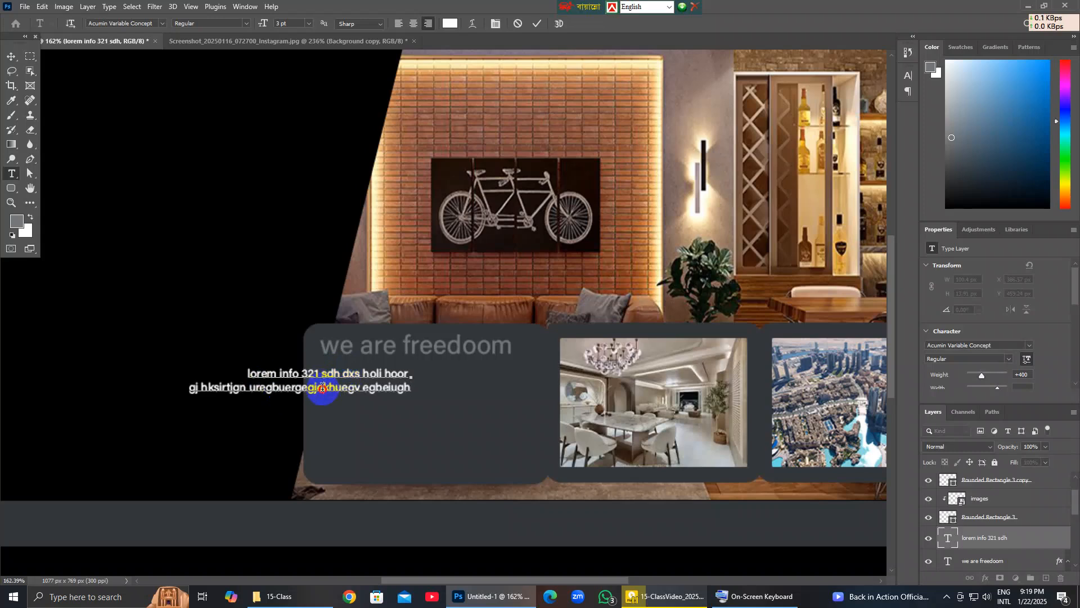
Break the second line after "uregbuergegje" and move the three-line text block inside the card below the heading.
{"action": "left_click", "coordinate": [322, 387]}
{"action": "key", "text": "Return"}
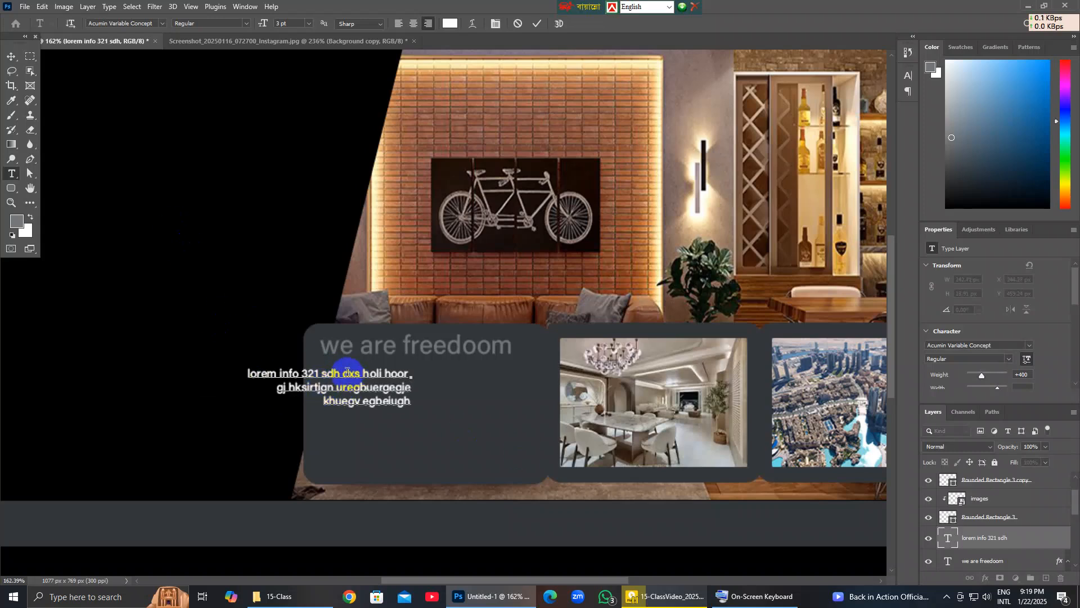
{"action": "left_click", "coordinate": [13, 58]}
{"action": "left_click_drag", "start_coordinate": [344, 403], "coordinate": [428, 388]}
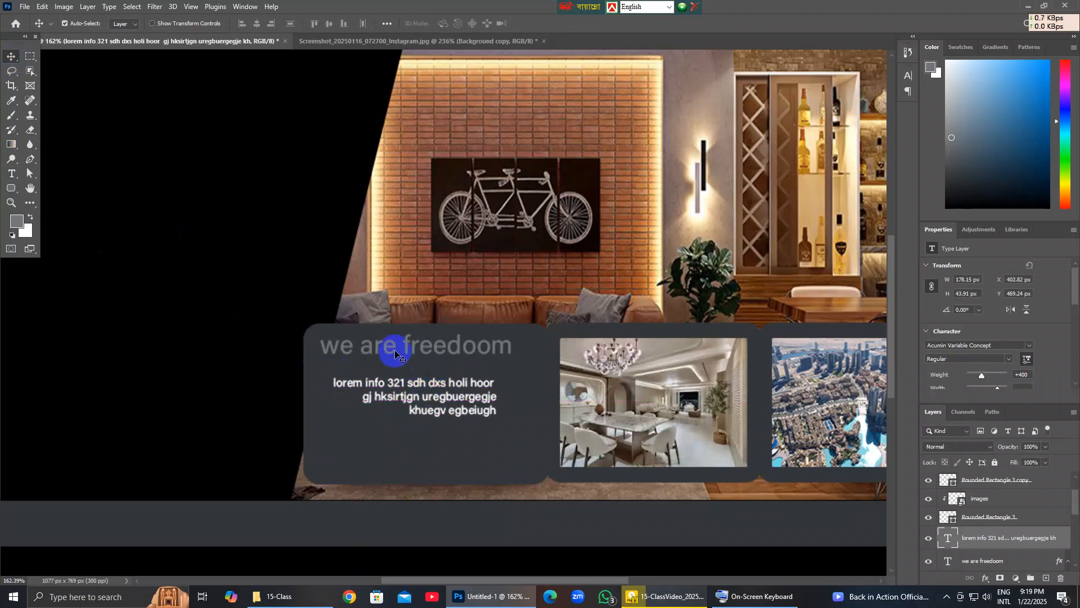
Apply a Color Overlay in 73777a to the three-line body text layer.
{"action": "right_click", "coordinate": [987, 542]}
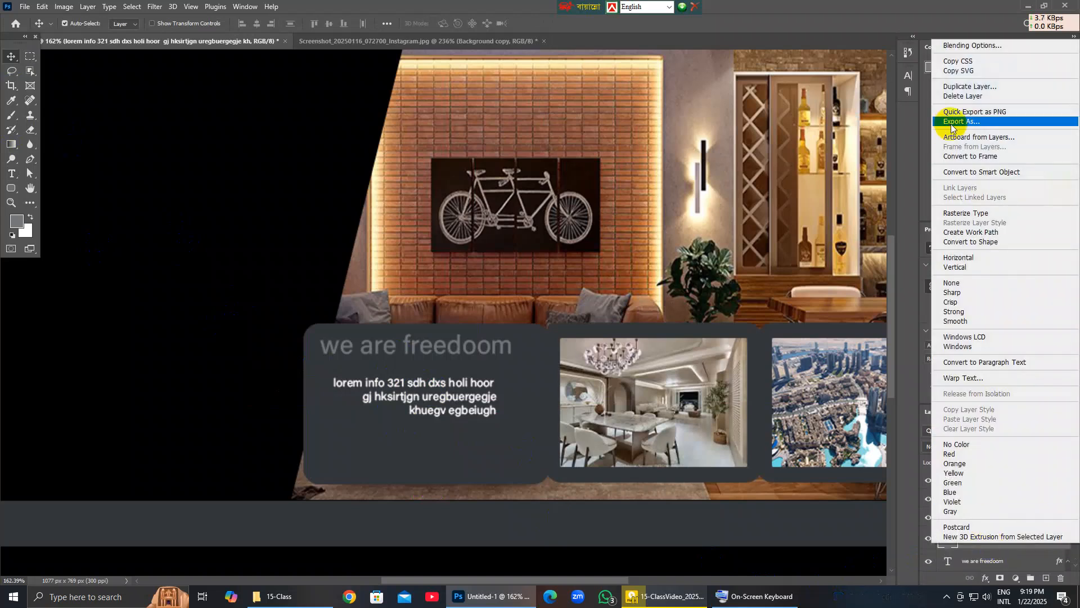
{"action": "left_click", "coordinate": [974, 46]}
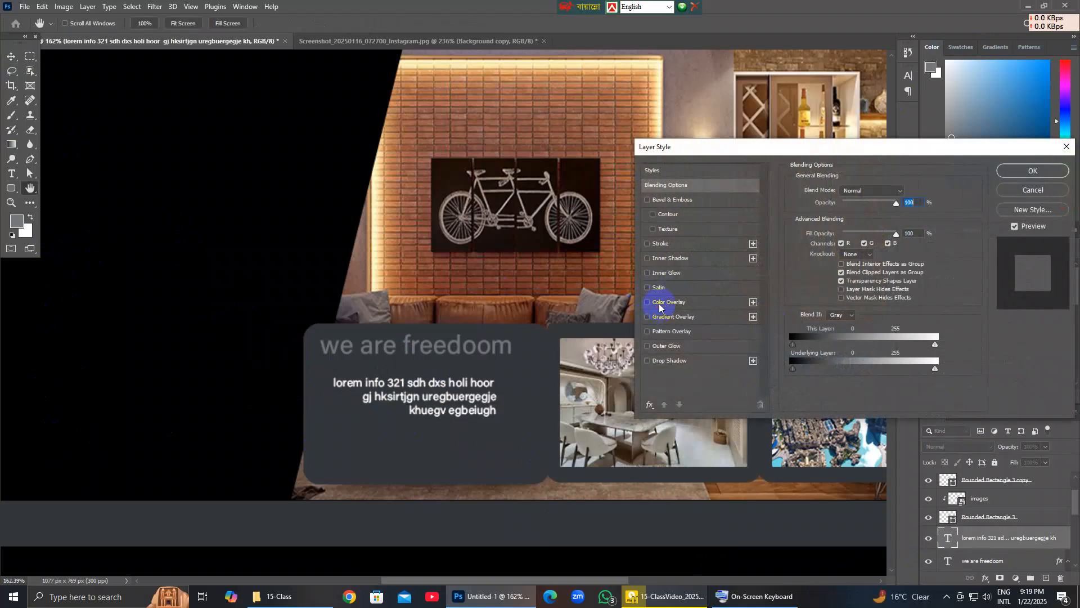
{"action": "left_click", "coordinate": [647, 304]}
{"action": "left_click", "coordinate": [907, 192]}
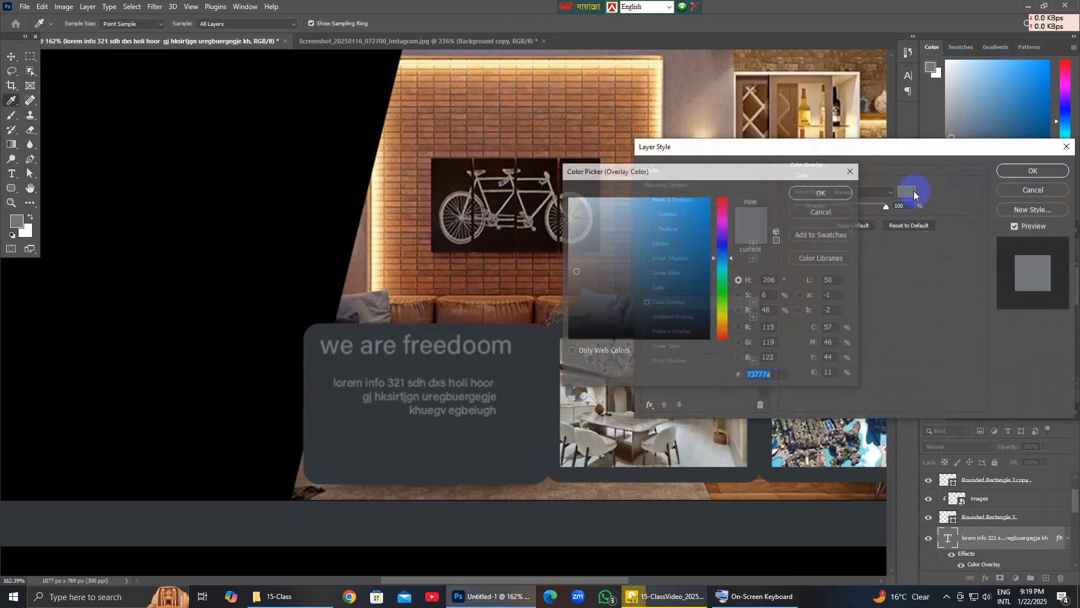
{"action": "left_click", "coordinate": [822, 193]}
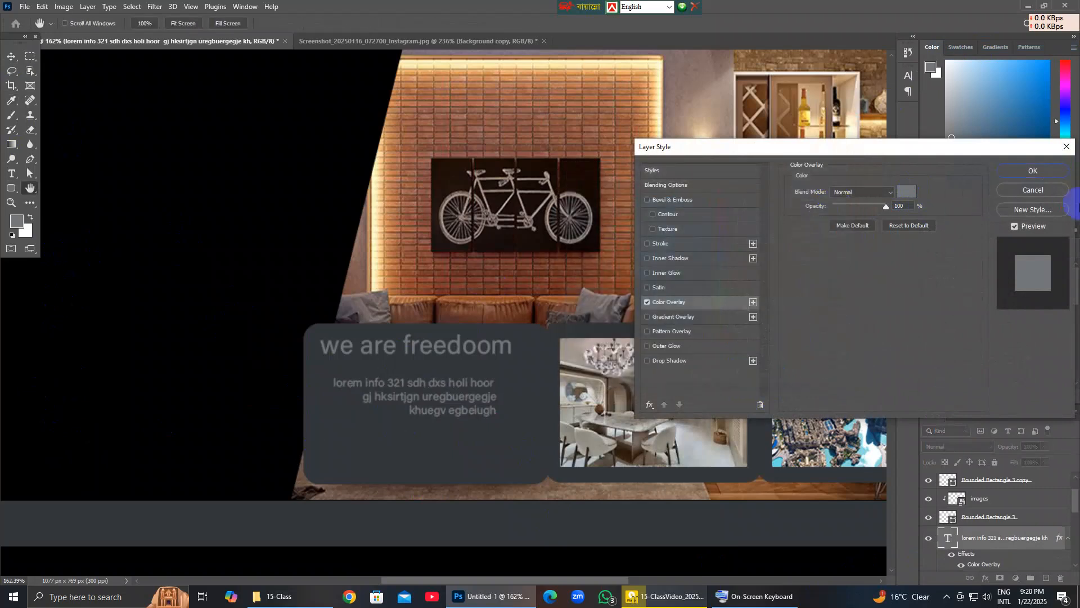
{"action": "left_click", "coordinate": [1033, 171]}
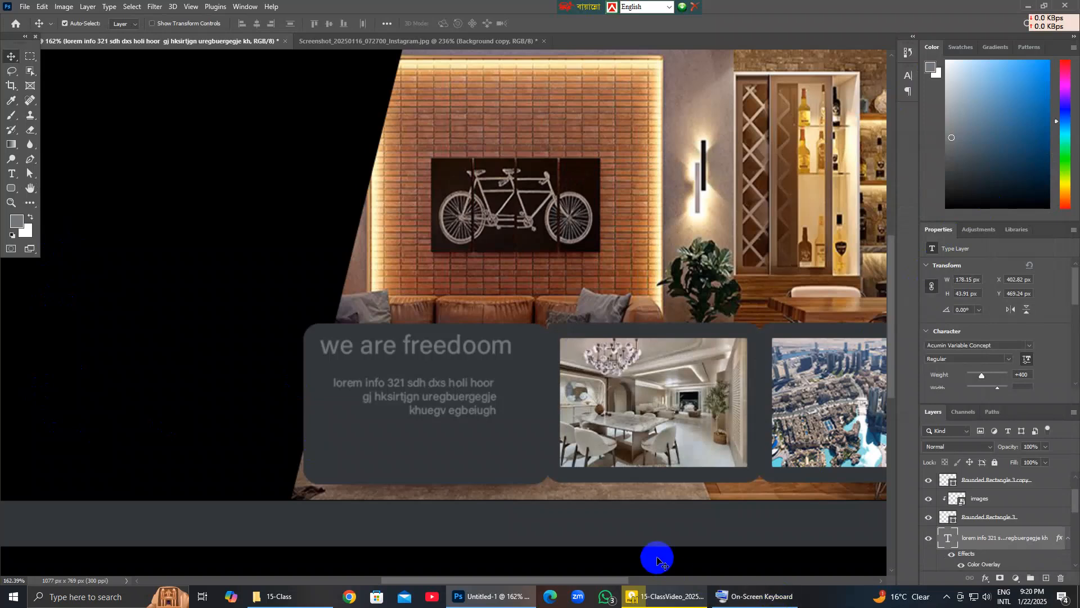
Examine the full reference banner's layout and return to the Untitled-1 design.
{"action": "scroll", "coordinate": [625, 464], "scroll_direction": "down", "scroll_amount": 3}
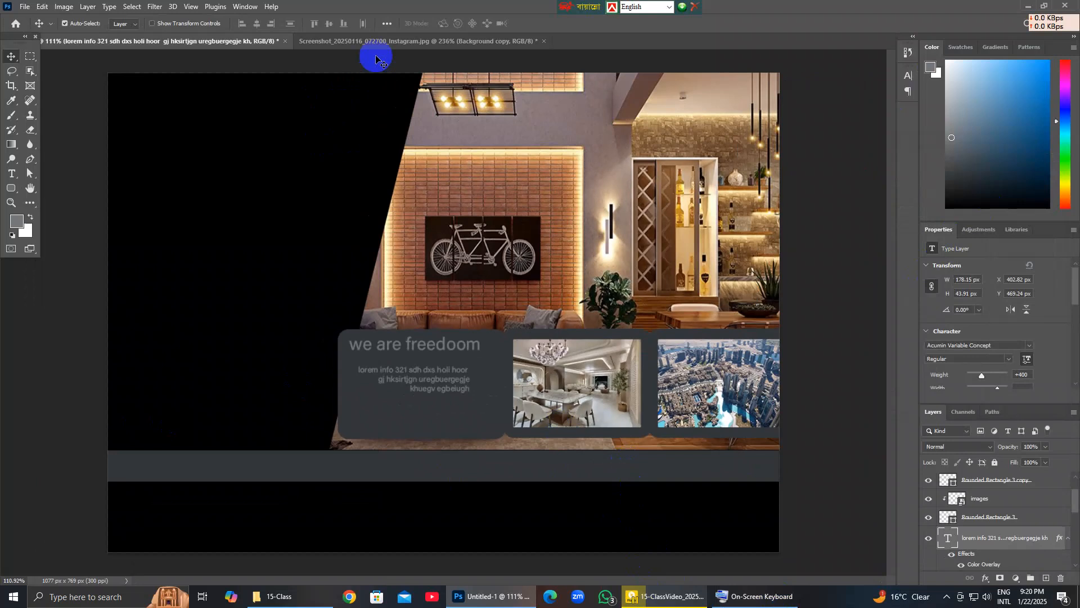
{"action": "left_click", "coordinate": [386, 42]}
{"action": "scroll", "coordinate": [431, 230], "scroll_direction": "down", "scroll_amount": 5}
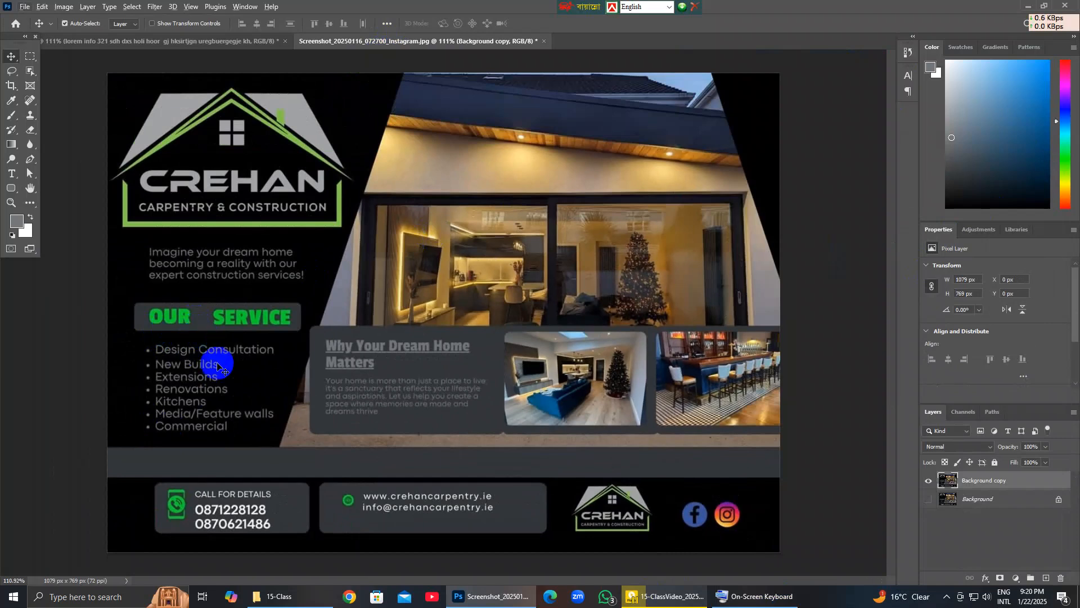
{"action": "left_click", "coordinate": [151, 42]}
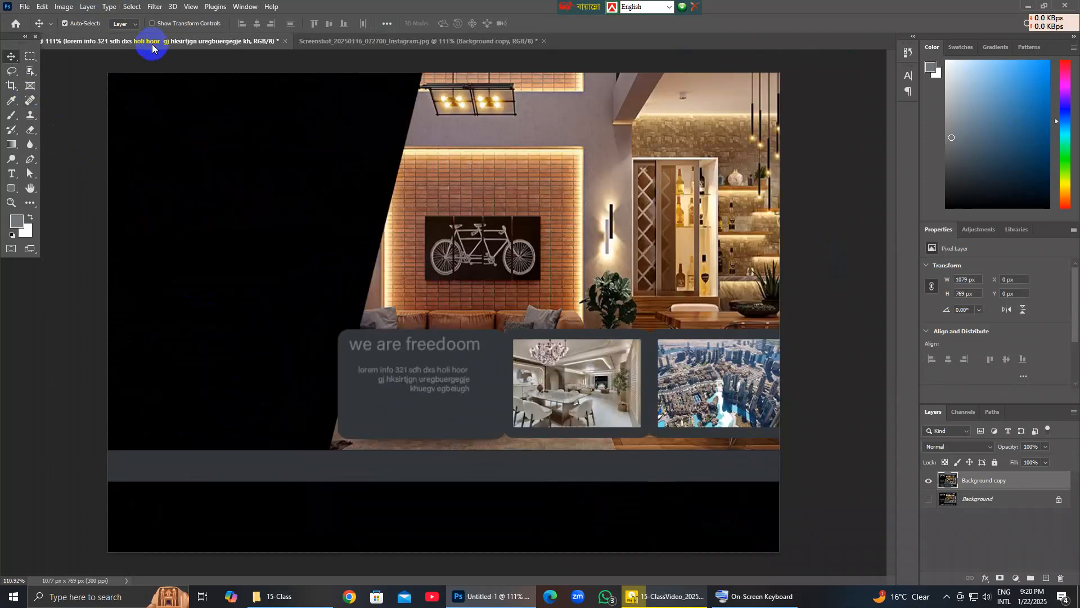
{"action": "left_click", "coordinate": [26, 9]}
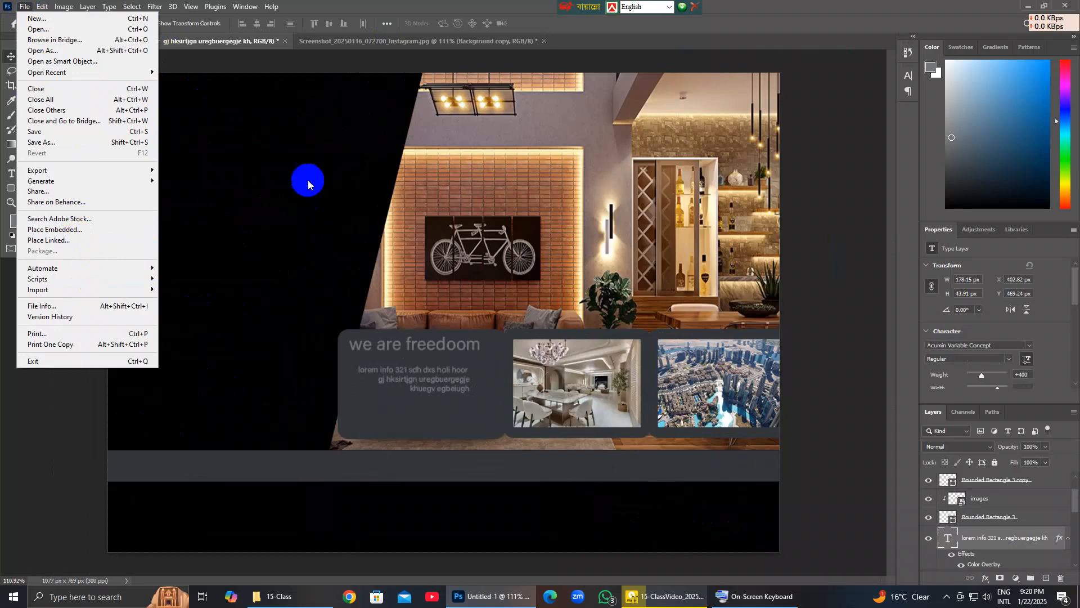
{"action": "left_click", "coordinate": [532, 70]}
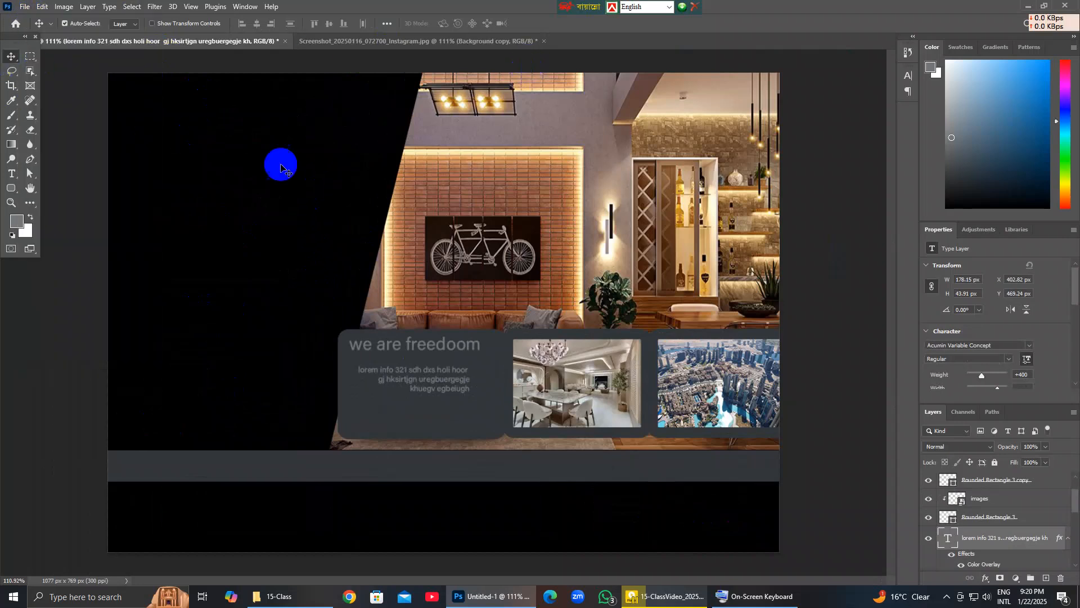
Place the house-shaped COMPANY logo image from the grapix mal logo folder as an embedded object above the slanted black shape layer.
{"action": "left_click", "coordinate": [266, 167]}
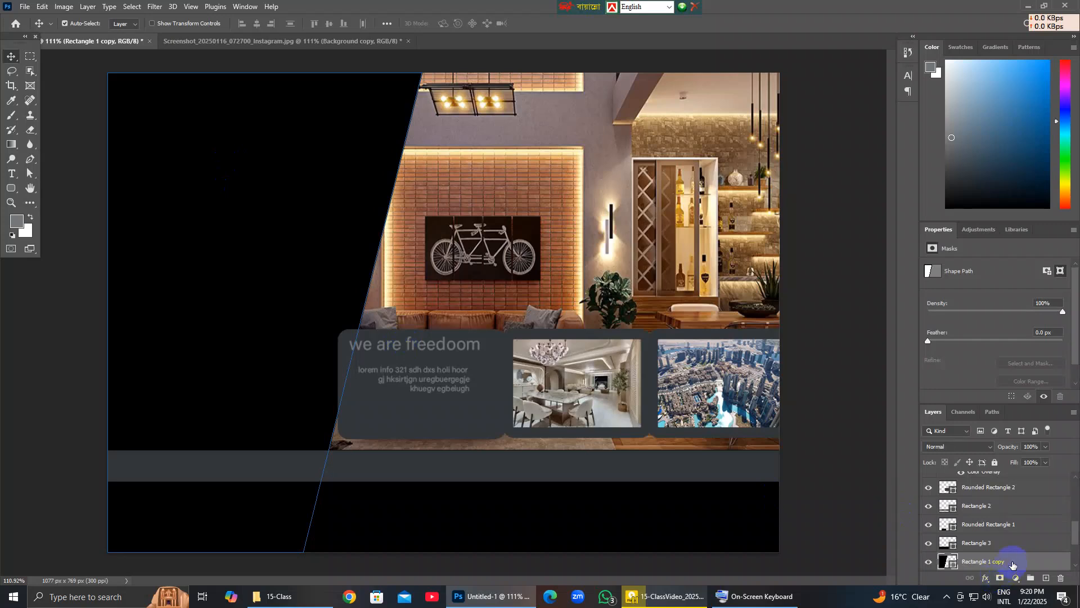
{"action": "left_click", "coordinate": [25, 7]}
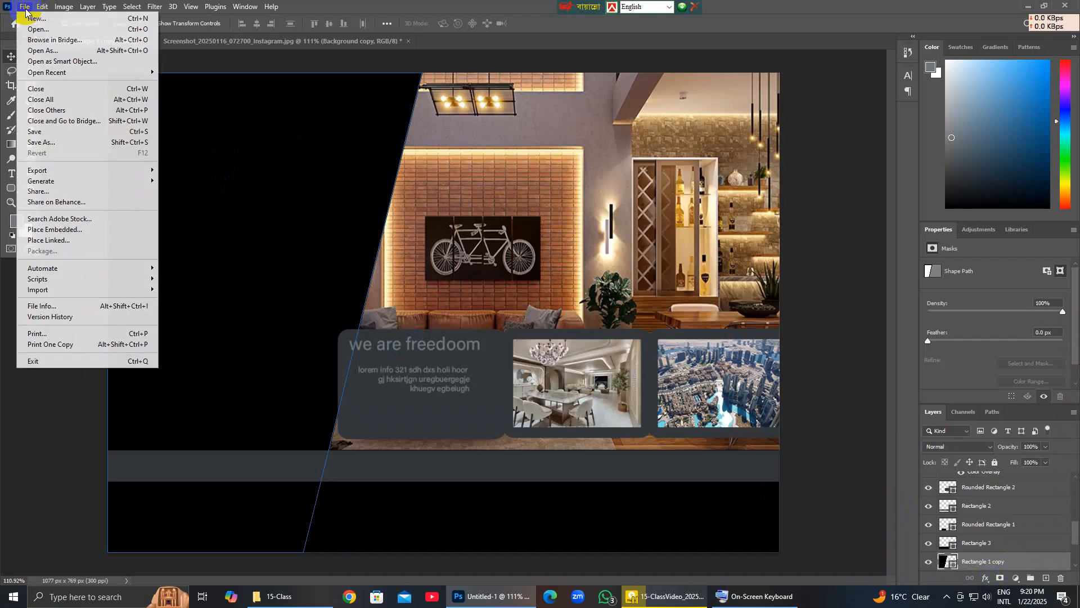
{"action": "left_click", "coordinate": [70, 231]}
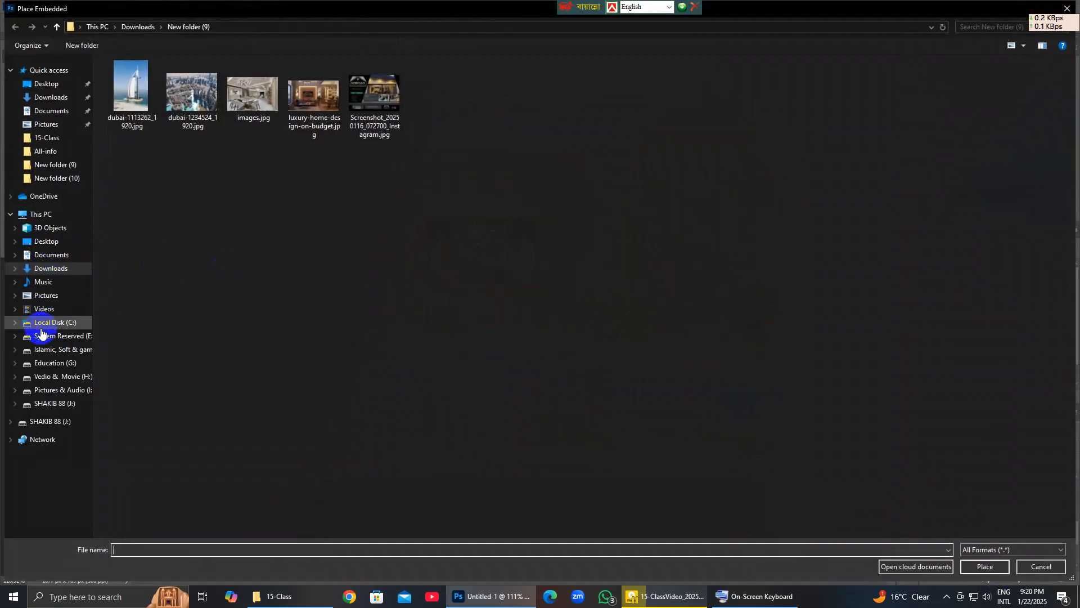
{"action": "left_click", "coordinate": [56, 422]}
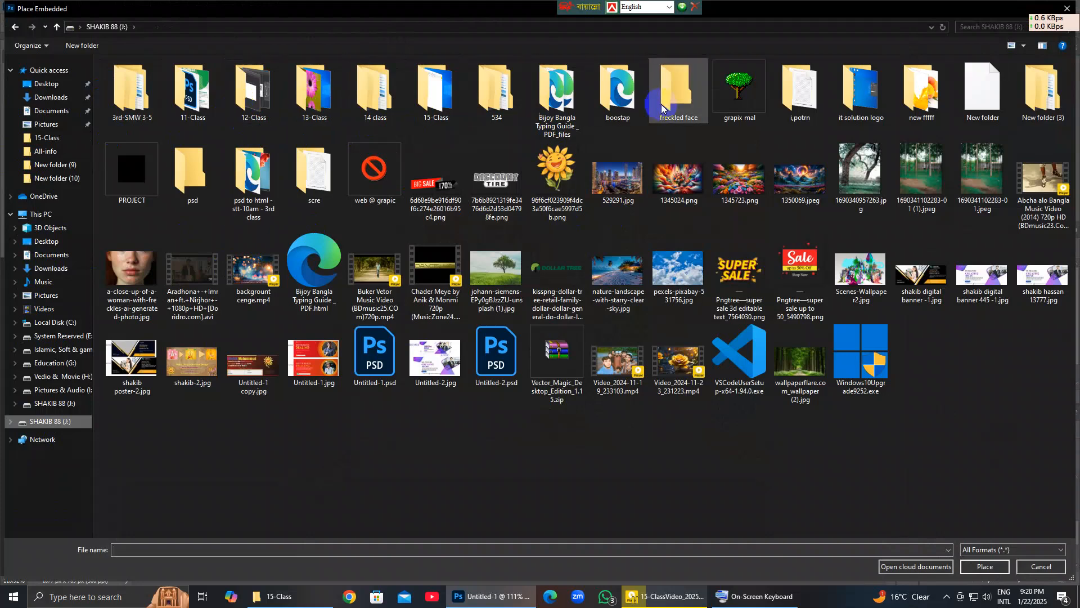
{"action": "double_click", "coordinate": [746, 112]}
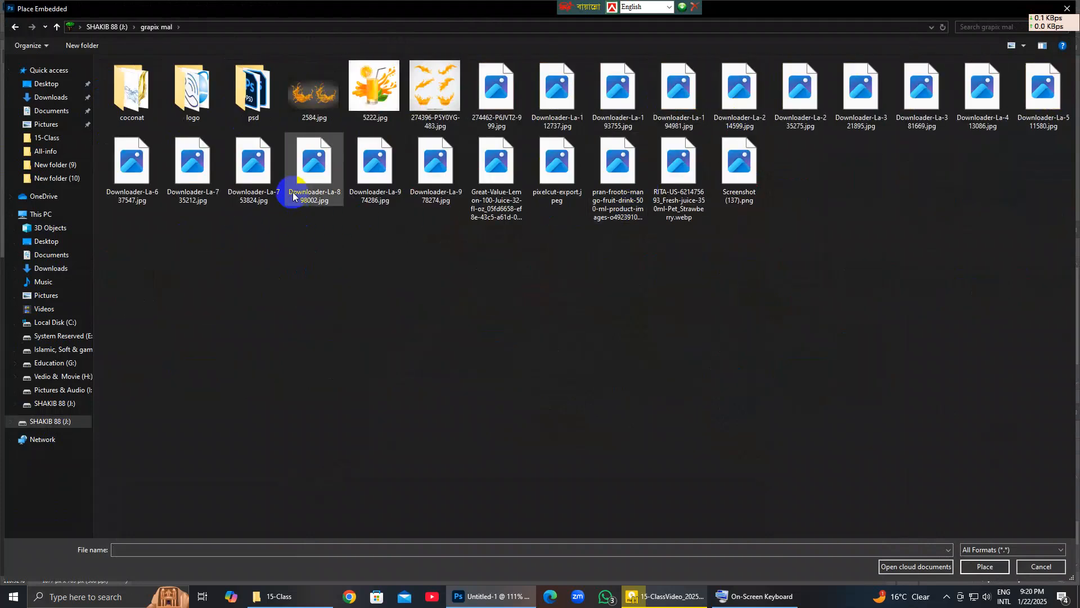
{"action": "double_click", "coordinate": [199, 109]}
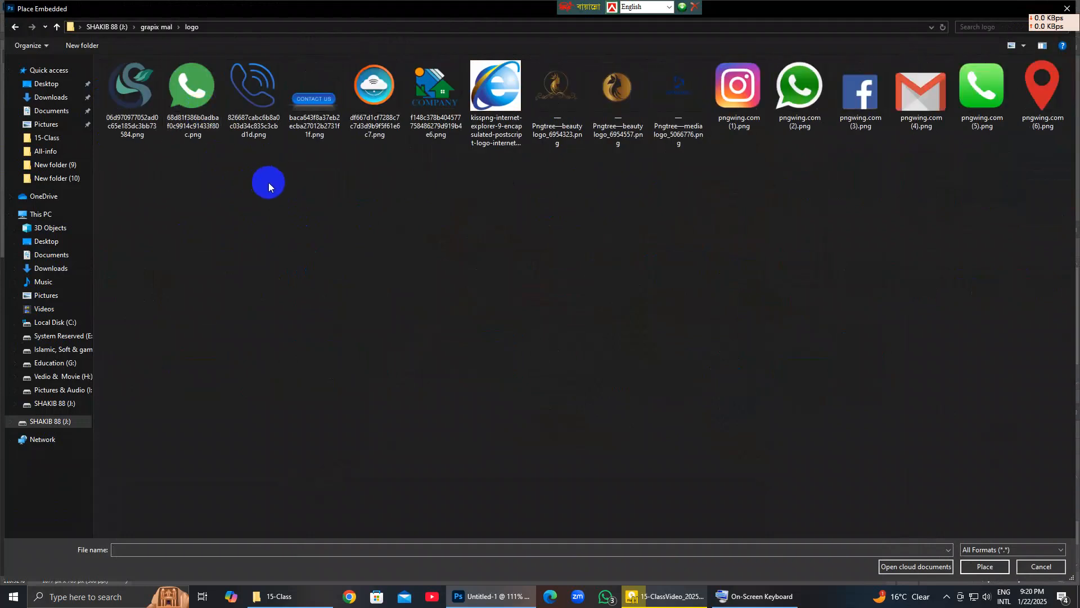
{"action": "double_click", "coordinate": [436, 90]}
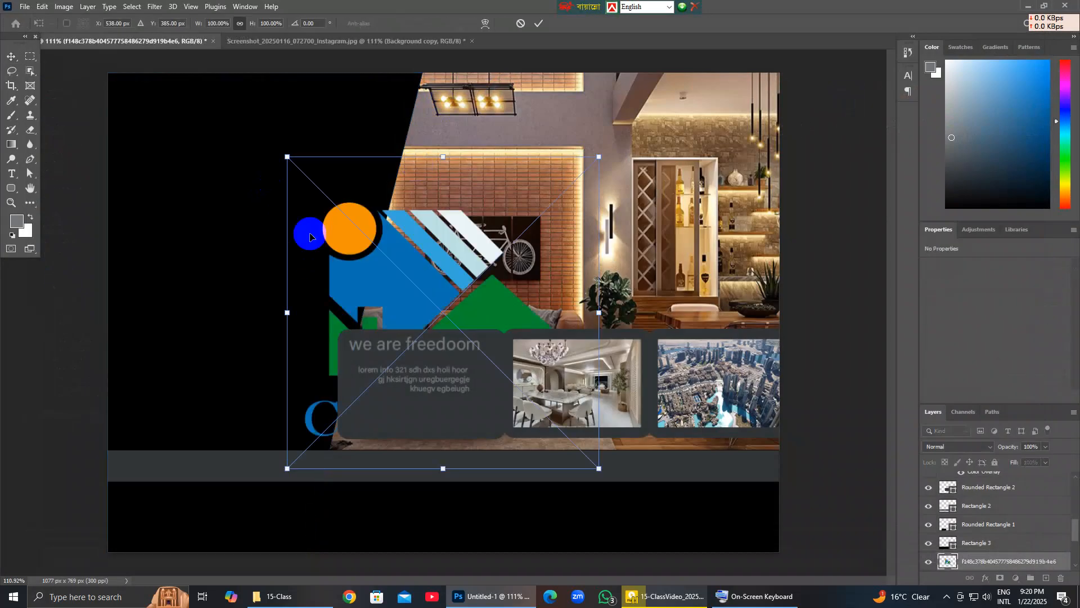
Scale the COMPANY logo to about 47.64% and position it near the upper edge of the black slanted panel.
{"action": "left_click_drag", "start_coordinate": [489, 351], "coordinate": [235, 173]}
{"action": "scroll", "coordinate": [259, 164], "scroll_direction": "down", "scroll_amount": 2}
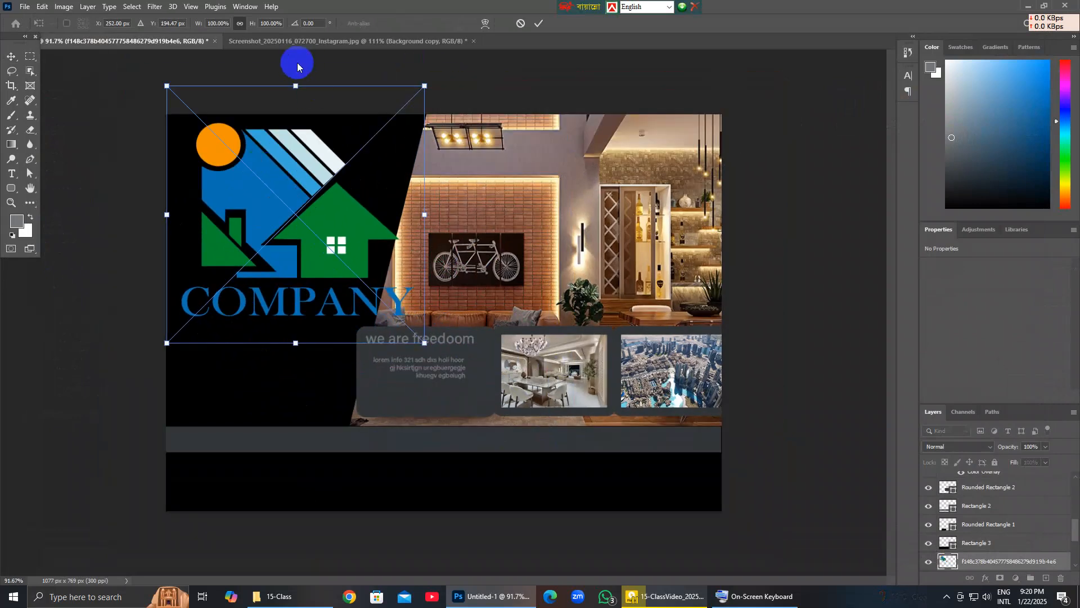
{"action": "left_click_drag", "start_coordinate": [295, 86], "coordinate": [290, 217]}
{"action": "left_click_drag", "start_coordinate": [294, 274], "coordinate": [262, 167]}
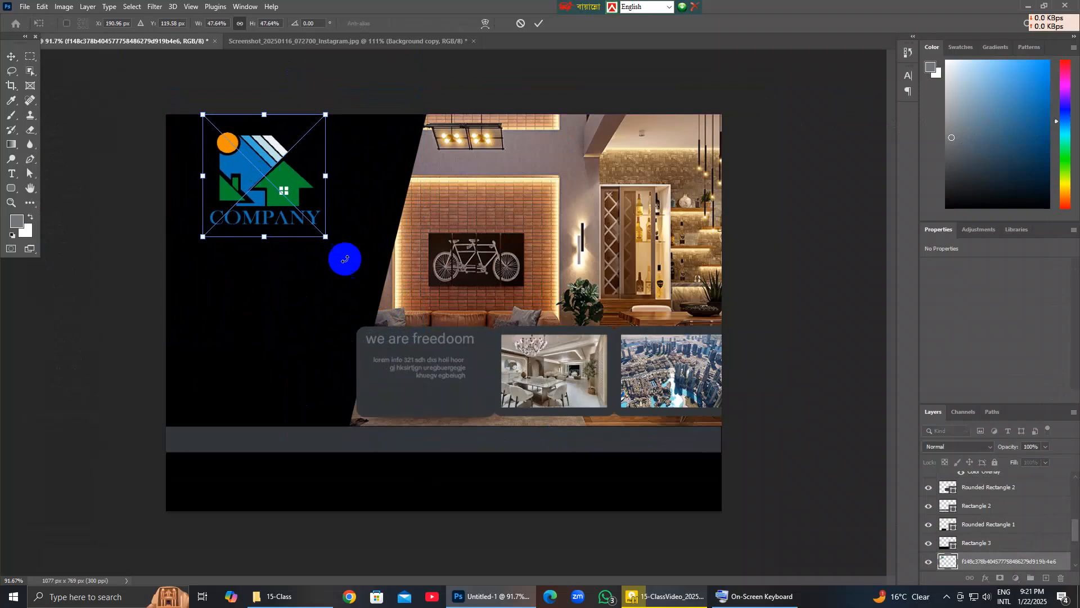
{"action": "key", "text": "Return"}
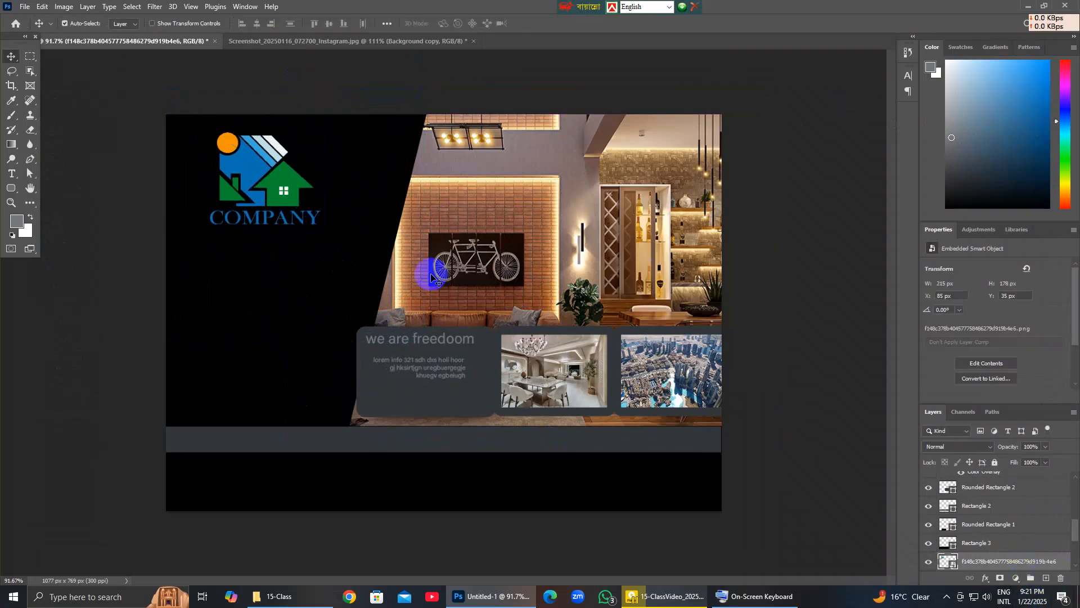
{"action": "left_click_drag", "start_coordinate": [214, 186], "coordinate": [211, 176]}
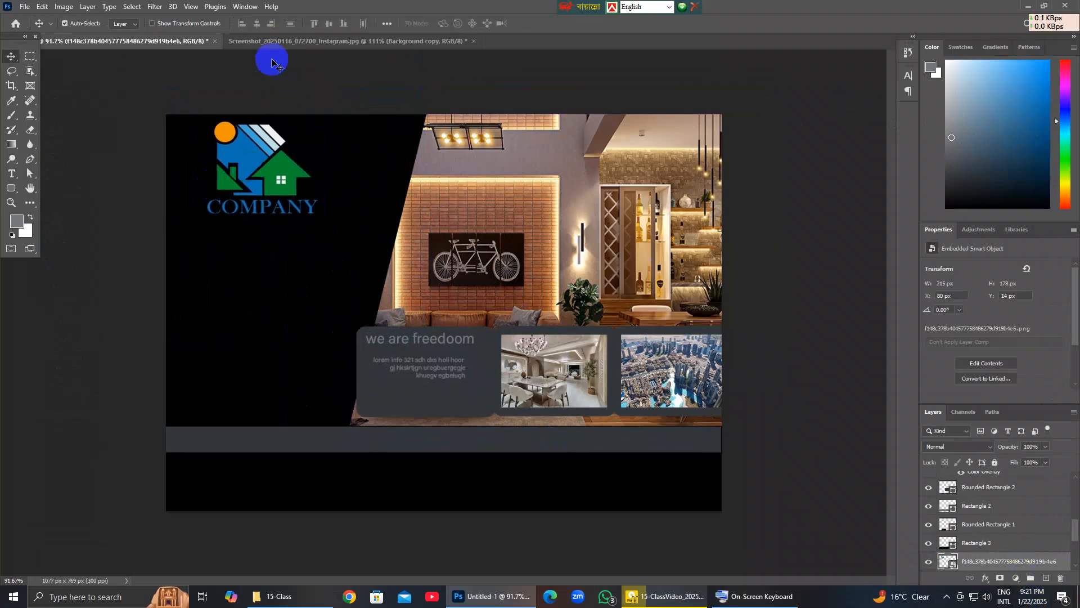
Check the reference banner and draw a rounded rectangle about 311 by 69 px on the black panel below the logo.
{"action": "left_click", "coordinate": [286, 42]}
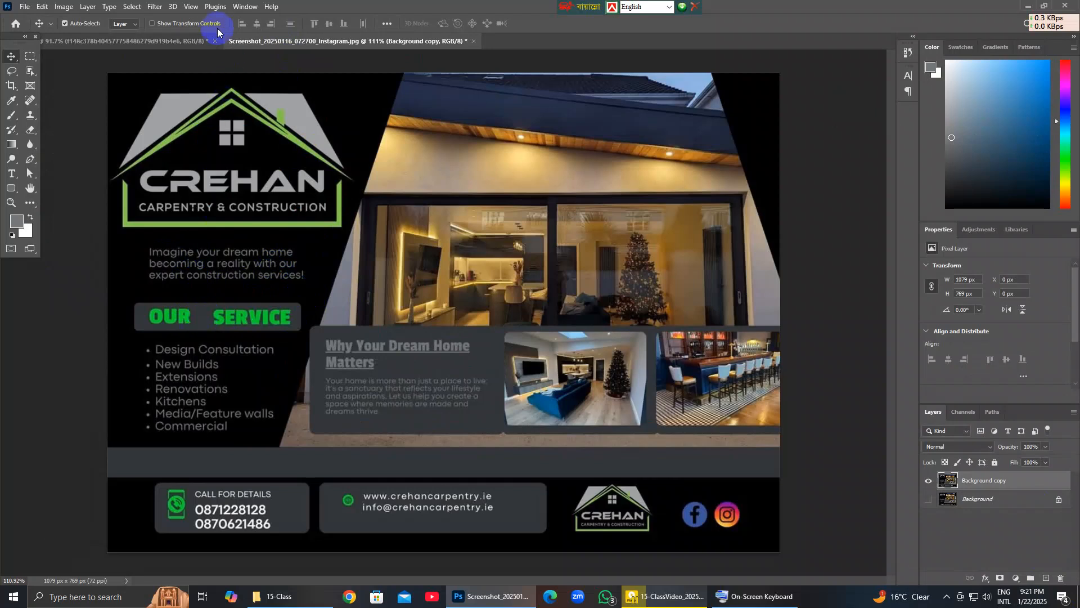
{"action": "left_click", "coordinate": [180, 41]}
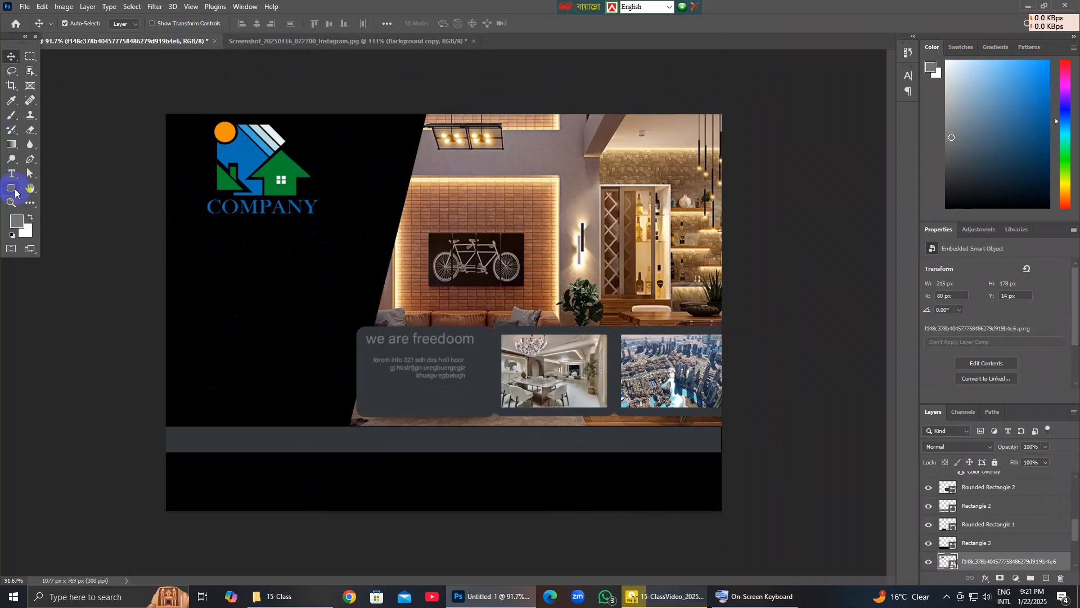
{"action": "left_click", "coordinate": [14, 189]}
{"action": "left_click", "coordinate": [79, 201]}
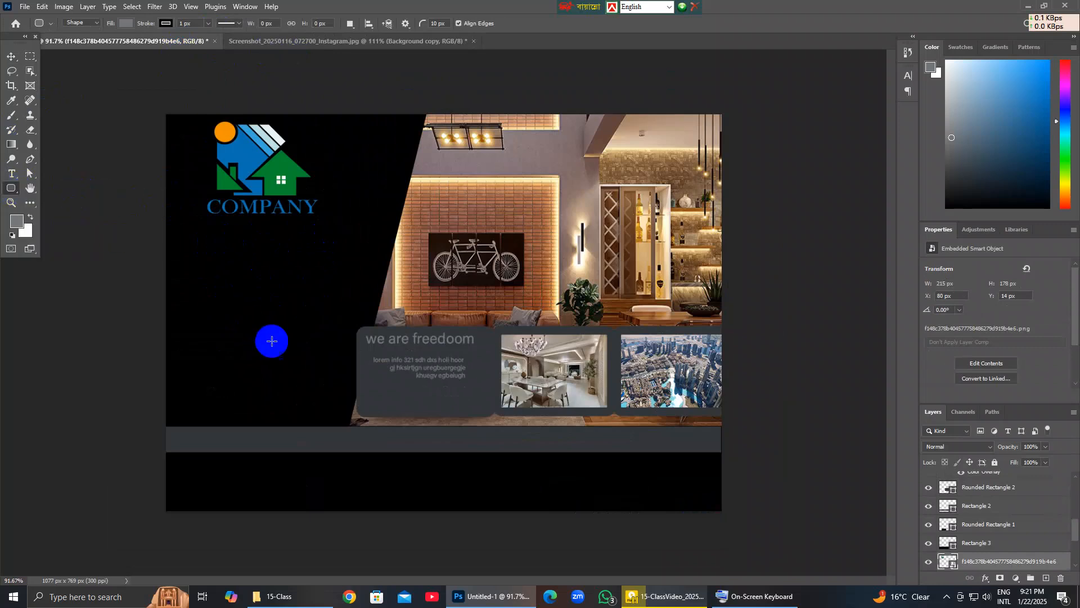
{"action": "left_click_drag", "start_coordinate": [182, 285], "coordinate": [343, 320]}
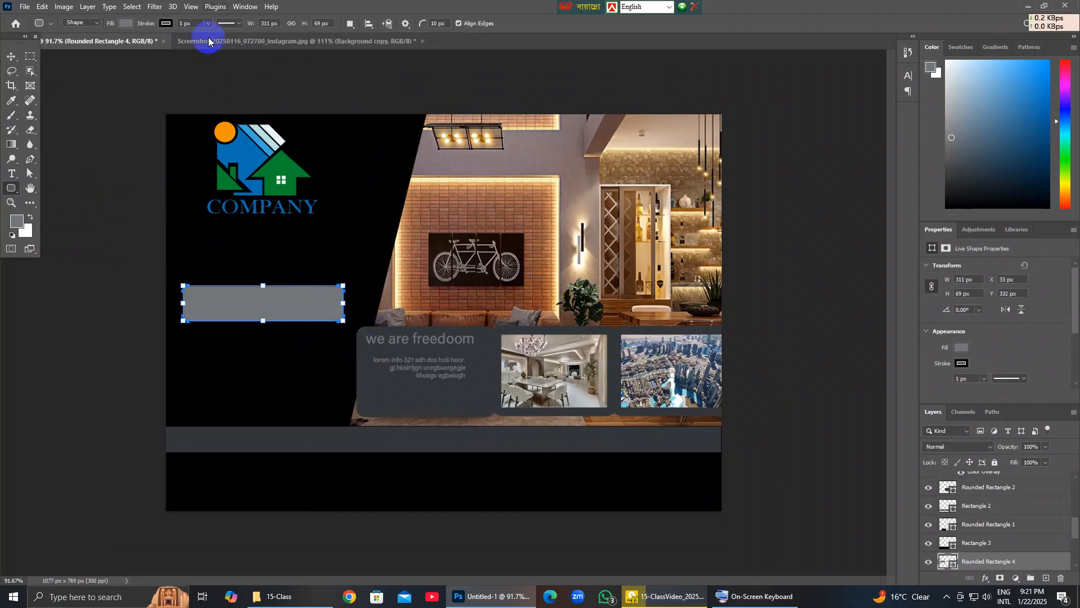
Sample the dark gray of the OUR SERVICE bar in the reference banner and copy its hex code 32353a.
{"action": "left_click", "coordinate": [250, 42]}
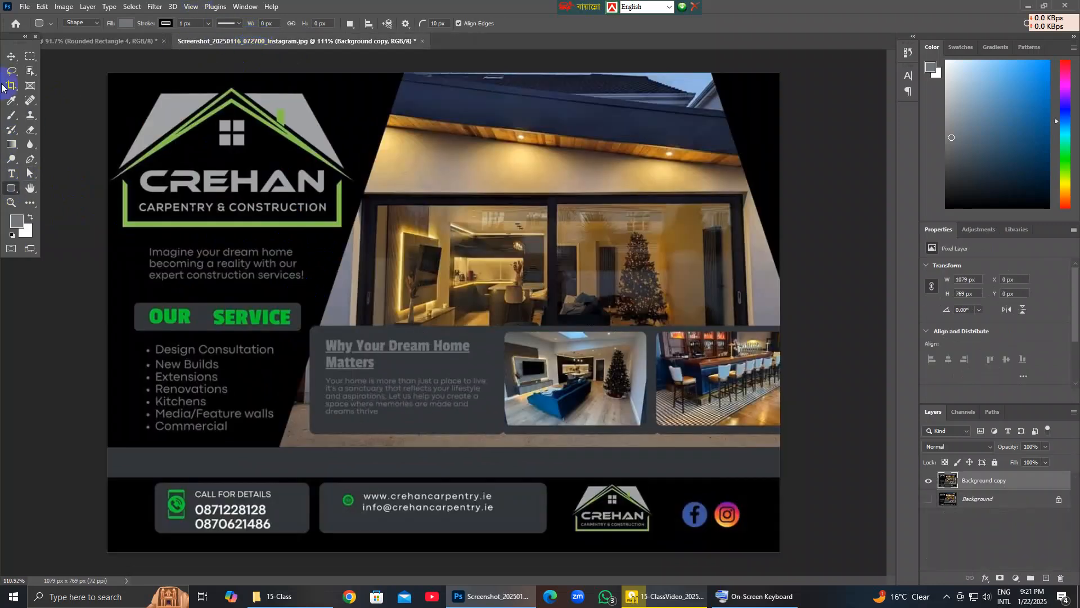
{"action": "left_click", "coordinate": [11, 100]}
{"action": "left_click", "coordinate": [203, 314]}
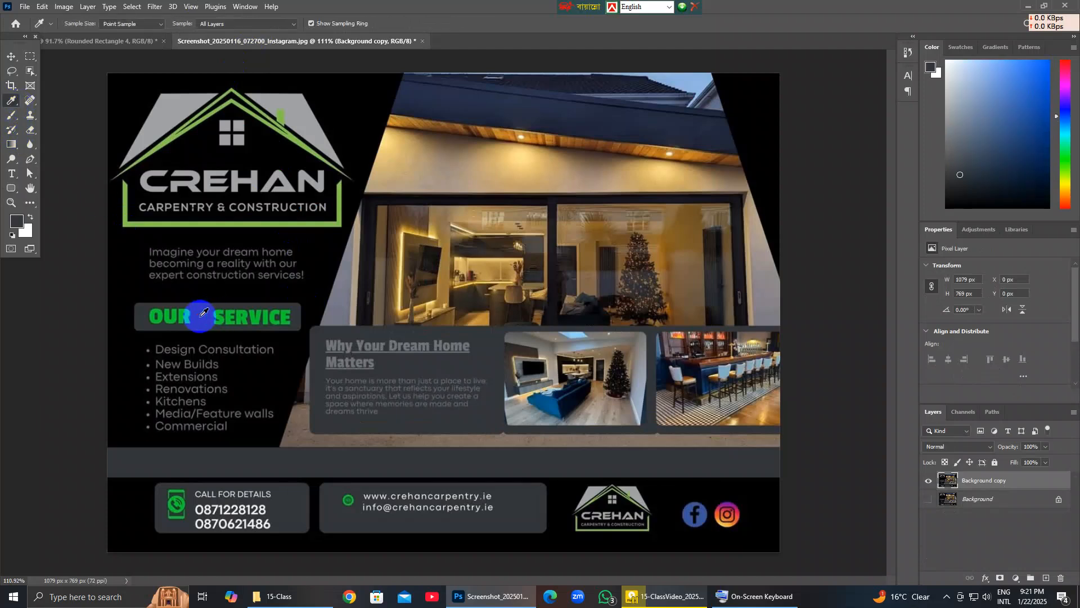
{"action": "left_click", "coordinate": [17, 221]}
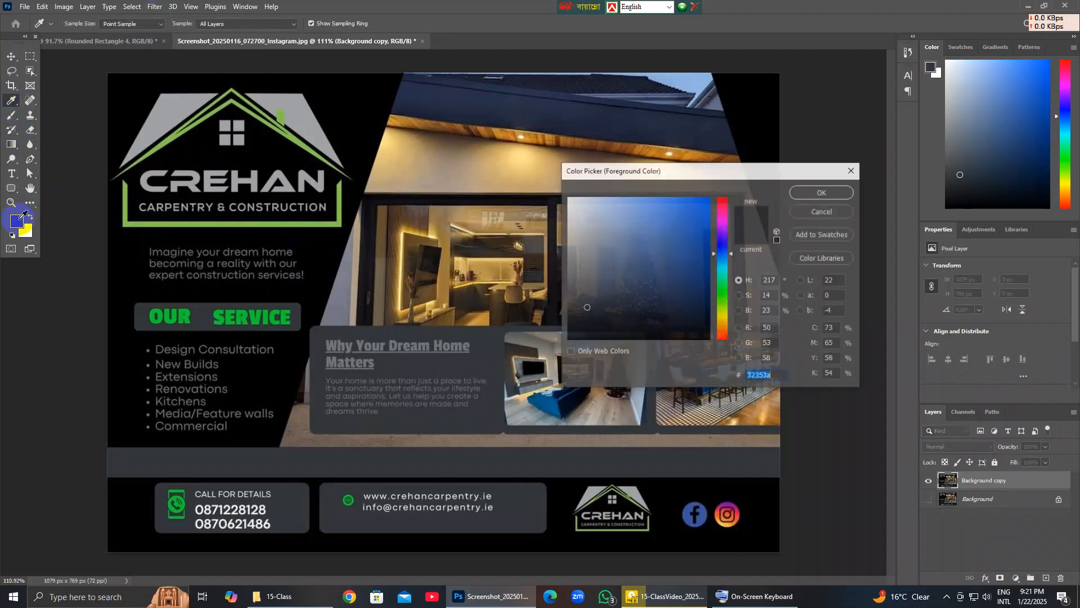
{"action": "right_click", "coordinate": [771, 377]}
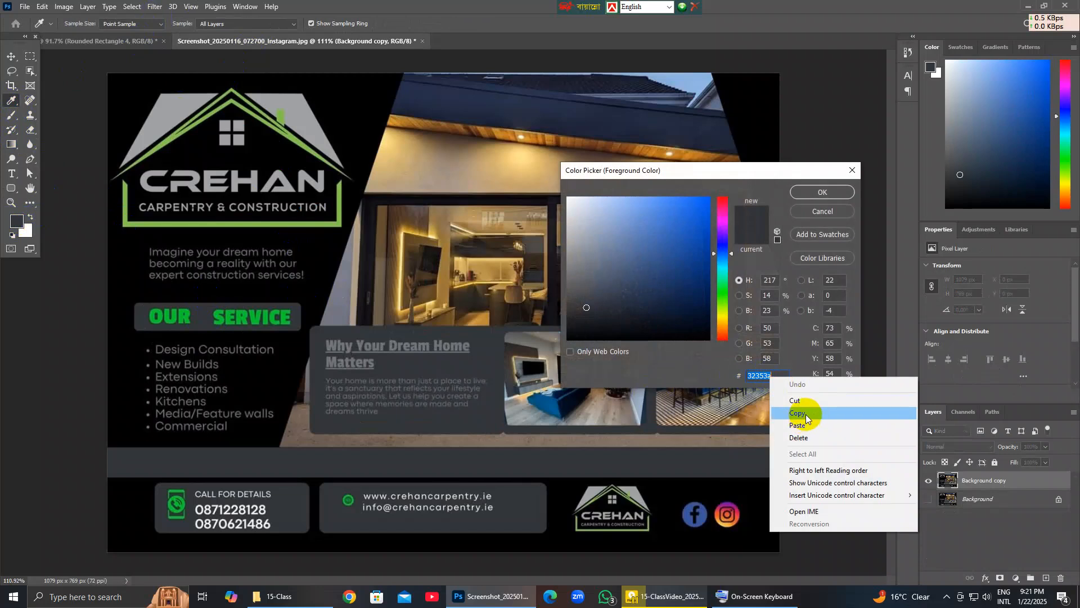
{"action": "left_click", "coordinate": [803, 410]}
{"action": "left_click", "coordinate": [853, 171]}
Set the fill color of the new rounded rectangle in the Untitled-1 design to 32353a.
{"action": "left_click", "coordinate": [73, 41]}
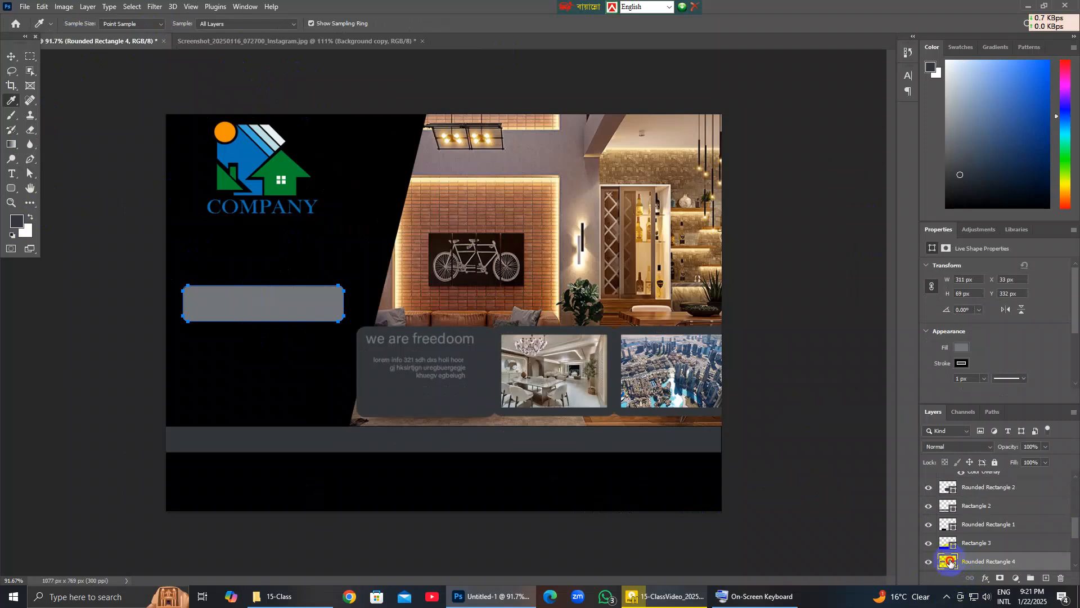
{"action": "double_click", "coordinate": [949, 562]}
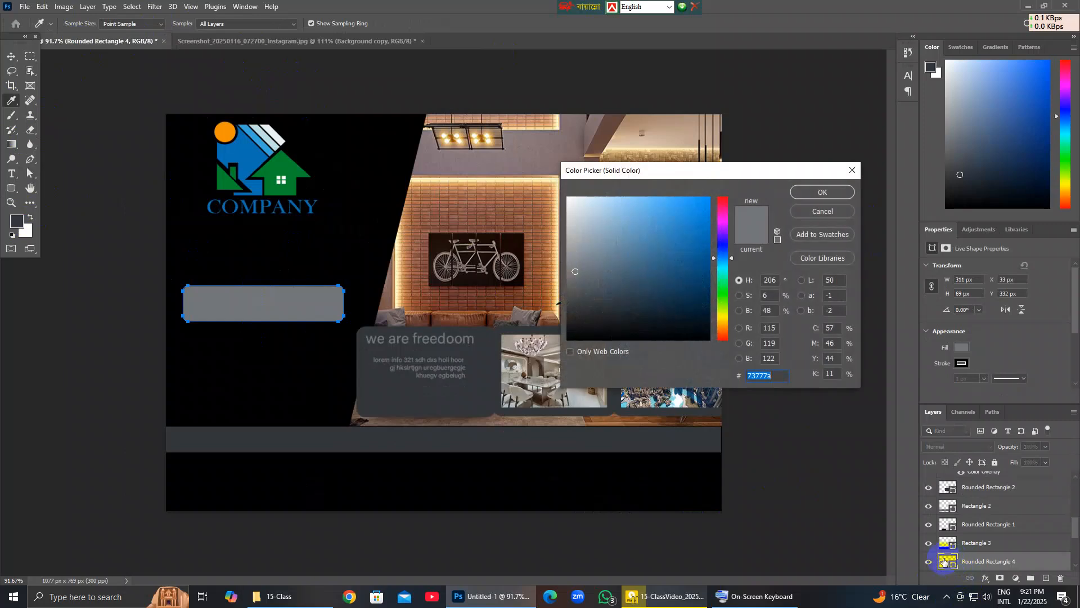
{"action": "right_click", "coordinate": [770, 373]}
{"action": "left_click", "coordinate": [806, 422]}
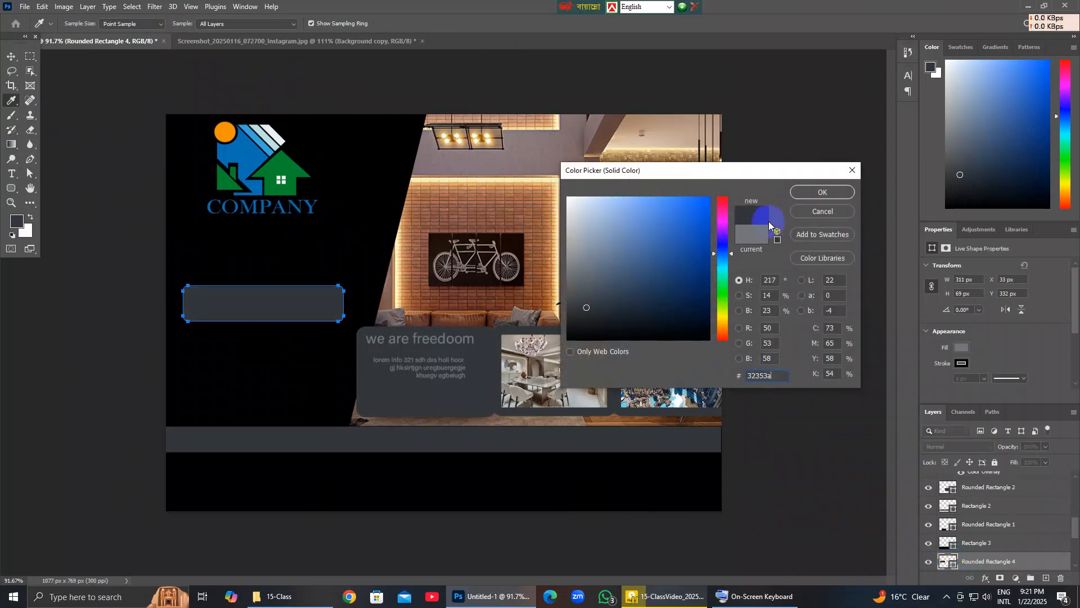
{"action": "left_click", "coordinate": [825, 193]}
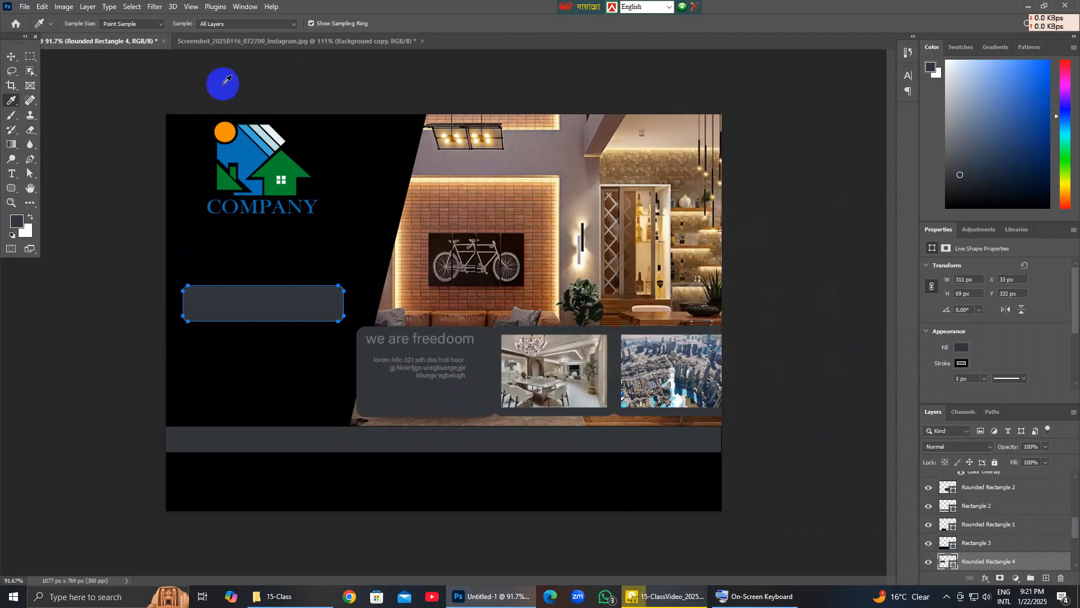
Compare with the reference, then shift the dark rounded bar slightly and widen it a little beneath the logo.
{"action": "left_click", "coordinate": [253, 41]}
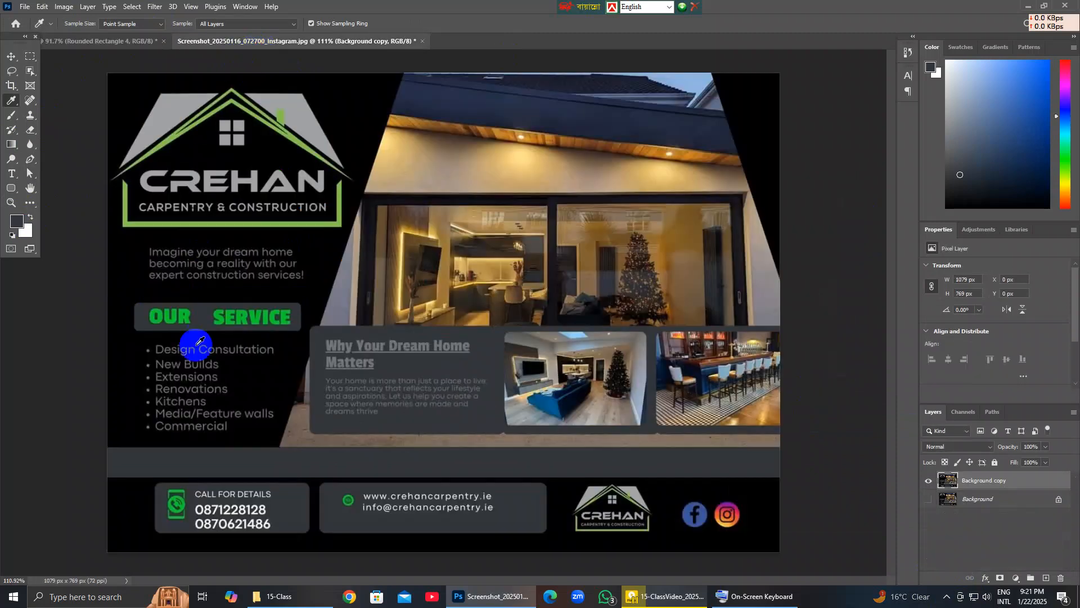
{"action": "left_click", "coordinate": [107, 41]}
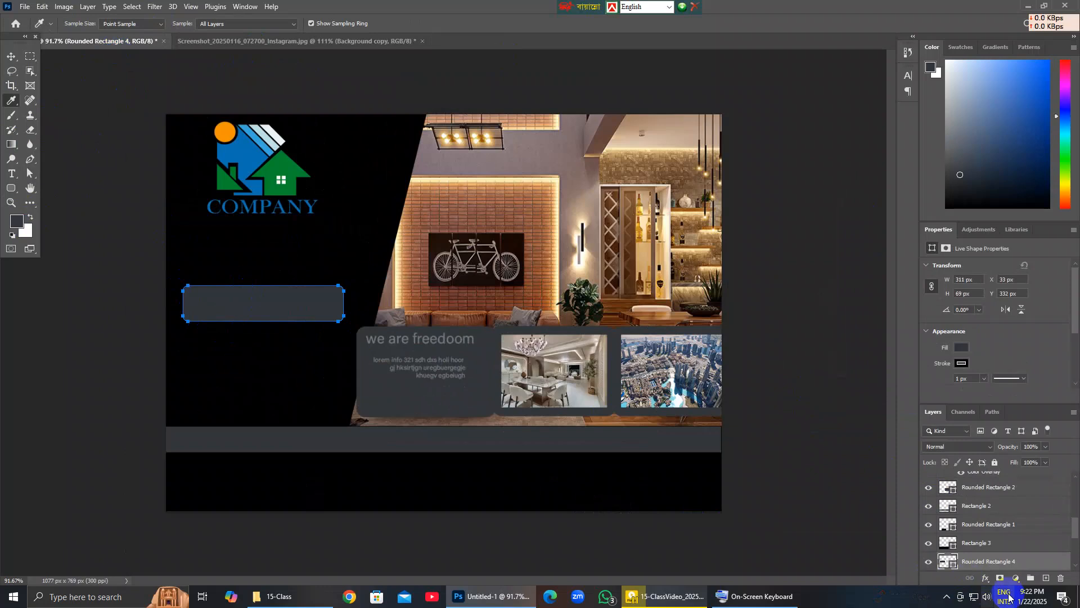
{"action": "left_click", "coordinate": [12, 56]}
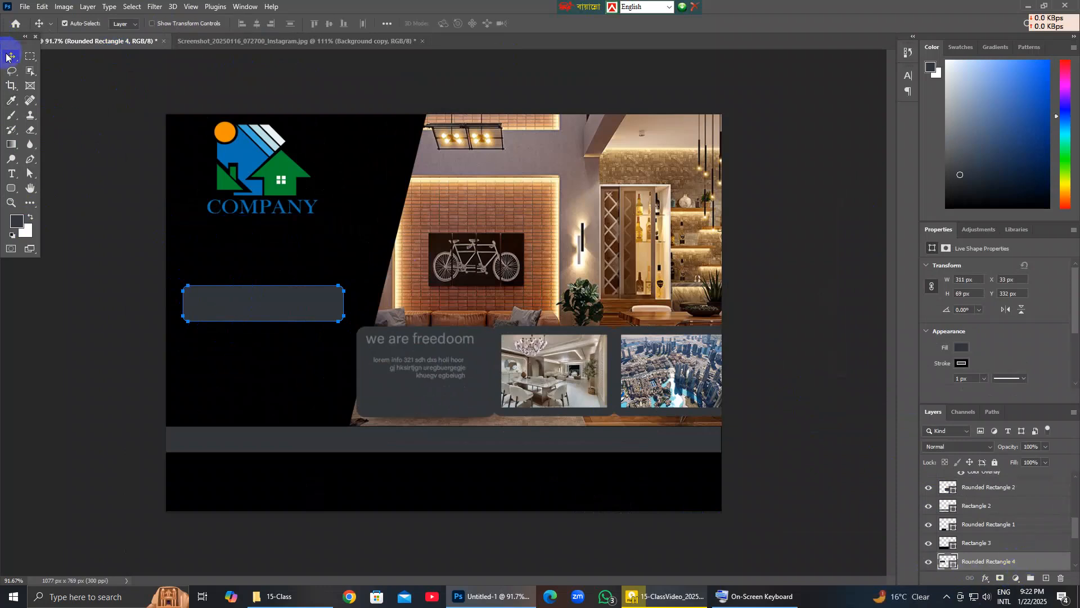
{"action": "left_click_drag", "start_coordinate": [262, 301], "coordinate": [266, 300]}
{"action": "left_click", "coordinate": [308, 42]}
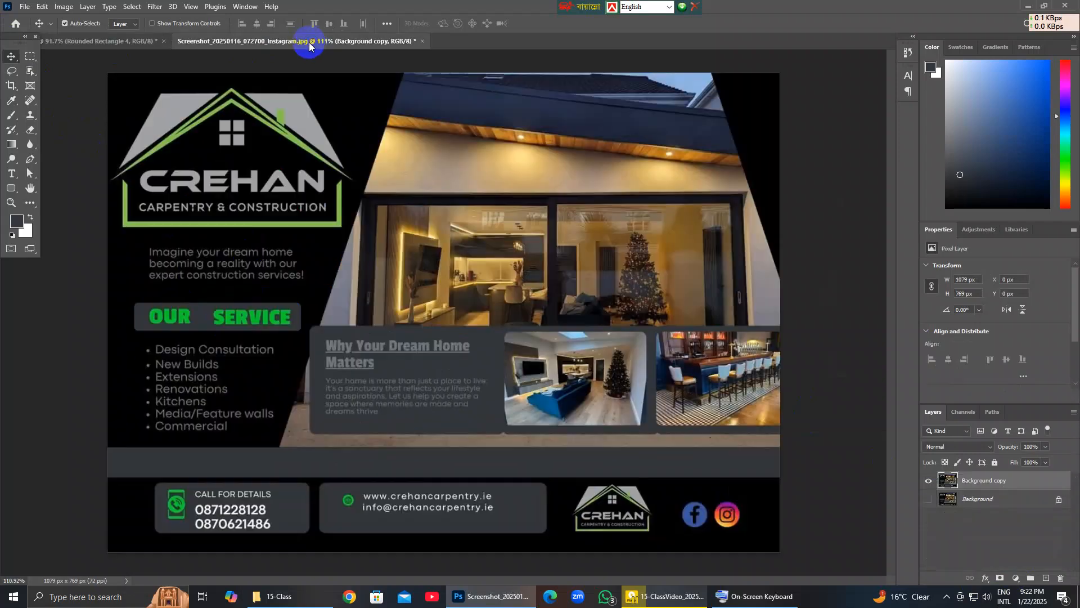
{"action": "left_click", "coordinate": [71, 43]}
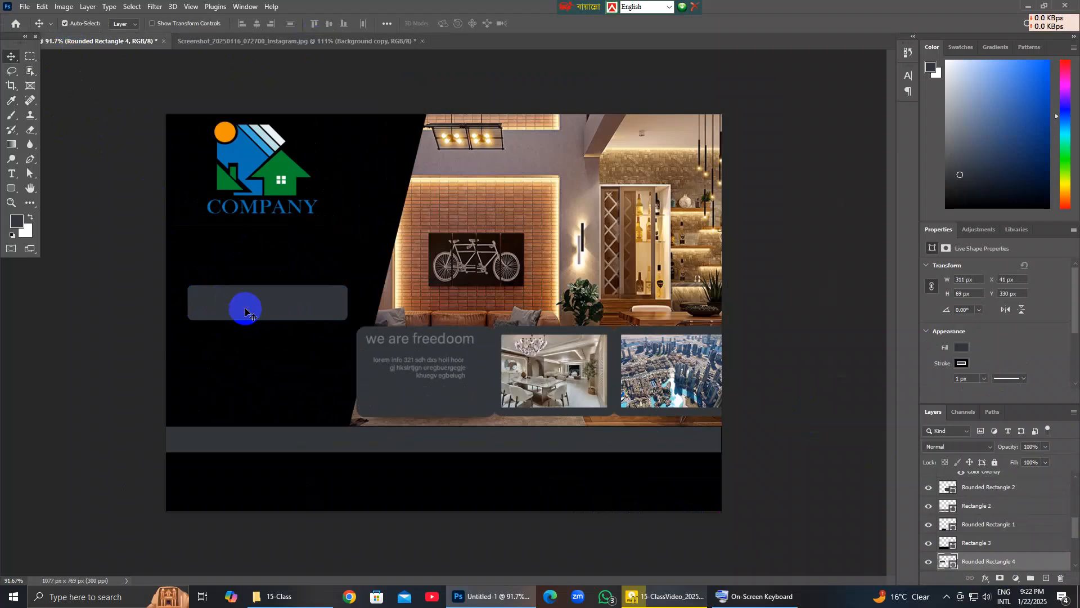
{"action": "key", "text": "ctrl+t"}
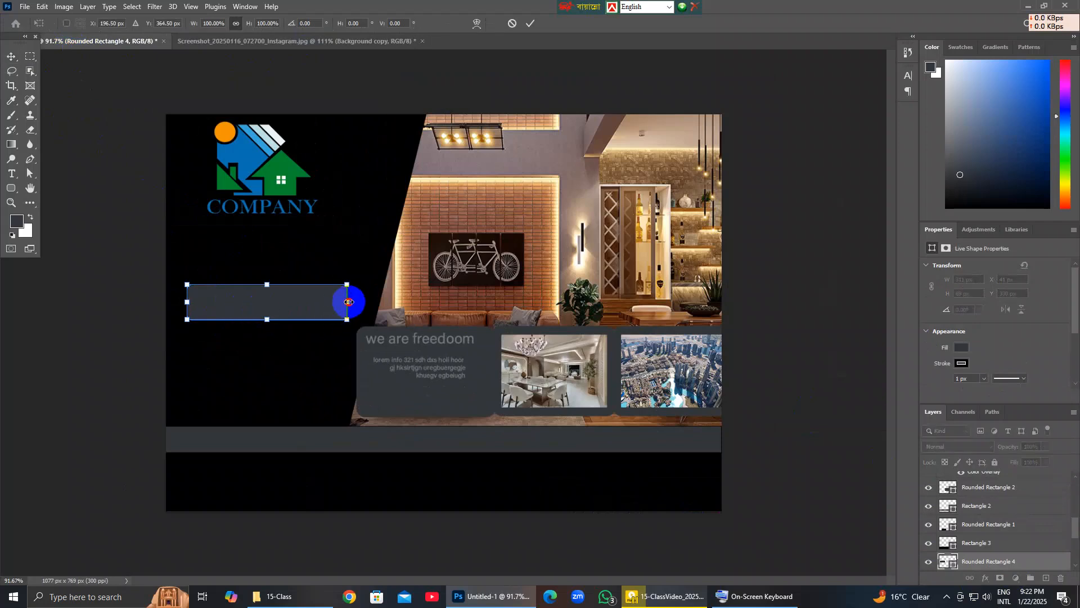
{"action": "left_click_drag", "start_coordinate": [350, 302], "coordinate": [356, 302]}
{"action": "left_click_drag", "start_coordinate": [278, 306], "coordinate": [275, 304]}
Sample the green of the OUR SERVICE heading in the reference banner and copy its hex code 09ca2f.
{"action": "left_click", "coordinate": [235, 44]}
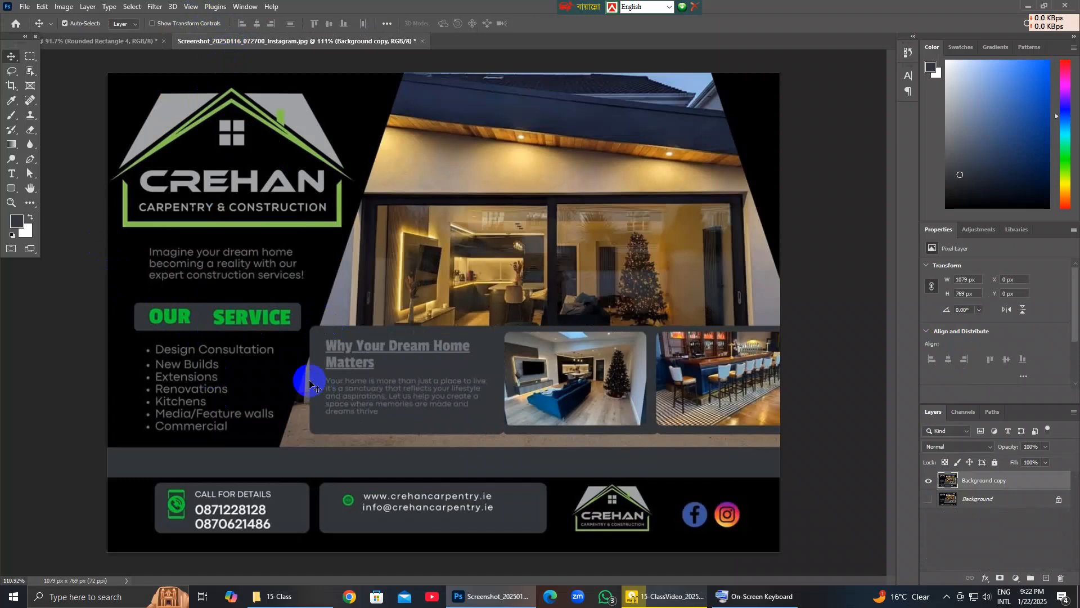
{"action": "scroll", "coordinate": [310, 376], "scroll_direction": "up", "scroll_amount": 1}
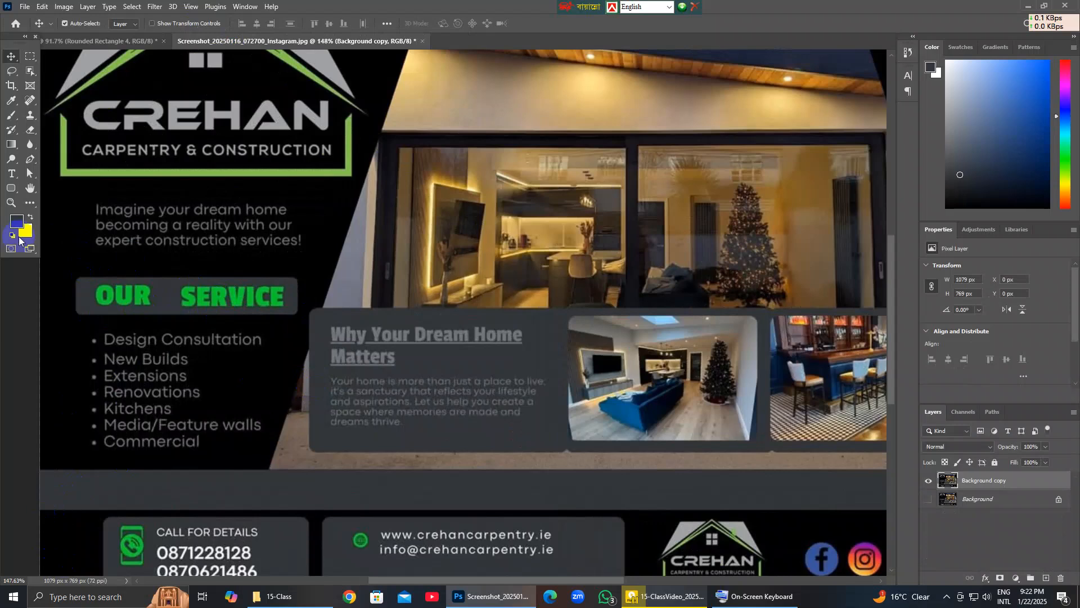
{"action": "left_click", "coordinate": [11, 104]}
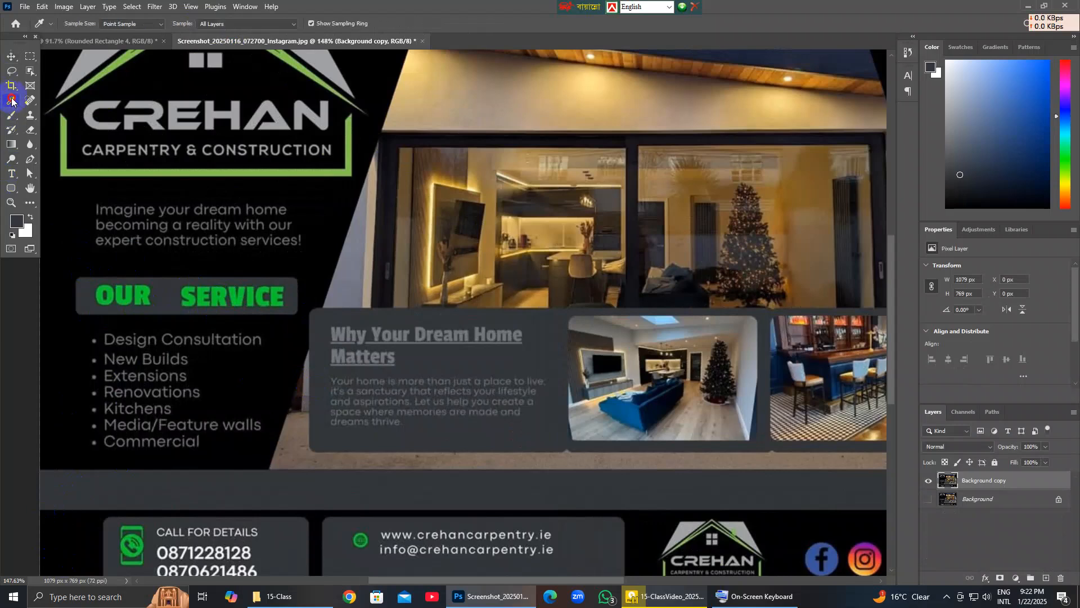
{"action": "left_click", "coordinate": [127, 303]}
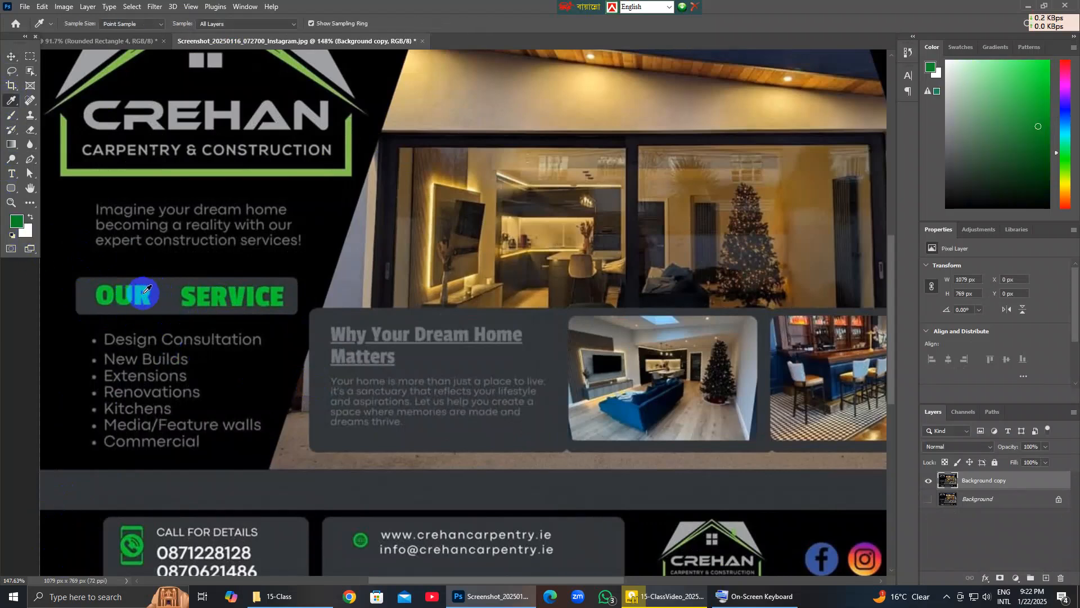
{"action": "left_click", "coordinate": [140, 297]}
{"action": "left_click", "coordinate": [17, 227]}
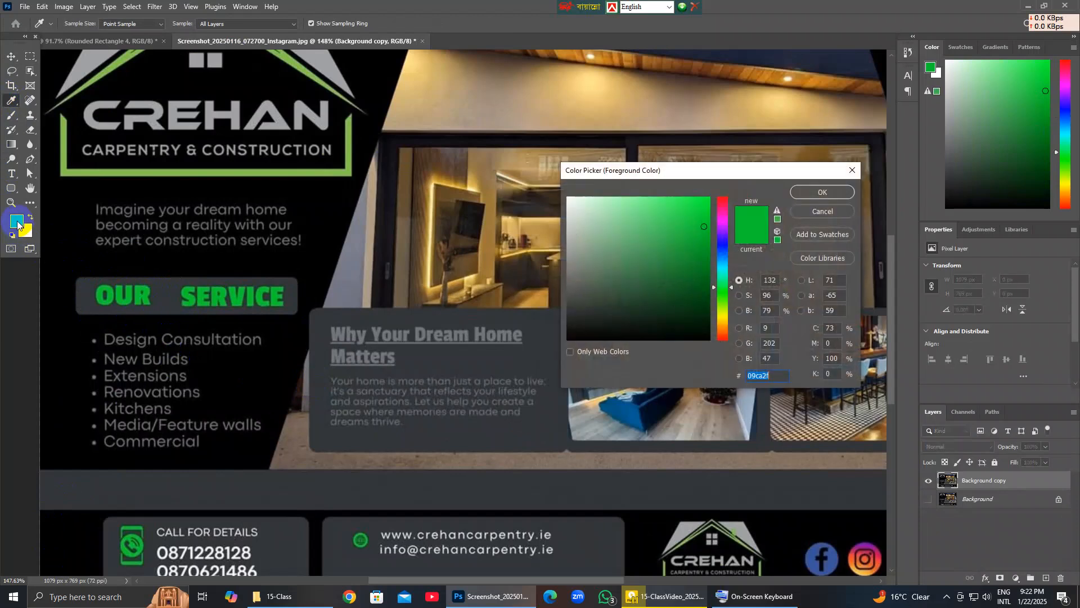
{"action": "right_click", "coordinate": [758, 378]}
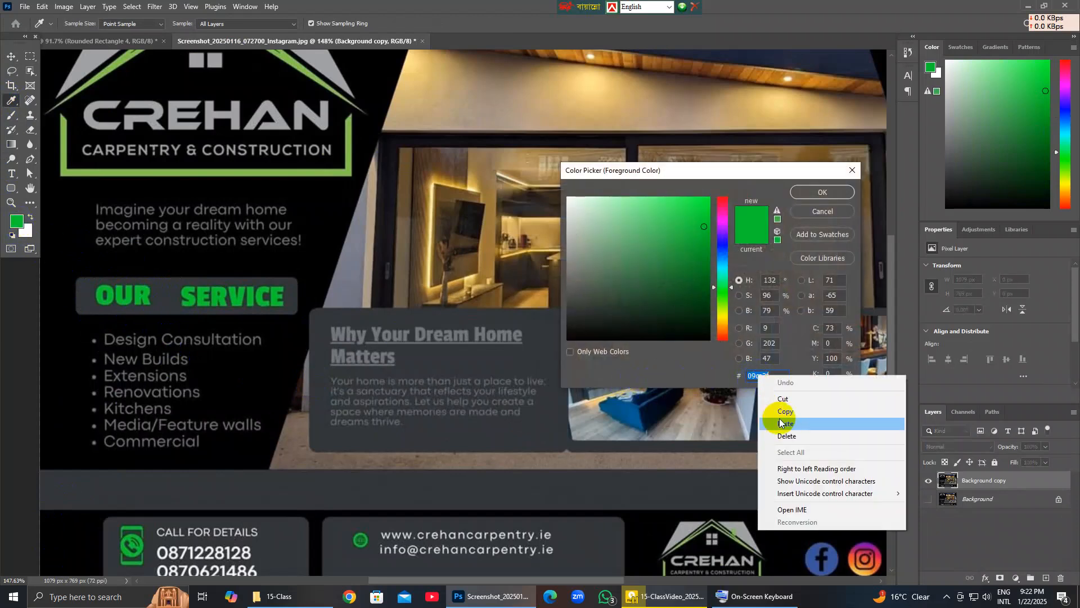
{"action": "left_click", "coordinate": [777, 411]}
{"action": "left_click", "coordinate": [837, 198]}
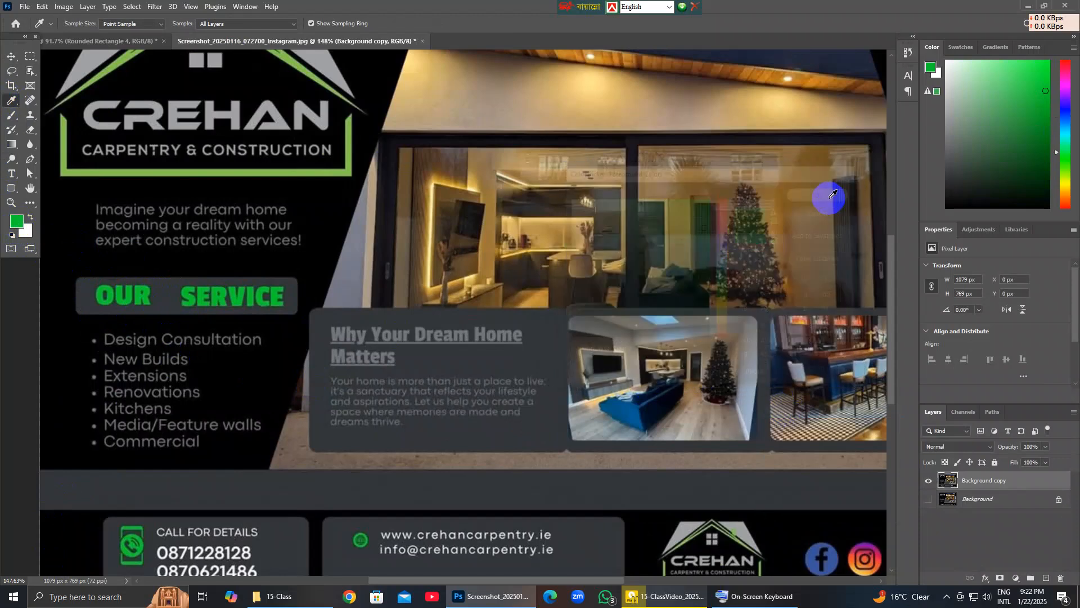
In the Untitled-1 design, add a new layer with a green placeholder text line and move it over the interior photo.
{"action": "left_click", "coordinate": [116, 42]}
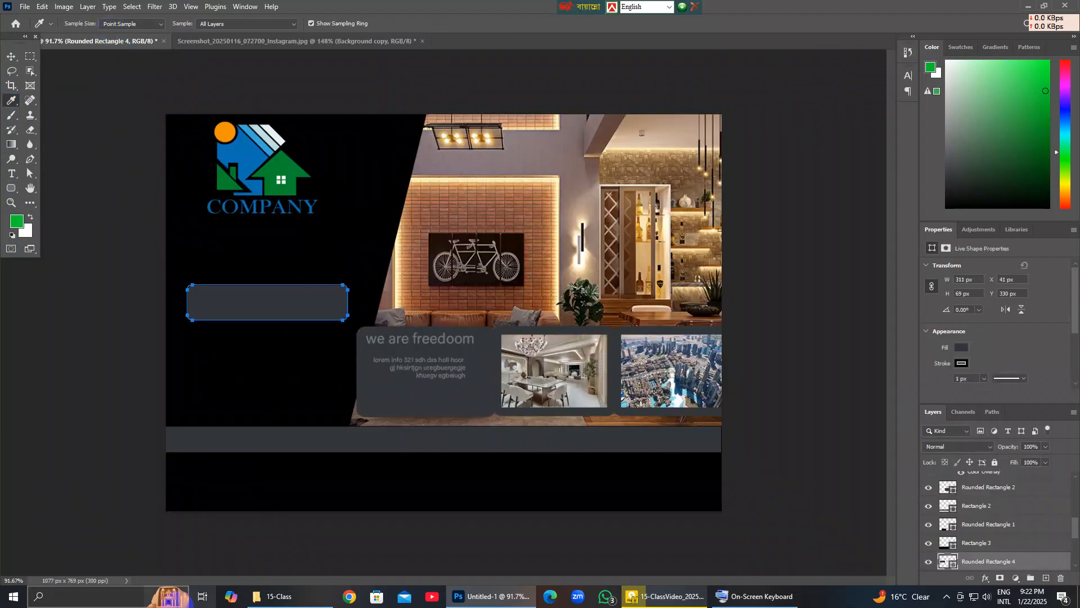
{"action": "left_click", "coordinate": [12, 56]}
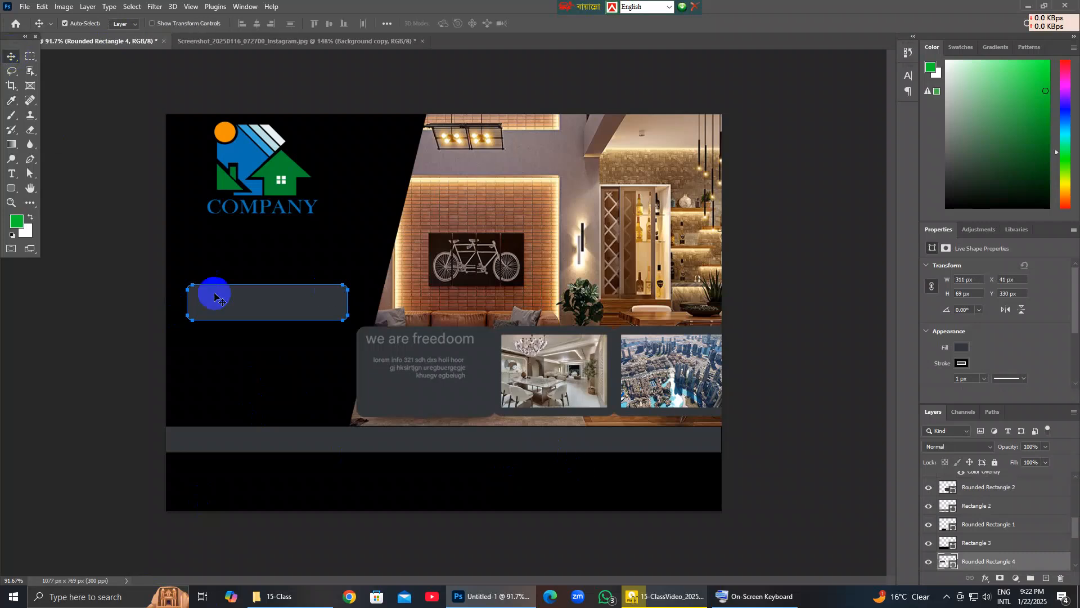
{"action": "left_click", "coordinate": [254, 315]}
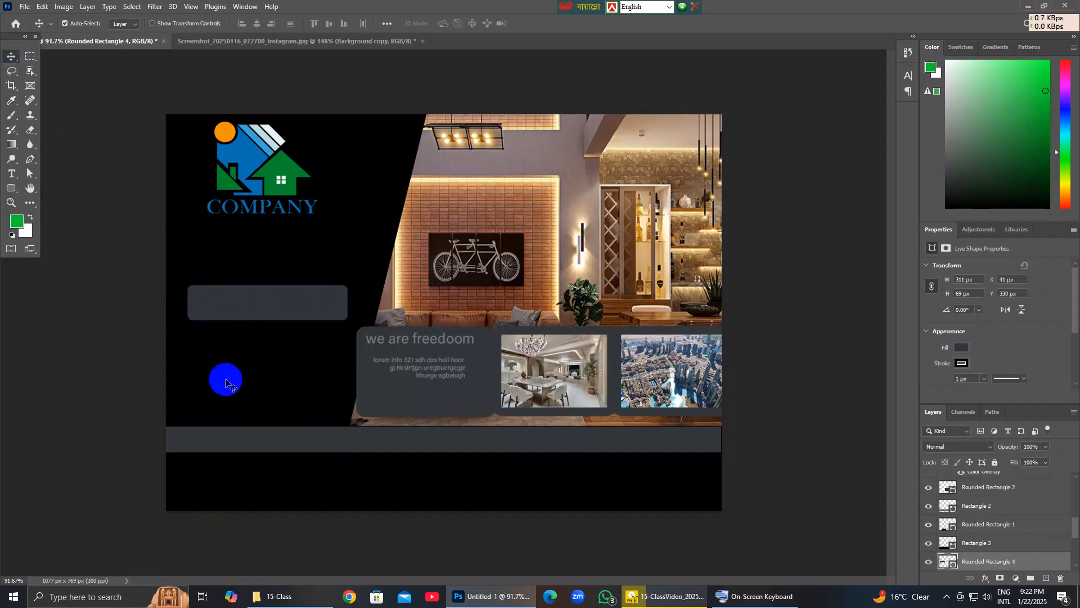
{"action": "left_click", "coordinate": [13, 174]}
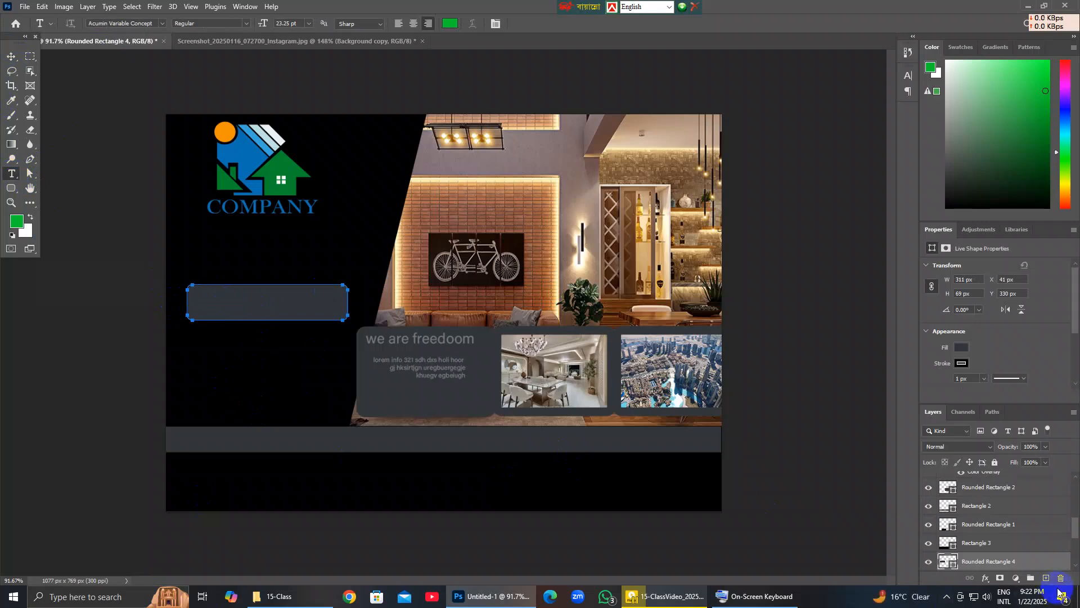
{"action": "left_click", "coordinate": [10, 57]}
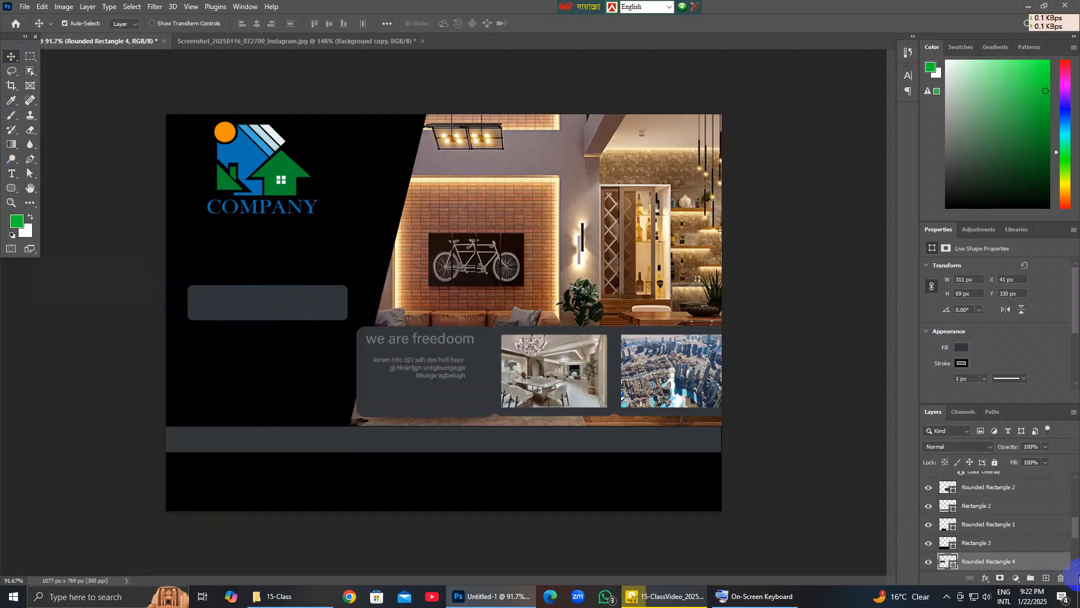
{"action": "left_click", "coordinate": [1051, 580]}
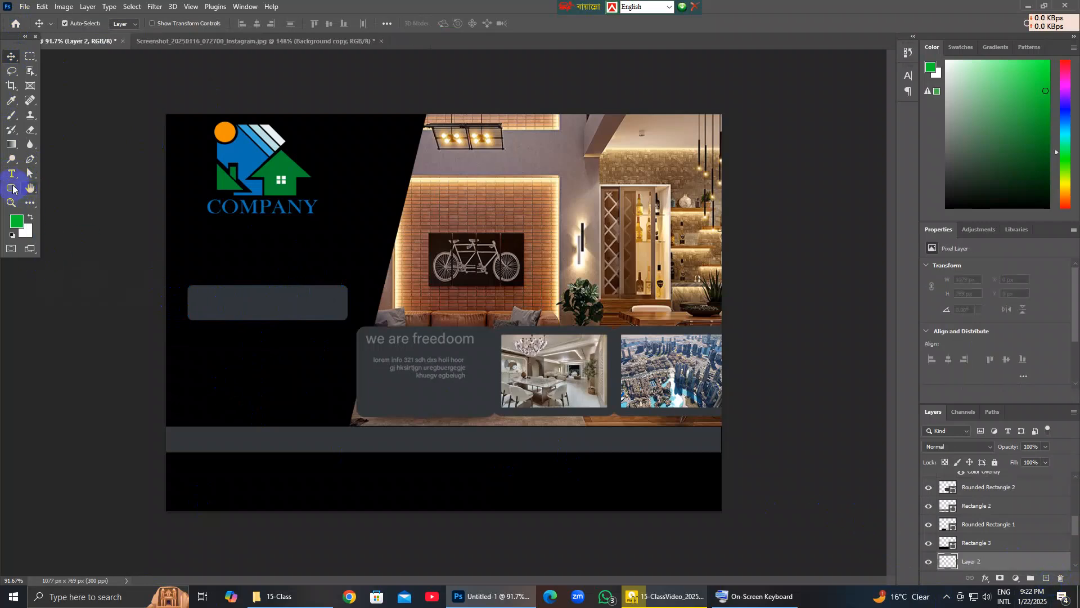
{"action": "left_click", "coordinate": [12, 179]}
{"action": "left_click", "coordinate": [218, 304]}
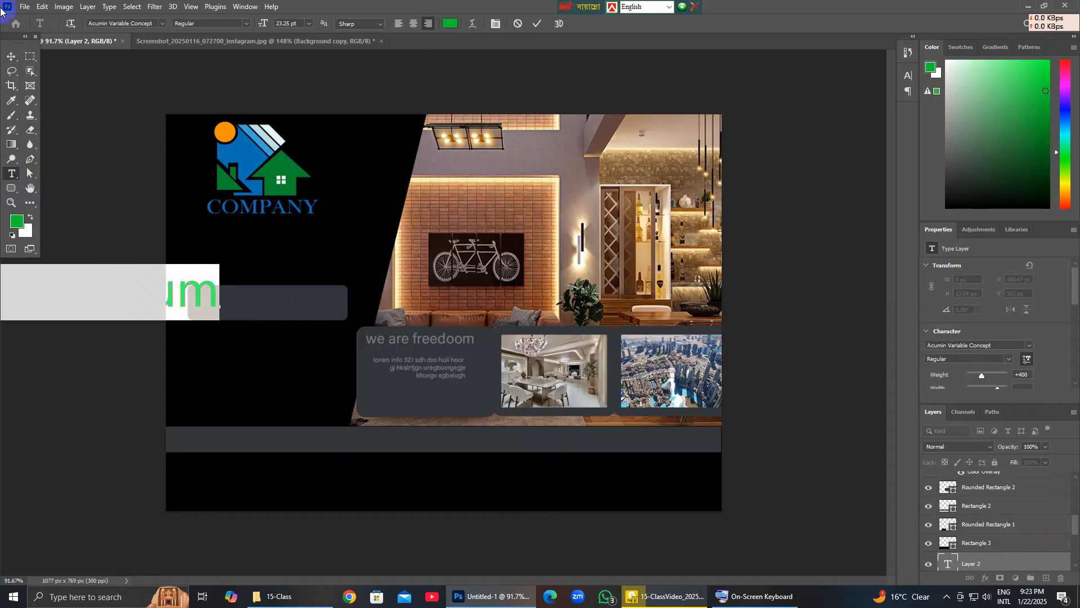
{"action": "left_click", "coordinate": [12, 56]}
{"action": "left_click_drag", "start_coordinate": [186, 272], "coordinate": [617, 227]}
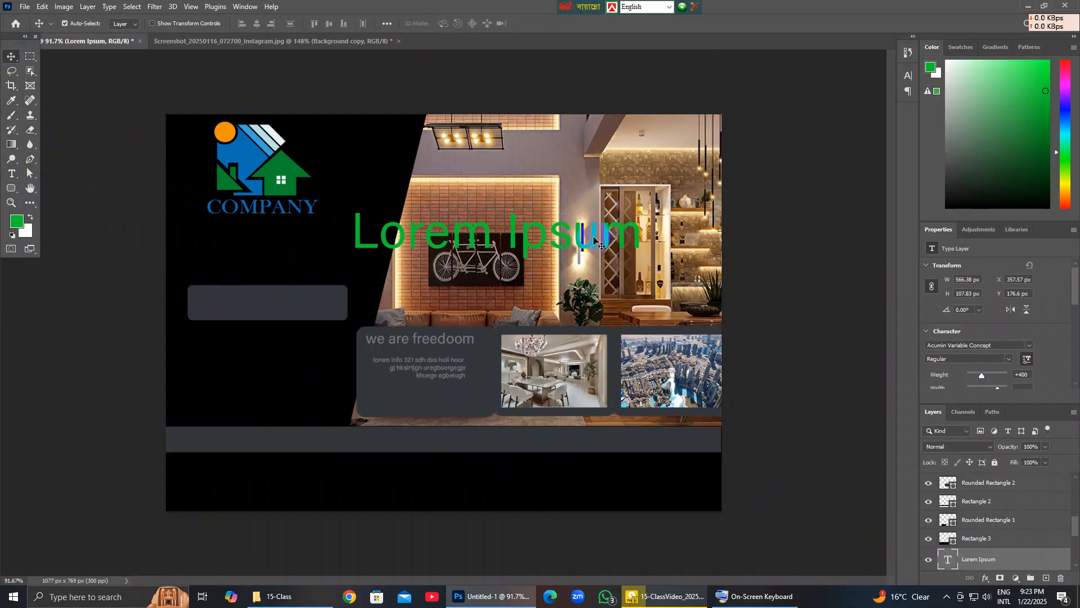
Replace the green placeholder text with "our selvs".
{"action": "double_click", "coordinate": [590, 241]}
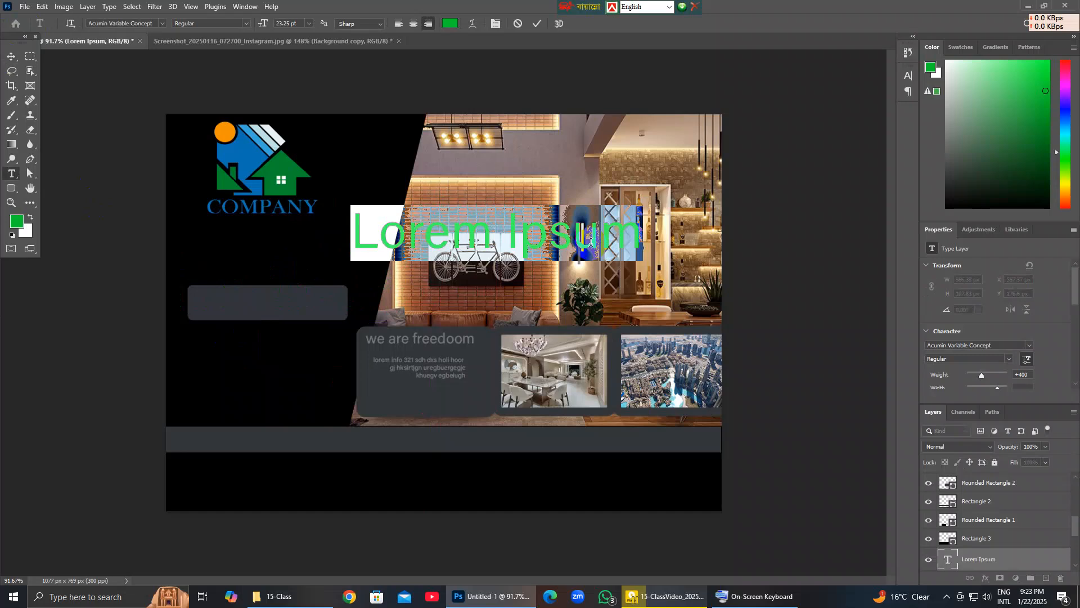
{"action": "key", "text": "BackSpace"}
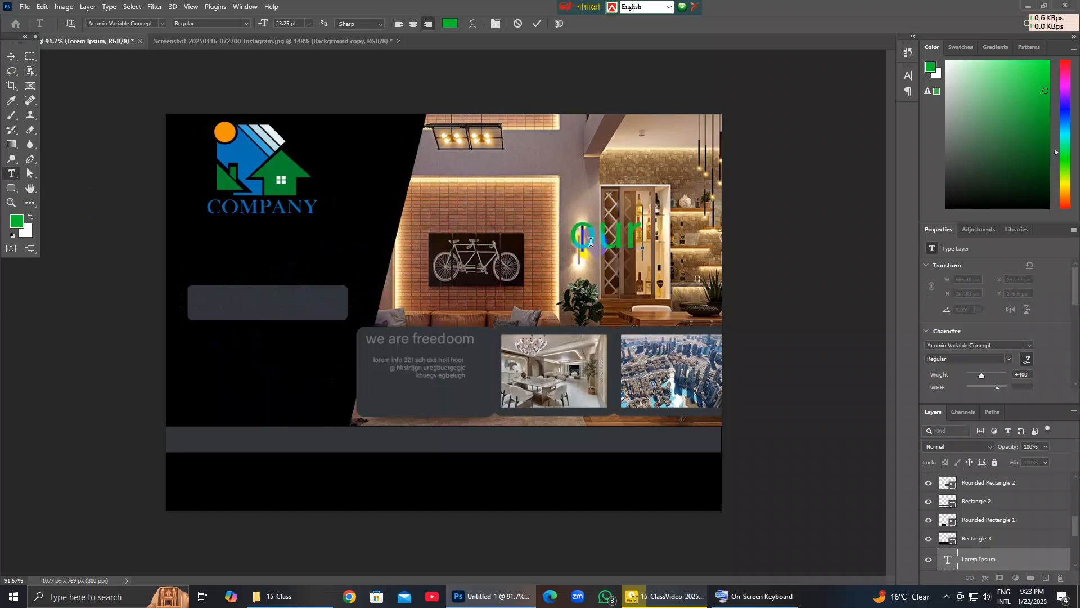
{"action": "type", "text": "our se"}
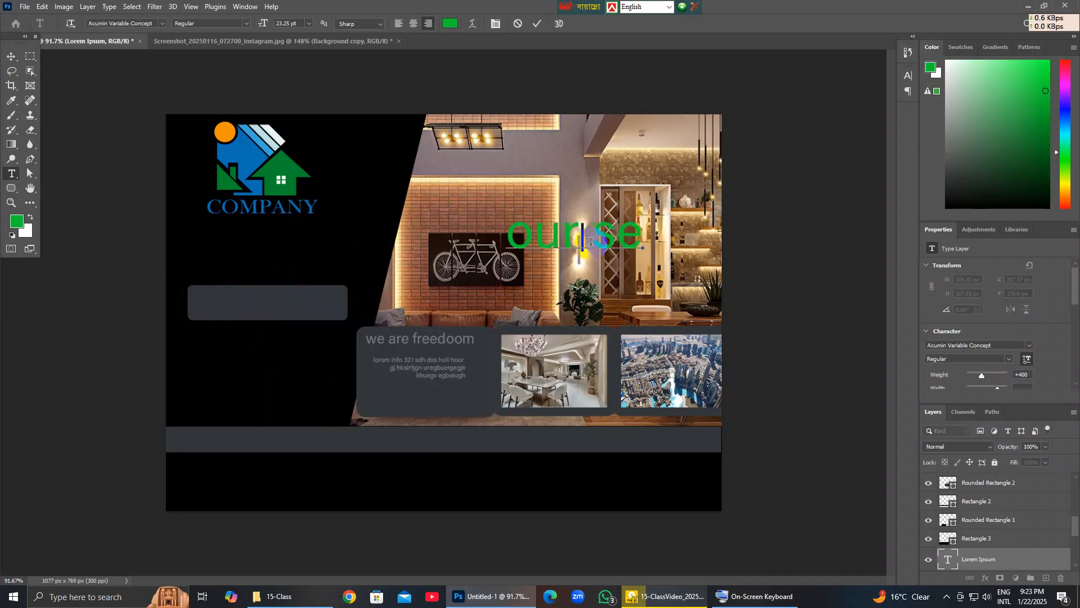
{"action": "type", "text": "lvs"}
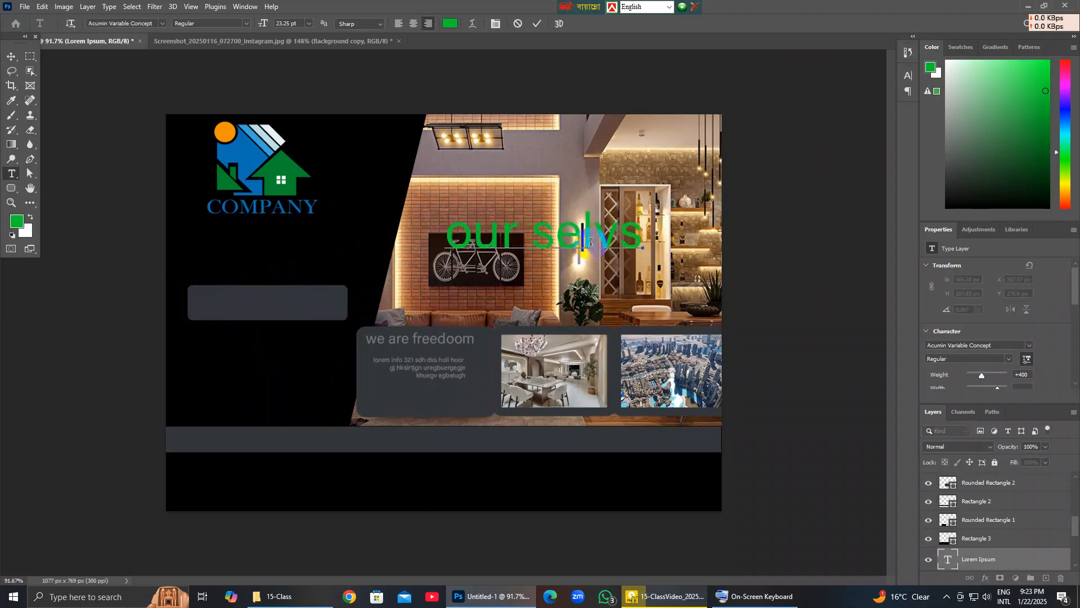
{"action": "left_click", "coordinate": [11, 56]}
Move the "our selvs" text onto the dark rounded bar and scale it down to about 234 by 66 px.
{"action": "left_click_drag", "start_coordinate": [478, 244], "coordinate": [241, 307]}
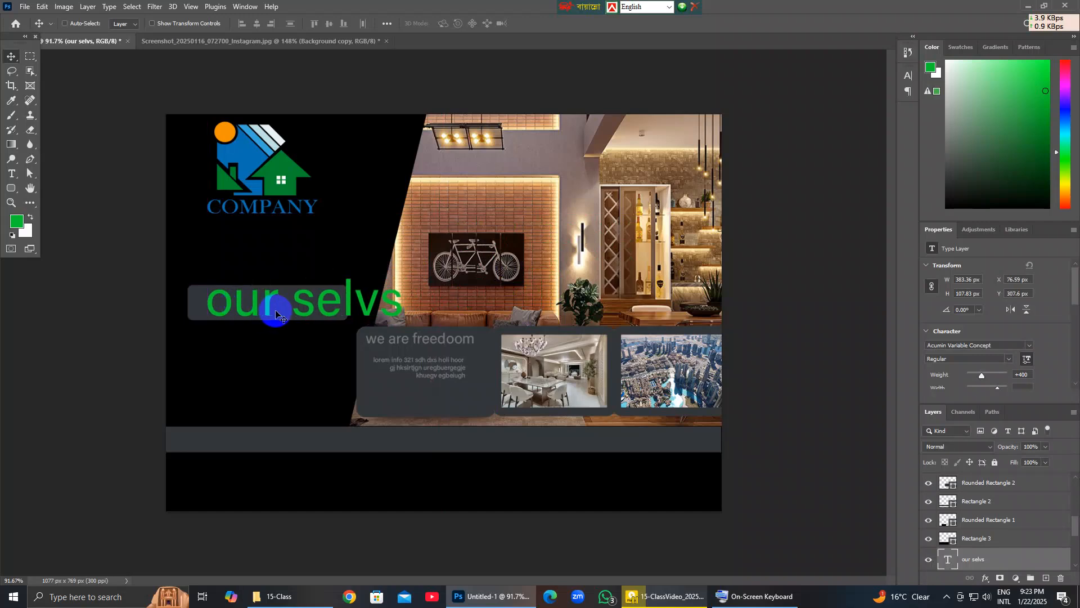
{"action": "key", "text": "ctrl+t"}
{"action": "left_click_drag", "start_coordinate": [403, 301], "coordinate": [329, 310]}
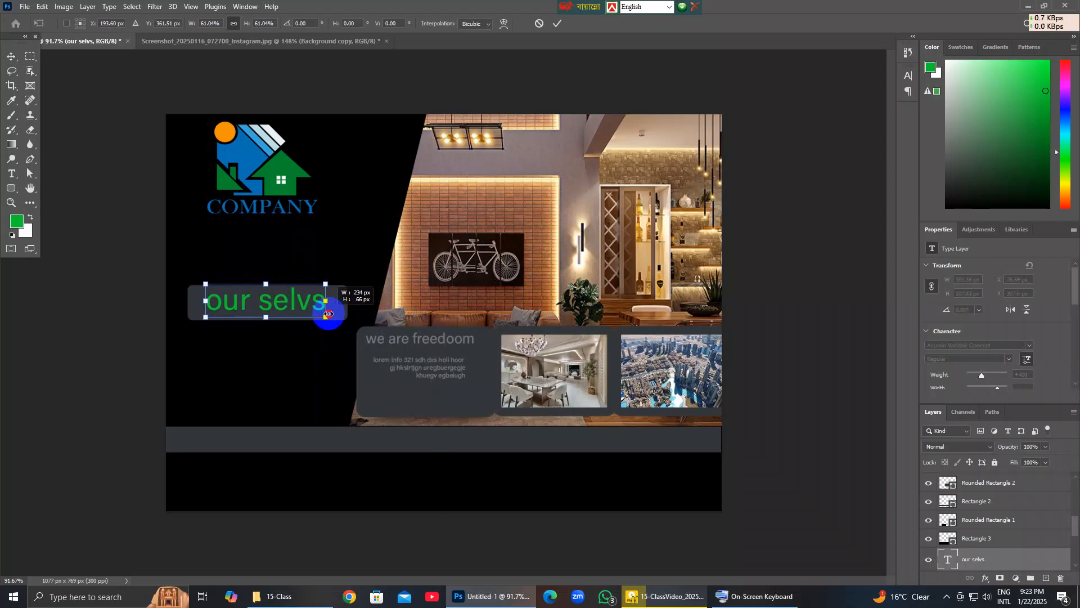
{"action": "left_click", "coordinate": [5, 66]}
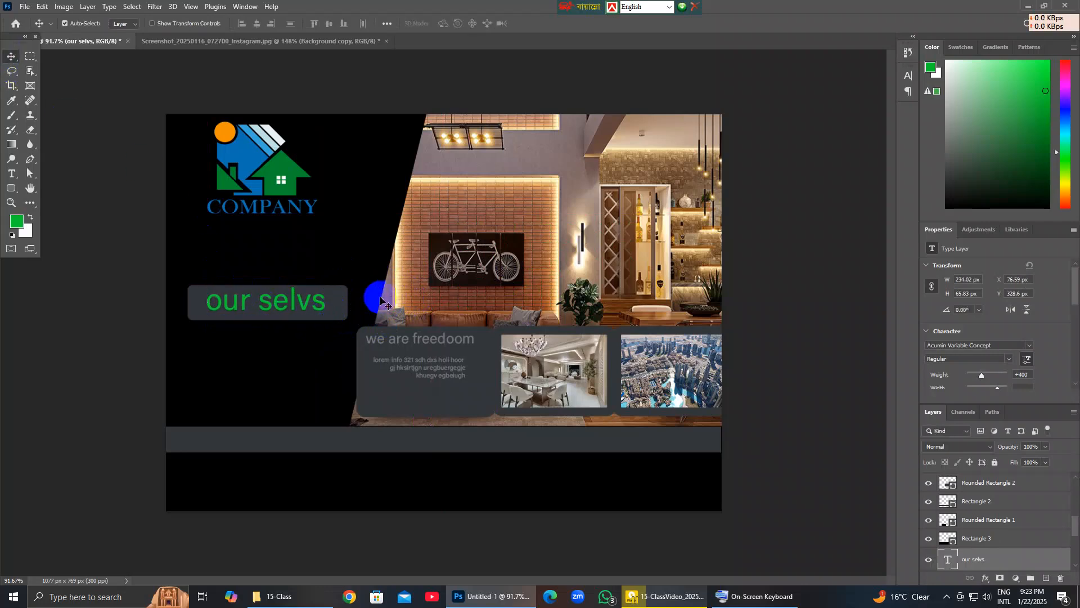
Compare the black panel of the design with the service heading and bullet list in the reference banner.
{"action": "left_click", "coordinate": [266, 41]}
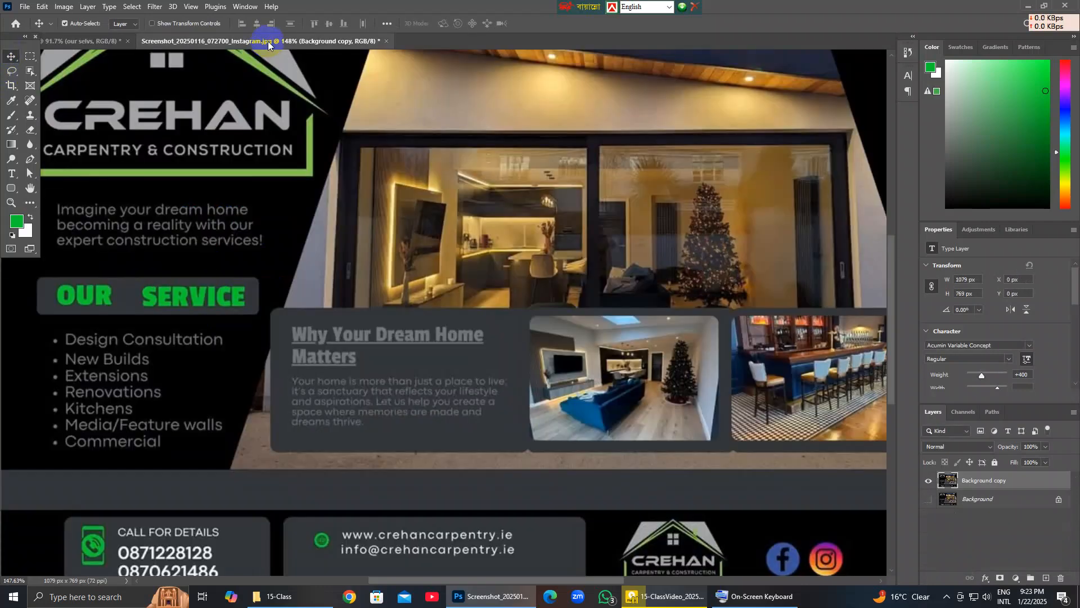
{"action": "scroll", "coordinate": [575, 377], "scroll_direction": "down", "scroll_amount": 1}
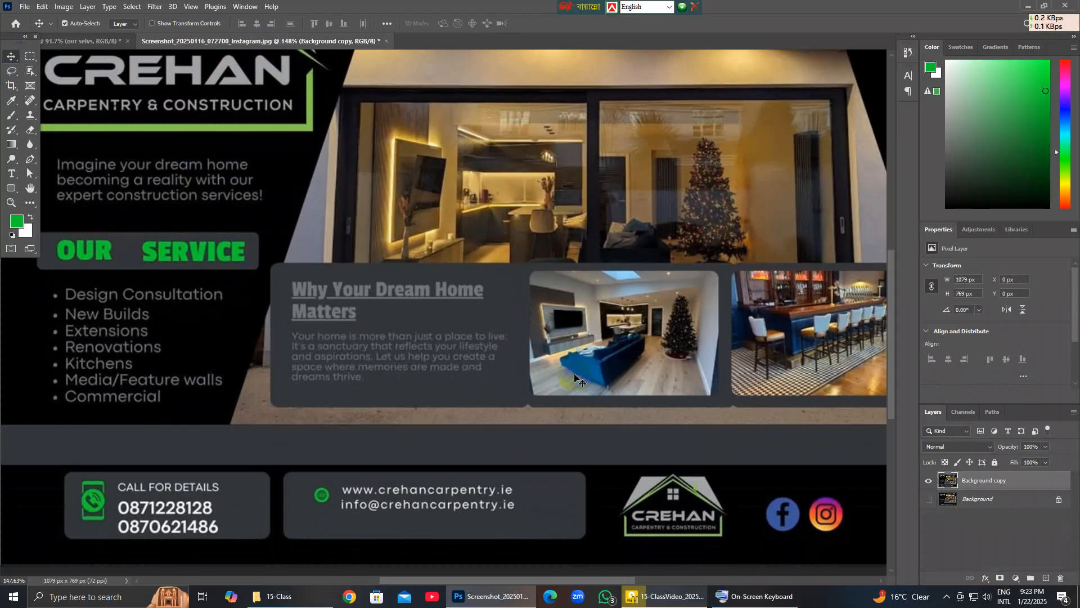
{"action": "left_click", "coordinate": [89, 44]}
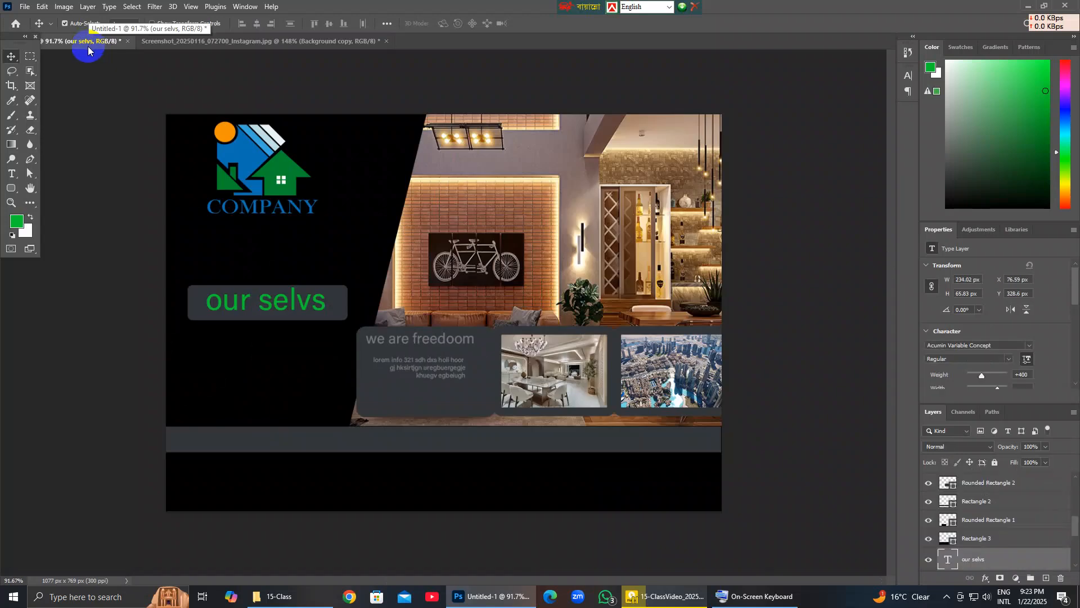
{"action": "left_click", "coordinate": [264, 42]}
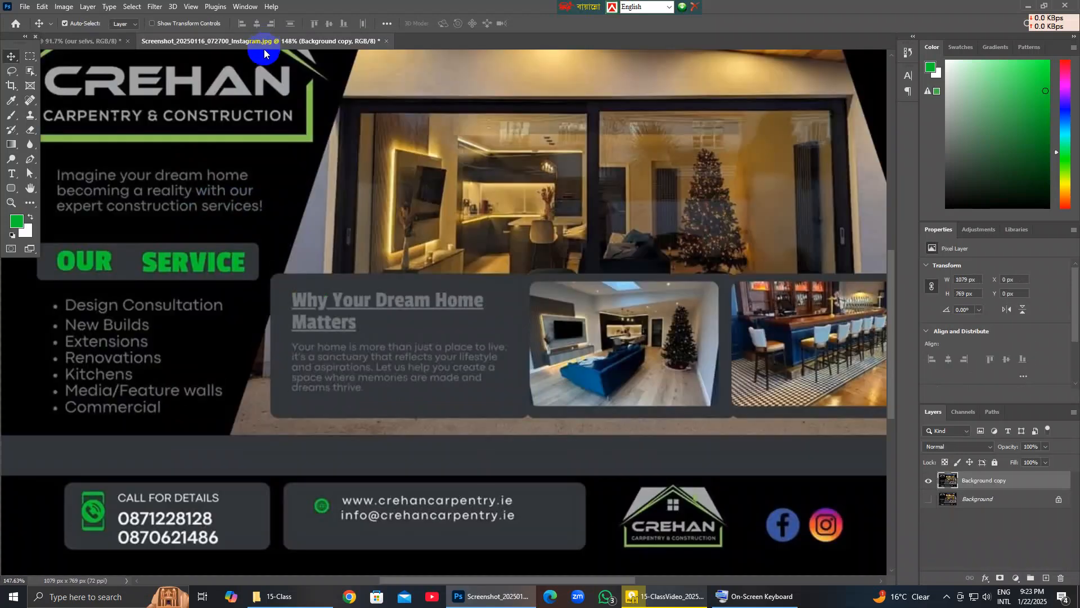
{"action": "left_click", "coordinate": [93, 43]}
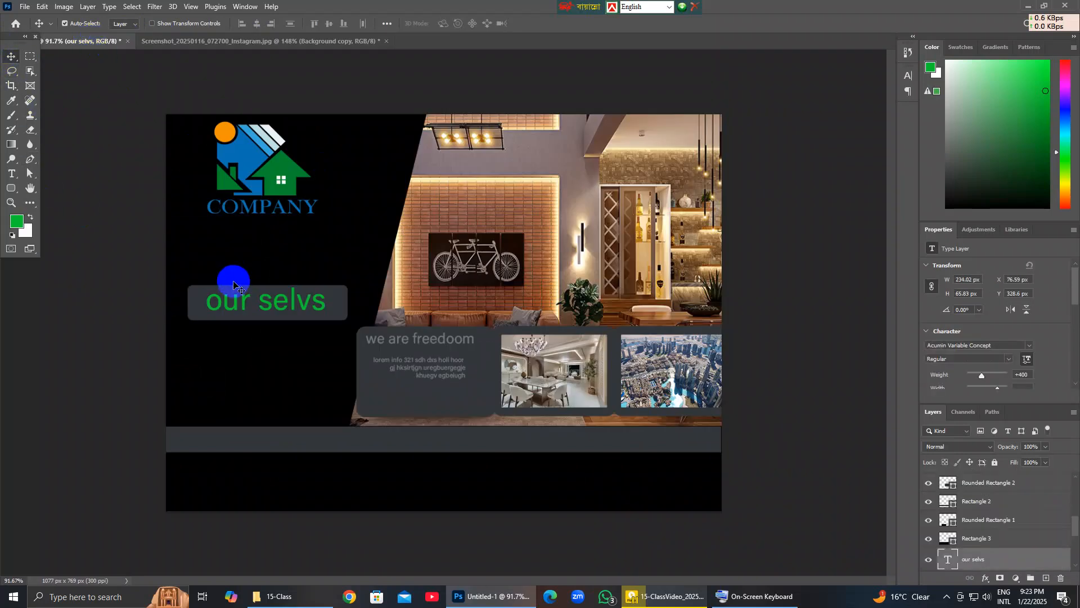
{"action": "scroll", "coordinate": [305, 346], "scroll_direction": "up", "scroll_amount": 4}
{"action": "scroll", "coordinate": [306, 347], "scroll_direction": "down", "scroll_amount": 3}
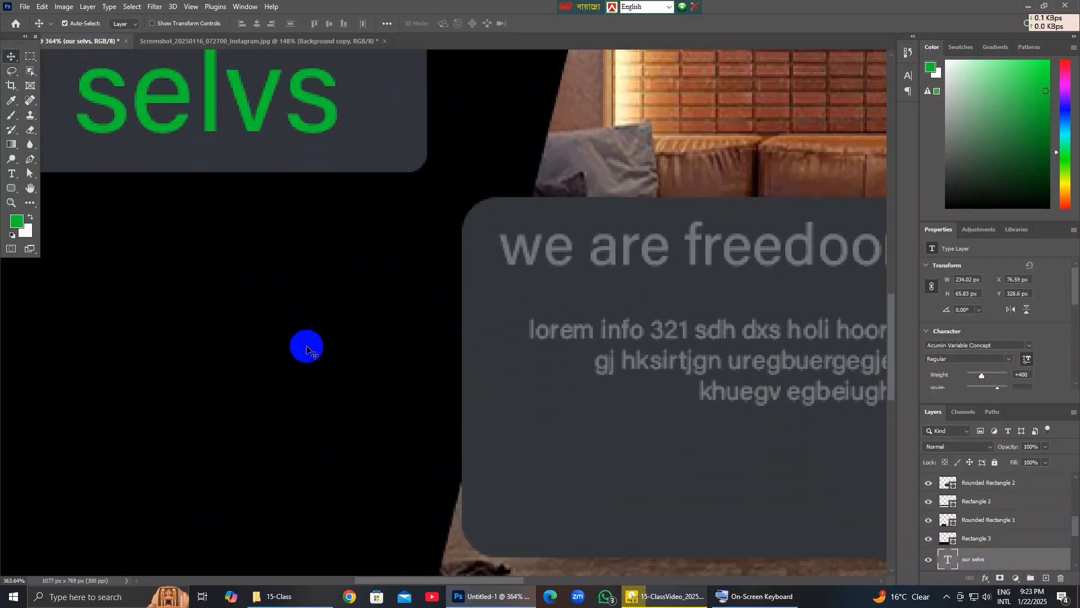
{"action": "scroll", "coordinate": [307, 347], "scroll_direction": "down", "scroll_amount": 4}
{"action": "scroll", "coordinate": [306, 346], "scroll_direction": "up", "scroll_amount": 2}
{"action": "scroll", "coordinate": [307, 348], "scroll_direction": "down", "scroll_amount": 3}
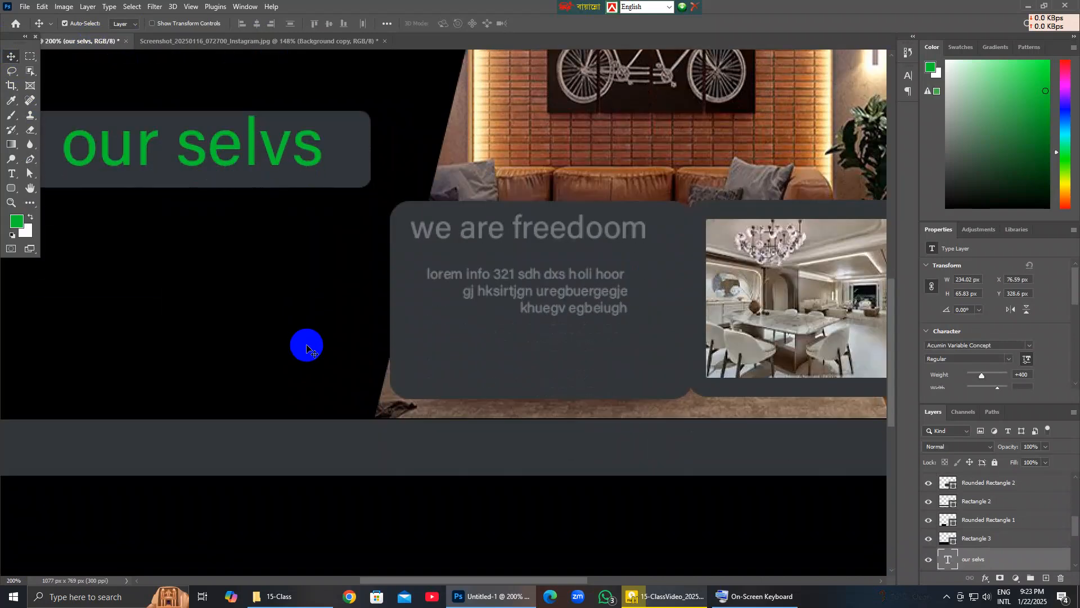
{"action": "key", "text": "super+space"}
{"action": "scroll", "coordinate": [548, 326], "scroll_direction": "down", "scroll_amount": 2}
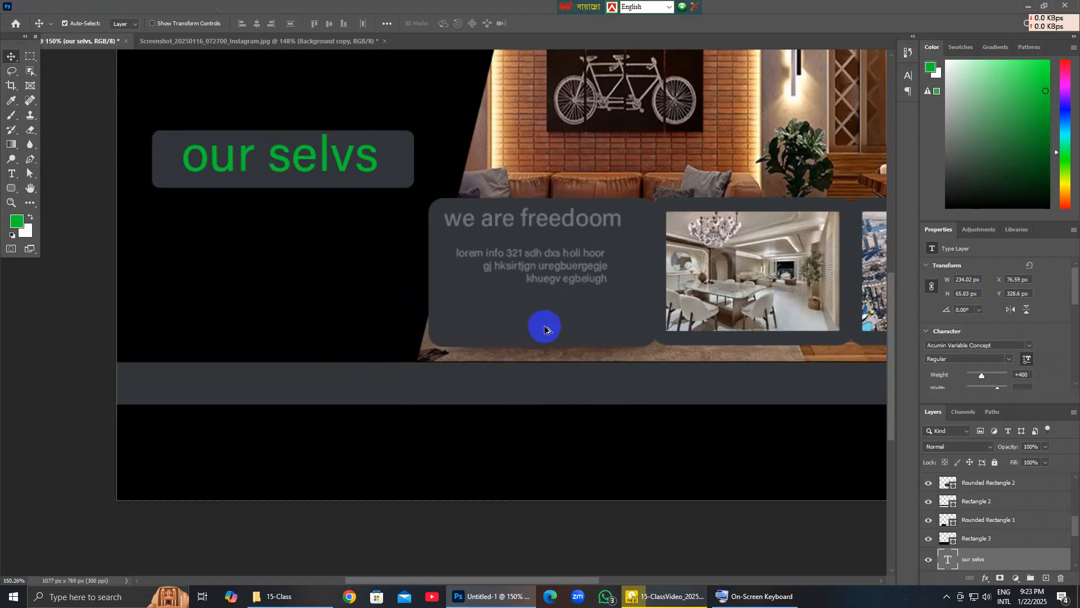
{"action": "scroll", "coordinate": [545, 326], "scroll_direction": "up", "scroll_amount": 1}
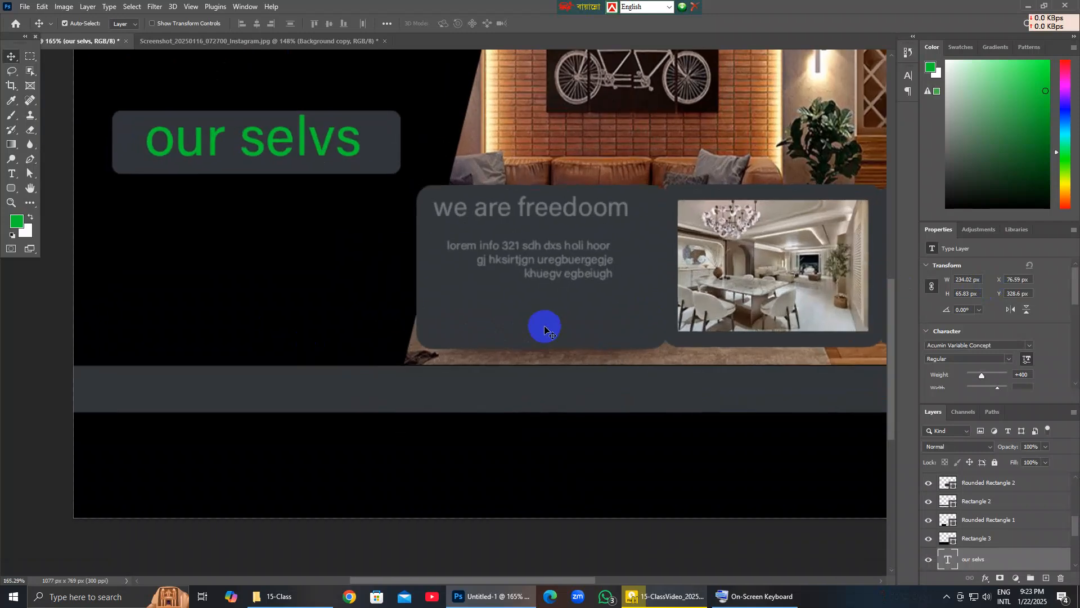
{"action": "left_click", "coordinate": [214, 42]}
{"action": "scroll", "coordinate": [421, 281], "scroll_direction": "down", "scroll_amount": 2}
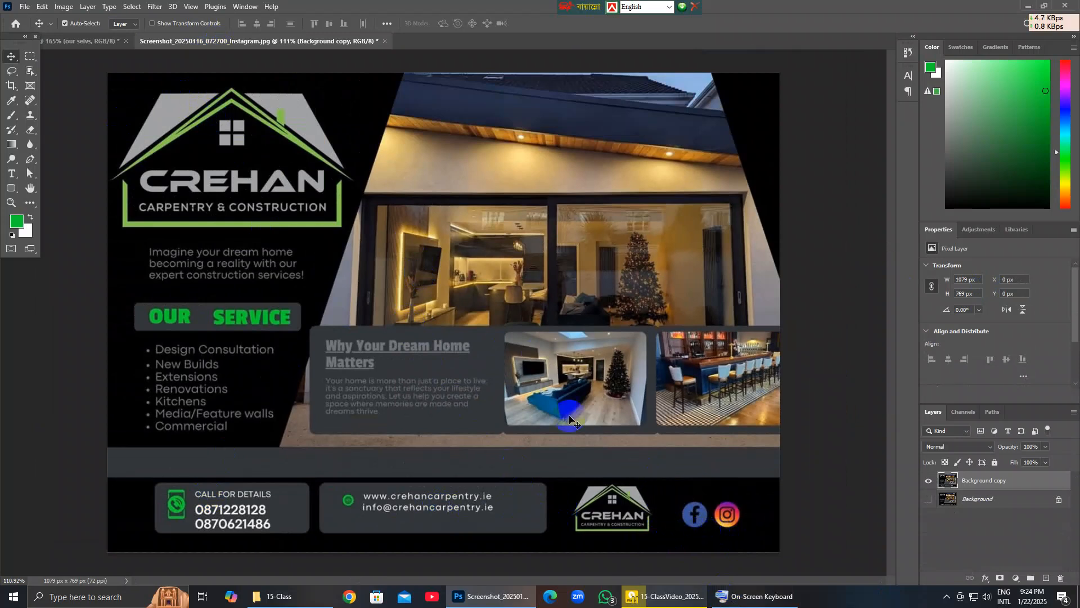
In the Untitled-1 design, draw a rounded rectangle about 255 by 72 px in the black footer on a new layer and heighten it to 81 px.
{"action": "left_click", "coordinate": [111, 45]}
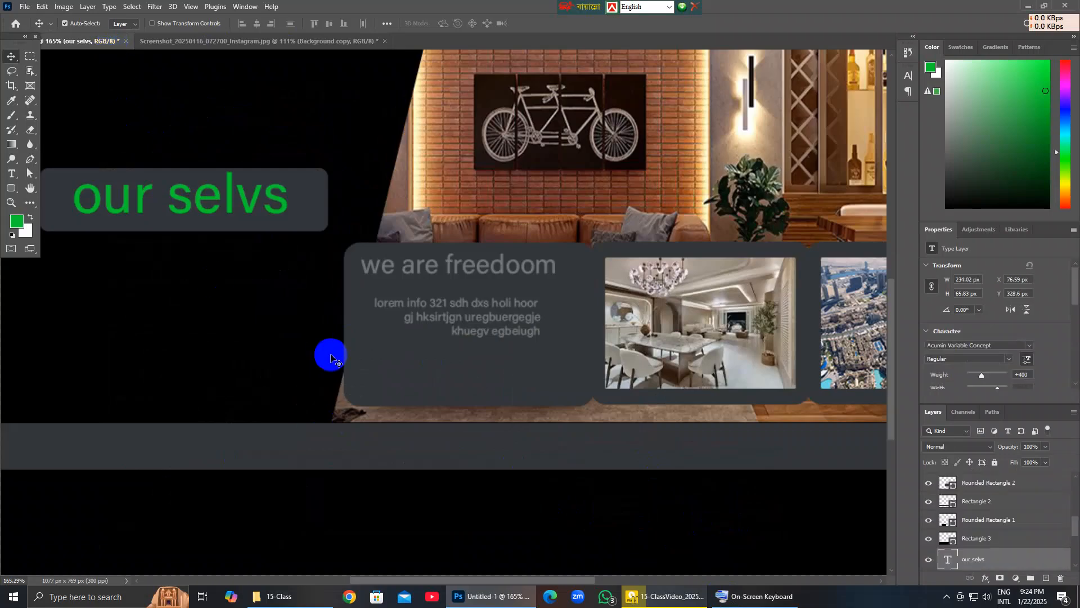
{"action": "scroll", "coordinate": [330, 354], "scroll_direction": "down", "scroll_amount": 2}
{"action": "scroll", "coordinate": [453, 459], "scroll_direction": "down", "scroll_amount": 2}
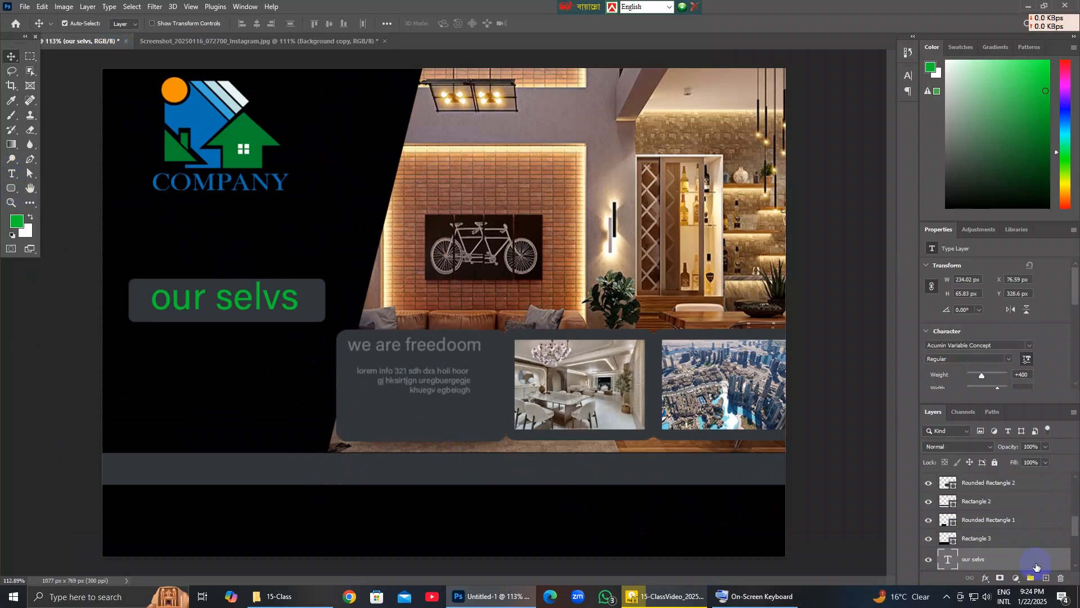
{"action": "left_click", "coordinate": [1045, 578]}
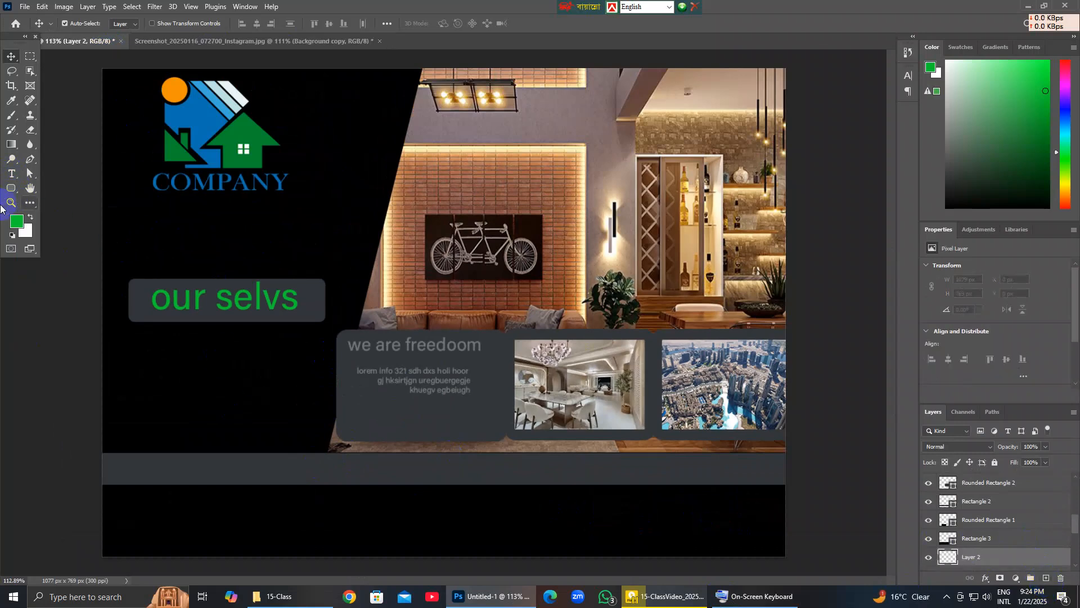
{"action": "left_click", "coordinate": [10, 189]}
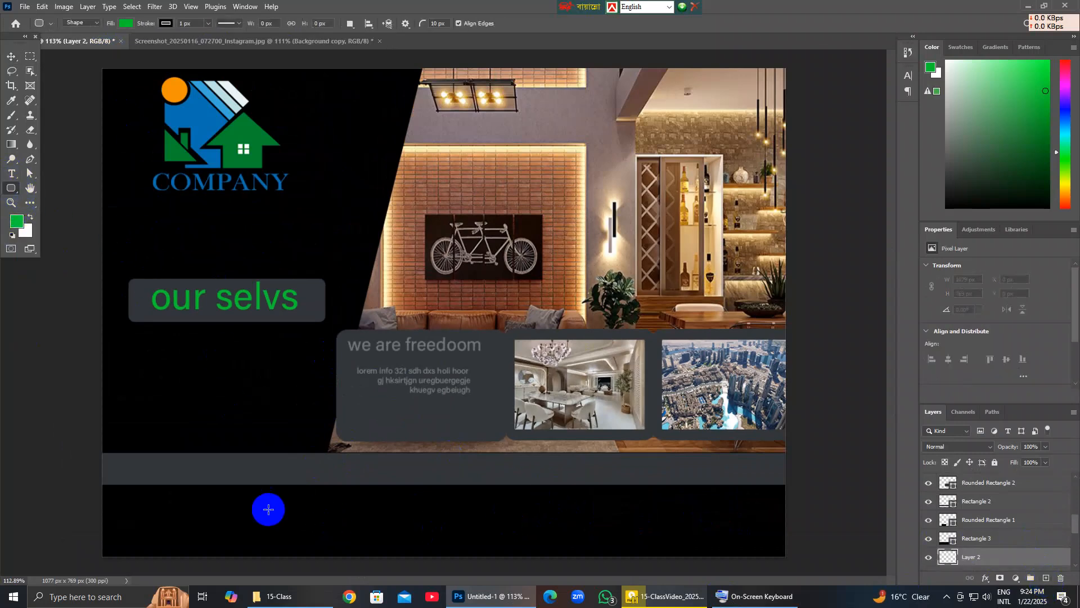
{"action": "left_click_drag", "start_coordinate": [186, 496], "coordinate": [348, 542]}
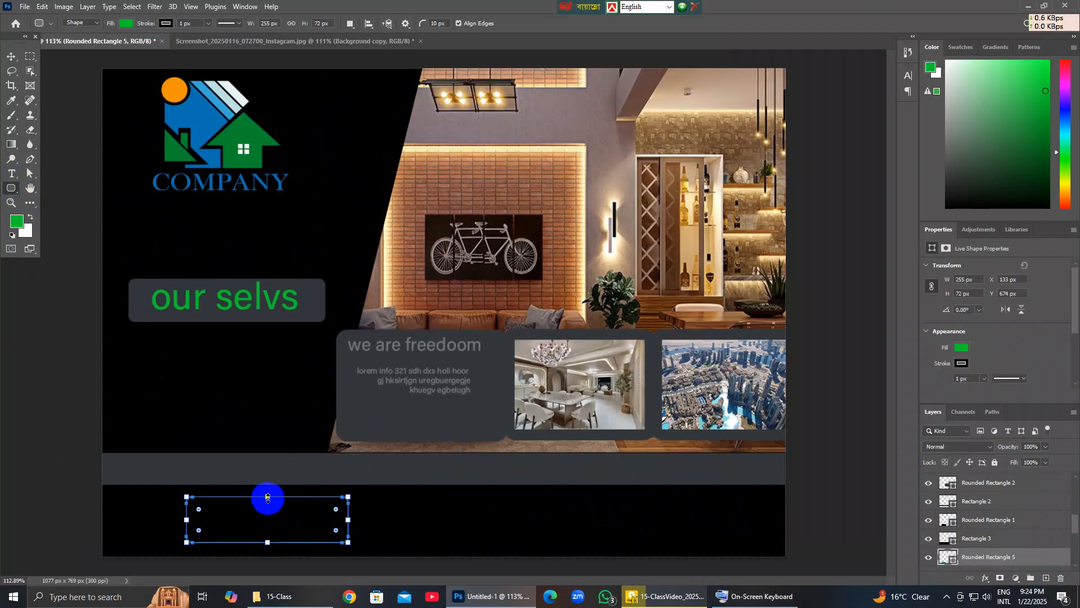
{"action": "left_click_drag", "start_coordinate": [267, 496], "coordinate": [268, 492]}
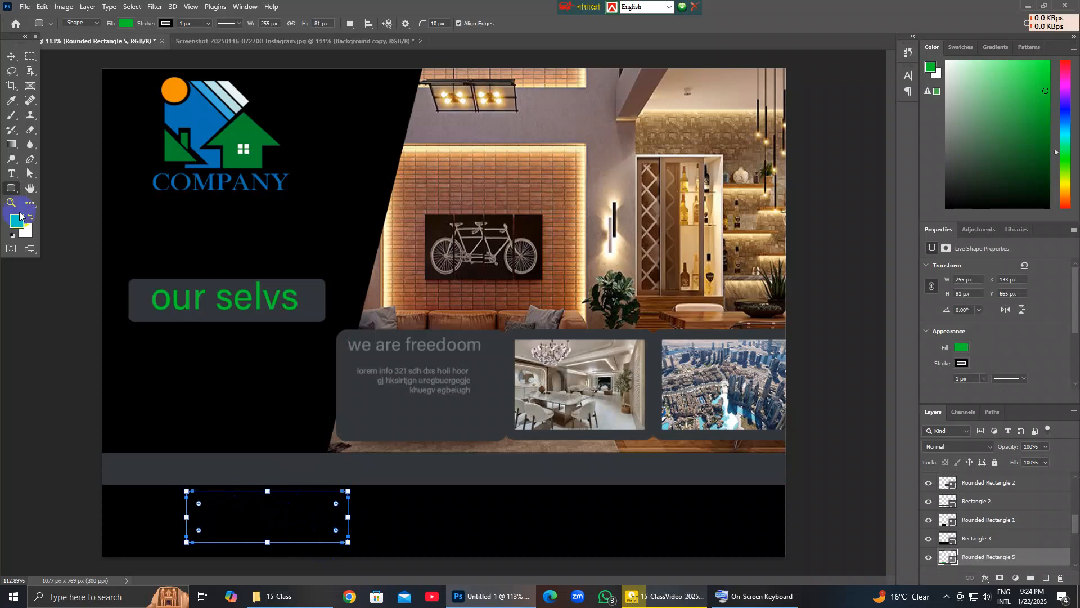
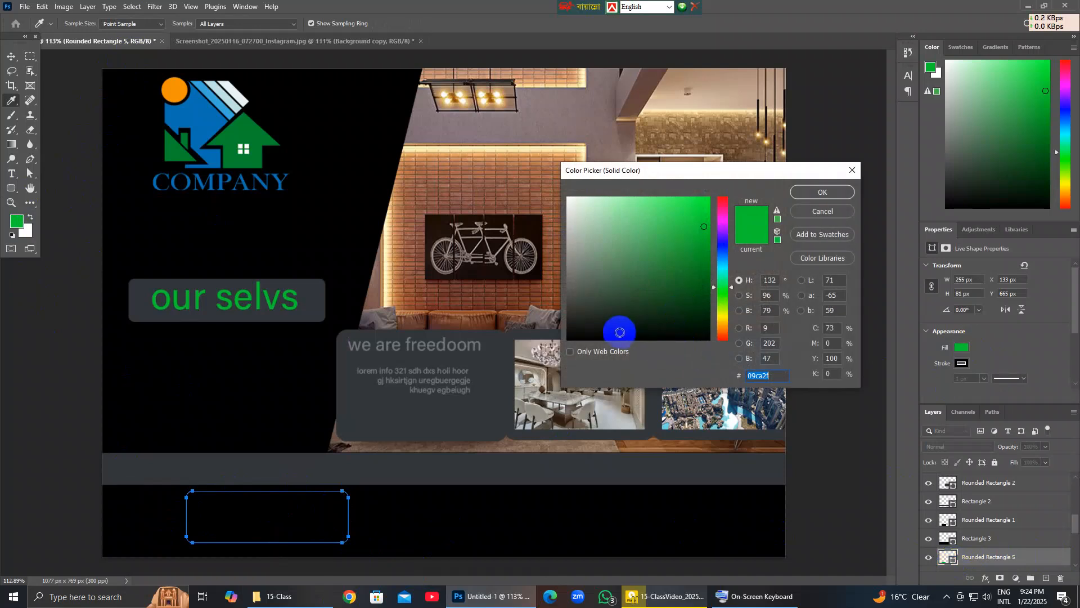
{"action": "left_click", "coordinate": [801, 190]}
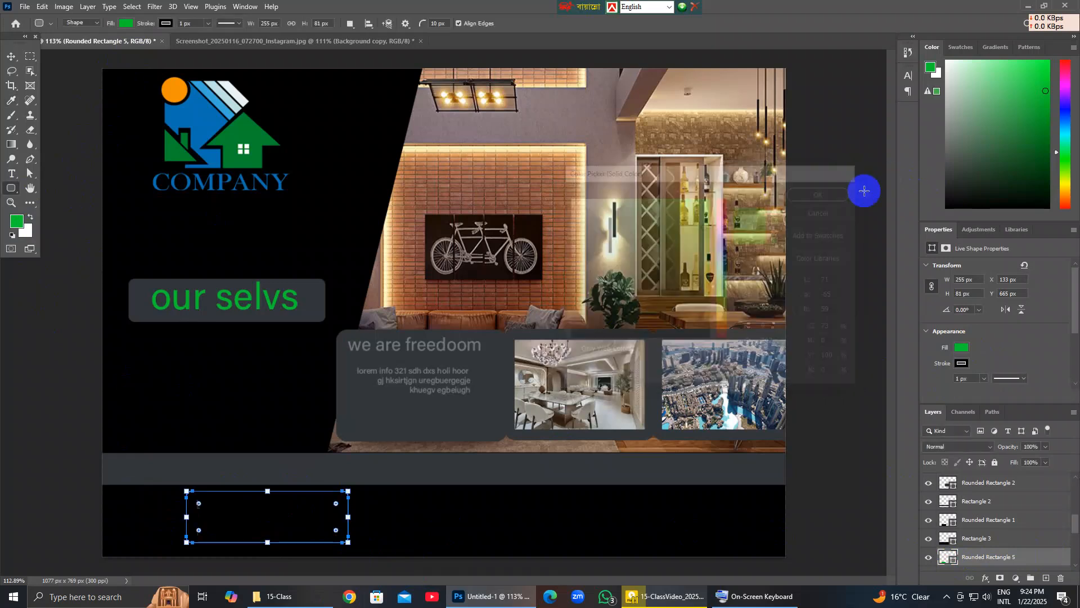
Sample the dark grey of the call-details panel in the reference banner and copy its hex code 323639.
{"action": "left_click", "coordinate": [240, 42]}
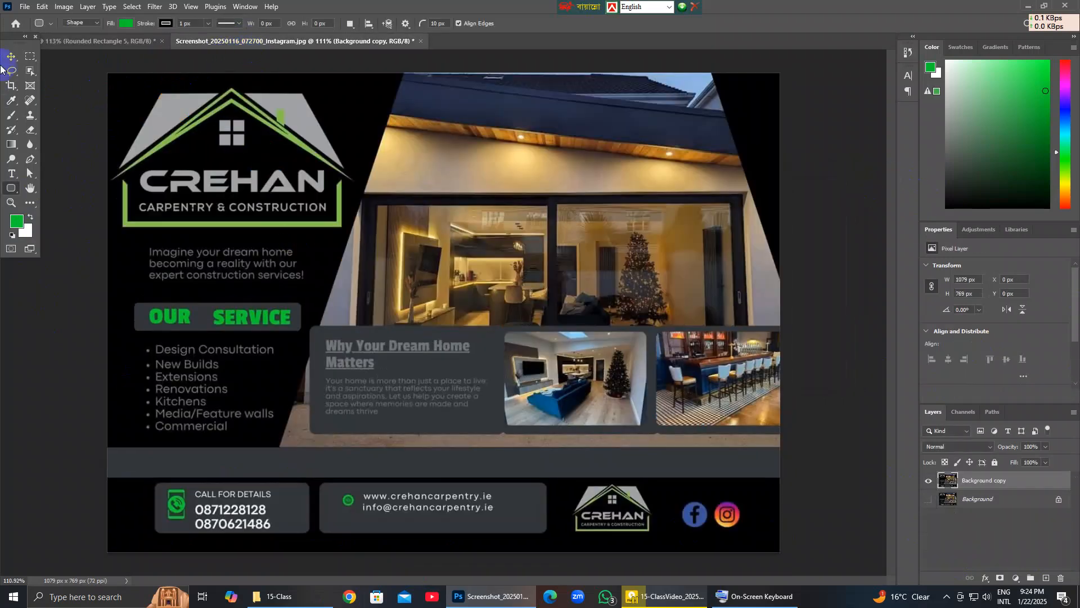
{"action": "left_click", "coordinate": [11, 100]}
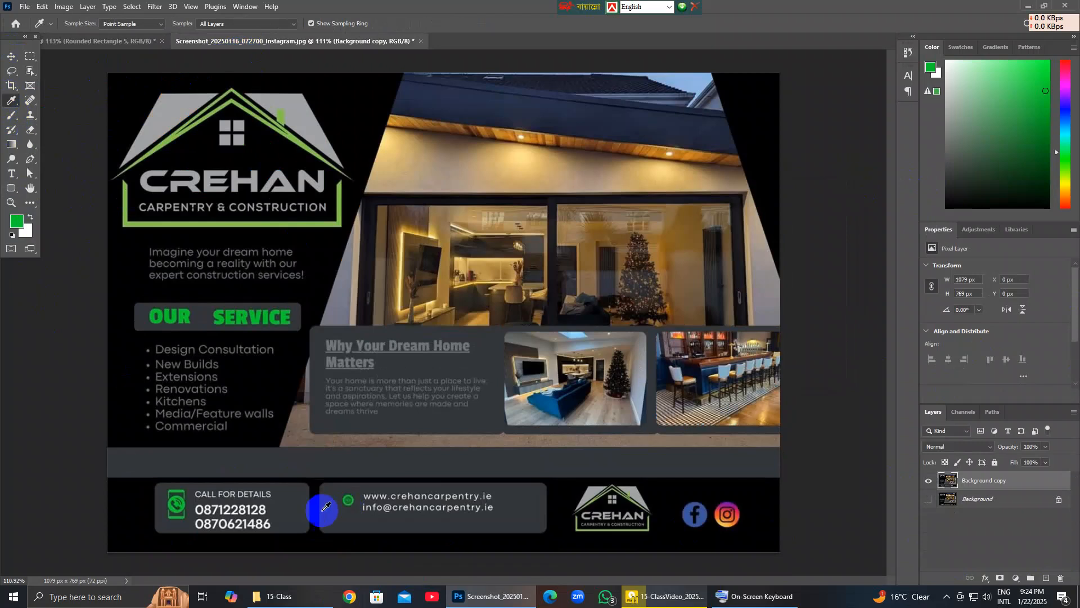
{"action": "left_click", "coordinate": [284, 507]}
{"action": "left_click", "coordinate": [17, 221]}
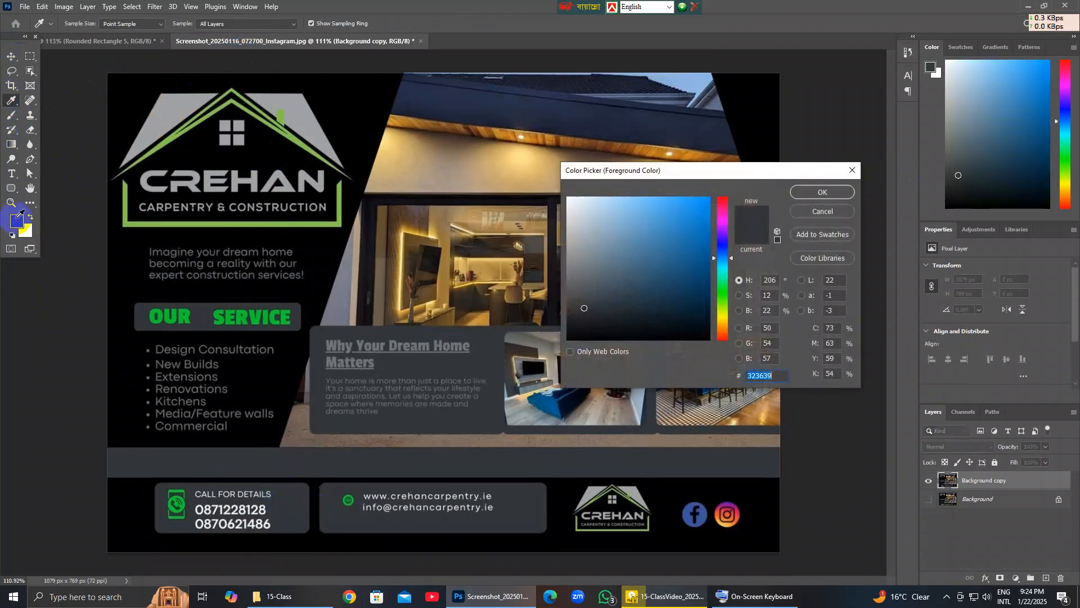
{"action": "right_click", "coordinate": [763, 381]}
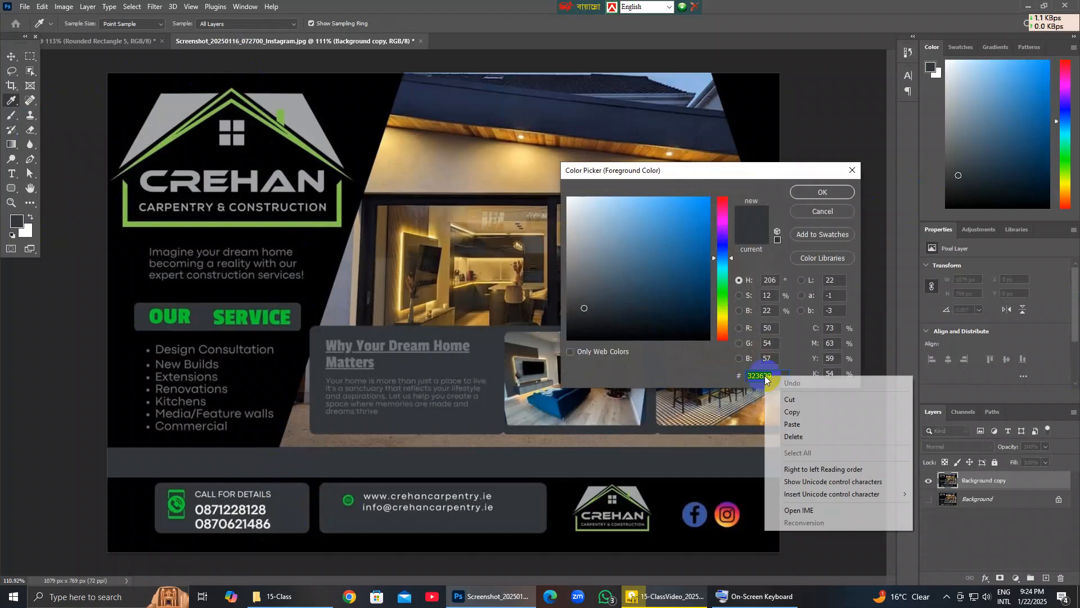
{"action": "left_click", "coordinate": [802, 412]}
{"action": "left_click", "coordinate": [853, 170]}
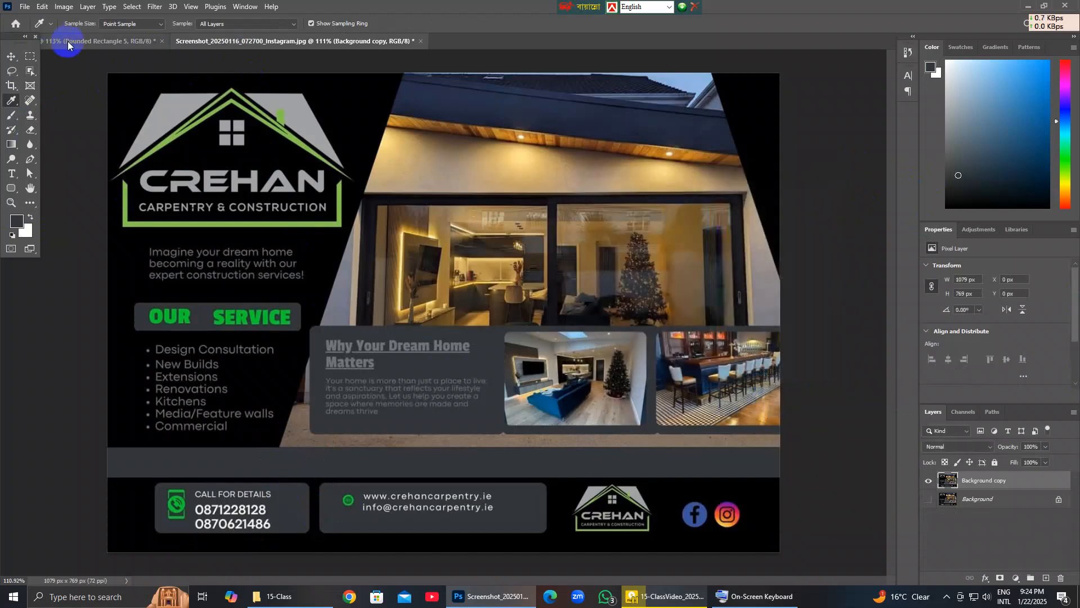
In the Untitled-1 design, apply a Color Overlay of 323639 to the Rounded Rectangle 1 layer.
{"action": "left_click", "coordinate": [67, 41]}
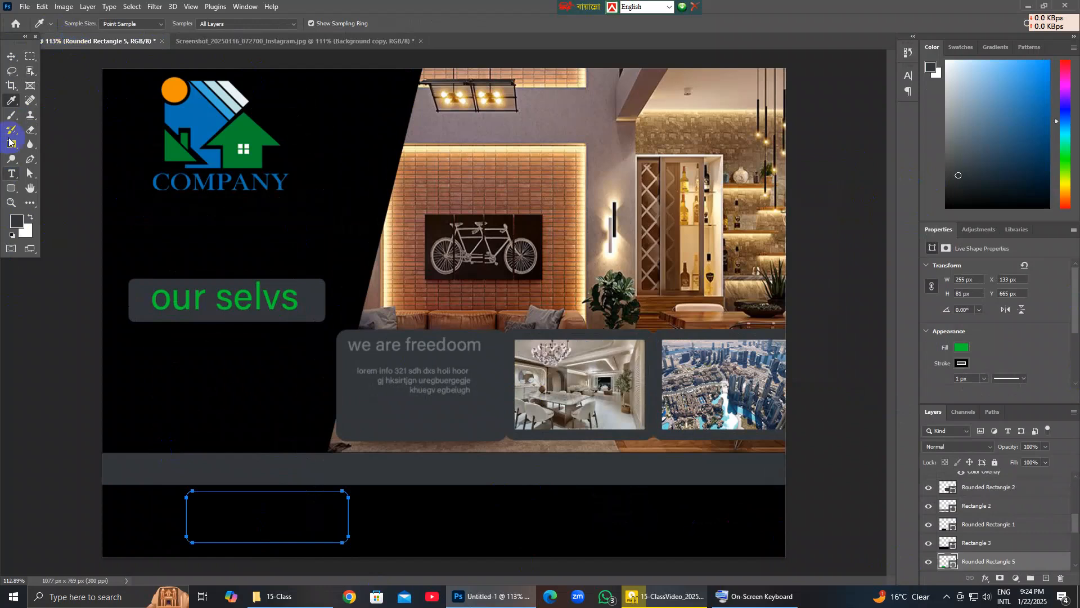
{"action": "left_click", "coordinate": [12, 56]}
{"action": "left_click", "coordinate": [228, 516]}
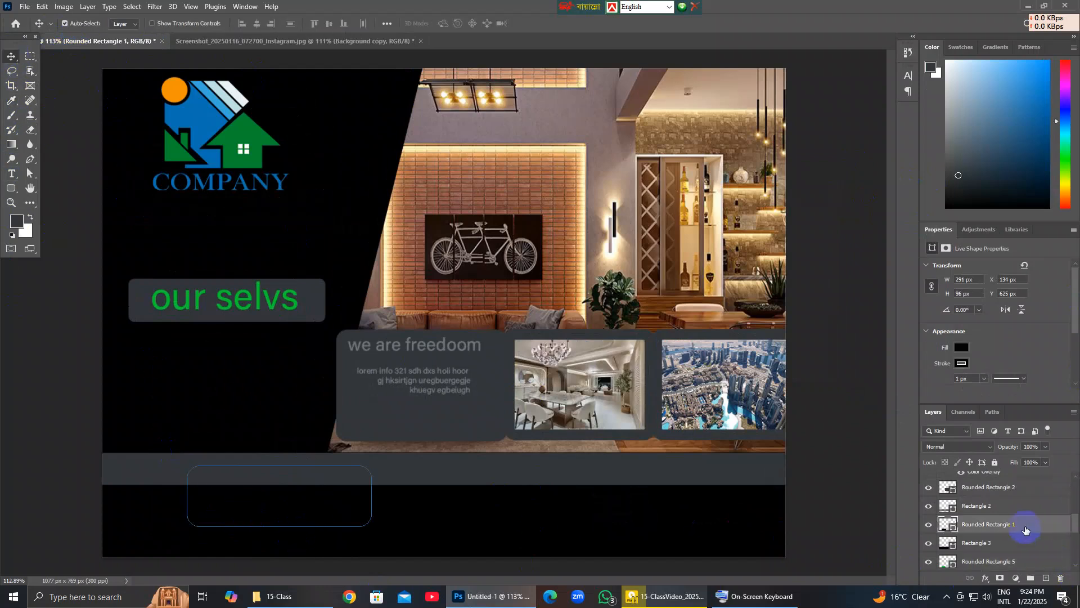
{"action": "right_click", "coordinate": [1025, 529]}
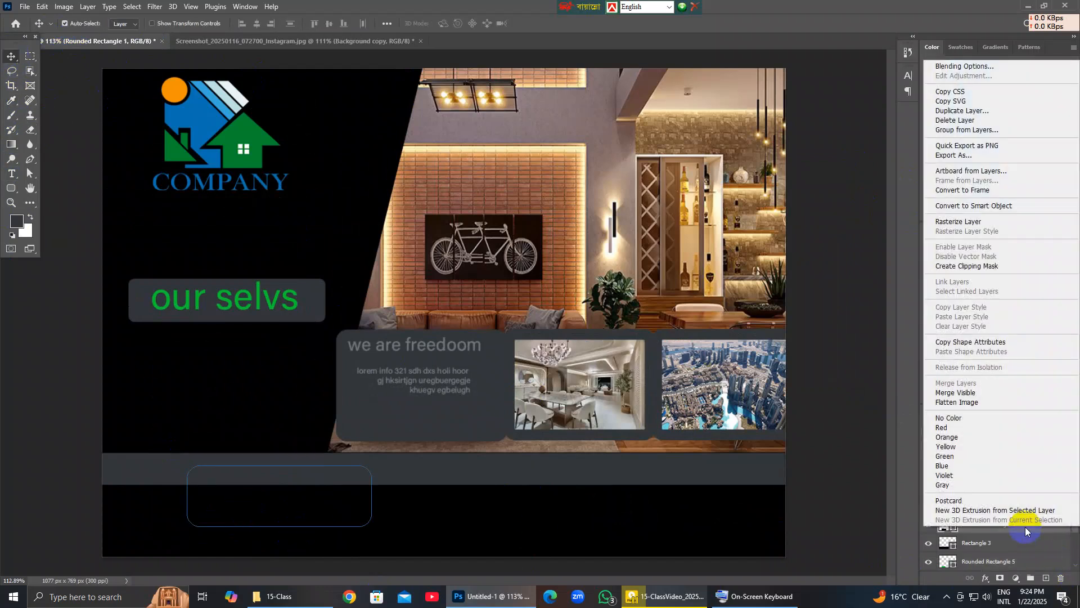
{"action": "left_click", "coordinate": [989, 67]}
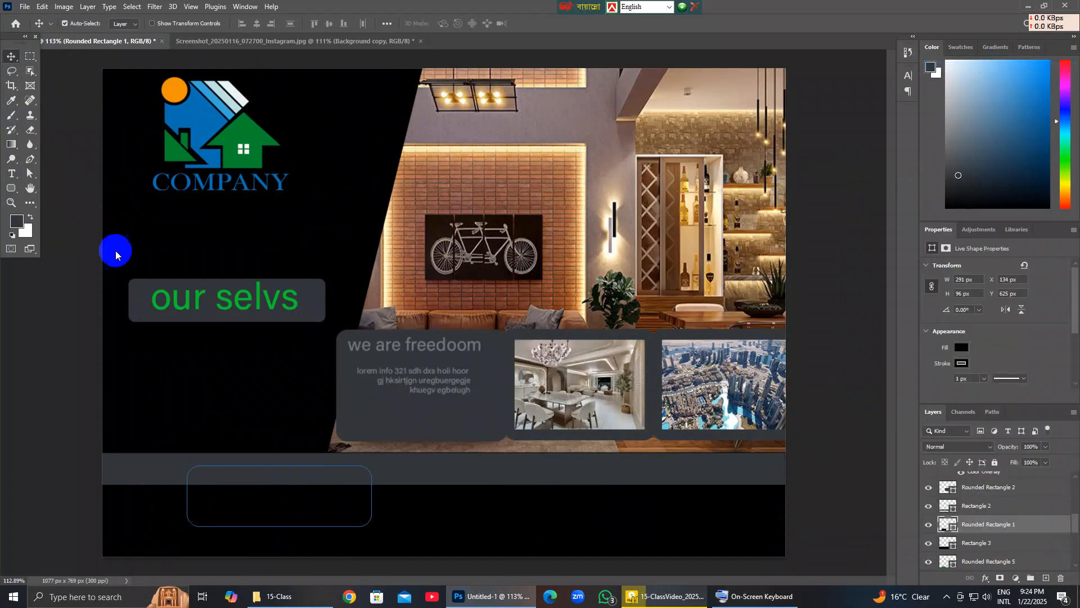
{"action": "left_click", "coordinate": [667, 303]}
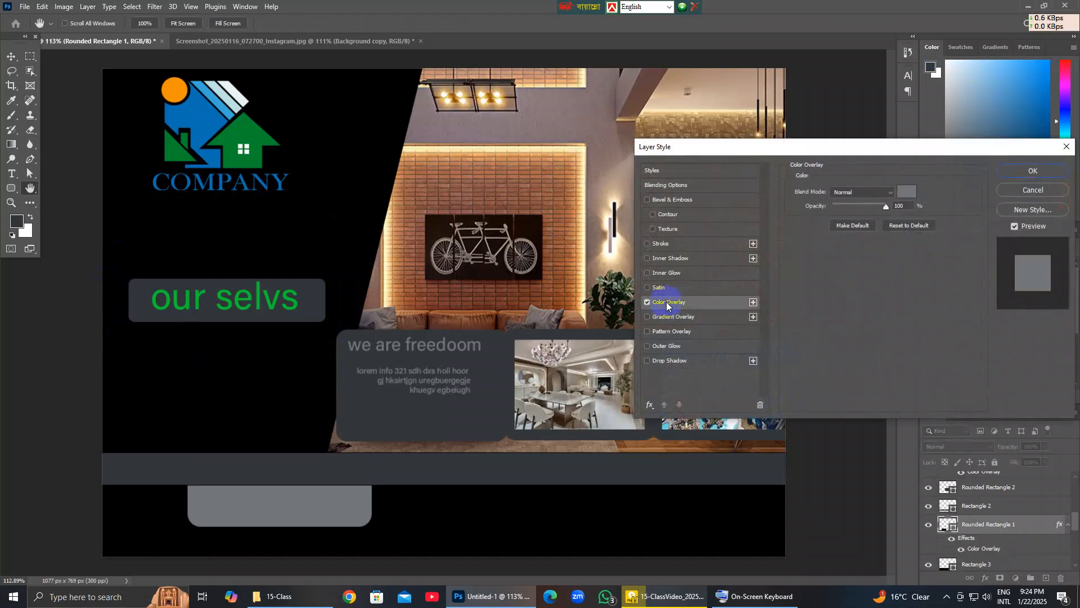
{"action": "left_click", "coordinate": [907, 192]}
{"action": "left_click", "coordinate": [773, 376]}
{"action": "key", "text": "BackSpace"}
{"action": "right_click", "coordinate": [770, 375]}
{"action": "left_click", "coordinate": [790, 425]}
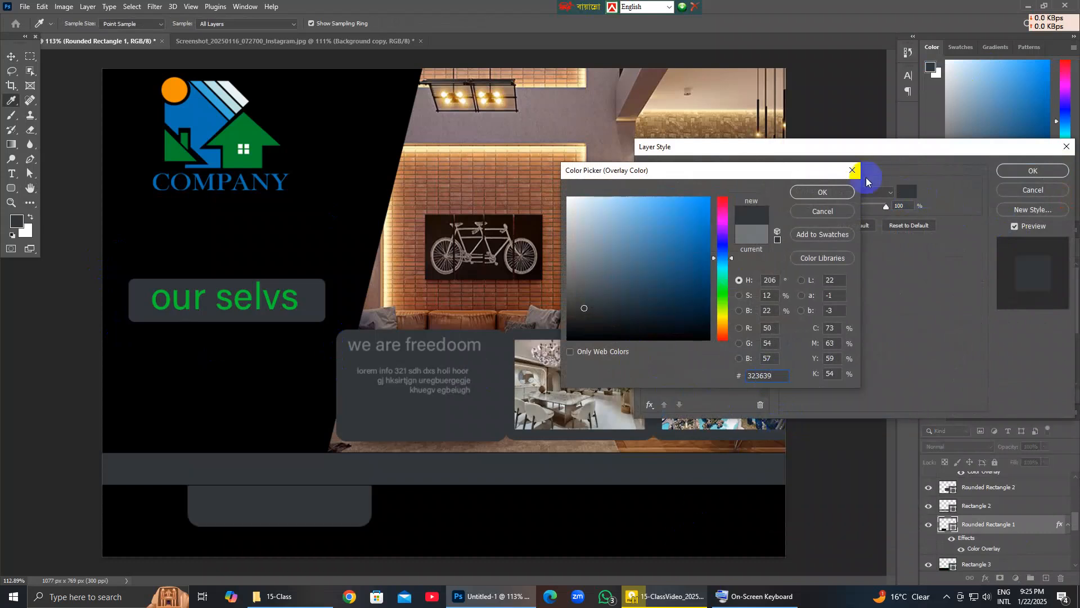
{"action": "left_click", "coordinate": [822, 191]}
{"action": "left_click", "coordinate": [1033, 170]}
Move the dark grey rounded panel down into the black footer and scale it to about 251 by 91 px.
{"action": "key", "text": "v"}
{"action": "left_click_drag", "start_coordinate": [336, 495], "coordinate": [321, 525]}
{"action": "key", "text": "ctrl+t"}
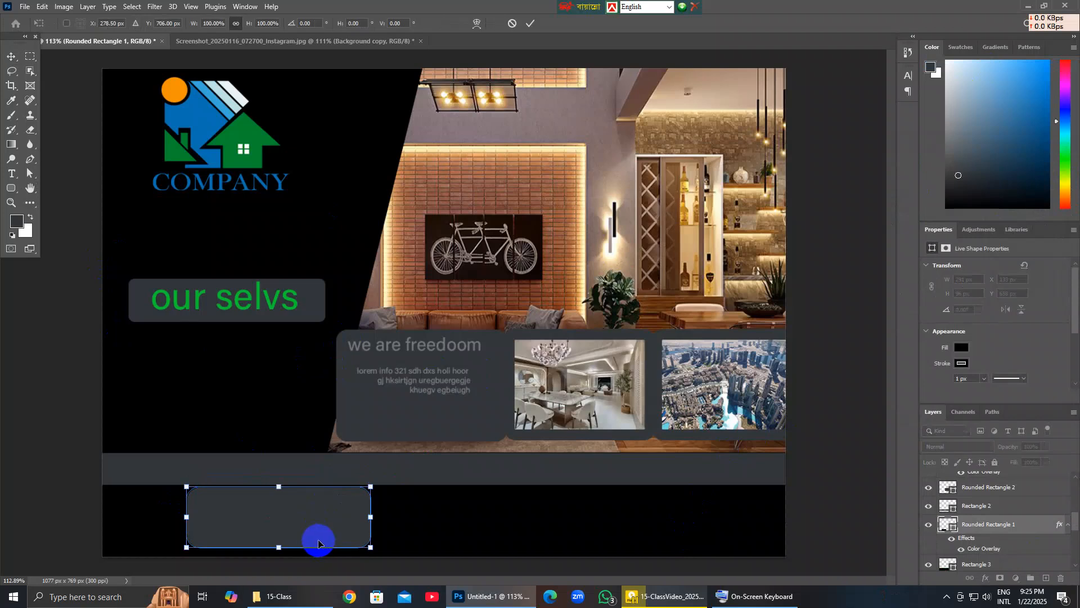
{"action": "left_click_drag", "start_coordinate": [369, 547], "coordinate": [358, 542]}
{"action": "left_click_drag", "start_coordinate": [279, 493], "coordinate": [279, 484]}
{"action": "key", "text": "Down"}
{"action": "key", "text": "Down"}
{"action": "key", "text": "Down"}
{"action": "key", "text": "Down"}
{"action": "key", "text": "Down"}
{"action": "key", "text": "Down"}
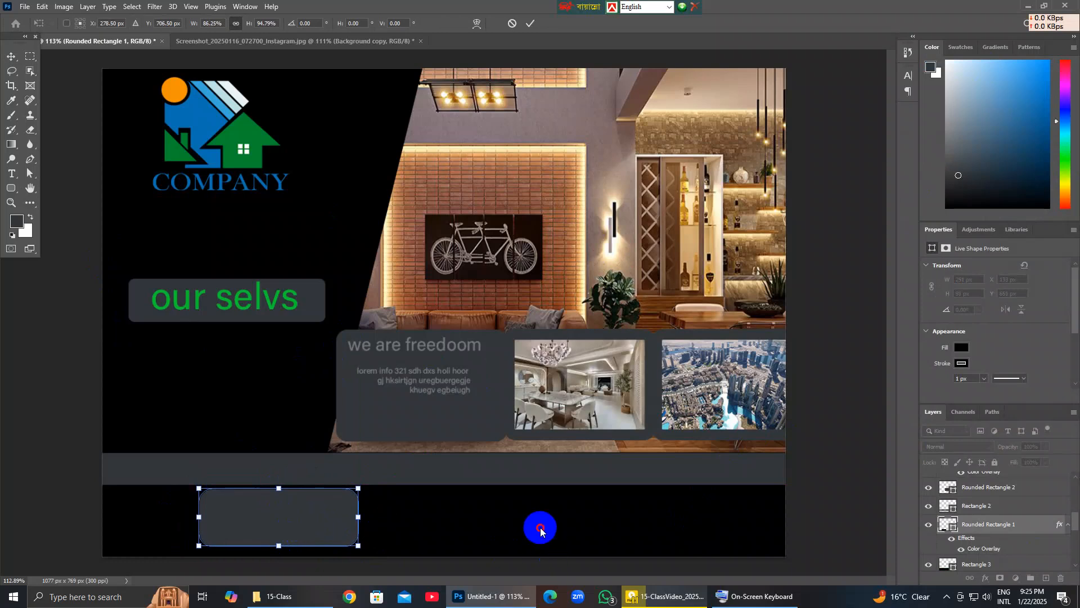
{"action": "key", "text": "Return"}
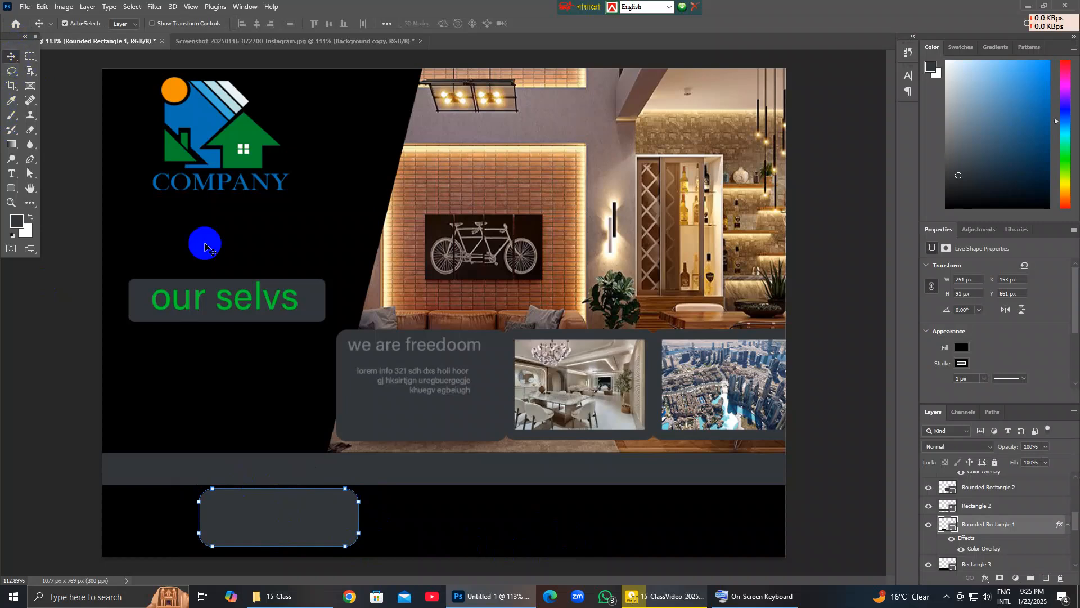
Check the reference footer, then draw a dark grey rounded rectangle about 335 by 70 px on a new layer beside the first footer panel.
{"action": "left_click", "coordinate": [562, 526]}
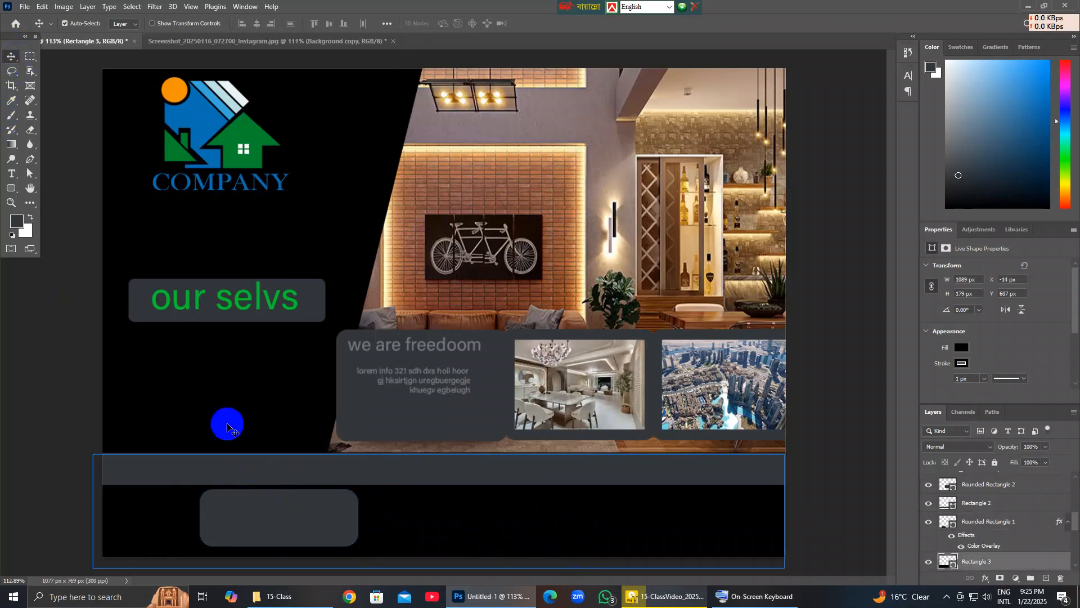
{"action": "left_click", "coordinate": [276, 42]}
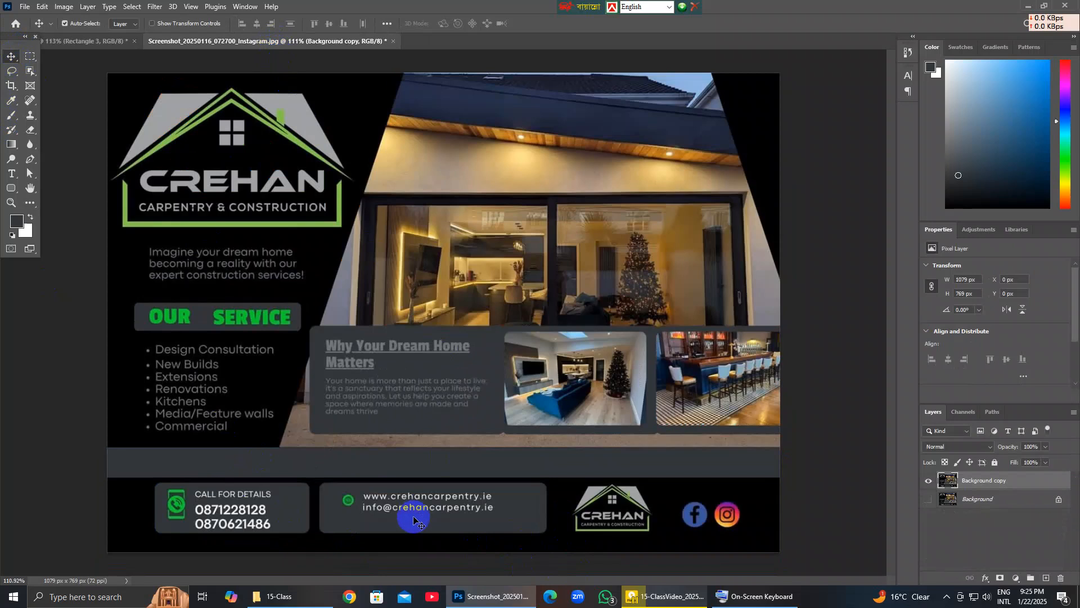
{"action": "left_click", "coordinate": [112, 42]}
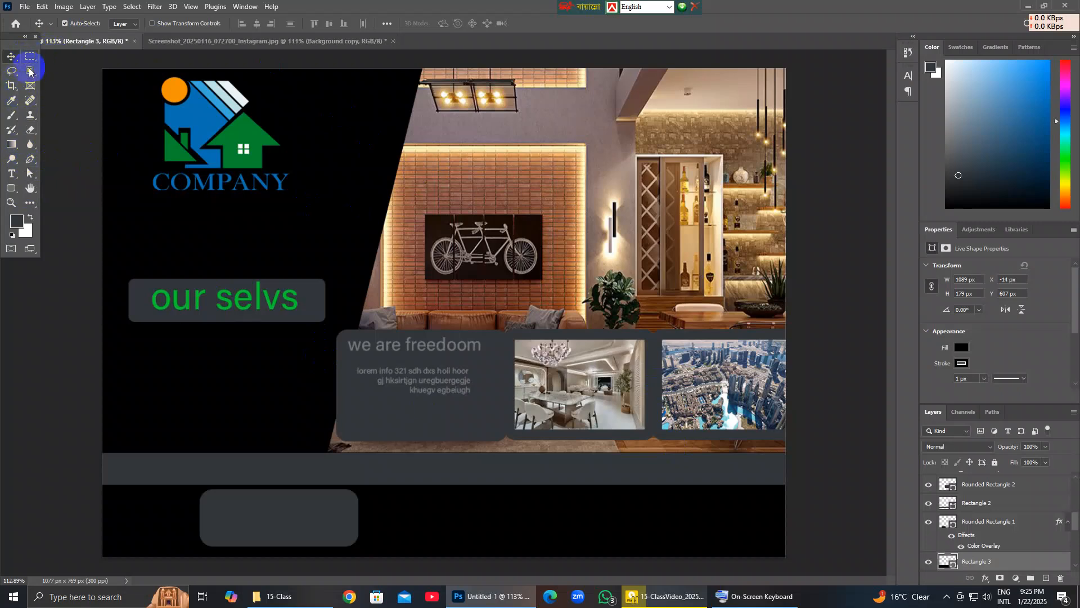
{"action": "left_click", "coordinate": [18, 187]}
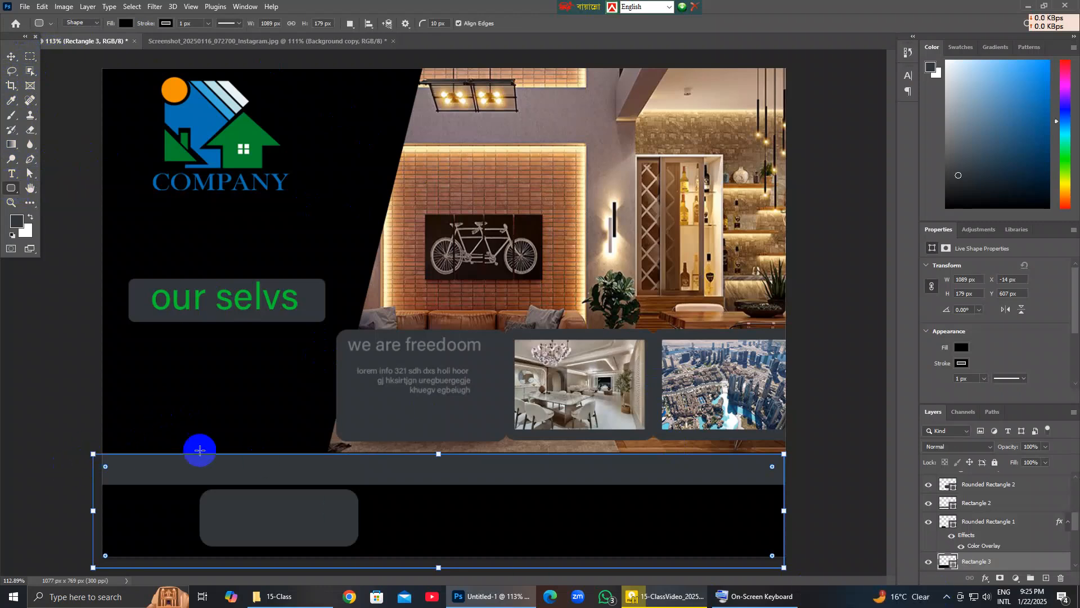
{"action": "left_click", "coordinate": [1049, 579]}
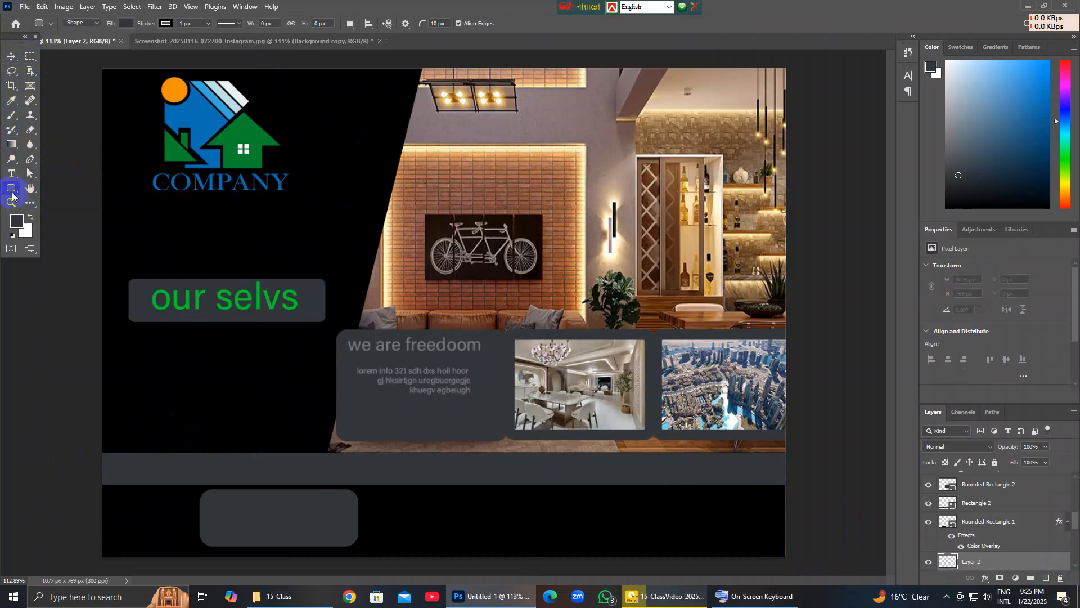
{"action": "left_click_drag", "start_coordinate": [381, 498], "coordinate": [594, 542]}
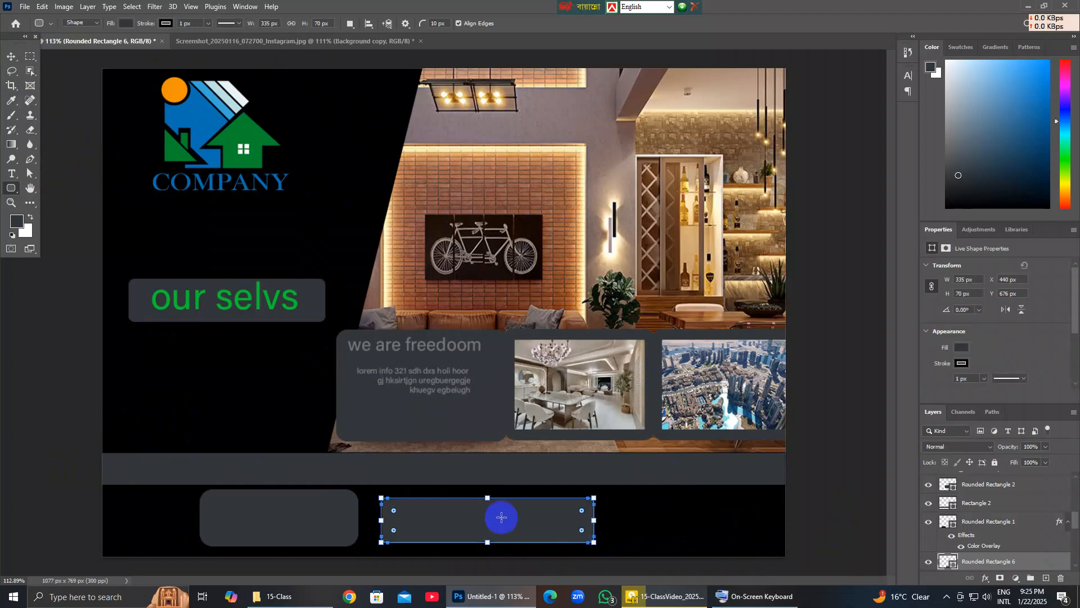
Resize the second footer panel to about 378 by 79 px and nudge it to sit just beside the first panel.
{"action": "left_click_drag", "start_coordinate": [491, 500], "coordinate": [491, 495]}
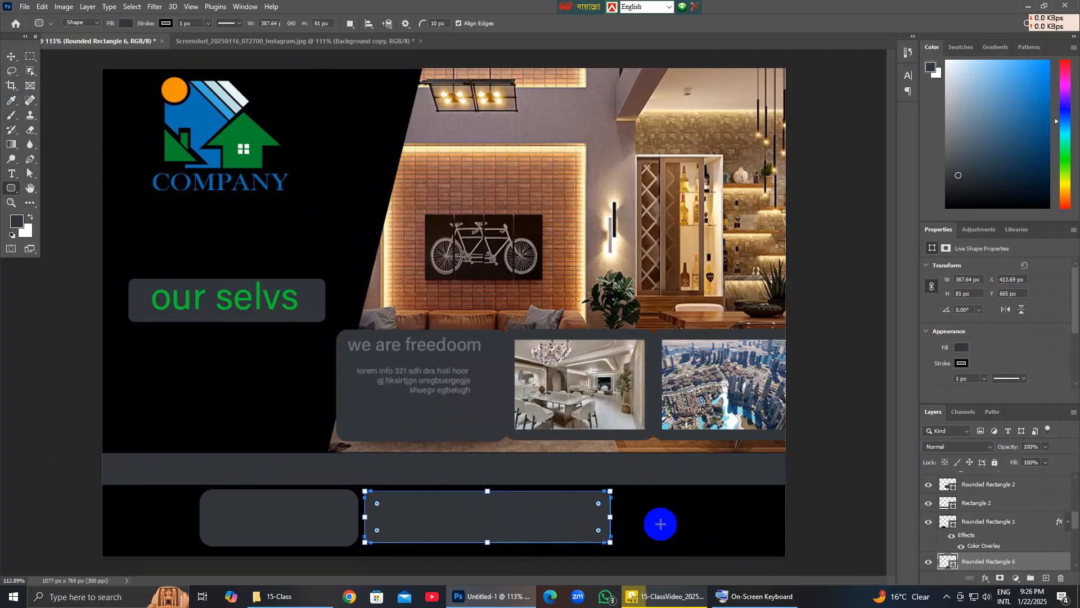
{"action": "left_click_drag", "start_coordinate": [612, 518], "coordinate": [598, 518]}
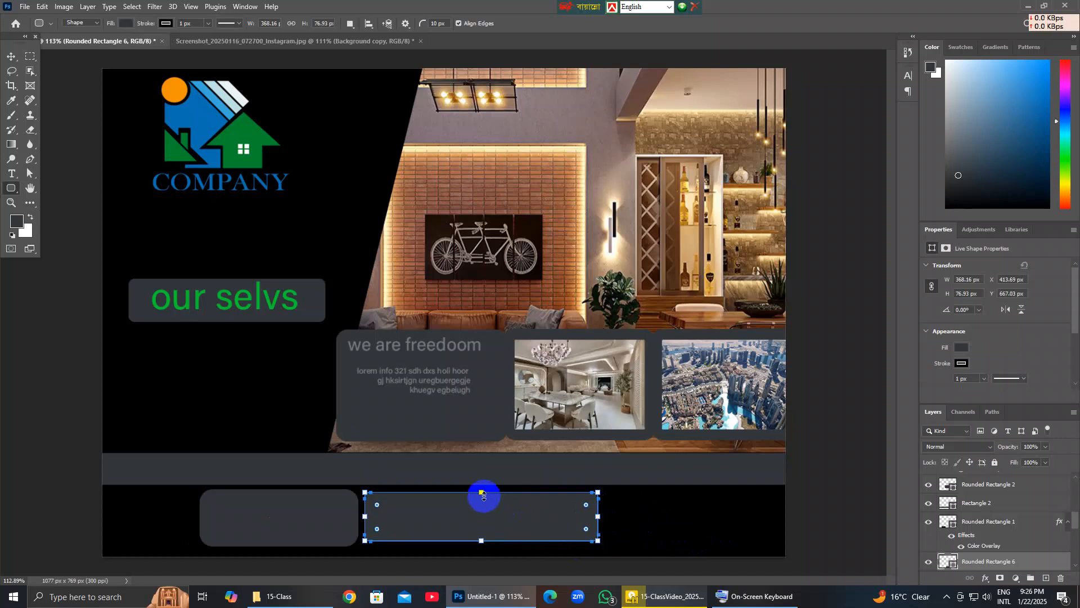
{"action": "left_click_drag", "start_coordinate": [483, 494], "coordinate": [482, 492]}
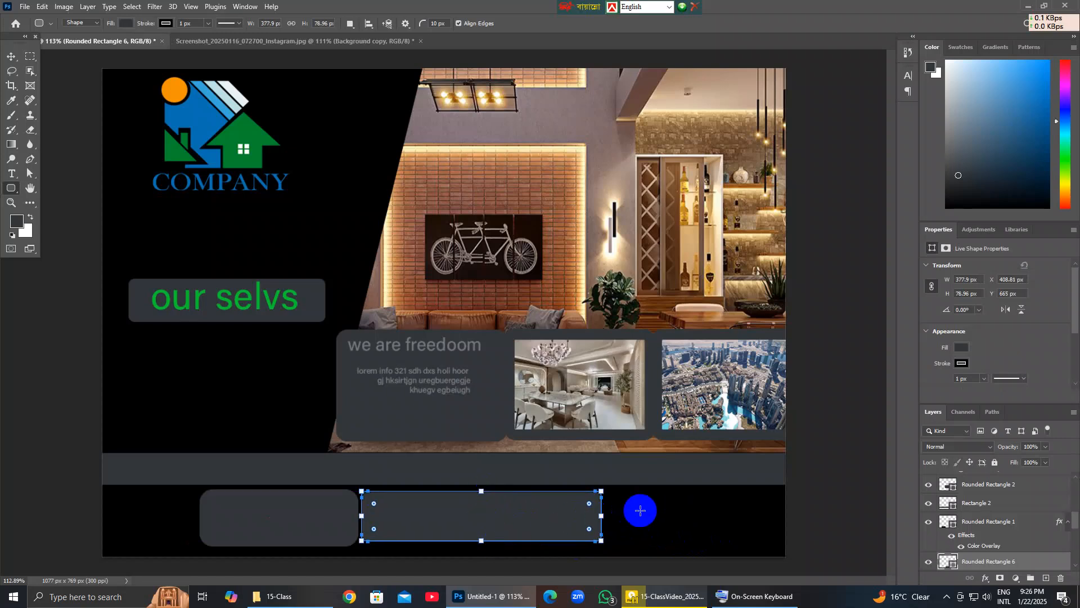
{"action": "left_click", "coordinate": [10, 57]}
{"action": "left_click", "coordinate": [754, 519]}
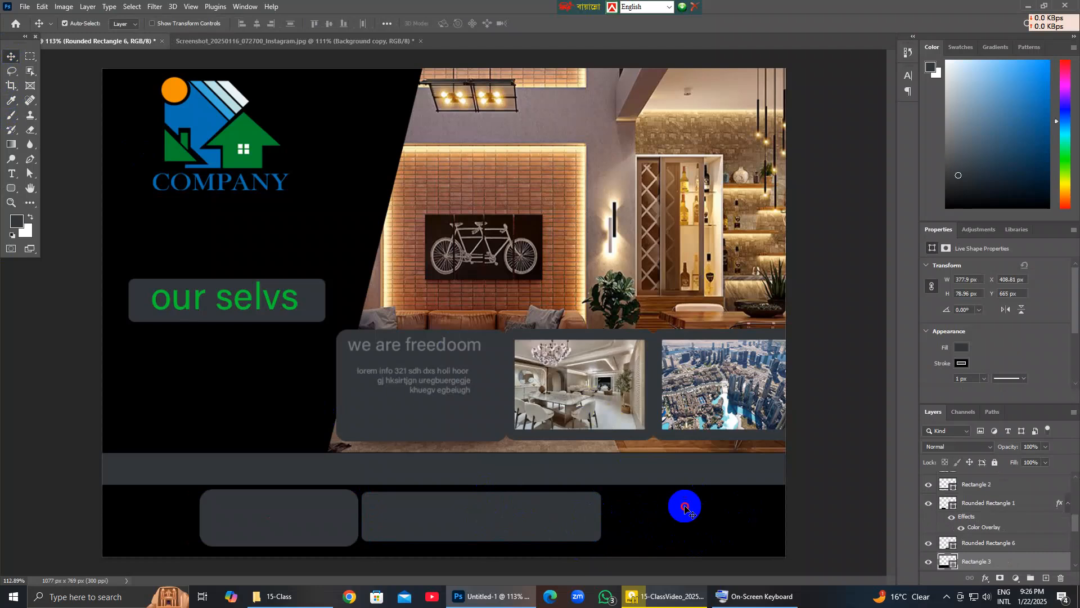
{"action": "left_click", "coordinate": [487, 520]}
{"action": "left_click_drag", "start_coordinate": [487, 520], "coordinate": [484, 528]}
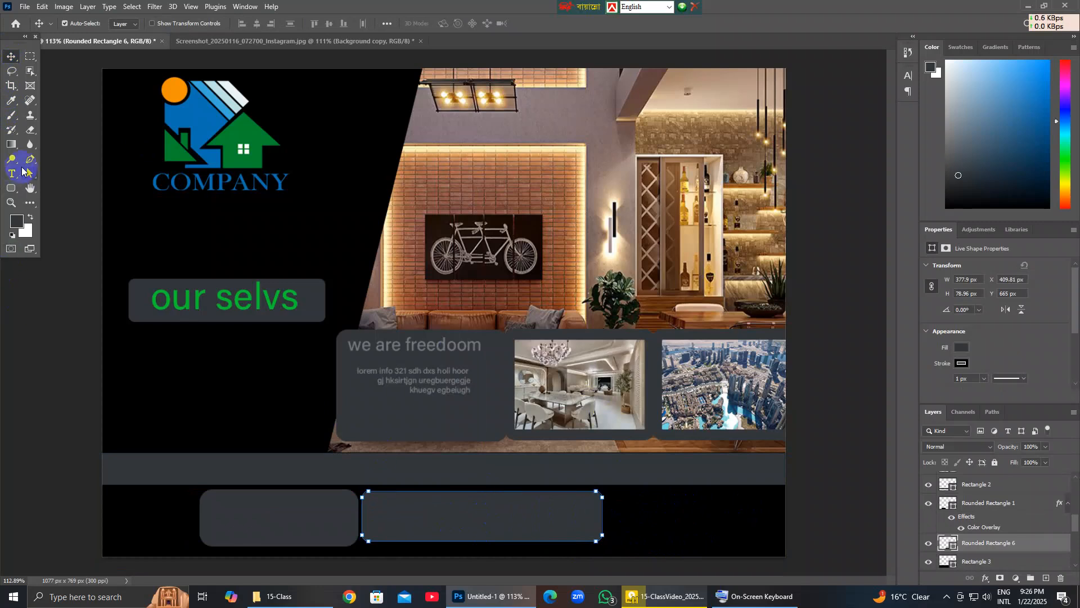
Select the second footer panel's path with the Path Selection tool and delete the panel.
{"action": "left_click", "coordinate": [29, 163]}
{"action": "left_click", "coordinate": [31, 172]}
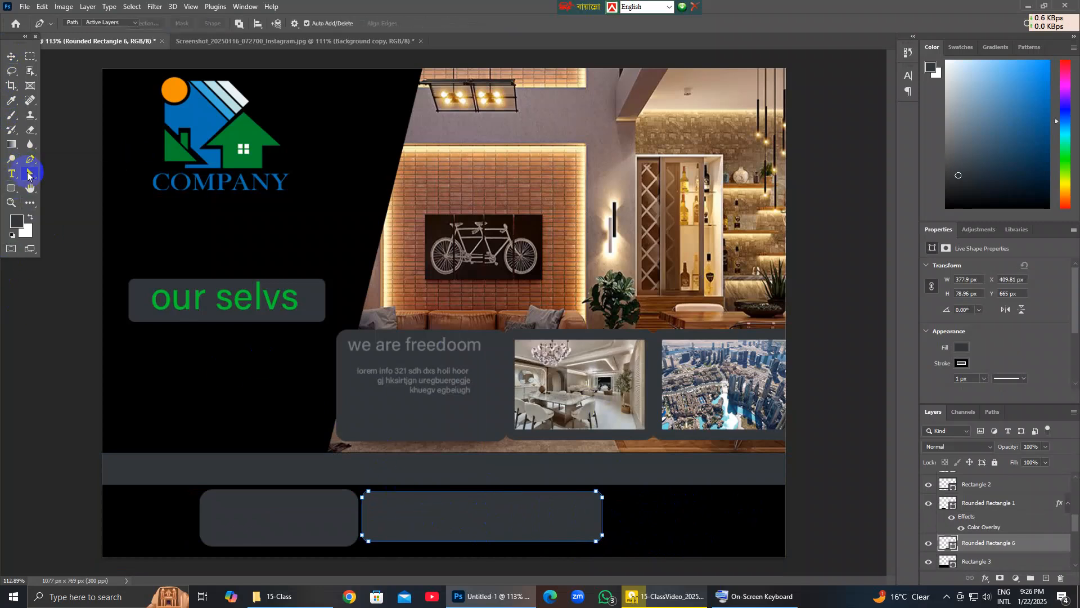
{"action": "right_click", "coordinate": [31, 173]}
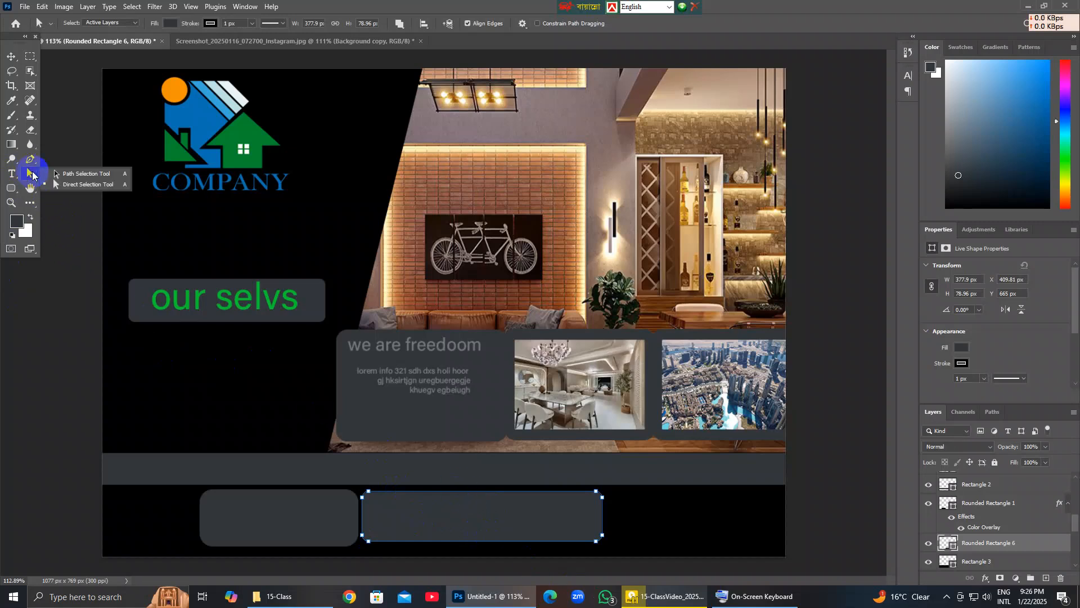
{"action": "left_click", "coordinate": [61, 189]}
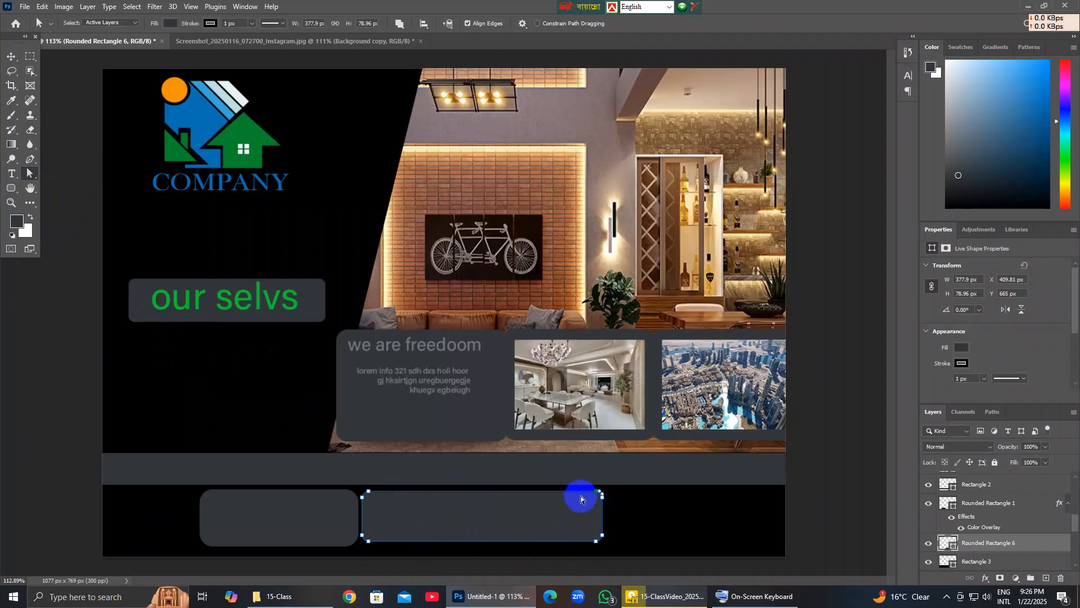
{"action": "left_click", "coordinate": [362, 495]}
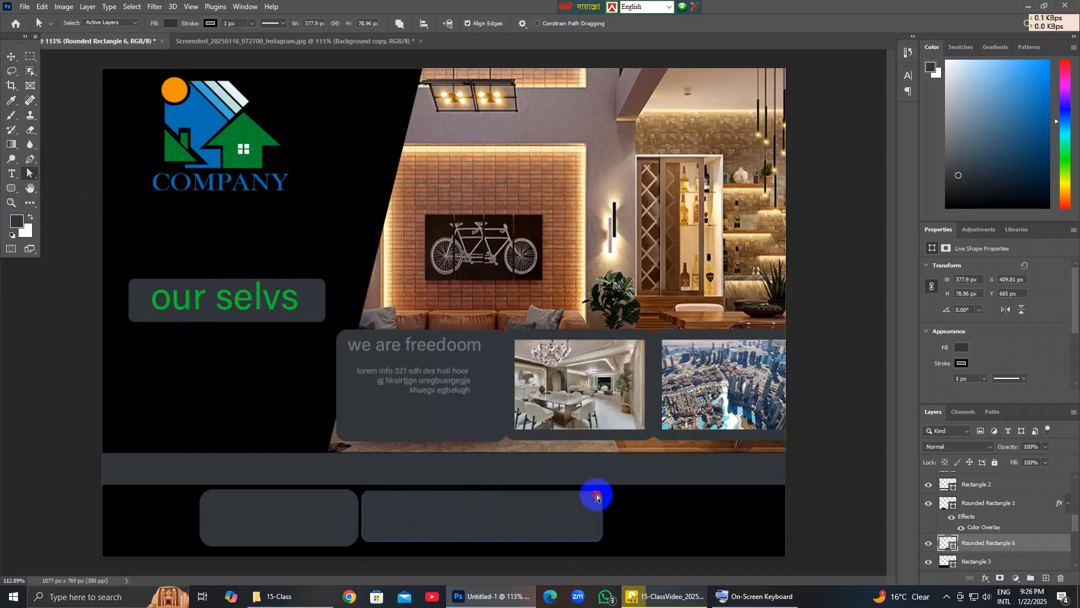
{"action": "left_click", "coordinate": [640, 556]}
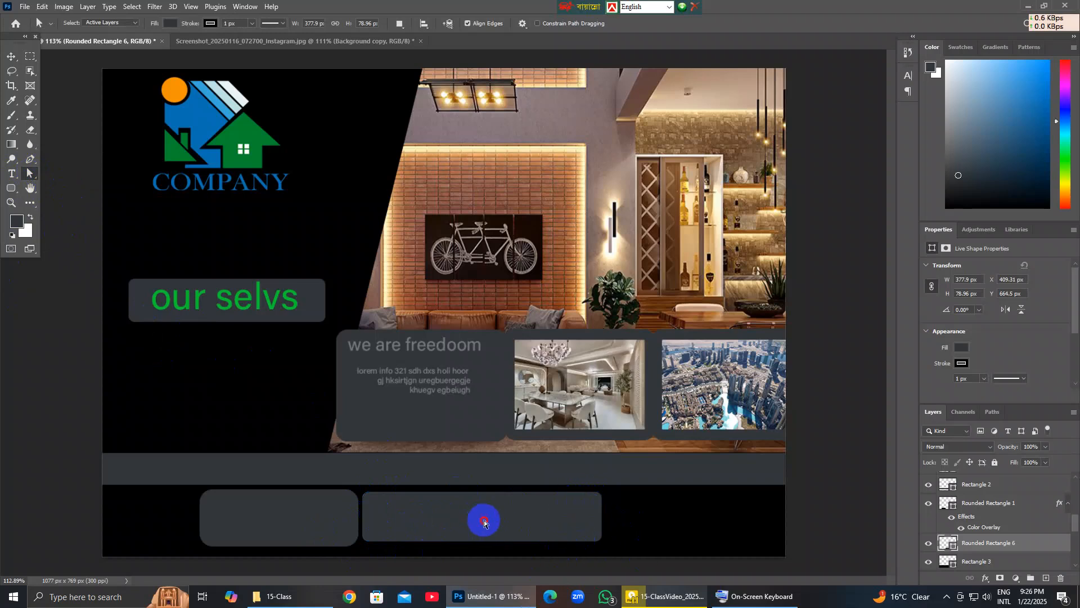
{"action": "key", "text": "Delete"}
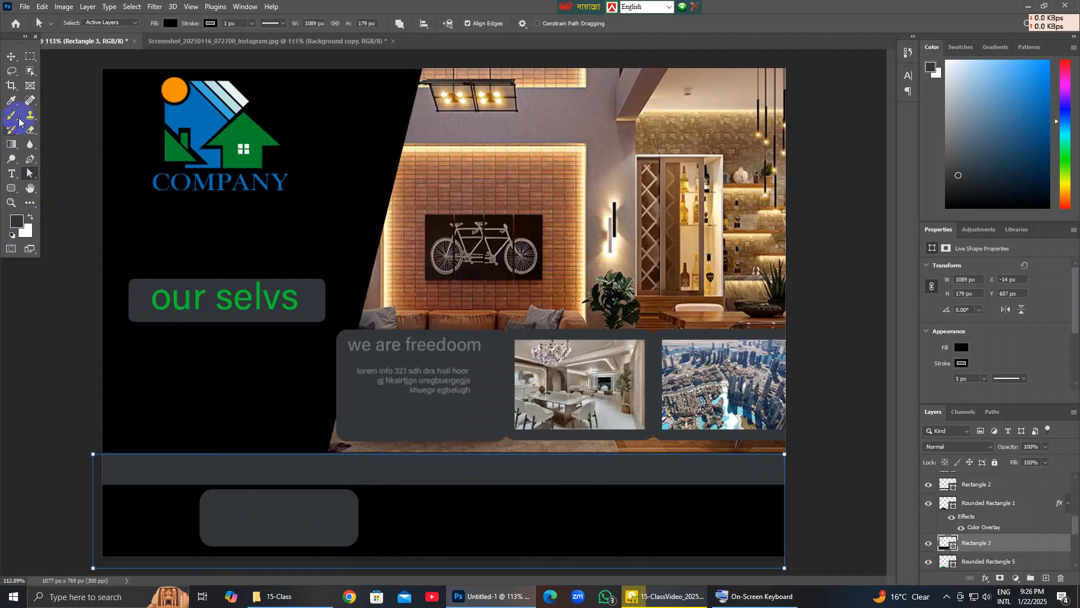
{"action": "left_click", "coordinate": [14, 56]}
{"action": "left_click", "coordinate": [260, 523]}
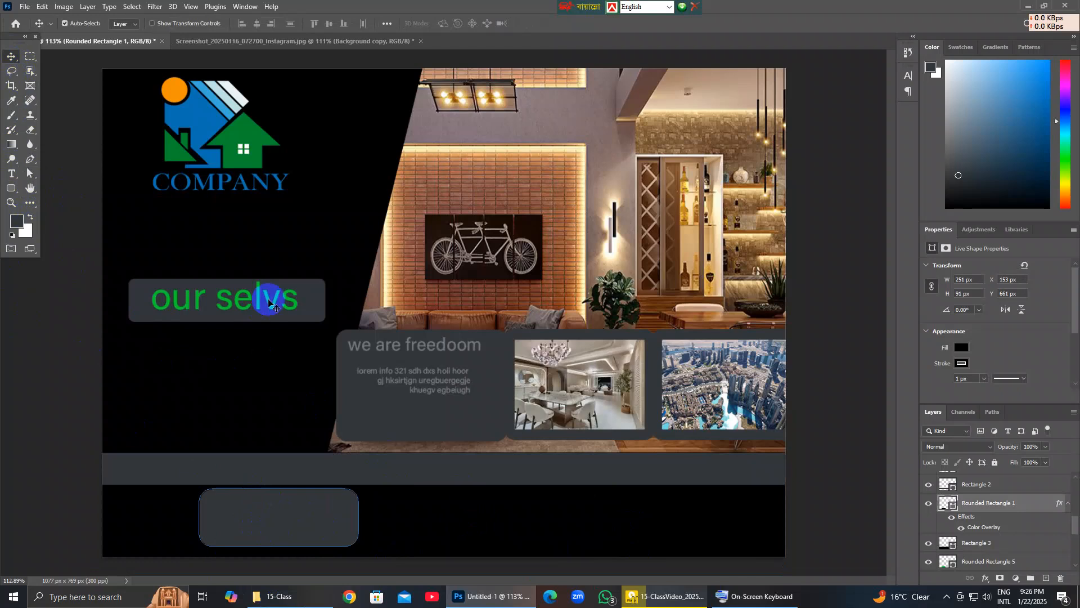
{"action": "key", "text": "u"}
{"action": "key", "text": "alt+bracketleft"}
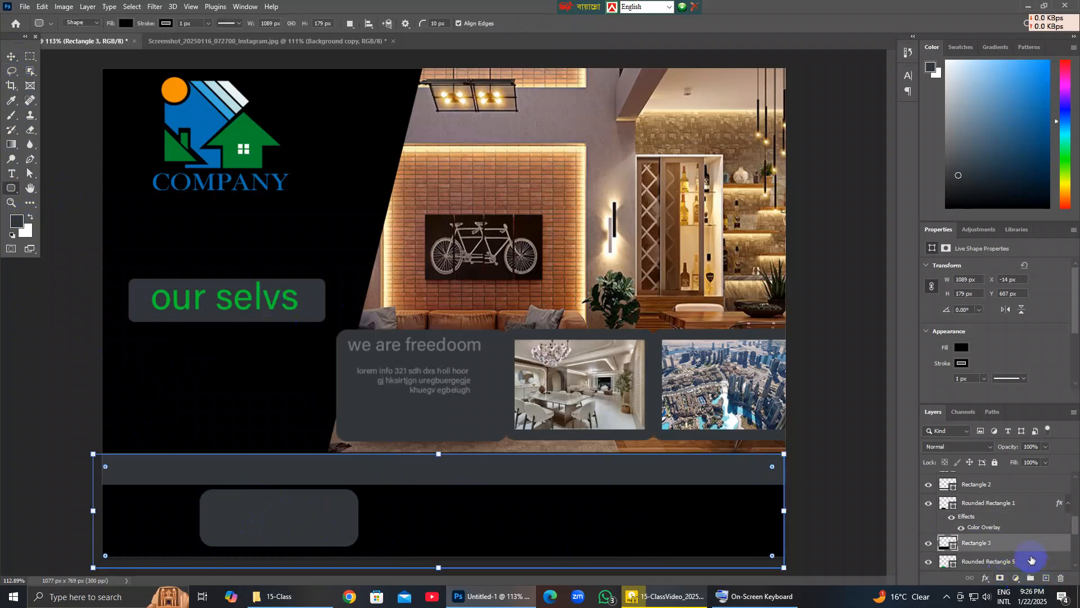
{"action": "scroll", "coordinate": [1031, 560], "scroll_direction": "down", "scroll_amount": 5}
{"action": "scroll", "coordinate": [1025, 559], "scroll_direction": "up", "scroll_amount": 3}
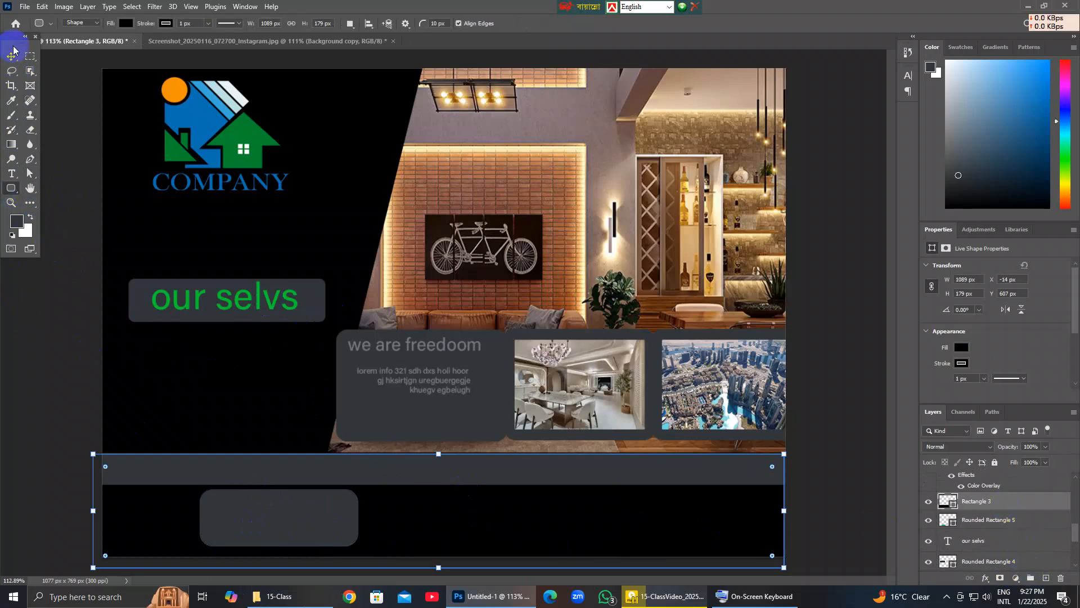
{"action": "left_click", "coordinate": [12, 52]}
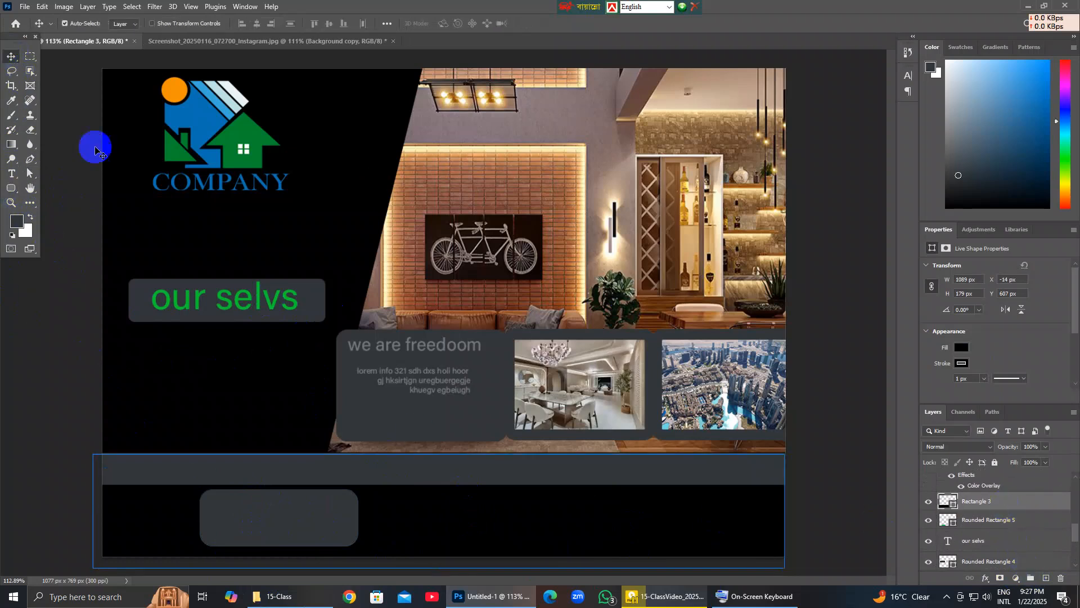
Draw a dark grey rounded rectangle about 307 by 84 px on a new layer above Rounded Rectangle 1, beside the first footer panel.
{"action": "left_click", "coordinate": [321, 514]}
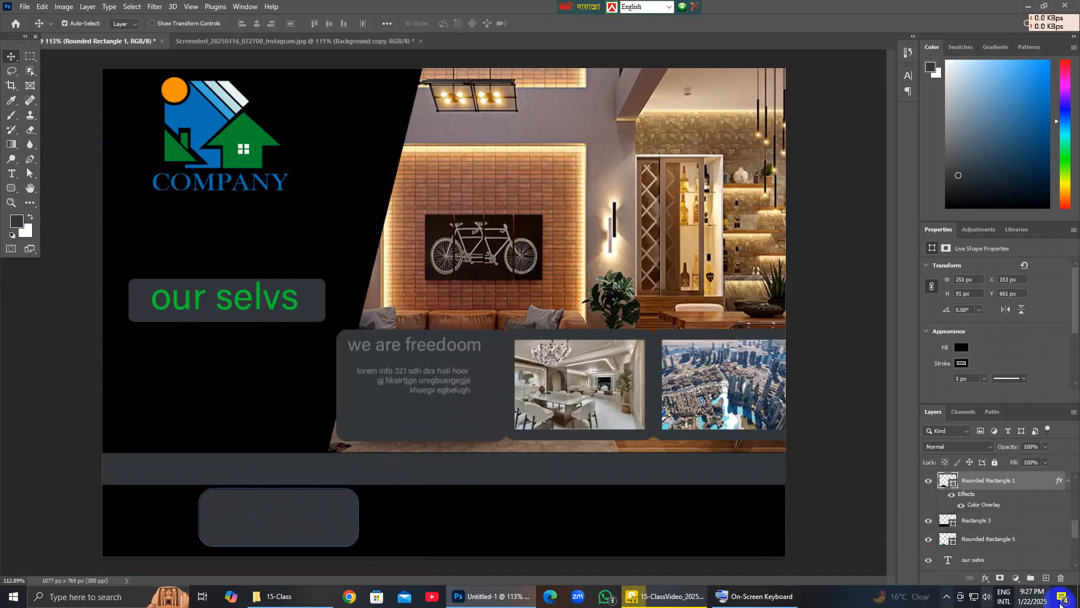
{"action": "left_click", "coordinate": [1046, 577]}
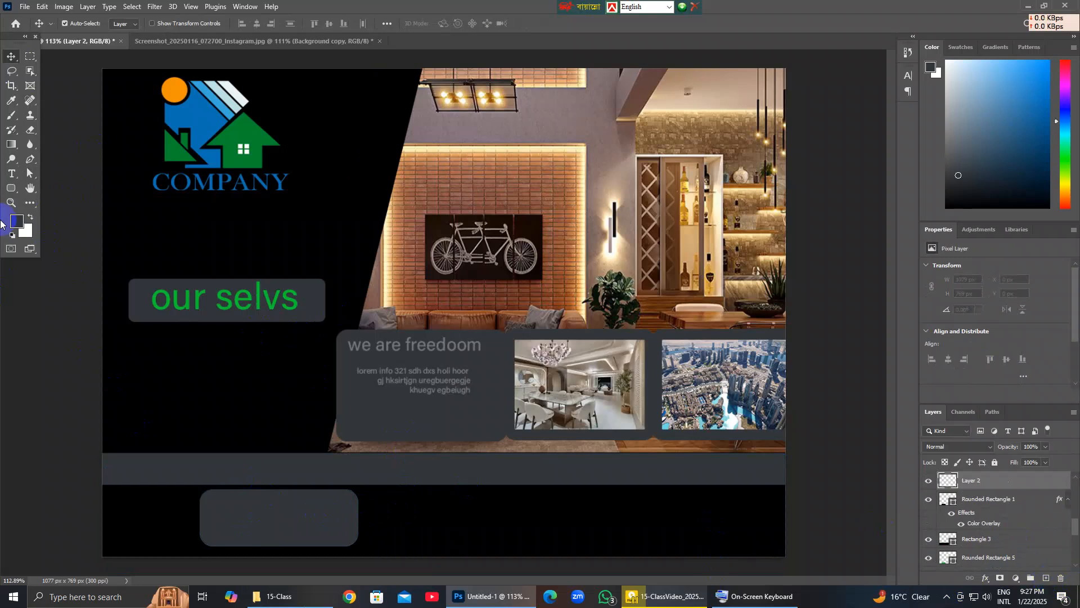
{"action": "right_click", "coordinate": [10, 192]}
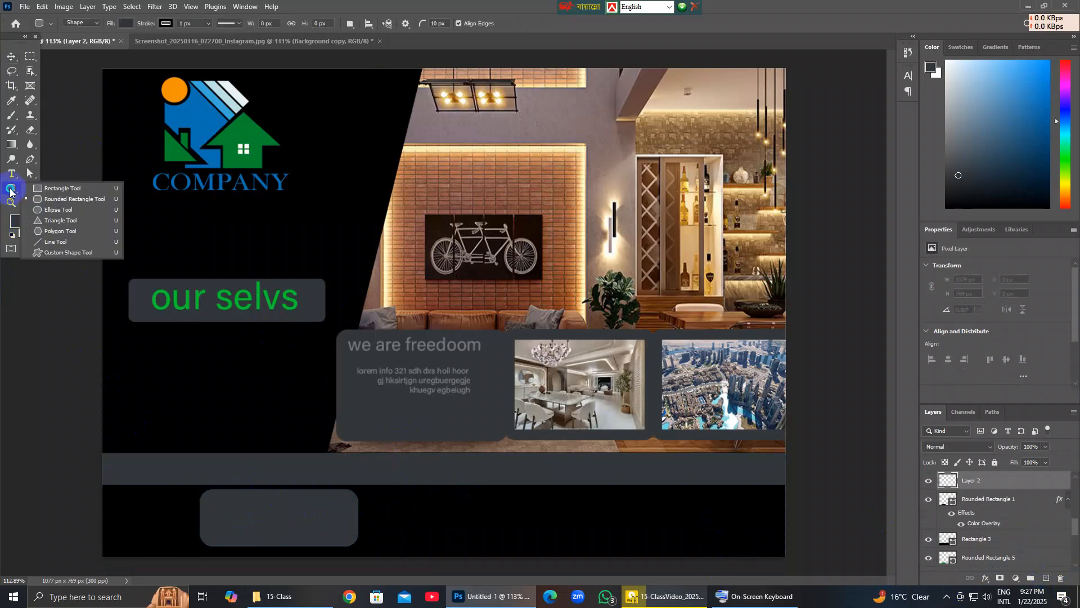
{"action": "left_click", "coordinate": [57, 190]}
{"action": "left_click_drag", "start_coordinate": [373, 496], "coordinate": [565, 549]}
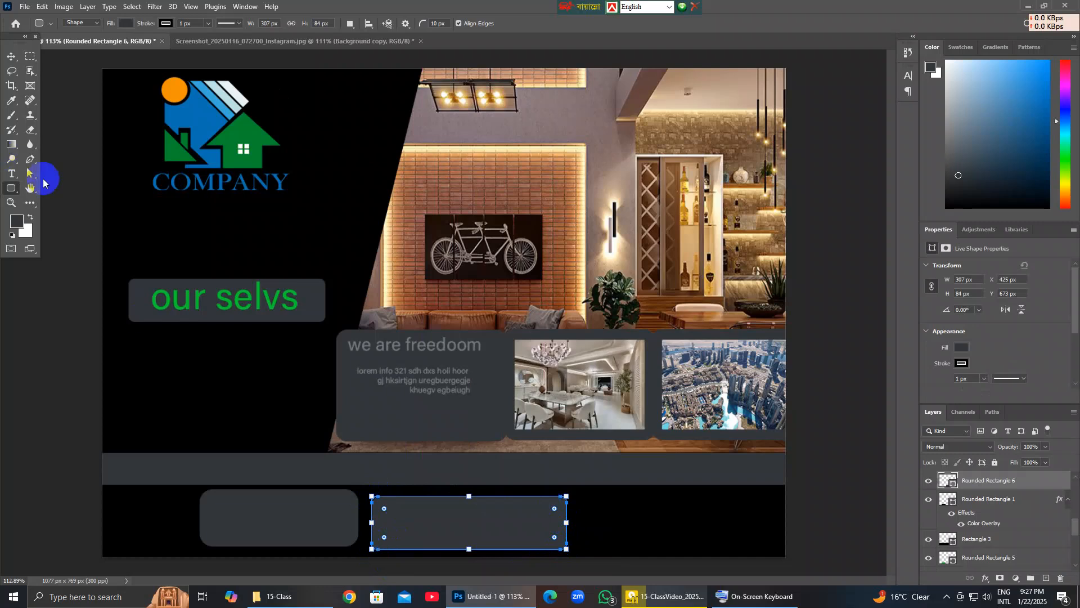
Nudge the new second footer panel up and closer to the first panel so the two line up in the black footer.
{"action": "left_click", "coordinate": [6, 56]}
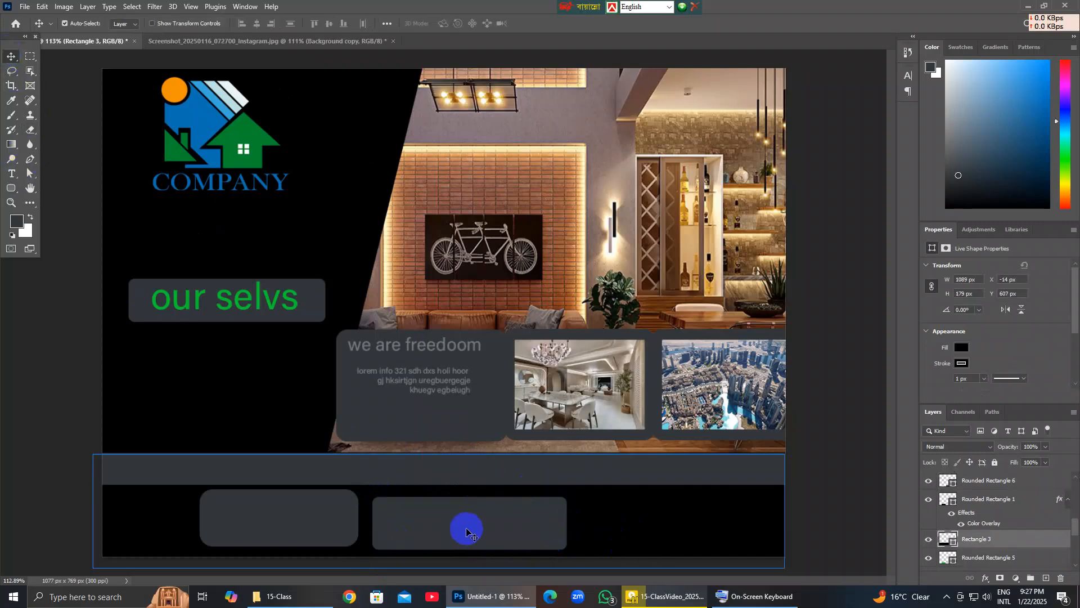
{"action": "key", "text": "Up"}
{"action": "key", "text": "Up"}
{"action": "key", "text": "Up"}
{"action": "key", "text": "Up"}
{"action": "key", "text": "Up"}
{"action": "key", "text": "Up"}
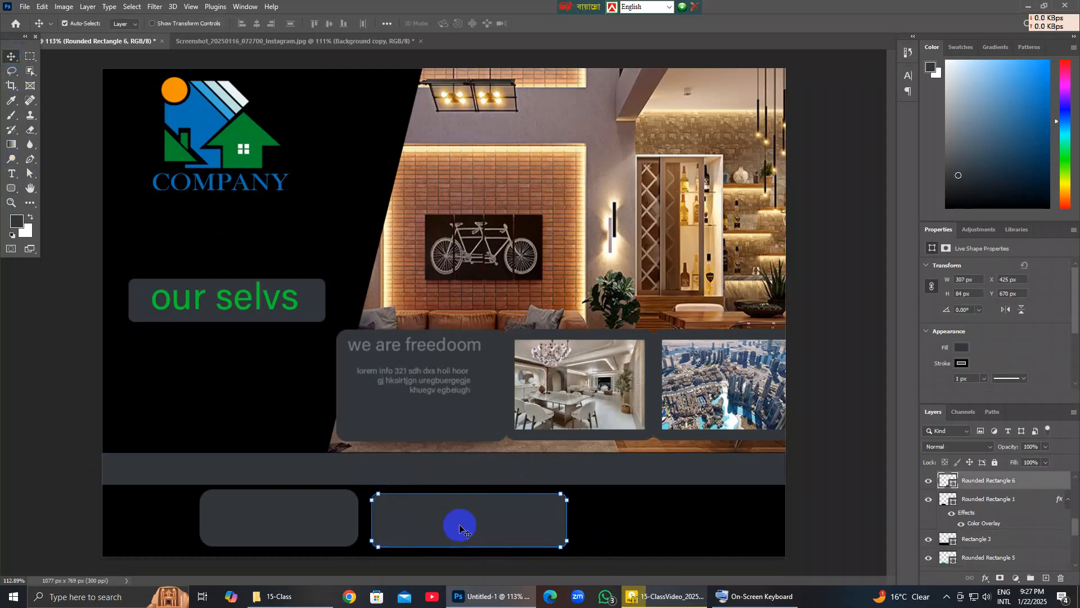
{"action": "key", "text": "Up"}
{"action": "left_click", "coordinate": [572, 519]}
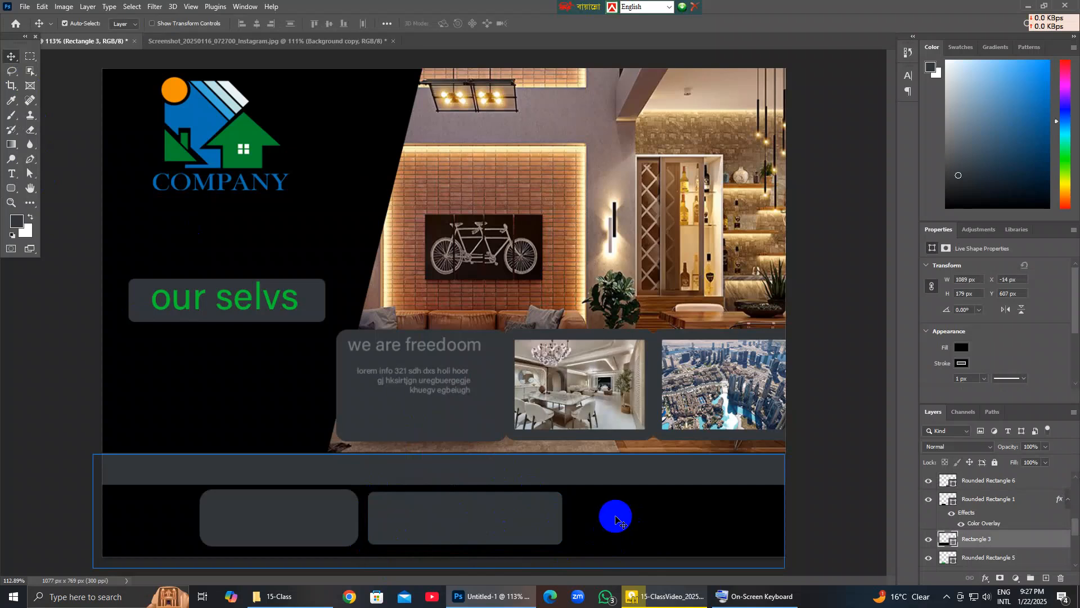
Examine the phone icon and contact panels in the footer of the reference banner.
{"action": "left_click", "coordinate": [309, 44]}
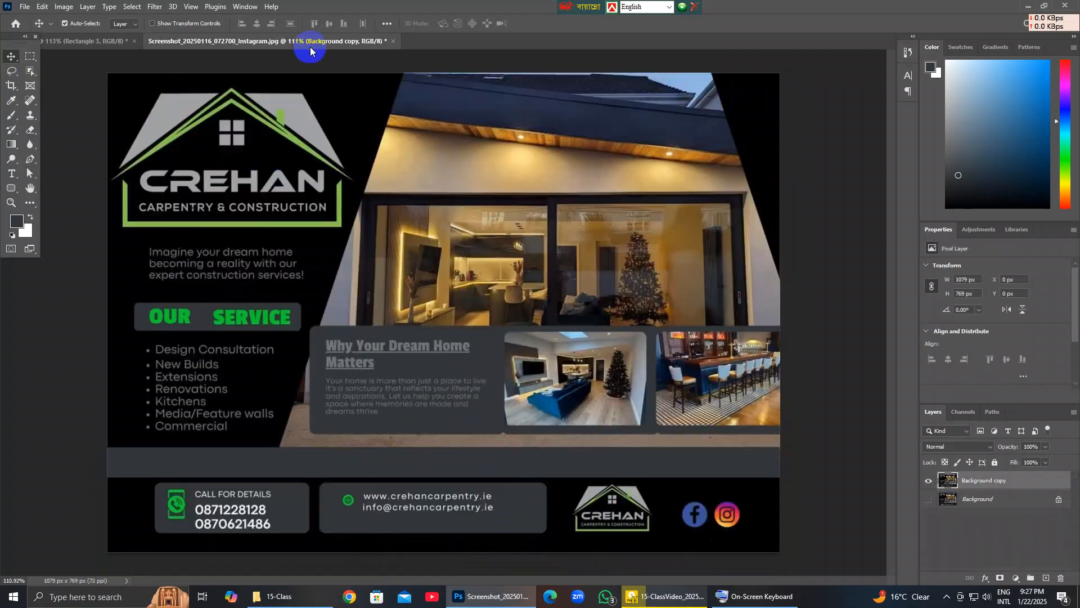
{"action": "left_click", "coordinate": [98, 41]}
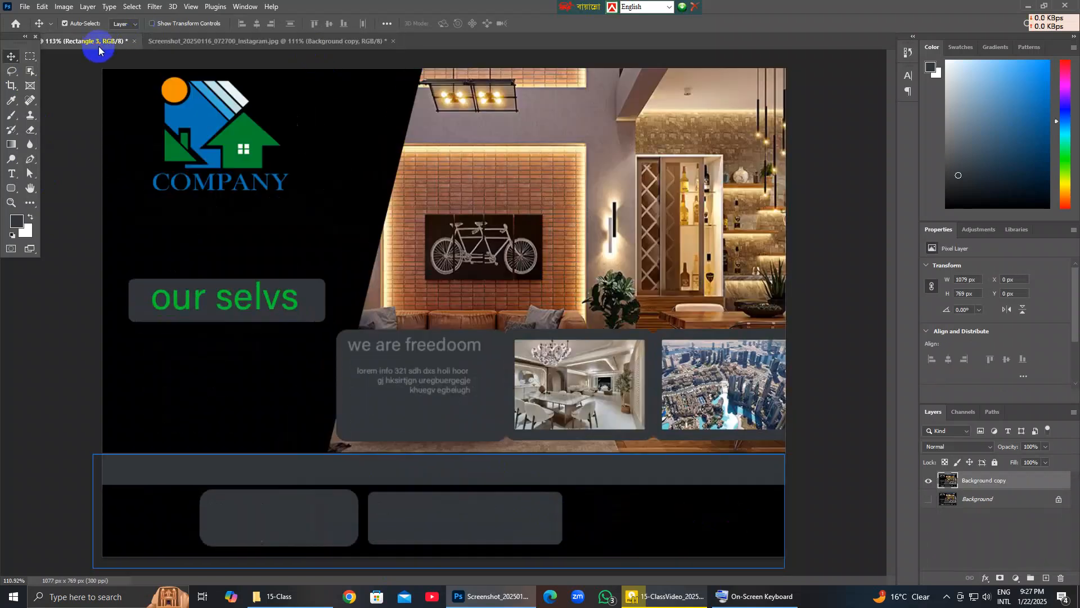
{"action": "left_click", "coordinate": [288, 515]}
{"action": "left_click", "coordinate": [287, 45]}
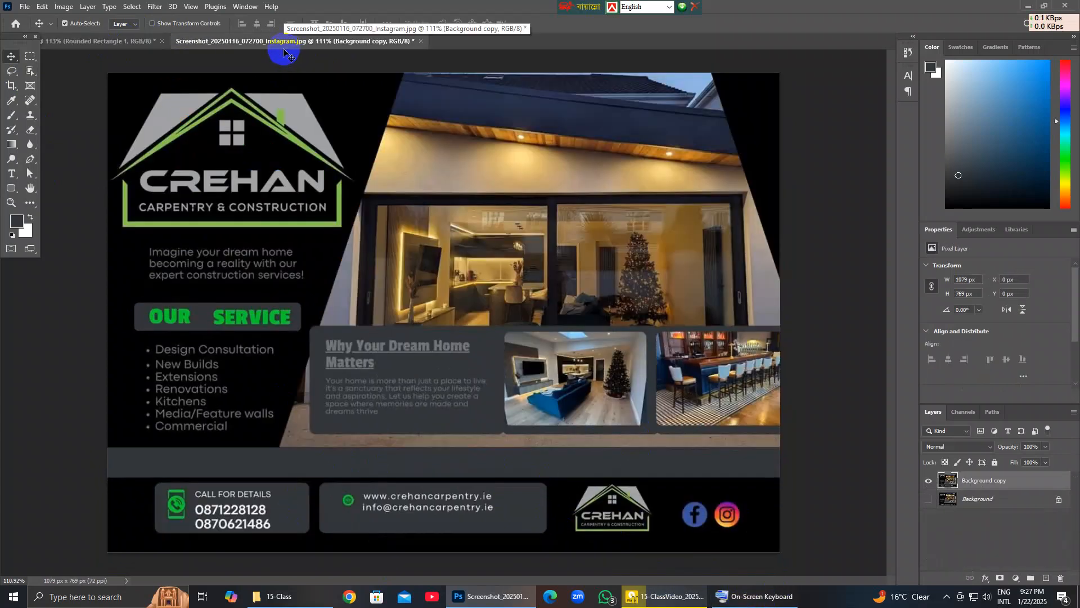
{"action": "left_click", "coordinate": [262, 115]}
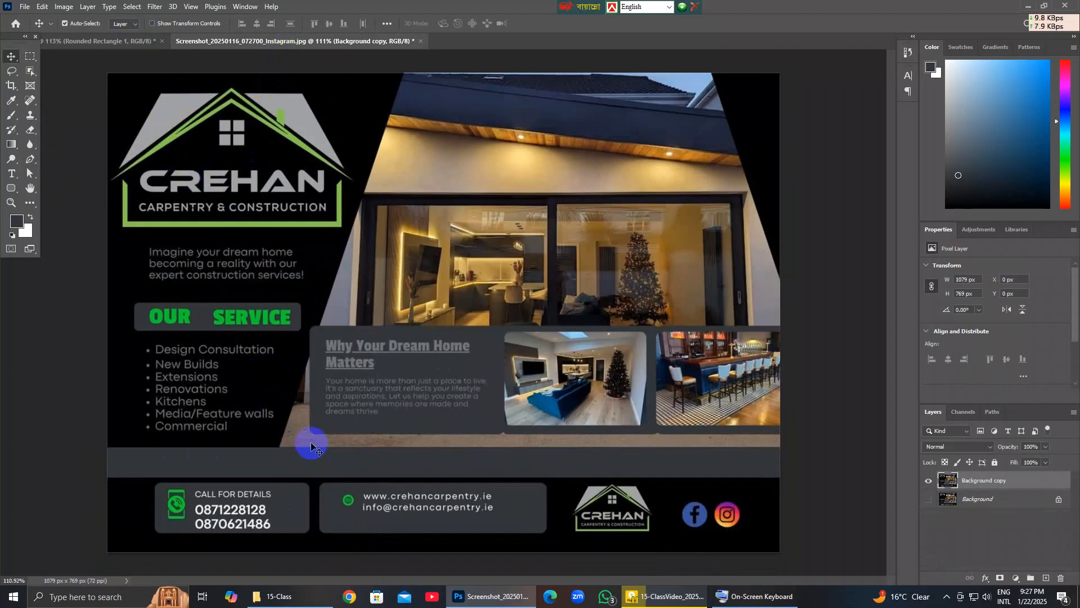
{"action": "scroll", "coordinate": [267, 433], "scroll_direction": "up", "scroll_amount": 2}
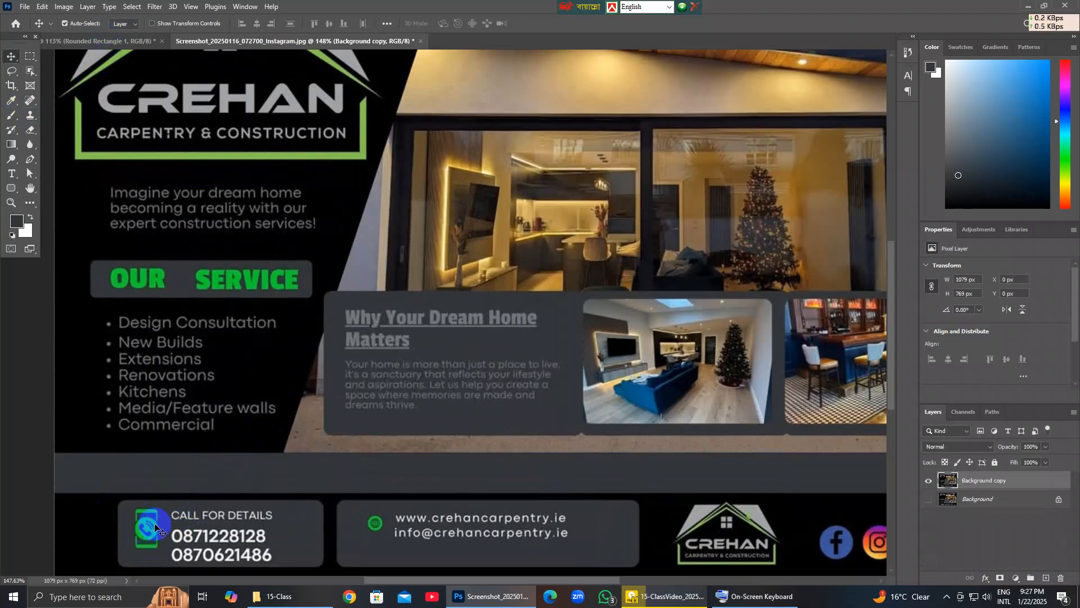
In the Untitled-1 design, add a new empty layer directly above the Rounded Rectangle 1 layer.
{"action": "left_click", "coordinate": [128, 50]}
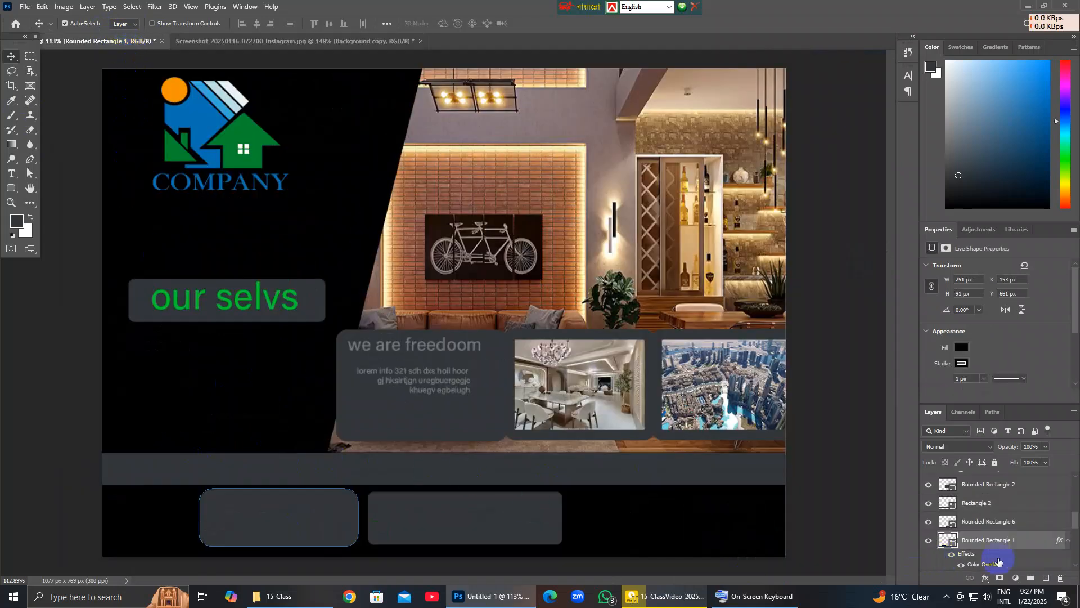
{"action": "left_click", "coordinate": [1006, 484]}
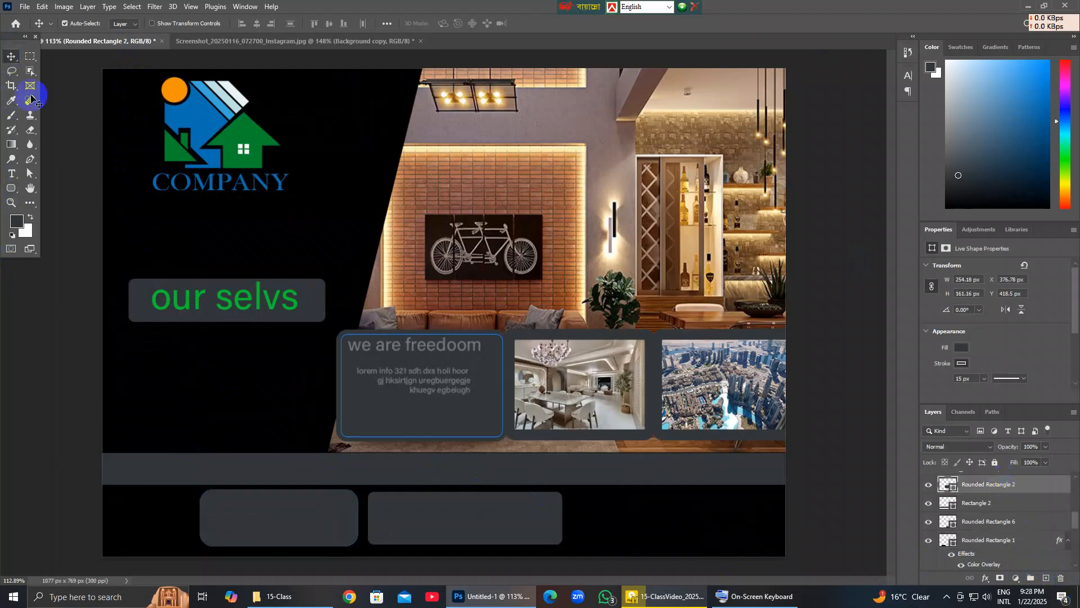
{"action": "left_click", "coordinate": [308, 509]}
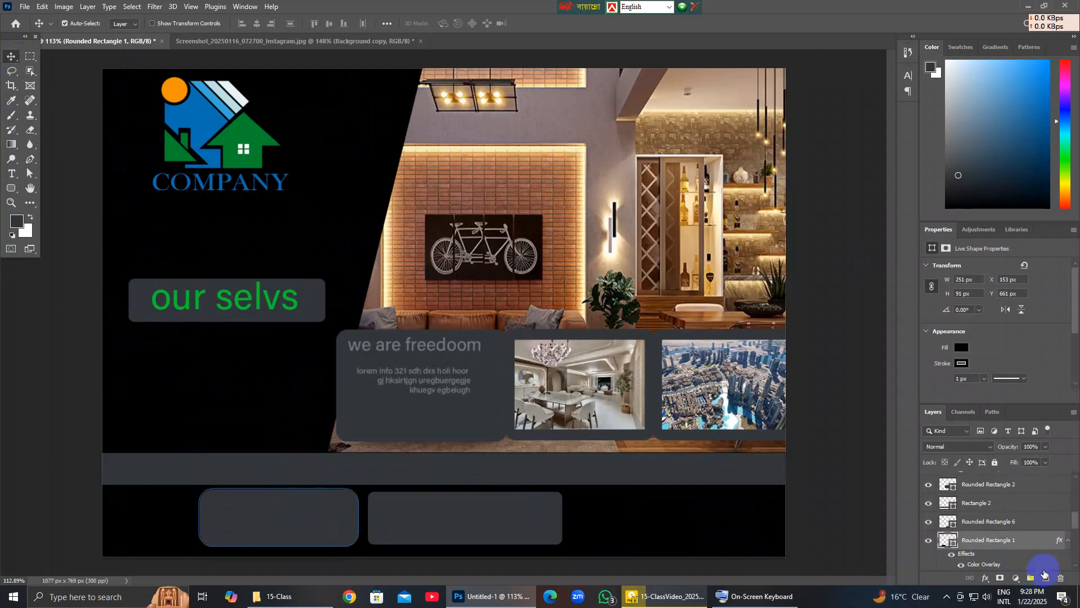
{"action": "left_click", "coordinate": [1044, 574]}
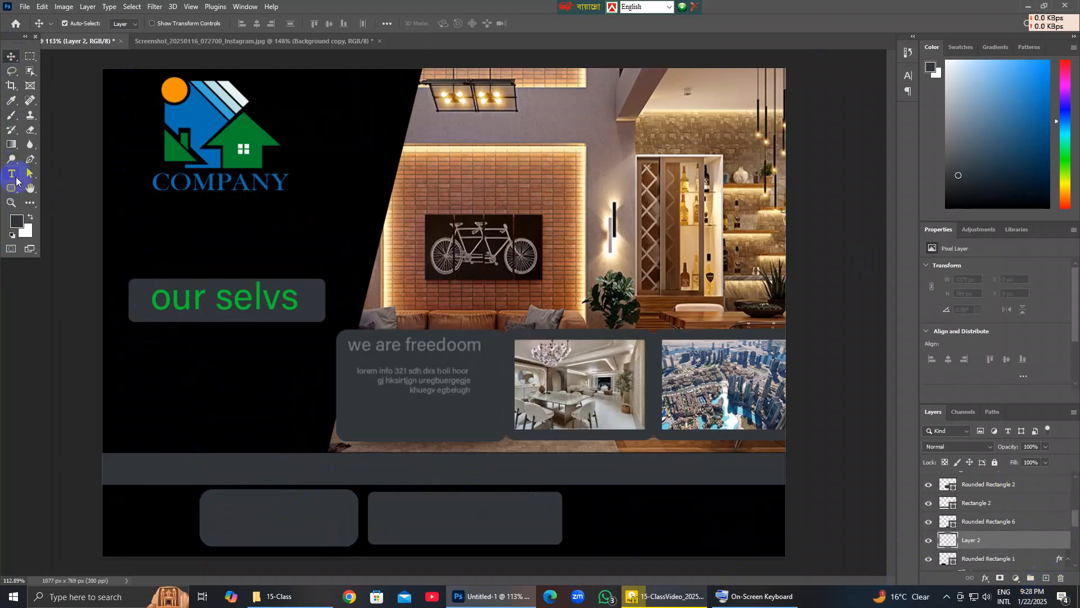
{"action": "left_click", "coordinate": [14, 177]}
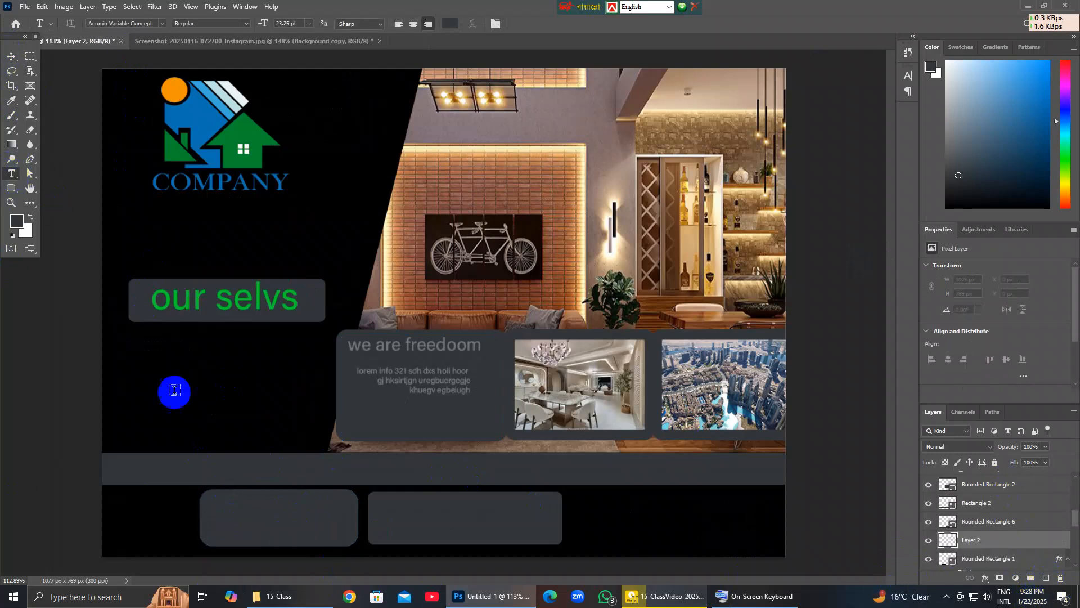
Start placing an embedded image and browse to the grapix mal folder on drive J:, shown as large icons.
{"action": "left_click", "coordinate": [29, 9]}
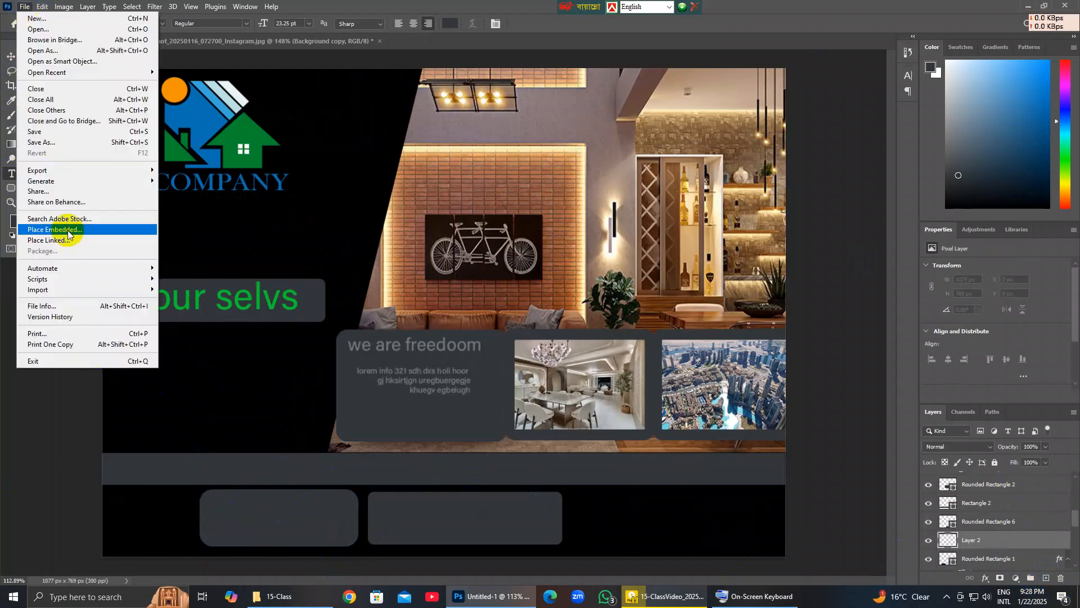
{"action": "left_click", "coordinate": [34, 219]}
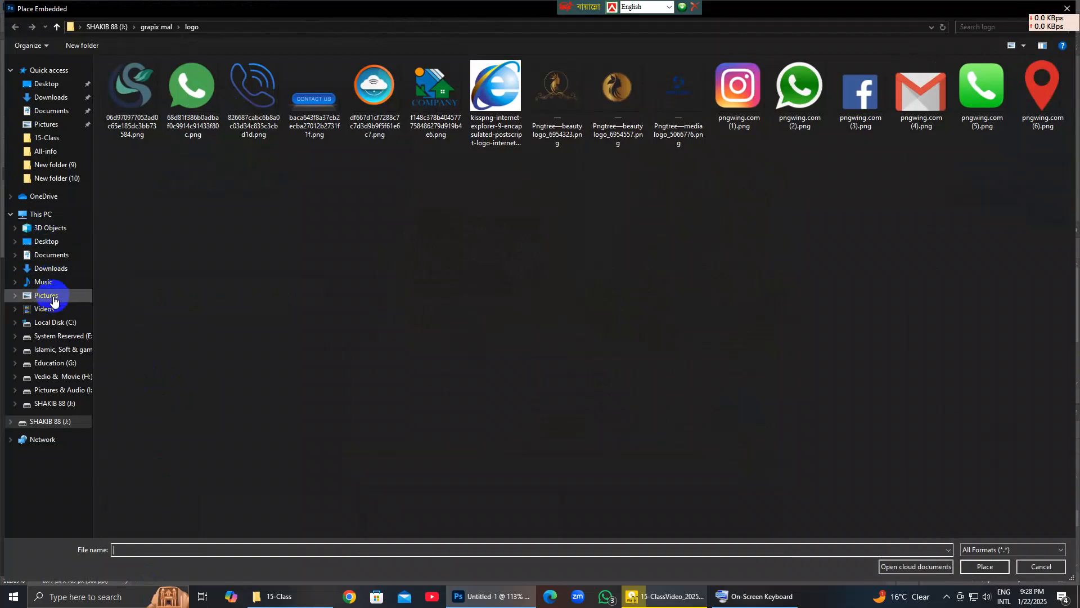
{"action": "left_click", "coordinate": [51, 406]}
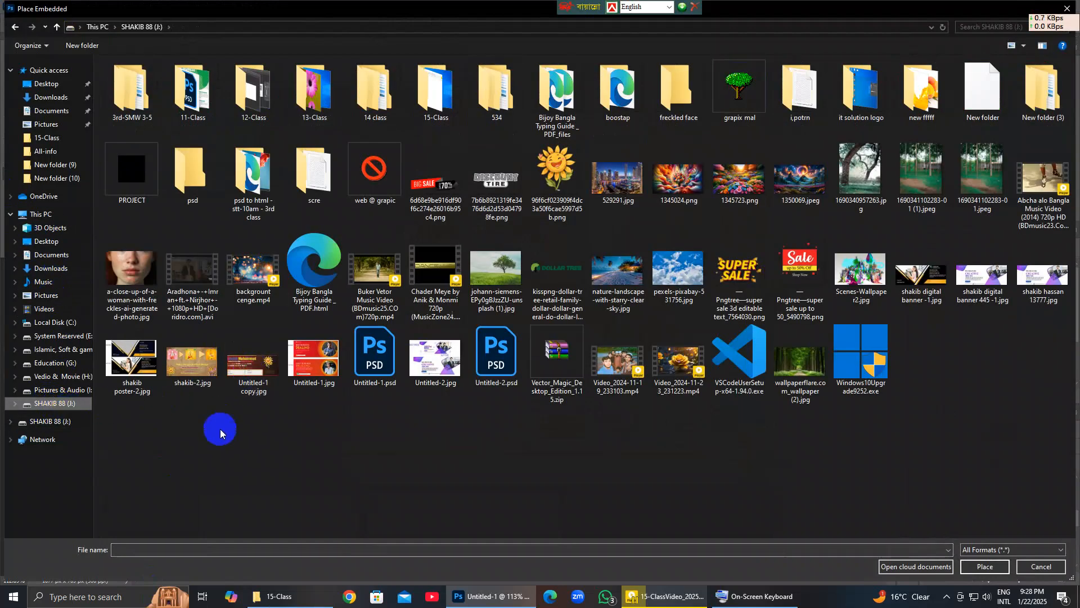
{"action": "double_click", "coordinate": [739, 90]}
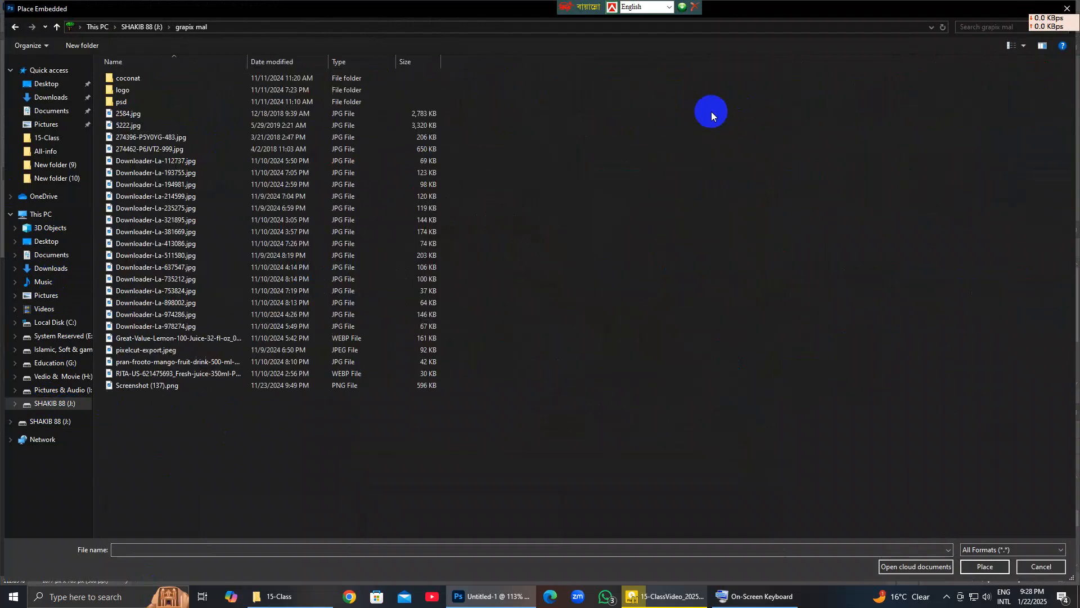
{"action": "right_click", "coordinate": [604, 179]}
{"action": "mouse_move", "coordinate": [651, 180]}
{"action": "left_click", "coordinate": [730, 202]}
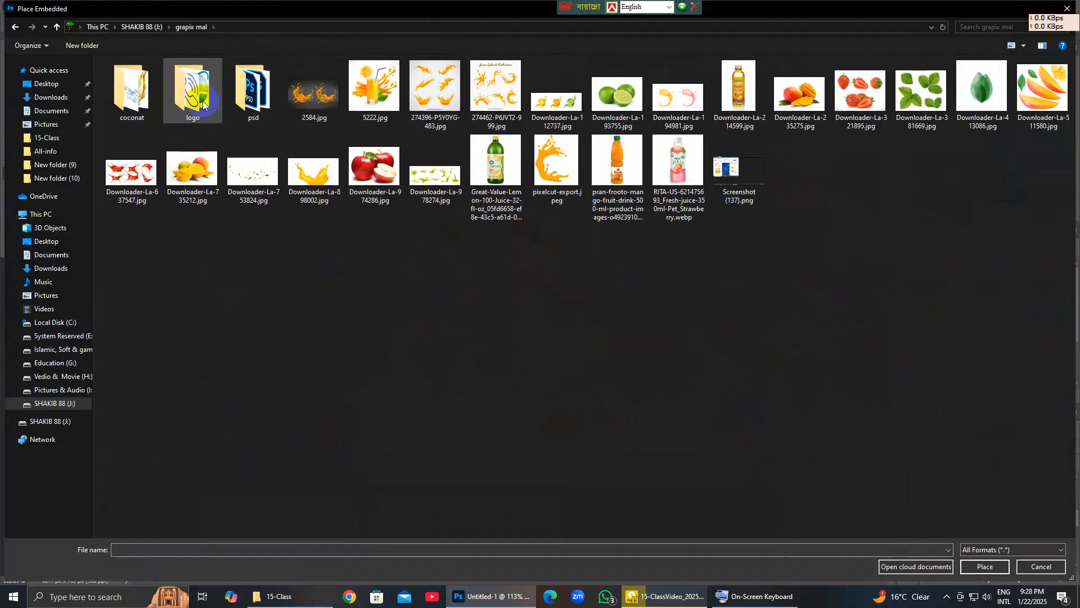
Show the logo folder's files as large icons and place the green phone icon pngwing.com (5).png as an embedded image.
{"action": "double_click", "coordinate": [206, 115]}
{"action": "right_click", "coordinate": [619, 271]}
{"action": "mouse_move", "coordinate": [641, 277]}
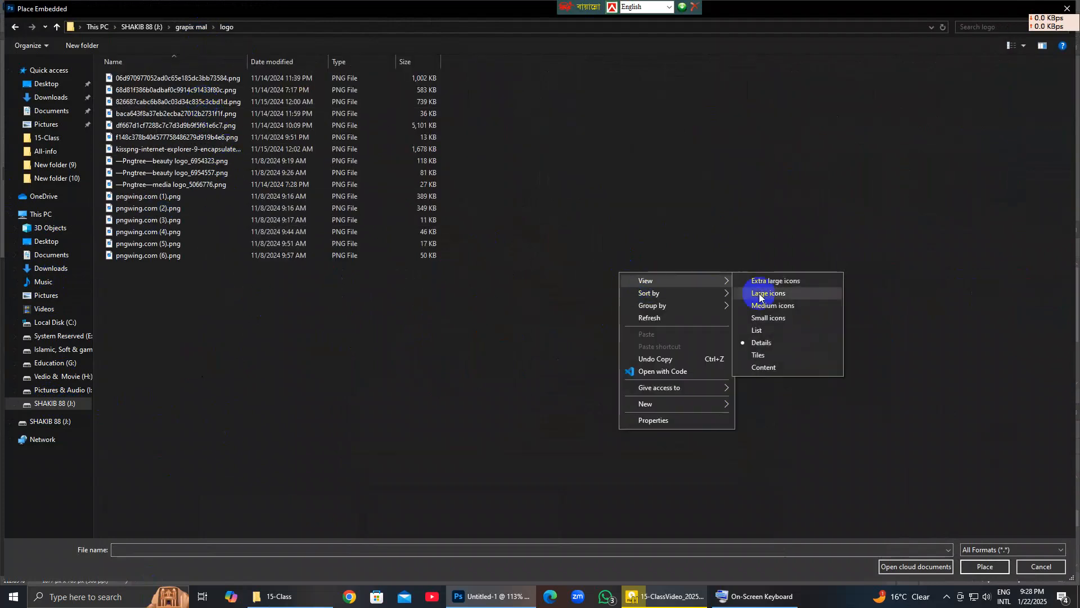
{"action": "left_click", "coordinate": [768, 294]}
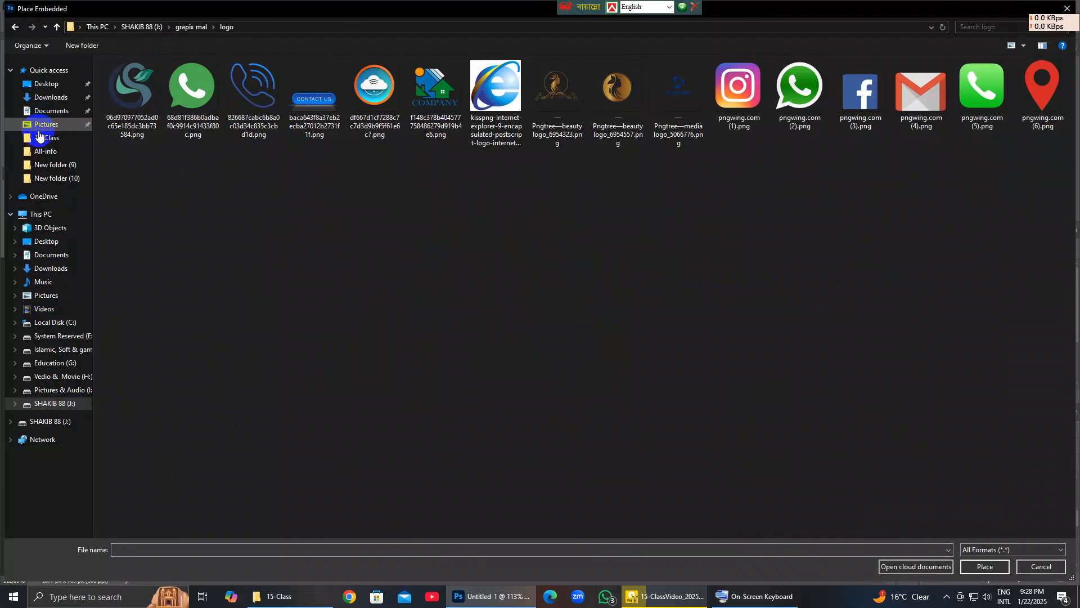
{"action": "double_click", "coordinate": [982, 90]}
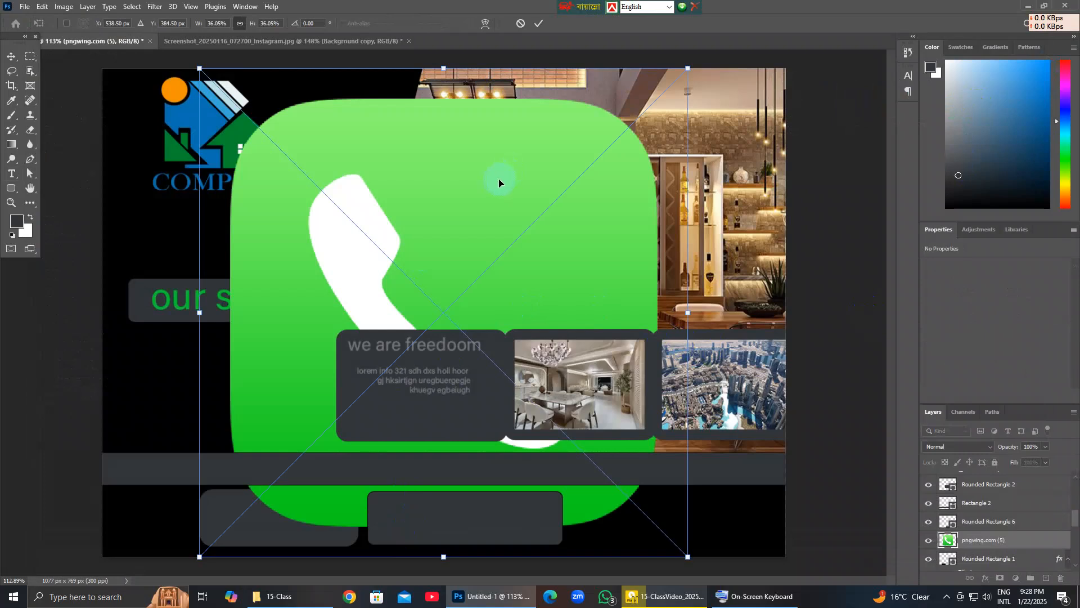
{"action": "left_click_drag", "start_coordinate": [687, 68], "coordinate": [236, 517]}
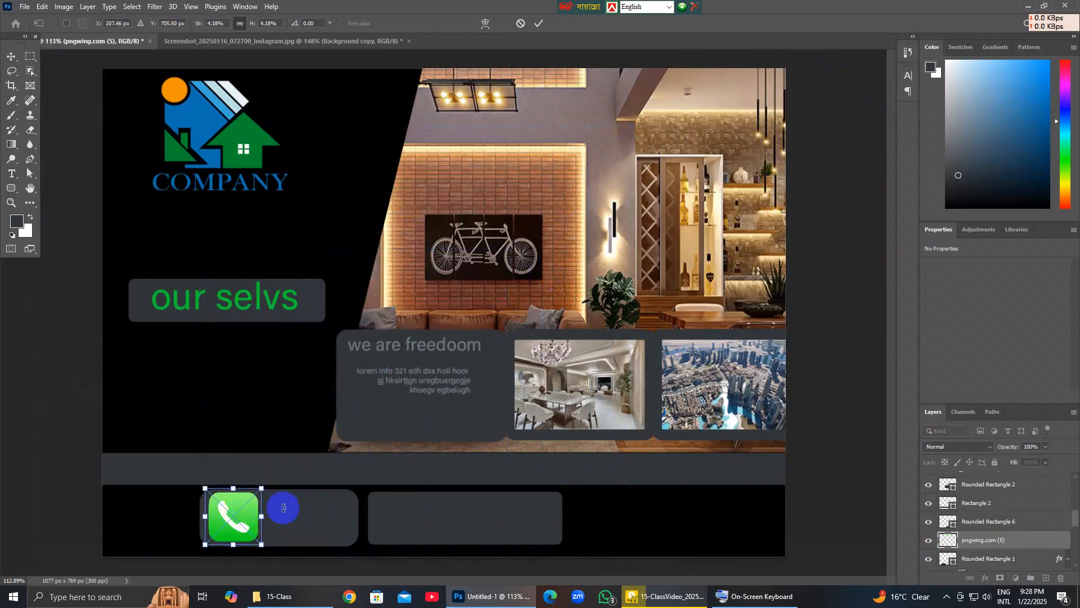
{"action": "left_click", "coordinate": [260, 40]}
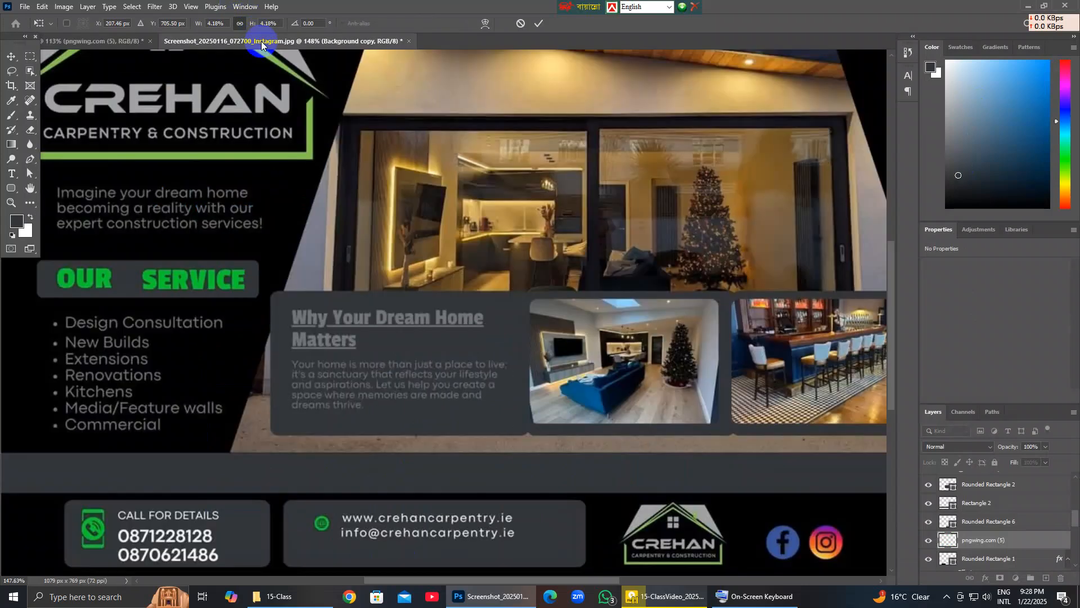
{"action": "left_click", "coordinate": [74, 40]}
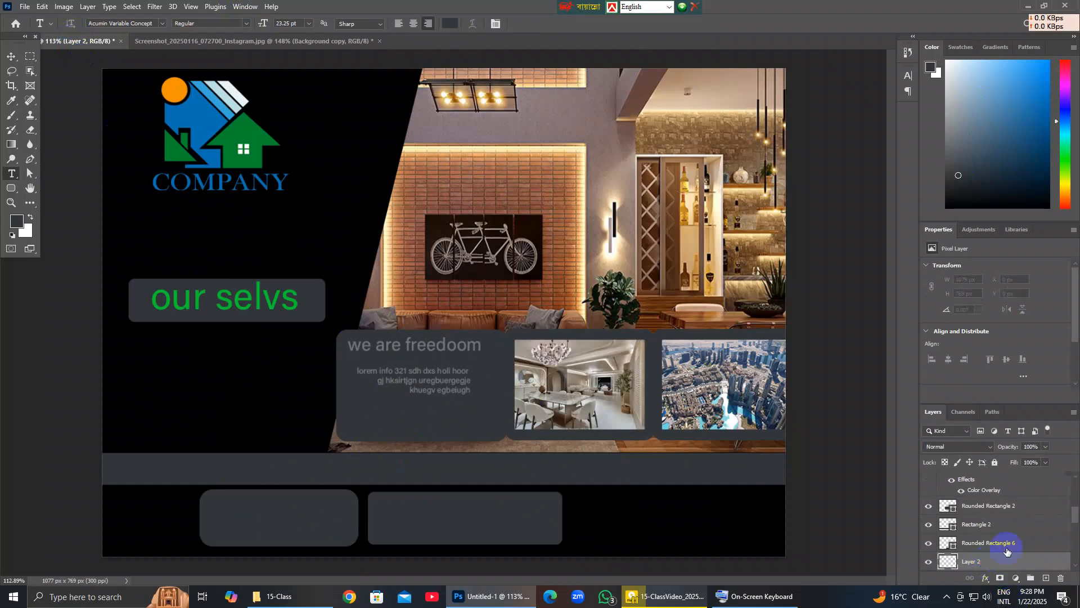
Place the blue outlined phone icon as an embedded image, scaled to about 52 × 52 px inside the first footer panel.
{"action": "scroll", "coordinate": [1006, 551], "scroll_direction": "down", "scroll_amount": 2}
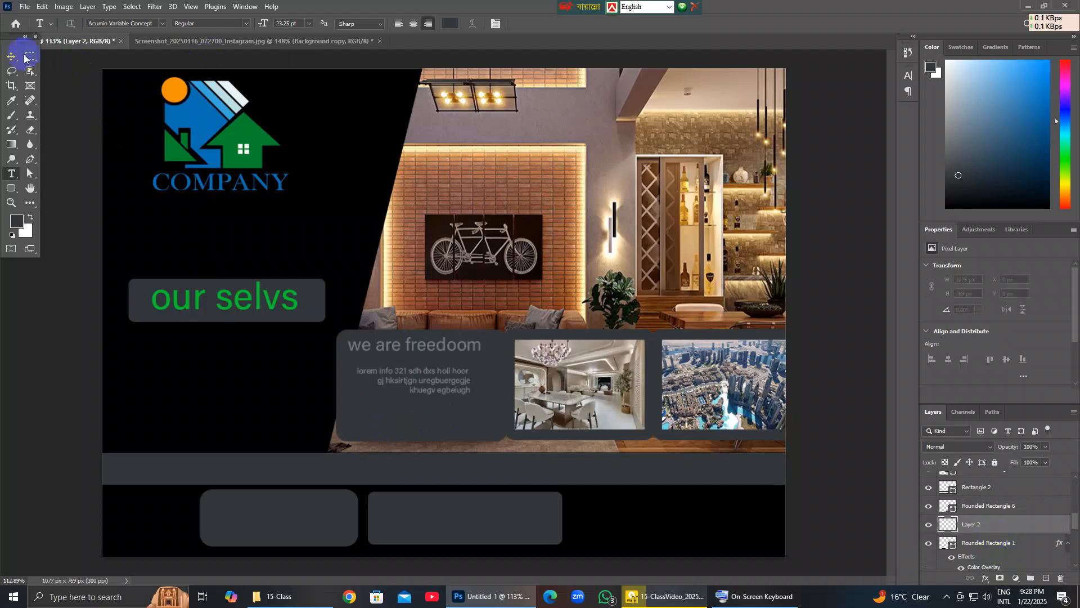
{"action": "left_click", "coordinate": [25, 6]}
{"action": "left_click", "coordinate": [63, 218]}
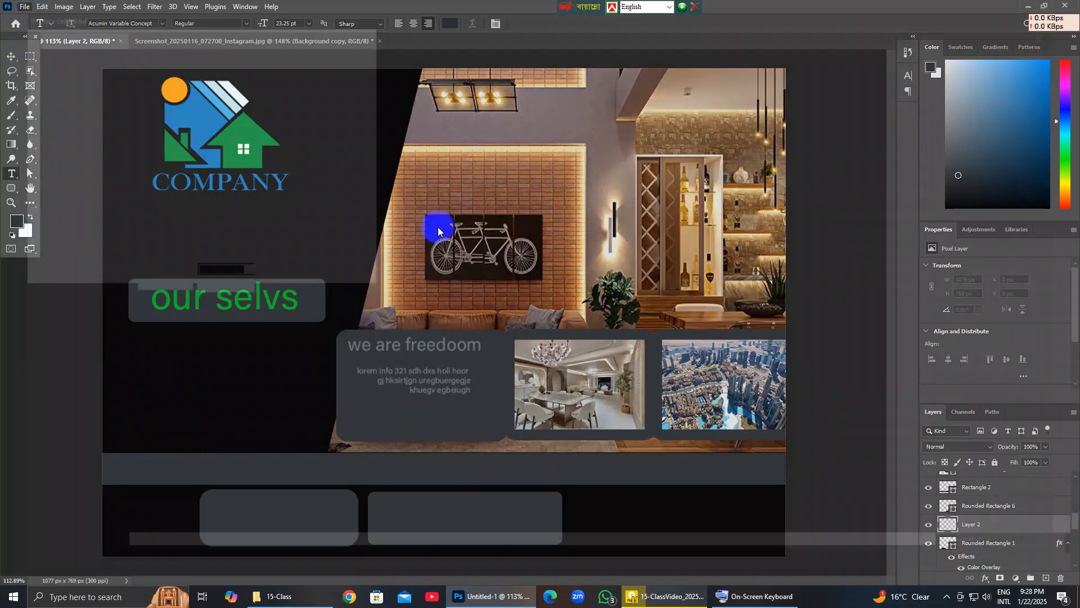
{"action": "double_click", "coordinate": [264, 117]}
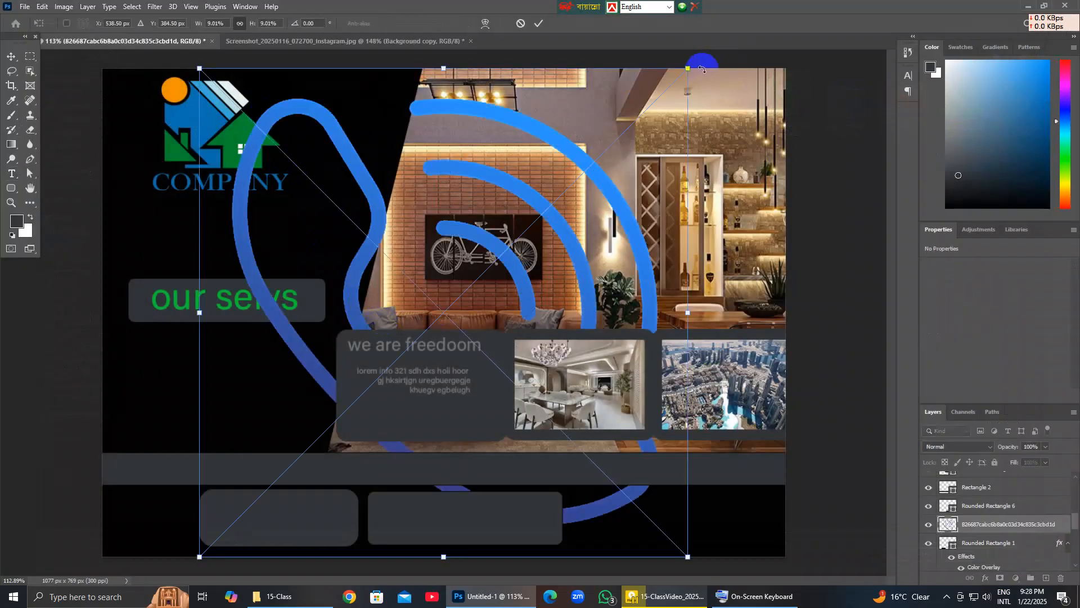
{"action": "left_click_drag", "start_coordinate": [687, 68], "coordinate": [248, 484]}
{"action": "mouse_move", "coordinate": [234, 521]}
{"action": "left_mouse_down"}
{"action": "mouse_move", "coordinate": [246, 503]}
{"action": "mouse_move", "coordinate": [238, 511]}
{"action": "left_mouse_up"}
{"action": "left_click", "coordinate": [11, 56]}
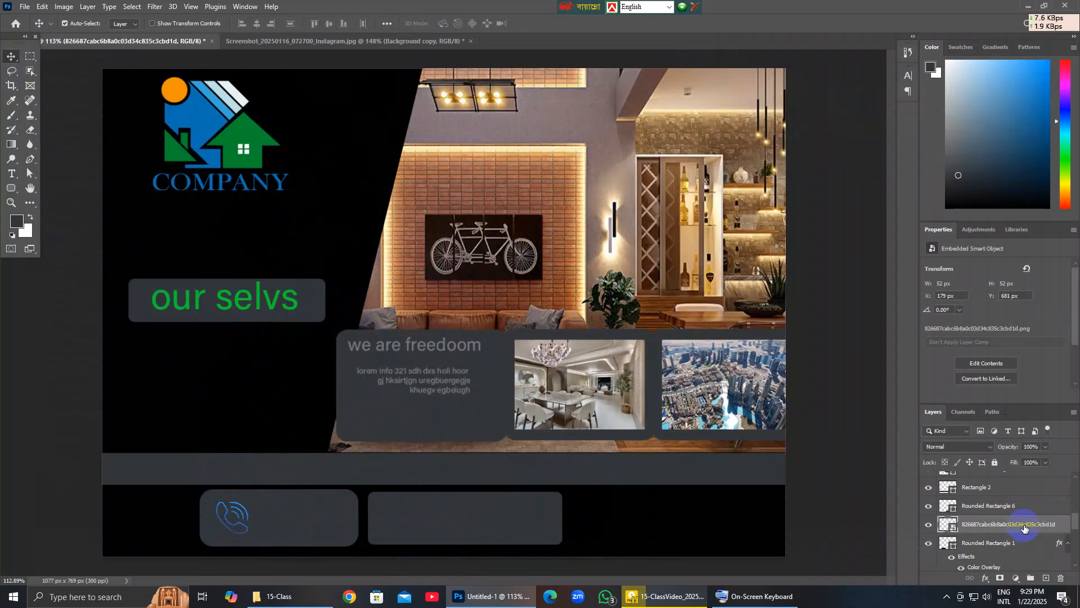
Sample the green of the phone icon in the reference banner, copy its hex code 18b532, and return to the Untitled-1 design.
{"action": "left_click", "coordinate": [286, 42]}
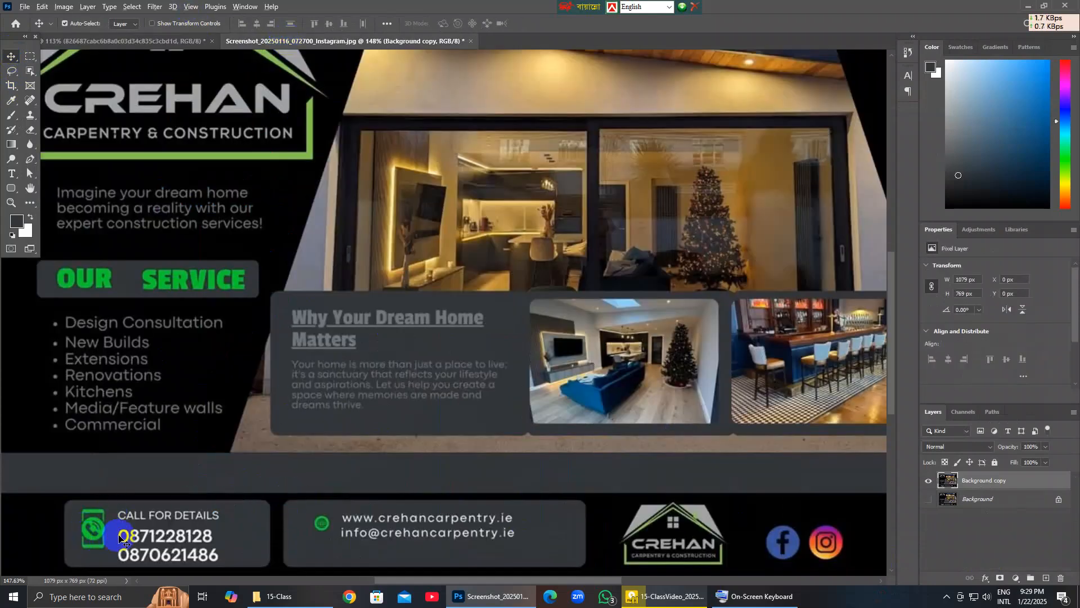
{"action": "scroll", "coordinate": [126, 534], "scroll_direction": "up", "scroll_amount": 2}
{"action": "left_click", "coordinate": [11, 103]}
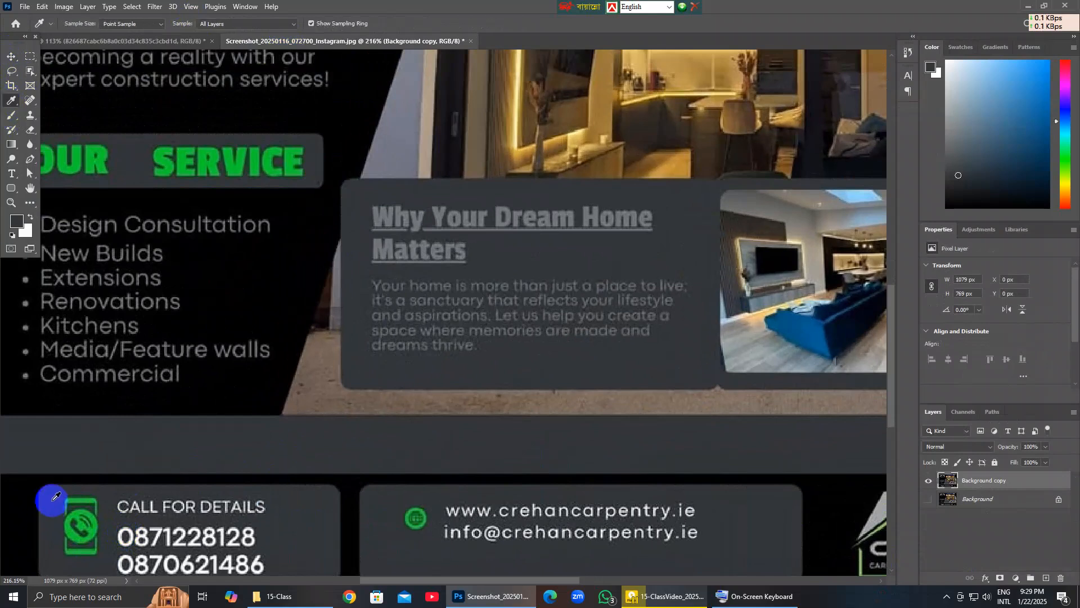
{"action": "left_click", "coordinate": [79, 520]}
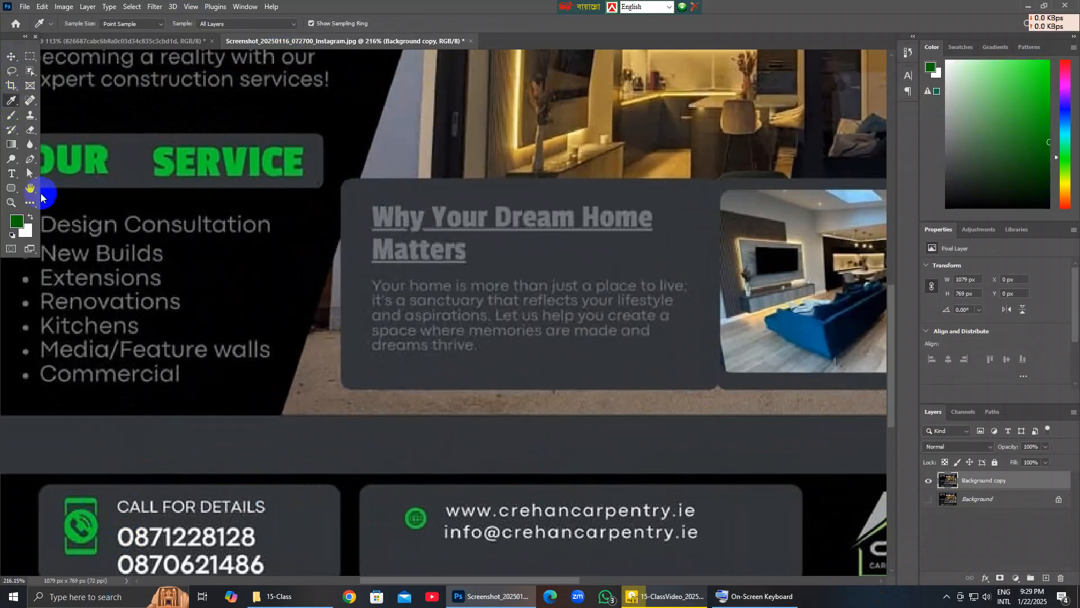
{"action": "left_click", "coordinate": [83, 519]}
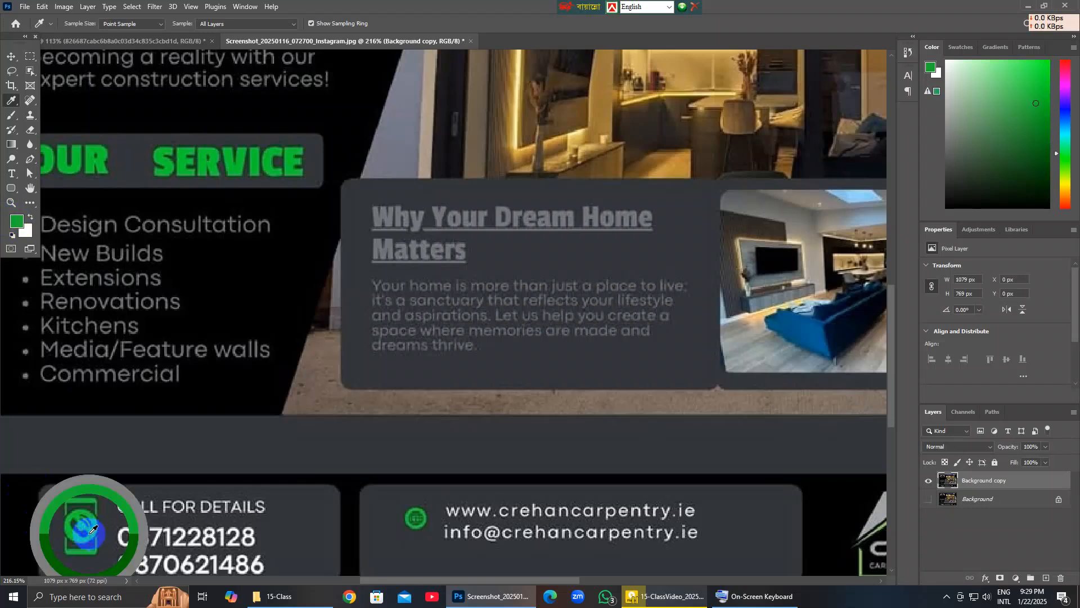
{"action": "left_click", "coordinate": [23, 214]}
{"action": "left_click", "coordinate": [748, 376]}
{"action": "right_click", "coordinate": [756, 377]}
{"action": "left_click", "coordinate": [782, 407]}
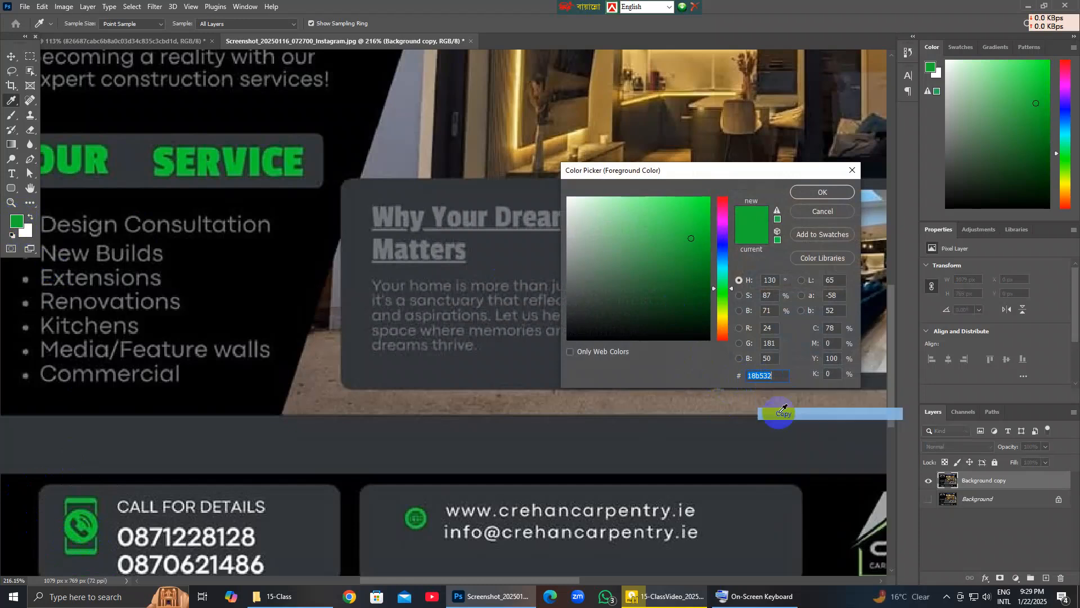
{"action": "left_click", "coordinate": [852, 170]}
{"action": "left_click", "coordinate": [102, 51]}
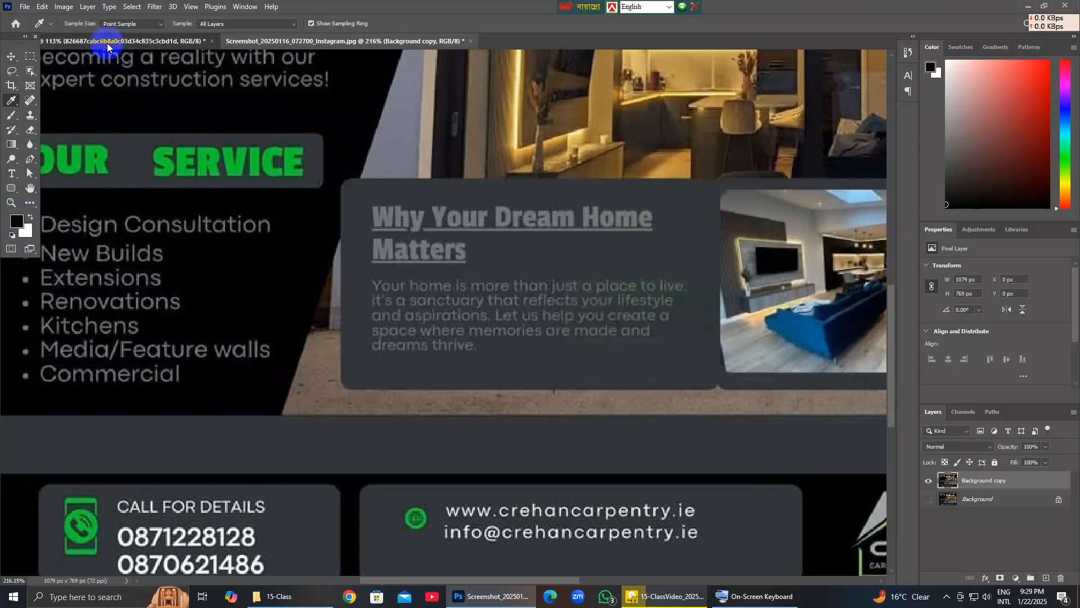
{"action": "left_click", "coordinate": [107, 42]}
{"action": "key", "text": "v"}
{"action": "left_click", "coordinate": [235, 518]}
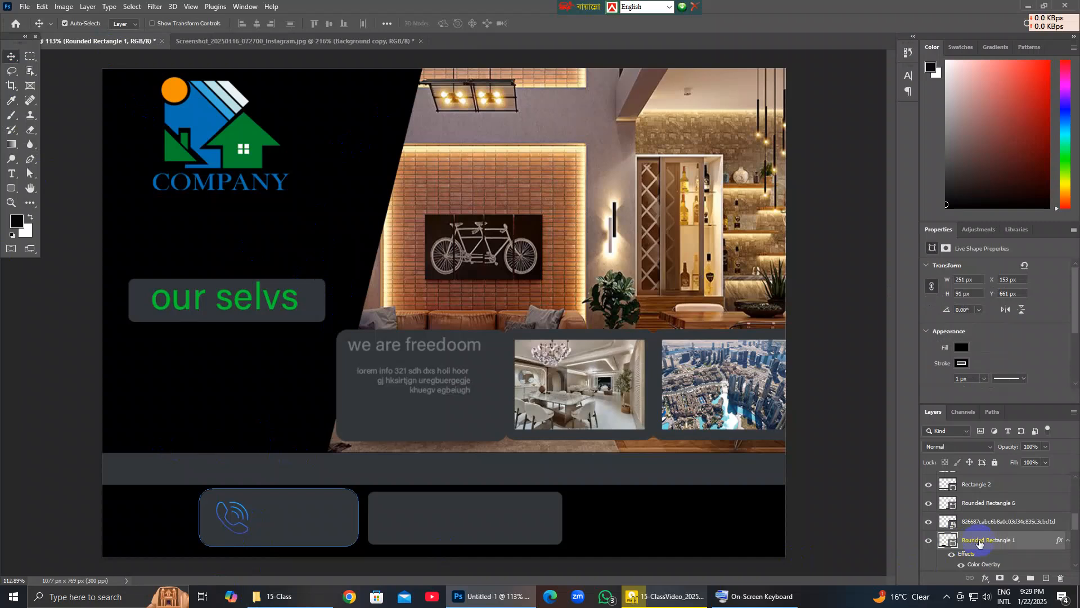
{"action": "right_click", "coordinate": [979, 542]}
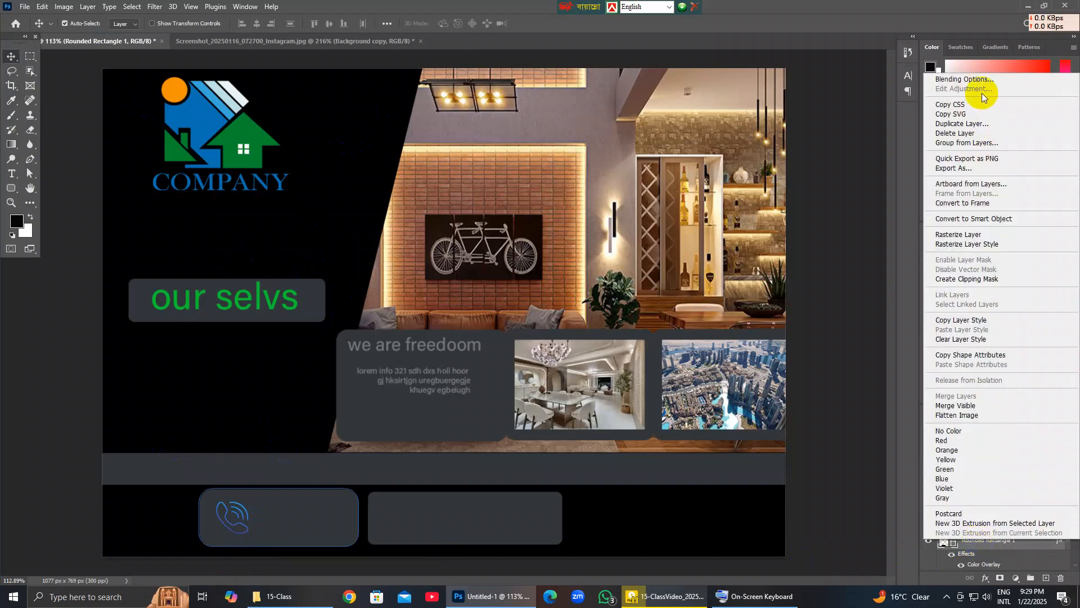
{"action": "left_click", "coordinate": [981, 80]}
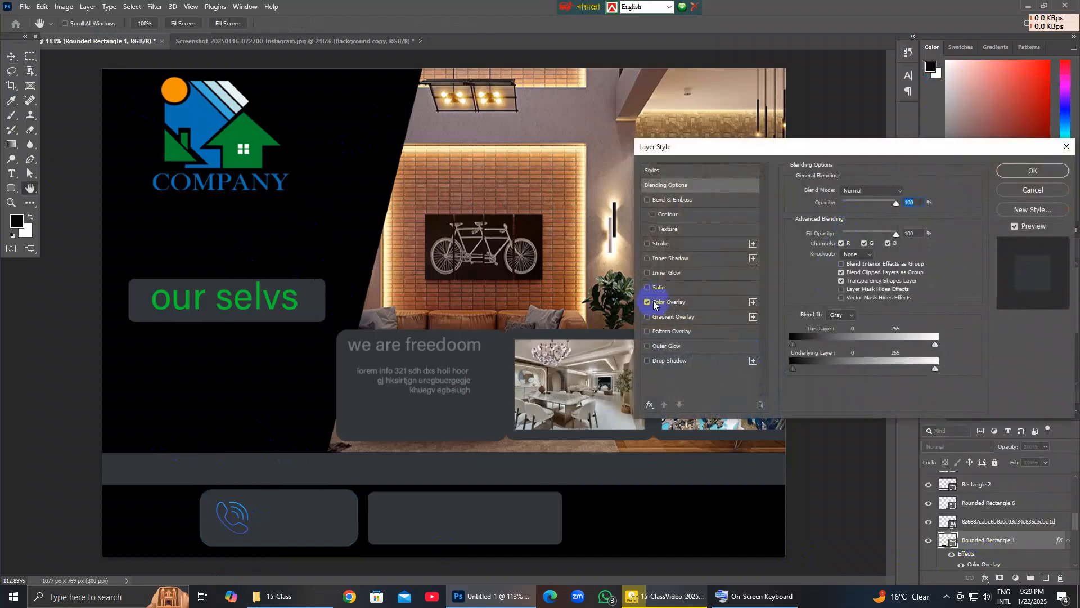
{"action": "left_click", "coordinate": [664, 304]}
{"action": "left_click", "coordinate": [647, 303]}
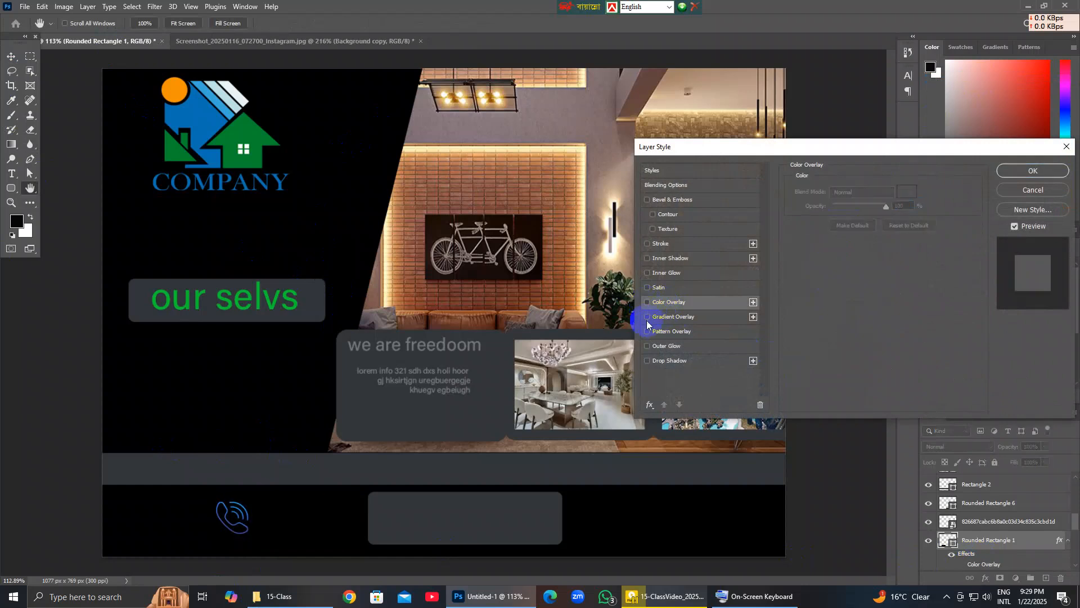
{"action": "left_click", "coordinate": [646, 318]}
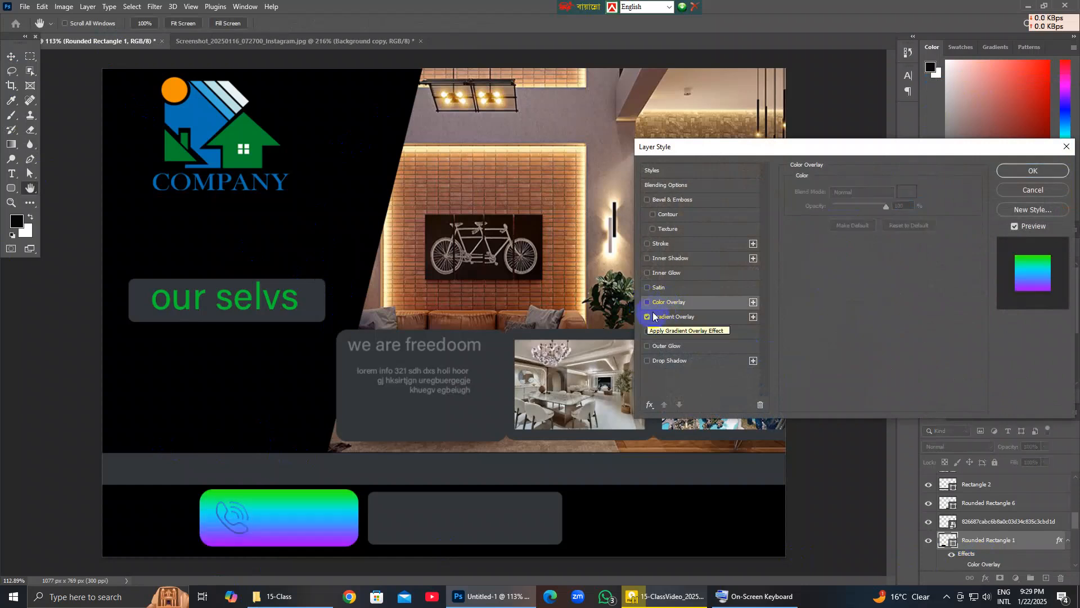
{"action": "left_click", "coordinate": [1063, 148]}
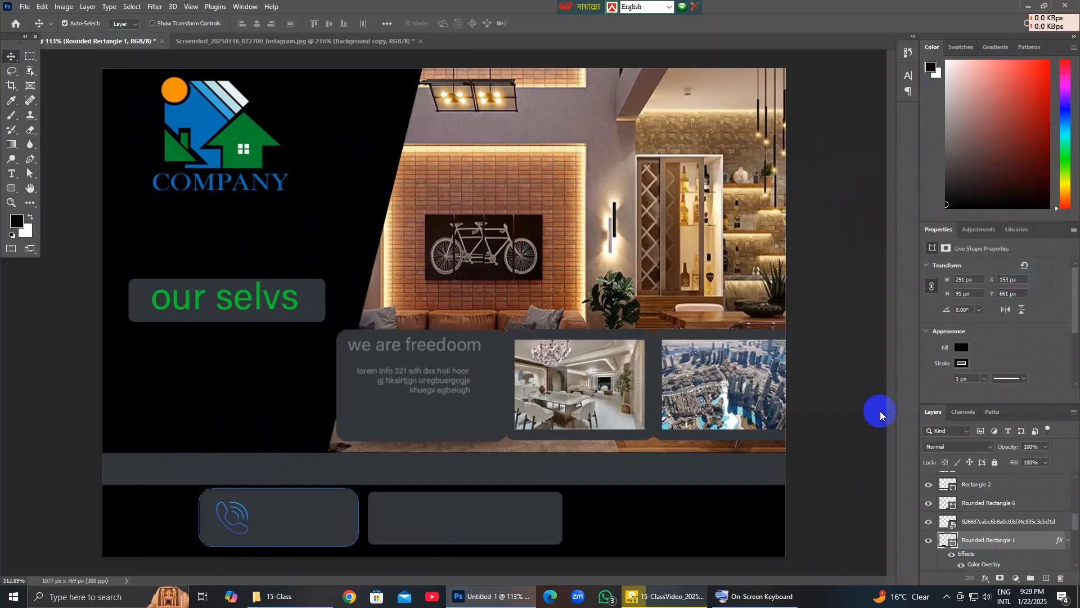
Select the blue phone icon in the first footer panel and open its layer's blending options.
{"action": "left_click", "coordinate": [227, 518]}
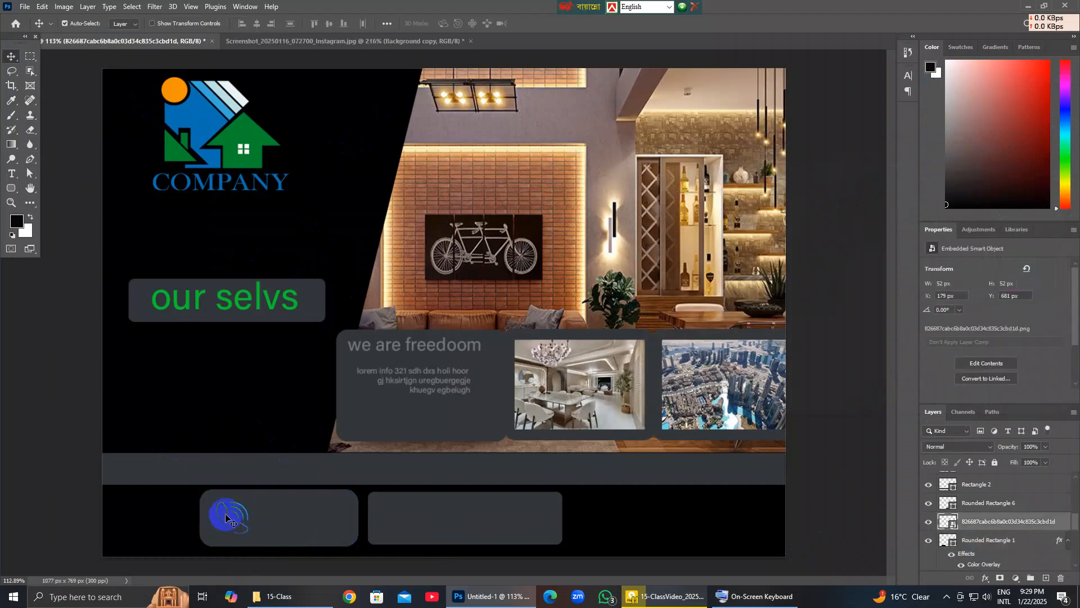
{"action": "right_click", "coordinate": [1029, 522]}
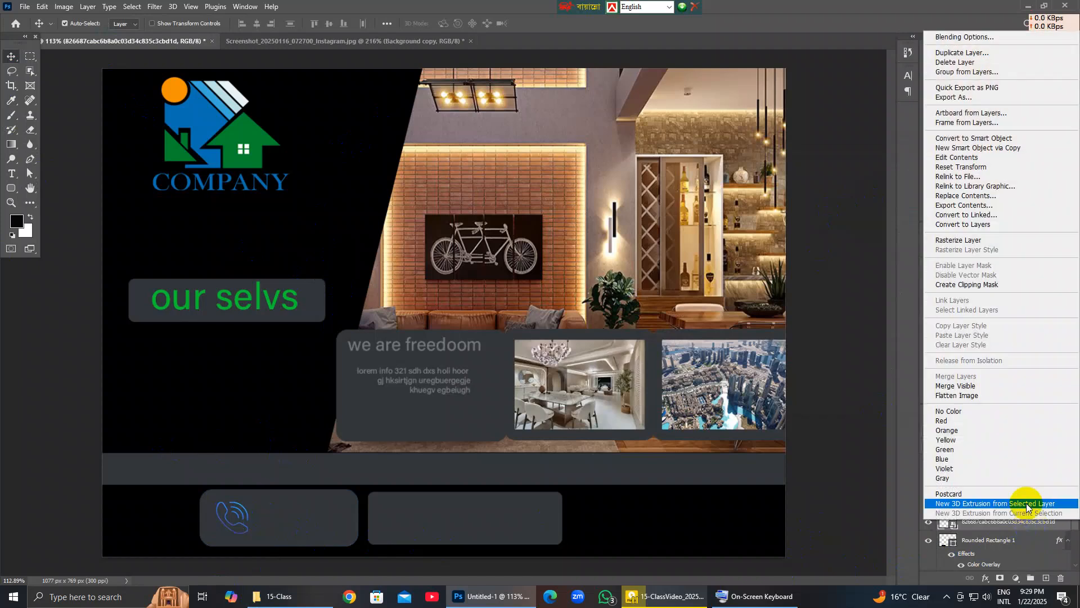
{"action": "left_click", "coordinate": [963, 70]}
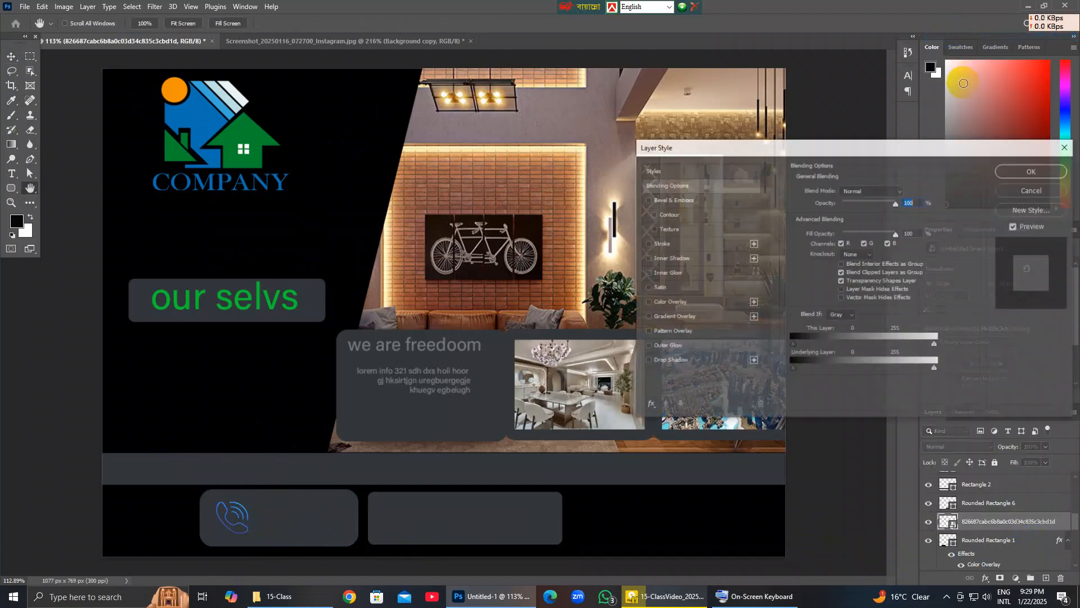
Try a Gradient Overlay on the phone icon, with the purple stop recolored to 18b532 and the cyan middle stop removed.
{"action": "left_click", "coordinate": [646, 318]}
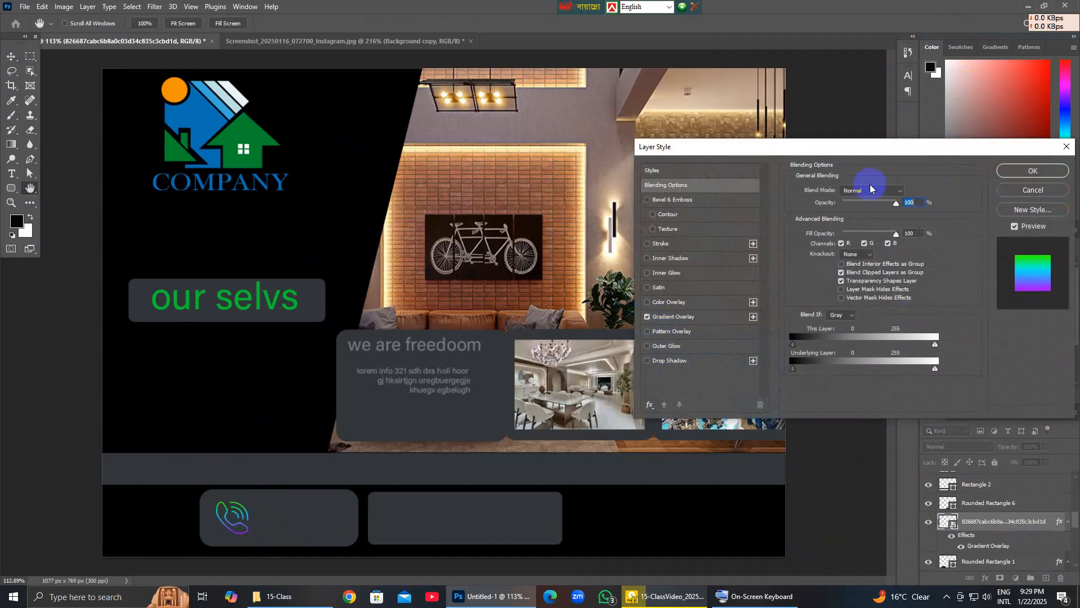
{"action": "left_click", "coordinate": [703, 318]}
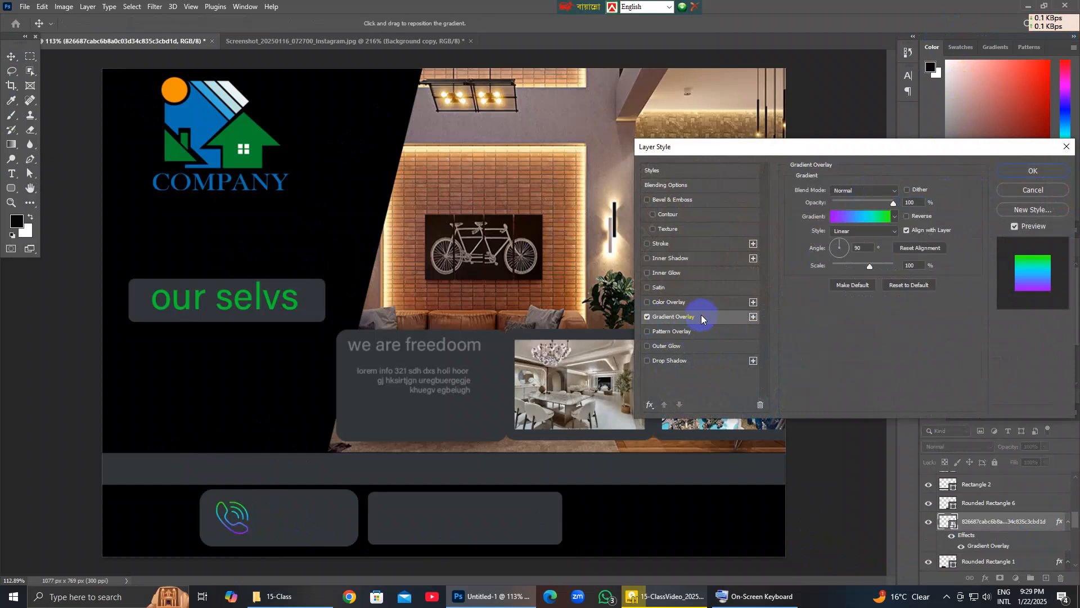
{"action": "left_click", "coordinate": [878, 217]}
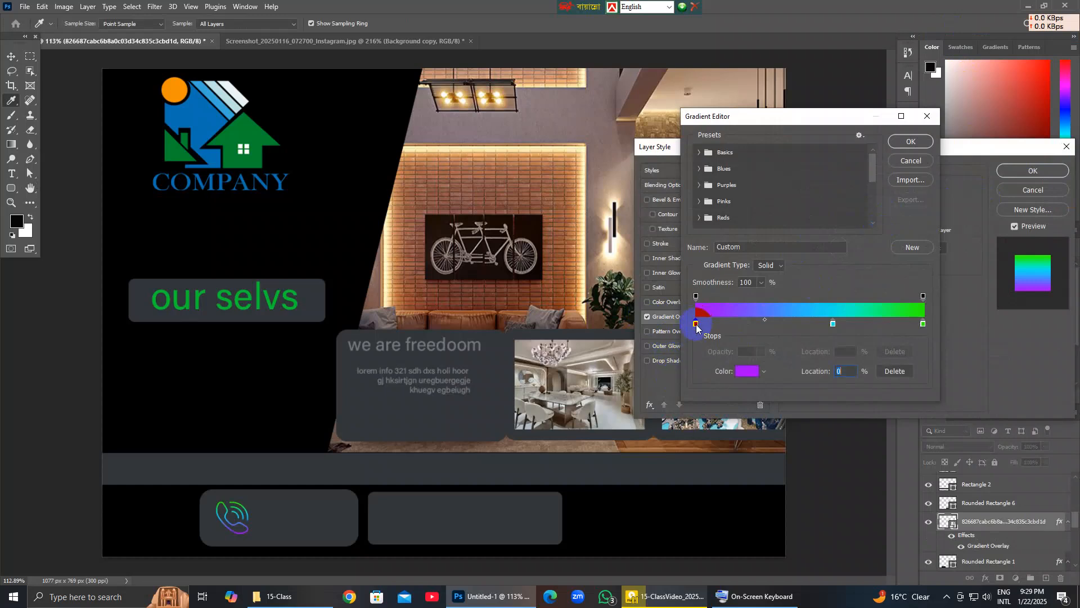
{"action": "left_click", "coordinate": [746, 371]}
{"action": "right_click", "coordinate": [775, 377]}
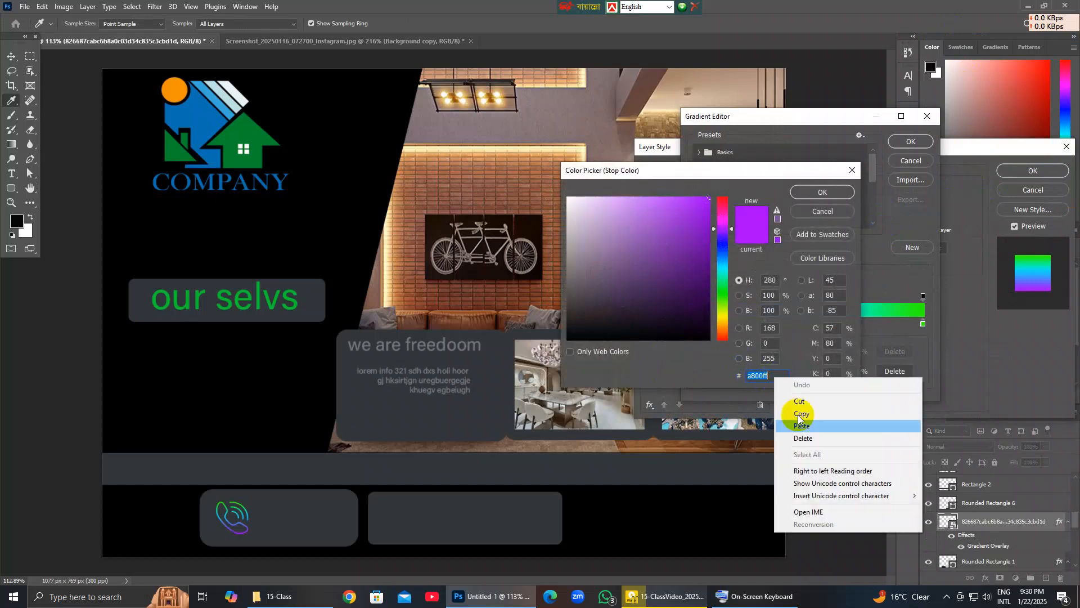
{"action": "left_click", "coordinate": [821, 429]}
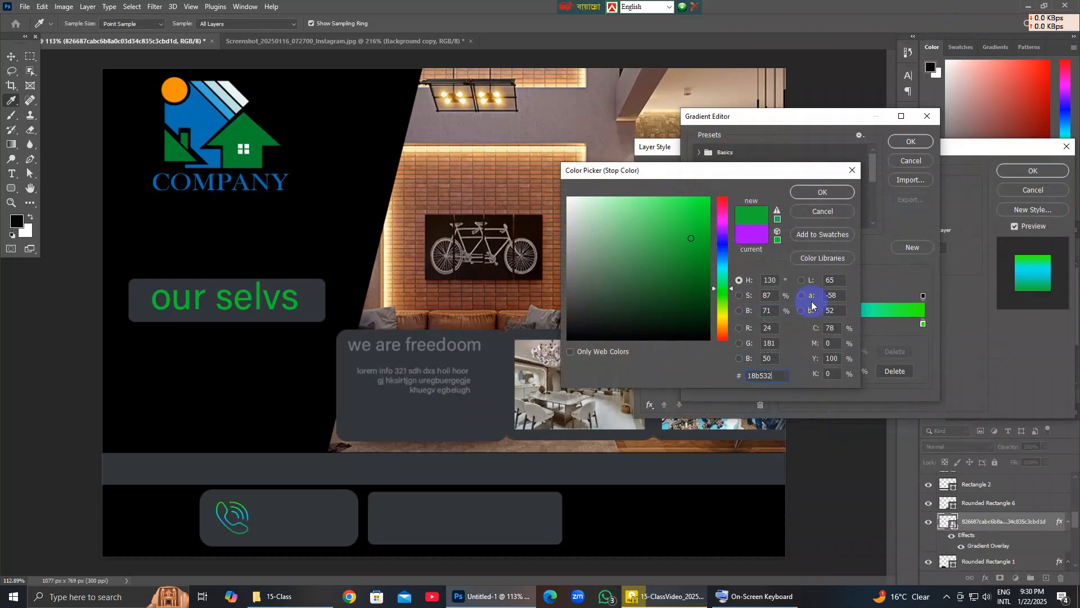
{"action": "left_click", "coordinate": [834, 197]}
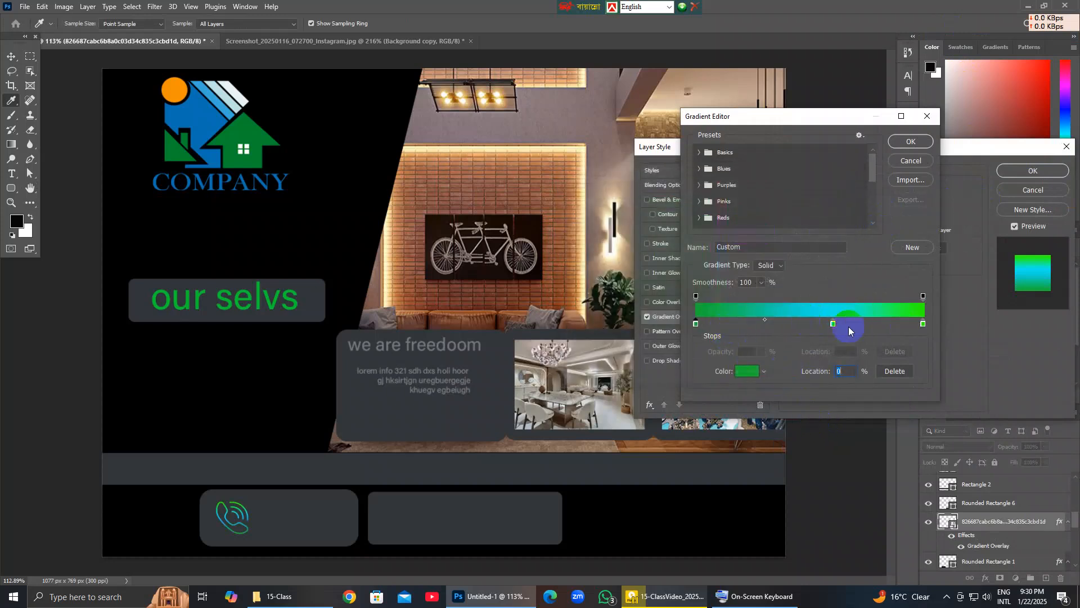
{"action": "left_click_drag", "start_coordinate": [833, 325], "coordinate": [823, 384]}
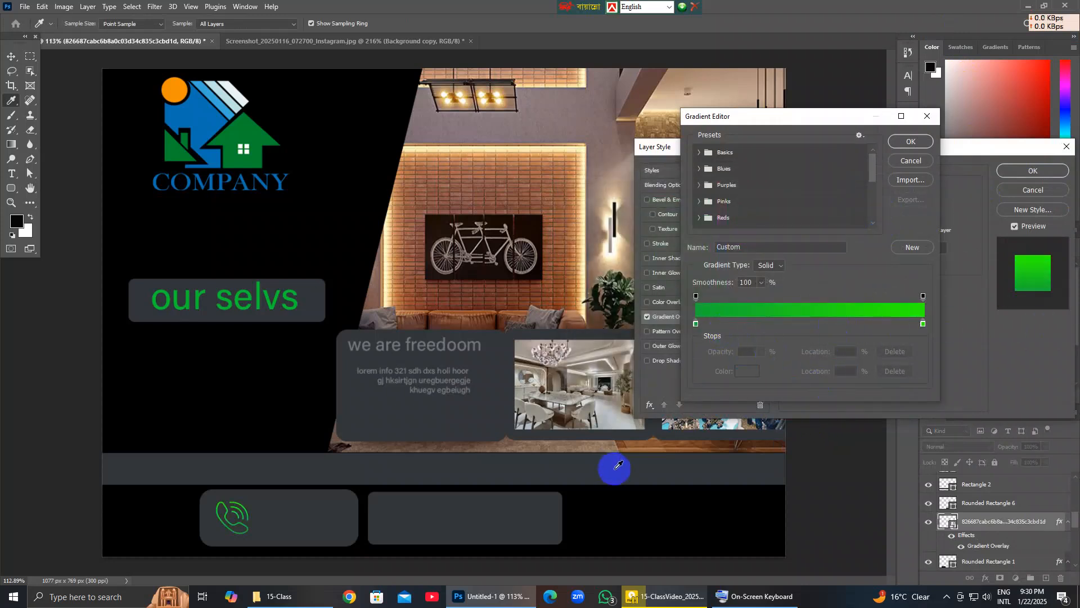
{"action": "left_click", "coordinate": [696, 324]}
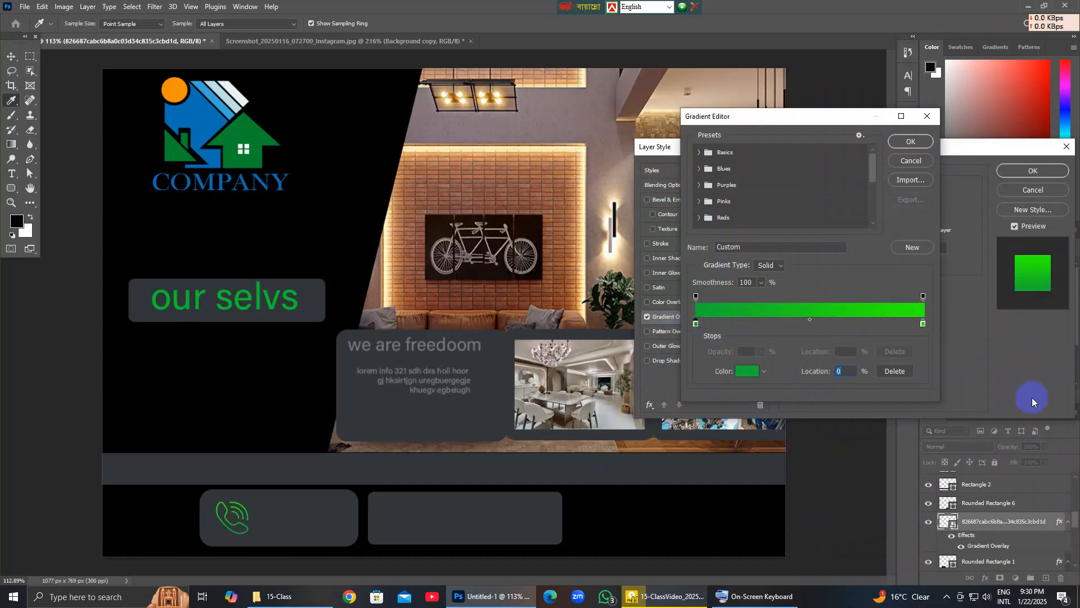
{"action": "left_click", "coordinate": [911, 142]}
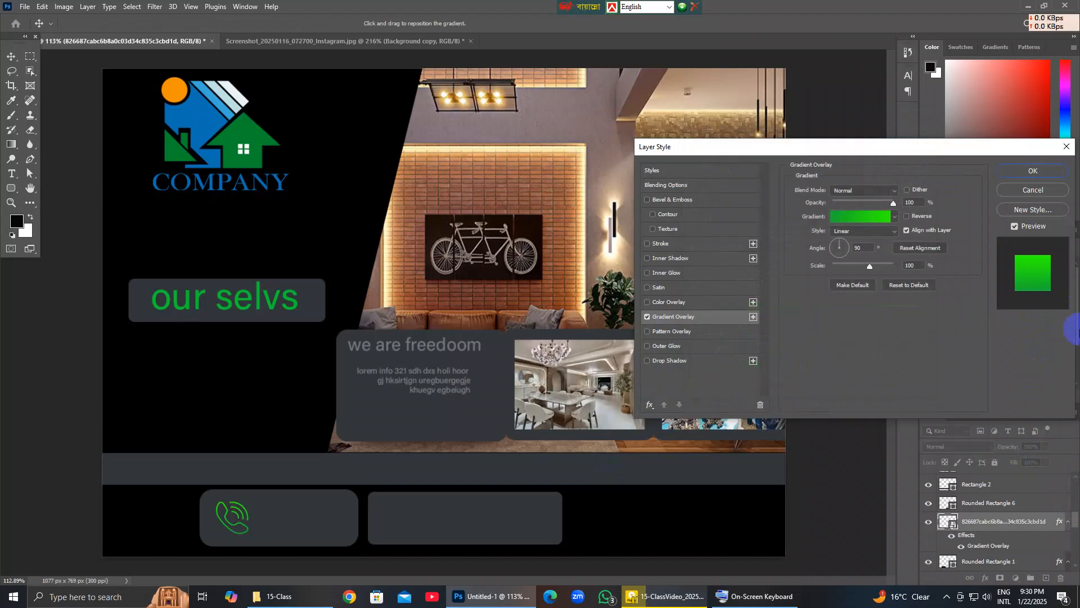
{"action": "left_click", "coordinate": [647, 317]}
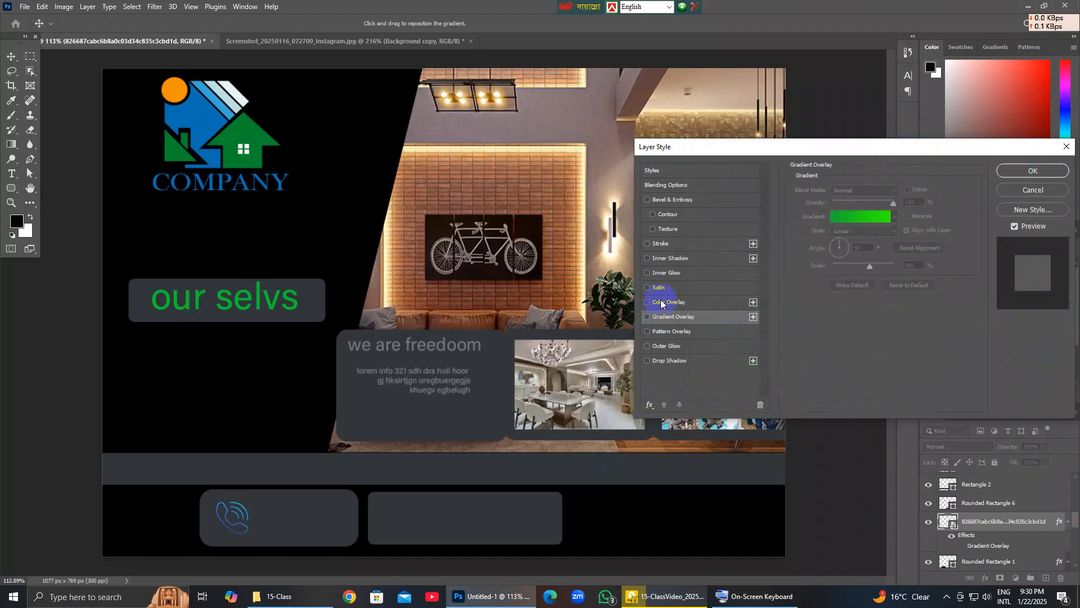
Apply a Color Overlay to the phone icon using the copied green 18b532.
{"action": "left_click", "coordinate": [660, 304]}
{"action": "left_click", "coordinate": [903, 189]}
{"action": "double_click", "coordinate": [772, 375]}
{"action": "right_click", "coordinate": [763, 376]}
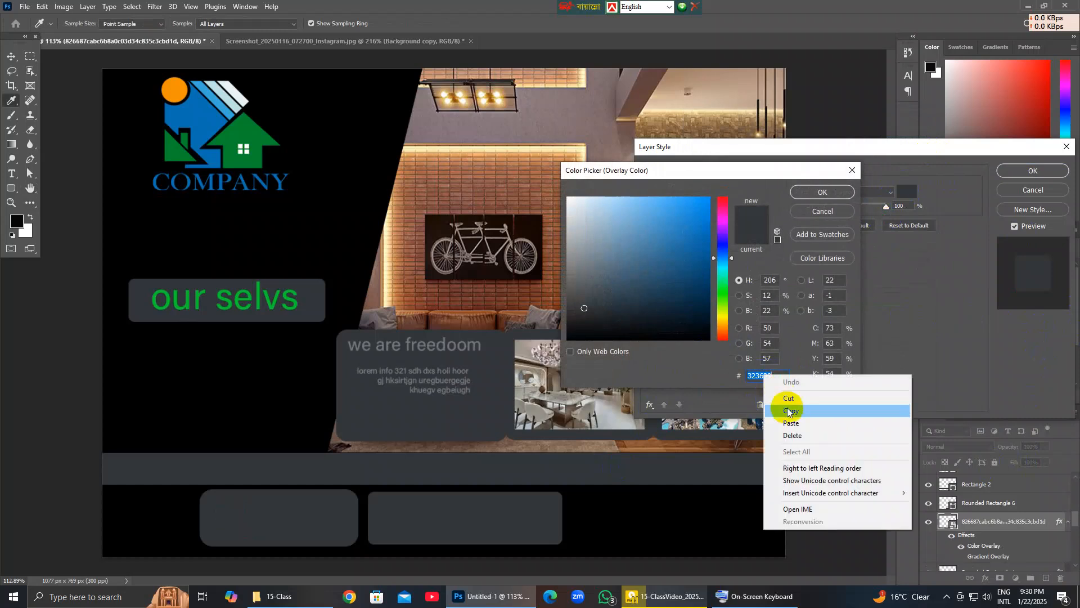
{"action": "left_click", "coordinate": [790, 423]}
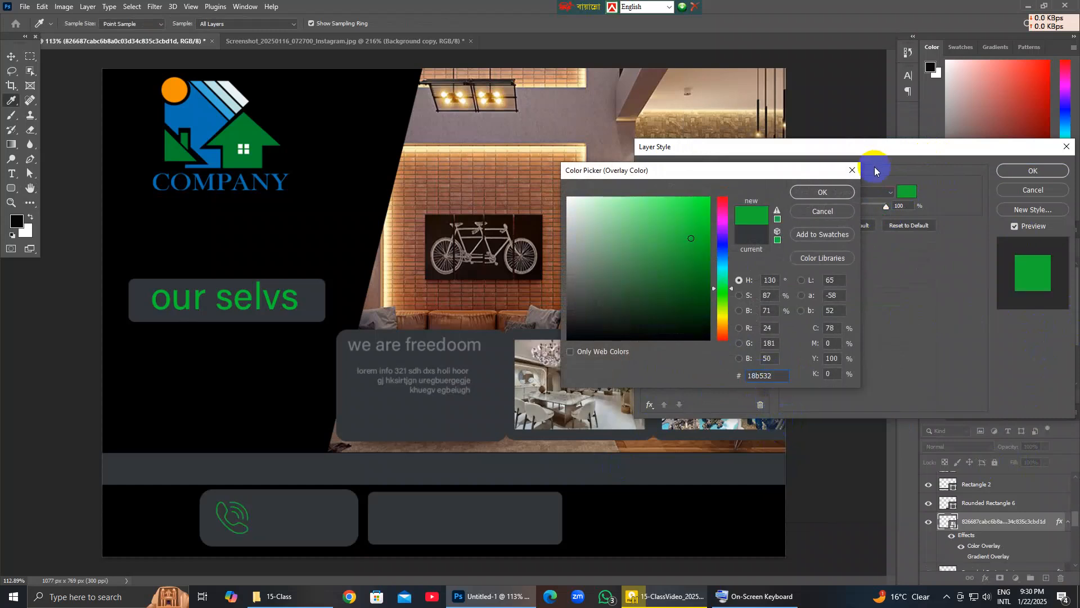
{"action": "left_click", "coordinate": [842, 194]}
{"action": "key", "text": "v"}
{"action": "left_click", "coordinate": [1032, 170]}
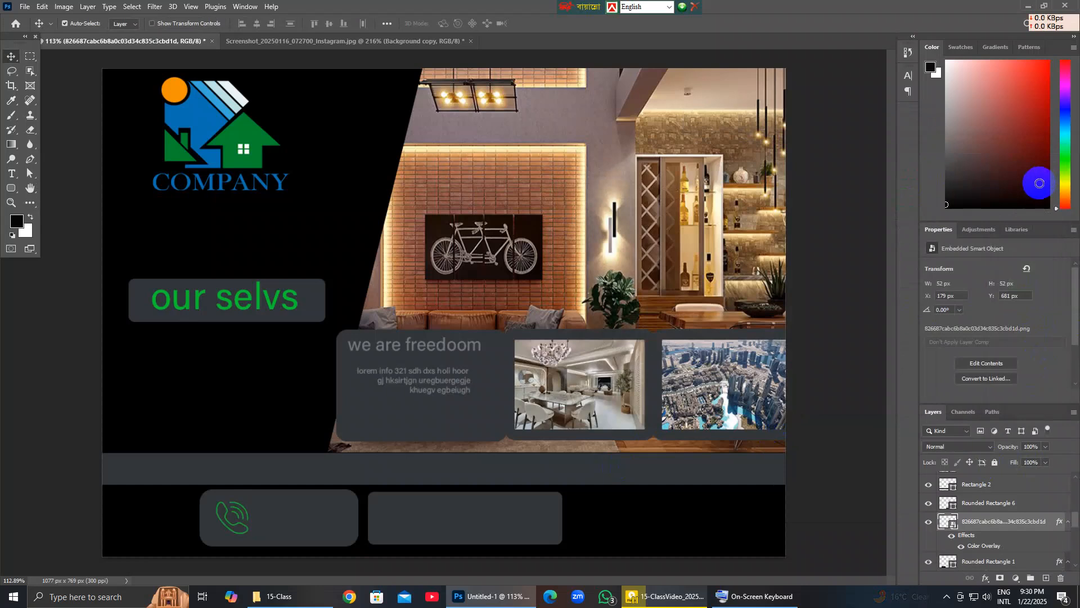
Compare the footer with the reference banner and select the second, empty footer panel in the Untitled-1 design.
{"action": "left_click", "coordinate": [346, 40]}
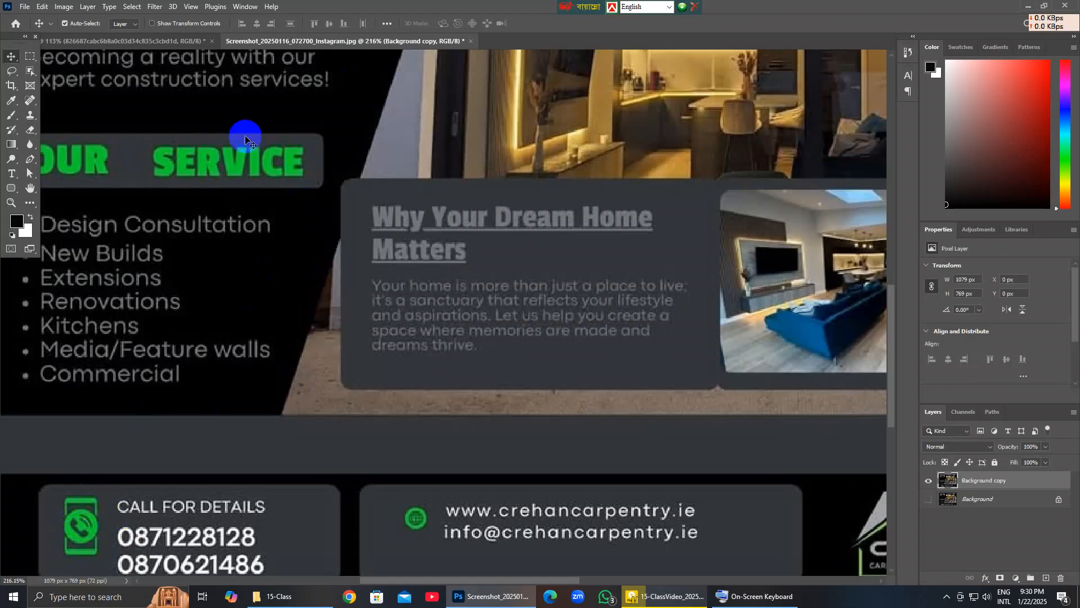
{"action": "left_click", "coordinate": [174, 40]}
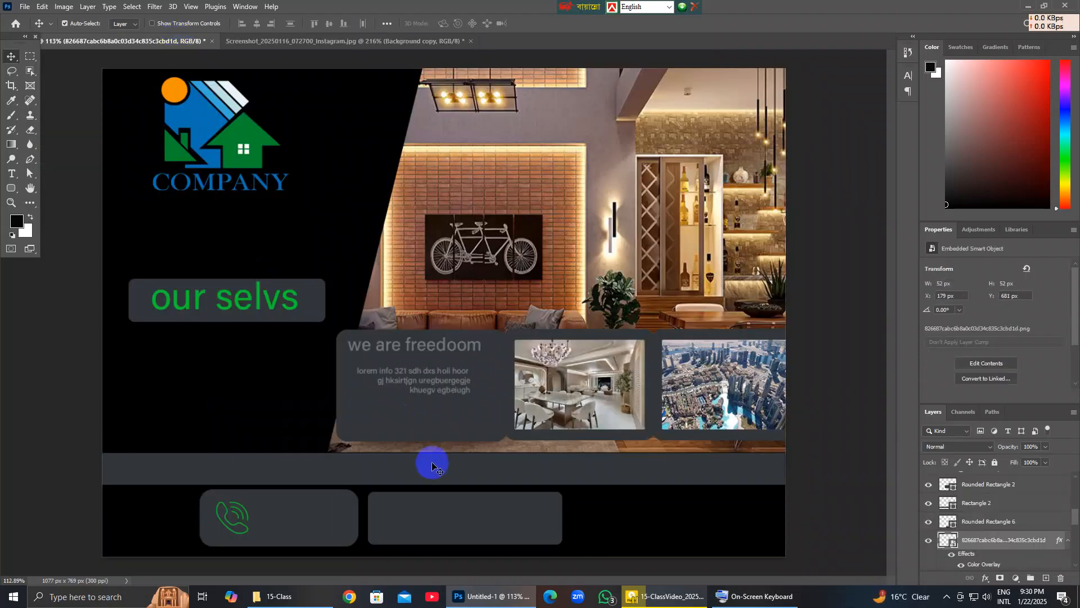
{"action": "left_click", "coordinate": [421, 516]}
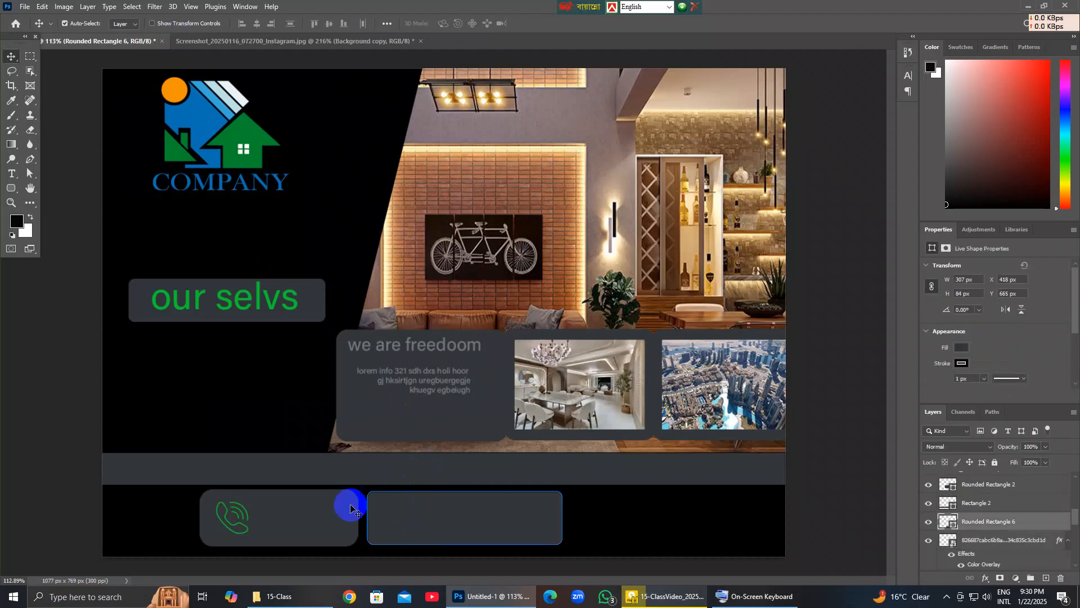
{"action": "left_click", "coordinate": [289, 42]}
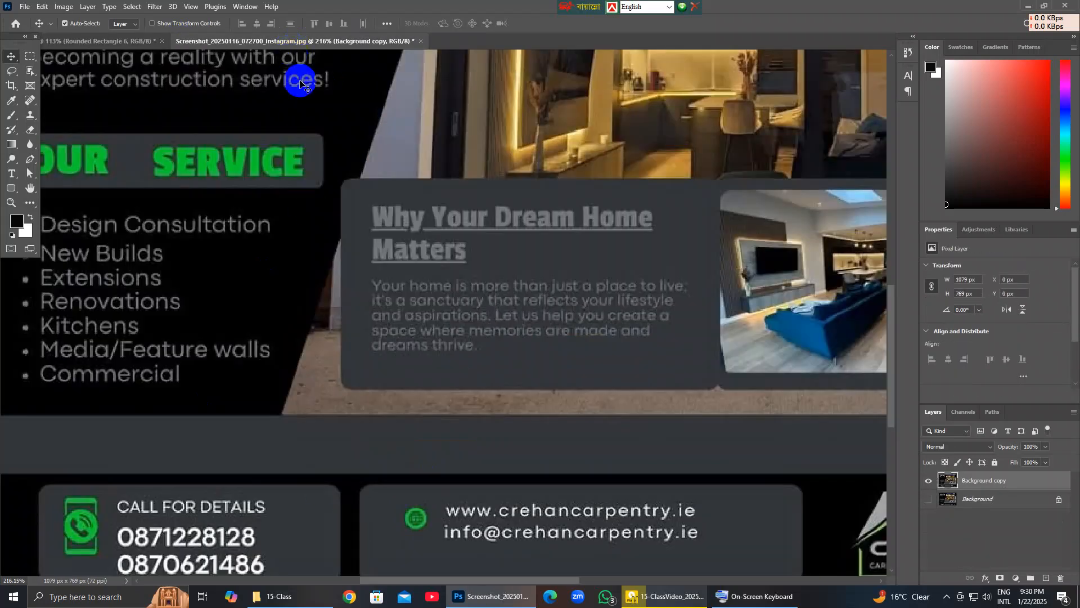
{"action": "left_click", "coordinate": [115, 40]}
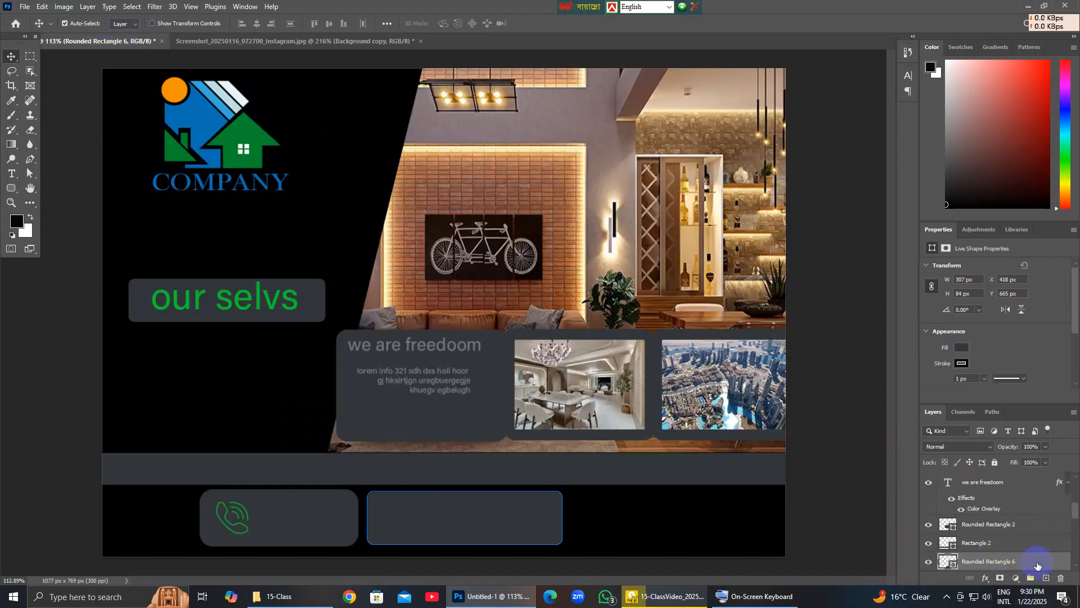
Place the Pngtree media logo_5066776.png file from the logo folder inside grapix mal as an embedded image.
{"action": "left_click", "coordinate": [25, 6]}
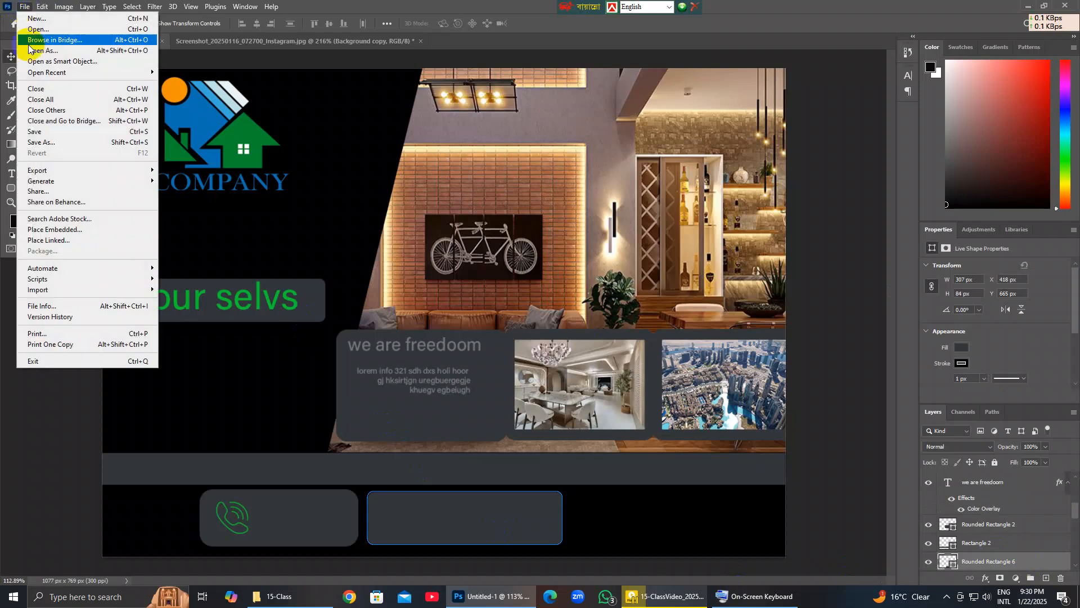
{"action": "left_click", "coordinate": [55, 228]}
{"action": "left_click", "coordinate": [66, 403]}
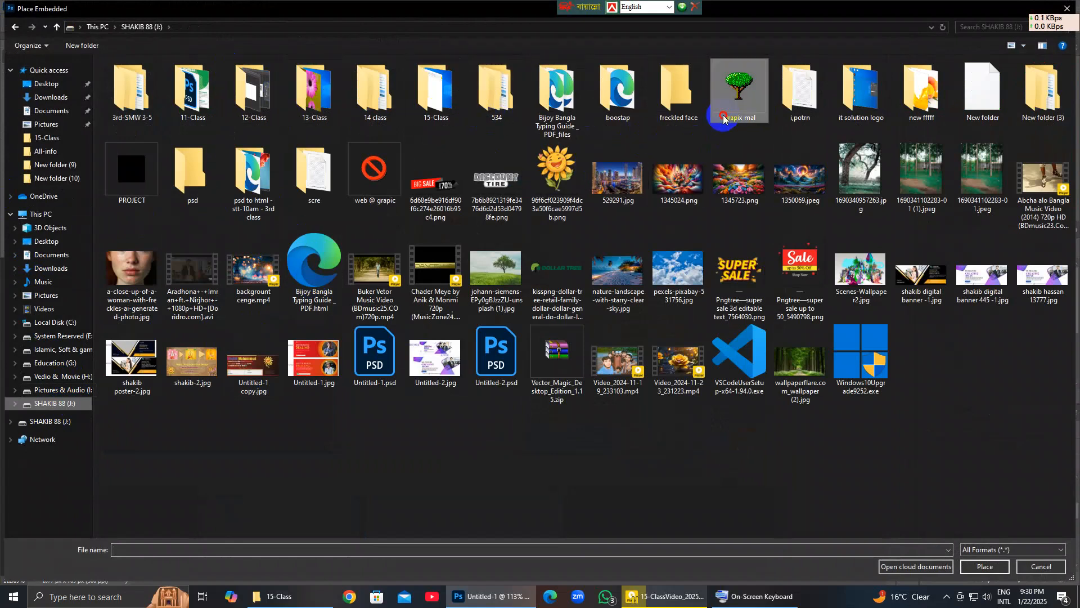
{"action": "double_click", "coordinate": [739, 93]}
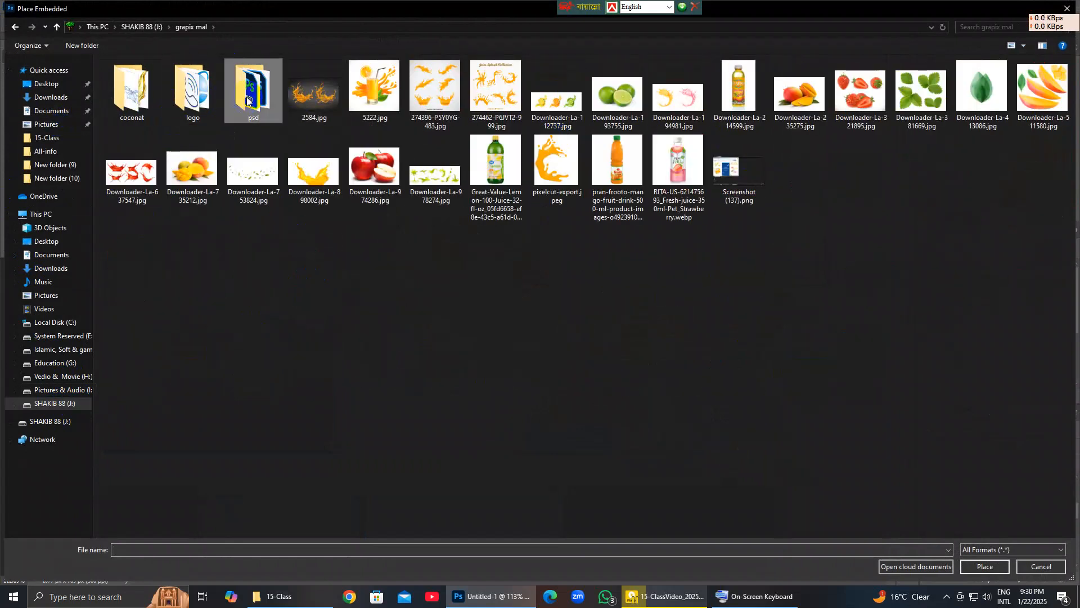
{"action": "double_click", "coordinate": [193, 90]}
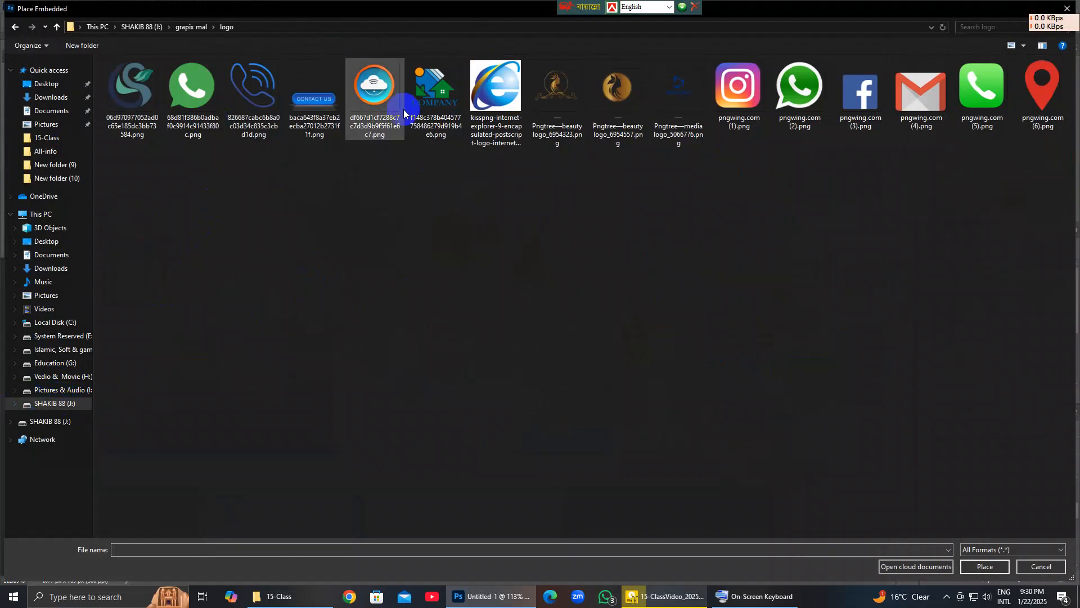
{"action": "left_click", "coordinate": [15, 28]}
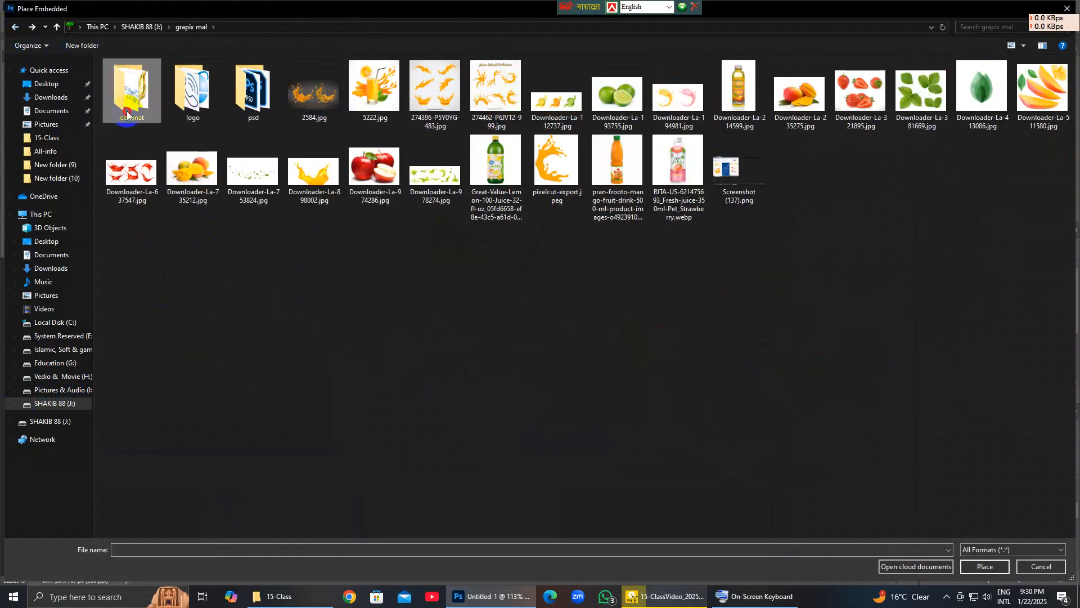
{"action": "double_click", "coordinate": [130, 110]}
{"action": "left_click", "coordinate": [13, 28]}
{"action": "double_click", "coordinate": [207, 127]}
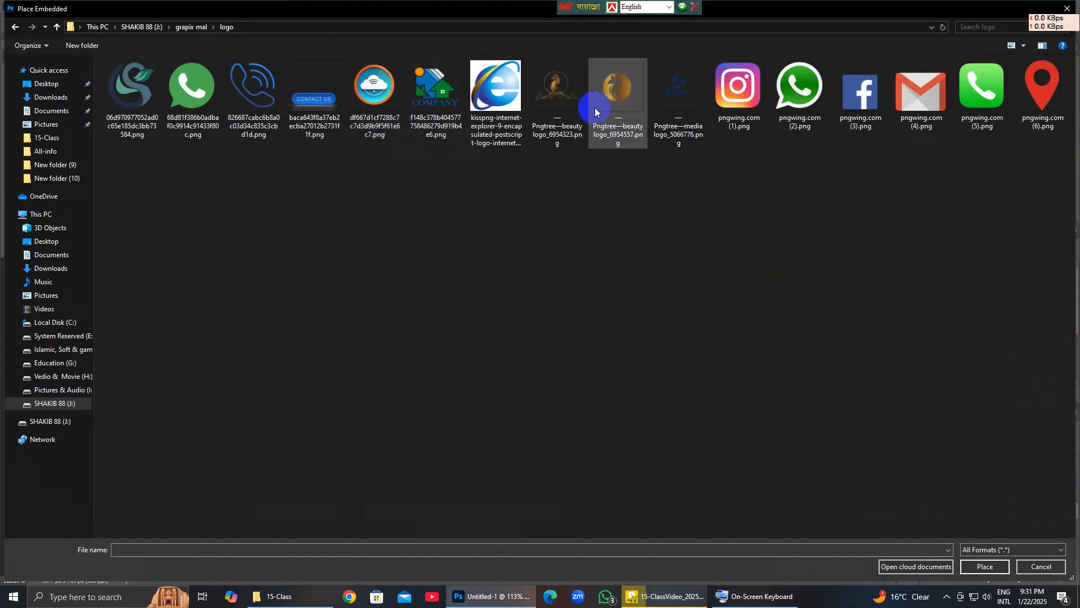
{"action": "double_click", "coordinate": [668, 106]}
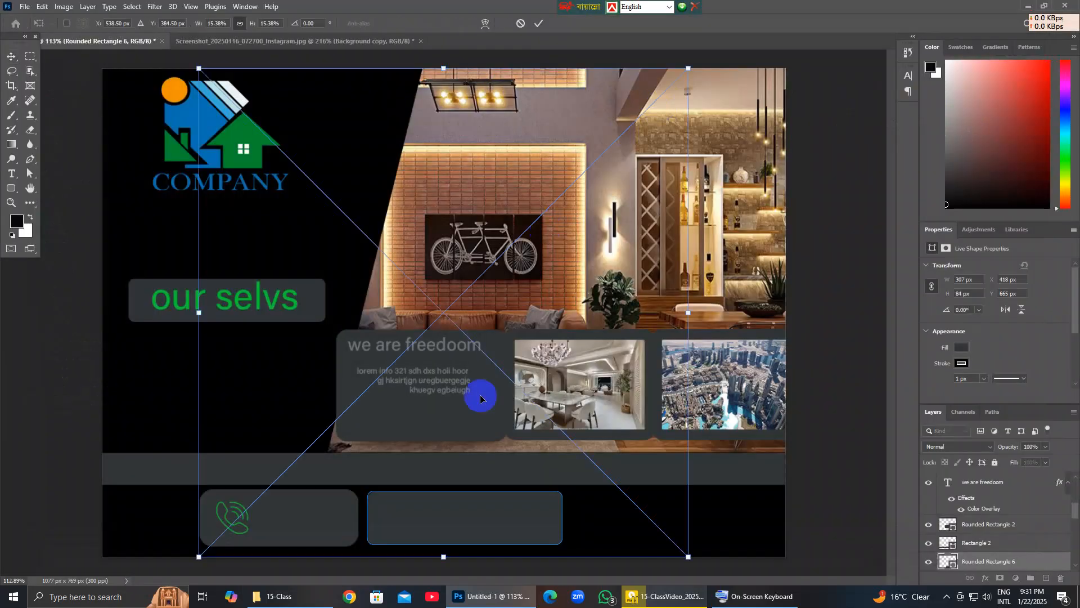
Scale the placed media logo down to about 2.32% and position it at the left end of the second footer panel.
{"action": "left_click_drag", "start_coordinate": [198, 68], "coordinate": [510, 554]}
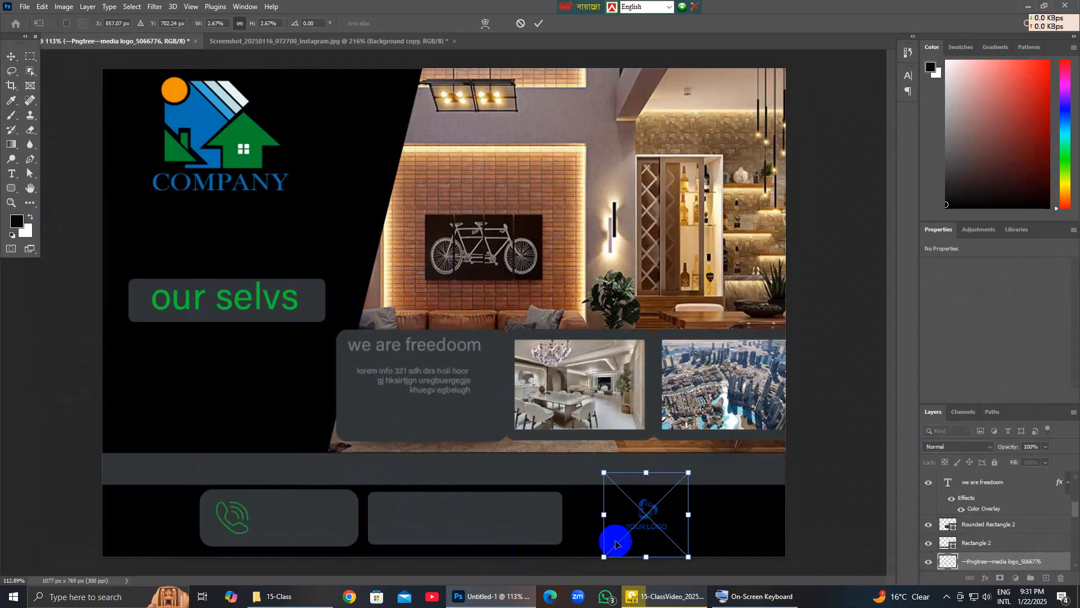
{"action": "left_click_drag", "start_coordinate": [642, 514], "coordinate": [390, 513]}
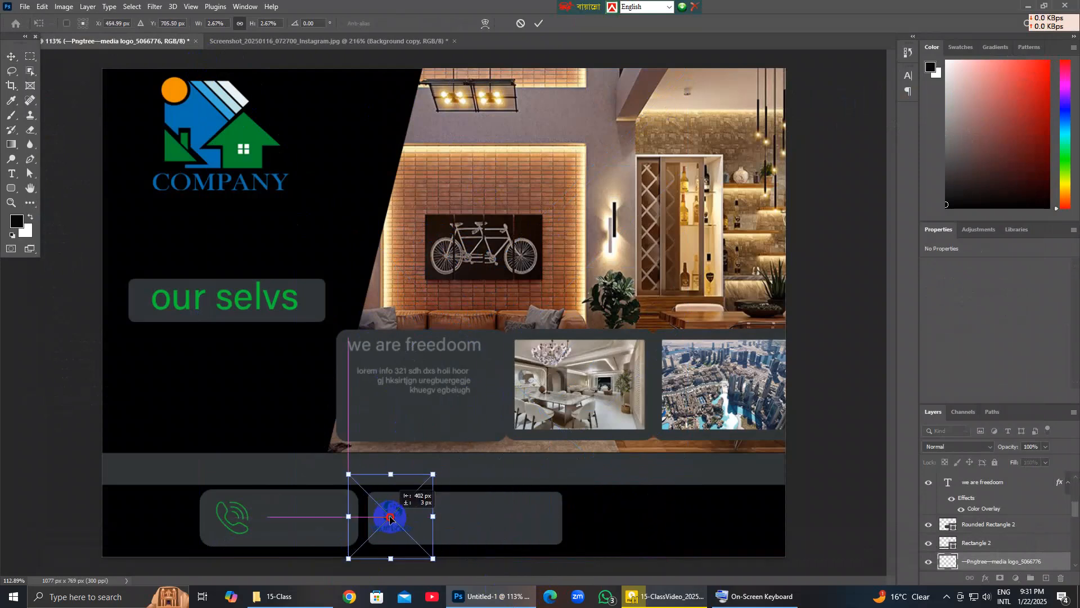
{"action": "mouse_move", "coordinate": [439, 468]}
{"action": "left_mouse_down"}
{"action": "mouse_move", "coordinate": [422, 489]}
{"action": "mouse_move", "coordinate": [437, 477]}
{"action": "mouse_move", "coordinate": [426, 480]}
{"action": "left_mouse_up"}
{"action": "left_click_drag", "start_coordinate": [392, 526], "coordinate": [392, 526]}
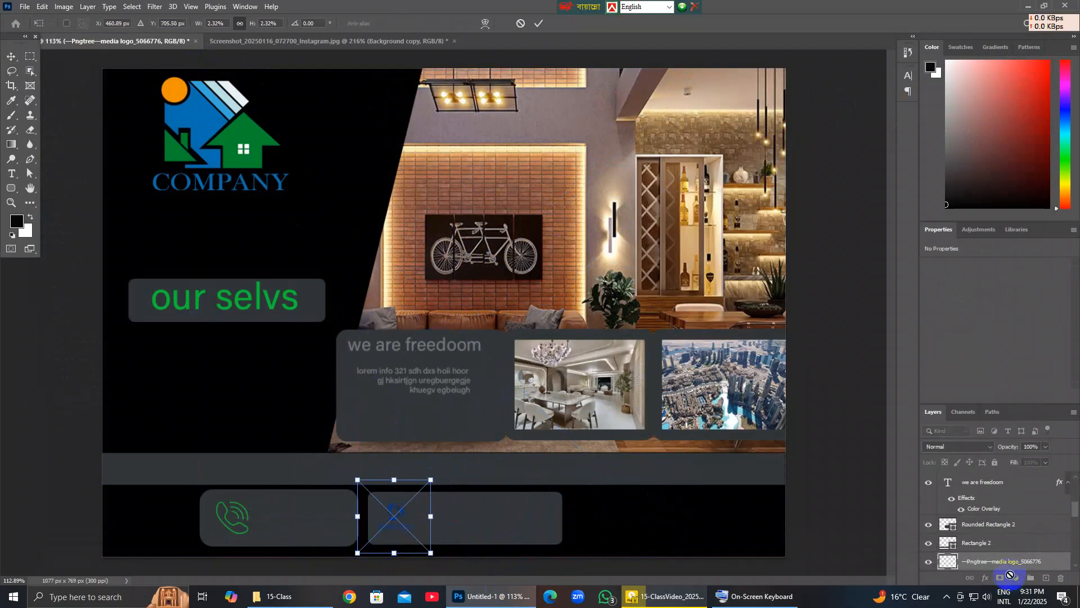
{"action": "left_click", "coordinate": [1049, 563]}
Apply a green Color Overlay to the media logo through its layer's blending options.
{"action": "right_click", "coordinate": [1050, 562]}
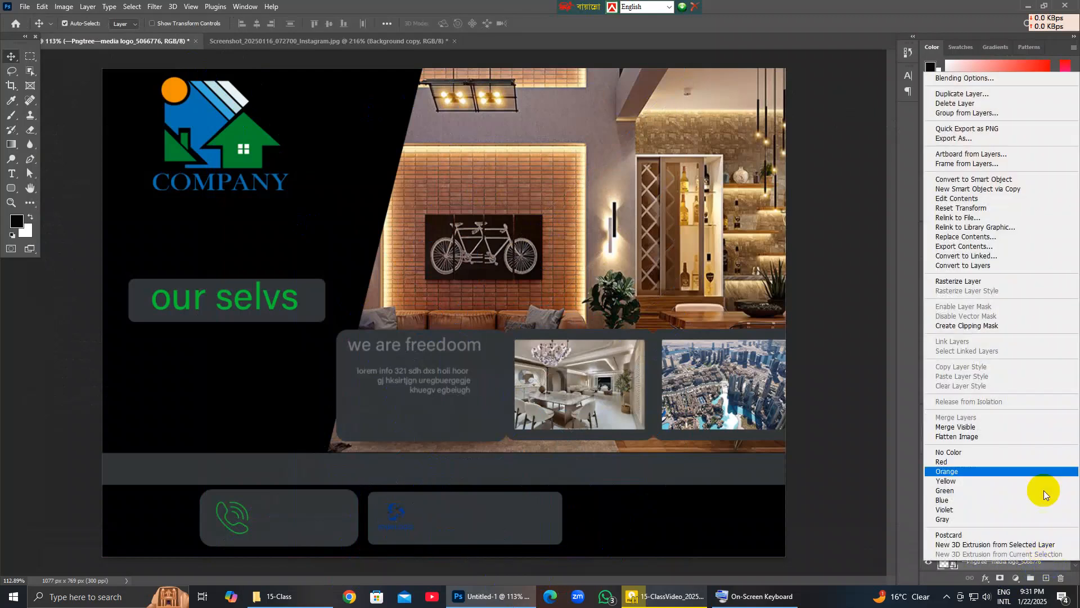
{"action": "left_click", "coordinate": [305, 231]}
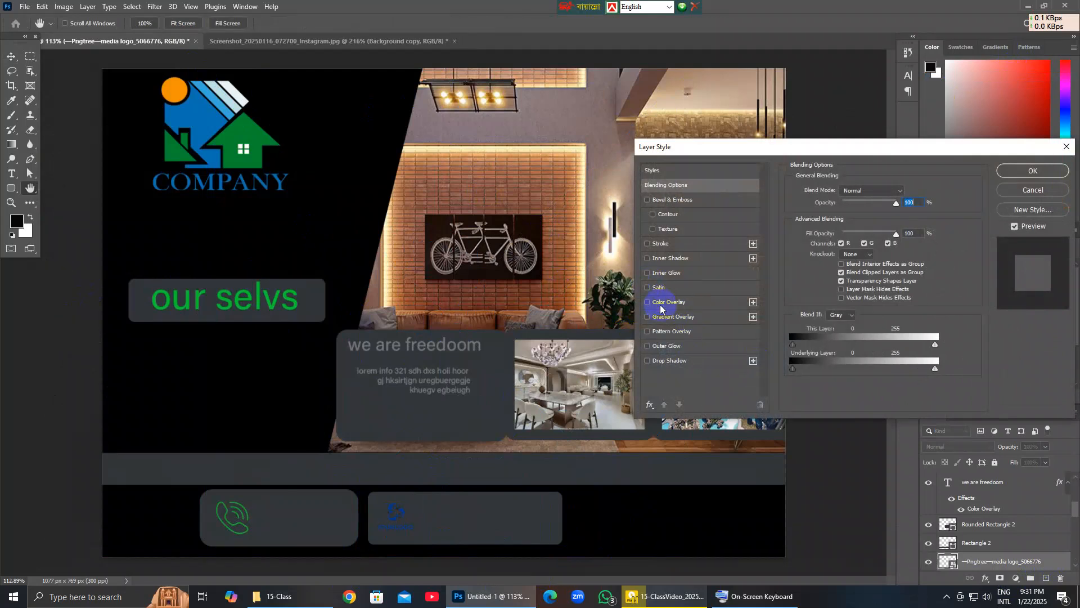
{"action": "left_click", "coordinate": [648, 303]}
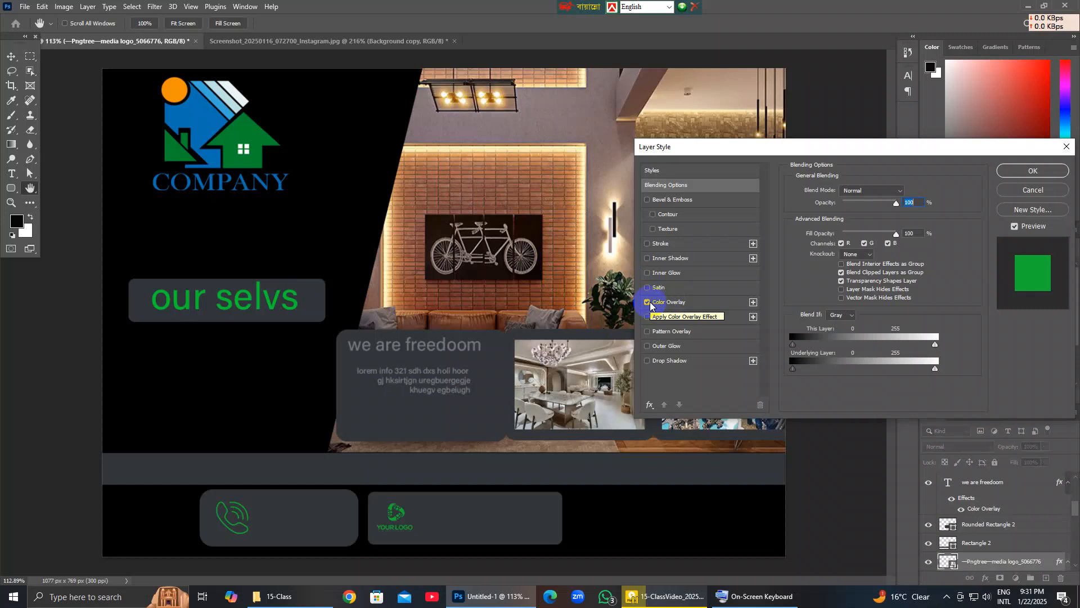
{"action": "left_click", "coordinate": [1049, 171]}
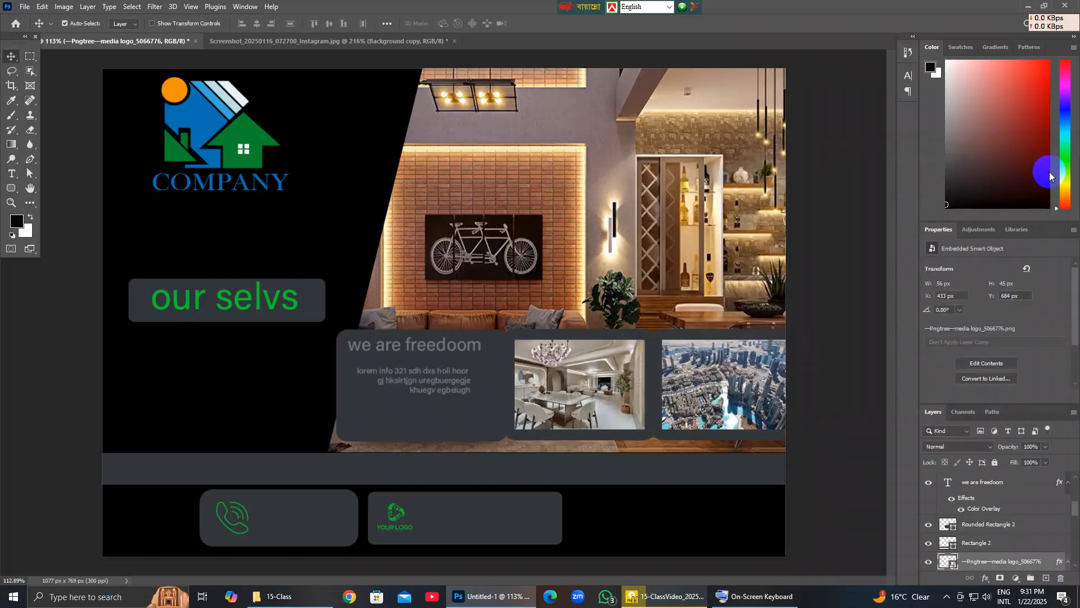
Check the full footer layout of the reference banner, including its logo and social icons, and return to the Untitled-1 design.
{"action": "left_click", "coordinate": [253, 42]}
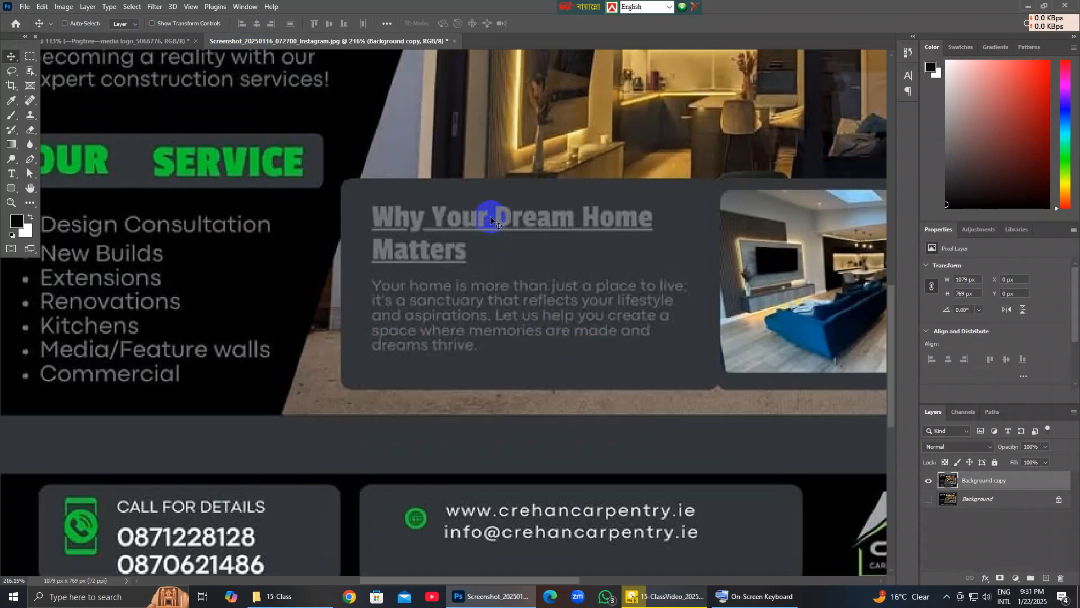
{"action": "scroll", "coordinate": [491, 220], "scroll_direction": "right", "scroll_amount": 2}
{"action": "scroll", "coordinate": [491, 220], "scroll_direction": "down", "scroll_amount": 1}
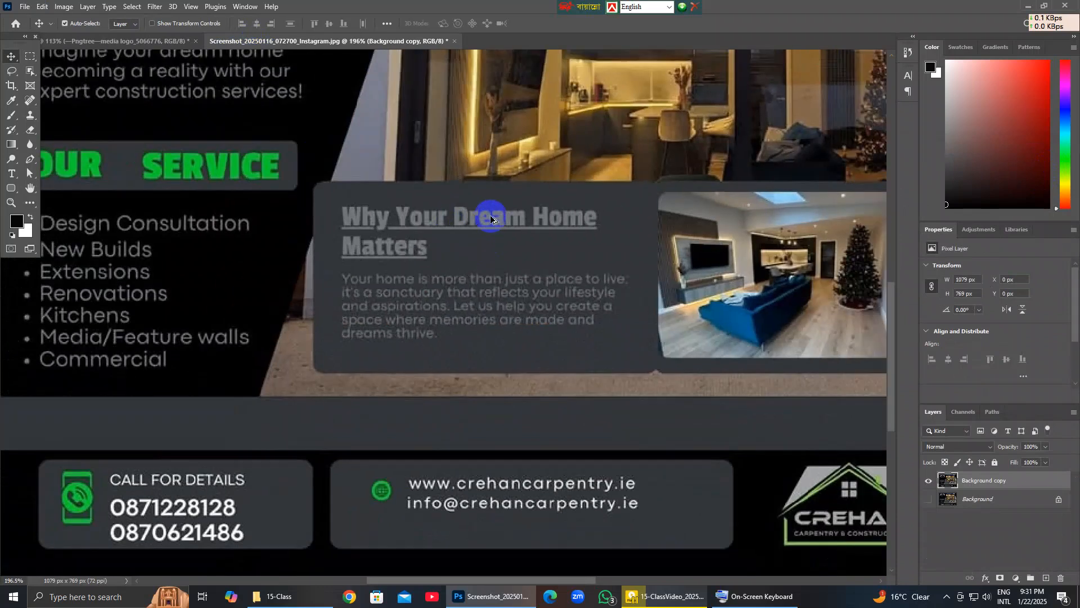
{"action": "scroll", "coordinate": [491, 220], "scroll_direction": "down", "scroll_amount": 6}
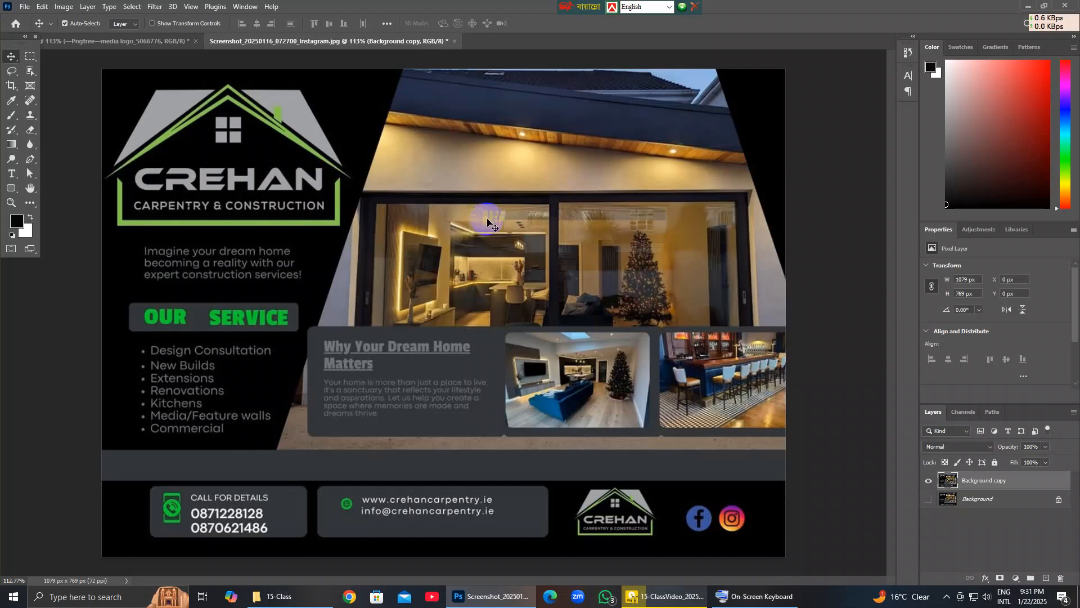
{"action": "left_click", "coordinate": [91, 37]}
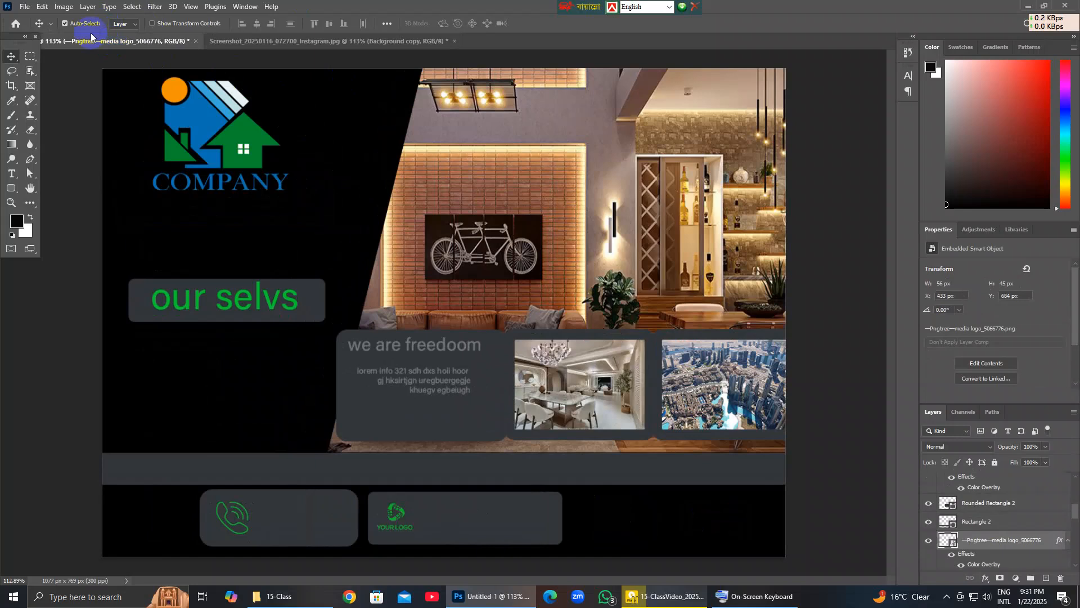
Try to duplicate the COMPANY logo into the black footer area, undo the copy, and select the original logo.
{"action": "mouse_move", "coordinate": [199, 124]}
{"action": "left_mouse_down"}
{"action": "mouse_move", "coordinate": [530, 446]}
{"action": "mouse_move", "coordinate": [651, 507]}
{"action": "mouse_move", "coordinate": [638, 492]}
{"action": "mouse_move", "coordinate": [640, 527]}
{"action": "mouse_move", "coordinate": [678, 531]}
{"action": "mouse_move", "coordinate": [777, 582]}
{"action": "mouse_move", "coordinate": [730, 554]}
{"action": "mouse_move", "coordinate": [1016, 585]}
{"action": "left_mouse_up"}
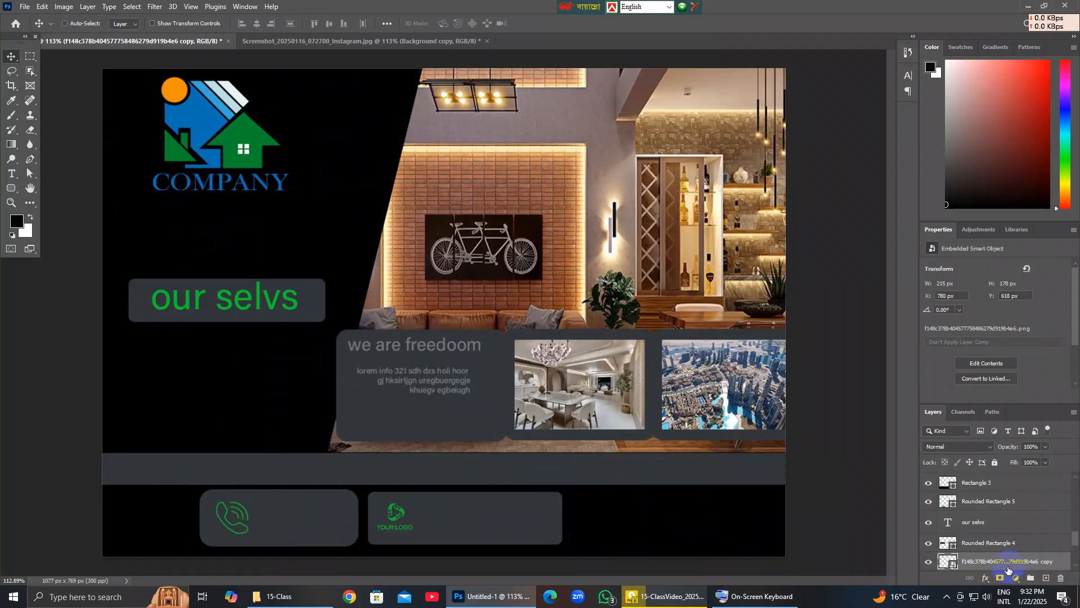
{"action": "key", "text": "ctrl+z"}
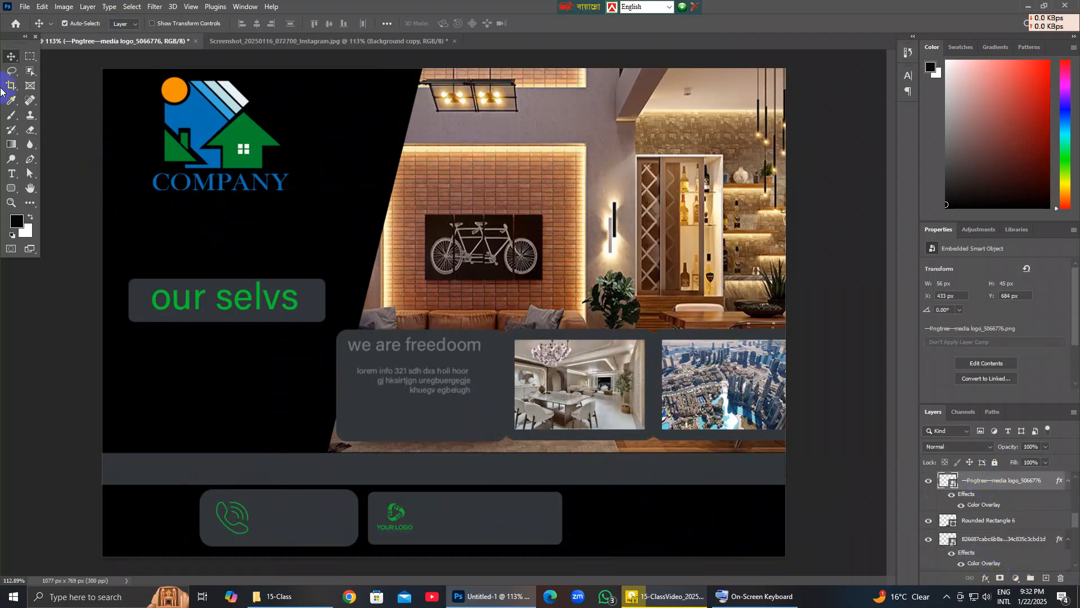
{"action": "left_click", "coordinate": [233, 135]}
{"action": "left_click", "coordinate": [210, 117]}
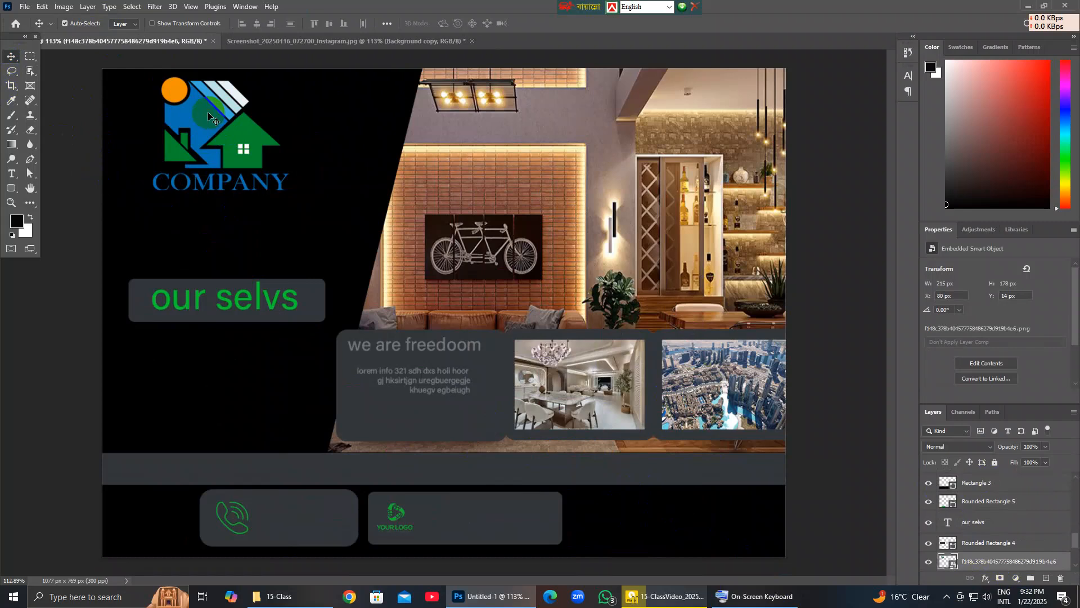
{"action": "scroll", "coordinate": [1015, 520], "scroll_direction": "up", "scroll_amount": 3}
{"action": "scroll", "coordinate": [1016, 519], "scroll_direction": "up", "scroll_amount": 5}
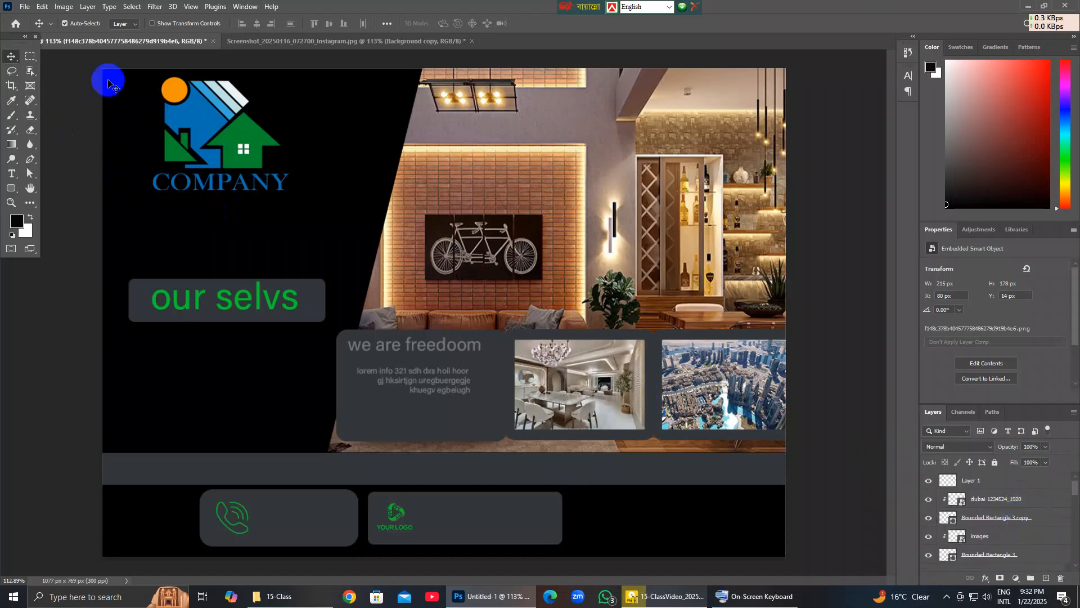
Place the COMPANY house logo PNG from the logo folder inside grapix mal as a second embedded image.
{"action": "left_click", "coordinate": [25, 6]}
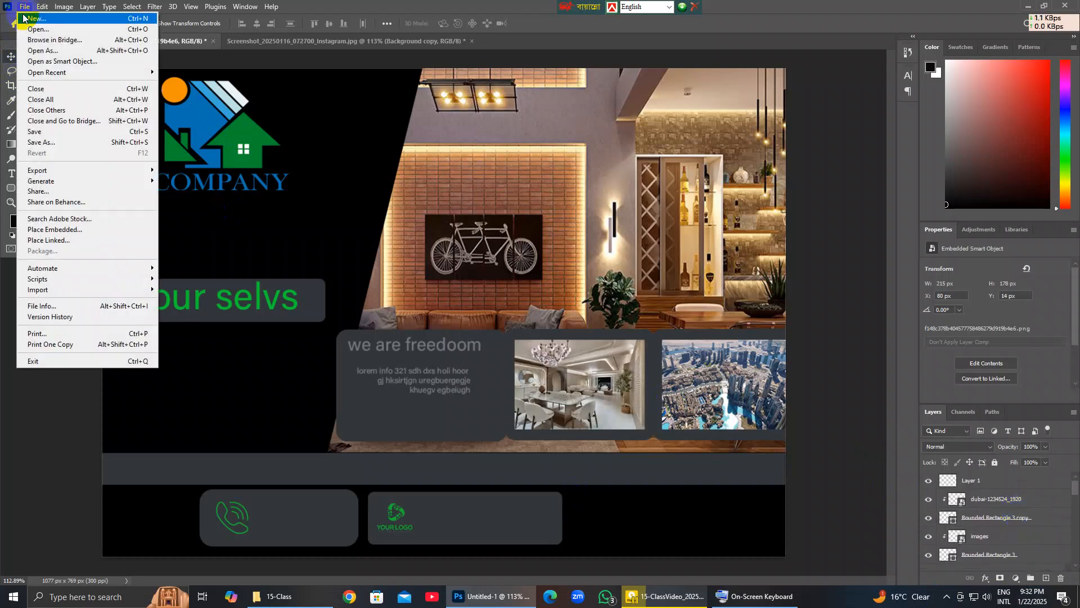
{"action": "left_click", "coordinate": [56, 229]}
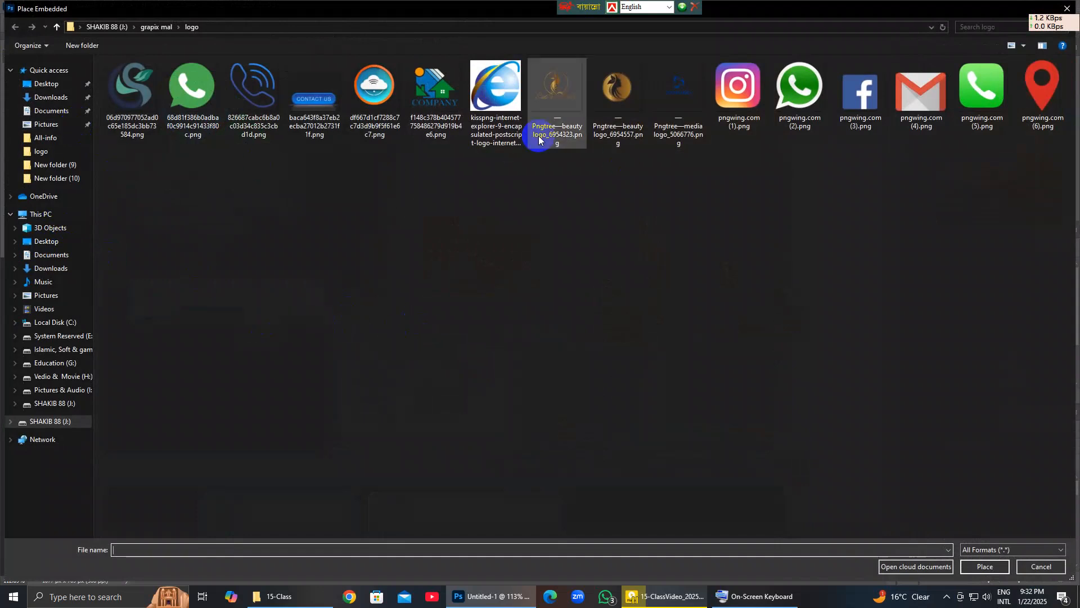
{"action": "left_click", "coordinate": [49, 97]}
{"action": "double_click", "coordinate": [140, 120]}
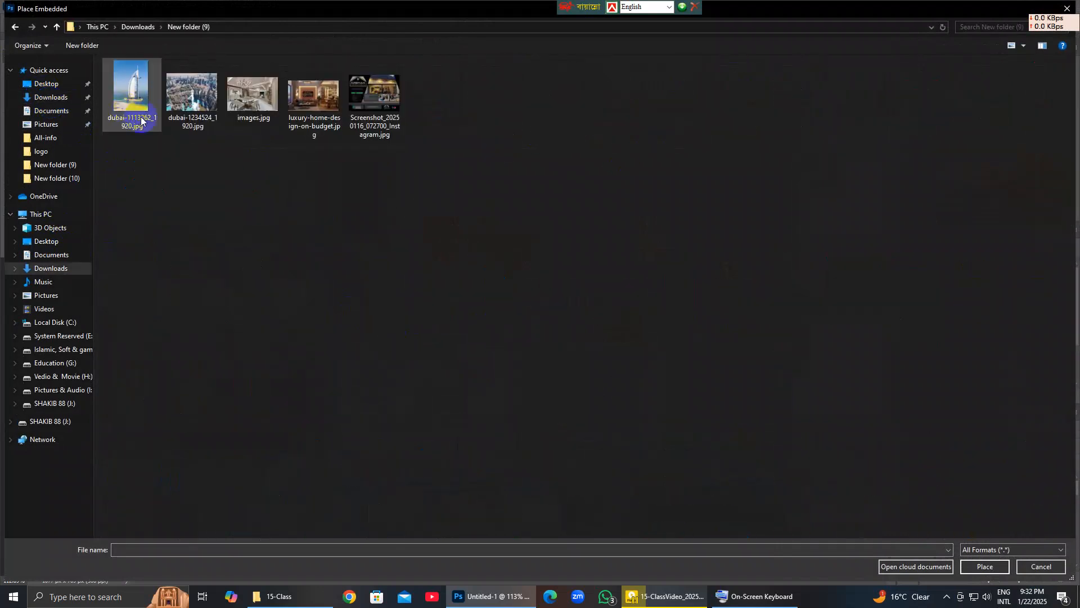
{"action": "left_click", "coordinate": [15, 27]}
{"action": "left_click", "coordinate": [14, 27]}
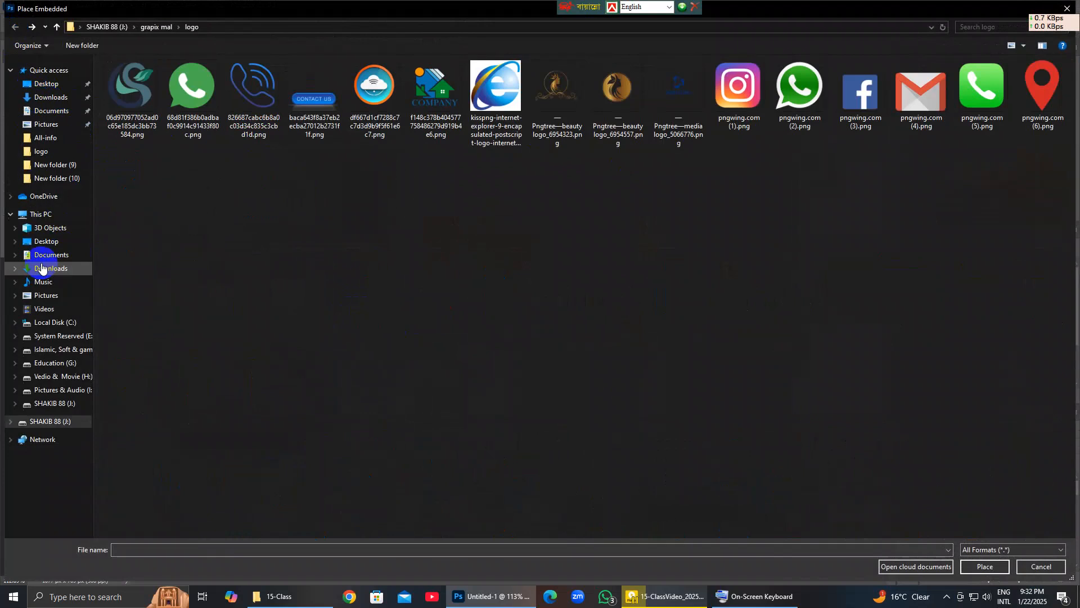
{"action": "left_click", "coordinate": [50, 403]}
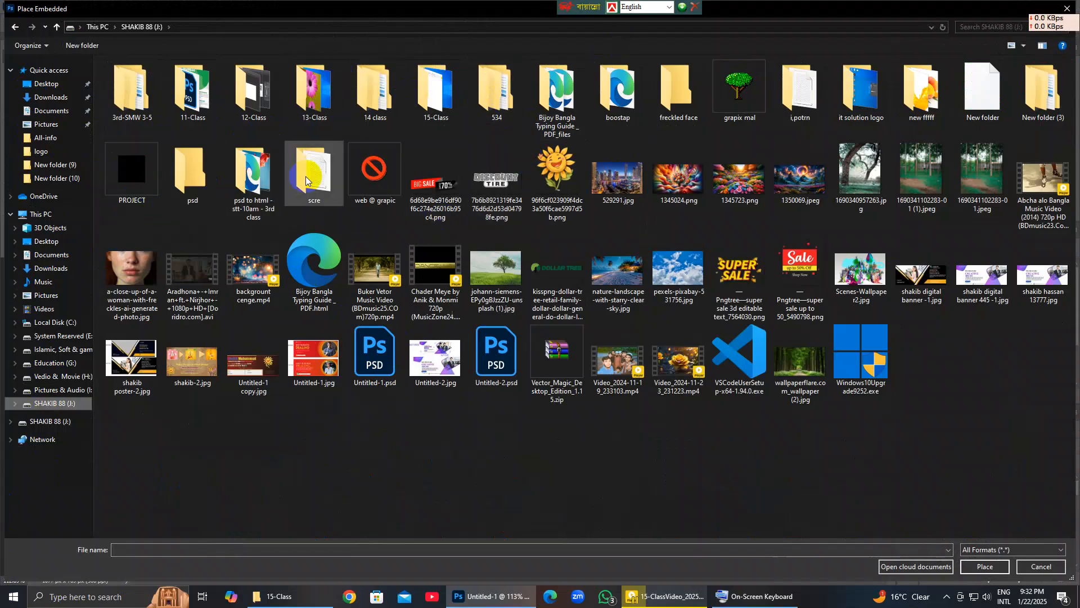
{"action": "double_click", "coordinate": [716, 114]}
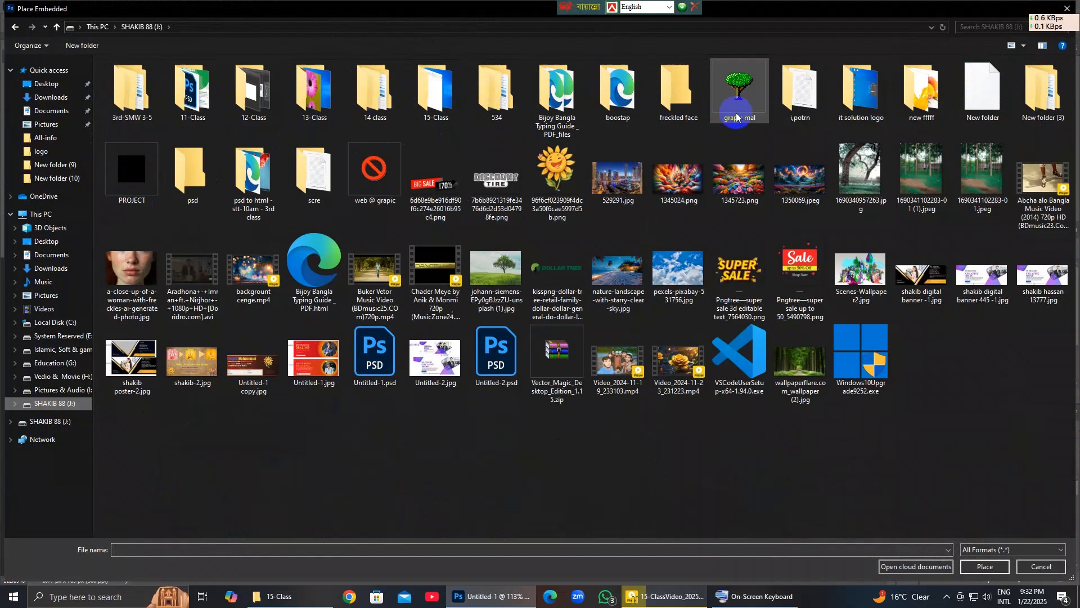
{"action": "double_click", "coordinate": [207, 113]}
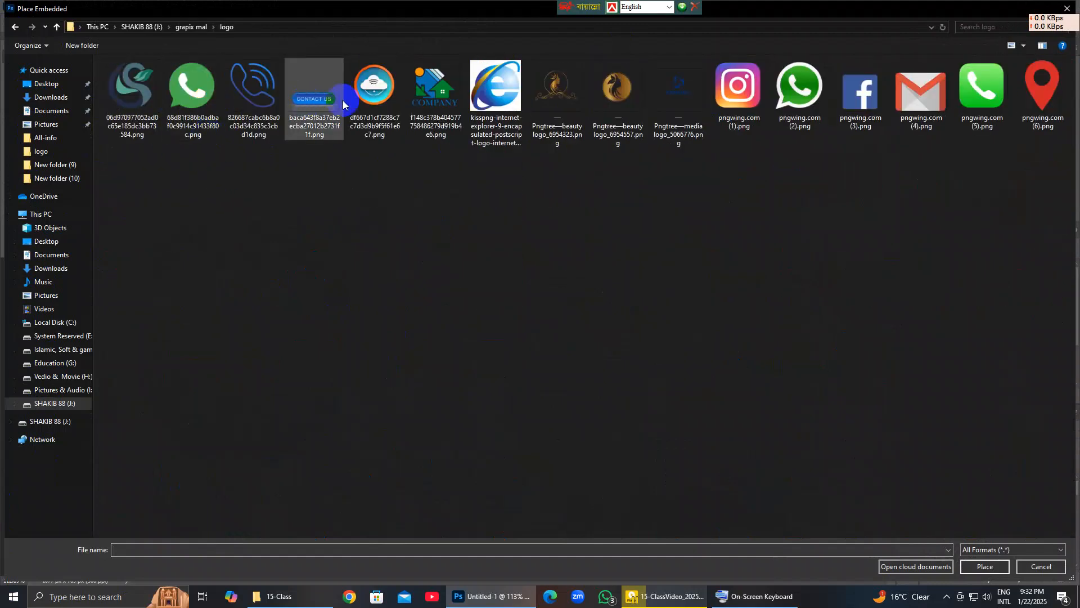
{"action": "double_click", "coordinate": [435, 90]}
{"action": "left_click", "coordinate": [412, 172]}
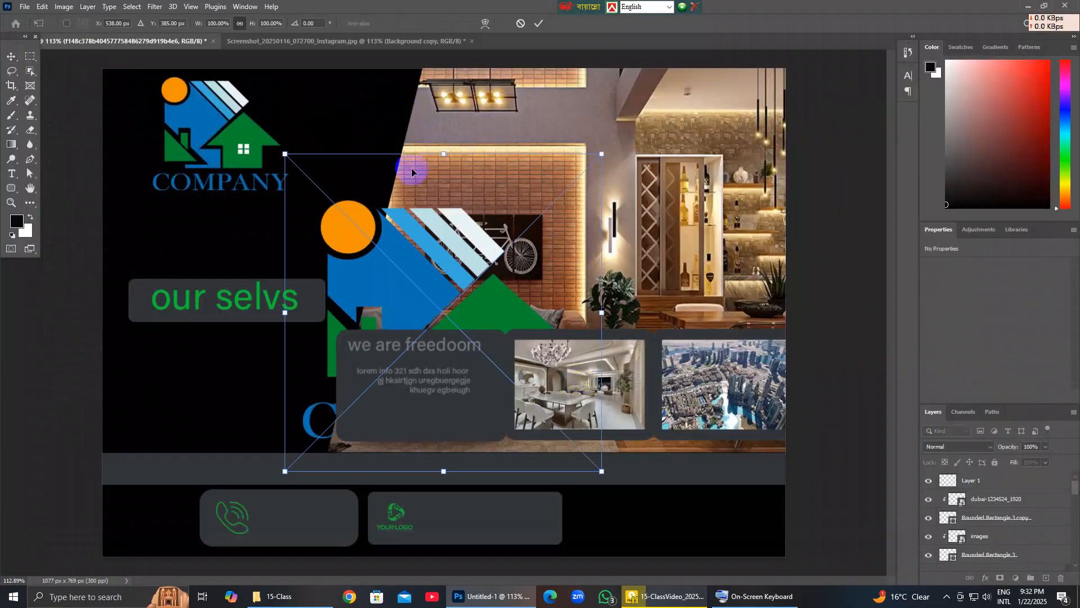
Scale the newly placed COMPANY logo to about 64.5% and position it just below the original logo, overlapping it.
{"action": "left_click_drag", "start_coordinate": [444, 151], "coordinate": [443, 267]}
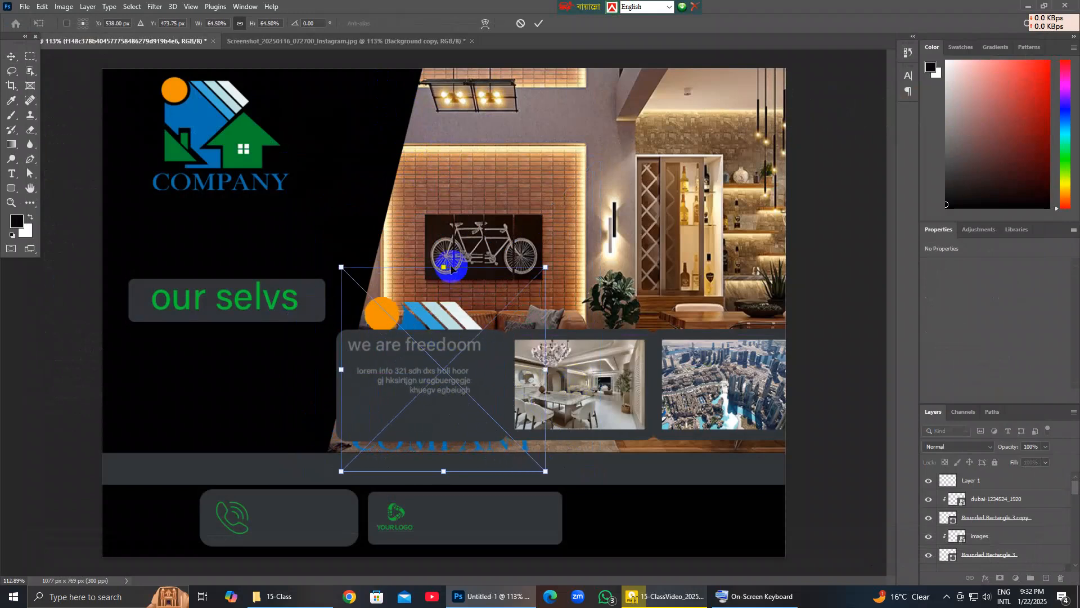
{"action": "left_click_drag", "start_coordinate": [435, 314], "coordinate": [337, 167]}
{"action": "key", "text": "Return"}
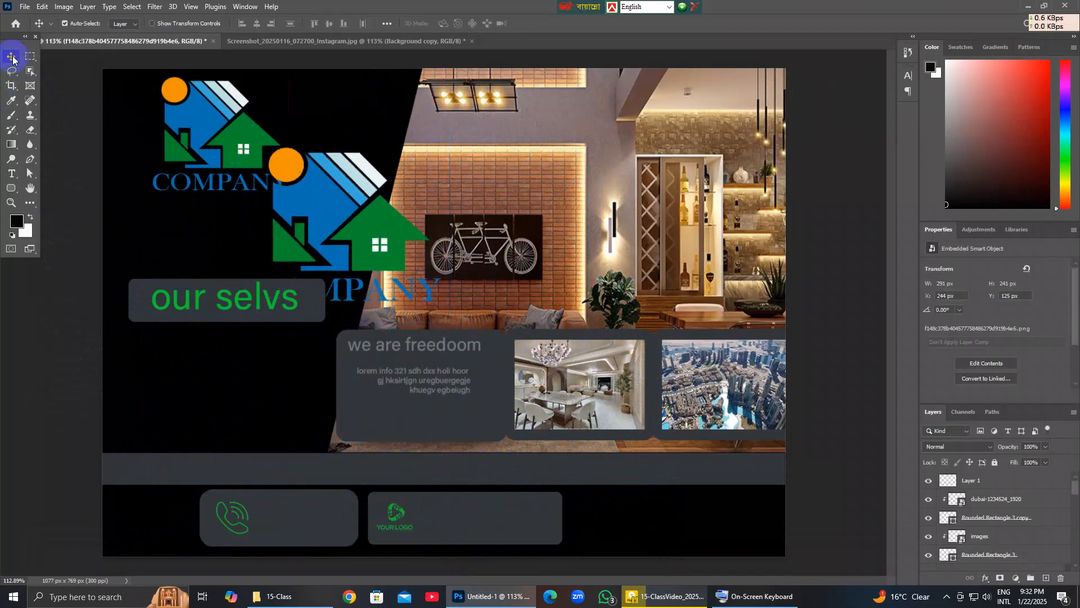
Rename the layer of the grey strip above the footer as 123 and move the second COMPANY logo's layer directly beneath it.
{"action": "left_click", "coordinate": [316, 473]}
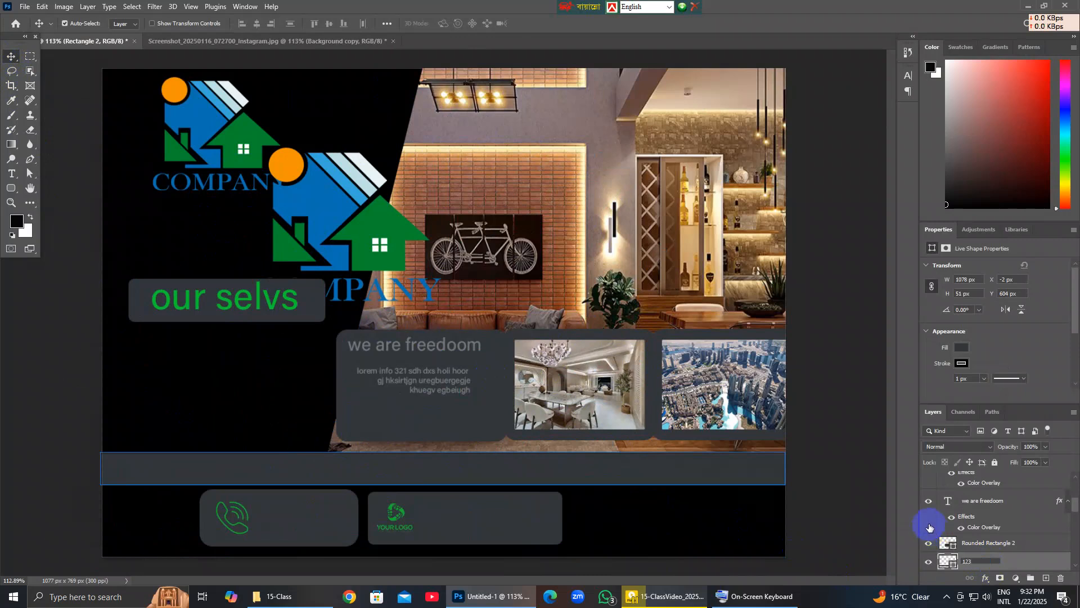
{"action": "left_click", "coordinate": [1034, 568]}
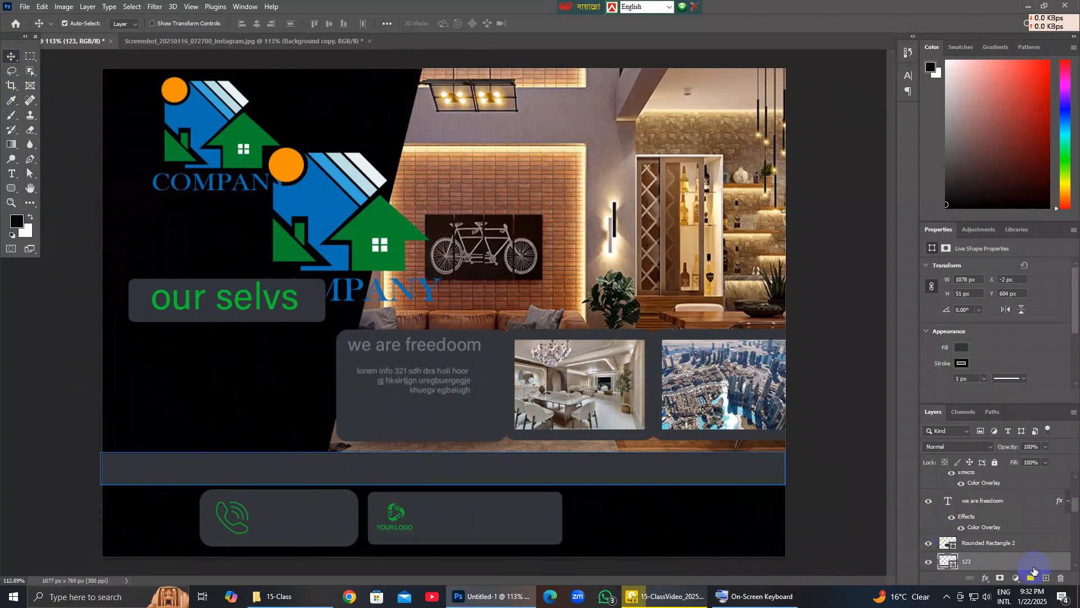
{"action": "left_click", "coordinate": [314, 227]}
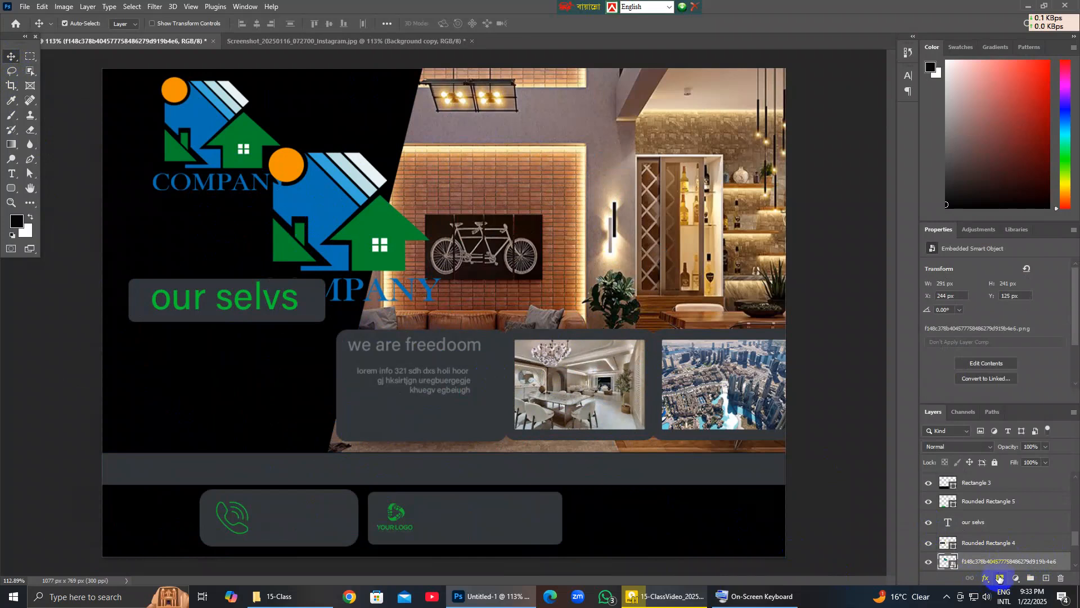
{"action": "left_click_drag", "start_coordinate": [1002, 570], "coordinate": [1003, 504]}
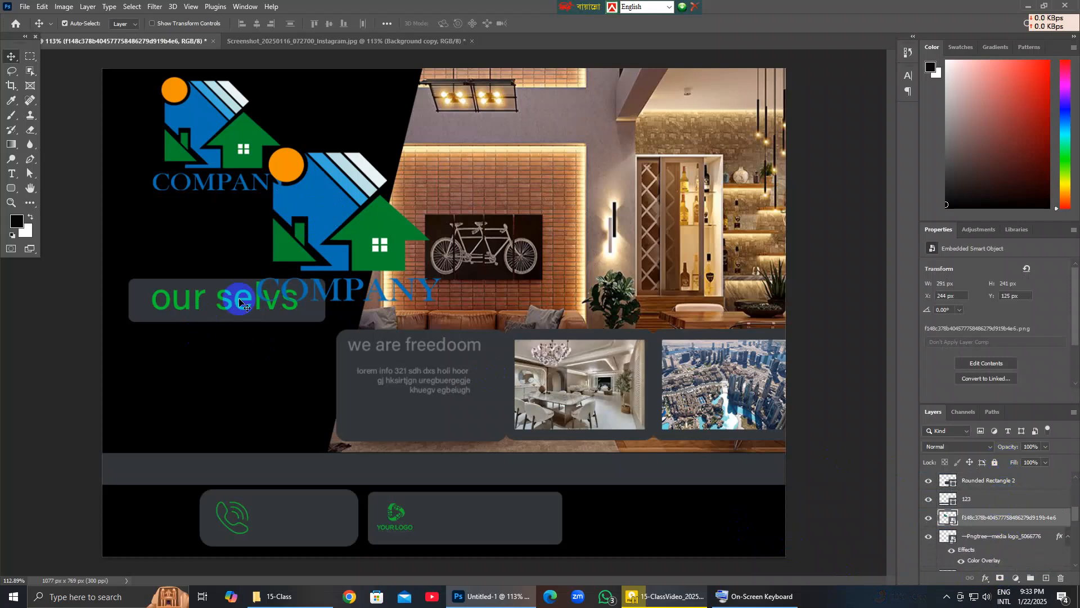
Move the second COMPANY logo into the black footer beside the media logo box and scale it to about 25.6%.
{"action": "left_click_drag", "start_coordinate": [333, 220], "coordinate": [637, 506]}
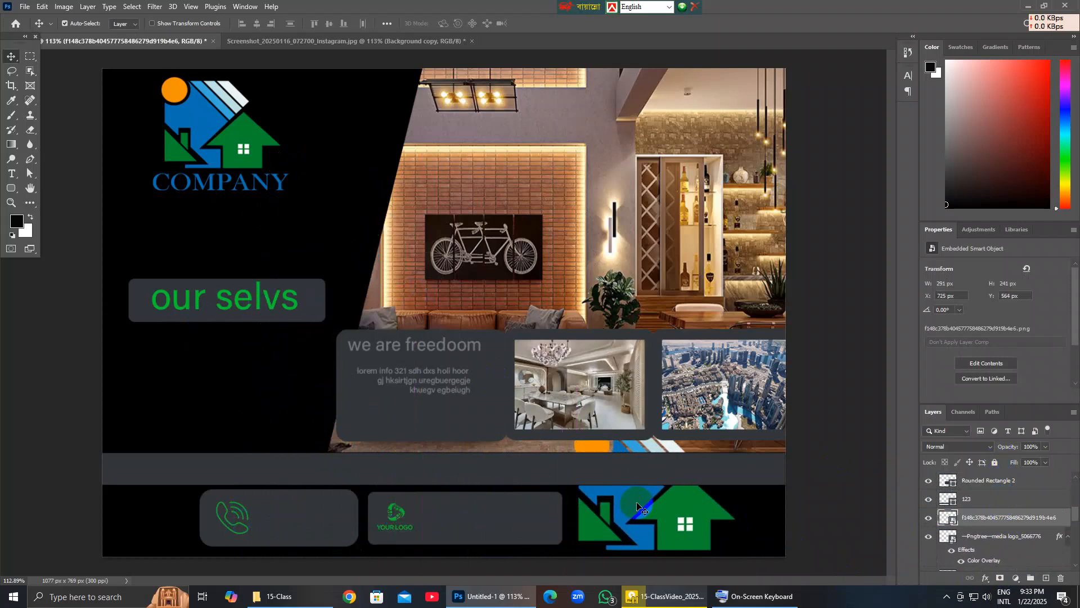
{"action": "key", "text": "ctrl+t"}
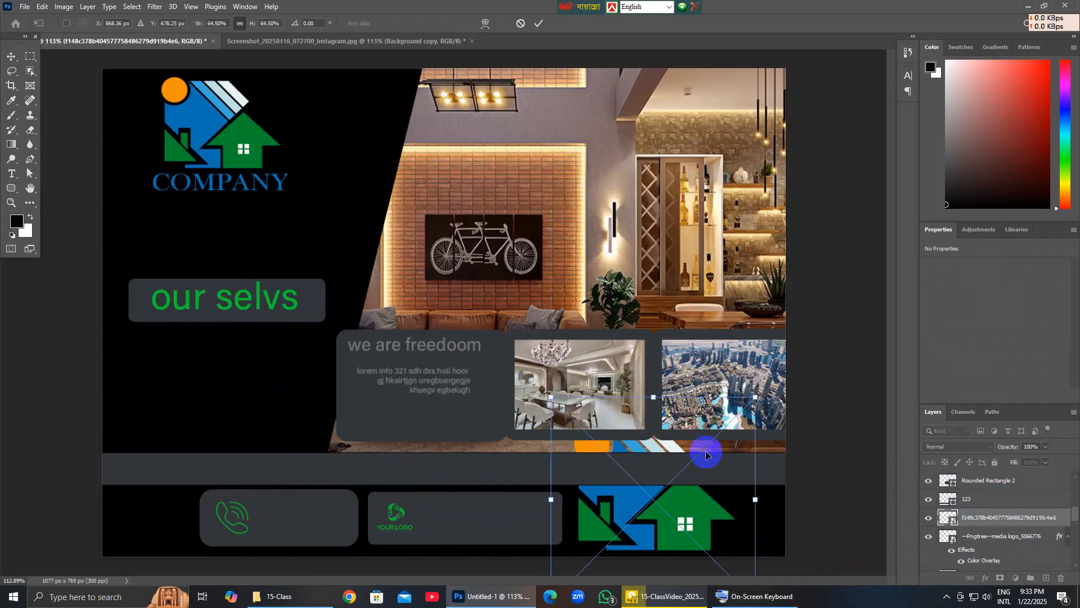
{"action": "left_click_drag", "start_coordinate": [755, 396], "coordinate": [642, 511]}
{"action": "left_click_drag", "start_coordinate": [607, 549], "coordinate": [645, 515]}
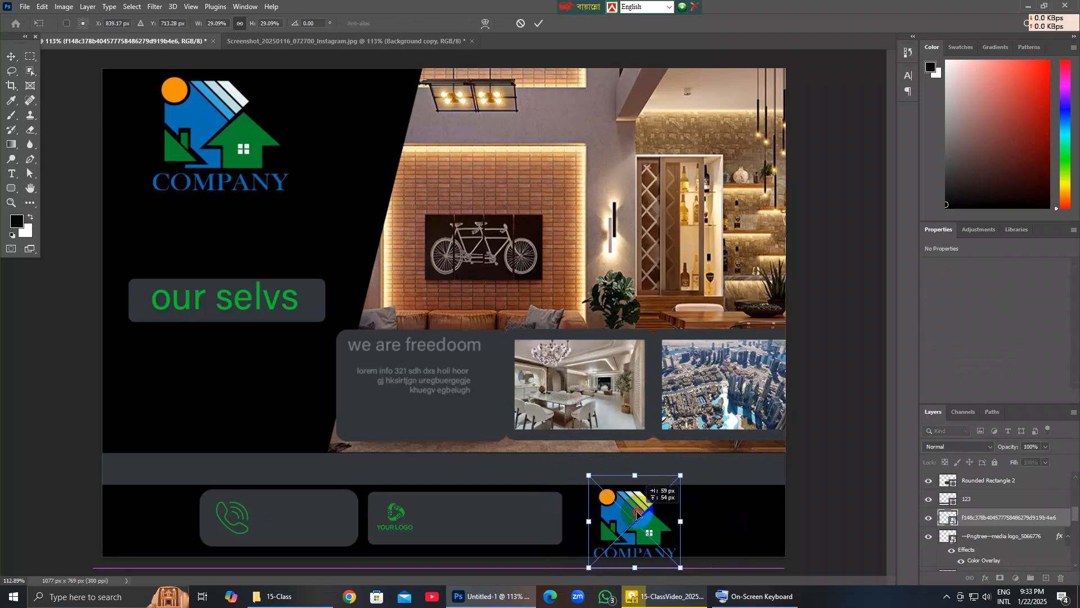
{"action": "left_click_drag", "start_coordinate": [635, 568], "coordinate": [636, 556]}
{"action": "left_click_drag", "start_coordinate": [626, 515], "coordinate": [626, 516]}
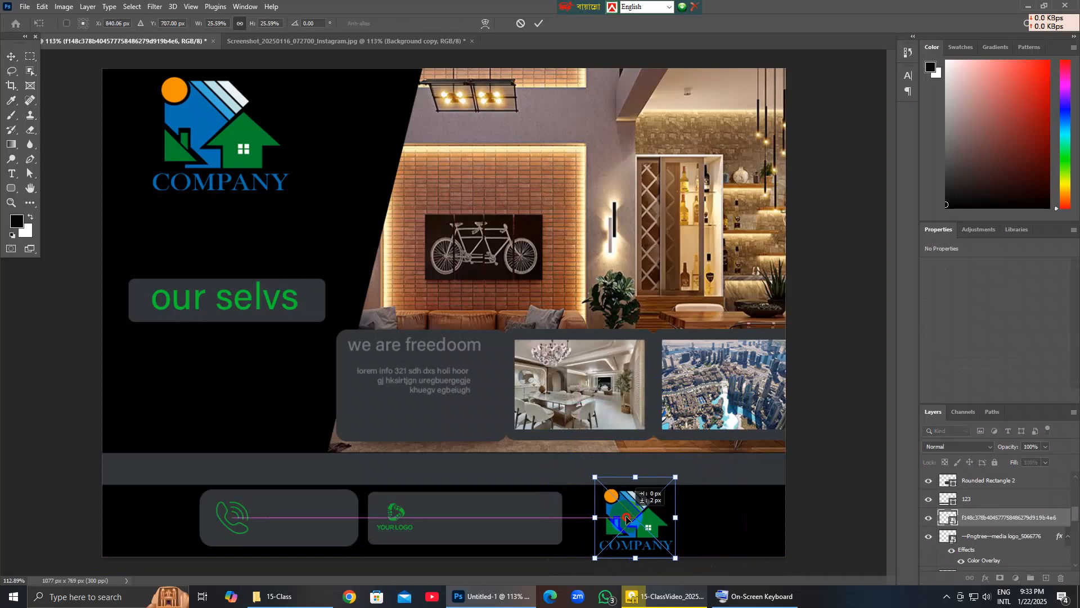
{"action": "left_click", "coordinate": [9, 50]}
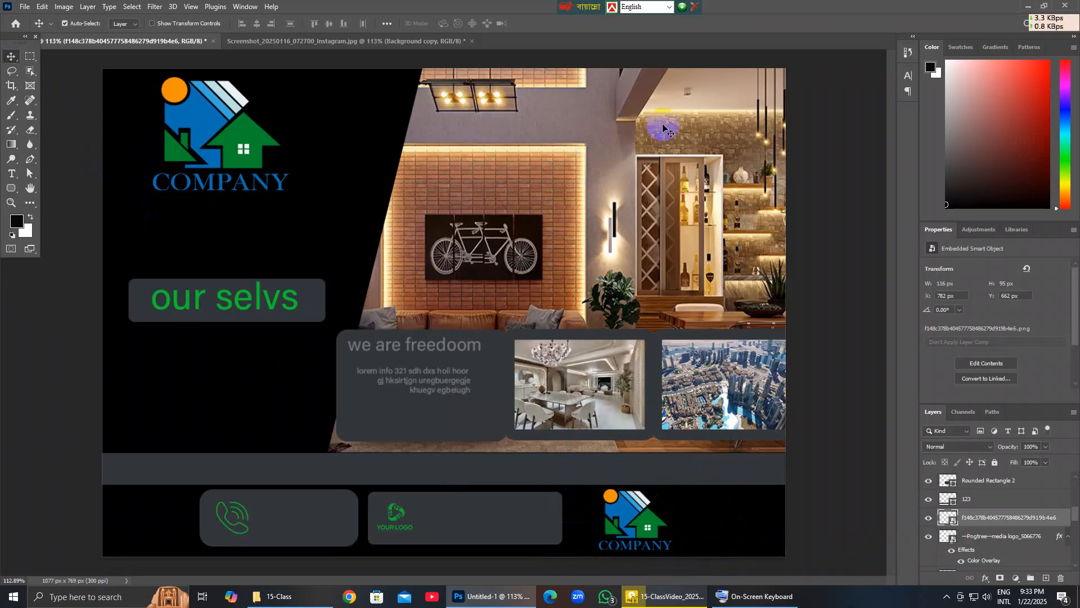
Switch to Google Chrome and start entering a web search beginning with pho.
{"action": "left_click", "coordinate": [1028, 7]}
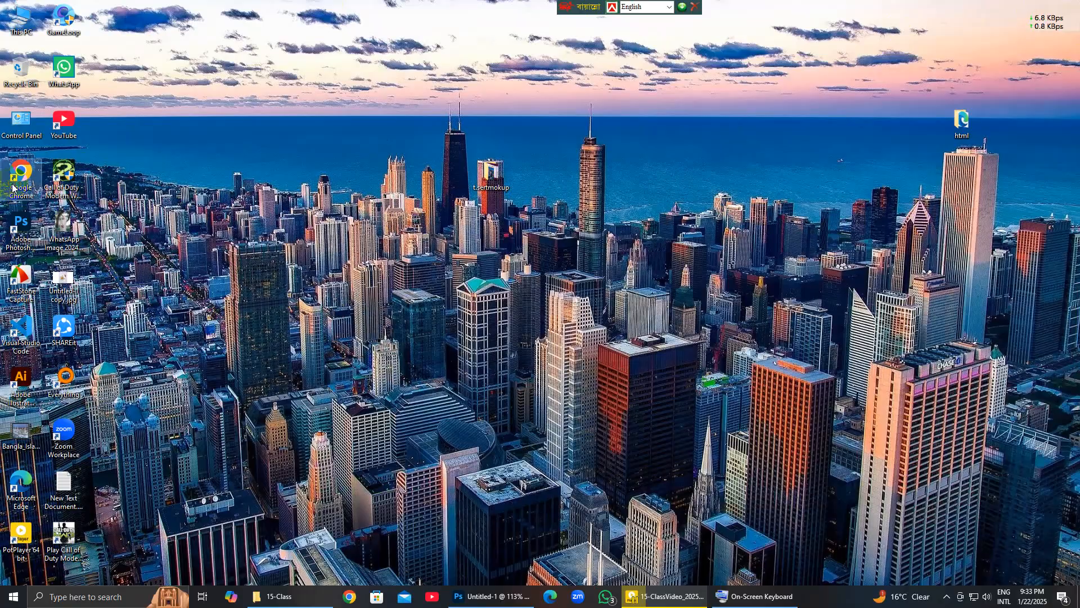
{"action": "double_click", "coordinate": [12, 187]}
{"action": "left_click", "coordinate": [304, 35]}
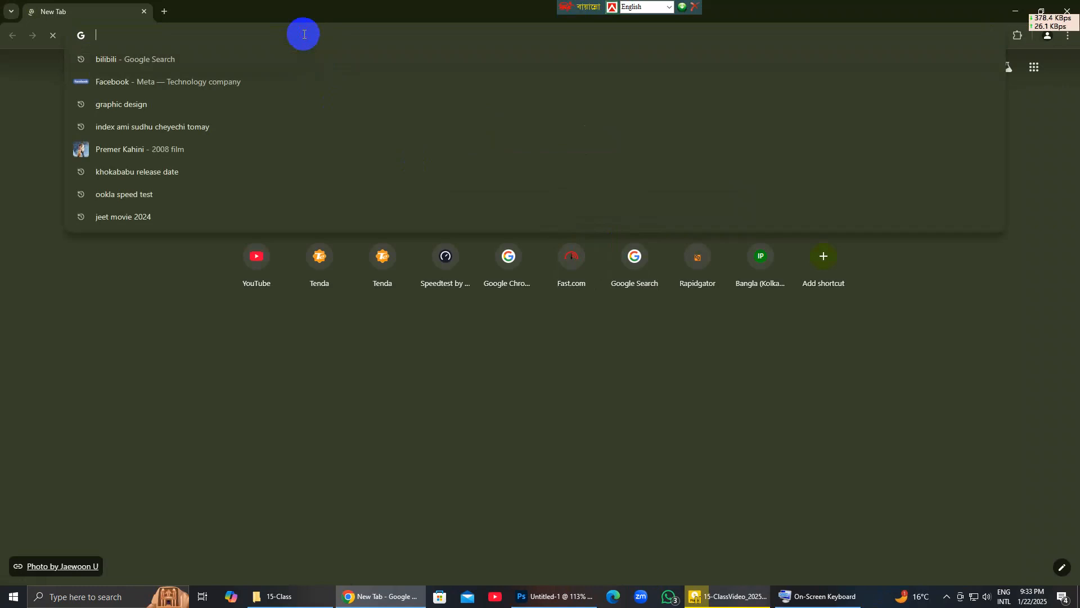
{"action": "type", "text": "p"}
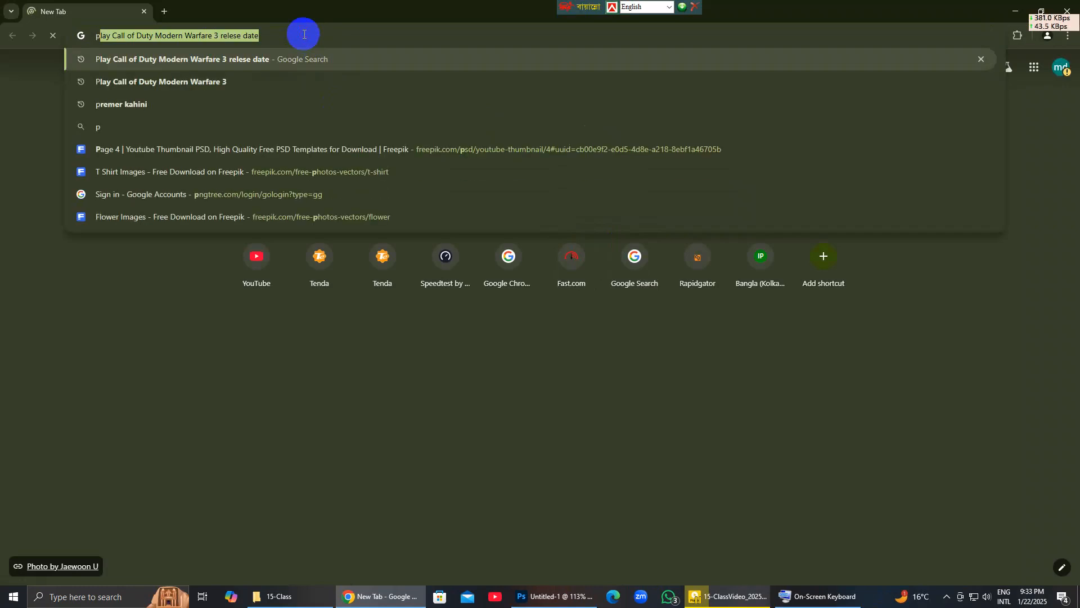
{"action": "type", "text": "ho"}
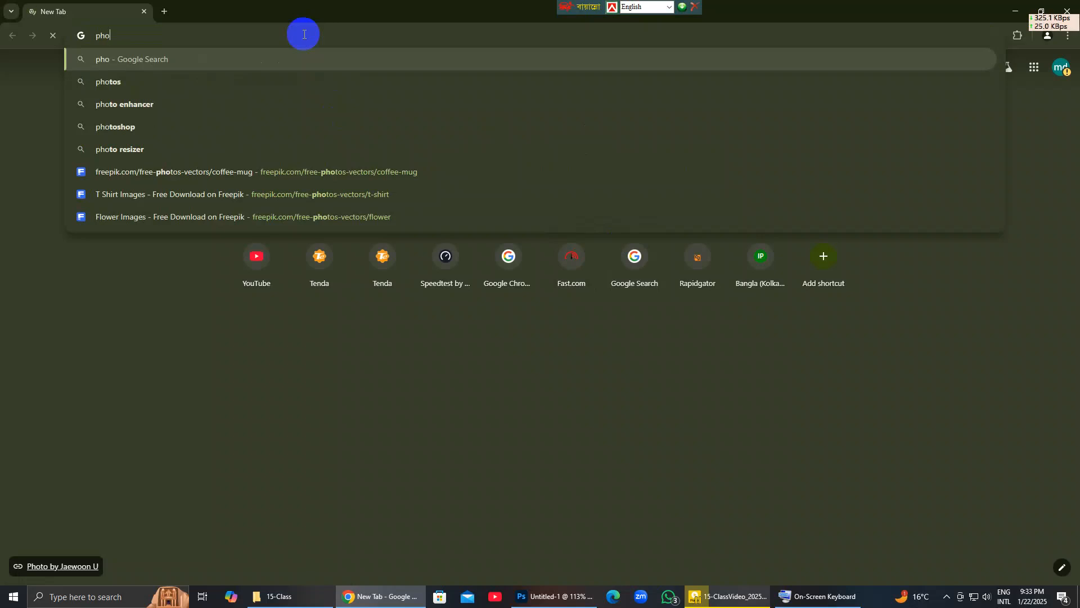
Switch to Photoshop, check the footer's social icons in the reference banner, and return to the Untitled-1 design.
{"action": "left_click", "coordinate": [554, 596]}
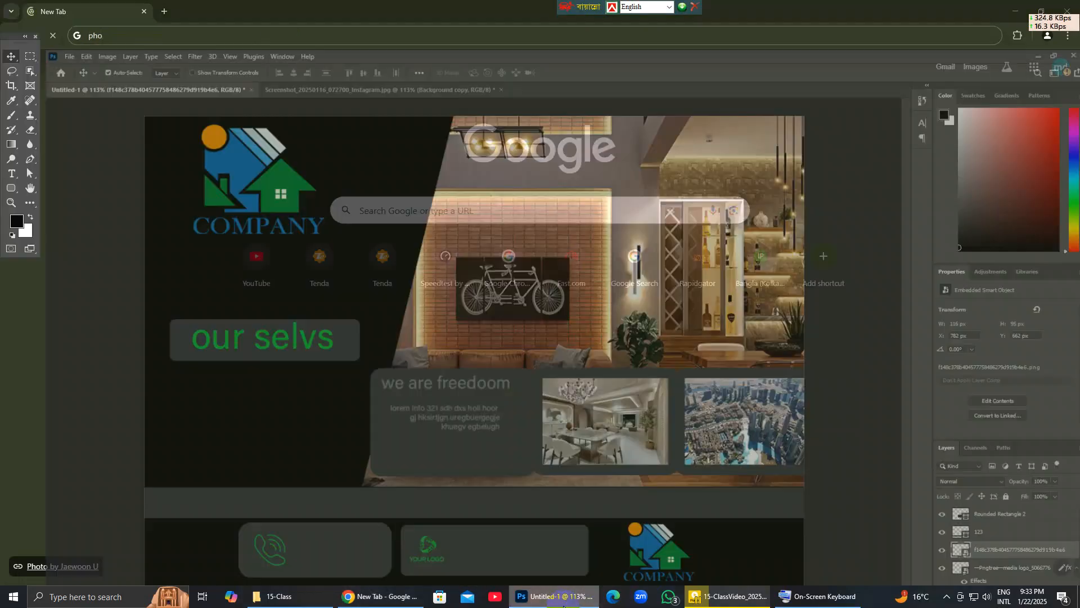
{"action": "left_click", "coordinate": [290, 41]}
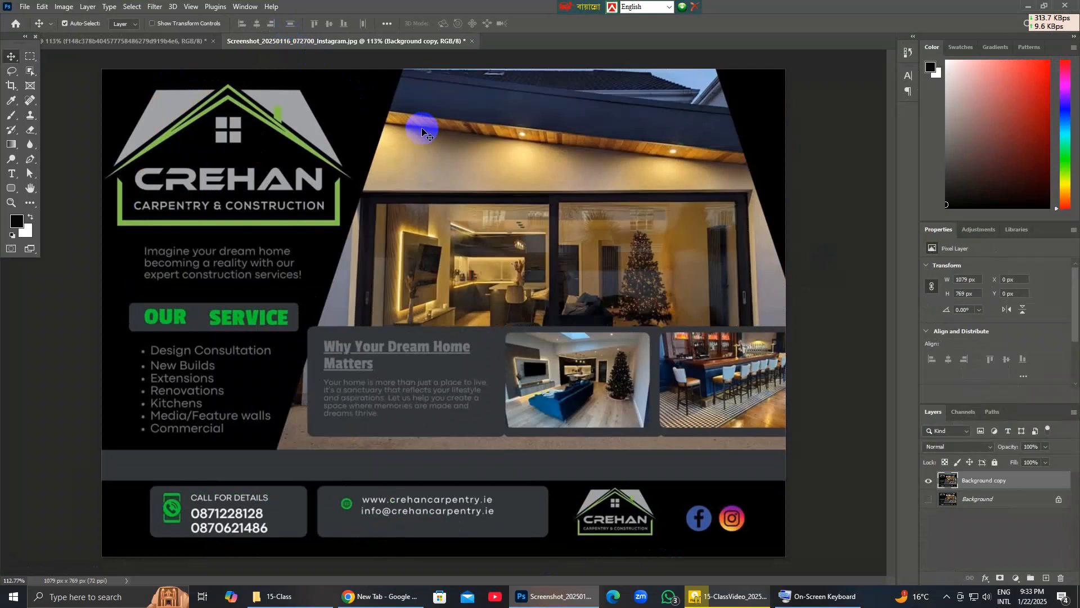
{"action": "left_click", "coordinate": [121, 41]}
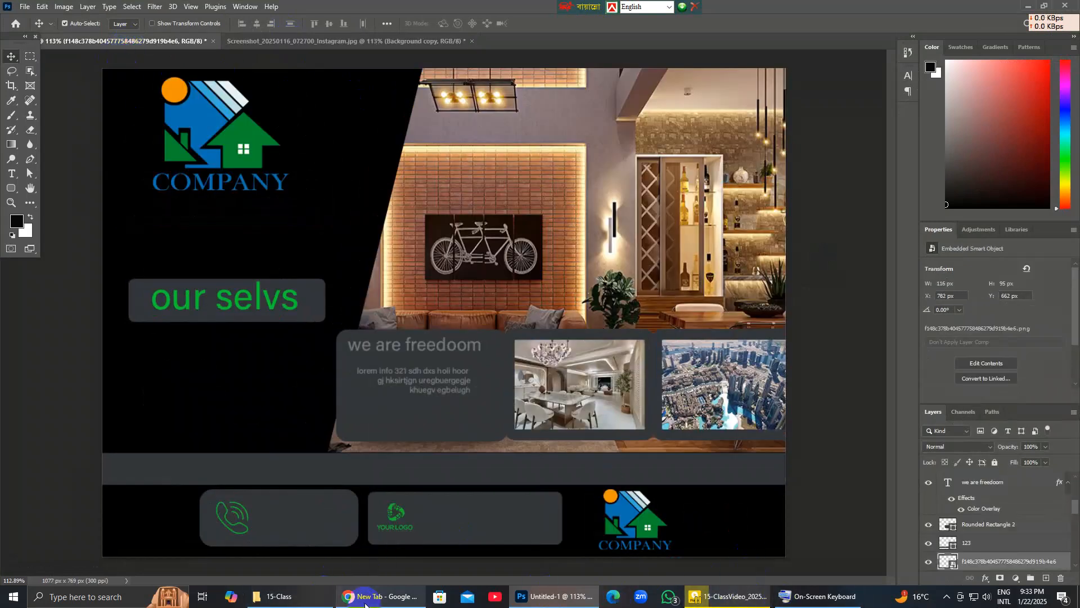
Switch to Google Chrome, clear the unfinished query, and search the web for "facbook png".
{"action": "left_click", "coordinate": [363, 596]}
{"action": "left_click", "coordinate": [143, 66]}
{"action": "key", "text": "ctrl+l"}
{"action": "key", "text": "BackSpace"}
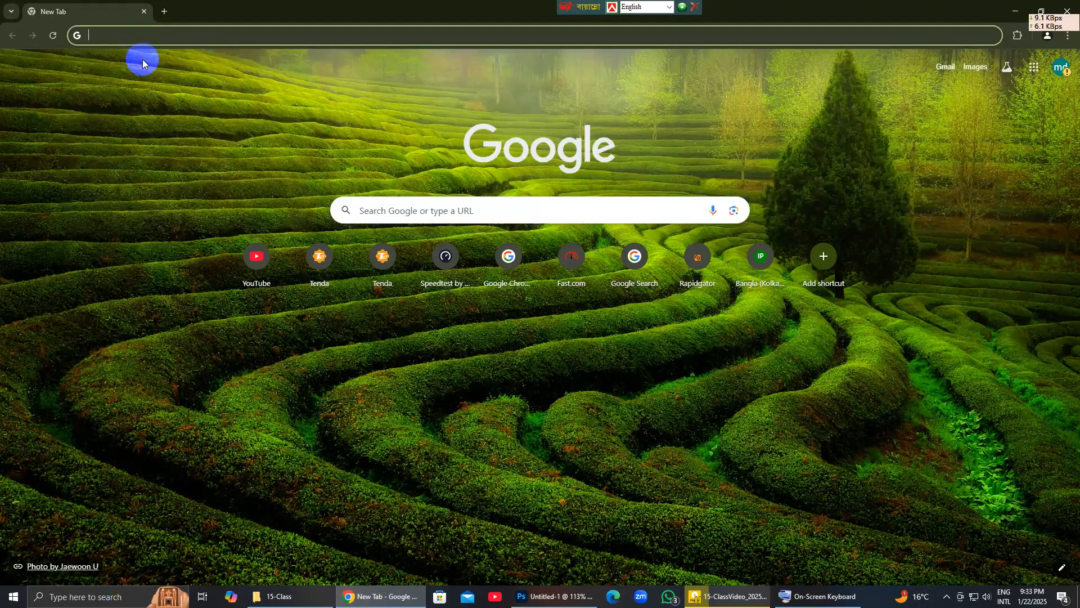
{"action": "type", "text": "facbook "}
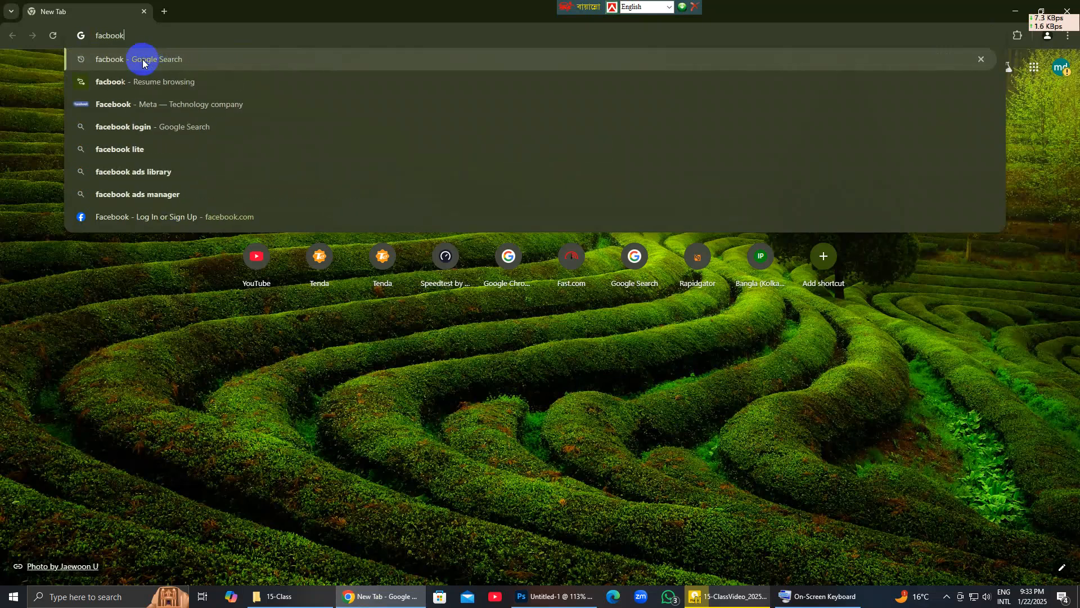
{"action": "type", "text": "png"}
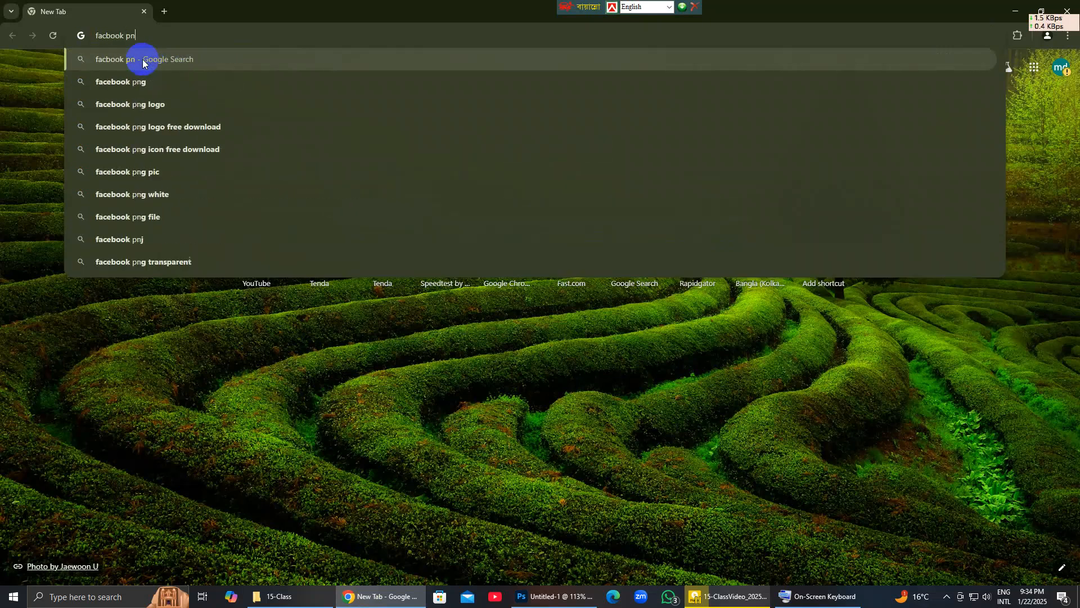
{"action": "key", "text": "Return"}
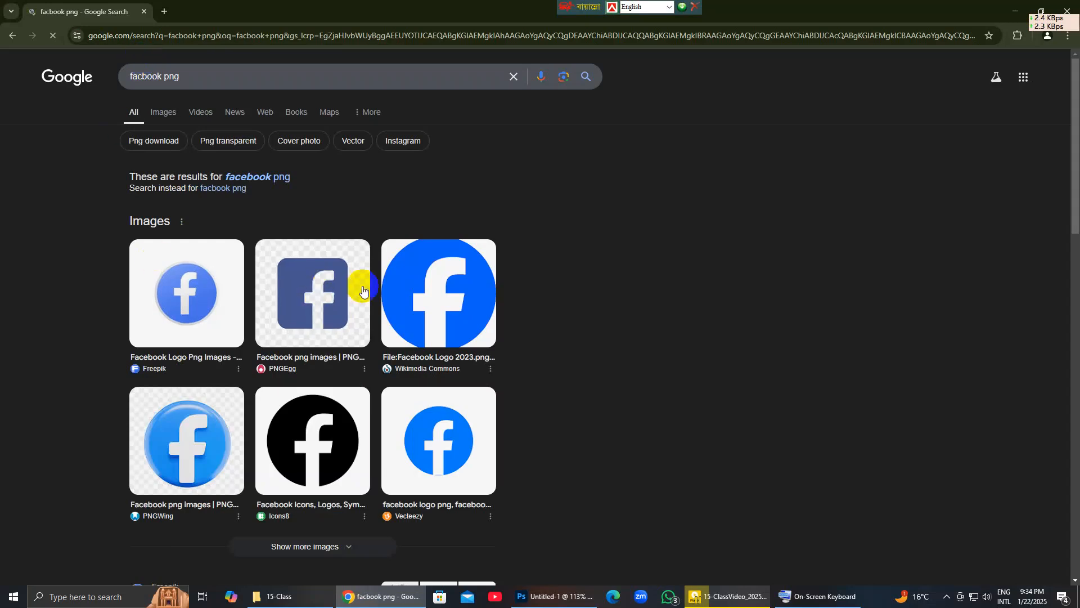
Open Pngtree's Facebook Logo PNG Images result and the page of its free round blue Facebook social media icon.
{"action": "scroll", "coordinate": [222, 162], "scroll_direction": "down", "scroll_amount": 5}
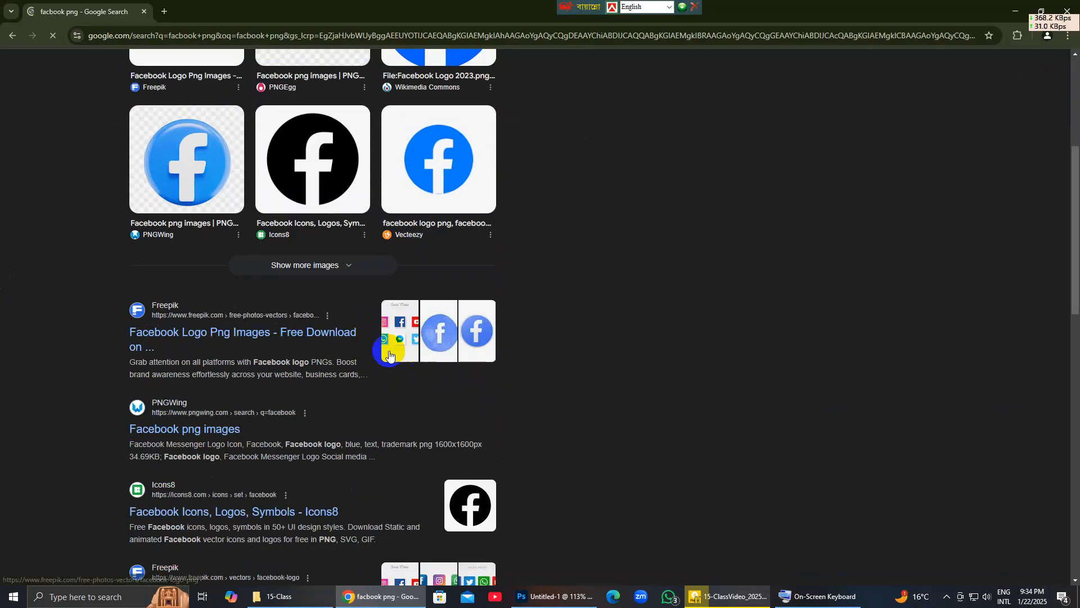
{"action": "scroll", "coordinate": [250, 343], "scroll_direction": "down", "scroll_amount": 3}
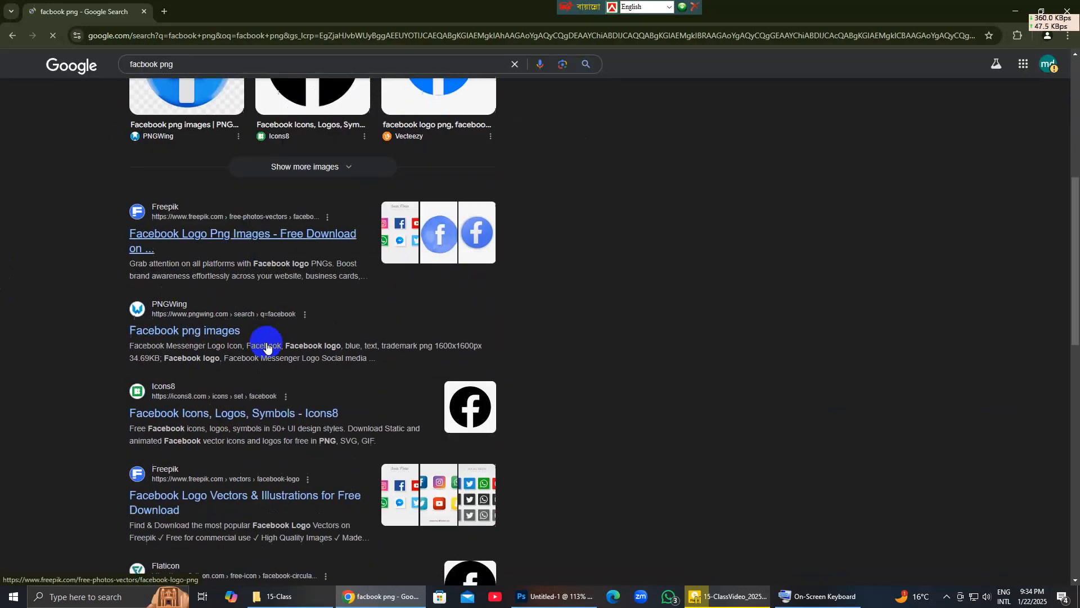
{"action": "left_click", "coordinate": [551, 364]}
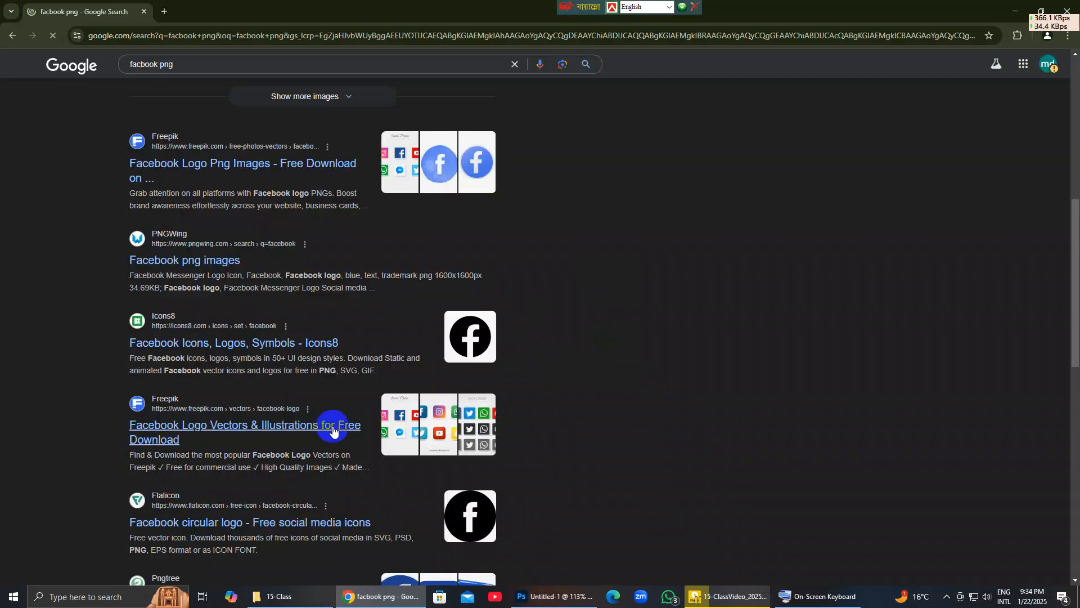
{"action": "scroll", "coordinate": [371, 419], "scroll_direction": "down", "scroll_amount": 2}
{"action": "left_click", "coordinate": [195, 499]}
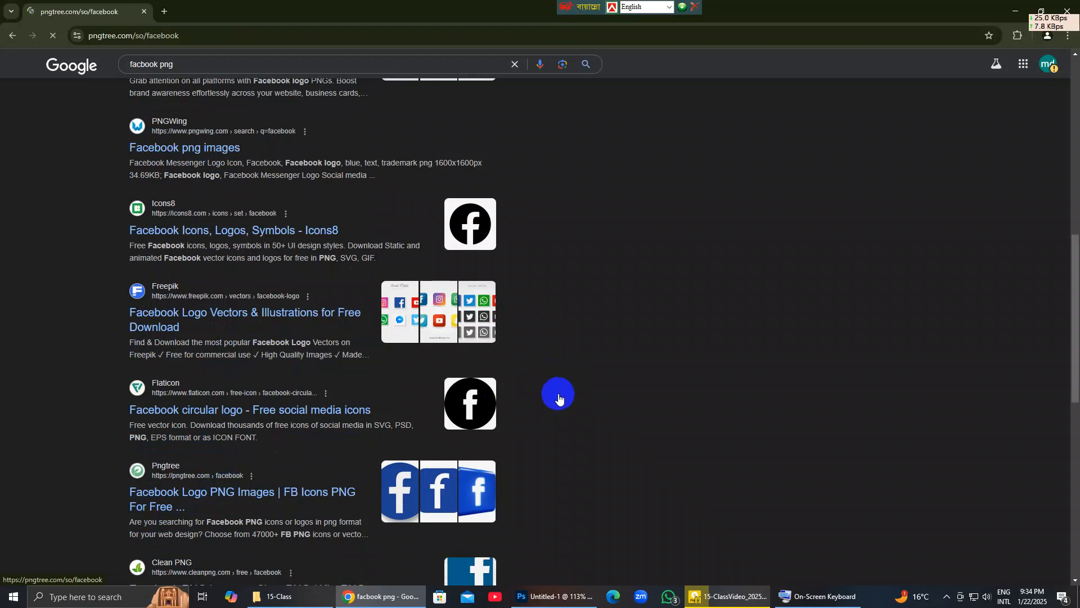
{"action": "scroll", "coordinate": [531, 398], "scroll_direction": "down", "scroll_amount": 4}
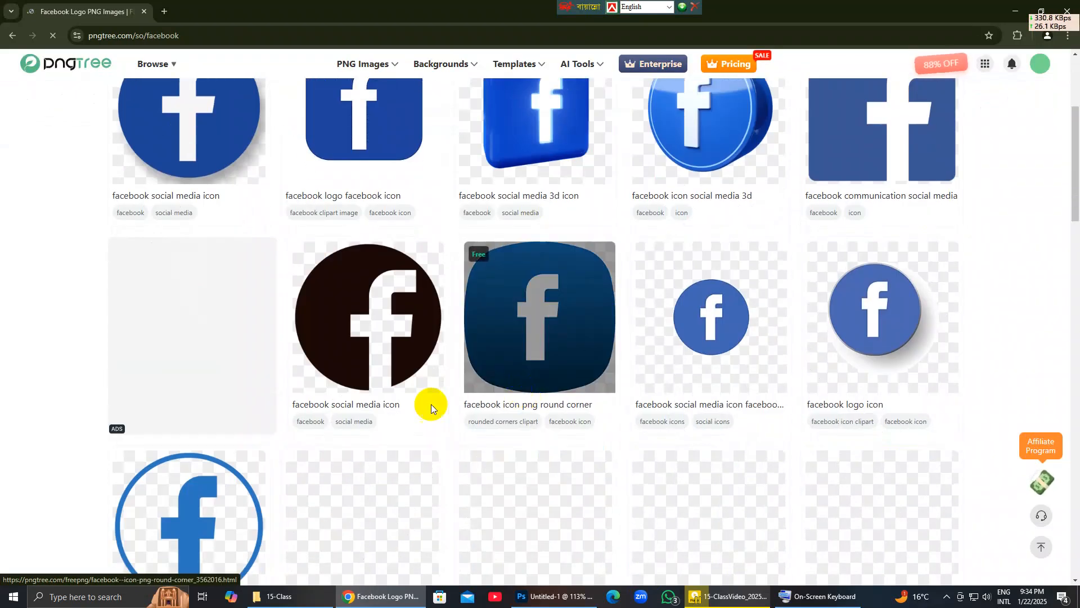
{"action": "left_click", "coordinate": [725, 352]}
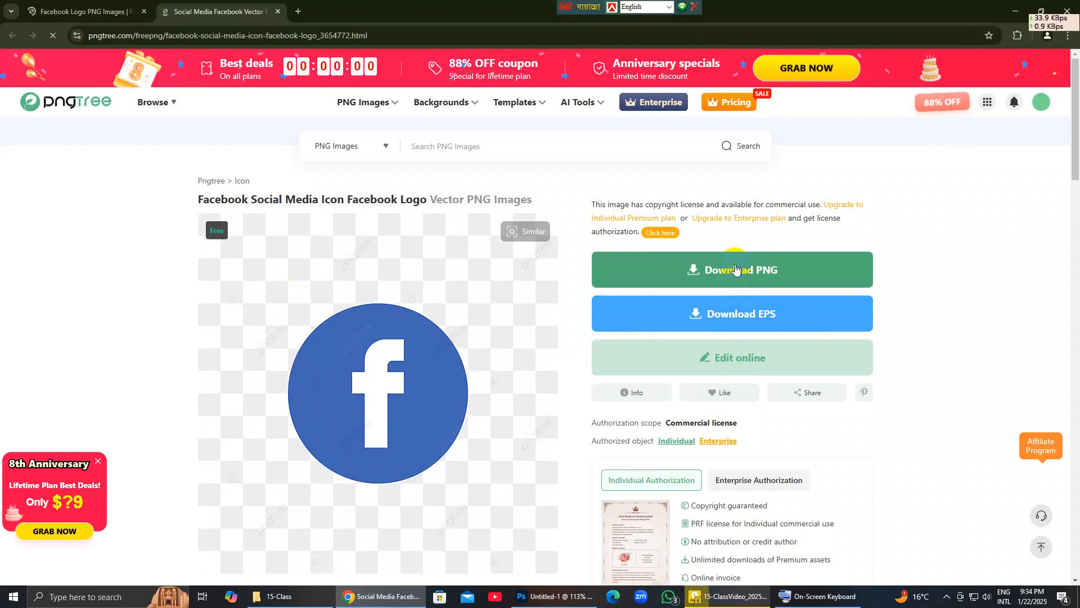
Try to download the round blue Facebook icon from Pngtree, close its page, and return to the search results.
{"action": "left_click", "coordinate": [695, 326]}
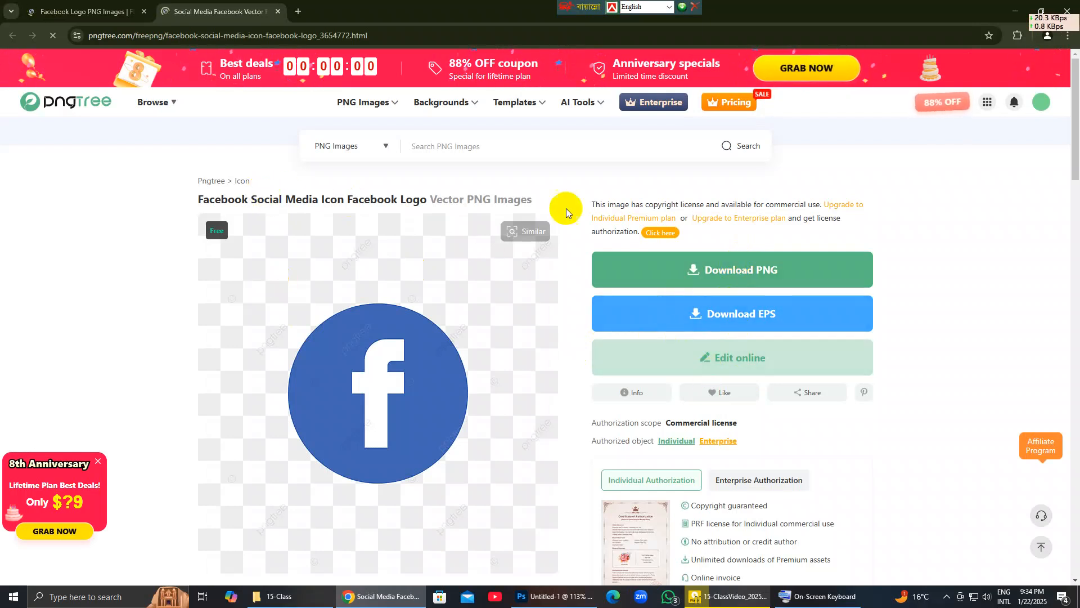
{"action": "scroll", "coordinate": [548, 330], "scroll_direction": "down", "scroll_amount": 5}
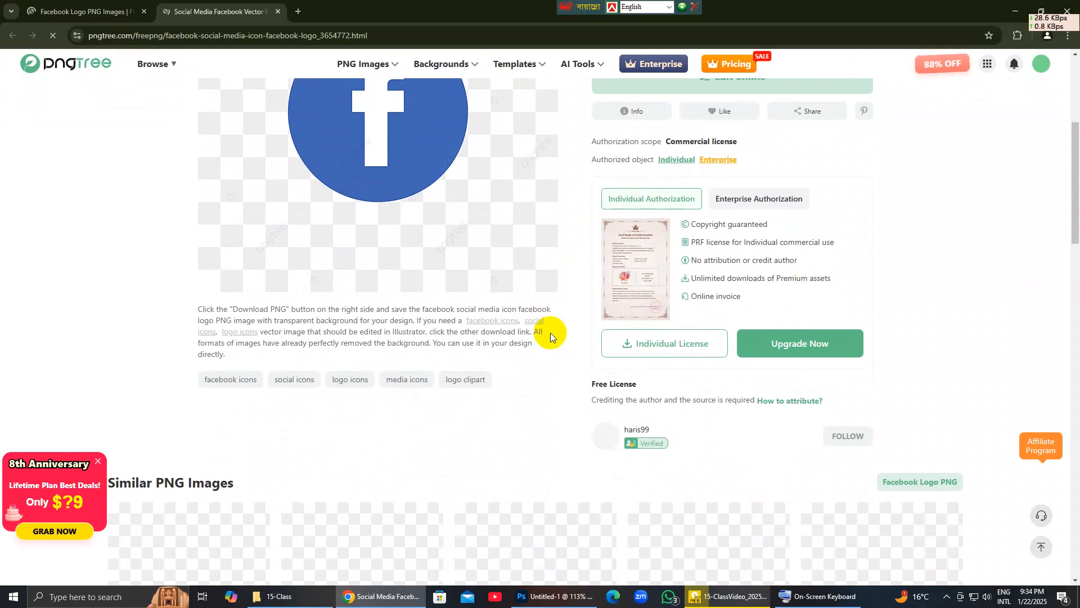
{"action": "scroll", "coordinate": [549, 333], "scroll_direction": "up", "scroll_amount": 4}
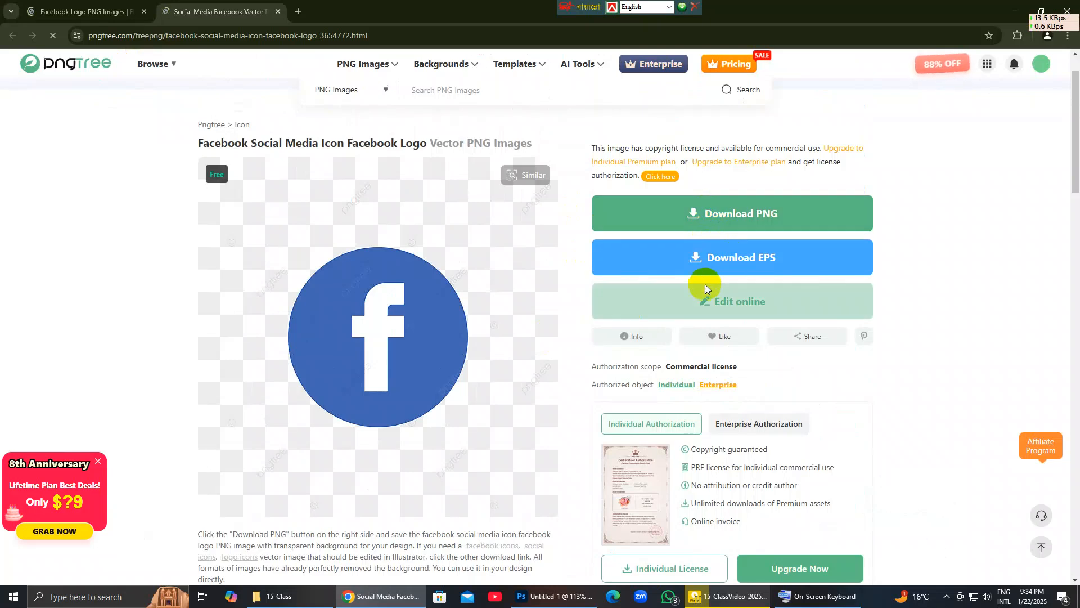
{"action": "left_click", "coordinate": [113, 11]}
{"action": "left_click", "coordinate": [171, 7]}
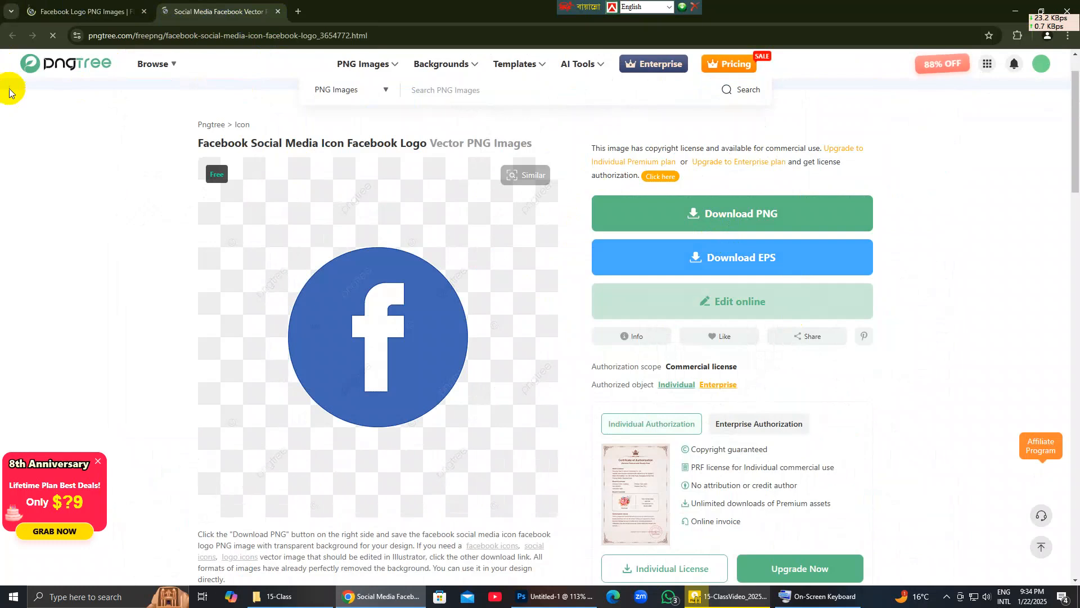
{"action": "left_click", "coordinate": [275, 11]}
{"action": "left_click", "coordinate": [12, 35]}
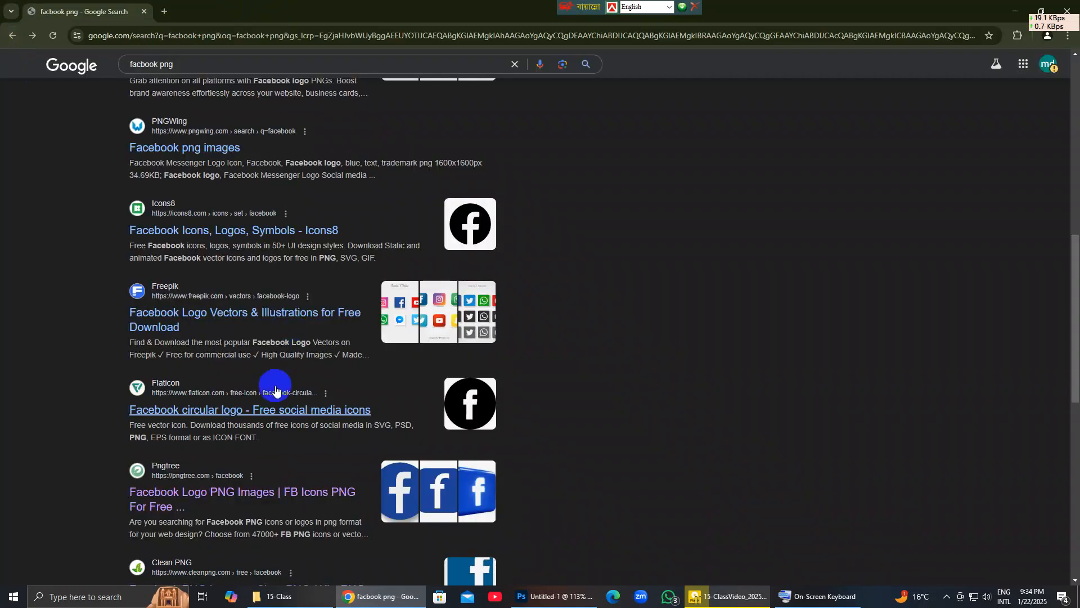
Open PNGWing's Facebook png images result and the page of its round blue Facebook logo, 1181x1181px.
{"action": "scroll", "coordinate": [250, 248], "scroll_direction": "up", "scroll_amount": 2}
{"action": "left_click", "coordinate": [187, 260]}
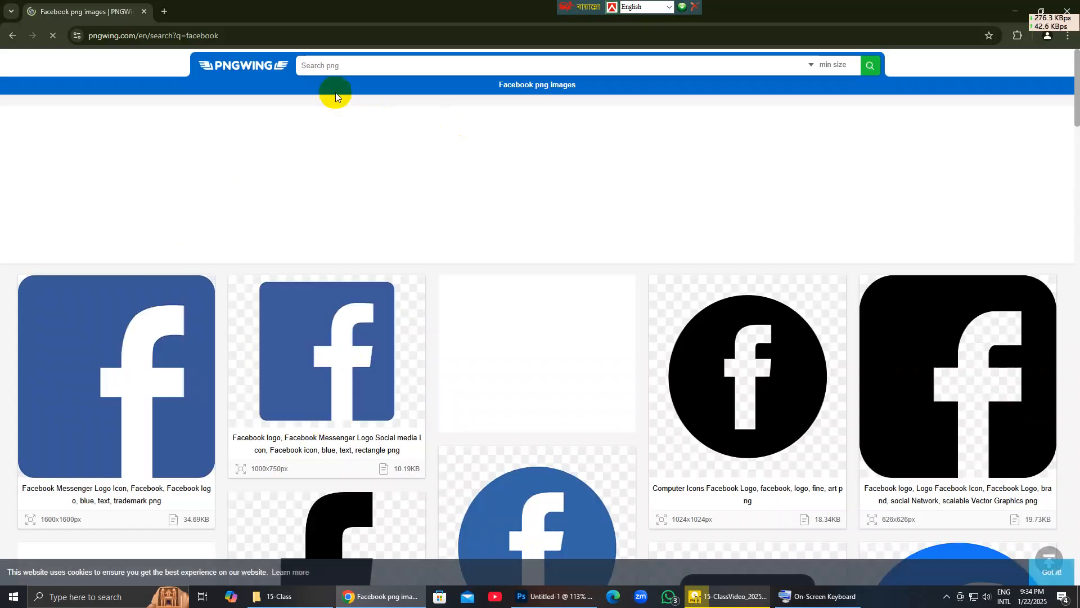
{"action": "scroll", "coordinate": [622, 320], "scroll_direction": "down", "scroll_amount": 4}
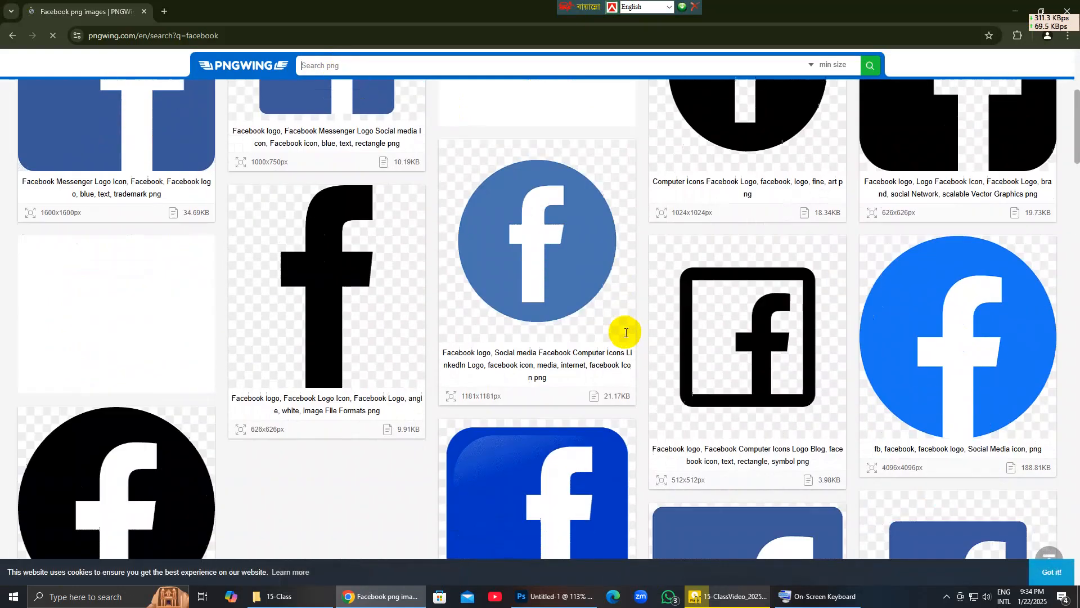
{"action": "left_click", "coordinate": [543, 246]}
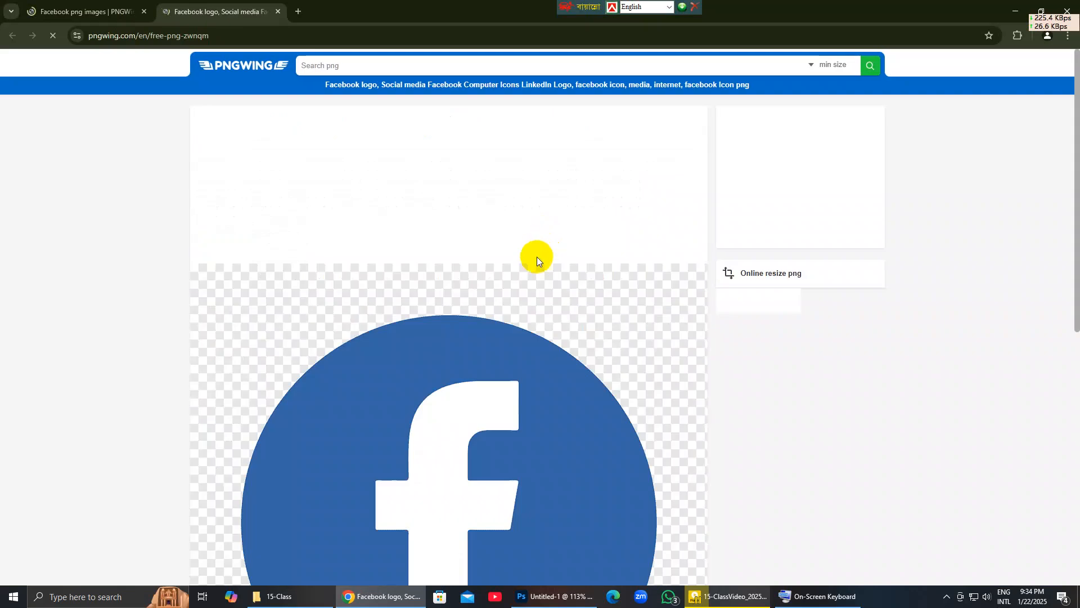
Download the round blue Facebook logo from PNGWing, selecting the characters in the image verification in the requested order.
{"action": "scroll", "coordinate": [559, 389], "scroll_direction": "down", "scroll_amount": 5}
{"action": "scroll", "coordinate": [559, 387], "scroll_direction": "down", "scroll_amount": 6}
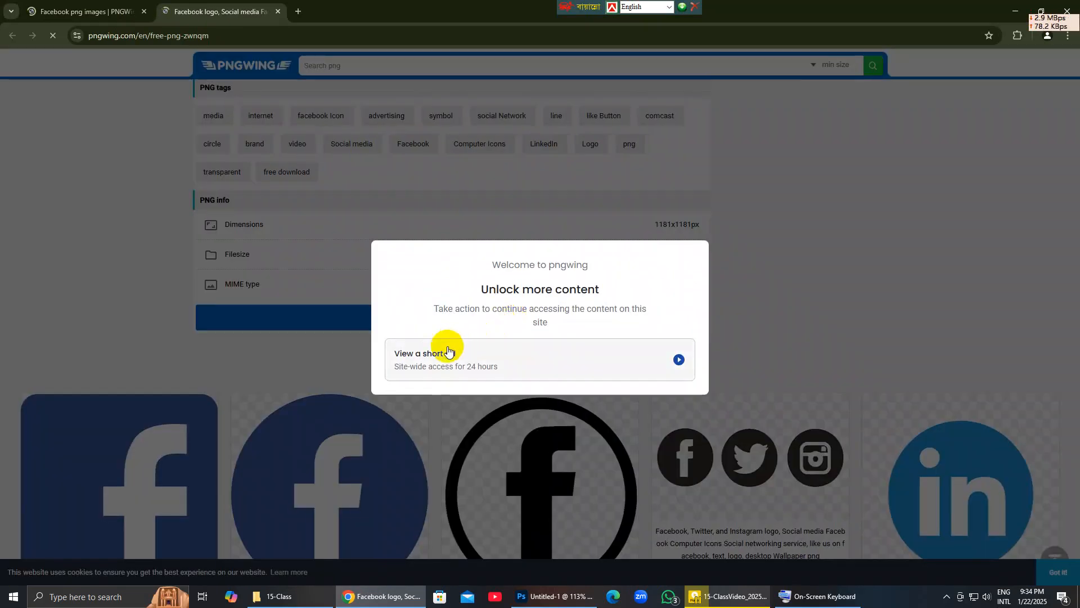
{"action": "left_click", "coordinate": [469, 368]}
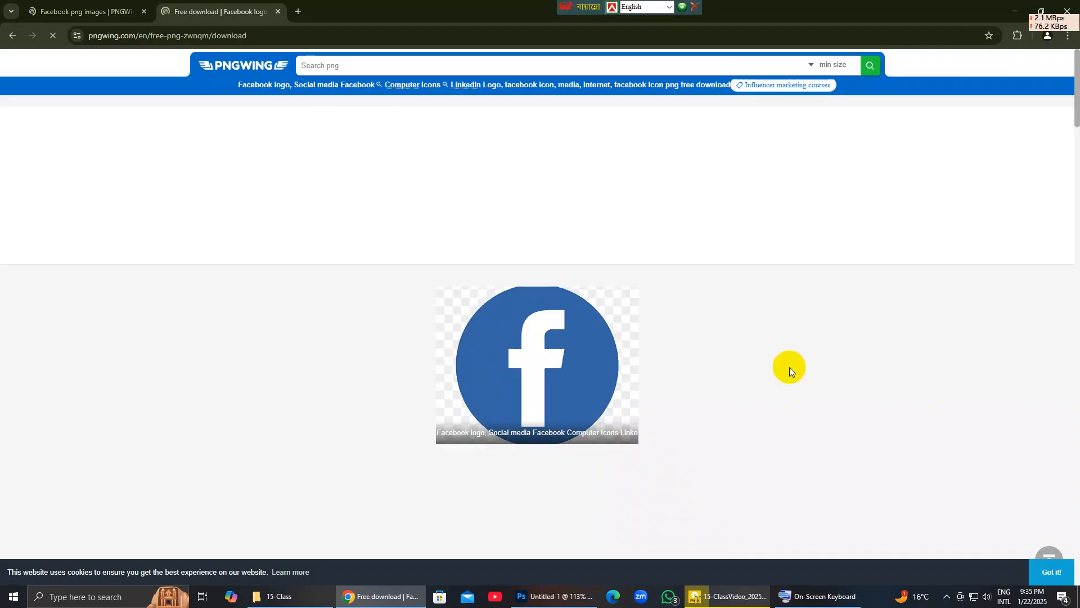
{"action": "scroll", "coordinate": [789, 362], "scroll_direction": "down", "scroll_amount": 4}
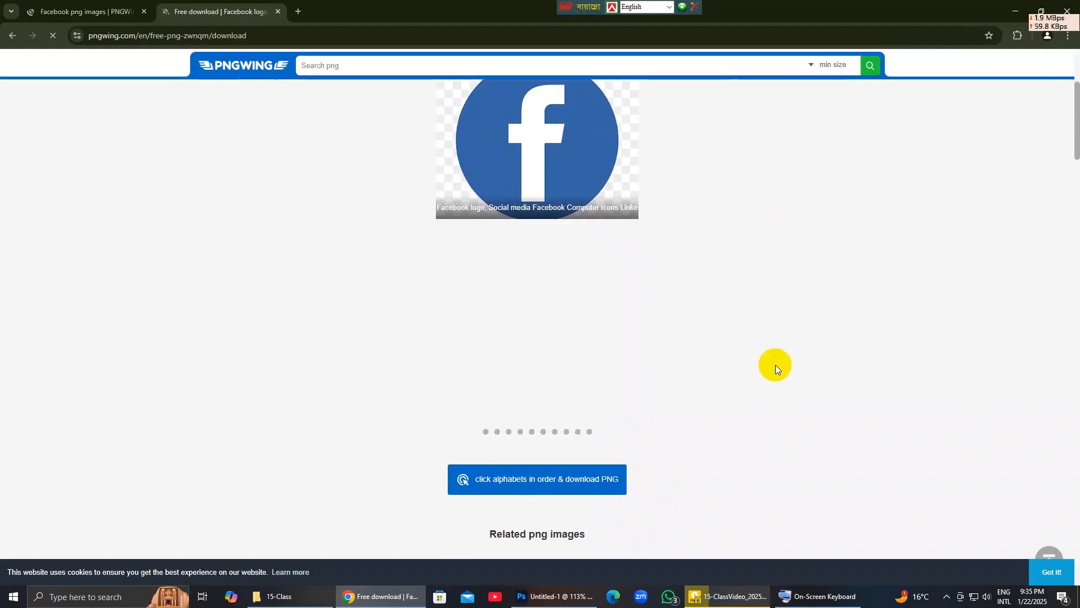
{"action": "left_click", "coordinate": [599, 487]}
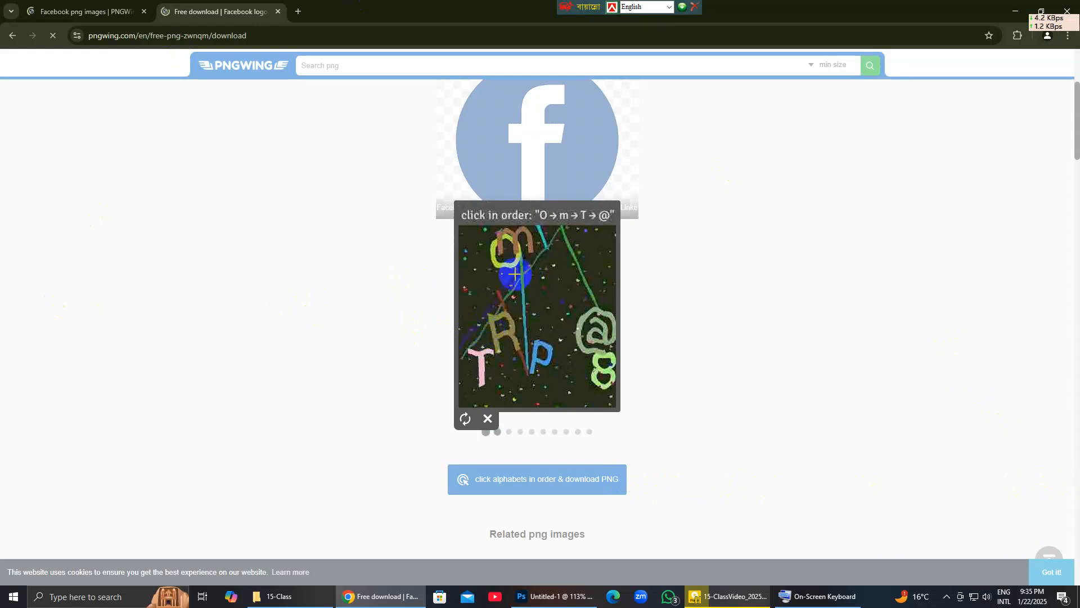
{"action": "left_click", "coordinate": [500, 264]}
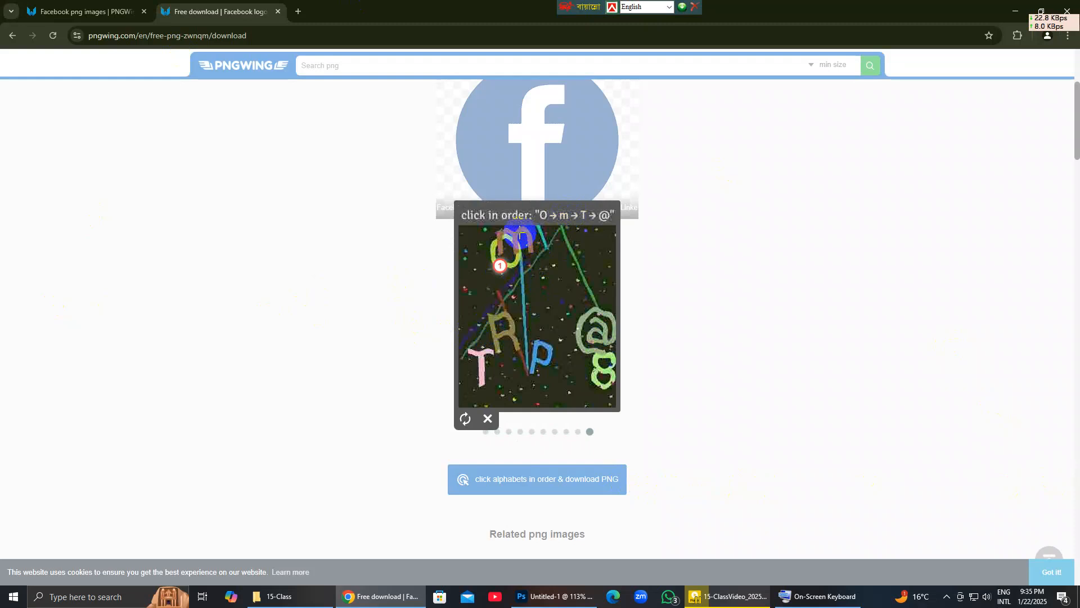
{"action": "left_click", "coordinate": [519, 236]}
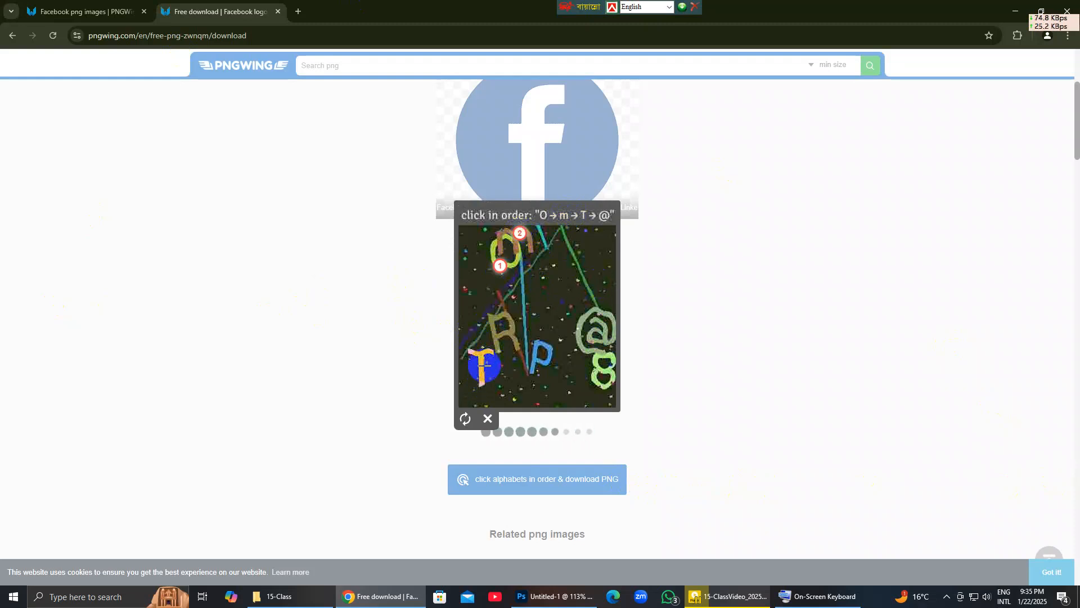
{"action": "left_click", "coordinate": [482, 369]}
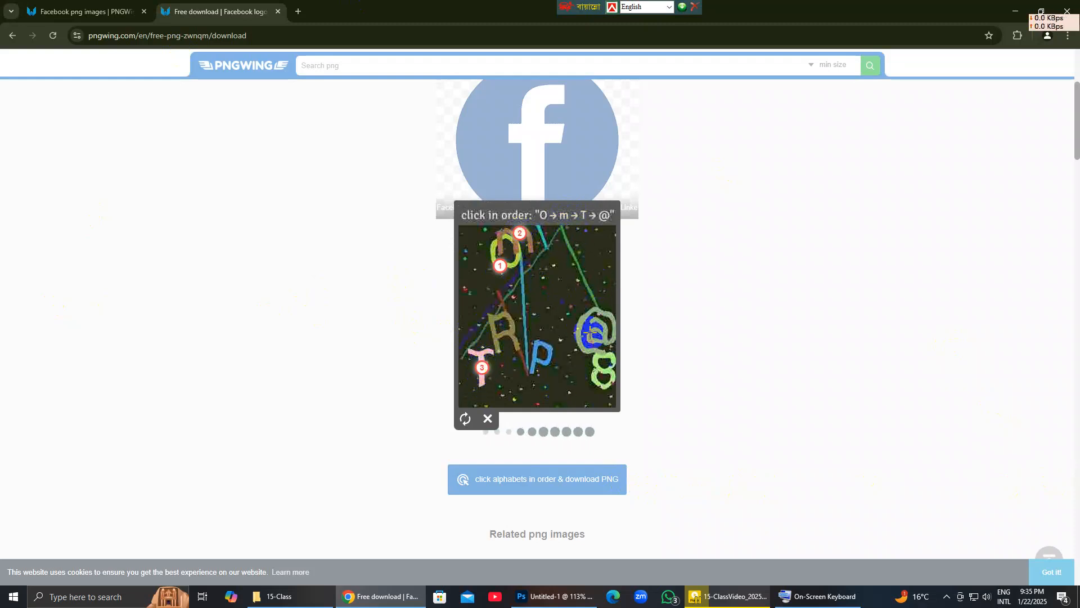
{"action": "left_click", "coordinate": [584, 319]}
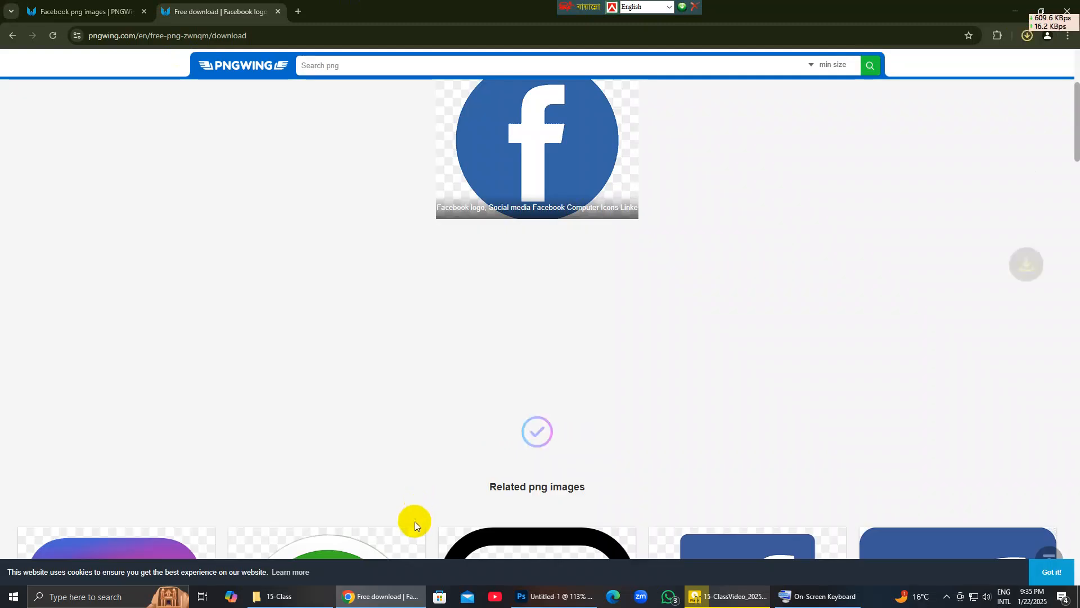
Browse the related PNG images and open the page of the round gradient Instagram icon, 1600x1200px.
{"action": "scroll", "coordinate": [501, 409], "scroll_direction": "down", "scroll_amount": 5}
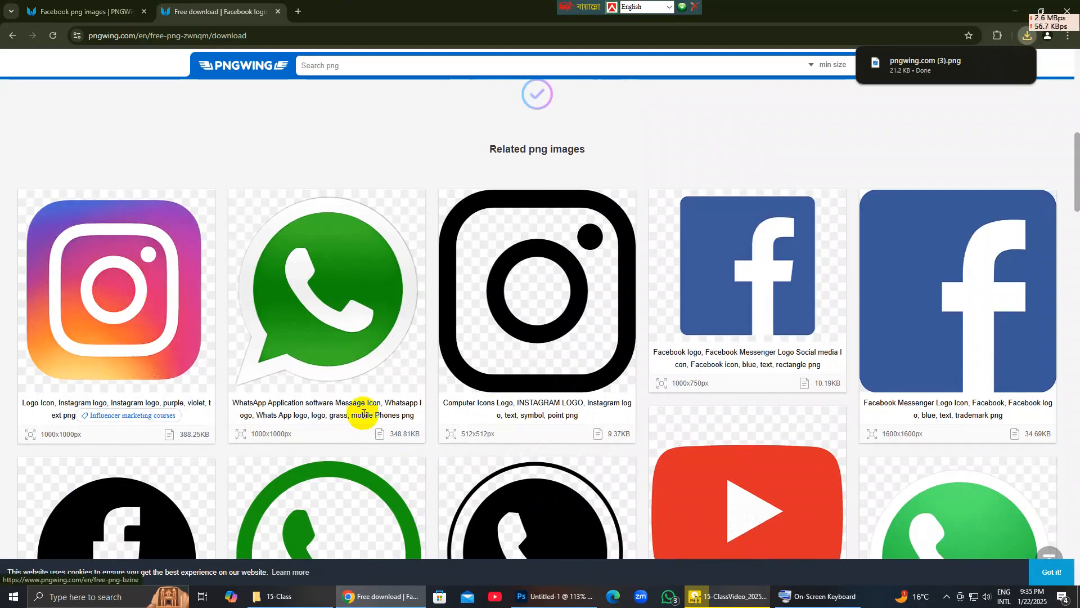
{"action": "scroll", "coordinate": [363, 413], "scroll_direction": "up", "scroll_amount": 4}
{"action": "scroll", "coordinate": [368, 413], "scroll_direction": "down", "scroll_amount": 18}
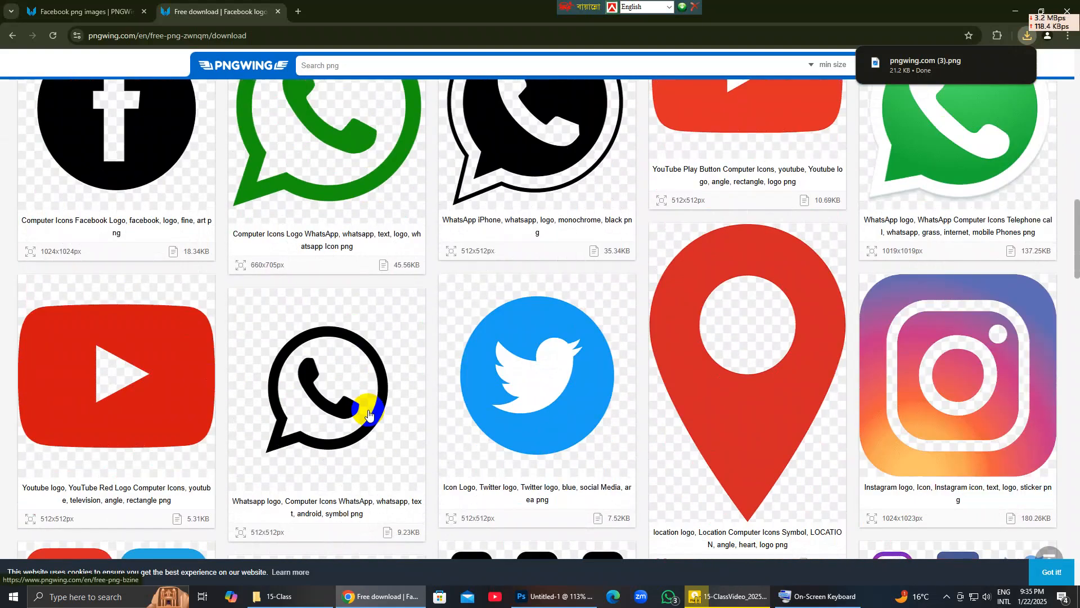
{"action": "scroll", "coordinate": [368, 415], "scroll_direction": "down", "scroll_amount": 20}
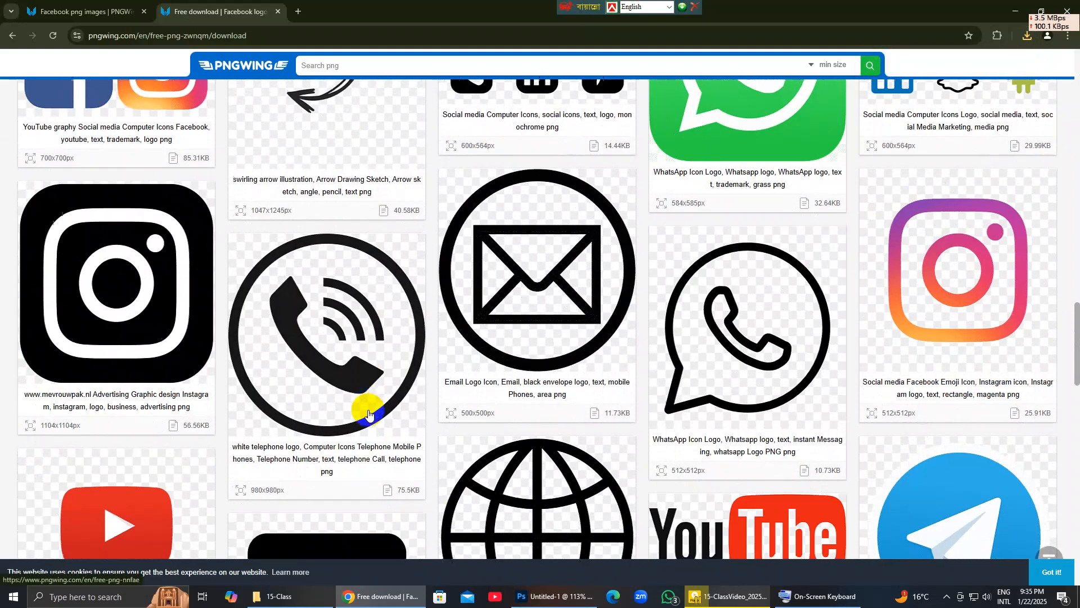
{"action": "scroll", "coordinate": [369, 415], "scroll_direction": "down", "scroll_amount": 15}
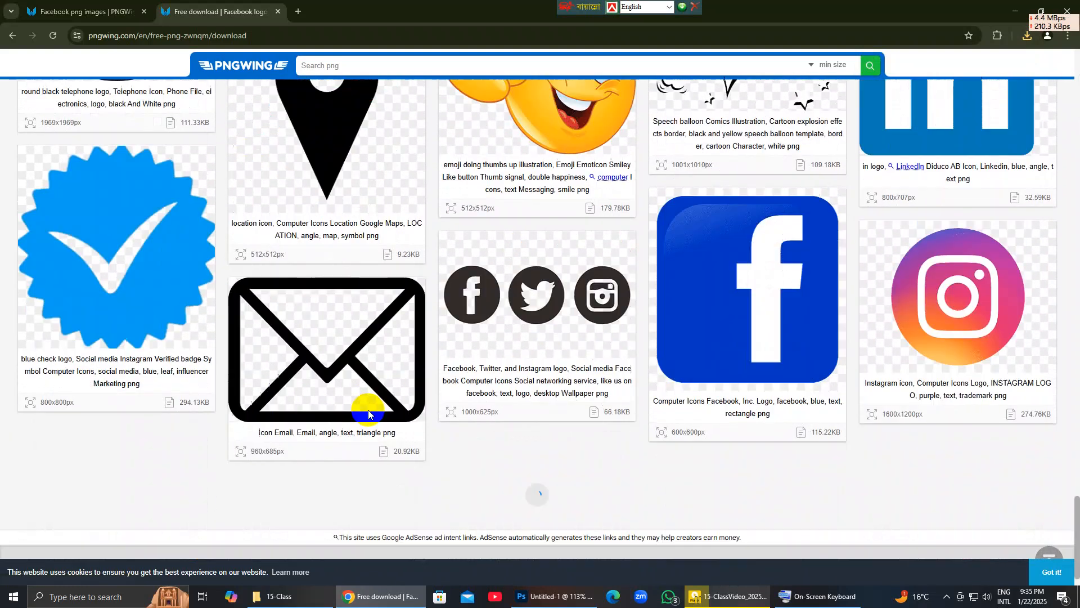
{"action": "left_click", "coordinate": [889, 291]}
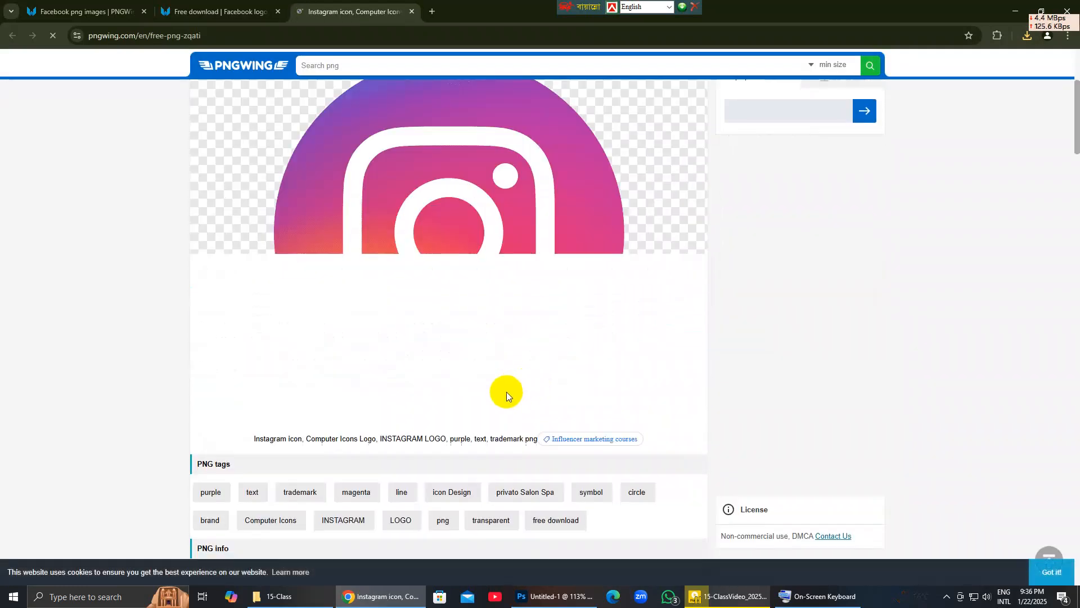
Download the round Instagram icon PNG from its PNGWing page.
{"action": "scroll", "coordinate": [506, 390], "scroll_direction": "down", "scroll_amount": 4}
{"action": "scroll", "coordinate": [508, 390], "scroll_direction": "down", "scroll_amount": 1}
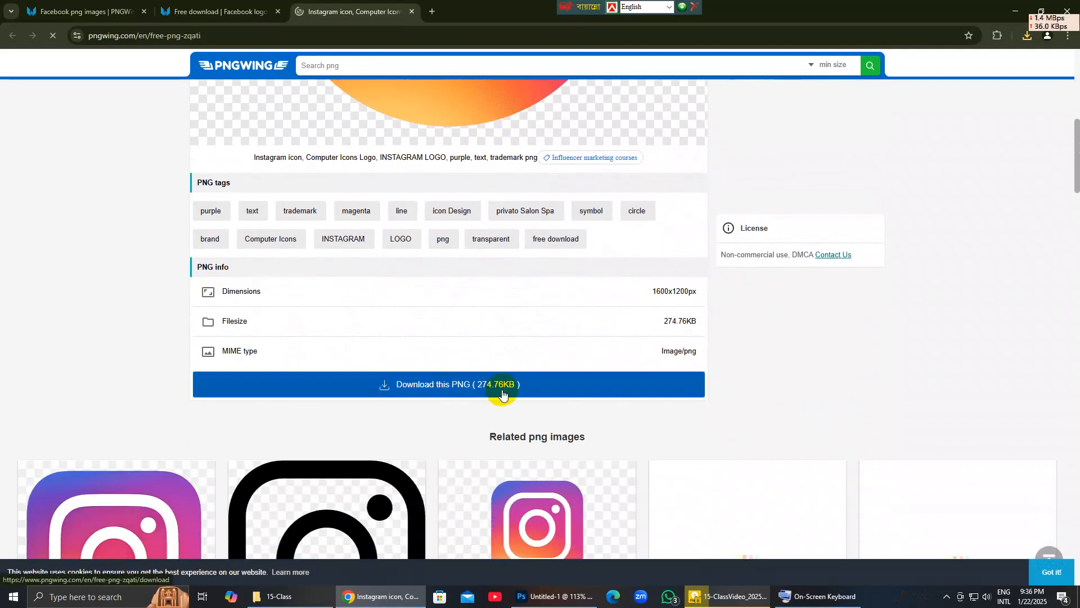
{"action": "left_click", "coordinate": [502, 393]}
{"action": "scroll", "coordinate": [542, 500], "scroll_direction": "down", "scroll_amount": 7}
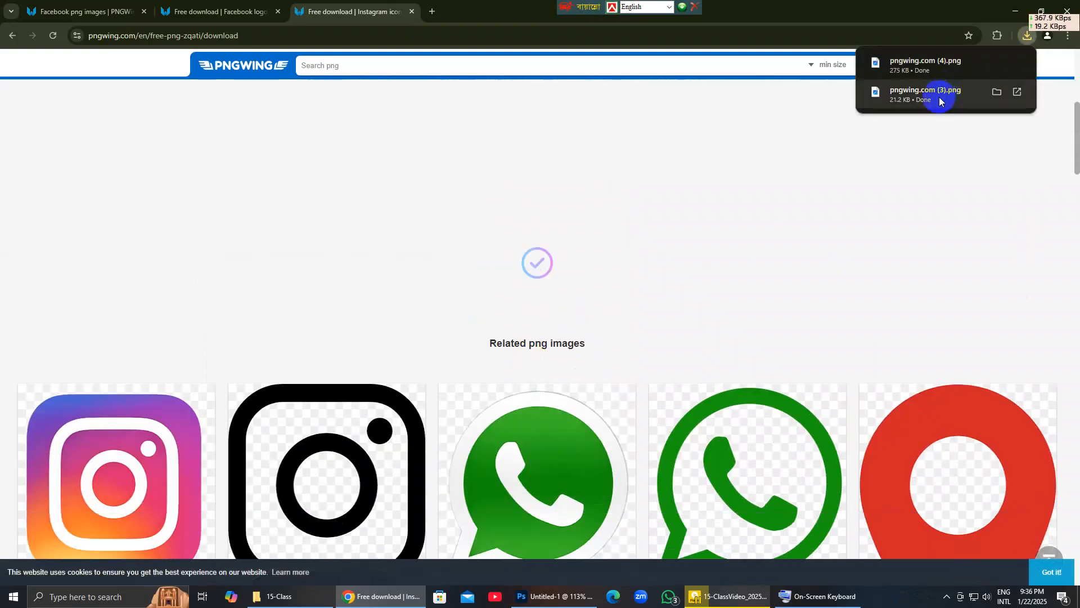
Switch to Photoshop, place pngwing.com (3).png from Downloads as an embedded image, and scale it to about 51 px beside the footer's company logo.
{"action": "left_click", "coordinate": [1017, 10]}
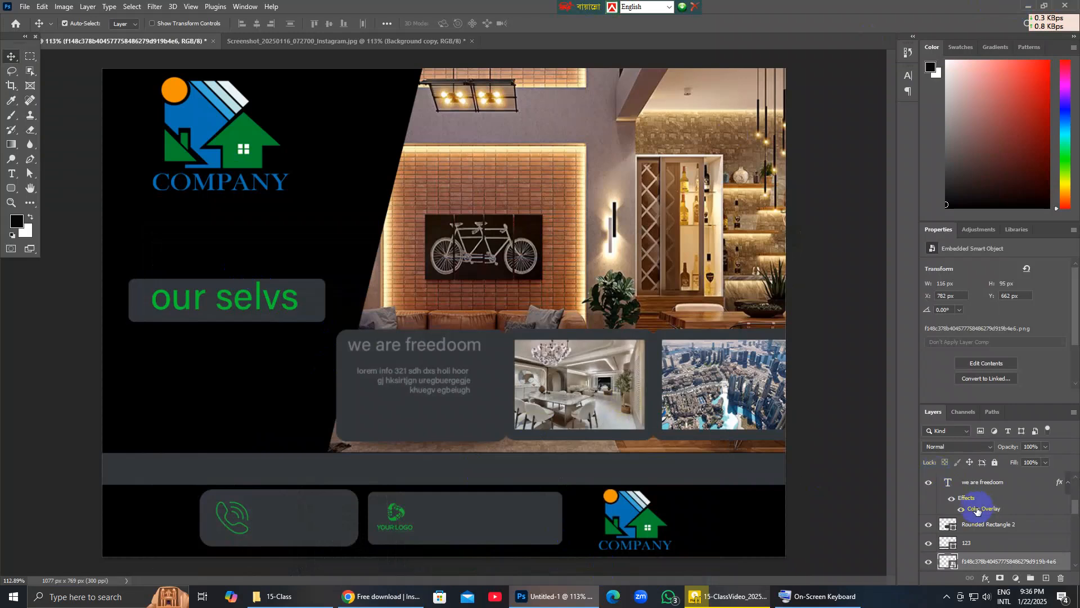
{"action": "left_click", "coordinate": [25, 6]}
{"action": "left_click", "coordinate": [57, 232]}
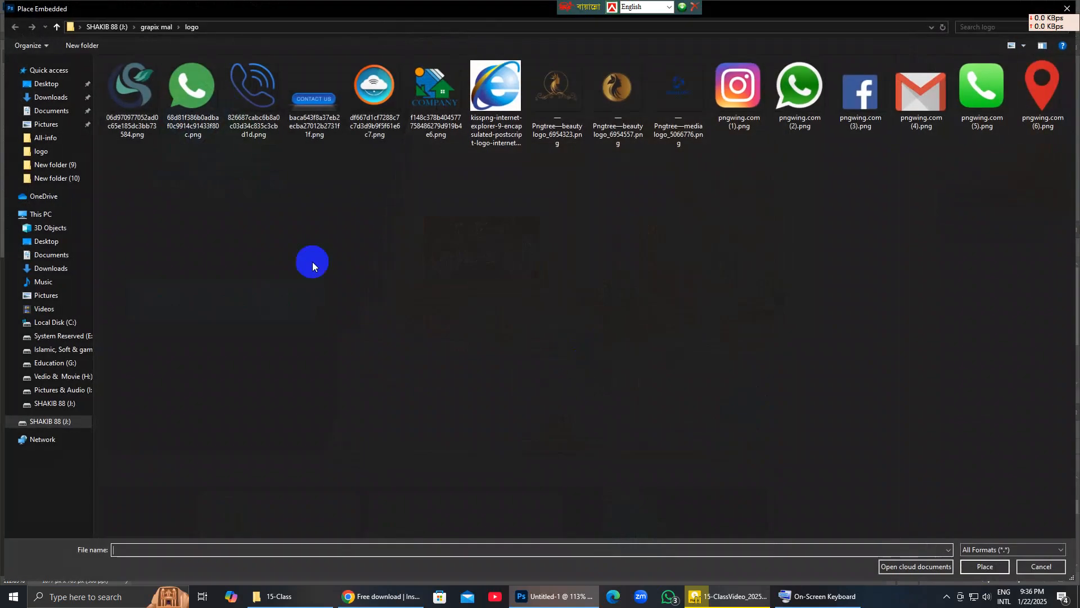
{"action": "left_click", "coordinate": [34, 98]}
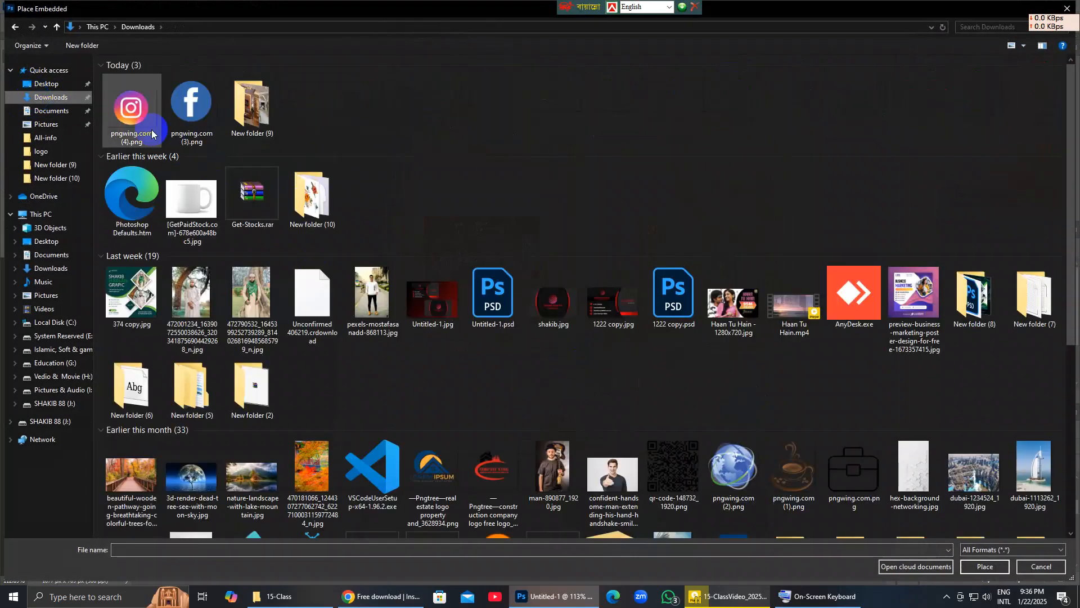
{"action": "double_click", "coordinate": [197, 121]}
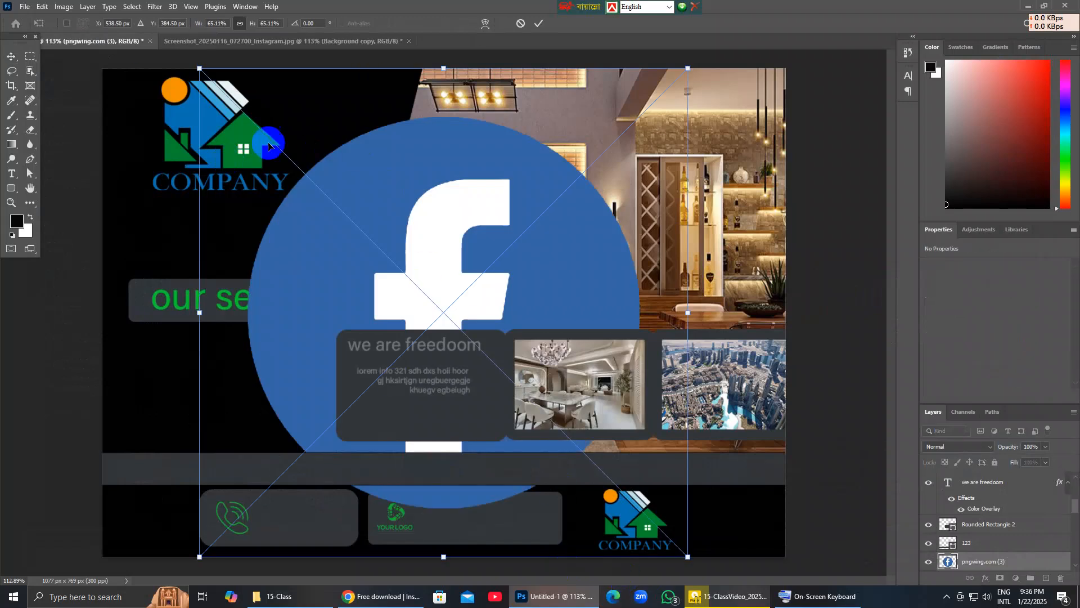
{"action": "left_click_drag", "start_coordinate": [201, 69], "coordinate": [694, 529]}
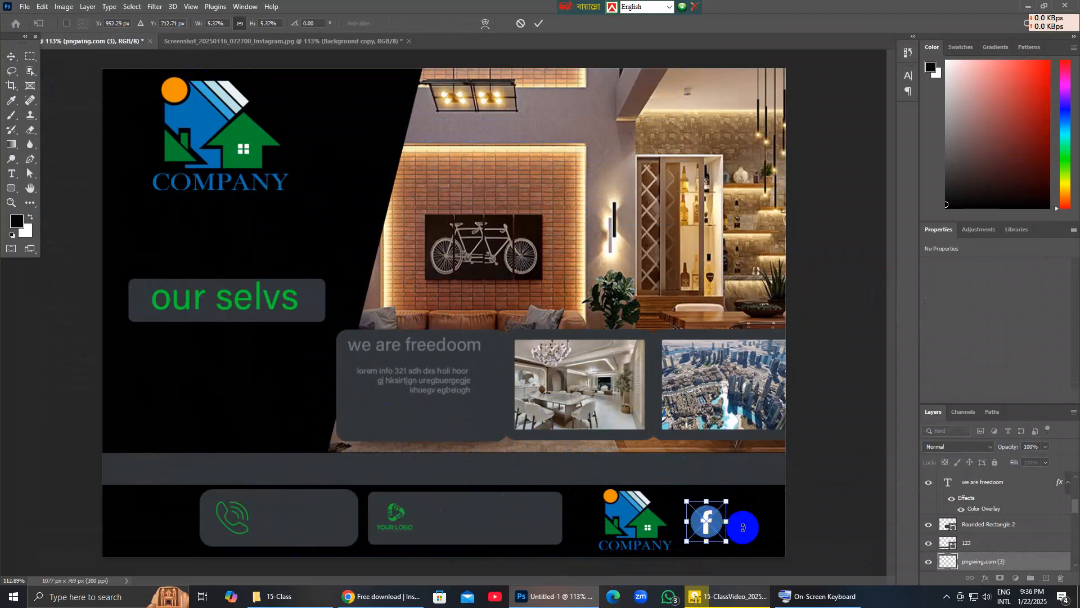
{"action": "double_click", "coordinate": [706, 521]}
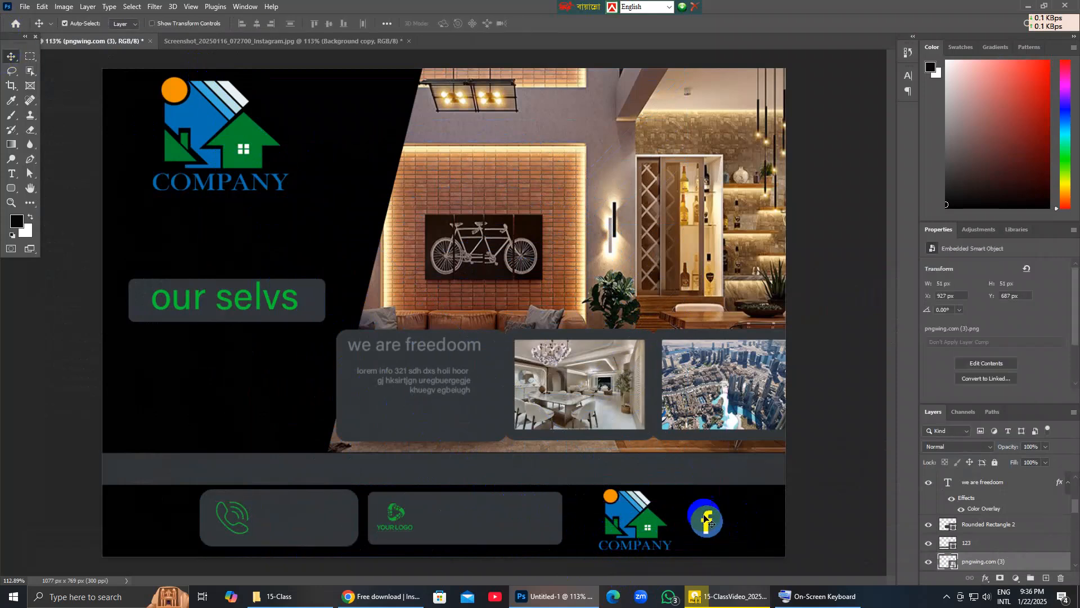
Place pngwing.com (4).png as an embedded image, scale it to about 53 px, and position it beside the footer's Facebook icon.
{"action": "left_click", "coordinate": [765, 537]}
{"action": "left_click", "coordinate": [21, 8]}
{"action": "left_click", "coordinate": [62, 229]}
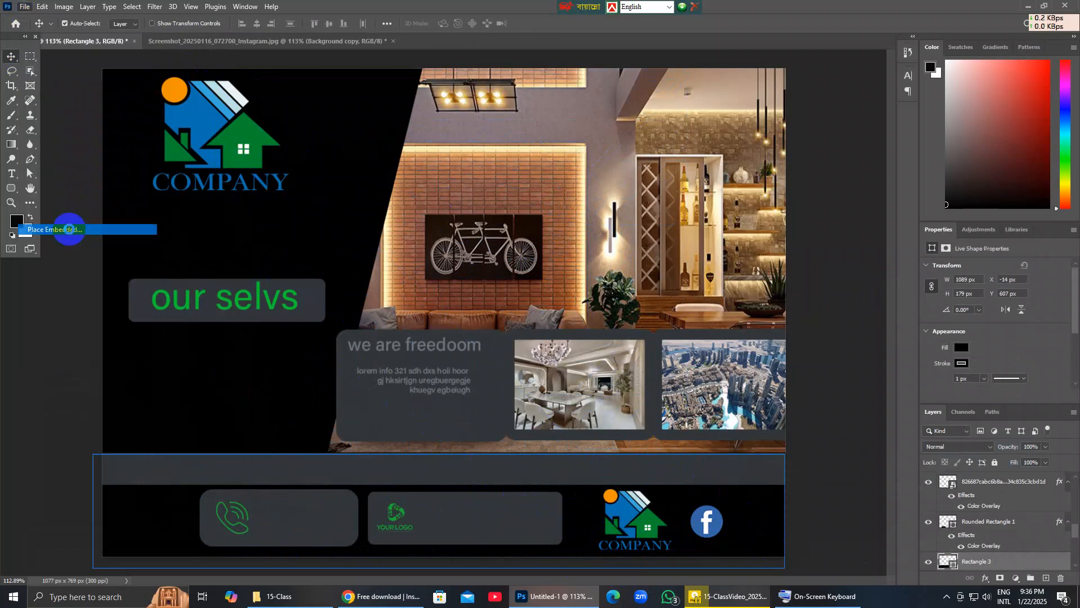
{"action": "double_click", "coordinate": [153, 135]}
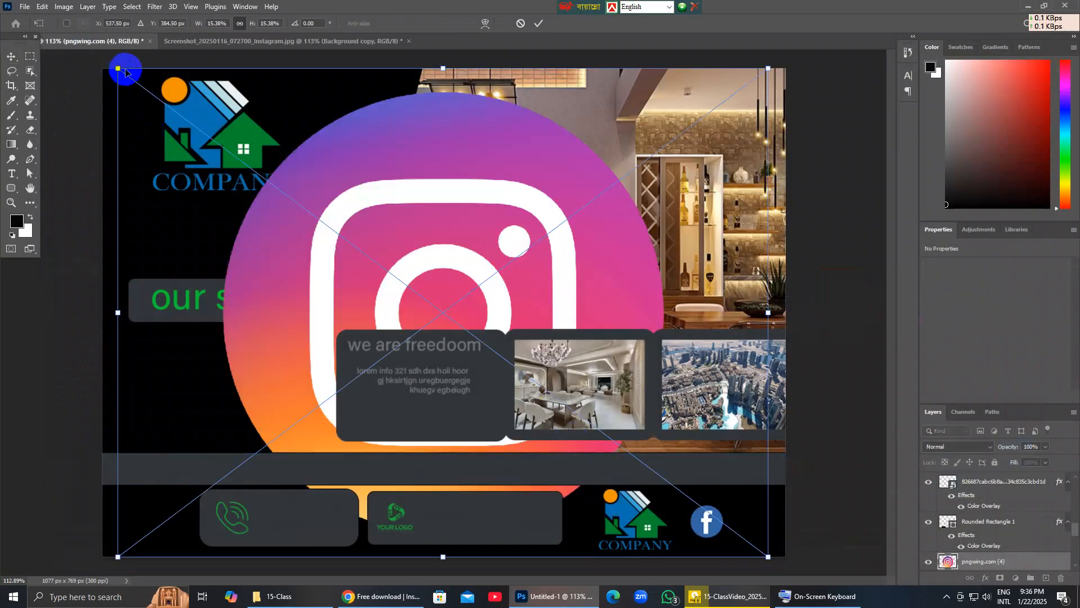
{"action": "left_click_drag", "start_coordinate": [118, 69], "coordinate": [747, 503]}
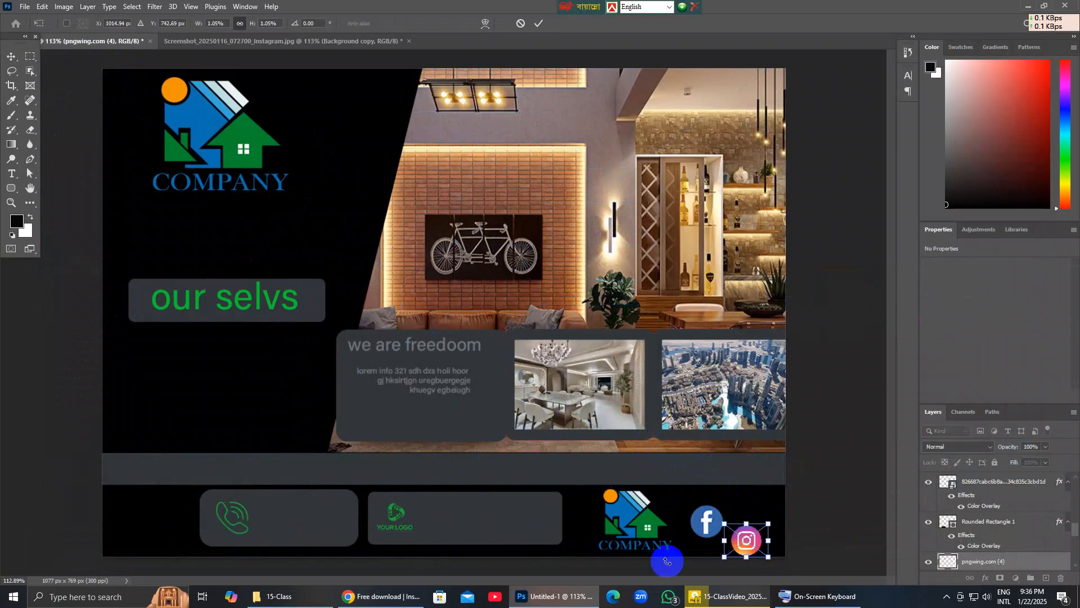
{"action": "mouse_move", "coordinate": [746, 545]}
{"action": "left_mouse_down"}
{"action": "mouse_move", "coordinate": [750, 504]}
{"action": "mouse_move", "coordinate": [749, 527]}
{"action": "left_mouse_up"}
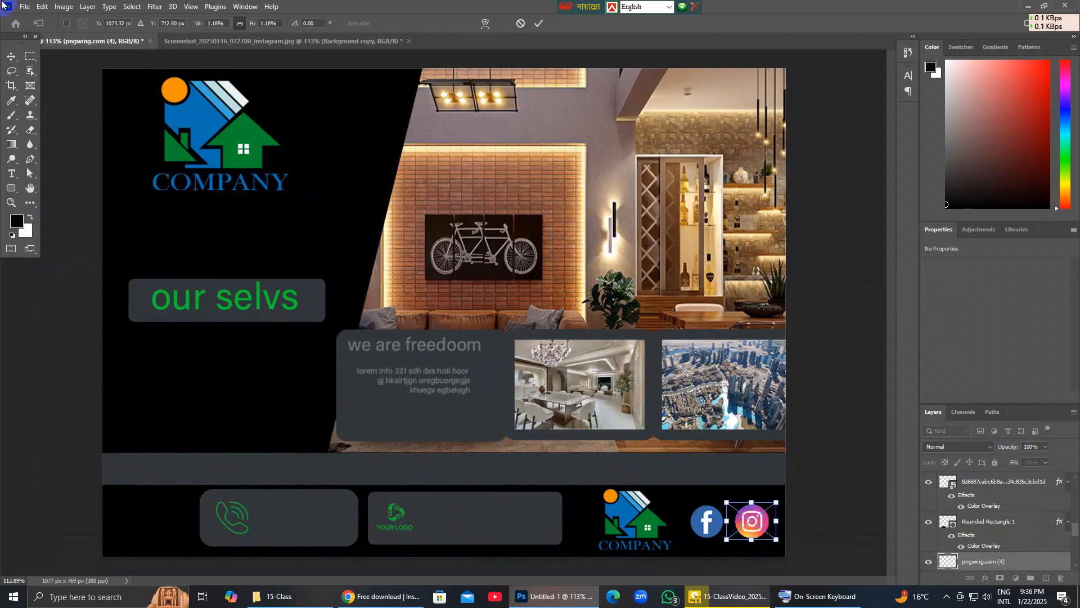
{"action": "left_click", "coordinate": [671, 573]}
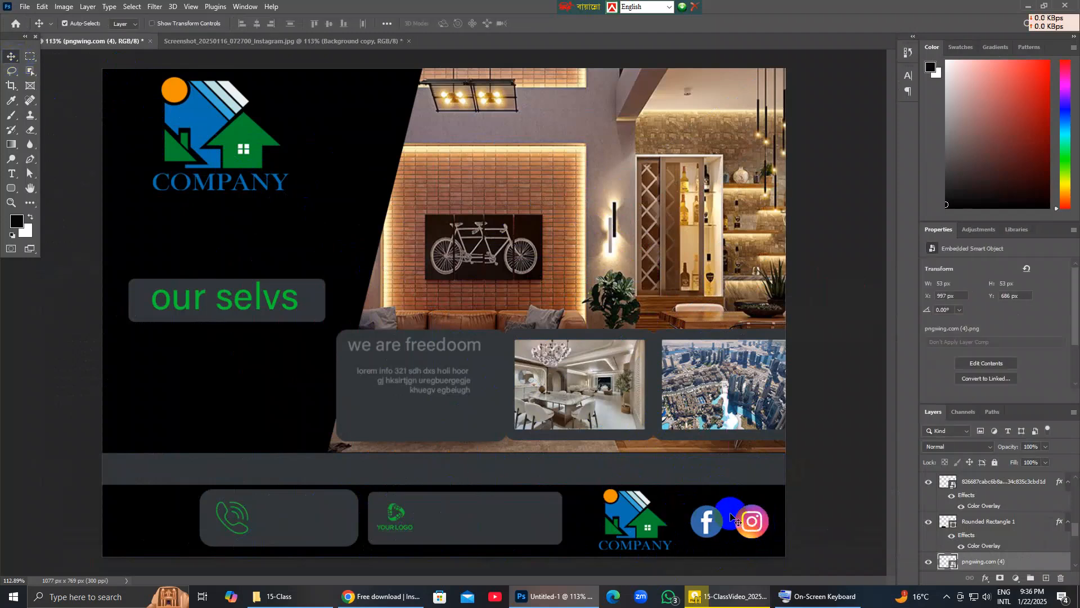
{"action": "left_click", "coordinate": [730, 510]}
{"action": "left_click", "coordinate": [752, 526]}
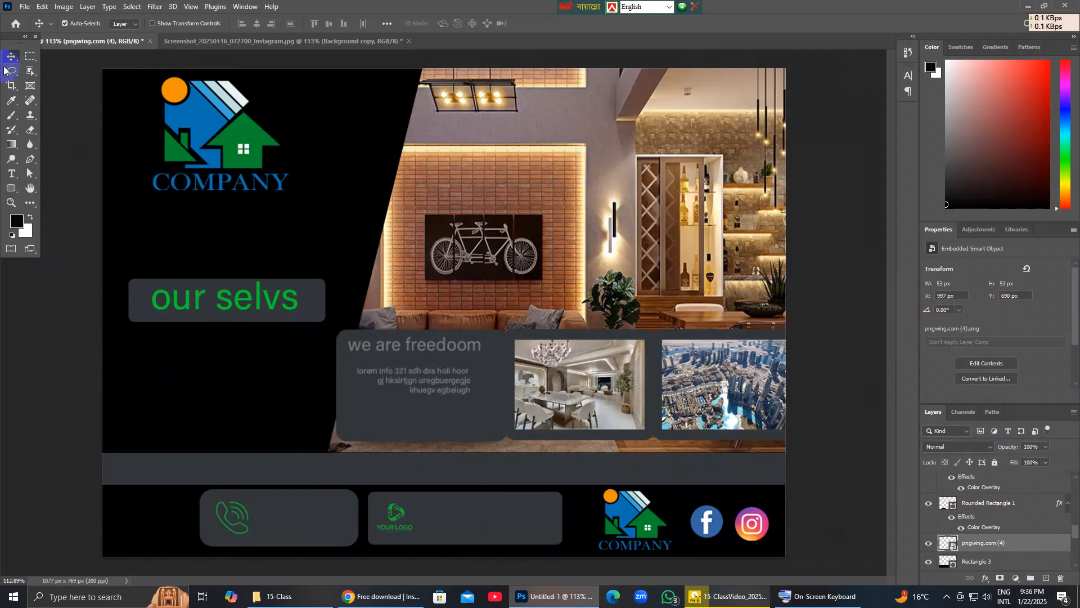
Add a type layer with placeholder text inside the slanted black panel shape, using black 23.25 pt Acumin Variable Concept.
{"action": "left_click", "coordinate": [330, 163]}
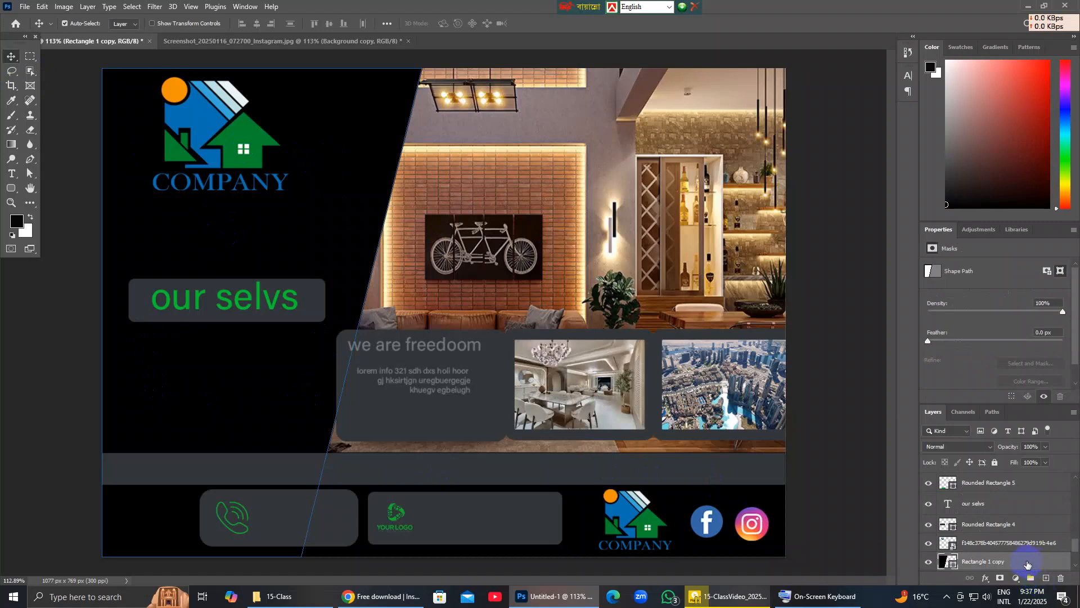
{"action": "left_click", "coordinate": [11, 174]}
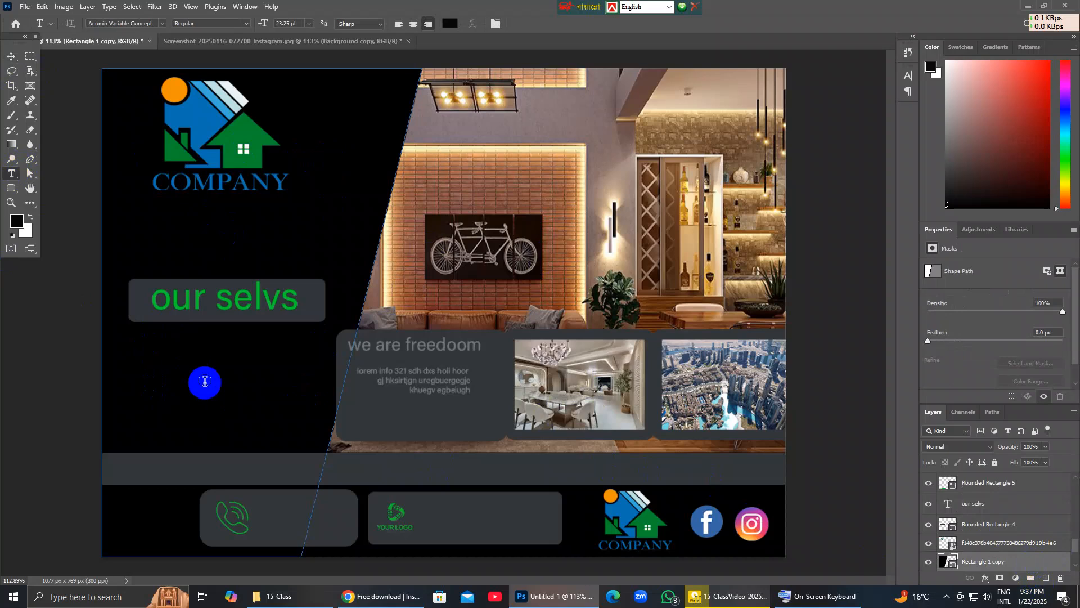
{"action": "left_click", "coordinate": [204, 381]}
{"action": "left_click", "coordinate": [222, 399]}
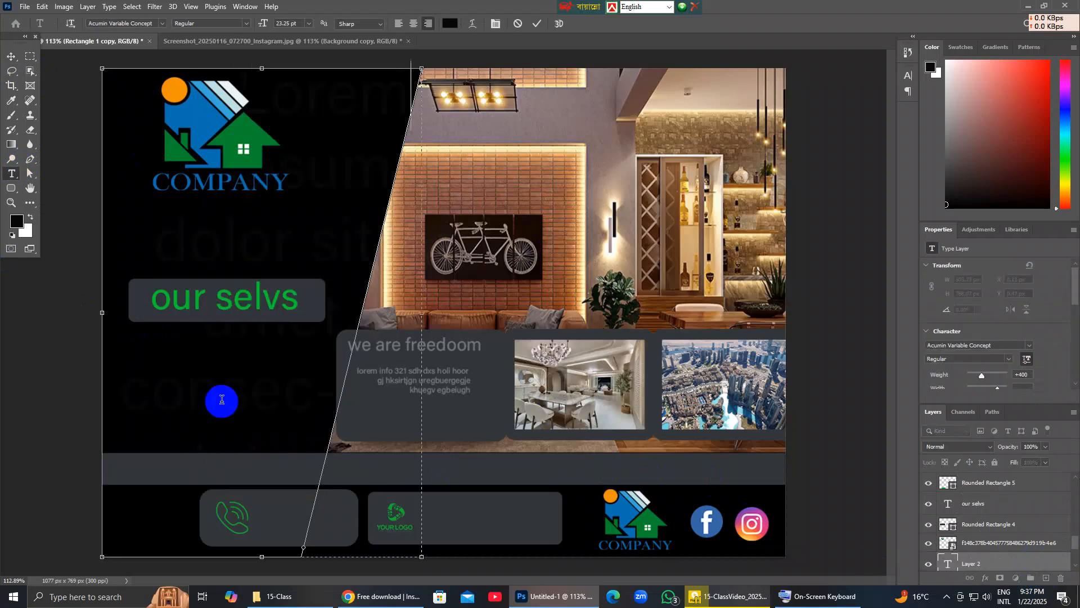
{"action": "left_click", "coordinate": [1013, 560]}
{"action": "right_click", "coordinate": [1013, 560]}
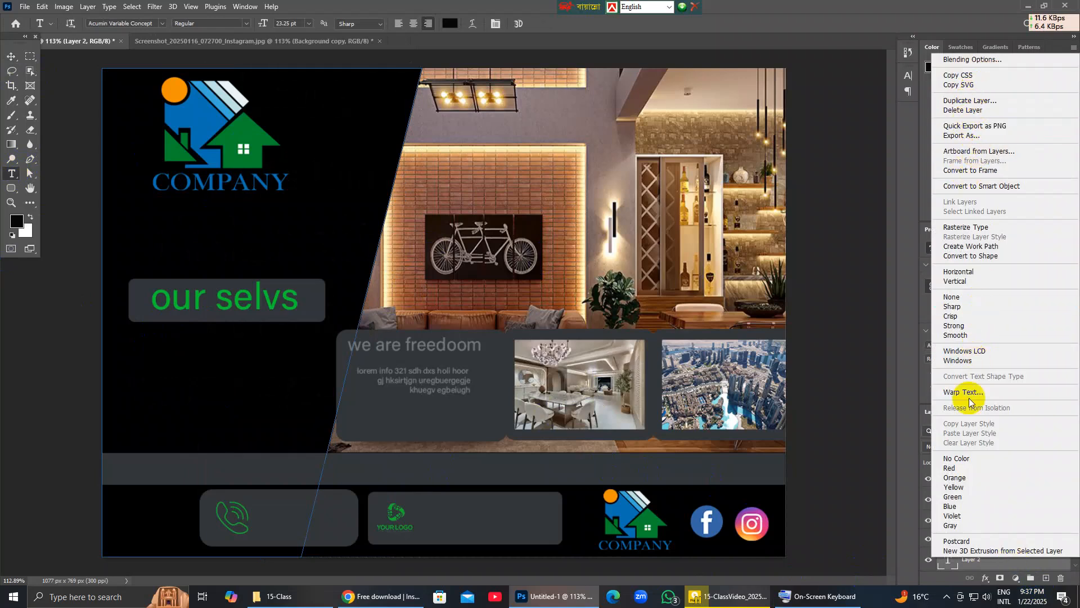
{"action": "left_click", "coordinate": [879, 596]}
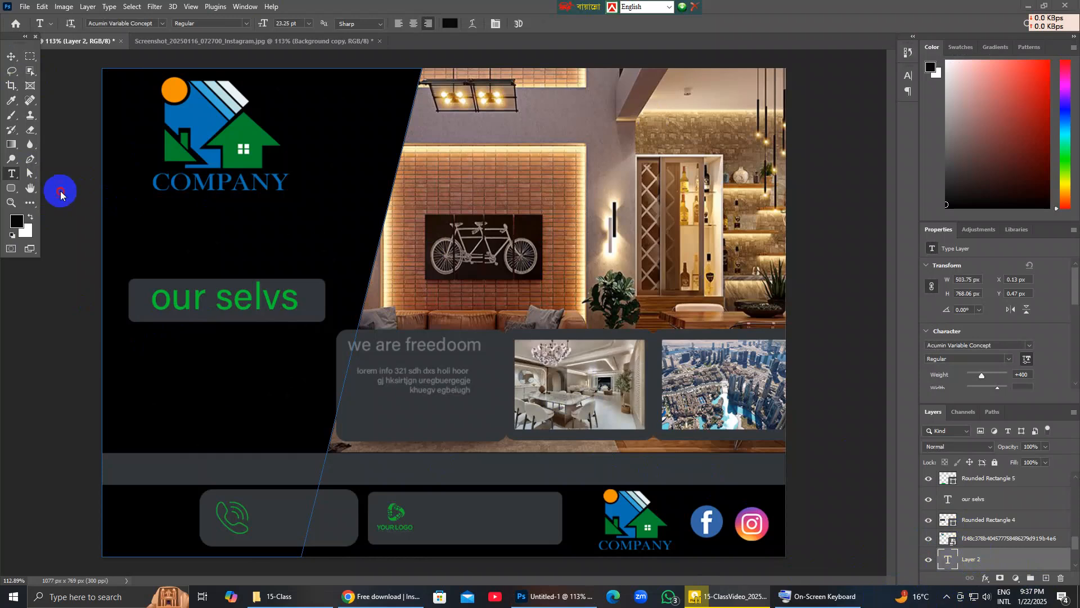
{"action": "left_click", "coordinate": [328, 134]}
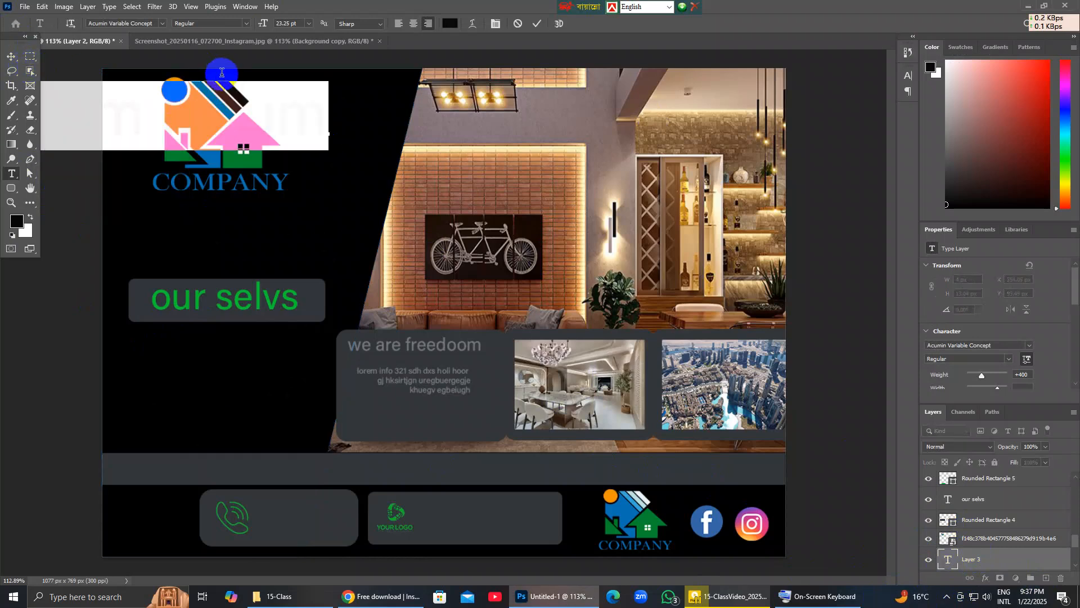
{"action": "left_click", "coordinate": [276, 114]}
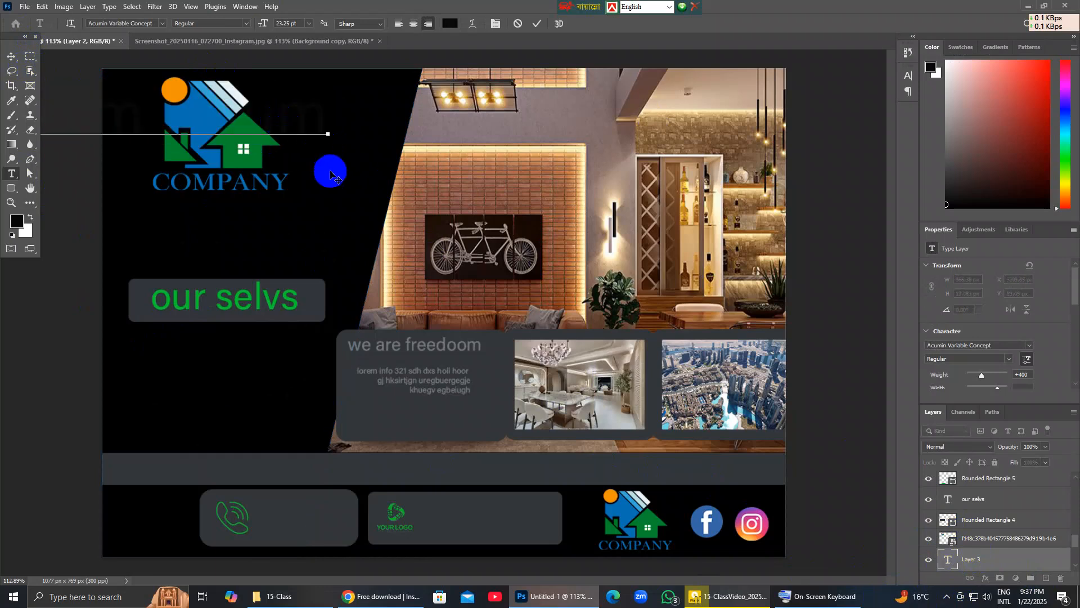
{"action": "left_click", "coordinate": [1030, 571]}
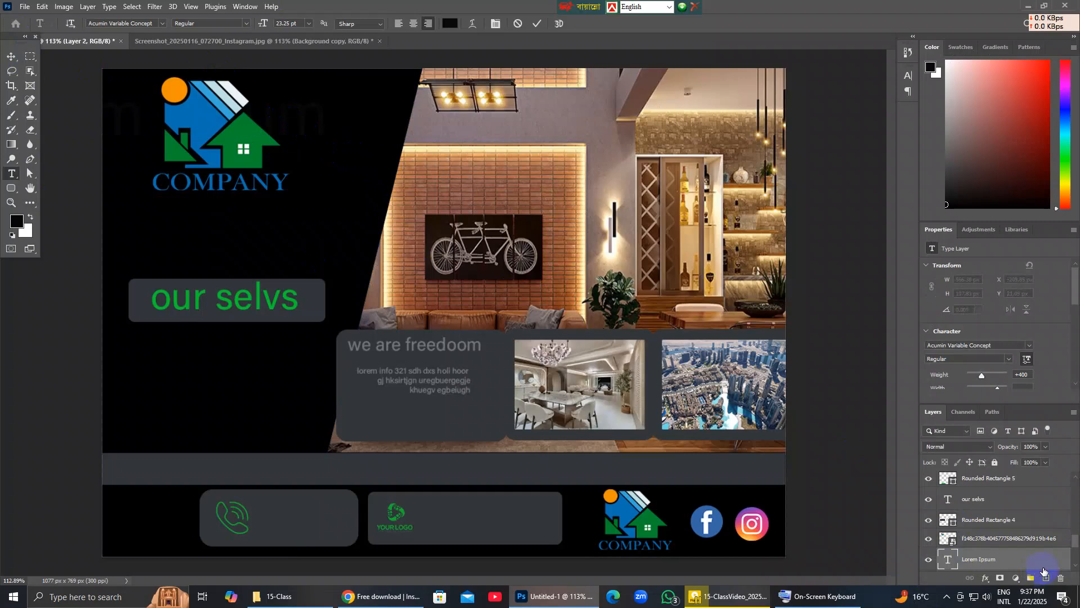
{"action": "right_click", "coordinate": [1006, 559]}
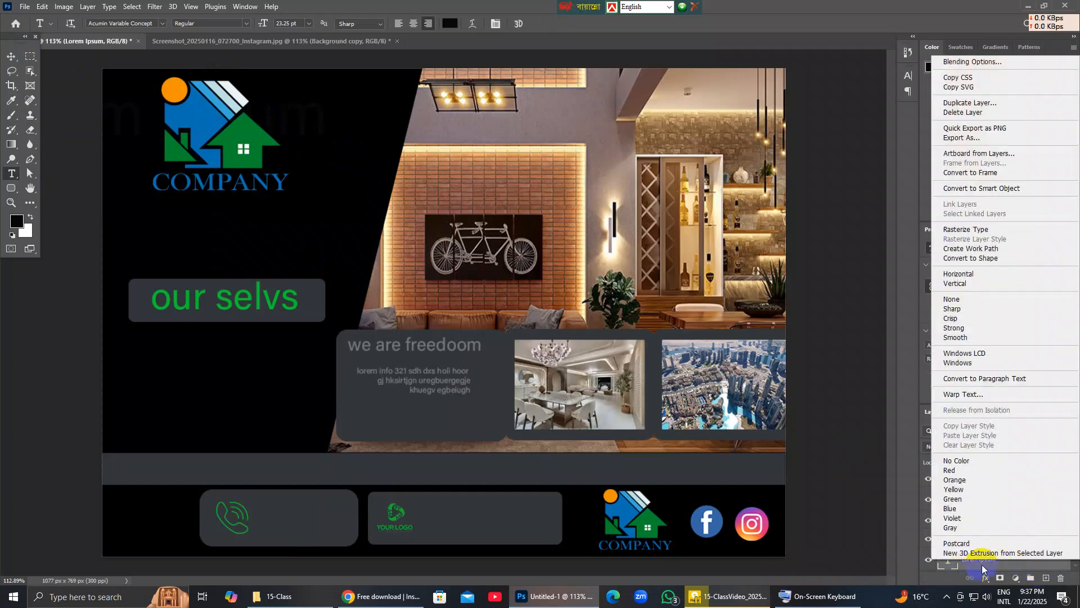
{"action": "left_click", "coordinate": [981, 565]}
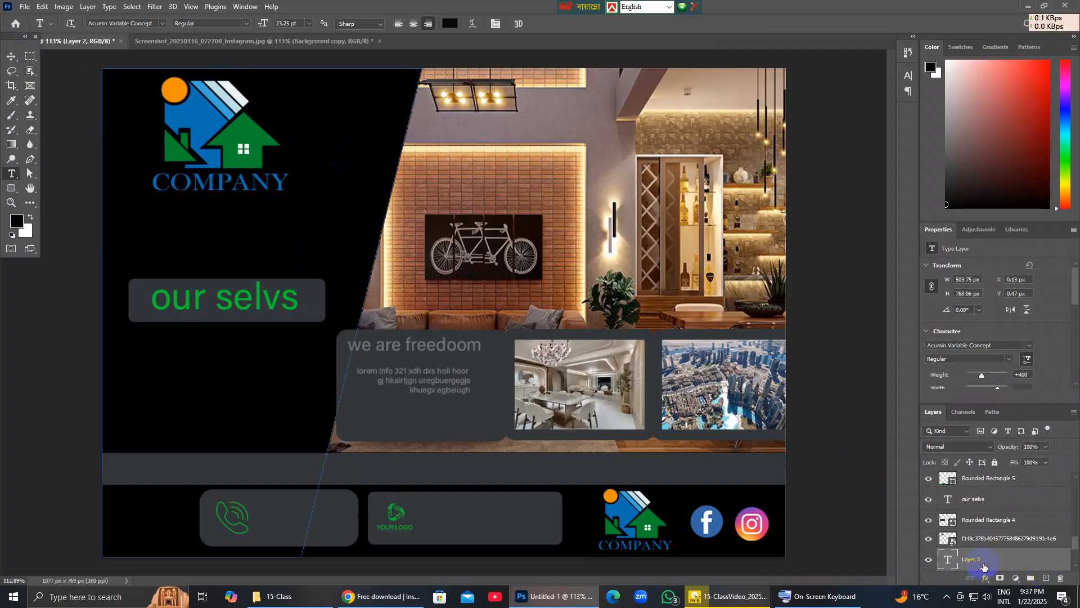
Reposition the large company logo at the top of the slanted black panel, to about X 94 px and Y 18 px.
{"action": "left_click", "coordinate": [11, 56]}
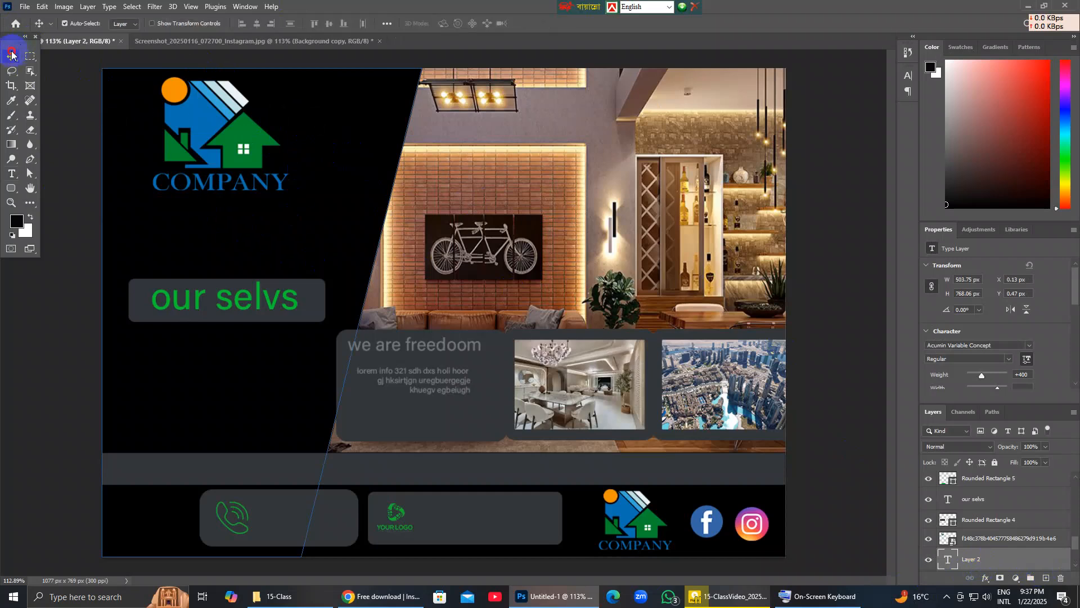
{"action": "mouse_move", "coordinate": [214, 131]}
{"action": "left_mouse_down"}
{"action": "mouse_move", "coordinate": [225, 146]}
{"action": "mouse_move", "coordinate": [222, 126]}
{"action": "left_mouse_up"}
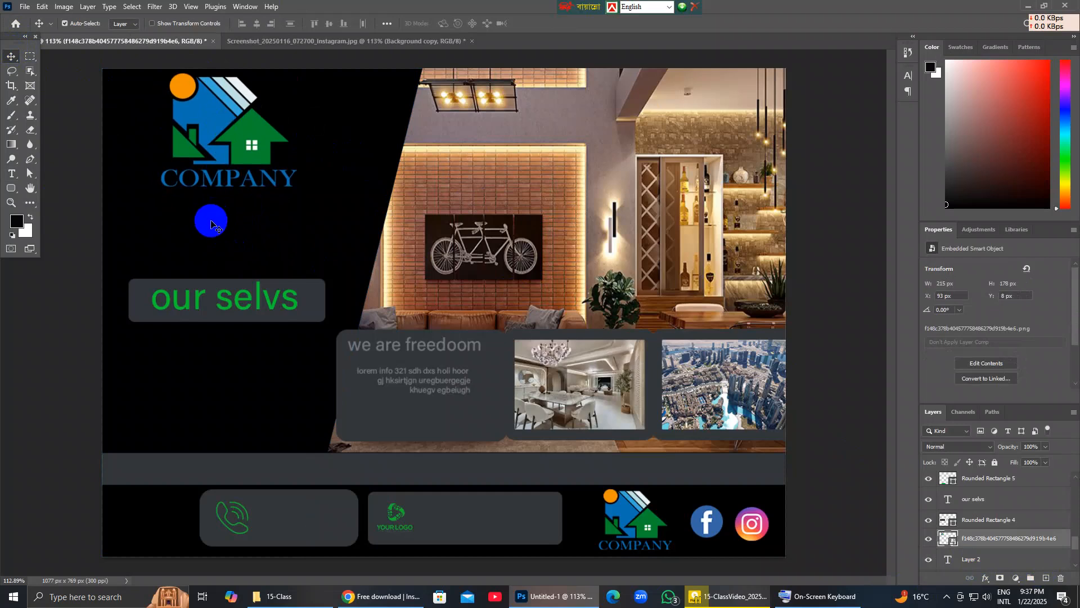
{"action": "left_click_drag", "start_coordinate": [205, 141], "coordinate": [206, 144]}
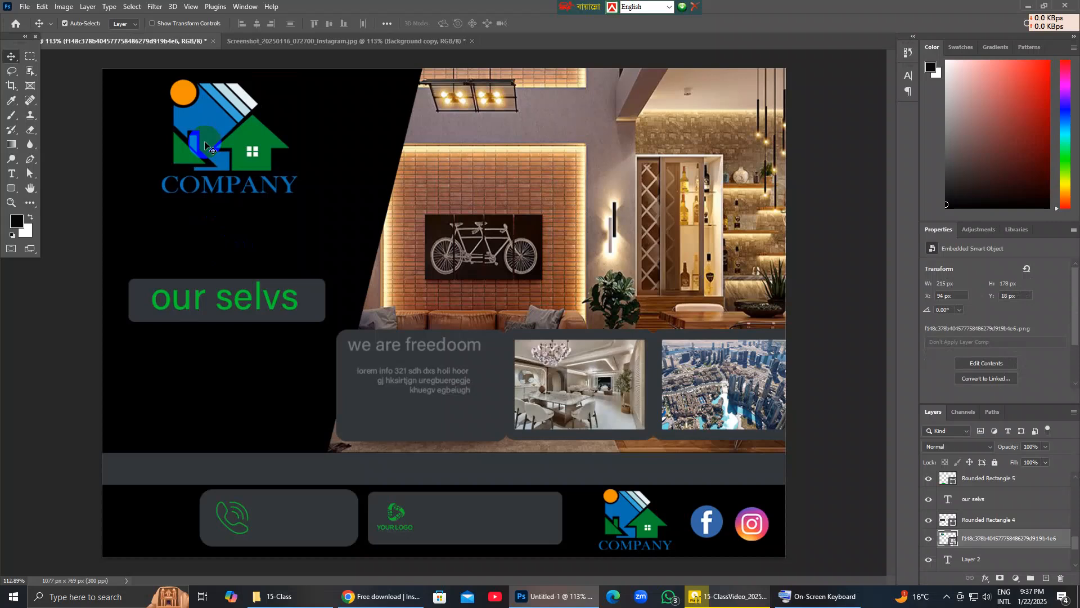